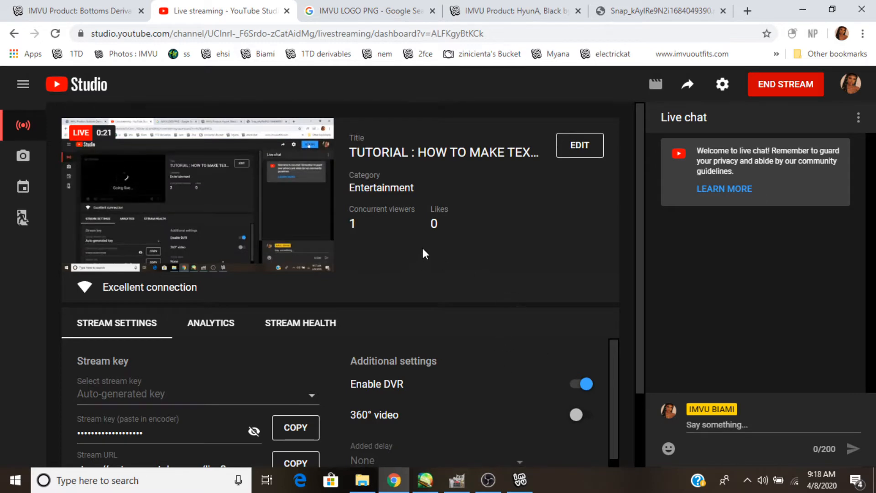
Bring up the Bottoms Derivable RLL product page and look over its product information.
left_click(71, 13)
left_click(521, 486)
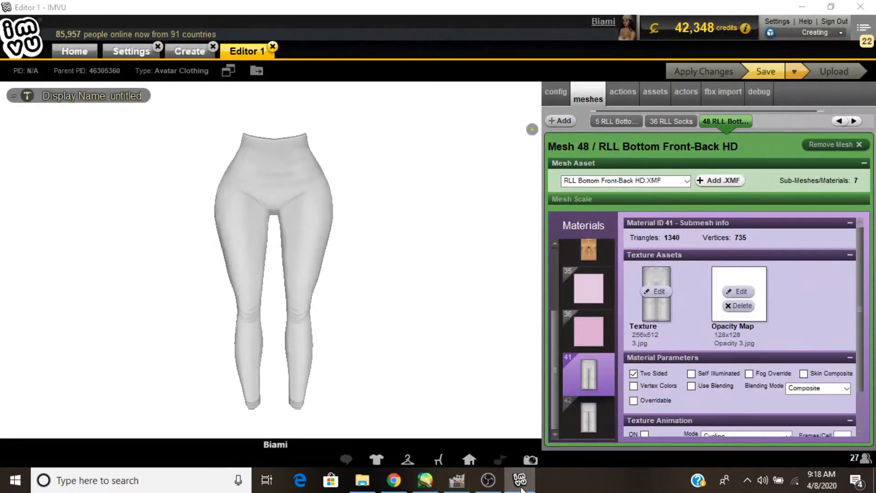
left_click(520, 486)
scroll(242, 201, "up", 5)
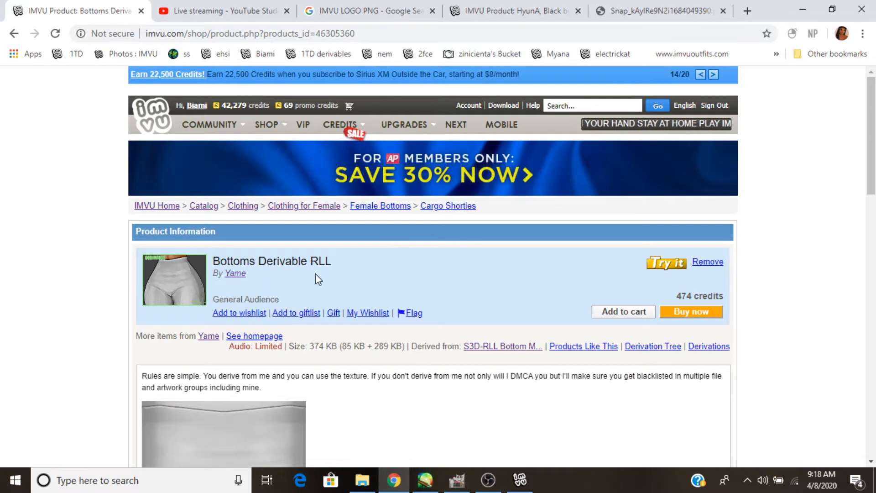
scroll(310, 256, "down", 4)
scroll(307, 244, "up", 4)
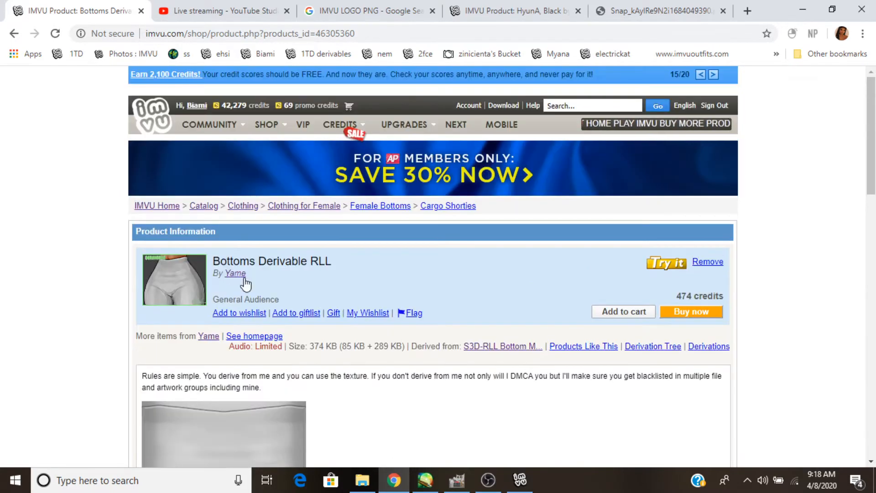
Switch to the IMVU editor and examine the derivable bottoms up close and at full length.
left_click(521, 479)
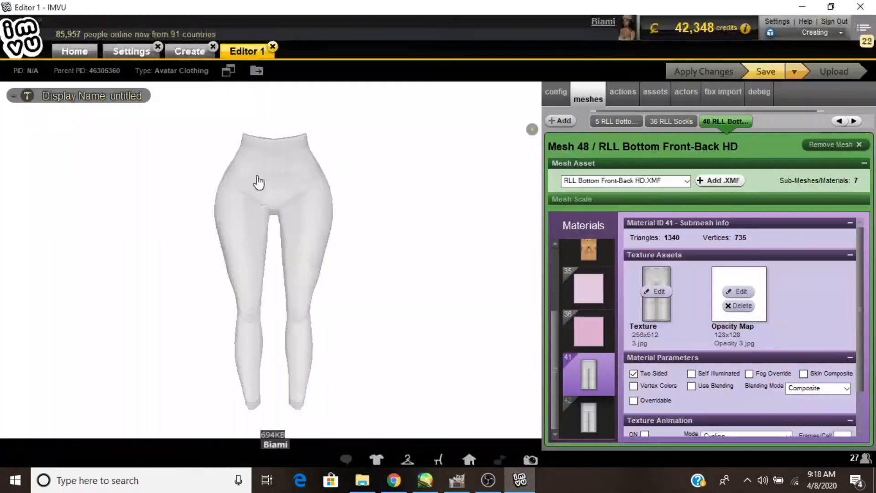
scroll(405, 235, "up", 3)
left_click_drag(405, 235, 336, 222)
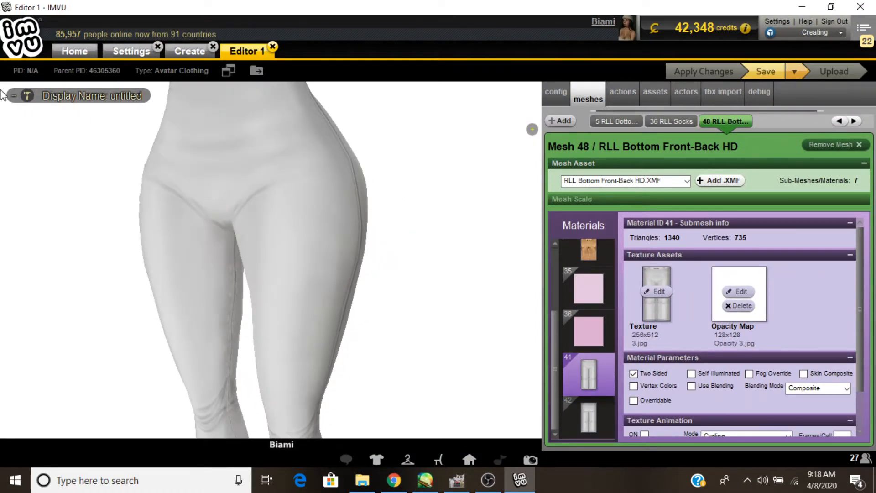
scroll(450, 225, "down", 5)
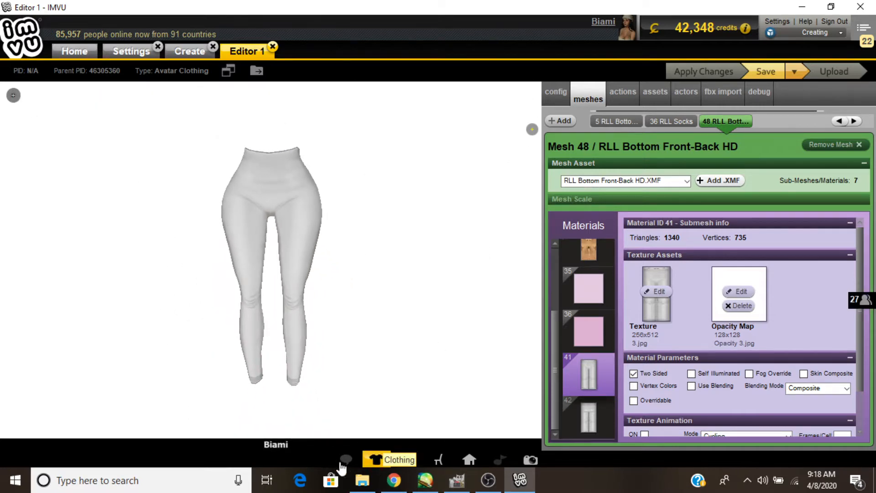
Browse the recently added items in the clothing inventory, then close the inventory.
left_click(376, 459)
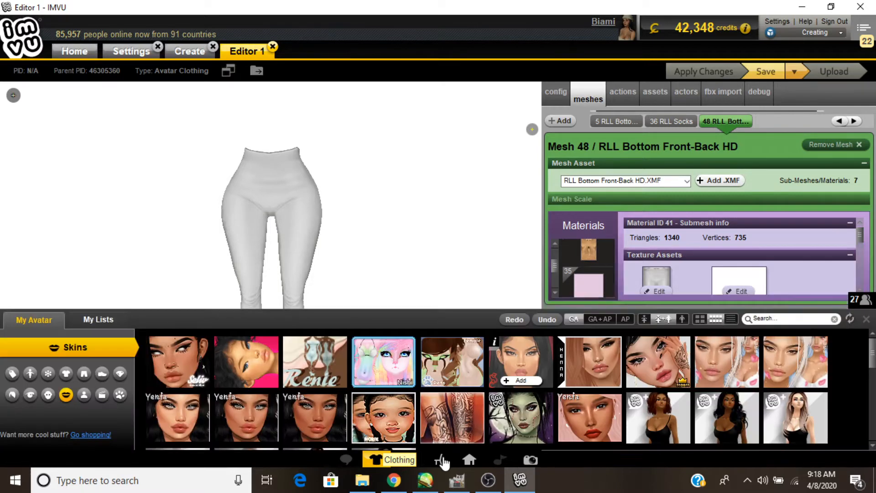
left_click(12, 374)
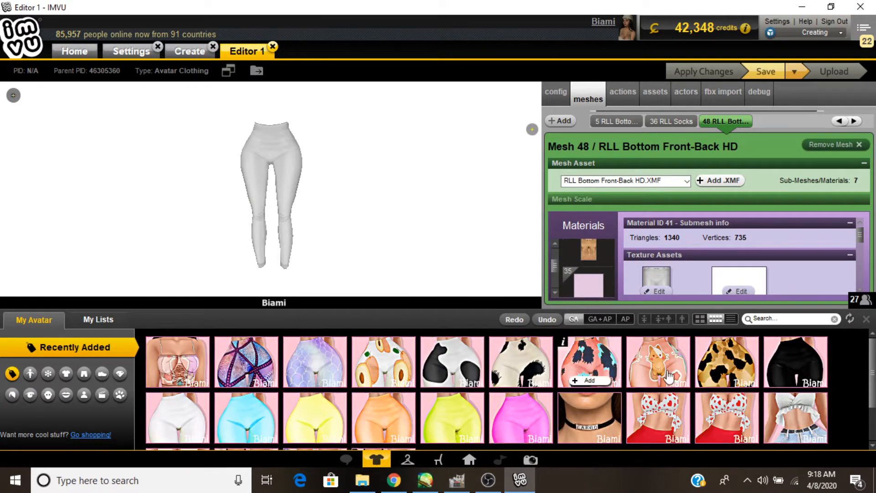
scroll(337, 185, "up", 5)
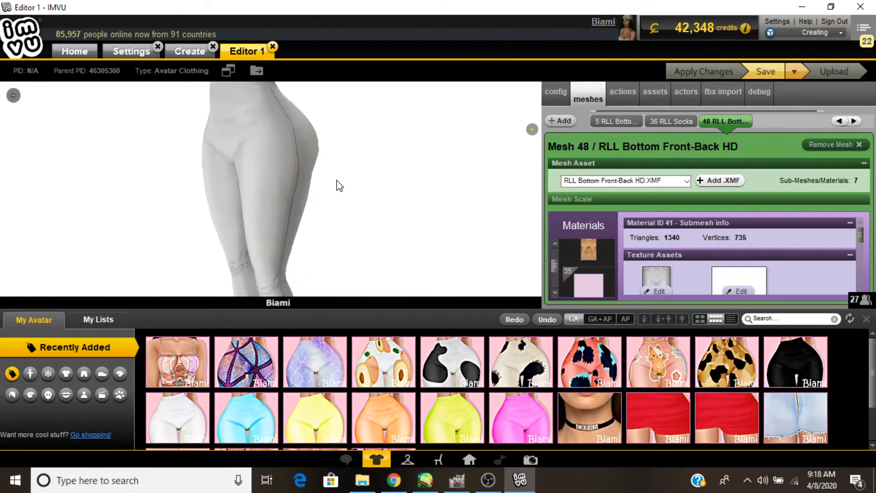
left_click(866, 320)
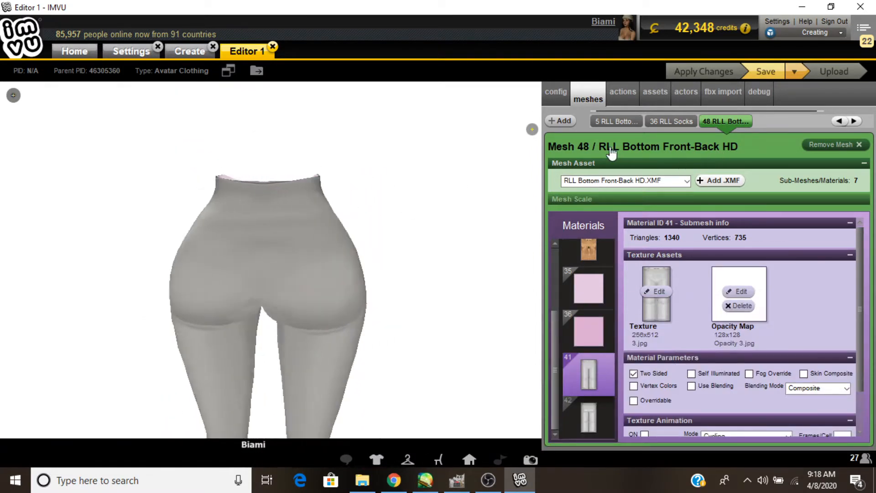
Inspect the derivable bottoms from different sides and distances, from the waist to the ankles.
left_click_drag(414, 181, 372, 211)
scroll(432, 230, "down", 5)
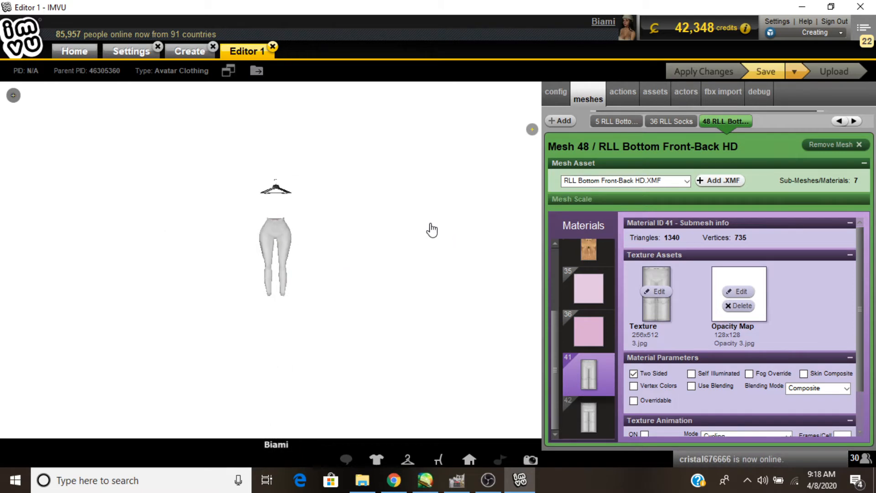
scroll(431, 230, "up", 5)
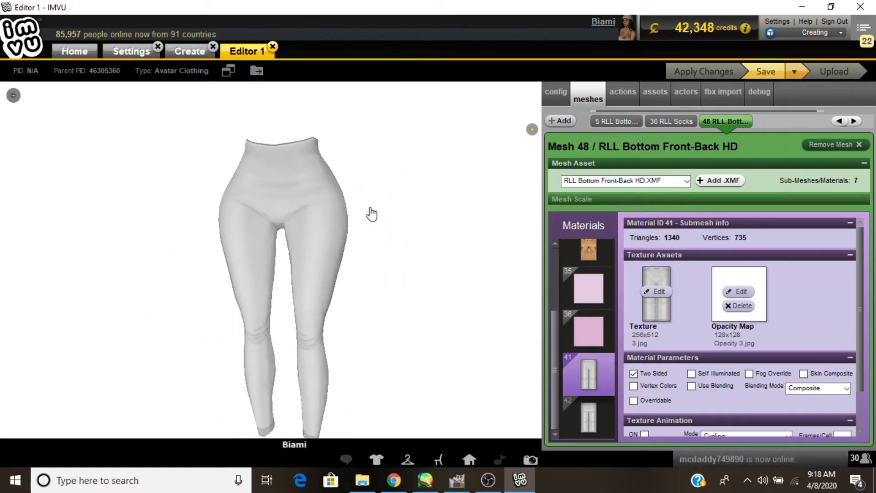
scroll(377, 196, "down", 3)
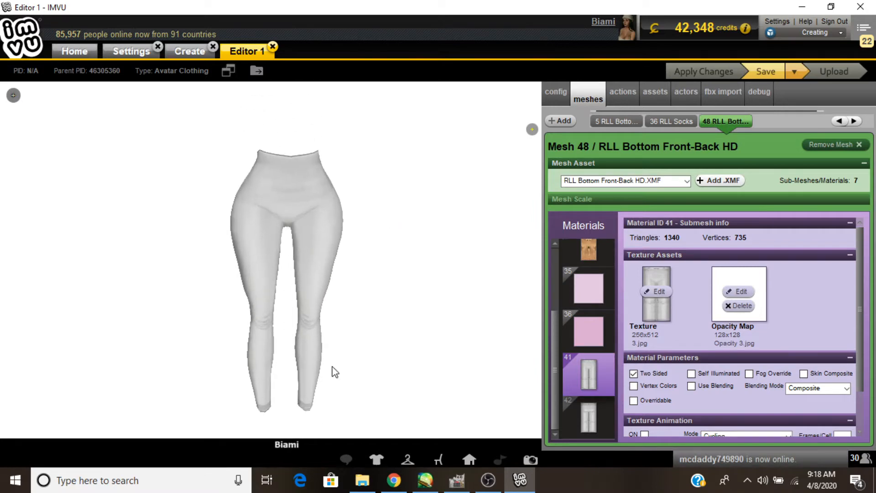
left_click_drag(358, 290, 112, 272)
scroll(277, 215, "up", 5)
left_click_drag(277, 214, 376, 172)
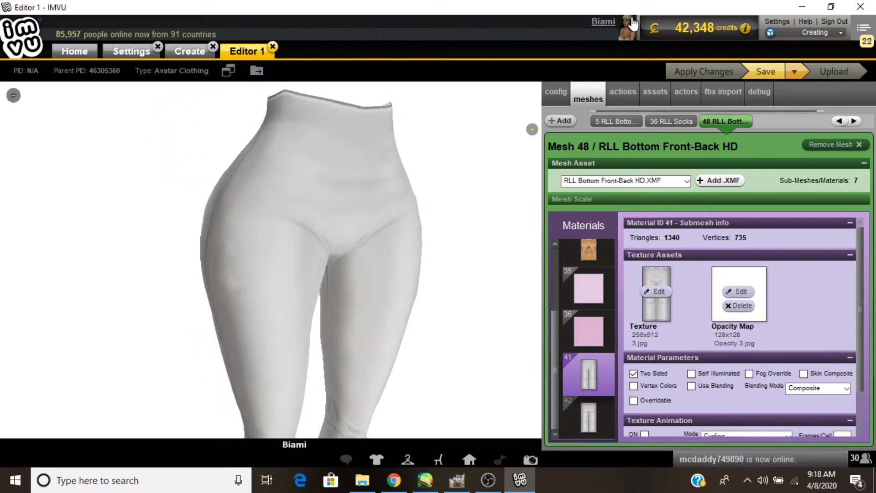
Open the creator's own shop from their profile card and keep the clothing inventory closed.
left_click(603, 23)
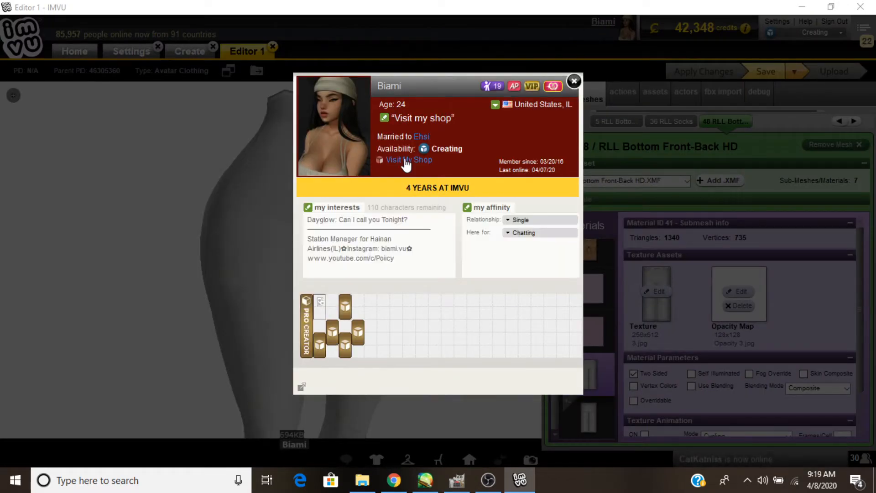
left_click(406, 161)
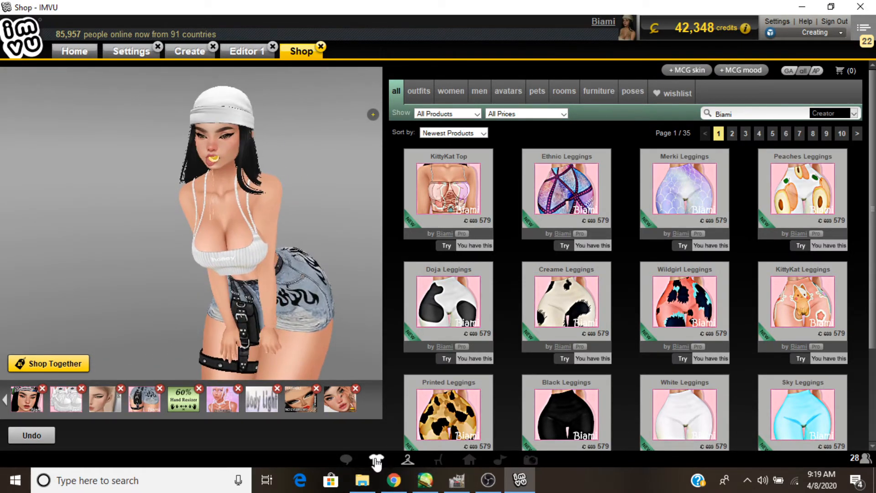
left_click(375, 459)
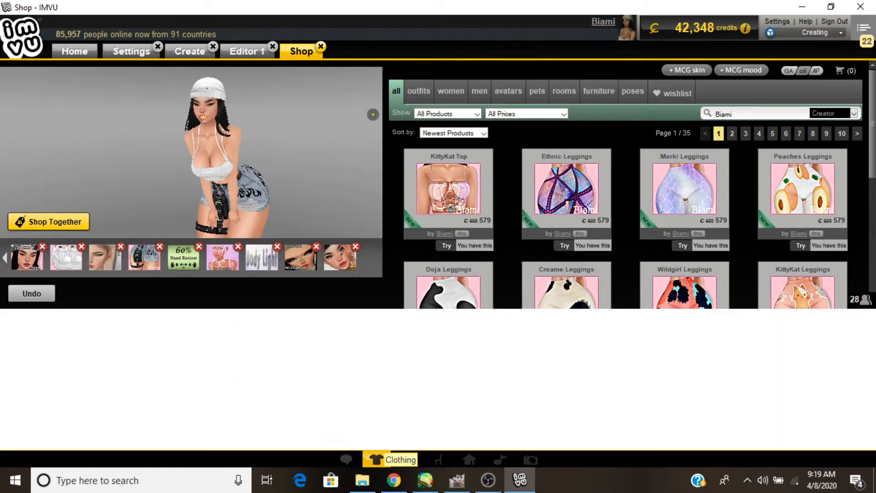
left_click(867, 318)
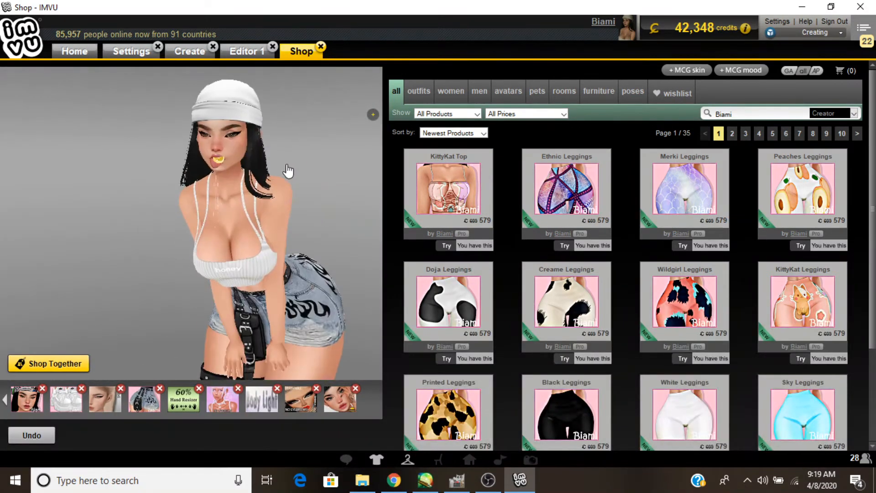
Examine the dressed avatar in the shop preview from head to shoes.
left_click_drag(299, 264, 277, 130)
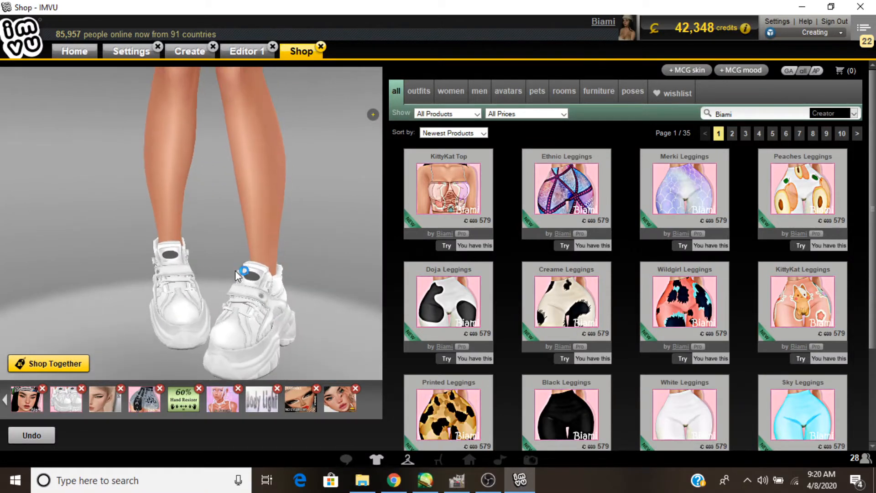
left_click_drag(279, 216, 277, 319)
left_click_drag(228, 254, 274, 265)
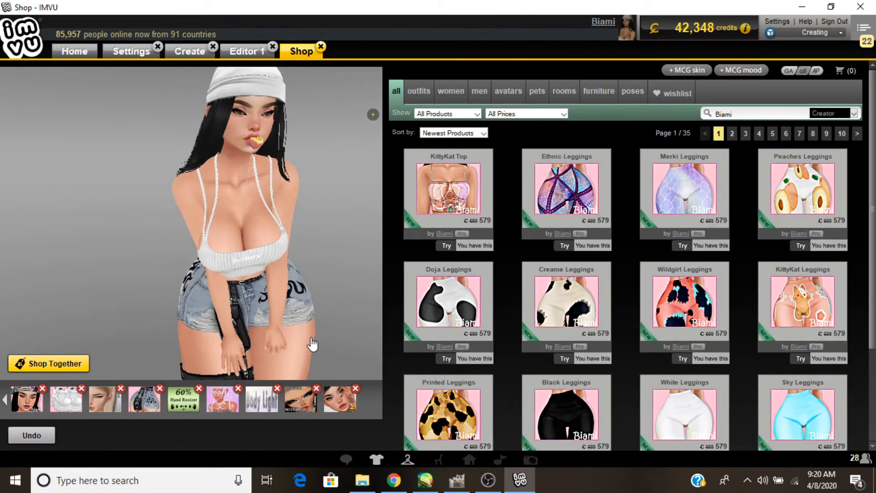
scroll(301, 351, "down", 5)
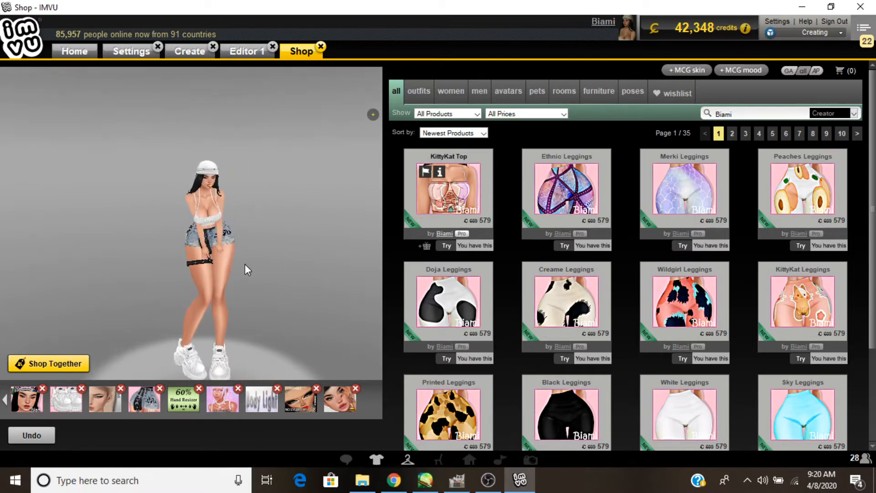
scroll(164, 244, "up", 5)
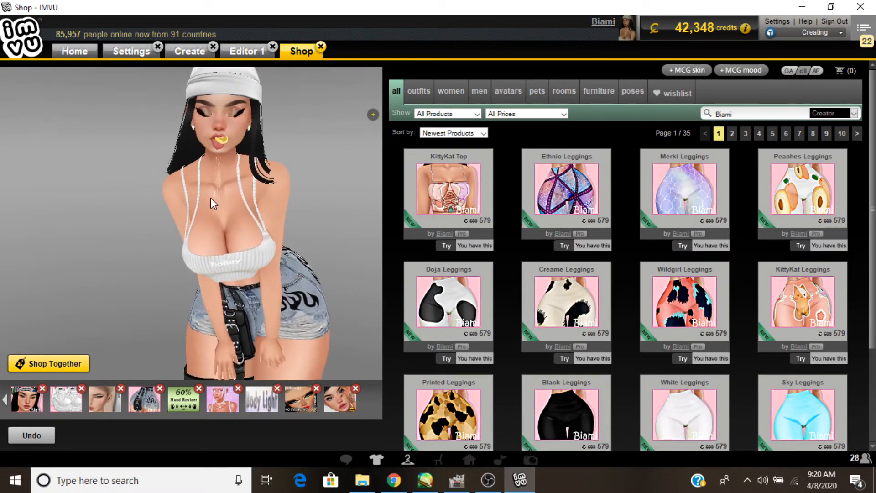
Remove the worn item in the Avatars category of the clothing inventory, then close the inventory.
left_click(369, 461)
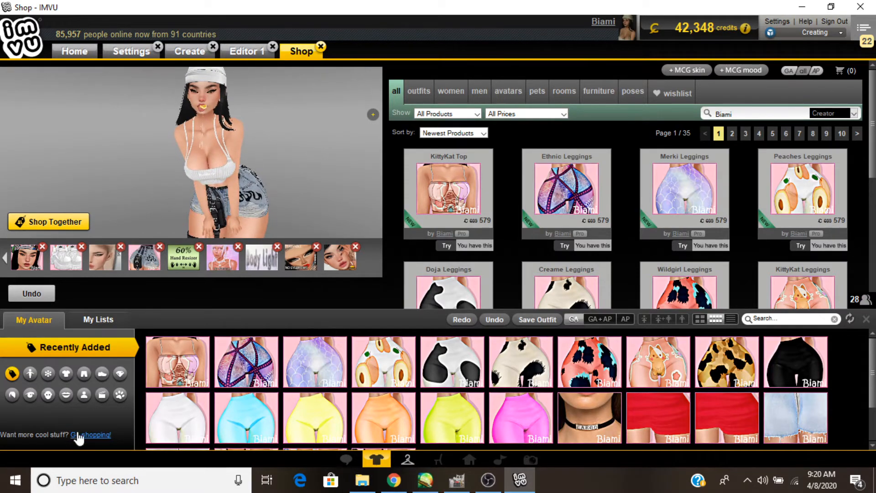
left_click(84, 395)
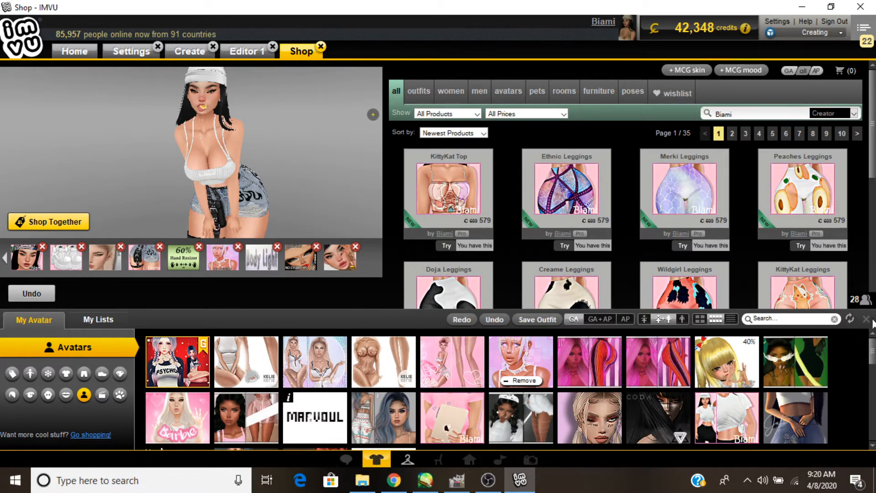
left_click(331, 150)
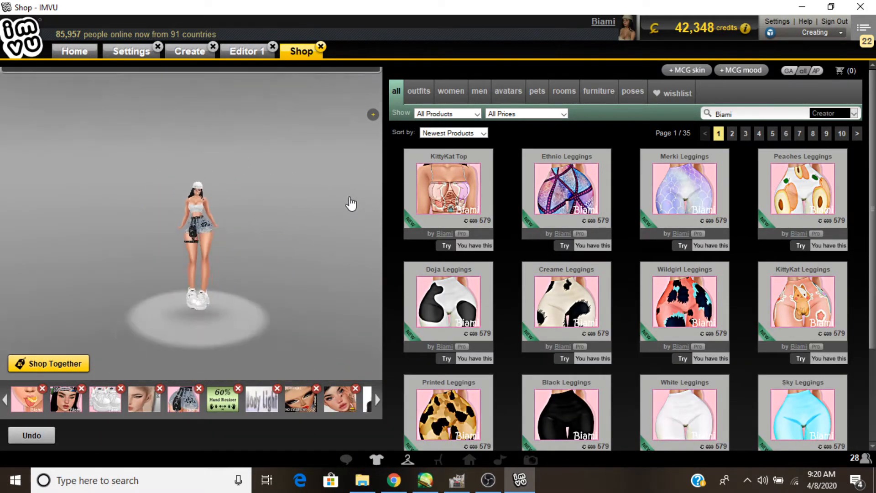
Try the Ethnic Leggings on the avatar and inspect their pattern along the legs and hips.
scroll(664, 215, "down", 2)
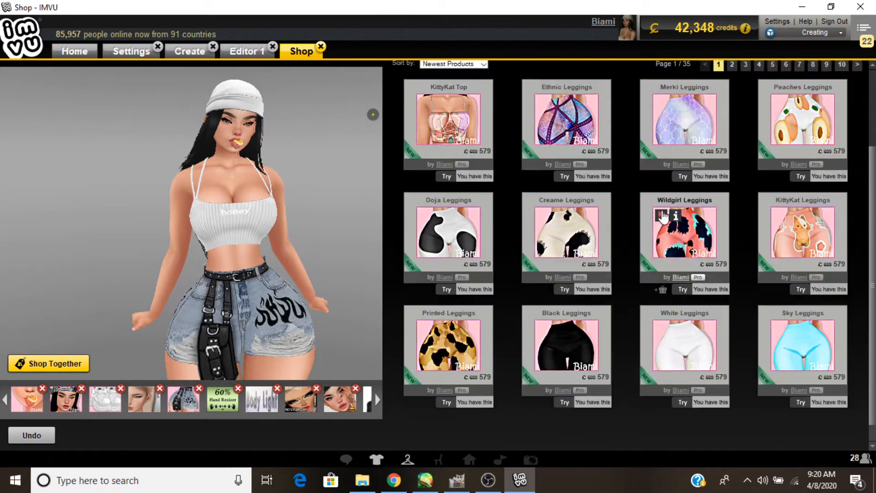
scroll(582, 243, "up", 2)
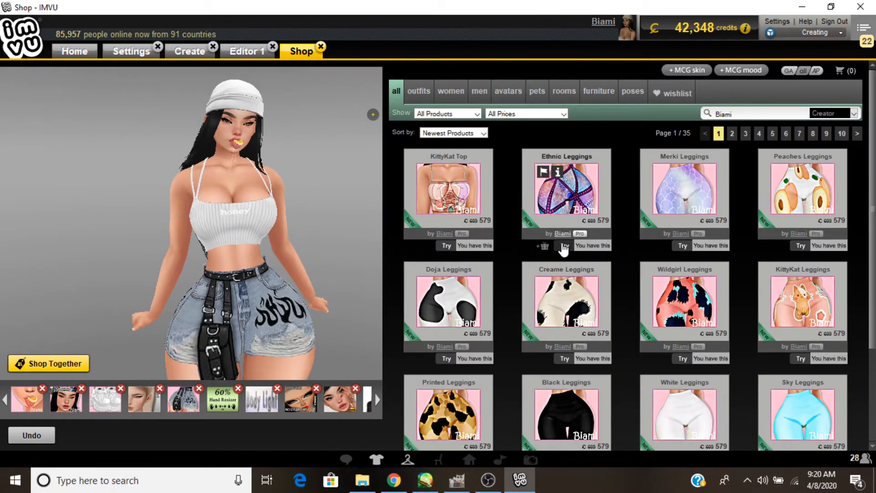
left_click(564, 247)
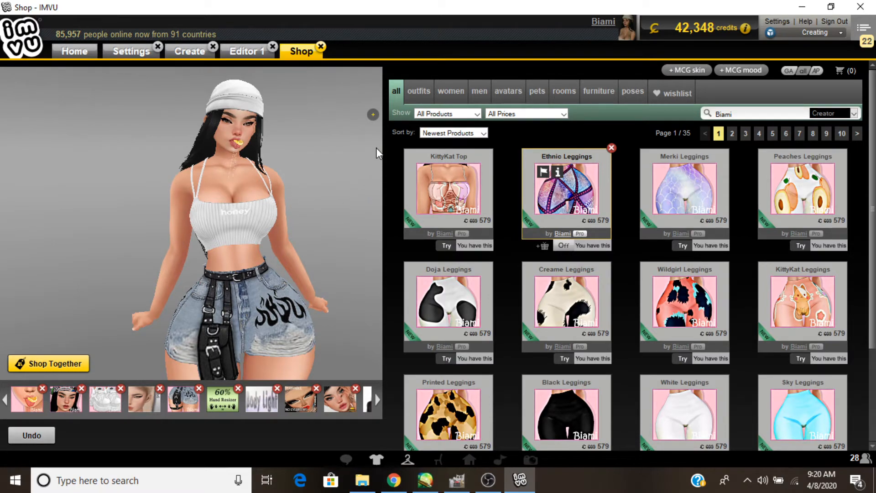
left_click_drag(310, 201, 446, 130)
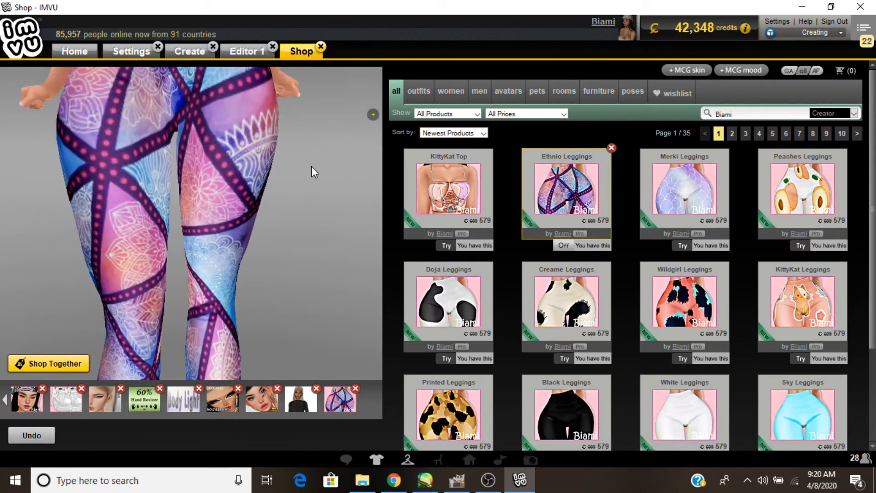
left_click_drag(313, 168, 326, 251)
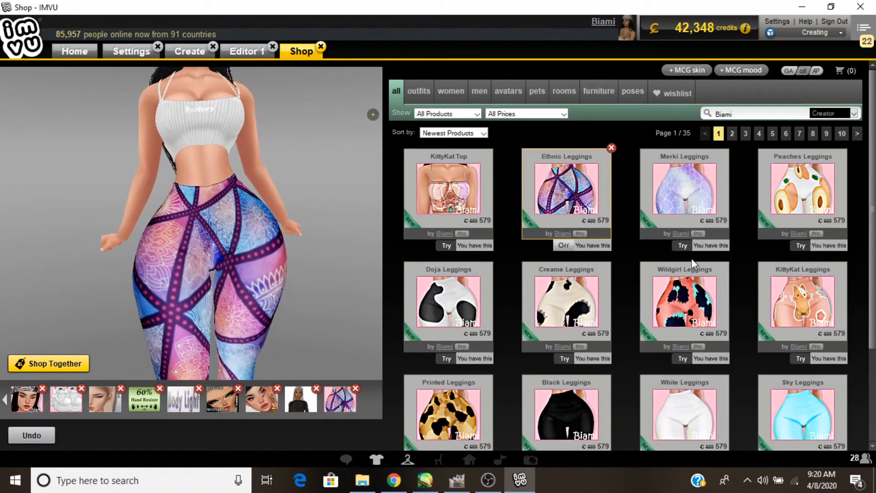
Preview the Merki Leggings and the Doja Leggings on the avatar, viewing the Doja pair up close.
left_click(680, 246)
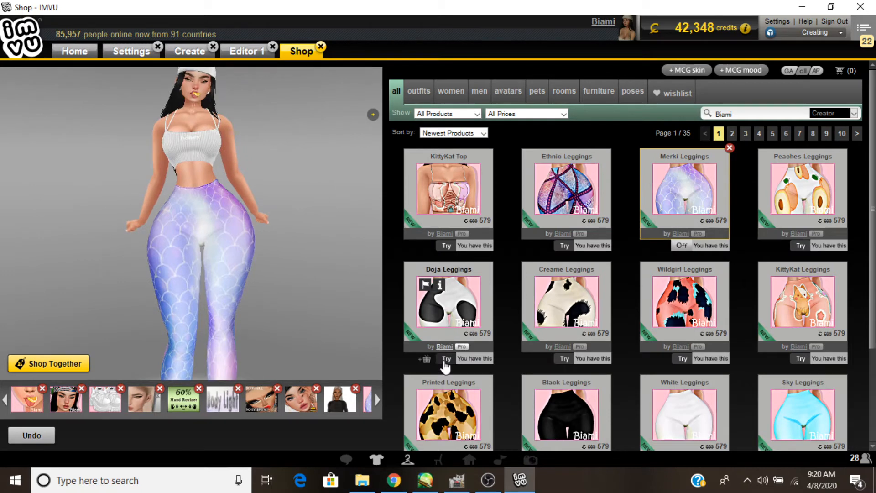
left_click(446, 360)
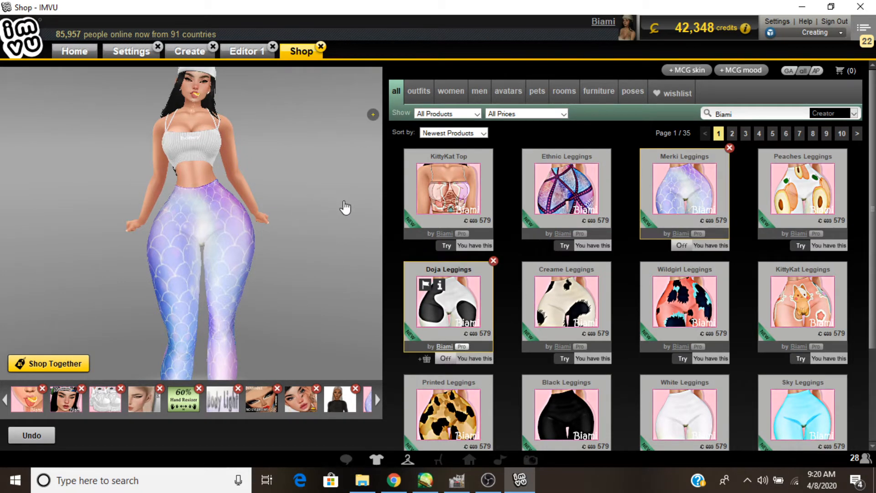
mouse_move(319, 220)
left_mouse_down()
mouse_move(119, 228)
mouse_move(311, 228)
mouse_move(327, 217)
left_mouse_up()
scroll(314, 198, "up", 3)
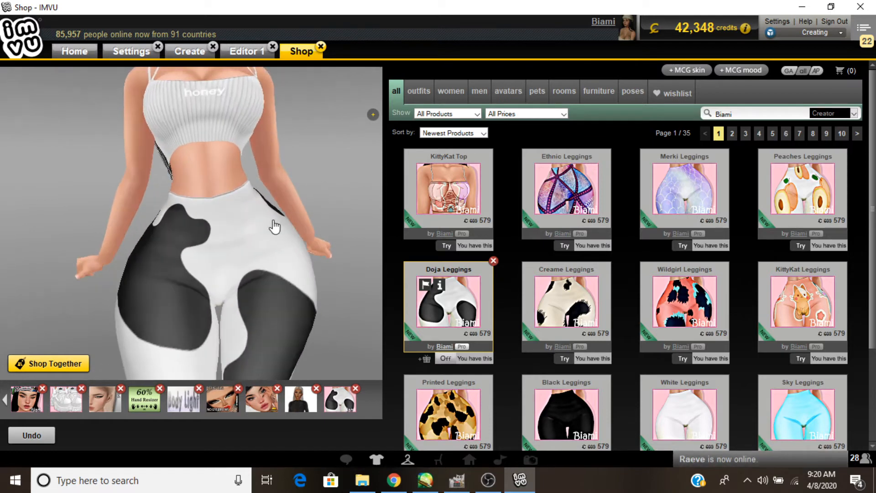
left_click_drag(274, 224, 392, 151)
left_click_drag(345, 145, 272, 212)
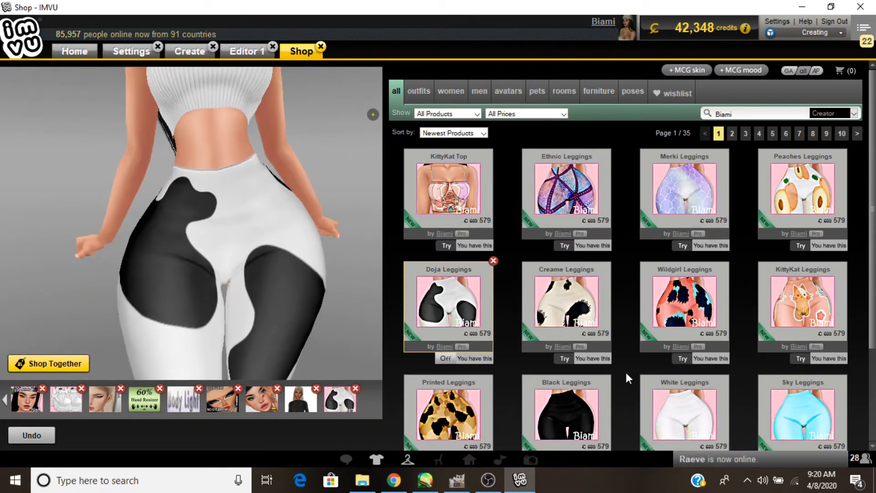
Try the KittyKat Leggings and the KittyKat Top on the avatar and inspect the matching outfit.
left_click(801, 358)
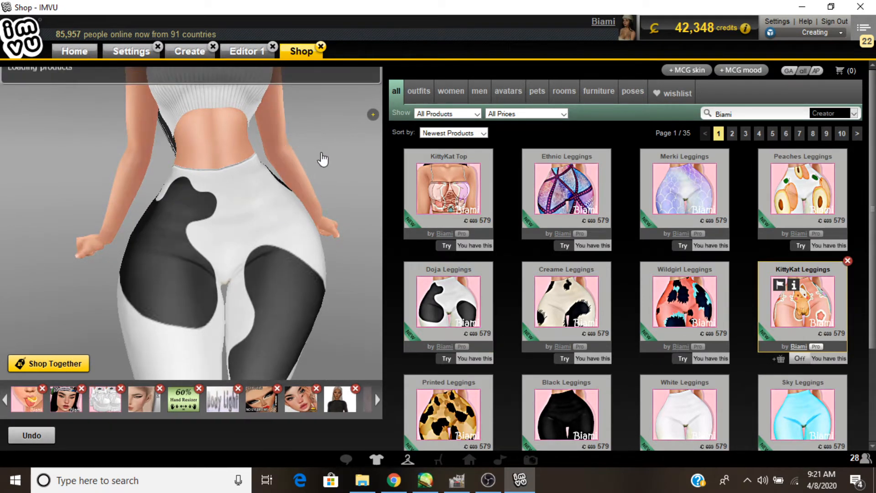
left_click_drag(321, 182, 355, 240)
scroll(313, 207, "down", 3)
scroll(328, 194, "up", 3)
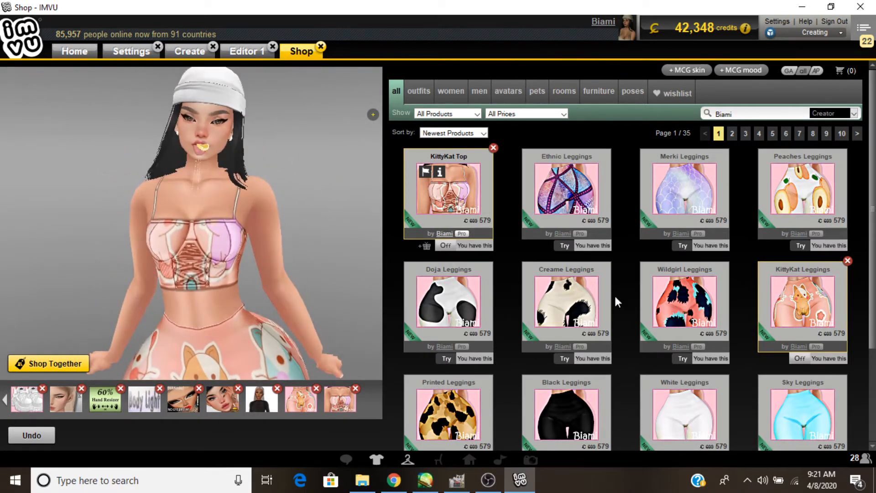
Return to the leggings project in Editor 1 and save it.
left_click(246, 51)
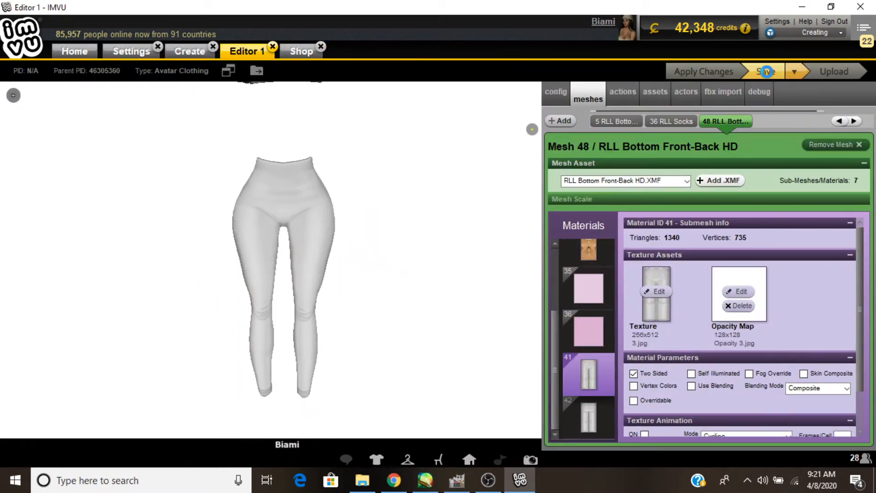
left_click(766, 72)
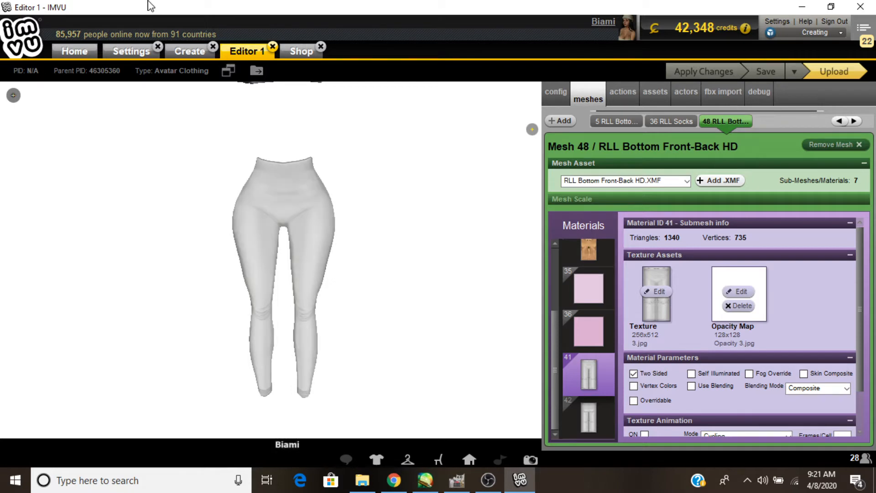
Examine the blank grey leggings mesh from waist to ankles, both close up and from a distance.
scroll(350, 223, "up", 3)
left_click_drag(146, 219, 171, 219)
scroll(170, 219, "down", 5)
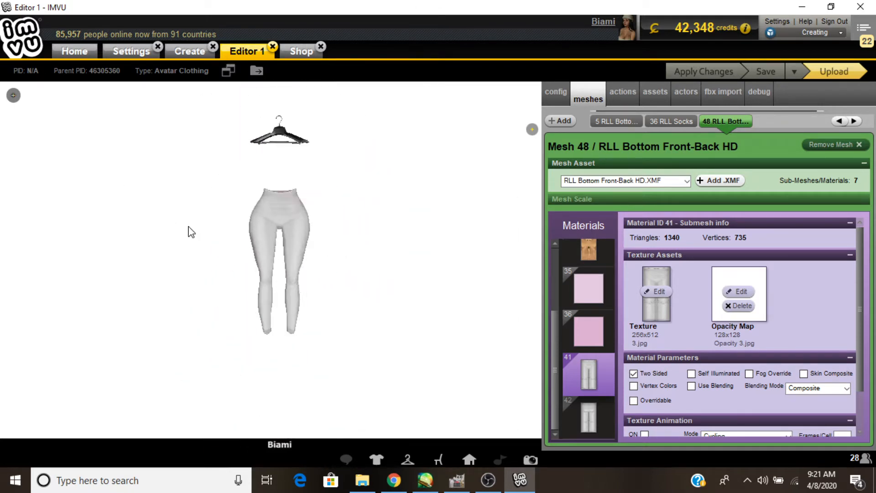
scroll(236, 178, "up", 3)
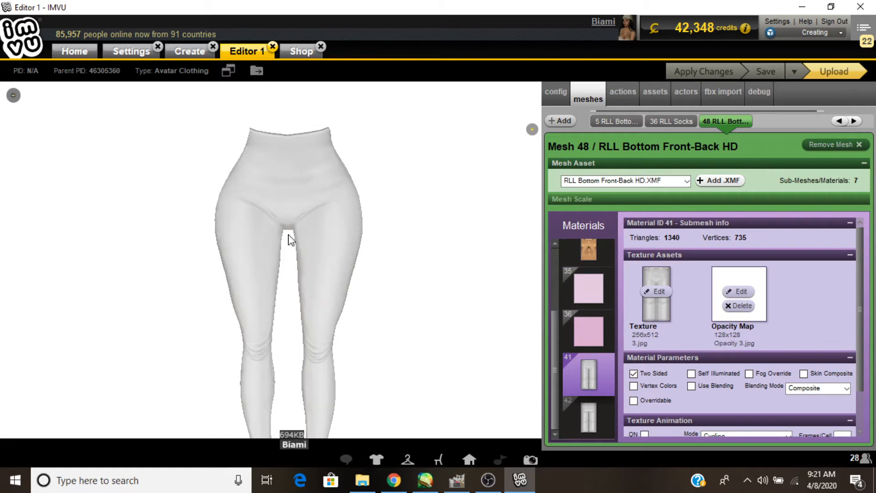
mouse_move(381, 254)
left_mouse_down()
mouse_move(452, 251)
mouse_move(366, 256)
left_mouse_up()
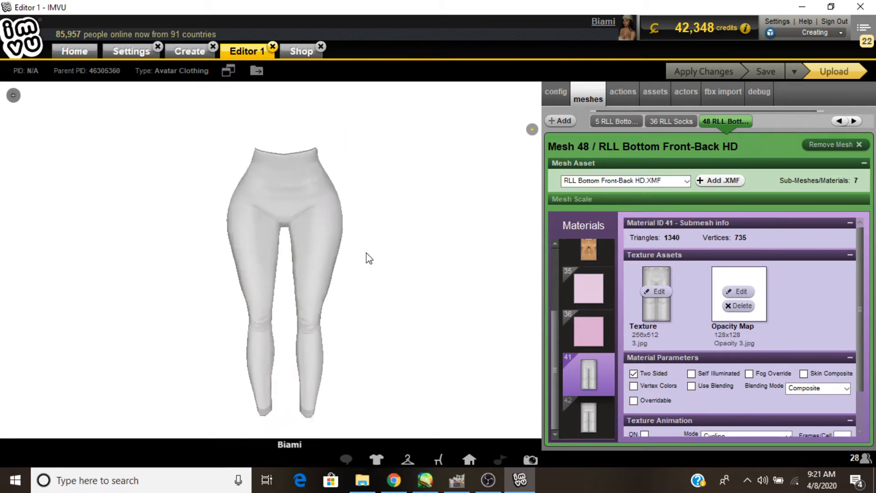
scroll(389, 244, "up", 3)
scroll(401, 241, "down", 3)
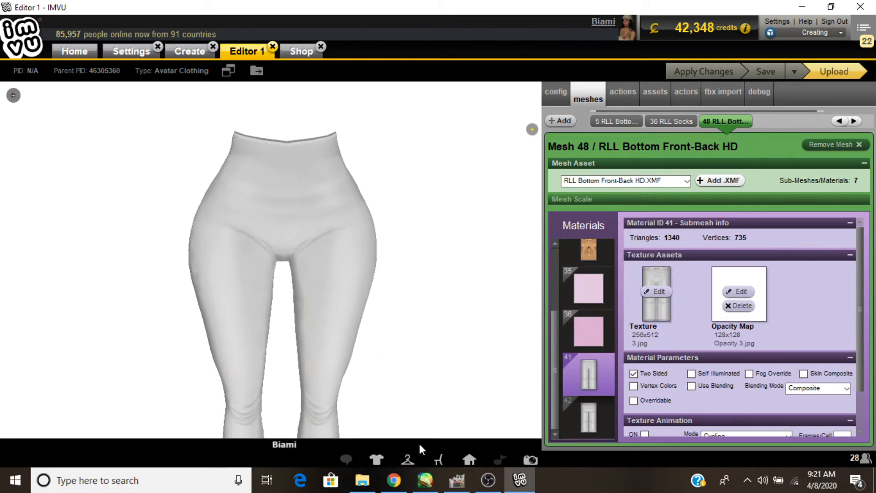
Switch to Chrome and load freepik.com in place of the HyunA, Black product page.
mouse_move(394, 489)
left_click(392, 425)
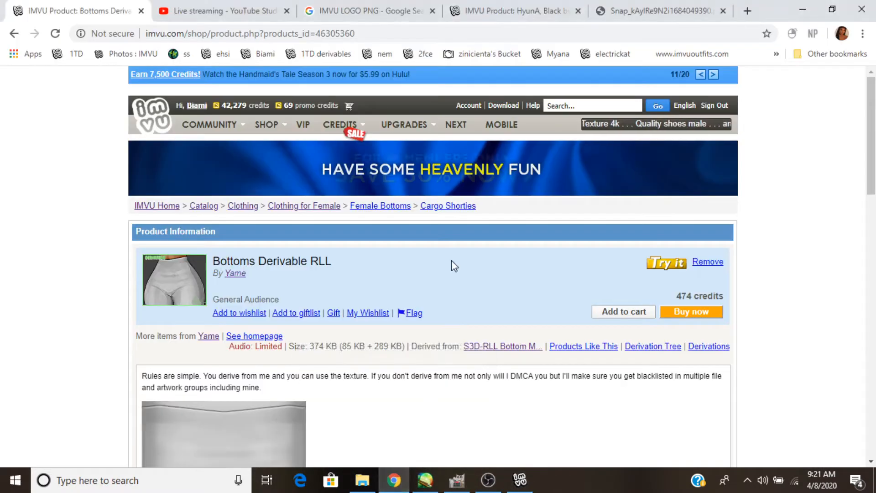
scroll(438, 263, "down", 2)
scroll(438, 264, "up", 2)
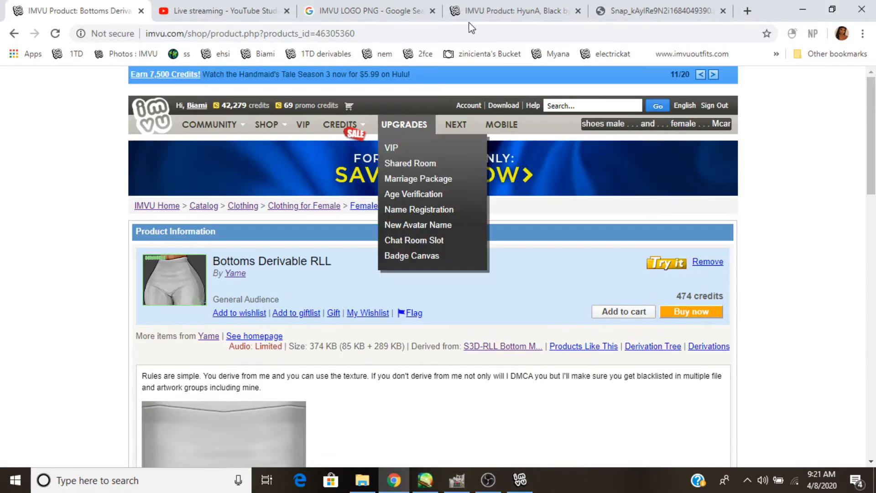
left_click(635, 10)
left_click(529, 9)
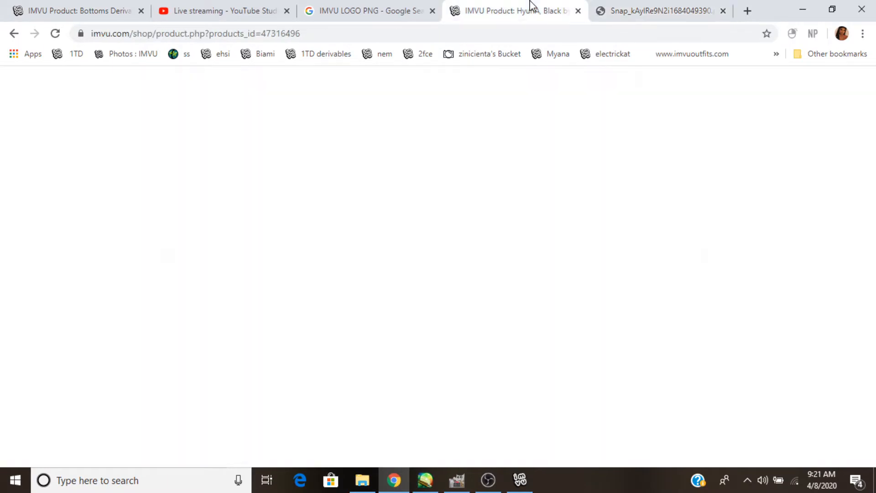
left_click(505, 34)
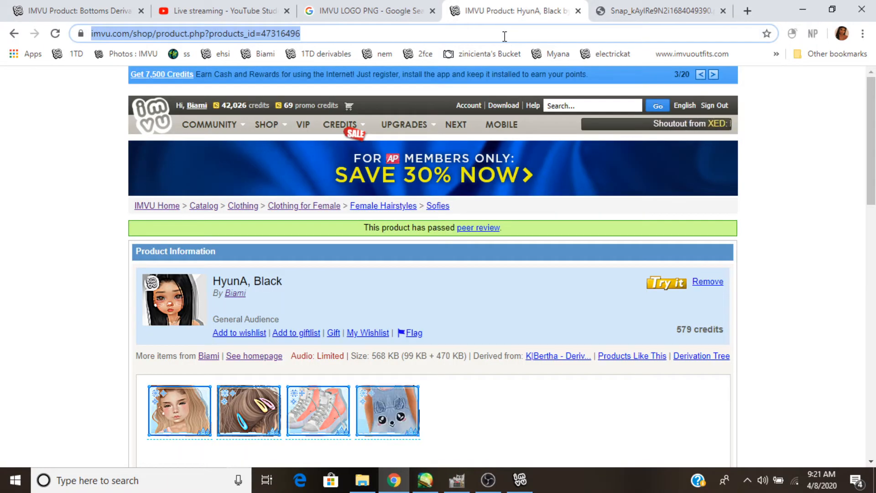
type("freepik")
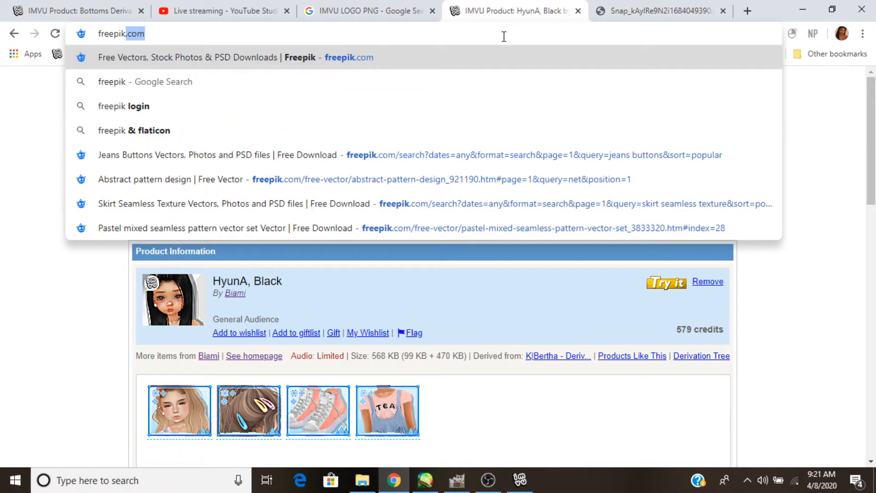
type(".com")
key("Return")
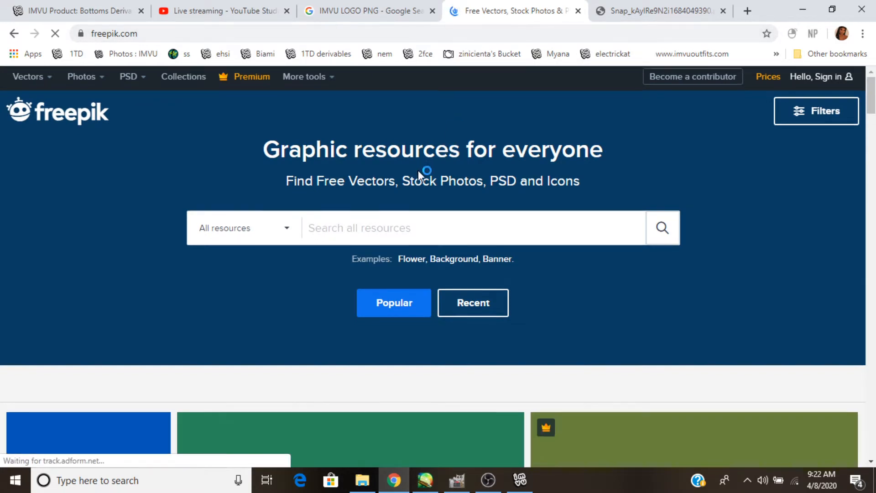
Browse the featured graphics on the Freepik home page and return to its search field.
scroll(418, 169, "down", 2)
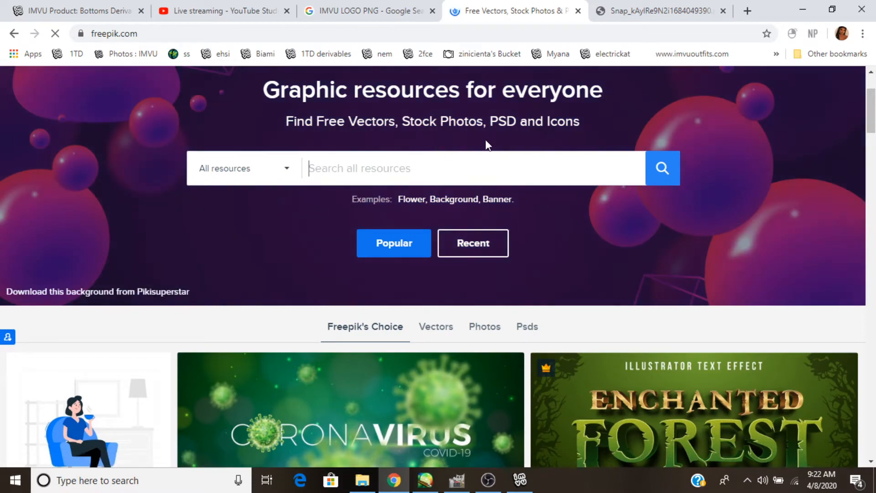
scroll(610, 136, "down", 5)
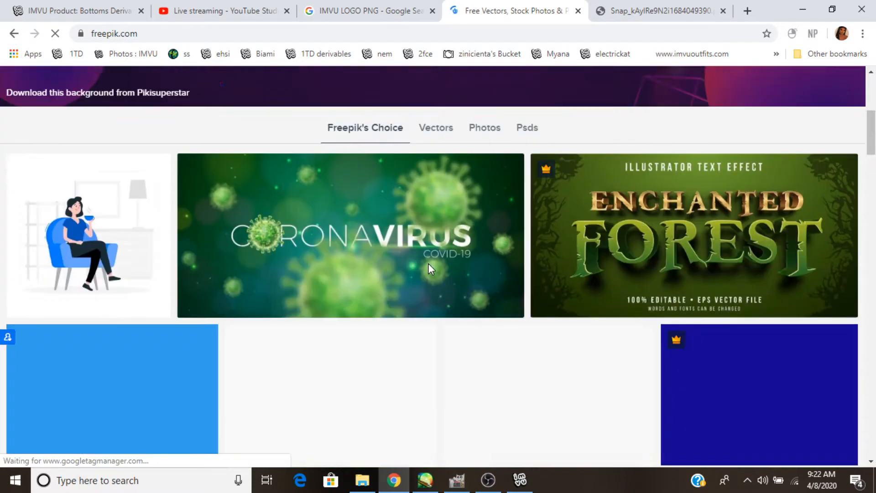
scroll(862, 188, "down", 5)
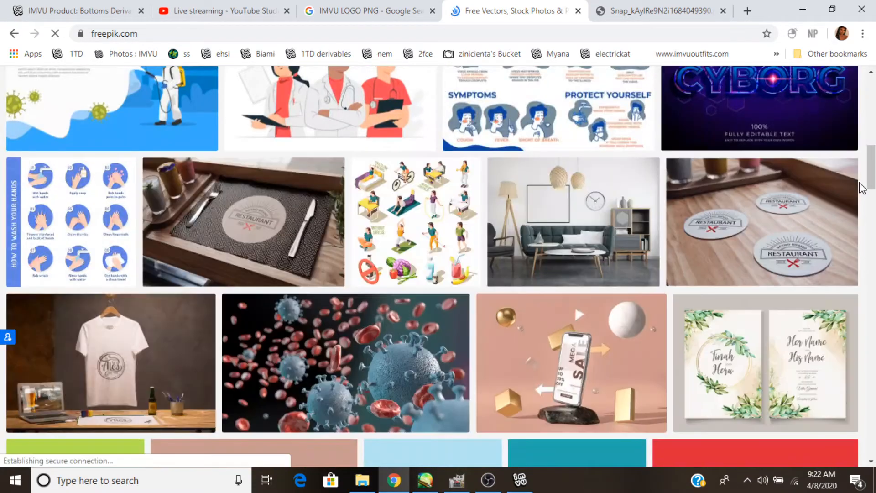
scroll(863, 187, "down", 7)
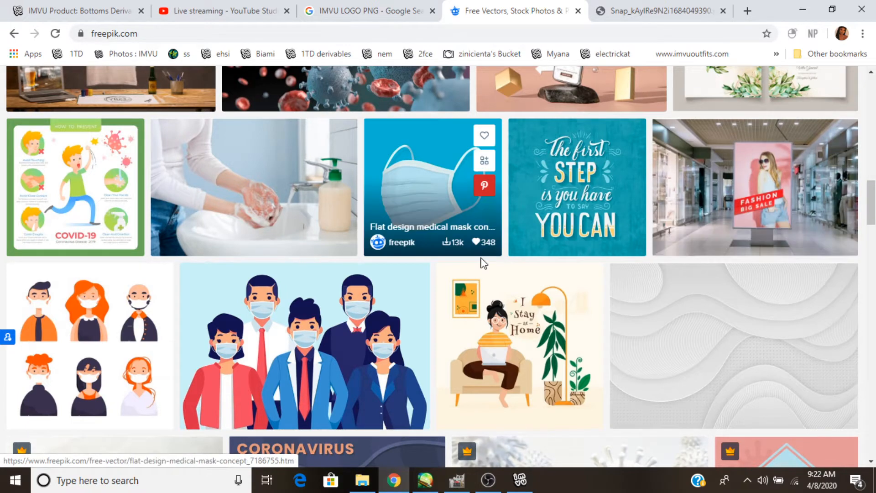
scroll(316, 192, "down", 5)
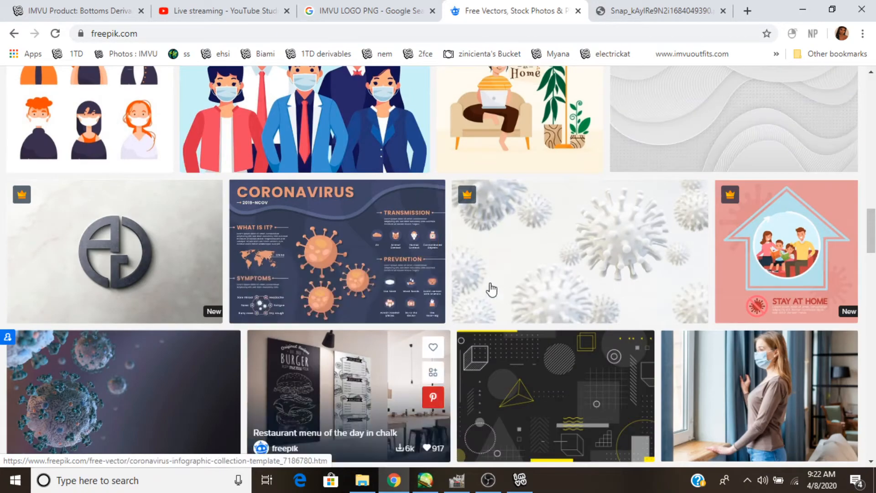
scroll(393, 226, "down", 5)
scroll(431, 230, "up", 15)
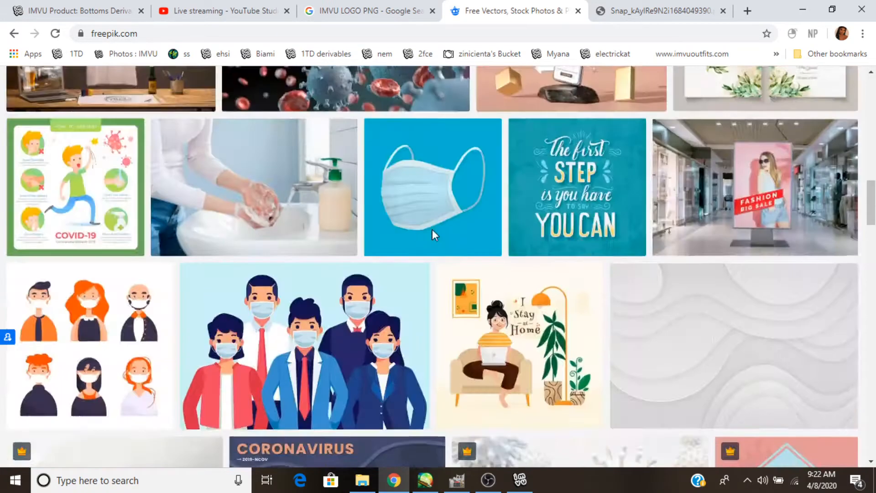
scroll(439, 242, "down", 1)
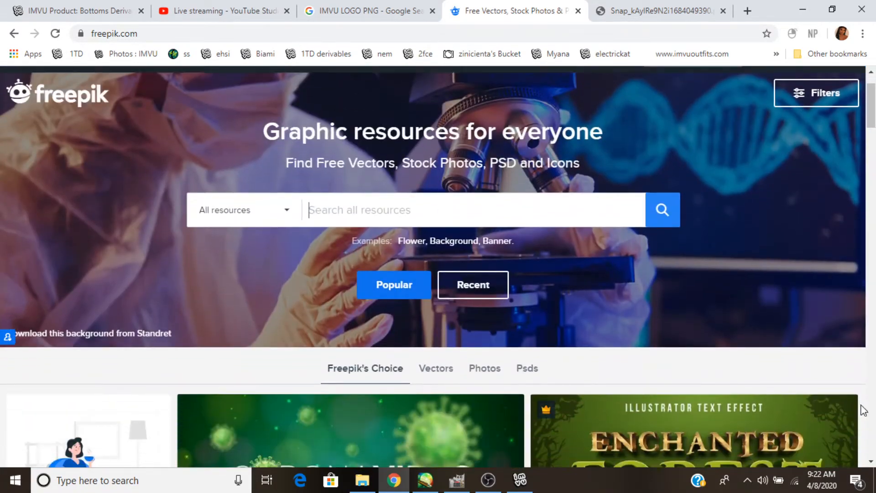
Check the leggings in IMVU briefly, return to Chrome and search Freepik for "spring seamless patterns".
left_click(520, 480)
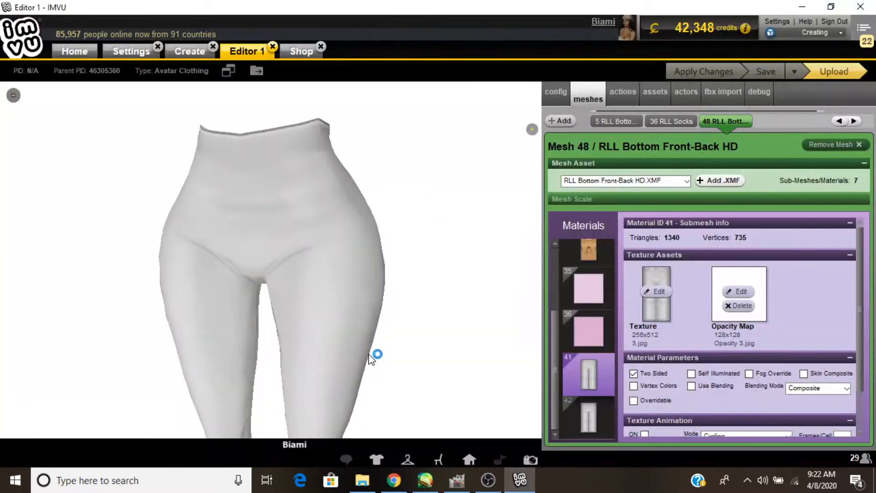
left_click(393, 480)
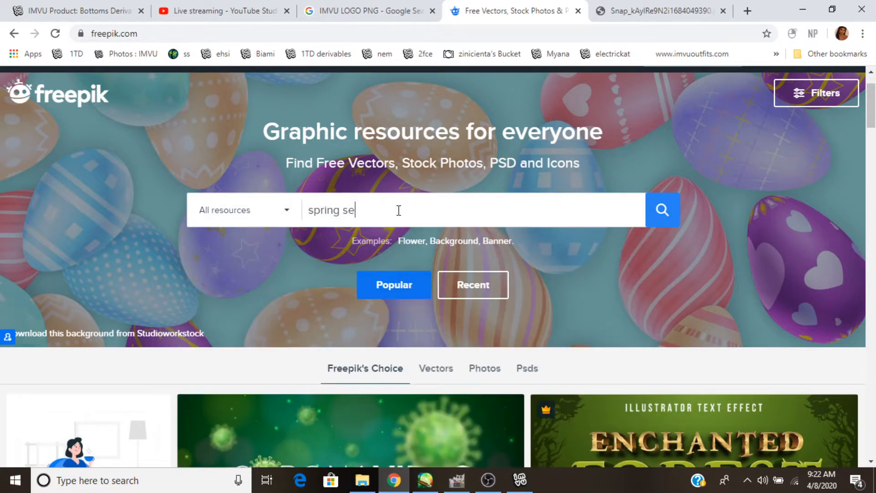
type("terns")
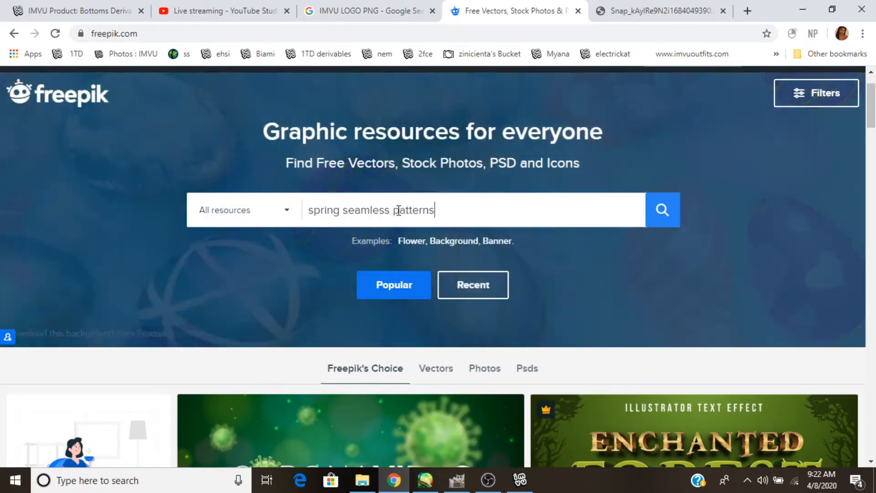
key("Return")
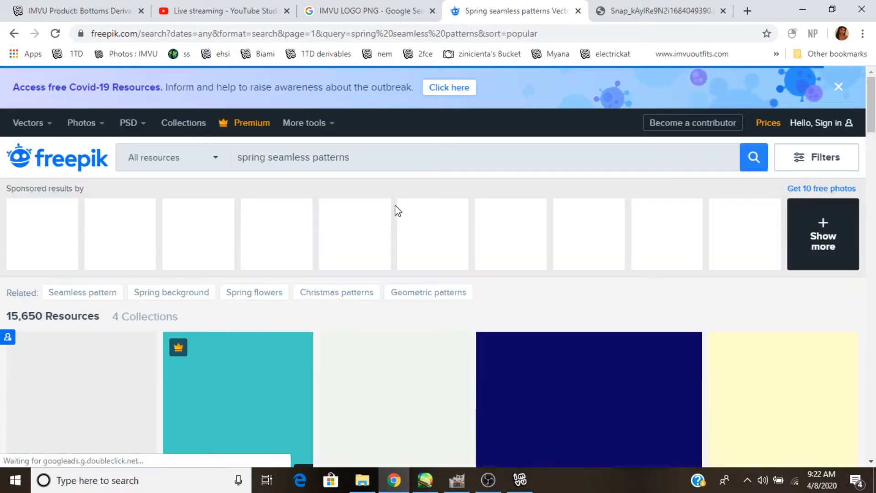
Look through the first page of spring seamless pattern results for a suitable leggings design and go to the next page.
scroll(396, 209, "down", 3)
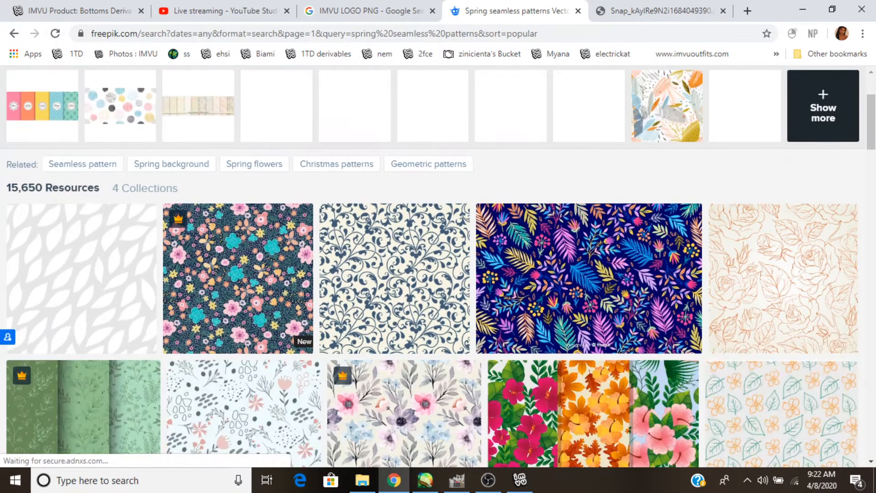
scroll(701, 219, "down", 3)
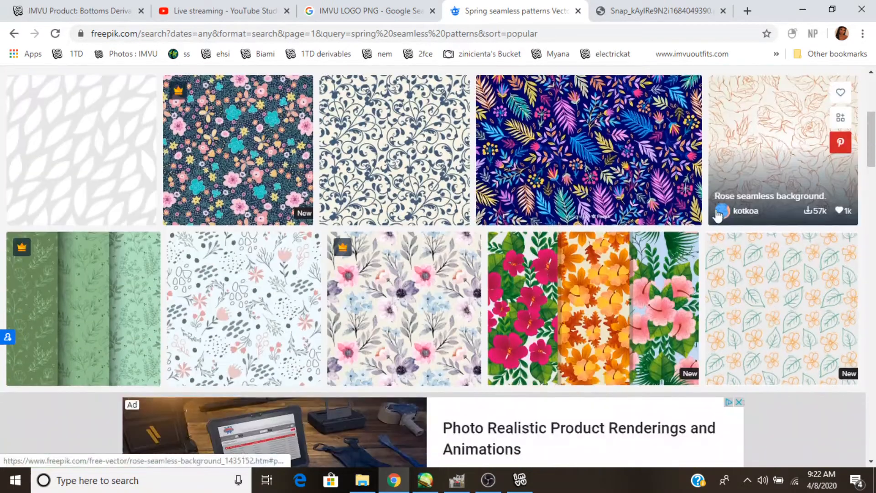
scroll(137, 245, "down", 9)
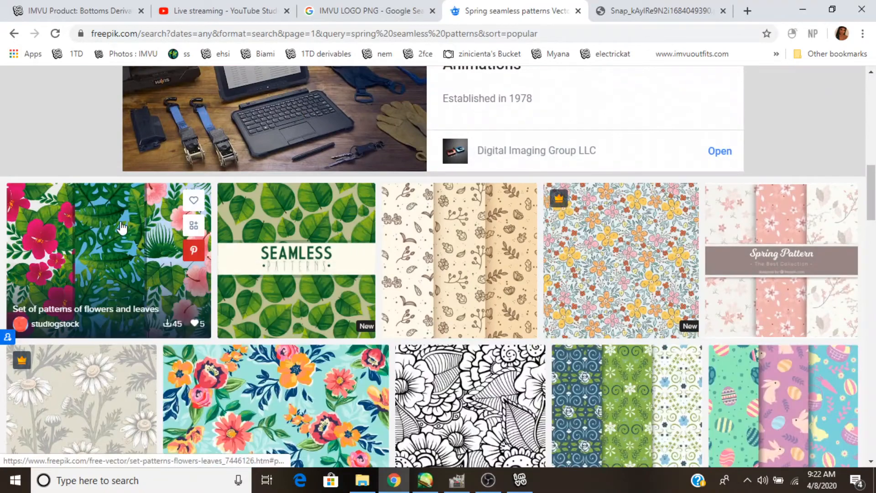
scroll(119, 215, "down", 3)
scroll(446, 349, "down", 9)
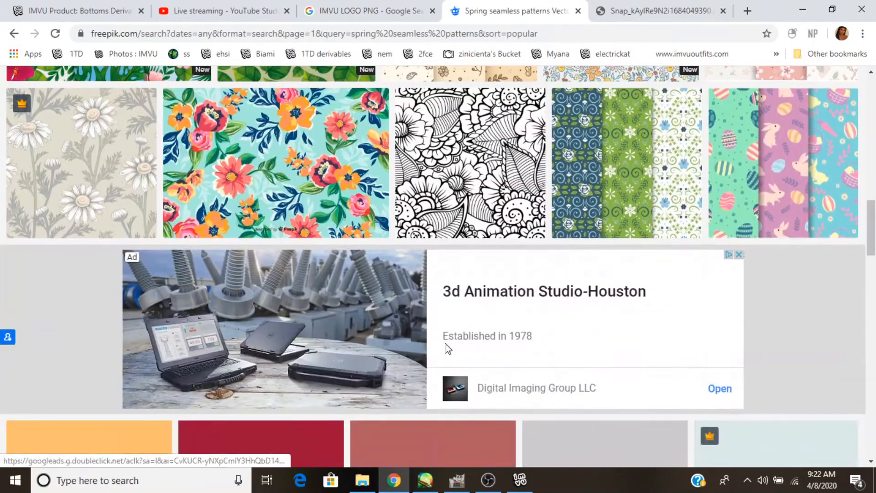
scroll(251, 250, "down", 4)
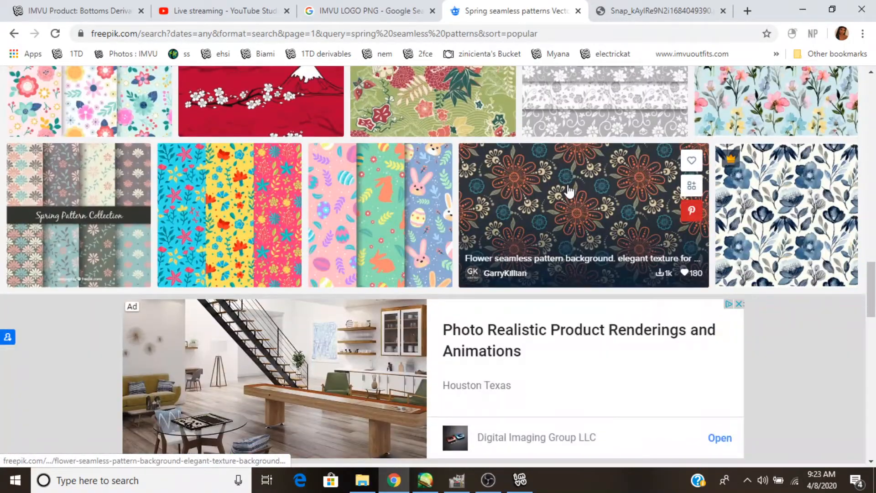
scroll(579, 186, "down", 5)
scroll(611, 164, "up", 3)
scroll(601, 173, "up", 3)
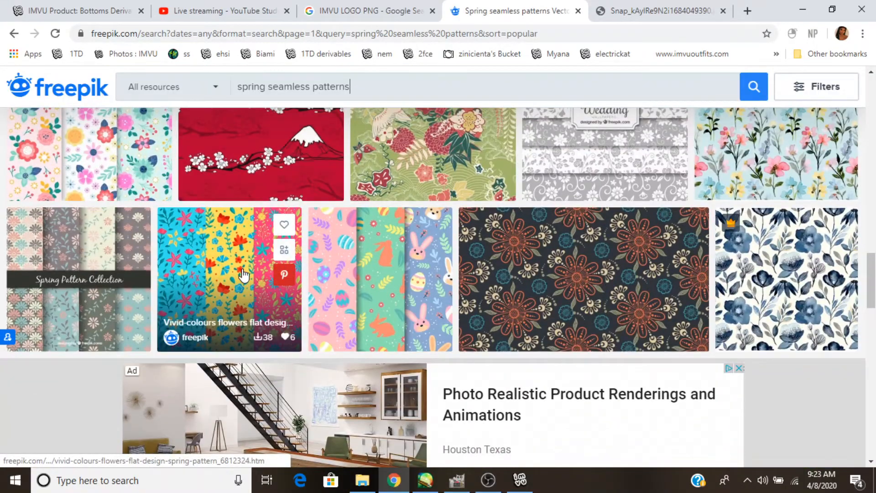
scroll(498, 206, "down", 10)
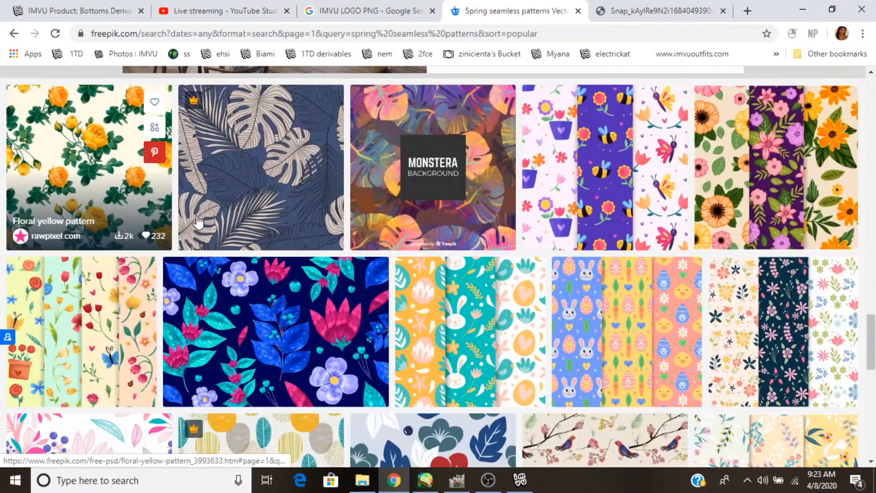
scroll(731, 183, "down", 2)
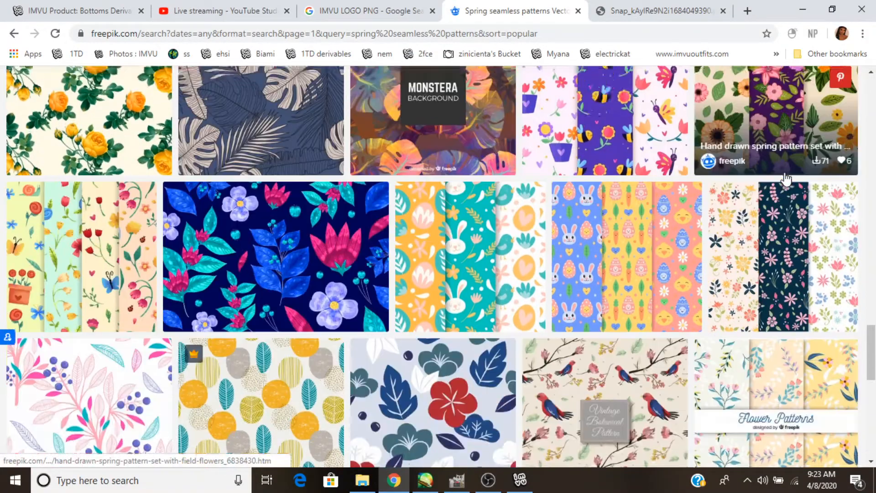
scroll(786, 182, "down", 4)
scroll(439, 263, "down", 6)
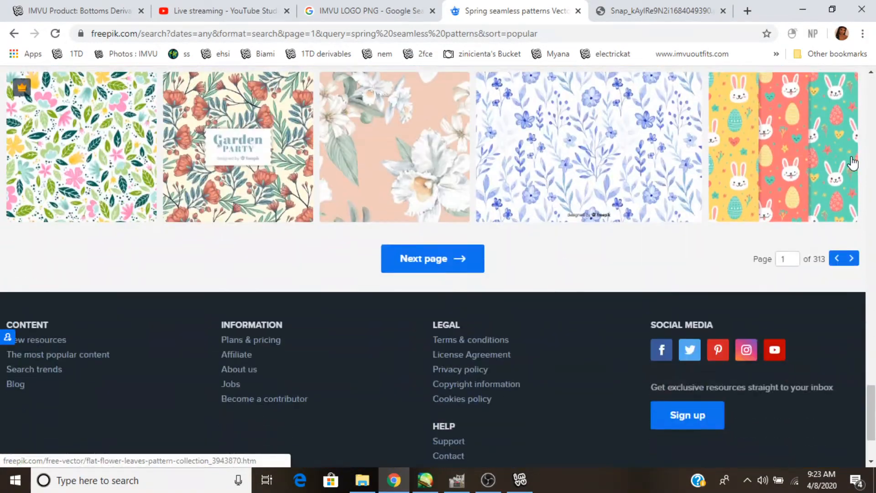
left_click(439, 262)
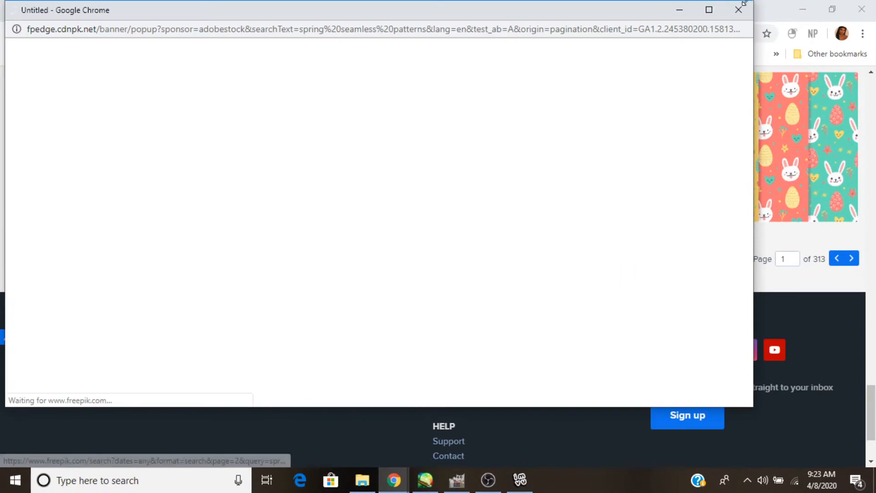
Dismiss the ad pop-up and look through the second page of spring seamless pattern results for a suitable leggings design.
left_click(739, 9)
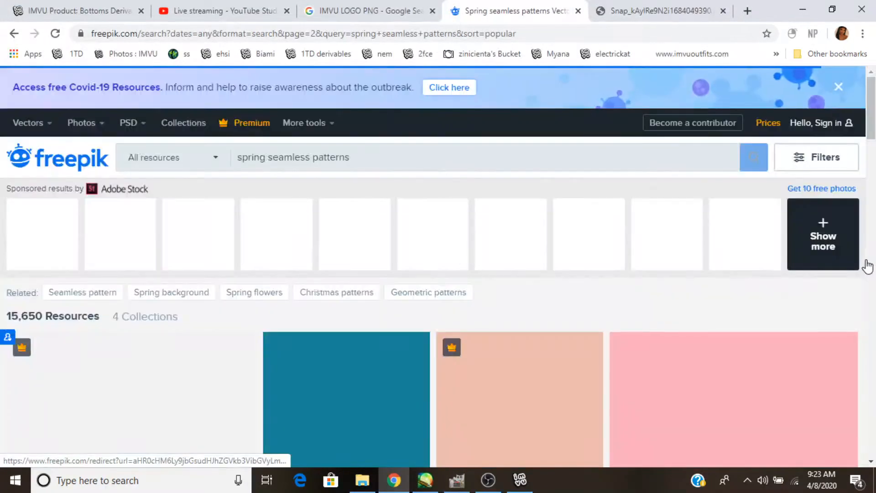
scroll(867, 185, "down", 4)
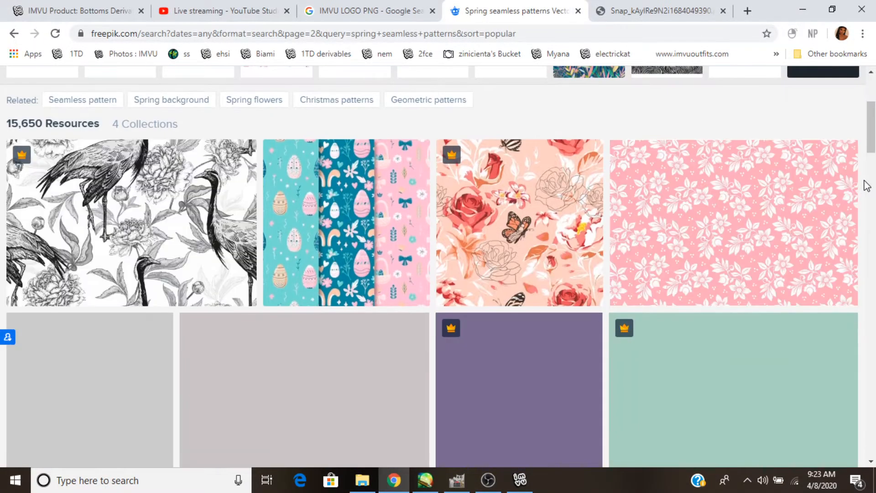
scroll(867, 186, "down", 6)
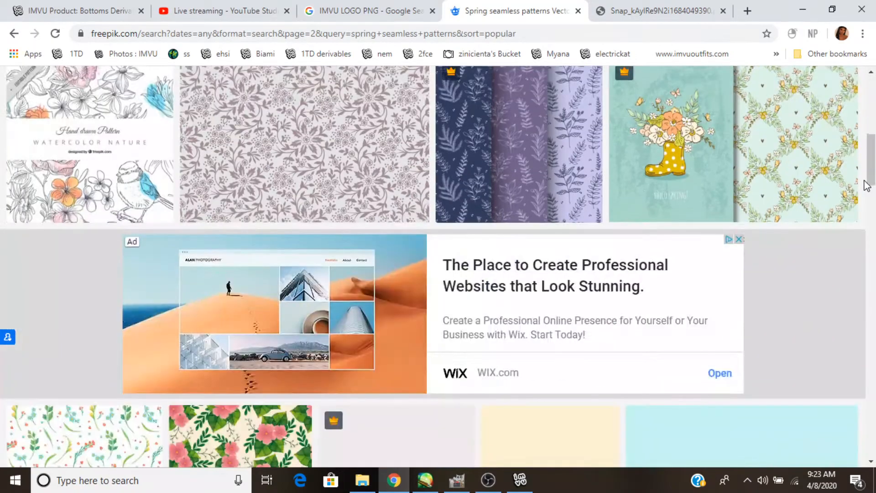
scroll(867, 186, "down", 7)
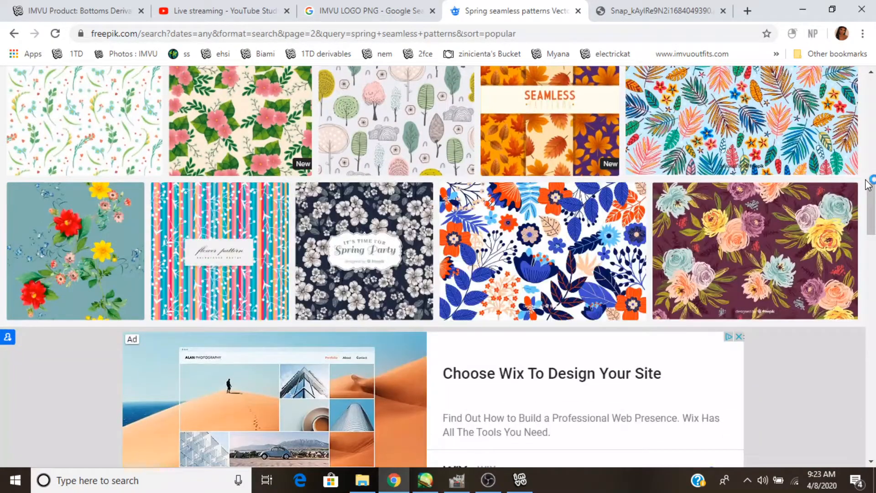
scroll(869, 185, "down", 6)
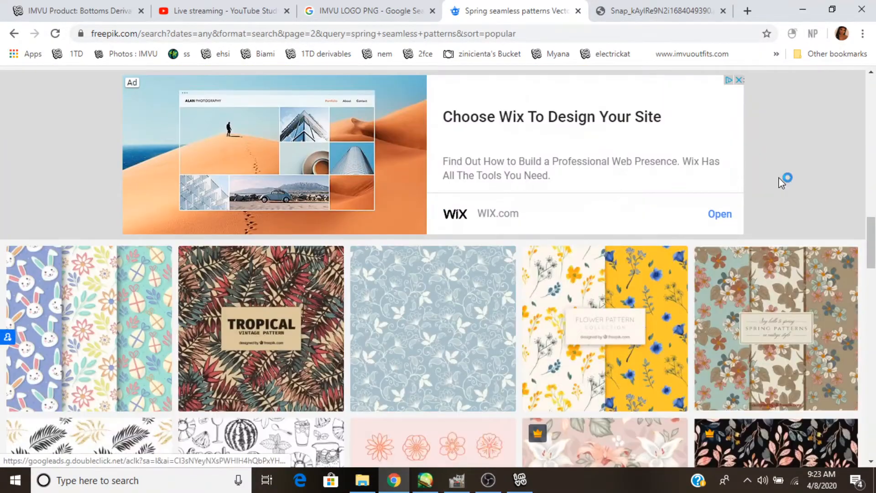
scroll(783, 183, "down", 4)
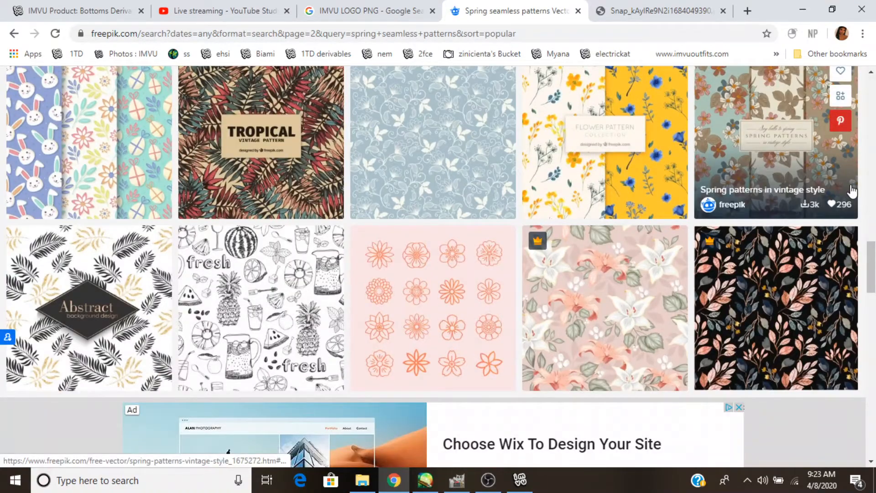
scroll(852, 190, "down", 7)
scroll(852, 190, "down", 6)
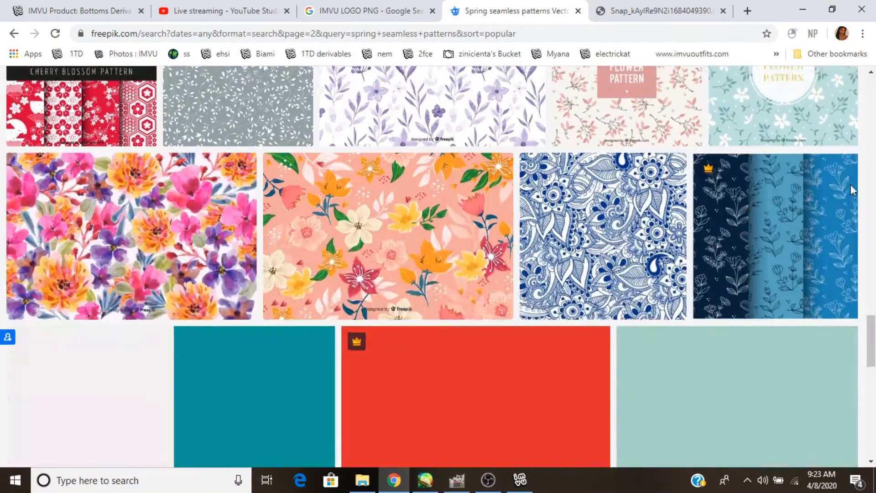
scroll(388, 237, "down", 1)
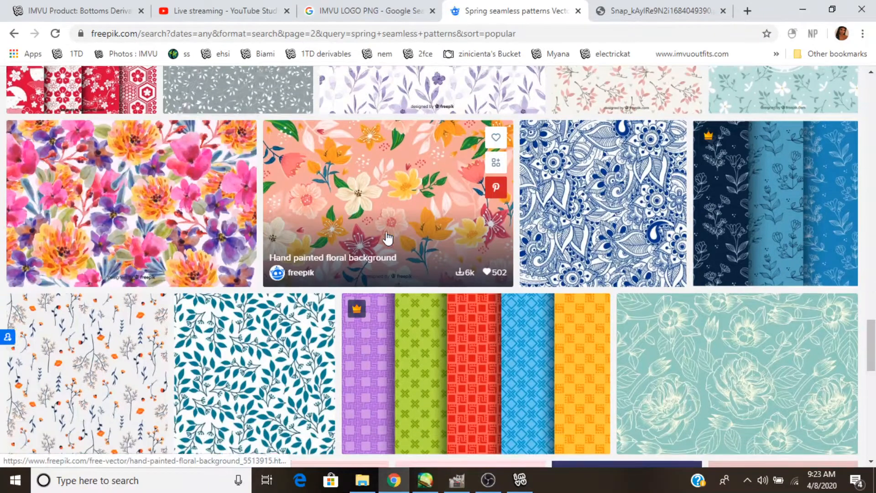
scroll(388, 238, "down", 2)
scroll(388, 146, "up", 2)
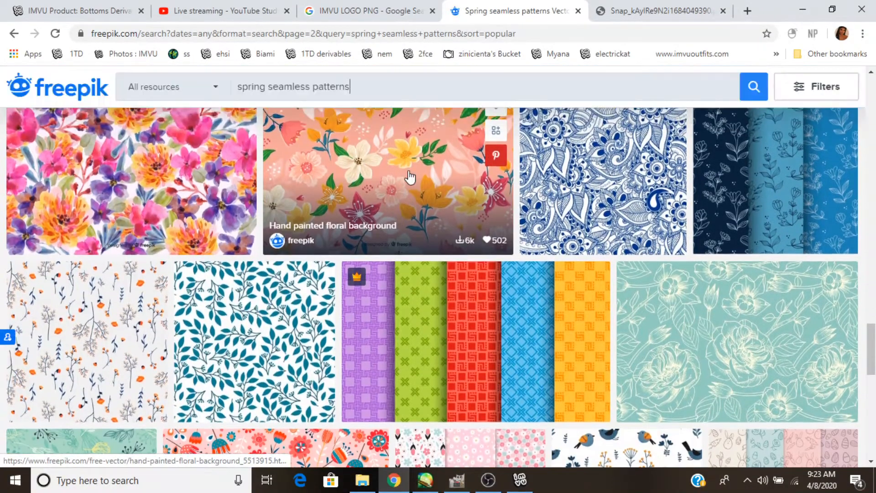
Open the Hand painted floral background and start saving its preview image to disk.
left_click(410, 173)
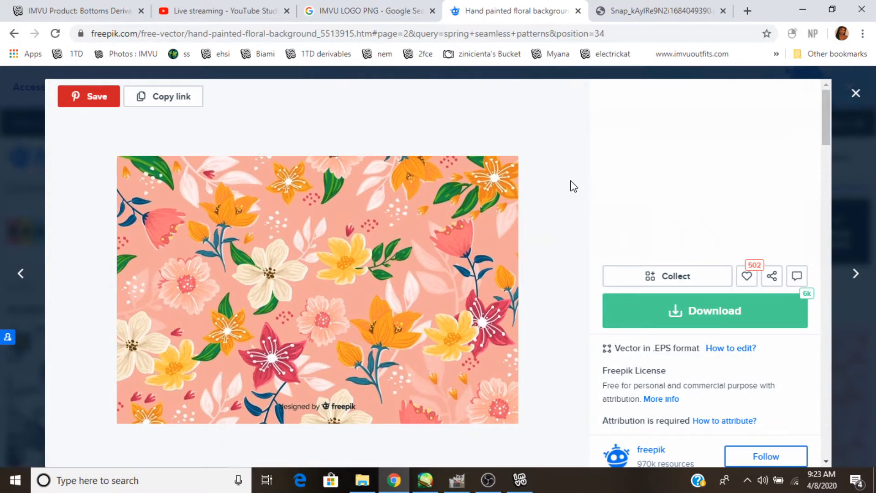
scroll(359, 214, "down", 3)
right_click(274, 235)
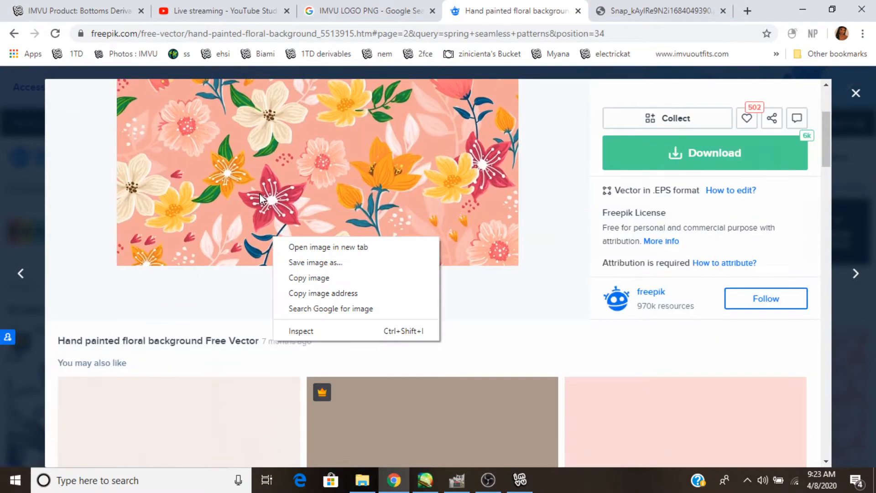
left_click(89, 246)
scroll(220, 263, "up", 3)
right_click(279, 230)
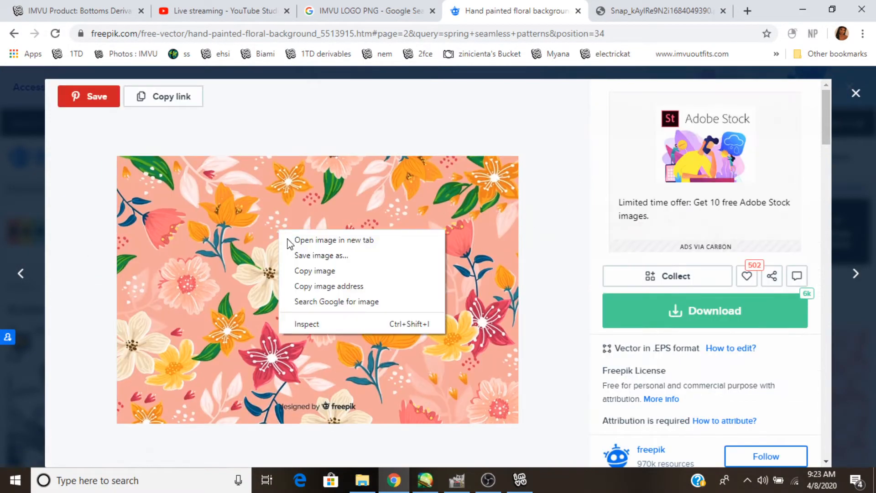
left_click(312, 257)
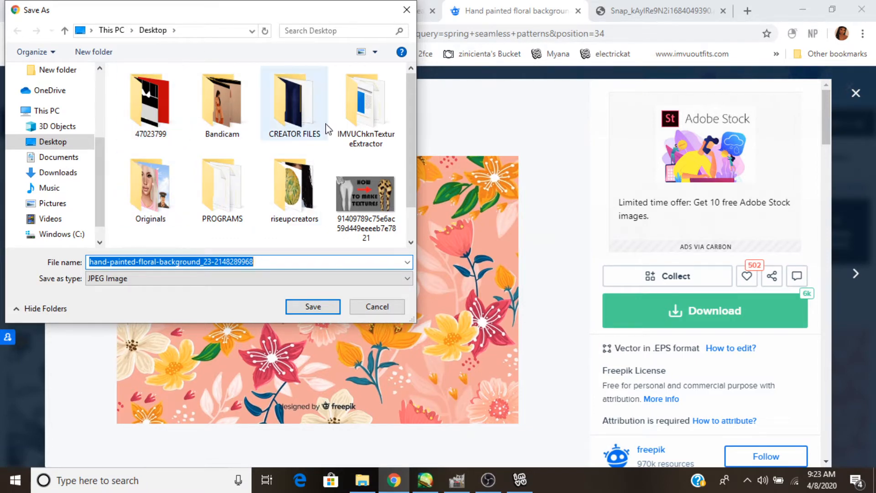
Save the floral image as a JPEG in the 0-newfiles folder under CREATOR FILES > ADULTS CLOTHES, keeping the suggested file name.
double_click(285, 116)
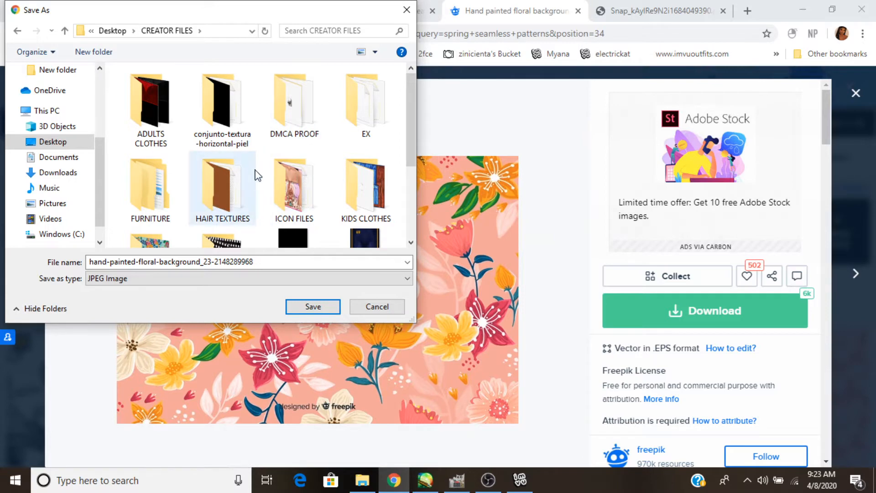
double_click(278, 122)
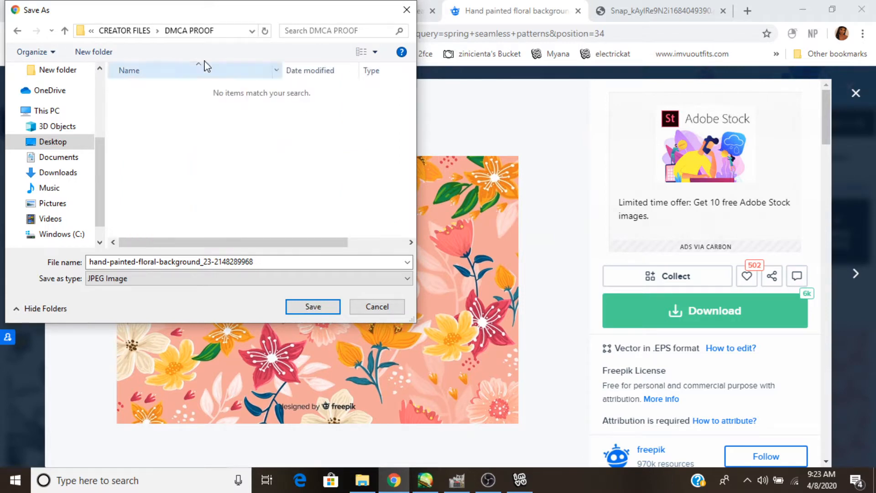
left_click(125, 32)
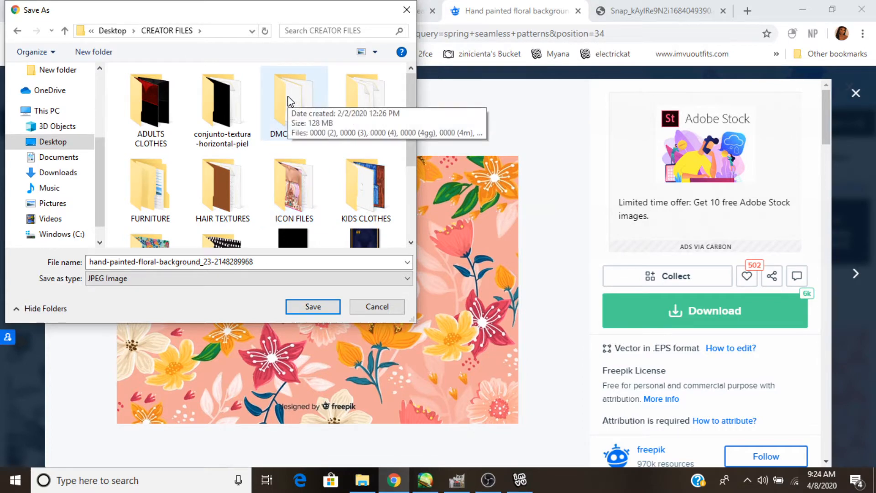
double_click(152, 145)
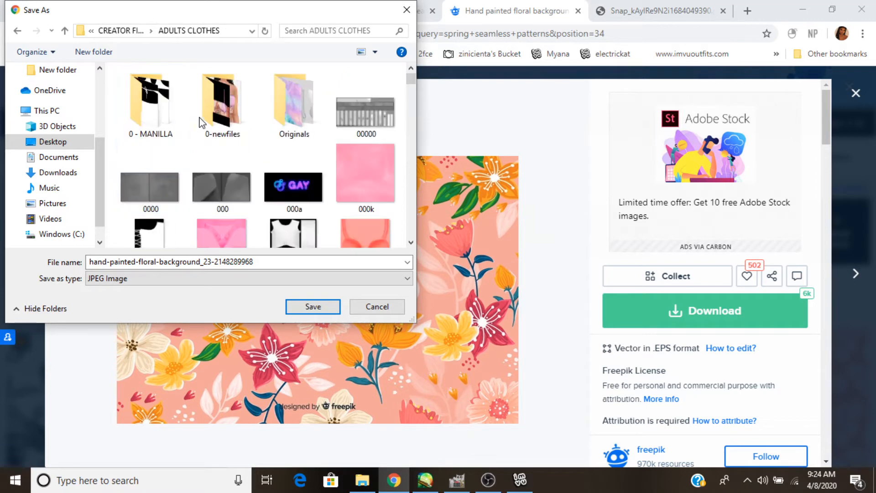
left_click(208, 121)
double_click(208, 121)
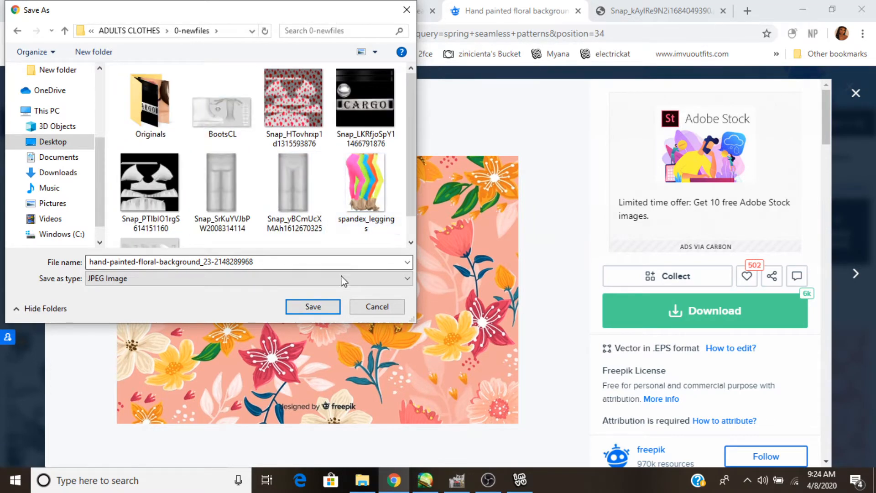
left_click(313, 307)
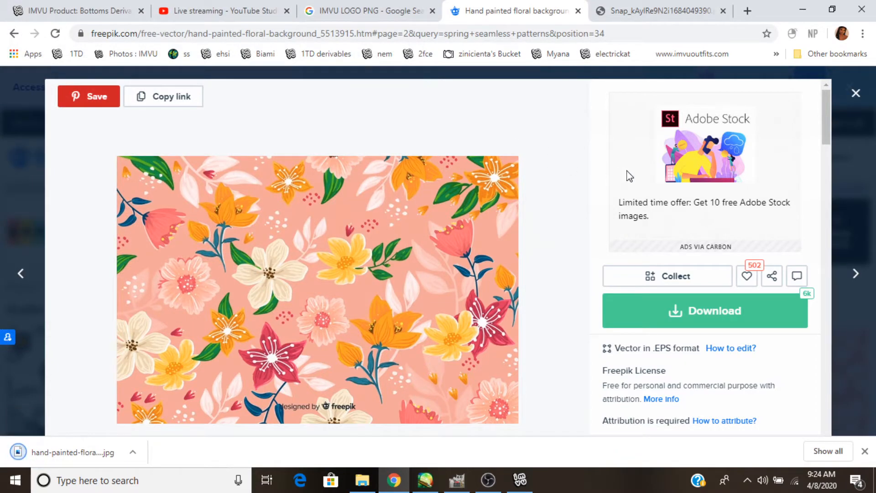
Switch to GIMP, save the open thumbnail project as an XCF in CREATOR FILES > DMCA PROOF, and close it.
left_click(458, 485)
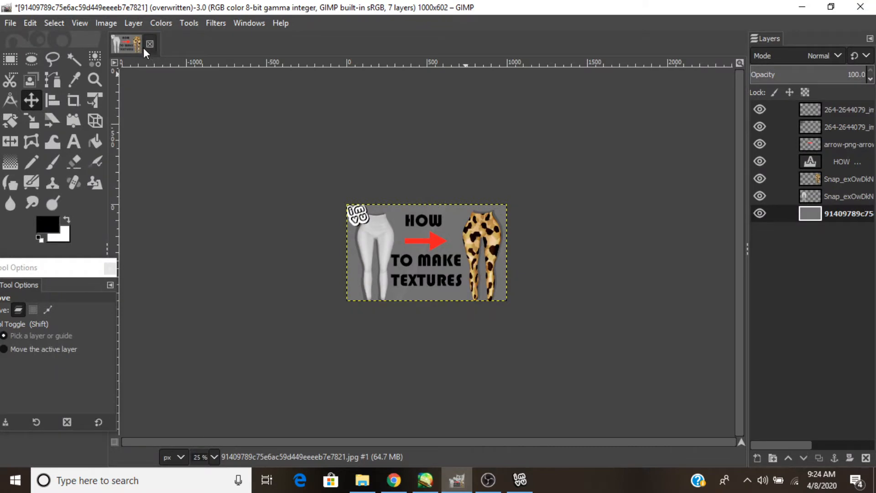
left_click(19, 25)
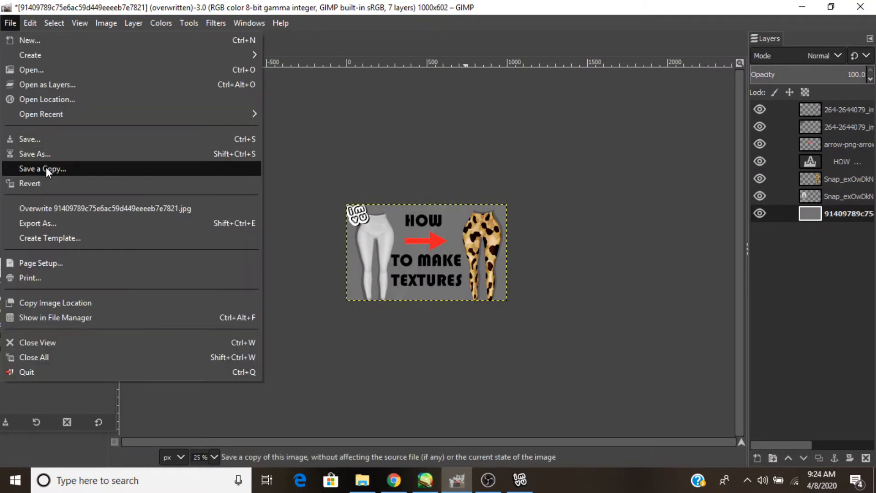
left_click(38, 146)
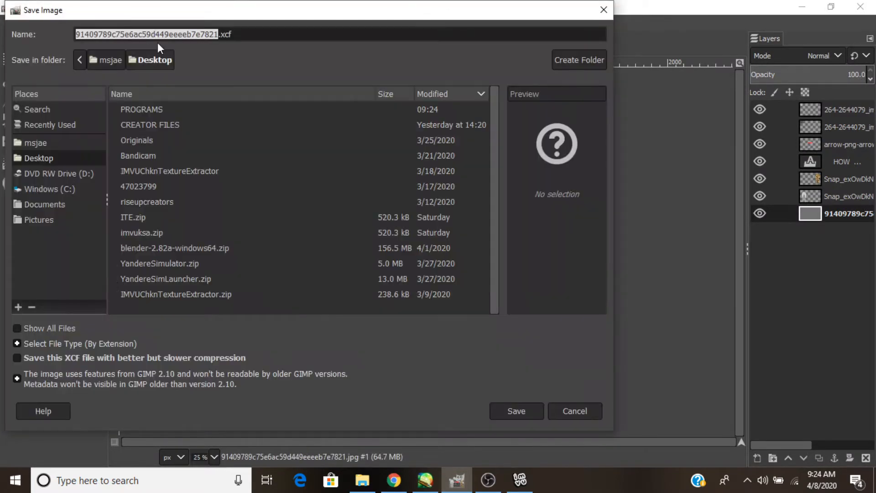
double_click(131, 125)
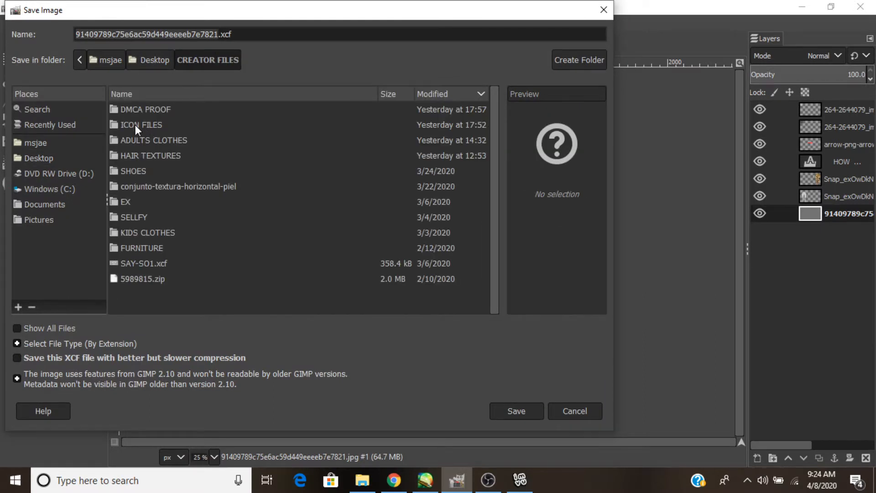
double_click(142, 107)
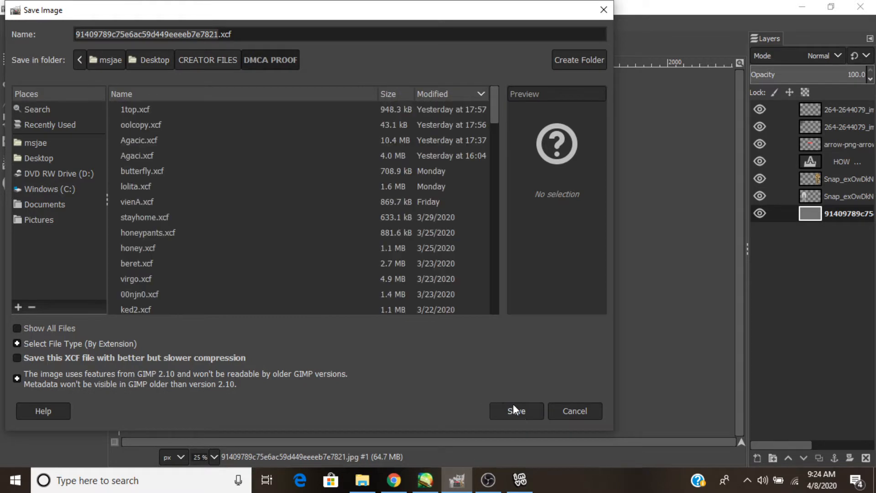
left_click(514, 413)
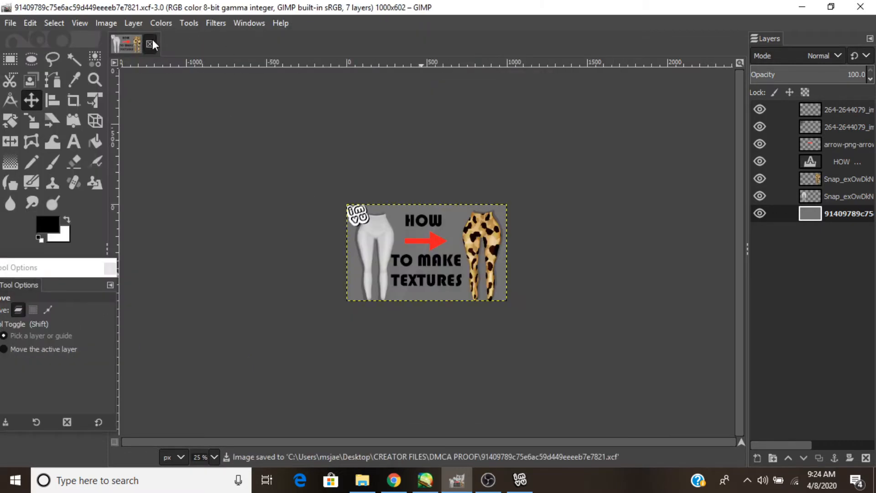
left_click(149, 45)
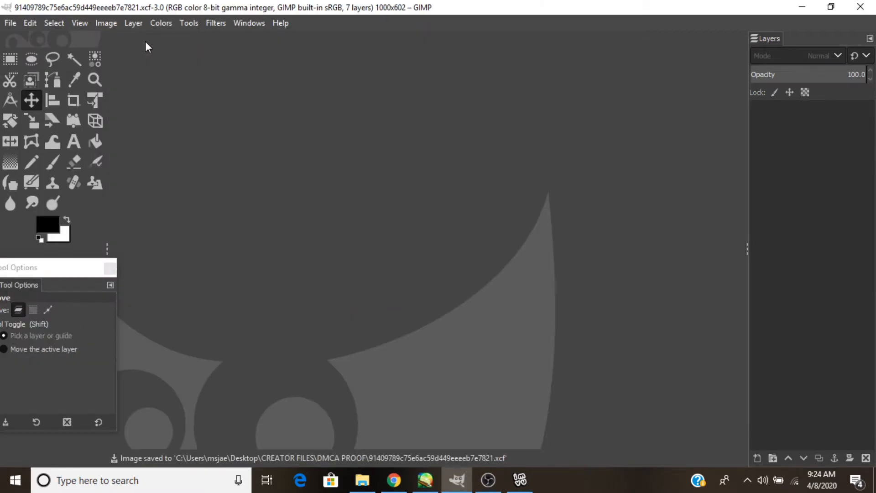
Check the leggings mesh in the IMVU editor briefly and return to GIMP.
left_click(519, 479)
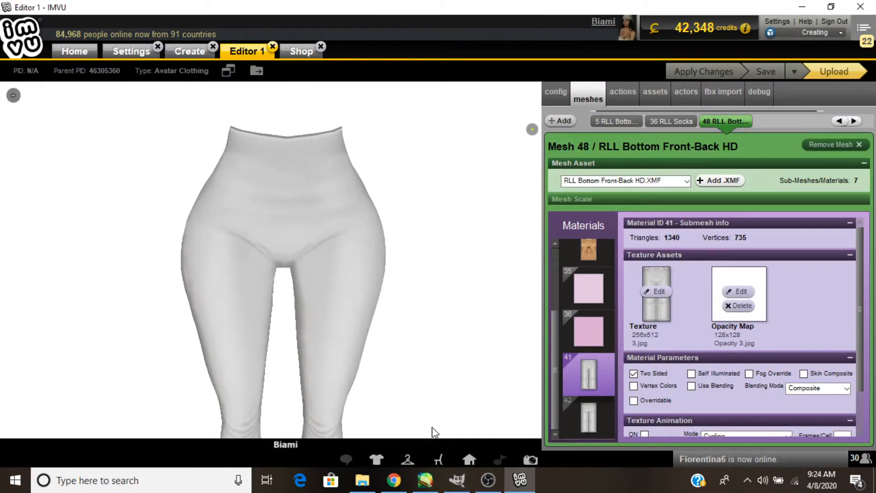
left_click(456, 479)
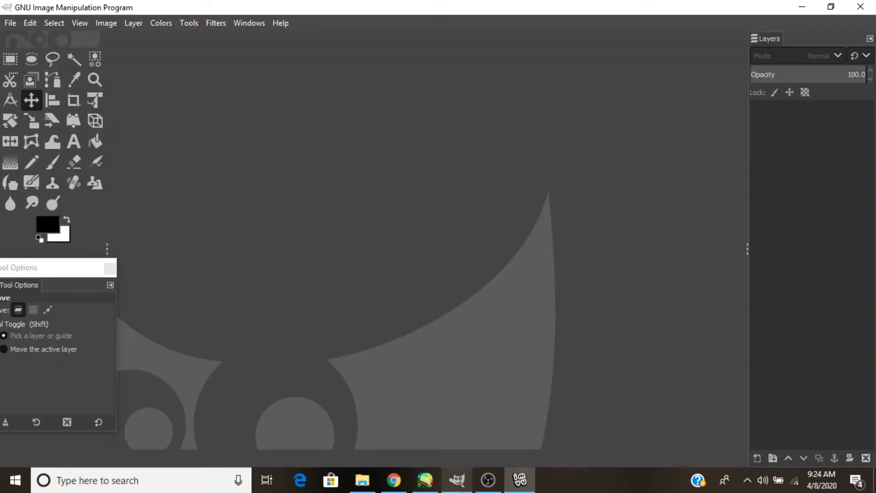
left_click(8, 23)
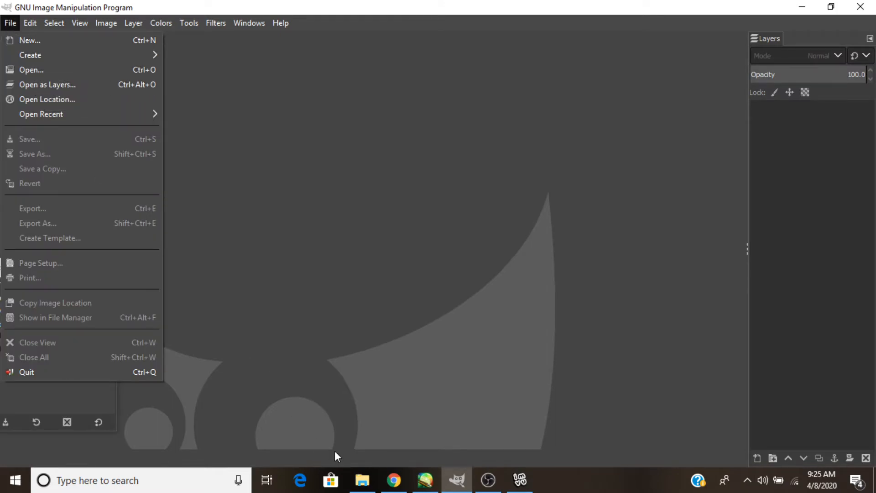
Switch to Chrome and open the parent product S3D-RLL Bottom M... from the Bottoms Derivable RLL product page.
left_click(390, 481)
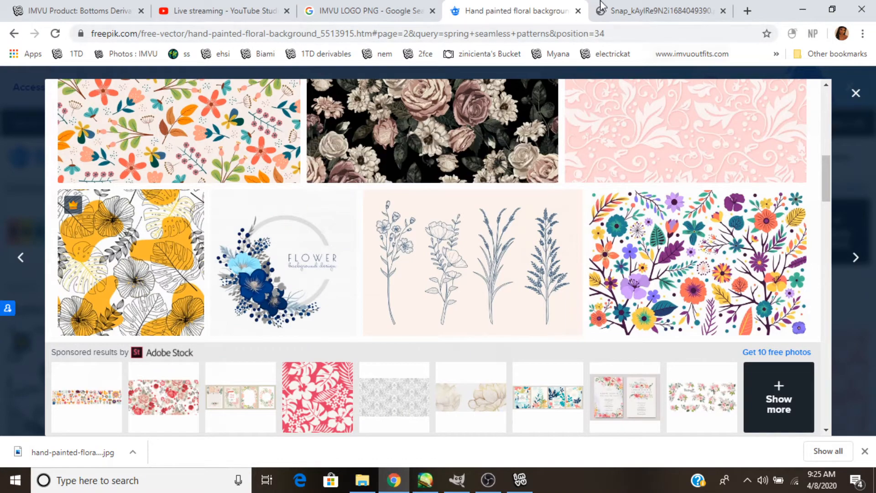
left_click(78, 6)
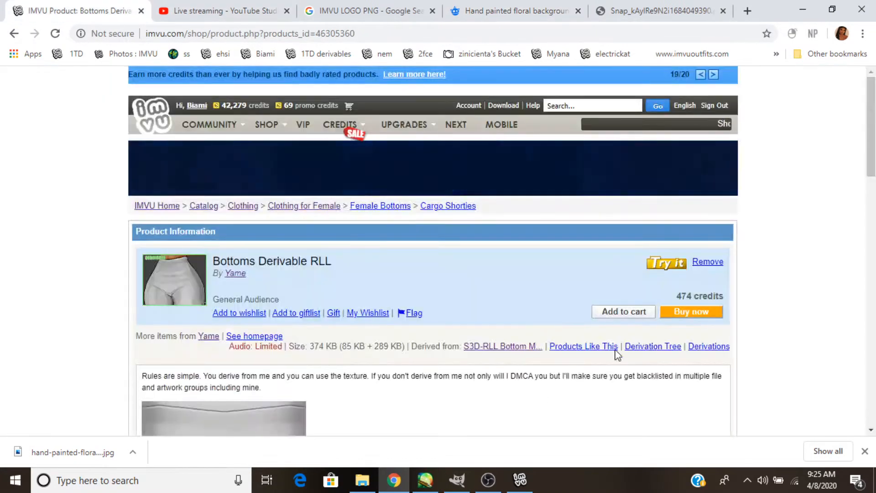
scroll(338, 326, "down", 5)
scroll(502, 242, "up", 3)
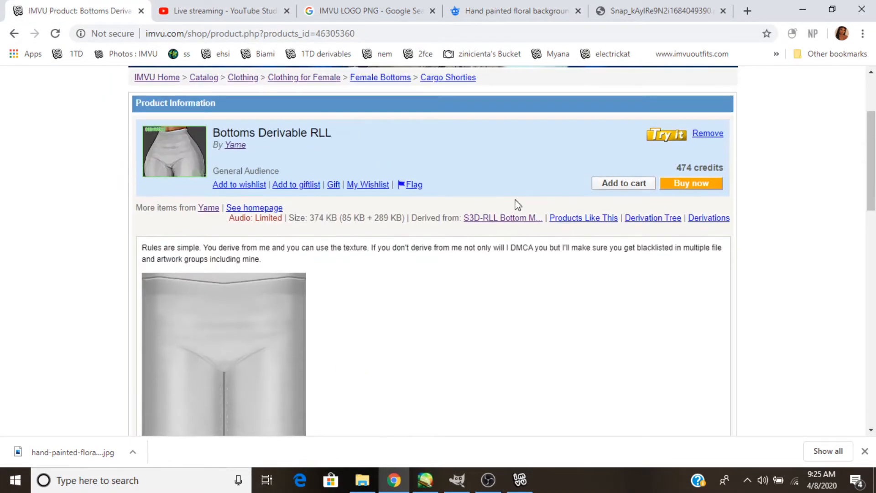
left_click(496, 222)
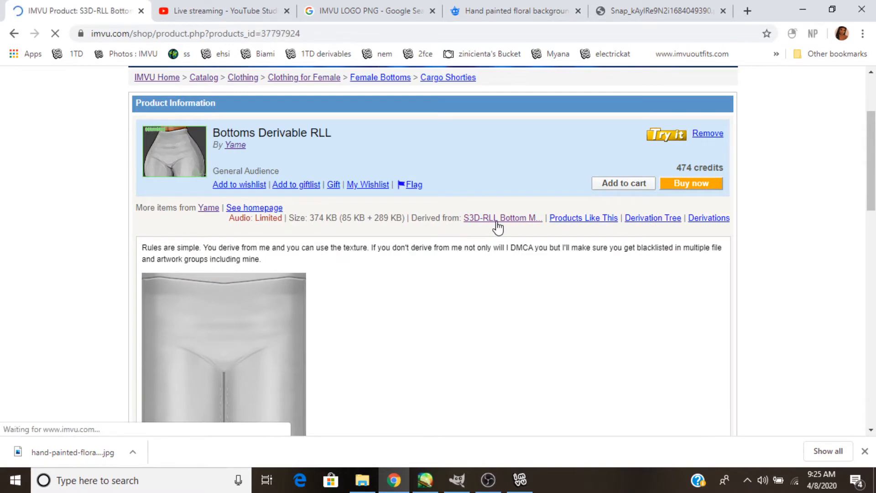
Examine the parent product's RL Bottoms Map.1 + Socks preview image for the leggings' fit and available sizes, dismissing the downloads bar.
scroll(352, 233, "down", 6)
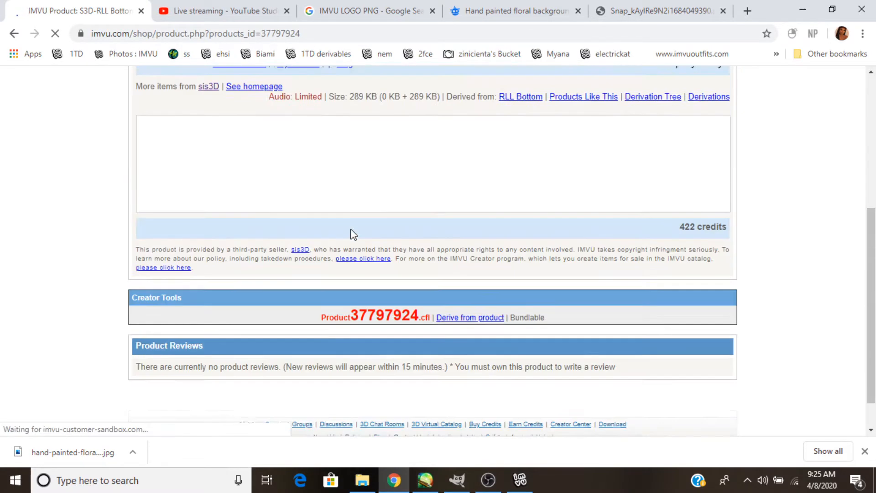
scroll(682, 172, "down", 2)
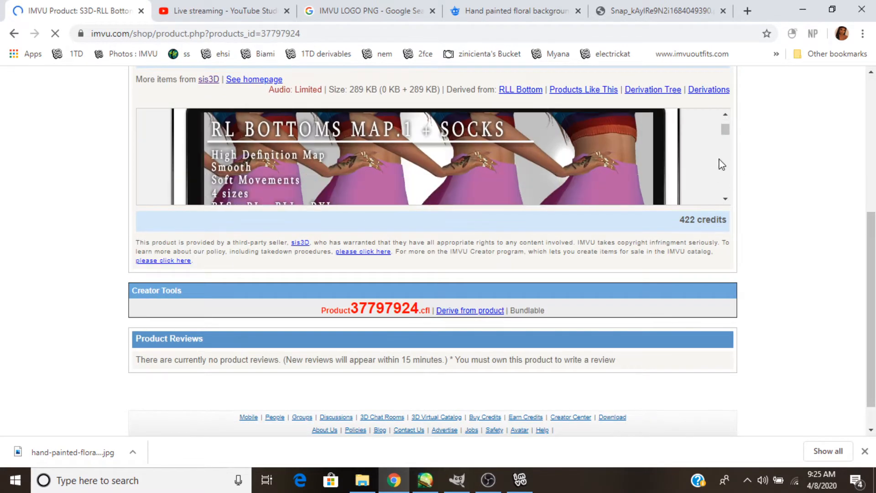
scroll(712, 240, "down", 5)
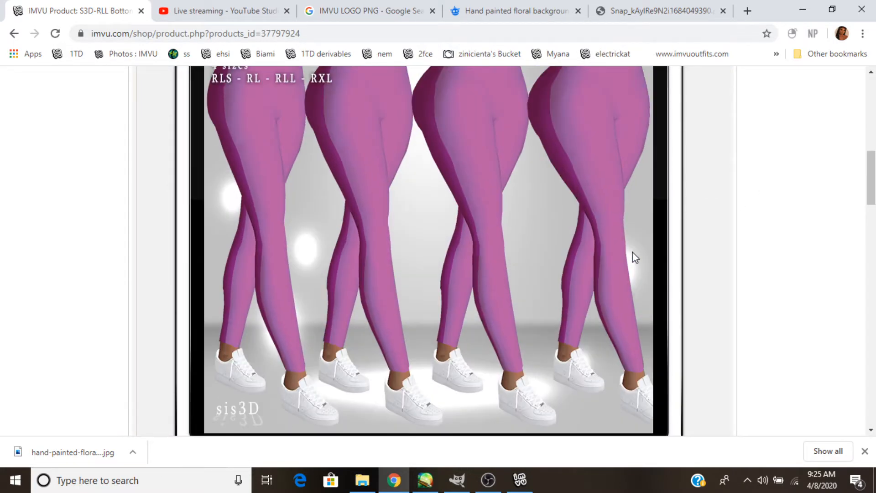
scroll(557, 246, "up", 6)
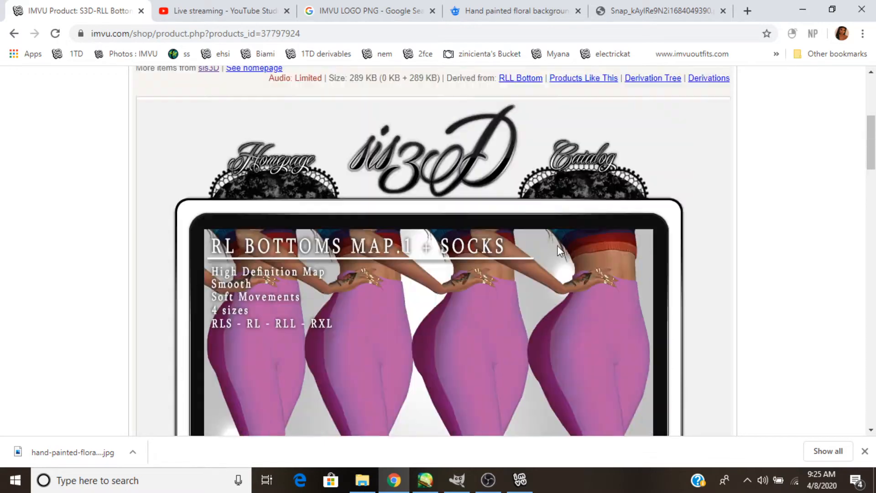
scroll(552, 239, "down", 5)
scroll(241, 294, "down", 6)
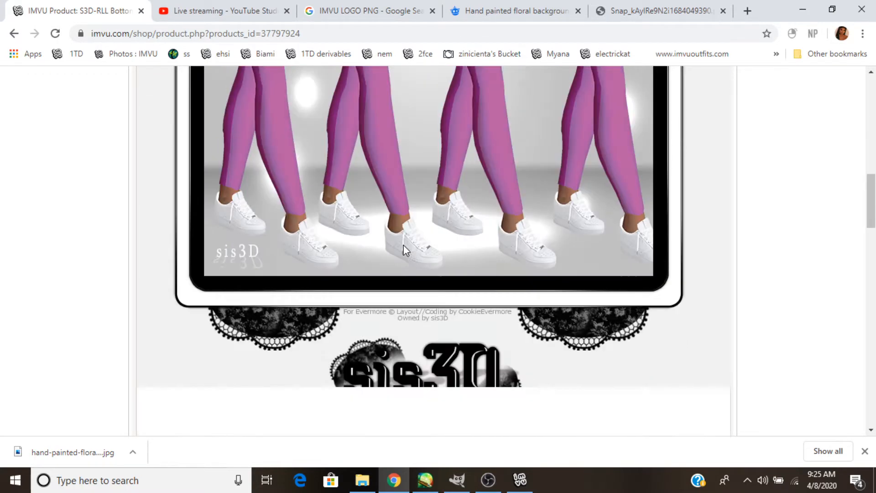
scroll(374, 178, "up", 5)
scroll(345, 233, "up", 5)
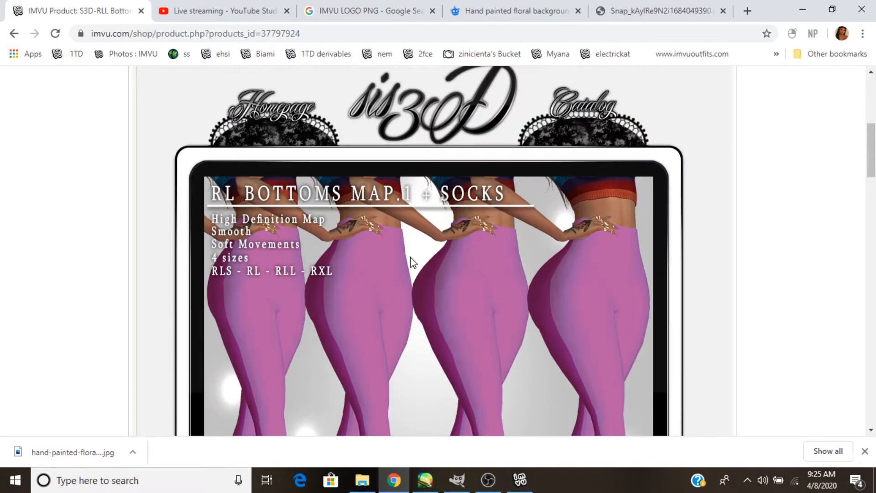
scroll(327, 232, "down", 1)
scroll(327, 223, "down", 3)
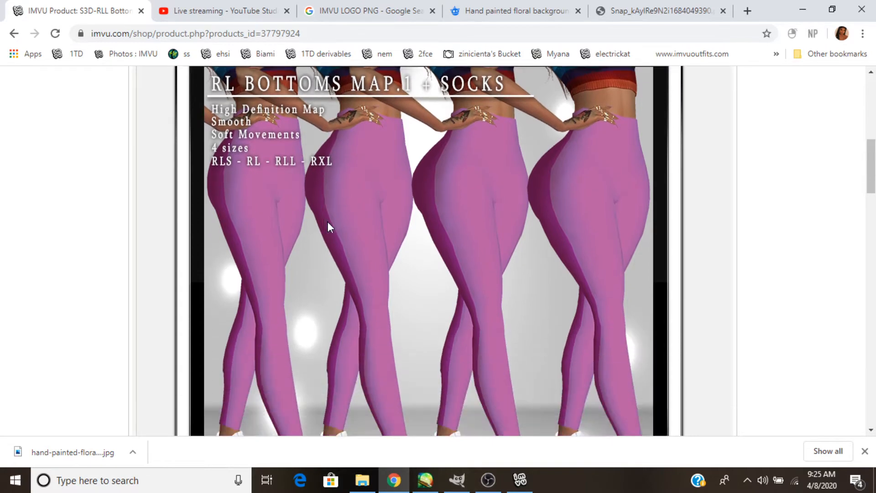
scroll(385, 220, "up", 1)
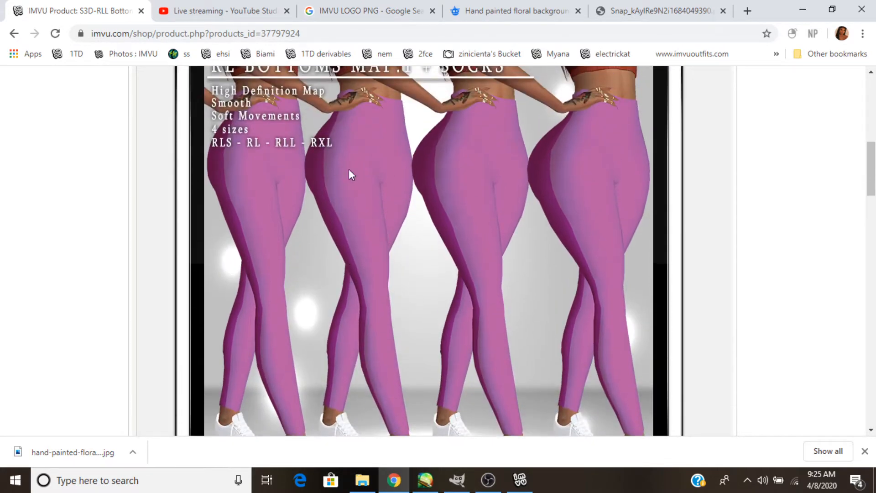
scroll(245, 242, "up", 3)
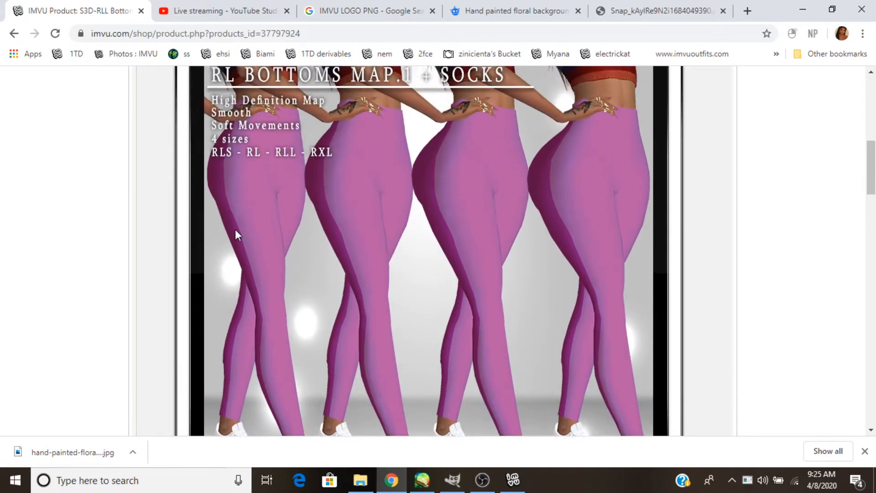
left_click(865, 451)
scroll(436, 205, "down", 3)
scroll(297, 269, "down", 10)
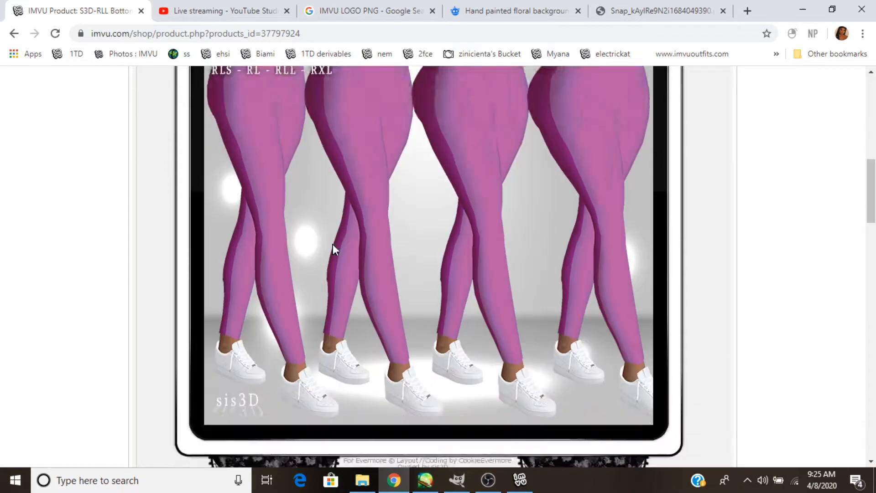
scroll(229, 245, "up", 17)
Return to the Bottoms Derivable RLL page and examine the usage rules and the front and back leggings textures.
left_click(15, 33)
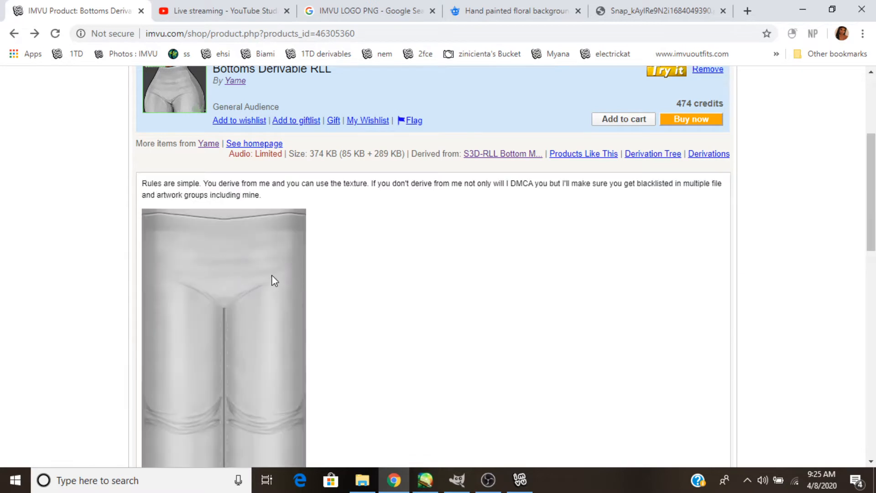
scroll(366, 281, "down", 5)
scroll(365, 284, "down", 4)
scroll(364, 283, "up", 8)
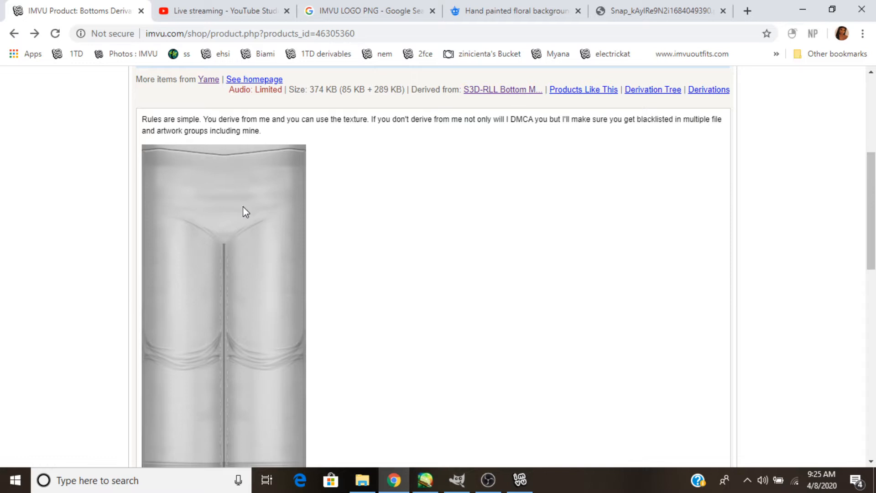
scroll(290, 203, "down", 3)
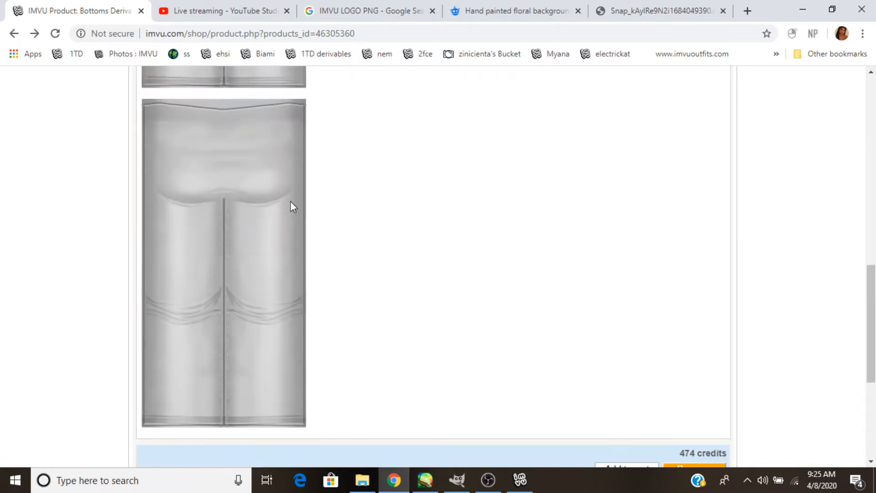
scroll(291, 204, "up", 3)
right_click(208, 196)
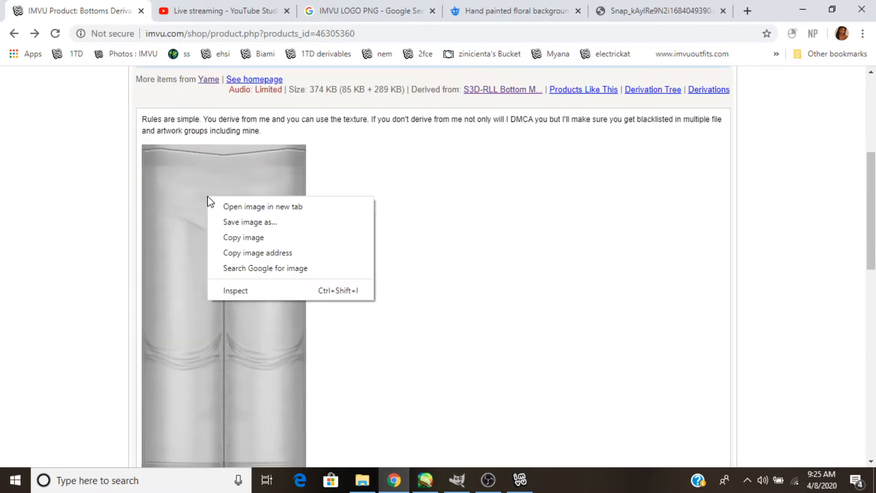
left_click(523, 259)
scroll(317, 206, "down", 10)
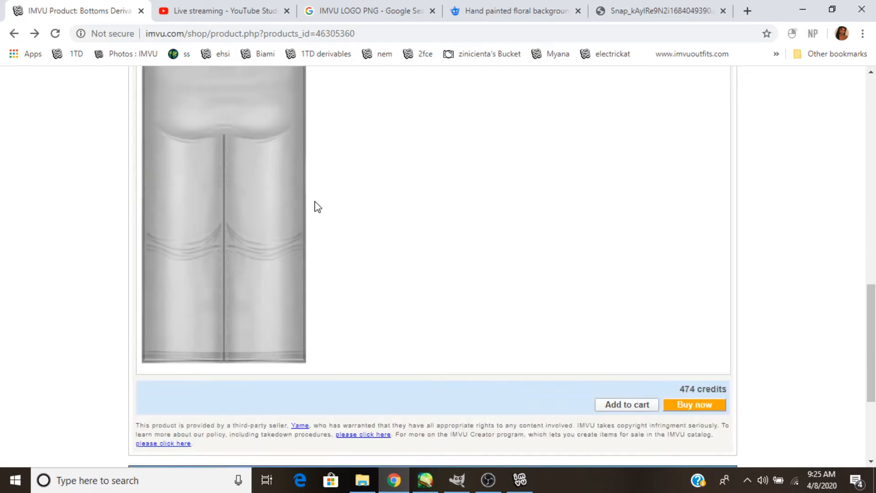
scroll(230, 191, "up", 10)
right_click(213, 197)
left_click(248, 229)
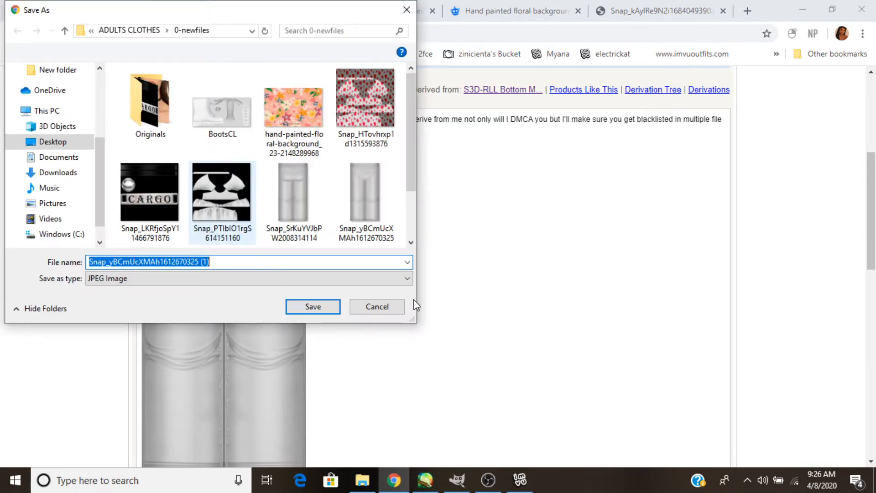
left_click(381, 308)
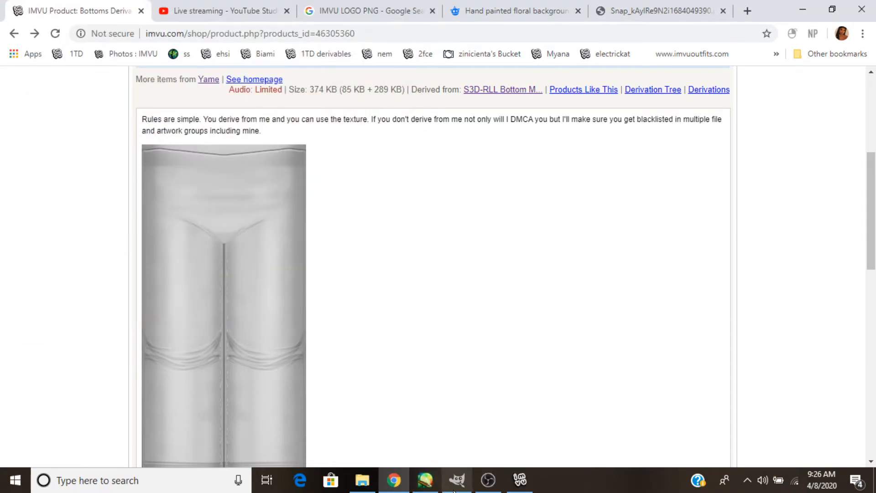
Switch to GIMP and start opening an image from the 0-newfiles folder under CREATOR FILES > ADULTS CLOTHES.
left_click(455, 486)
left_click(7, 23)
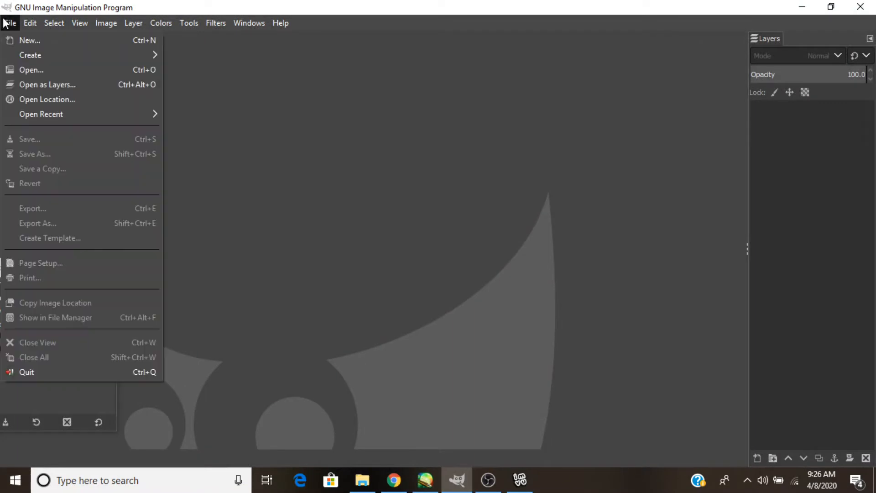
left_click(34, 68)
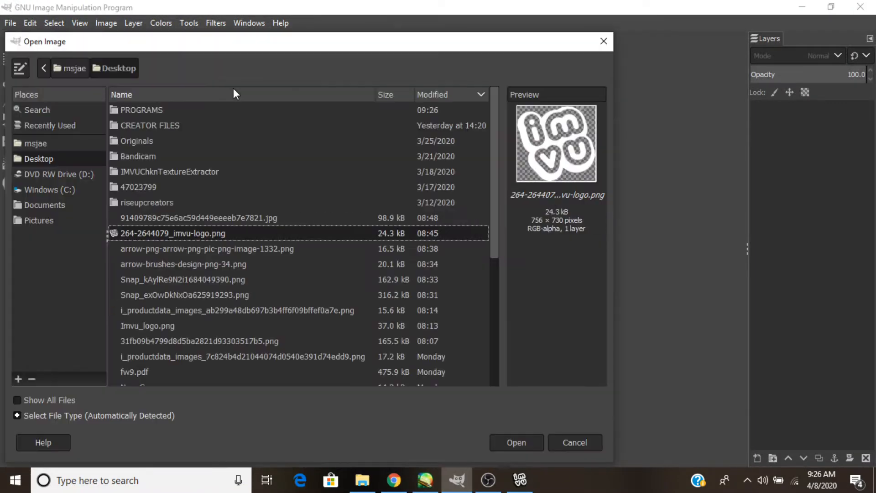
left_click(136, 137)
double_click(137, 127)
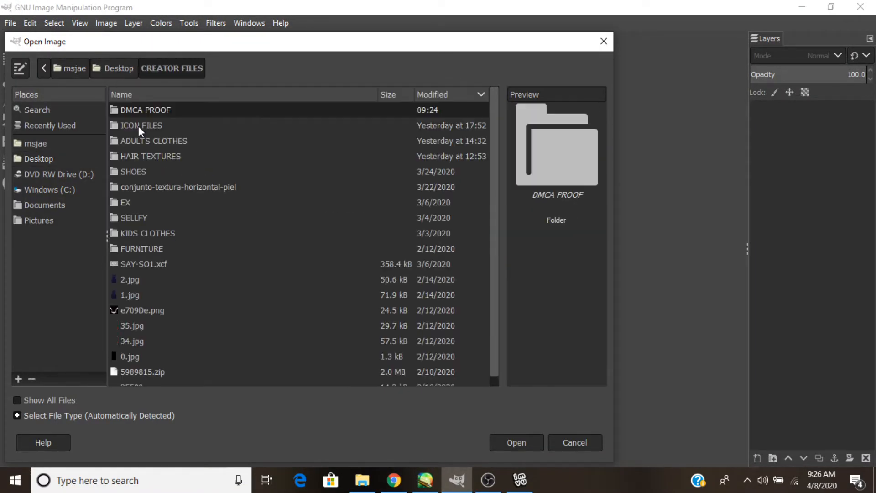
double_click(141, 141)
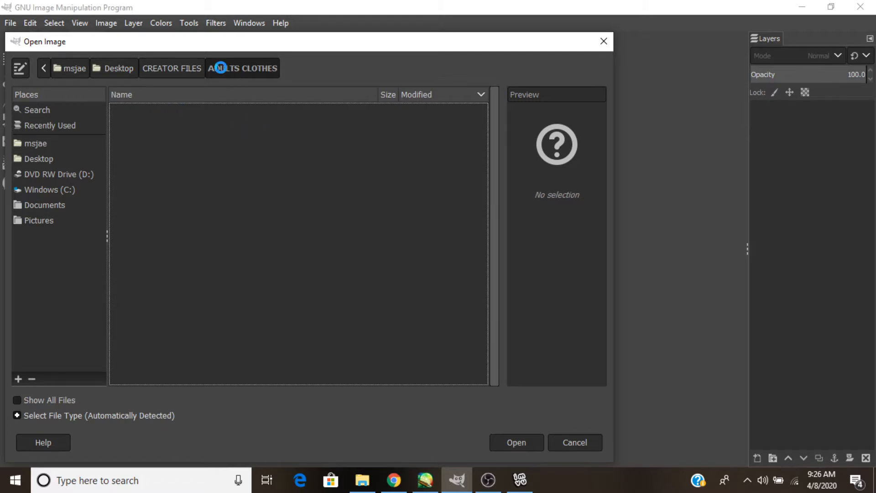
left_click(183, 67)
left_click(211, 67)
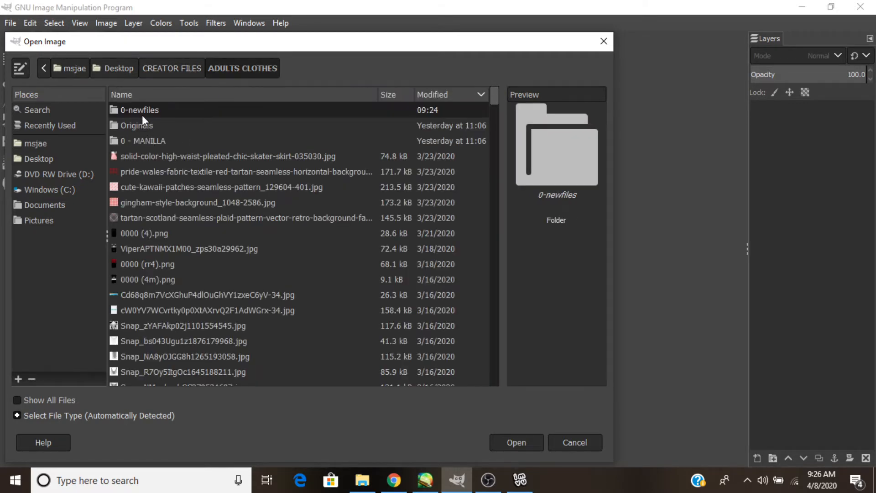
double_click(141, 110)
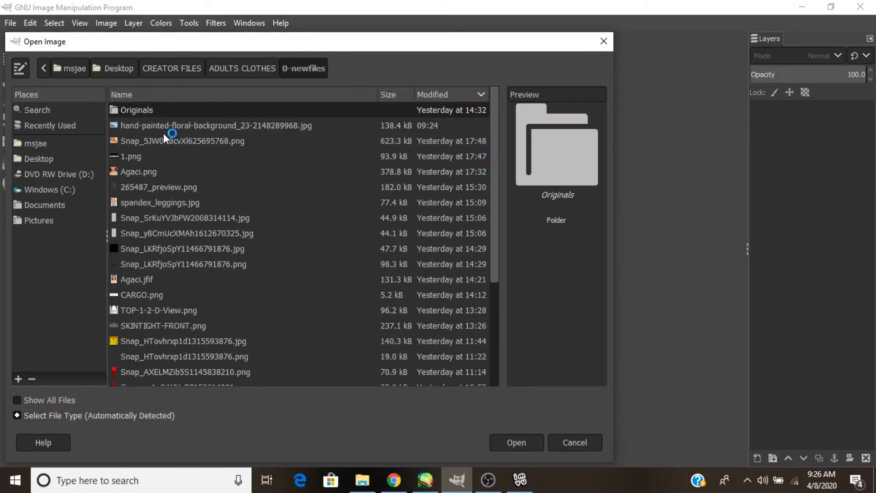
Compare the front and back leggings texture previews and open the front one, Snap_yBCmUcXMAh1612670325.jpg.
left_click(448, 90)
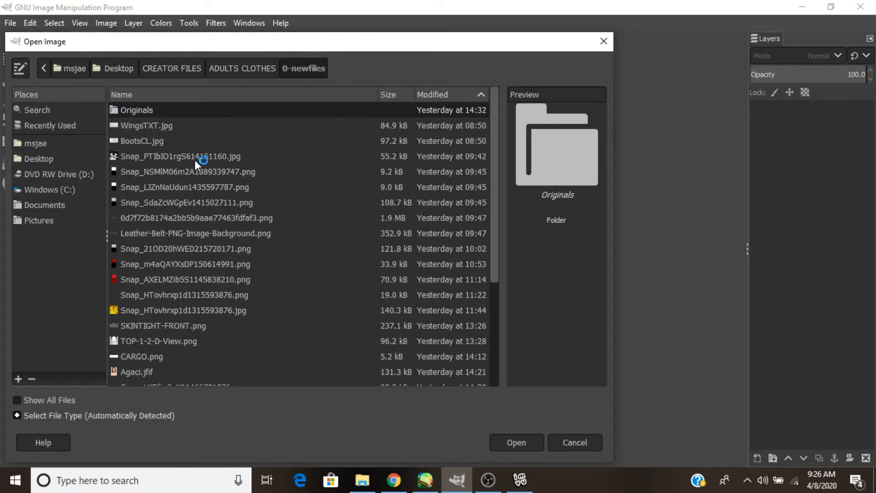
left_click(438, 94)
left_click(178, 232)
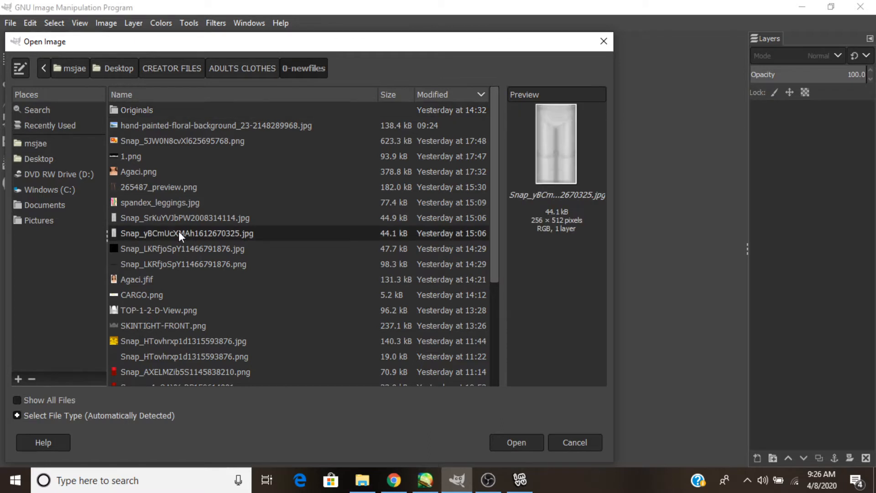
left_click(174, 223)
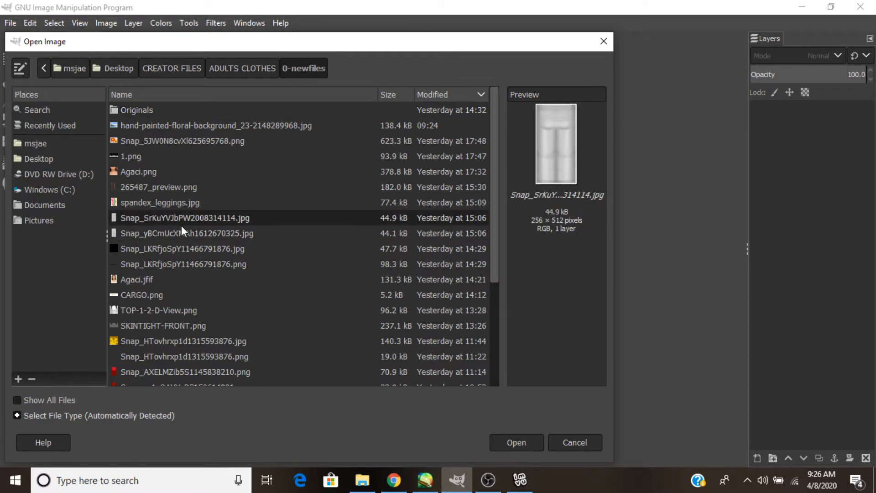
left_click(181, 227)
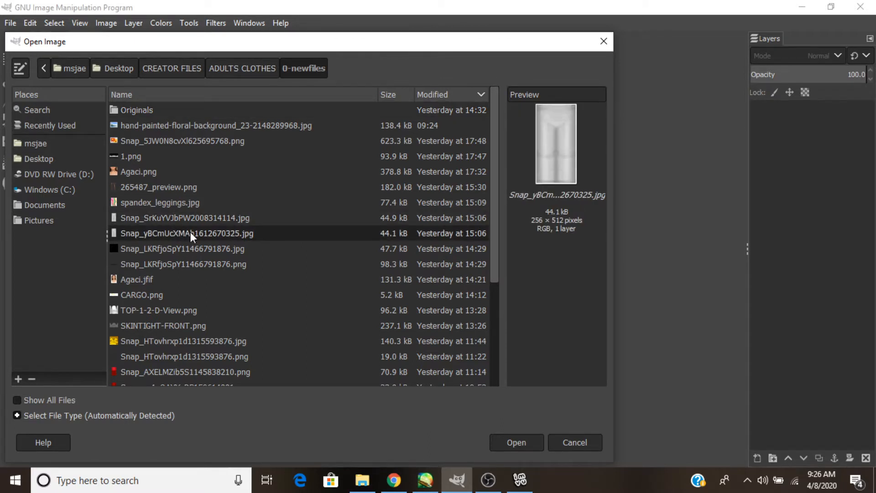
double_click(190, 232)
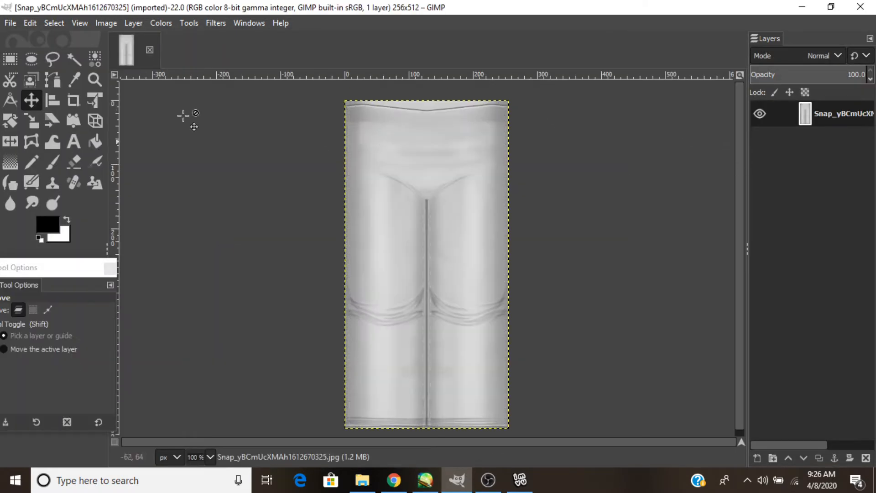
Add the back leggings texture, Snap_SrKuYVJbPW2008314114.jpg, as a layer above the front leggings texture.
left_click(10, 22)
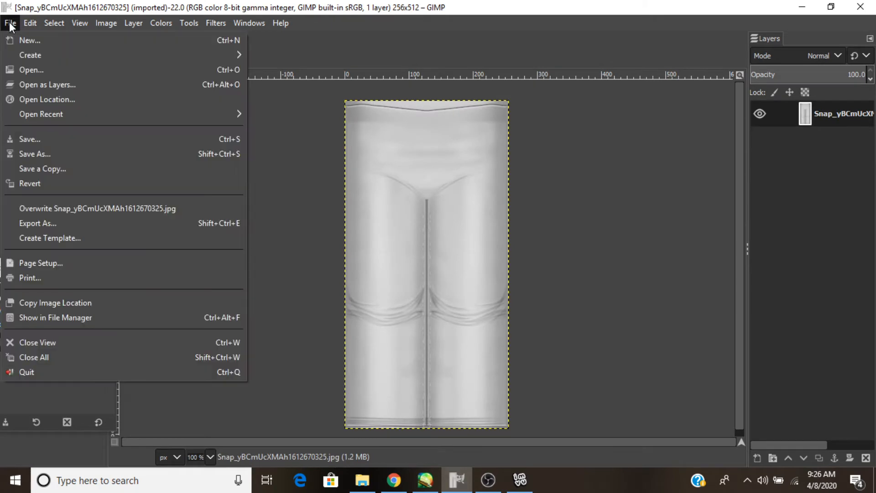
left_click(40, 86)
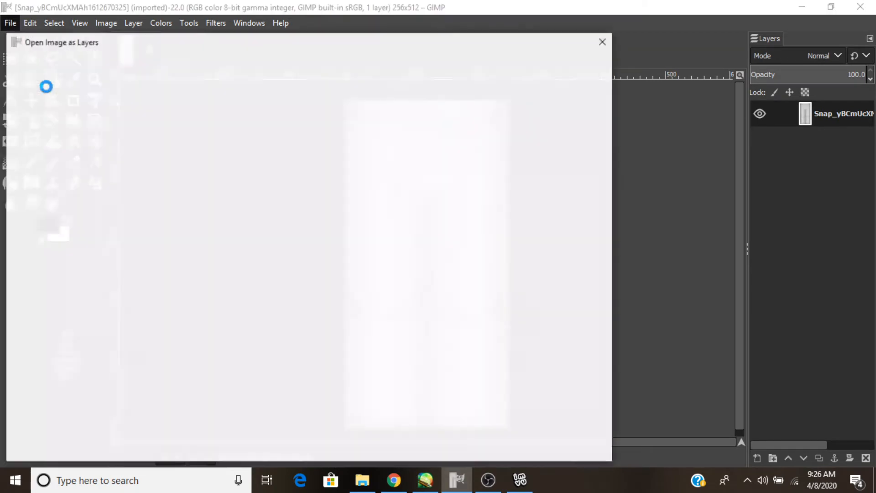
left_click(166, 219)
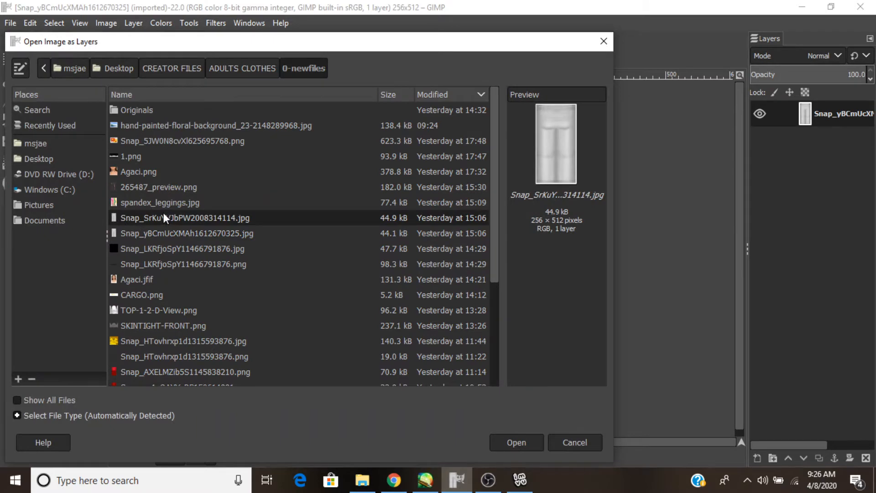
double_click(162, 217)
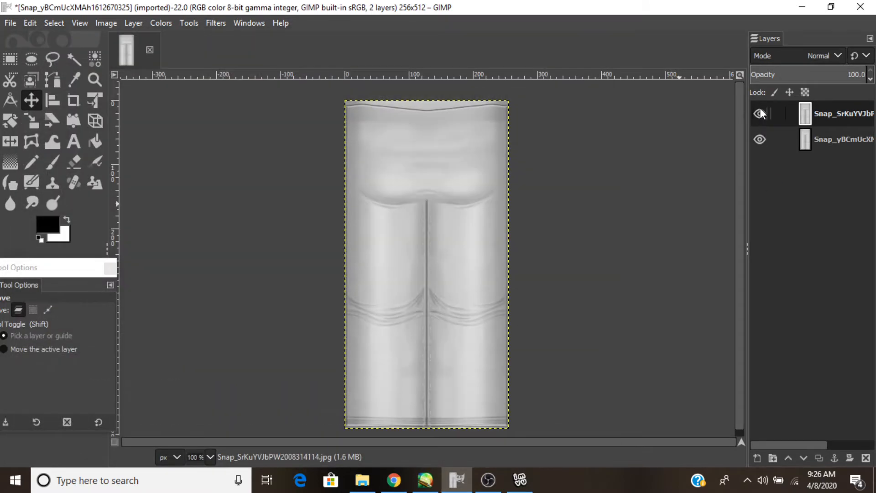
Compare the front and back leggings textures by repeatedly toggling the visibility of the back leggings layer.
left_click(760, 113)
left_click(759, 113)
left_click(760, 114)
left_click(761, 110)
left_click(760, 110)
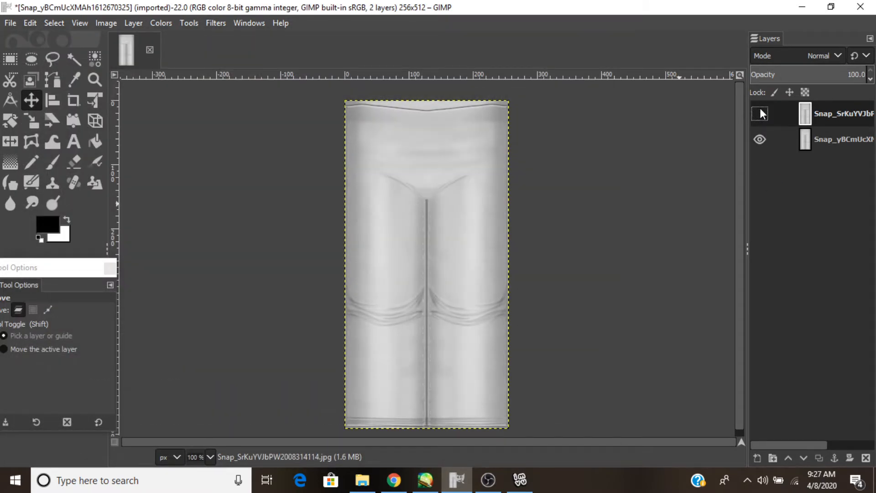
left_click(761, 111)
left_click(761, 111)
left_click(760, 110)
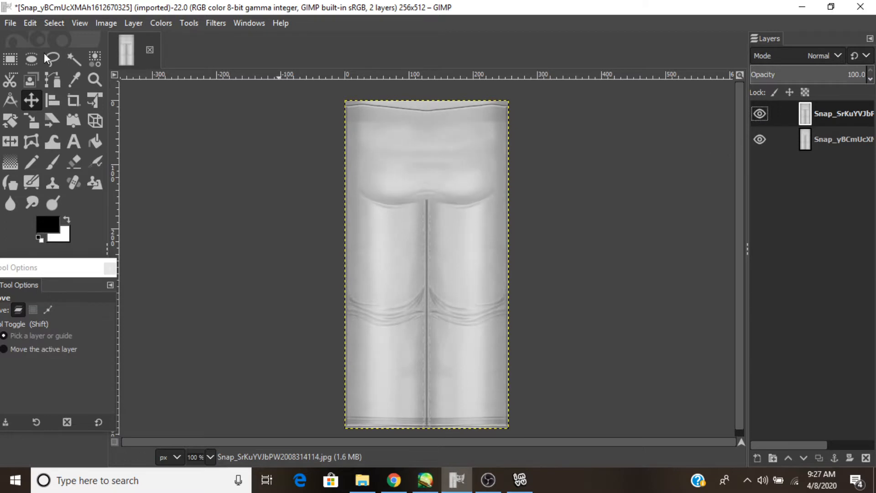
left_click(759, 456)
left_click(519, 480)
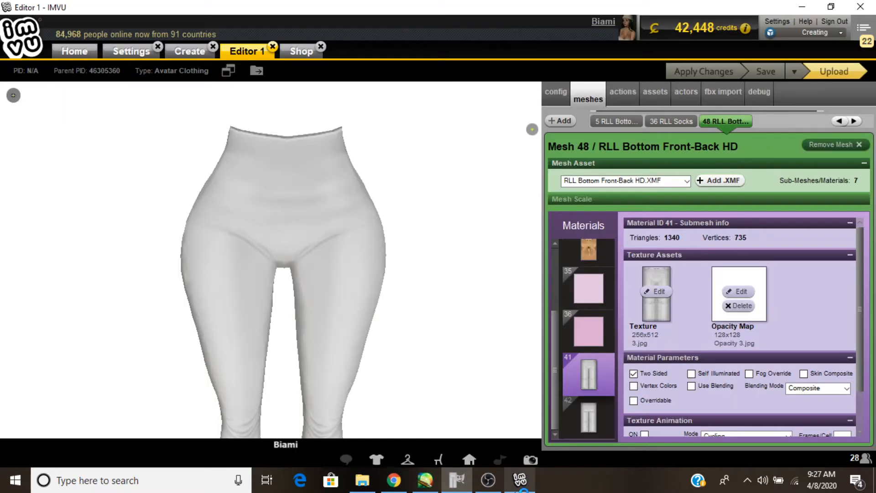
left_click(456, 480)
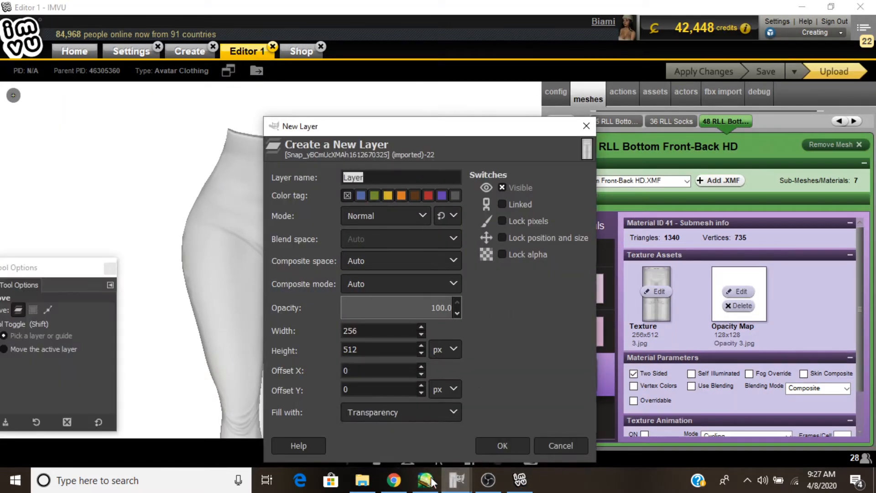
left_click(456, 479)
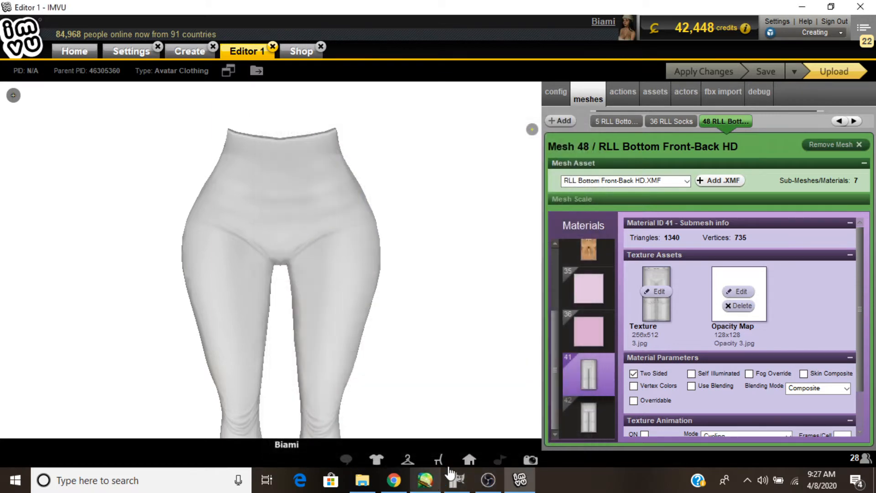
left_click(455, 490)
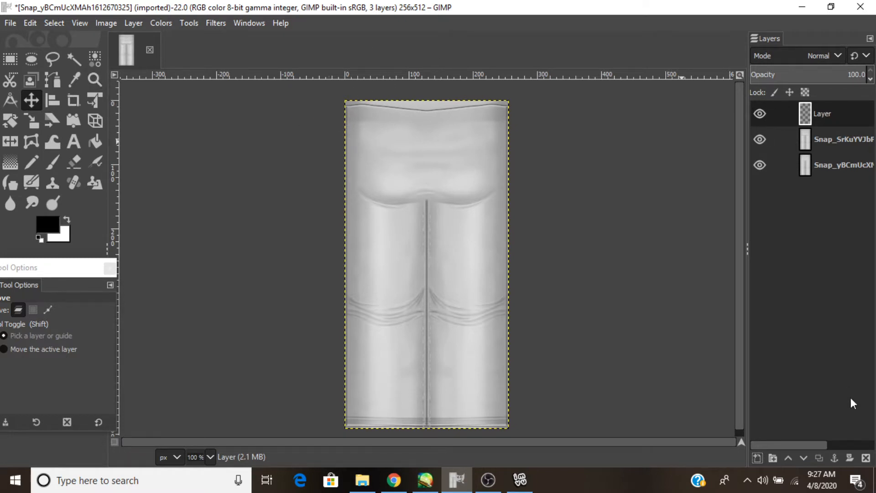
left_click(866, 458)
Create a new 256 × 512 px layer filled with transparency above both leggings layers.
left_click(756, 459)
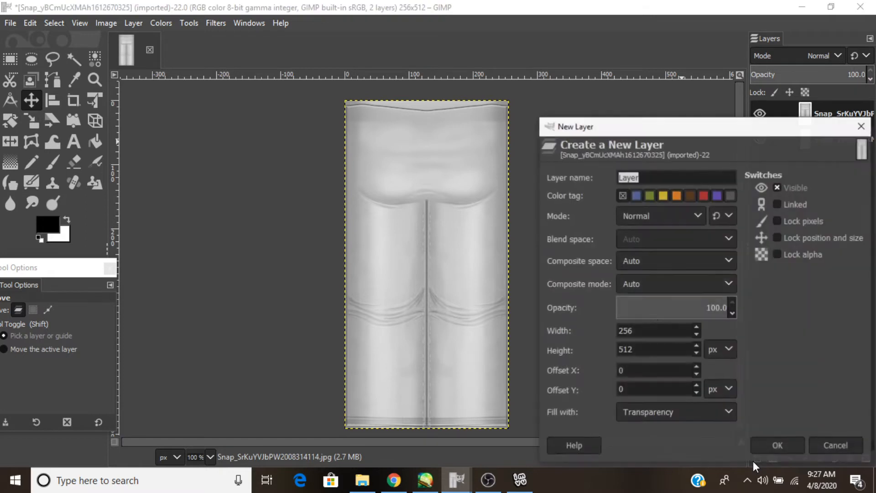
left_click(707, 412)
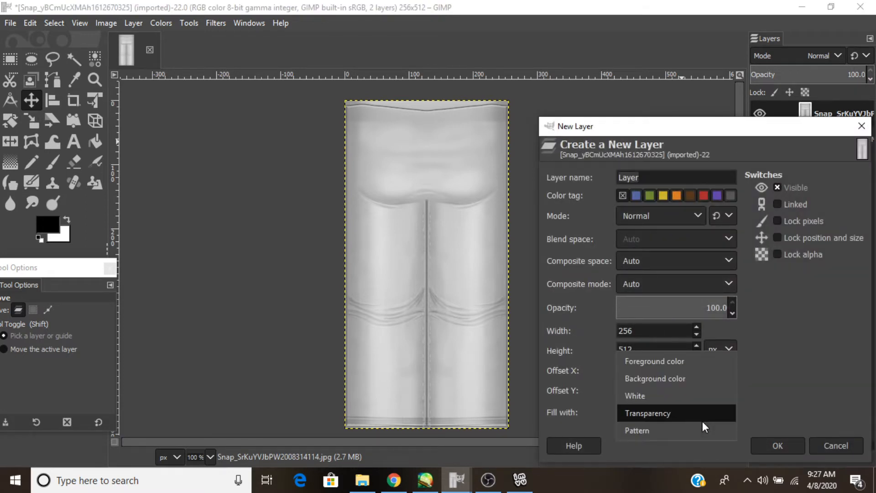
left_click(702, 421)
key("Return")
Add the floral pattern hand-painted-floral-background_23-2148289968.jpg as a new layer on top of the stack.
left_click(9, 23)
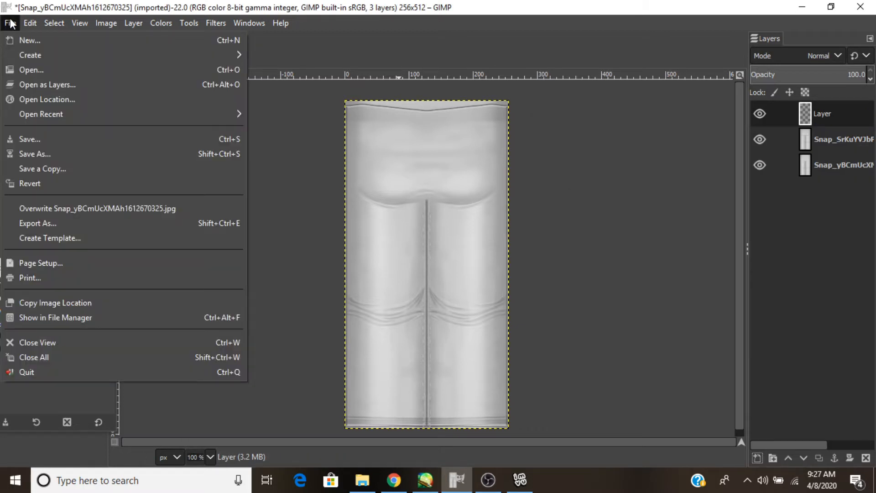
left_click(52, 84)
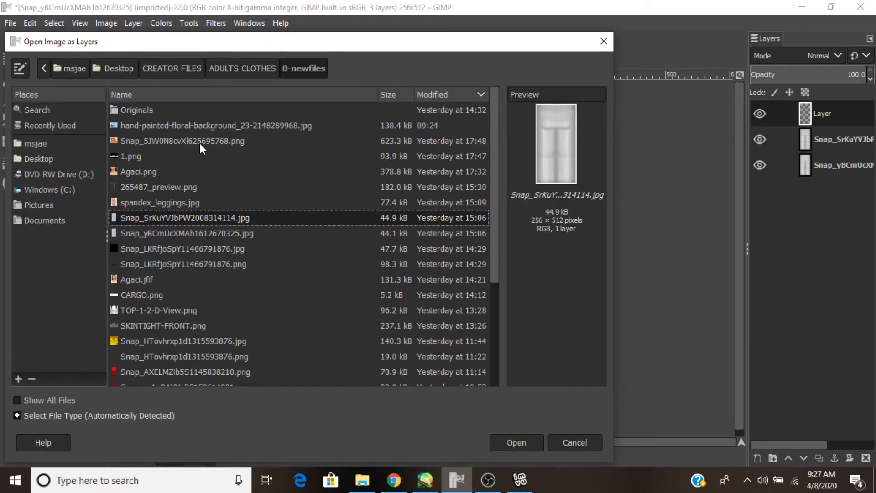
left_click(198, 126)
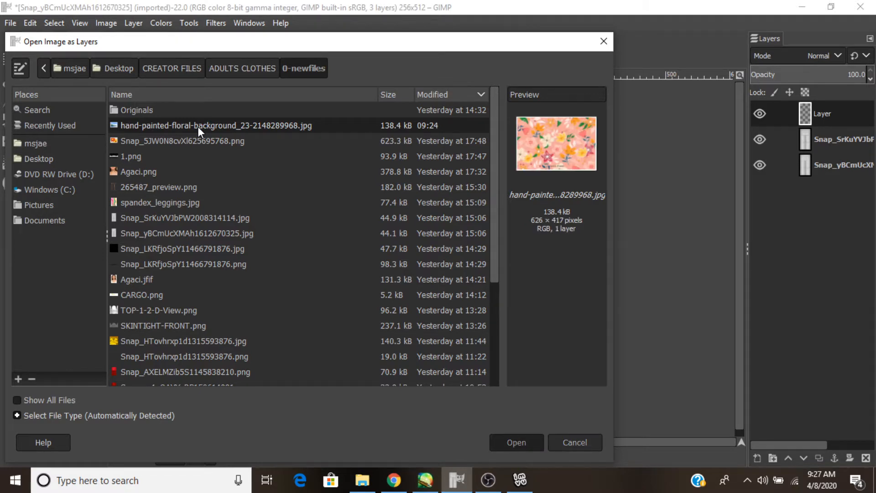
double_click(198, 126)
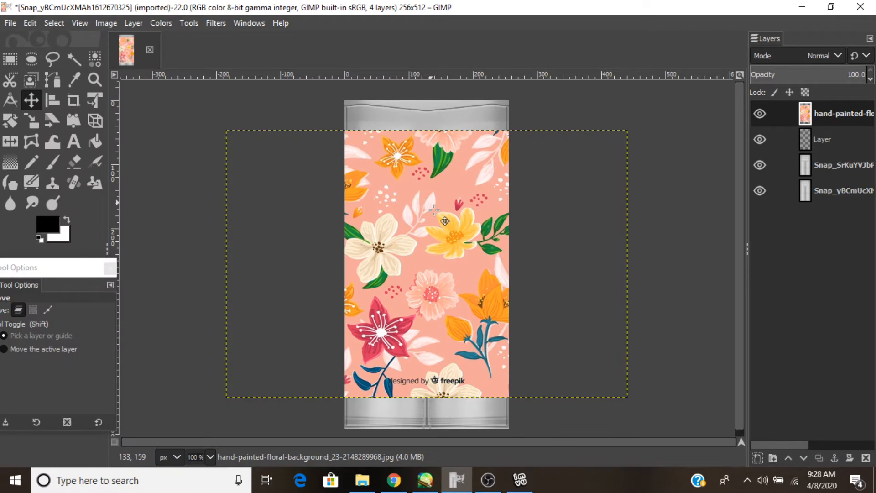
Start scaling the floral pattern layer, reset a trial free resize, and resize it proportionally to about 636 × 424 px.
key("shift+s")
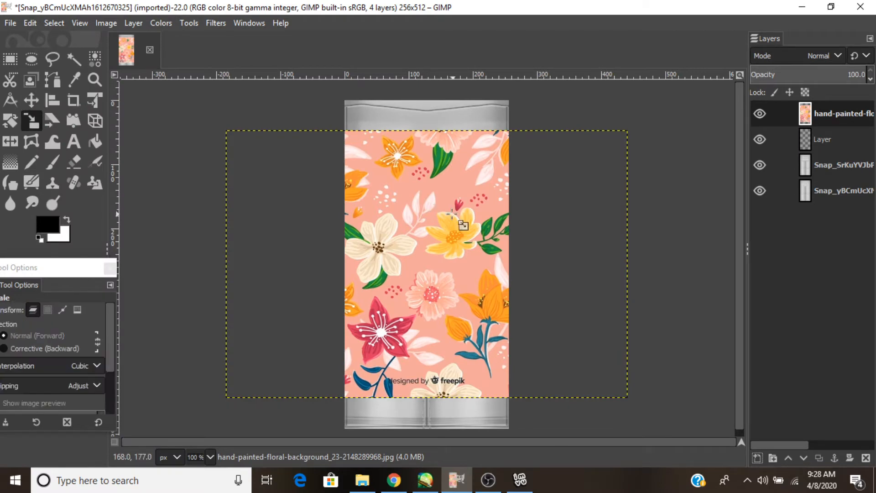
left_click(452, 213)
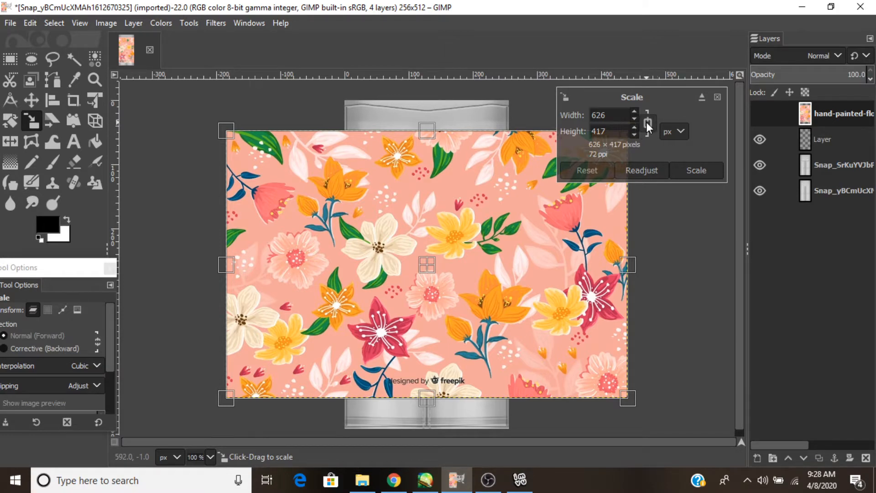
left_click(647, 122)
left_click_drag(226, 131, 319, 187)
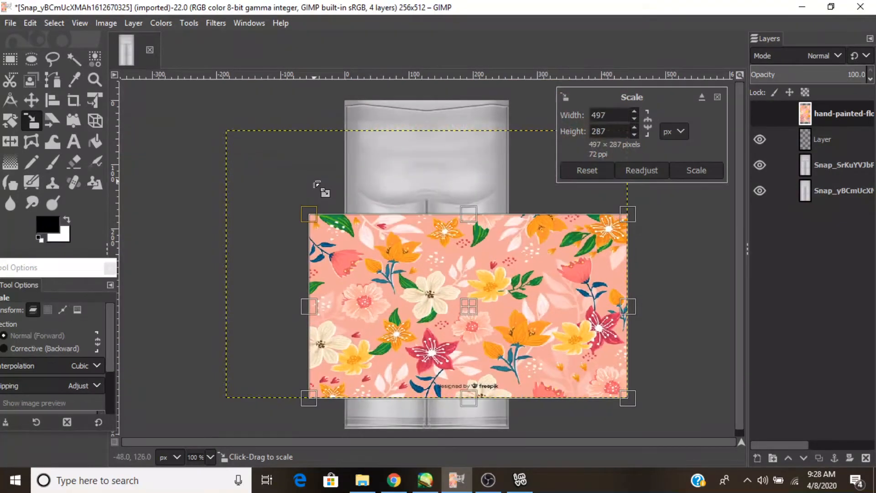
left_click(588, 171)
left_click(648, 121)
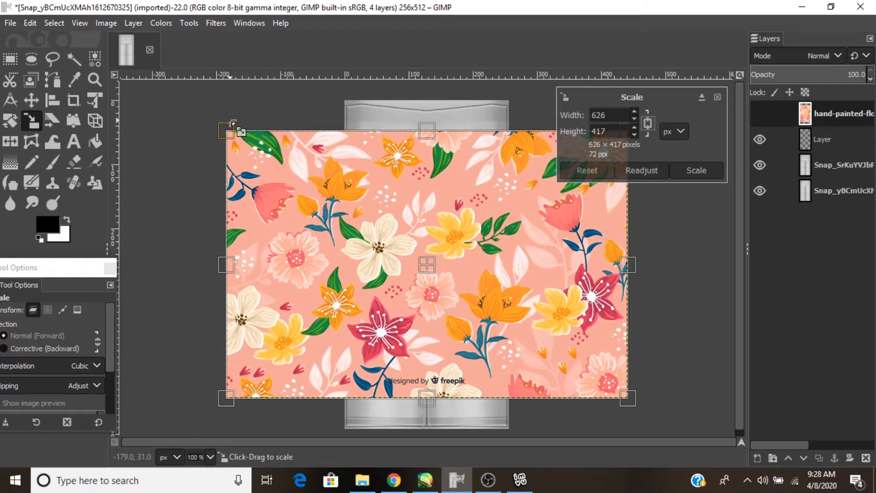
left_click_drag(231, 127, 183, 111)
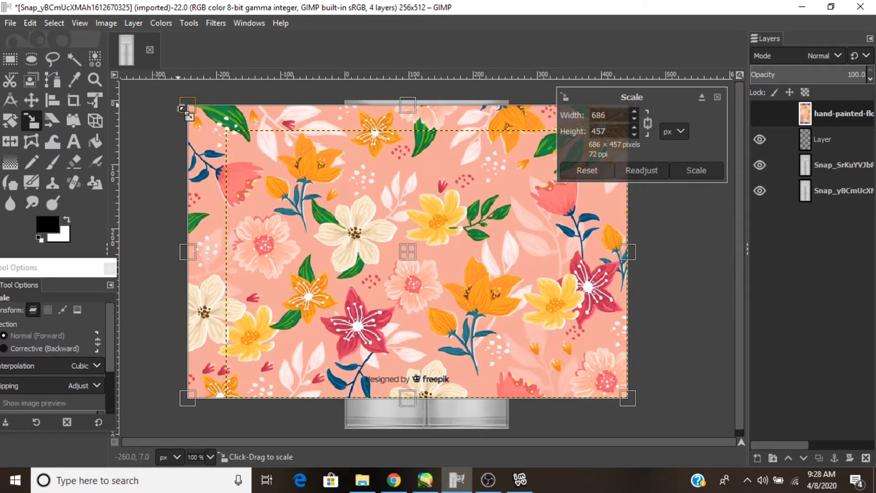
left_click_drag(182, 109, 220, 128)
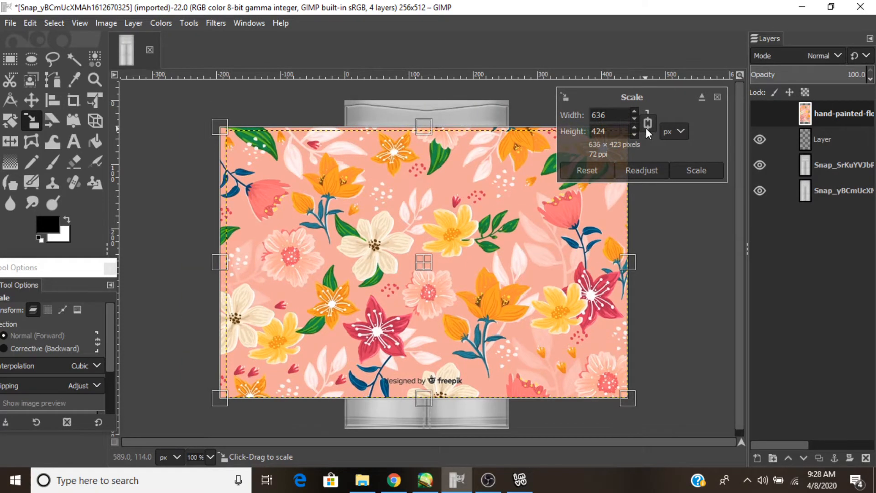
With proportions unlocked and the floral layer temporarily at 47.8 opacity, scale it to 570 × 568 px so it covers the whole leggings template.
left_click(647, 129)
left_click(806, 74)
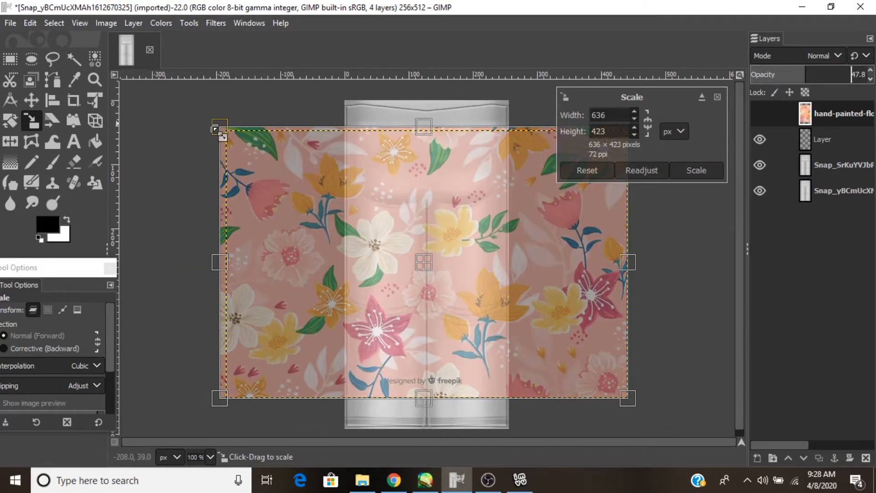
left_click_drag(226, 122, 271, 87)
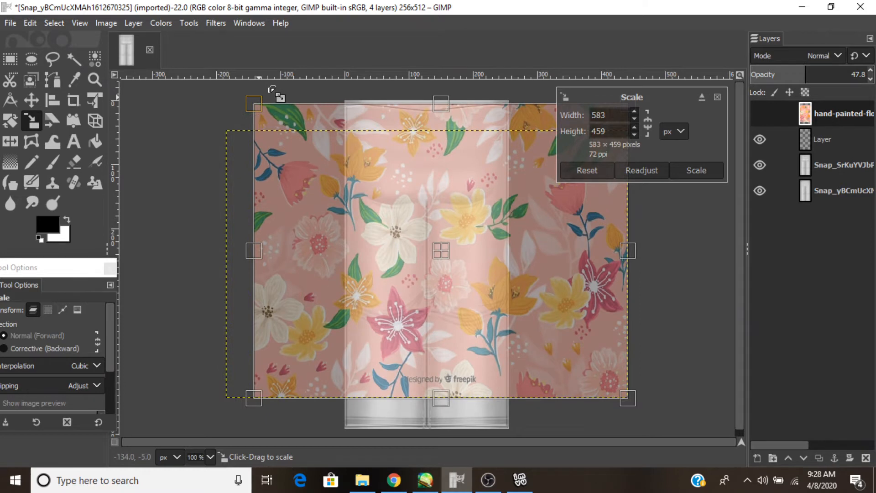
left_click_drag(441, 398, 443, 456)
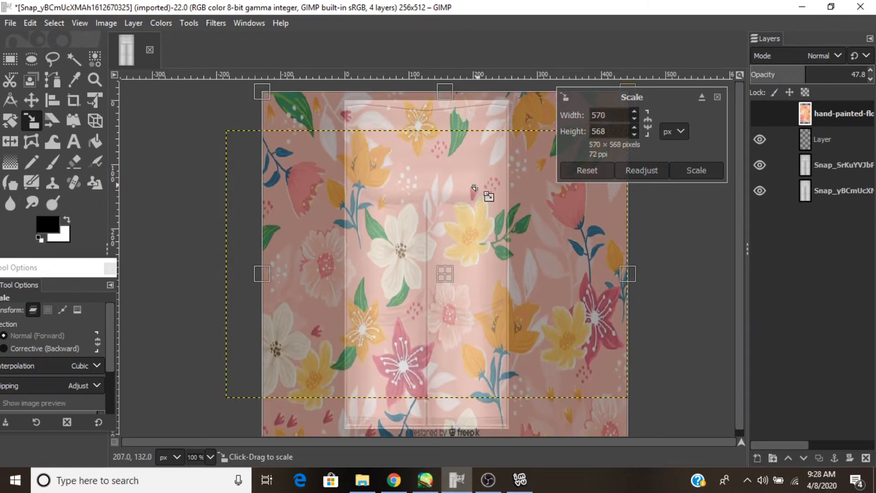
left_click_drag(456, 292, 448, 292)
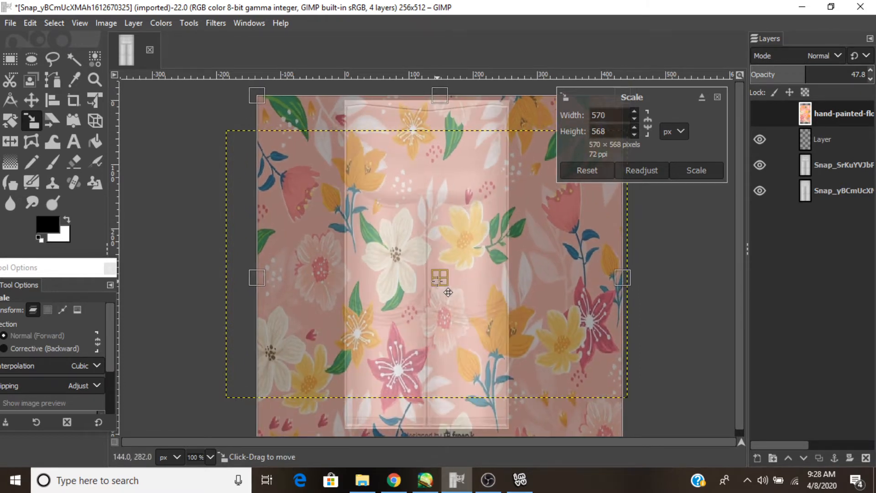
left_click(671, 169)
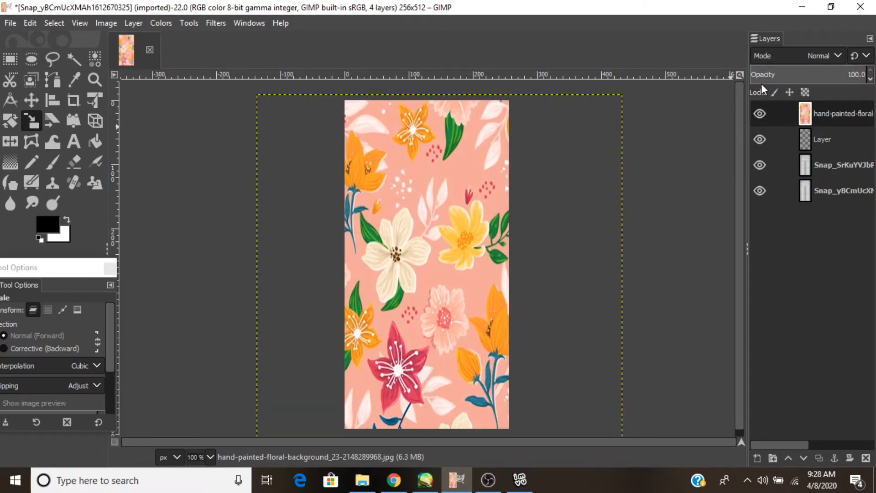
Compare the scaled floral pattern with the leggings textures beneath it by toggling layer visibility.
left_click(761, 113)
left_click(762, 114)
left_click(761, 113)
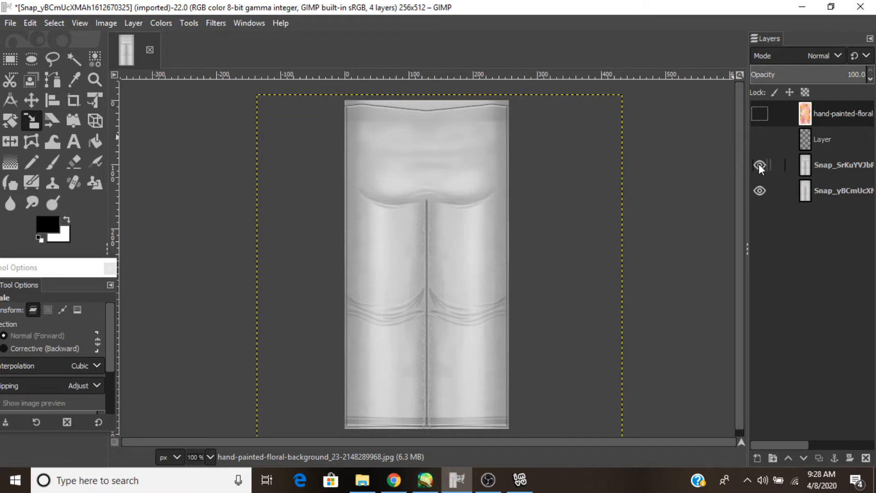
mouse_move(759, 166)
left_mouse_down()
mouse_move(759, 191)
mouse_move(768, 172)
left_mouse_up()
left_click(760, 113)
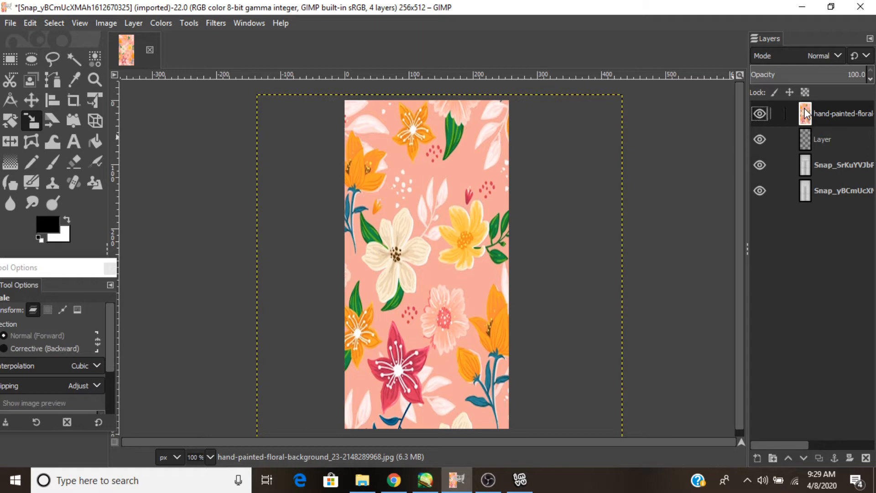
Move the floral pattern layer beneath both leggings layers, hide the back leggings layer, and make the front leggings layer active and visible.
left_click_drag(805, 114, 804, 204)
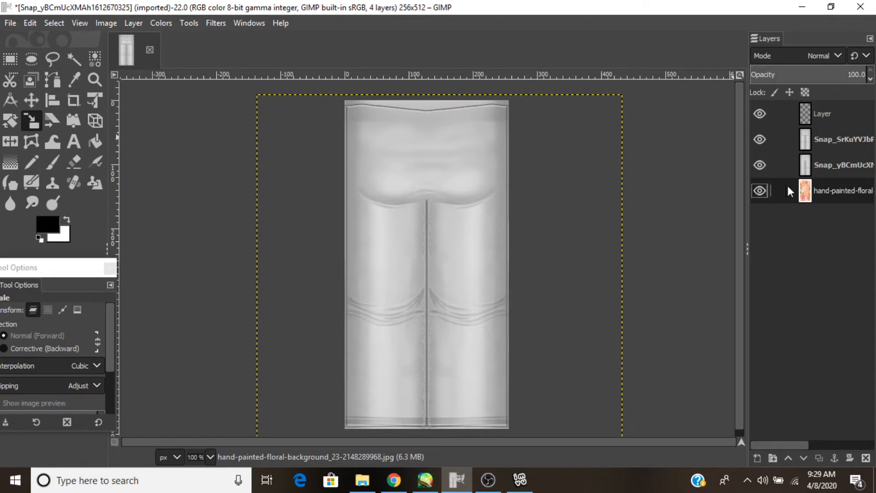
left_click(759, 139)
left_click(763, 164)
left_click(760, 165)
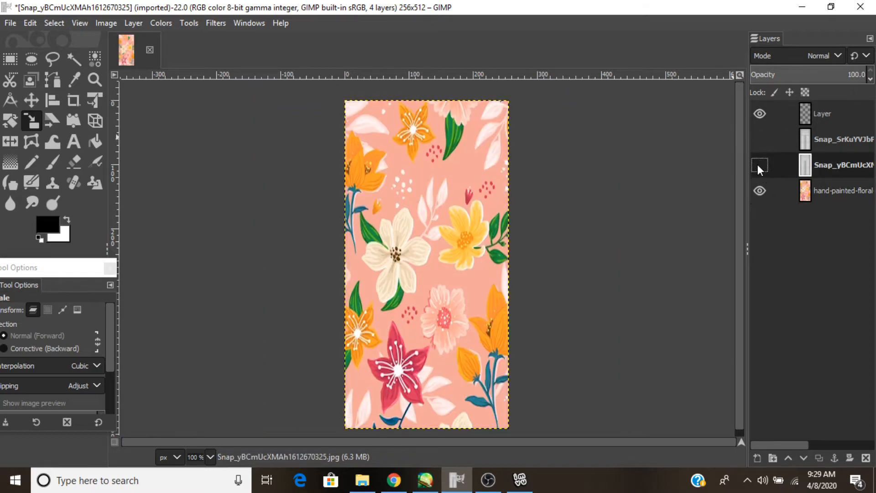
left_click(760, 165)
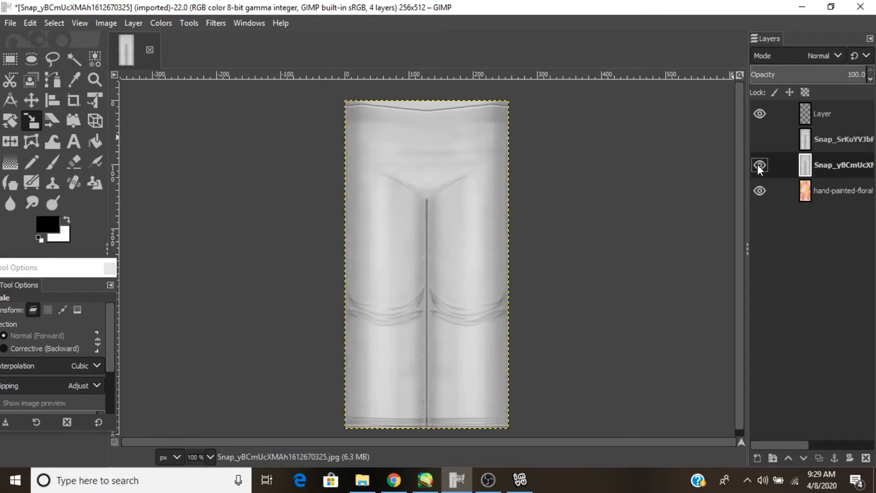
Set the front leggings layer's blend mode to Burn and compare the pattern with and without its shading.
left_click(829, 54)
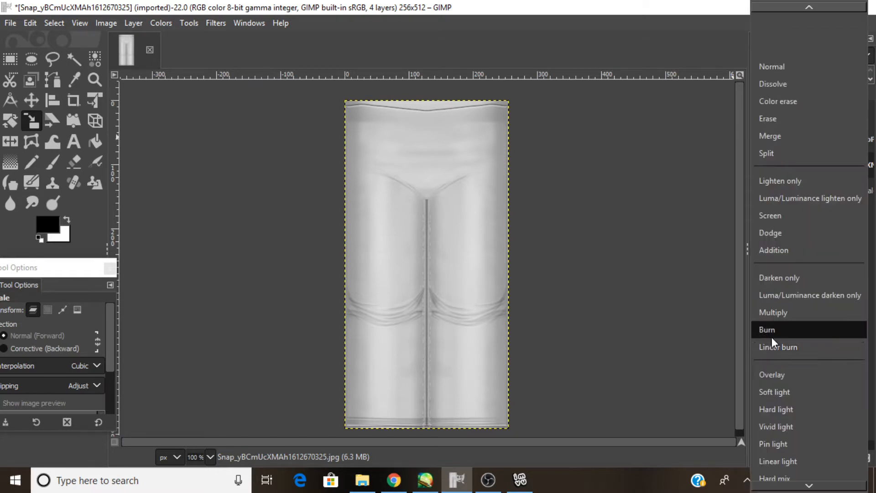
left_click(772, 337)
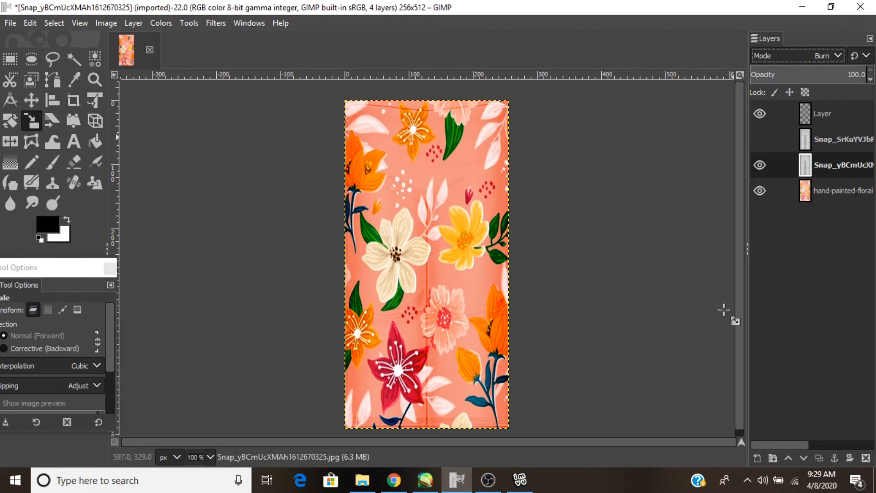
left_click(760, 165)
left_click(760, 164)
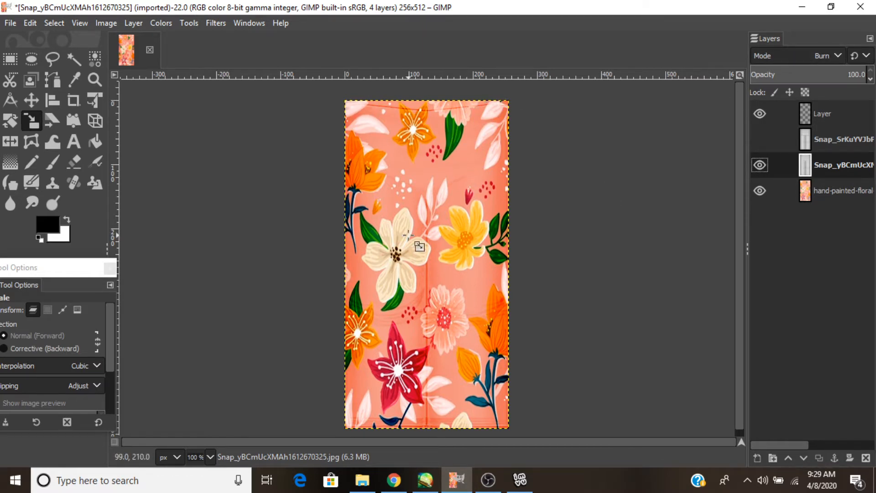
Try the Linear burn and Multiply blend modes on the front leggings layer and return it to Burn.
left_click(838, 56)
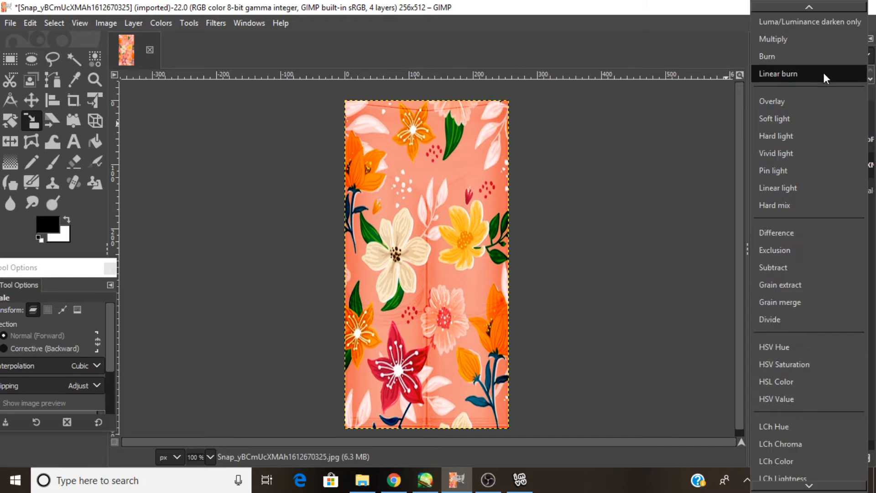
left_click(807, 76)
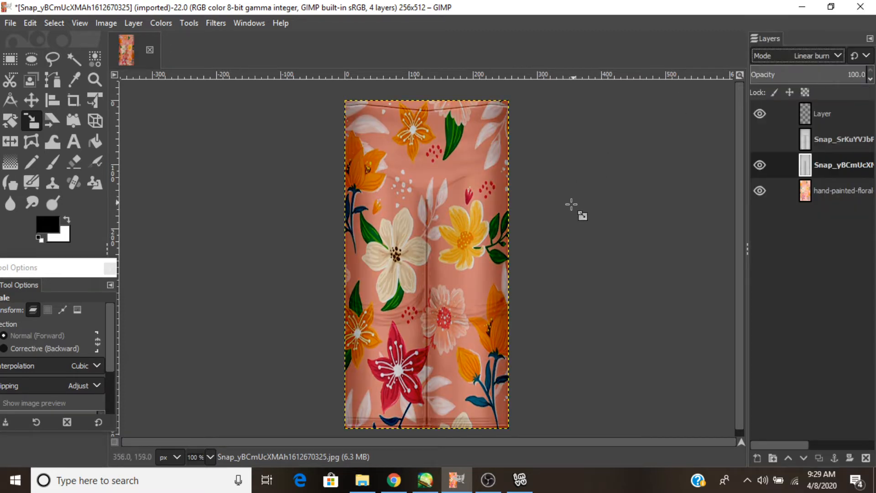
left_click(814, 50)
left_click(783, 24)
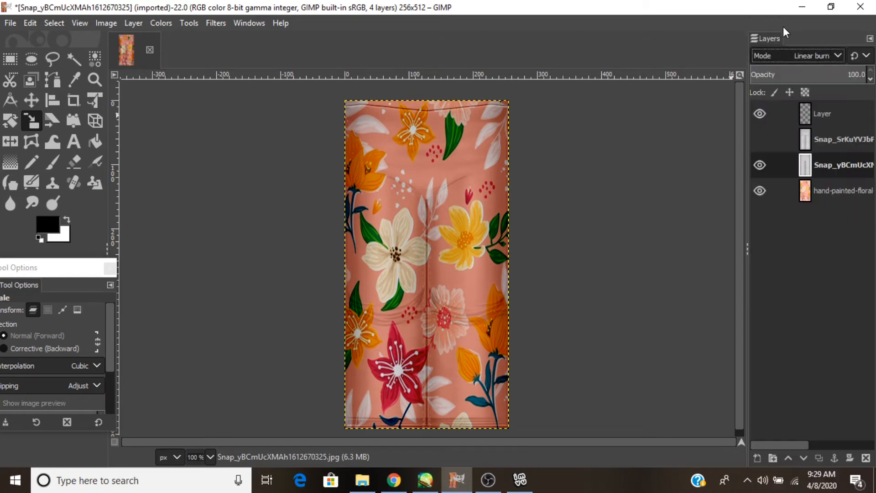
left_click(816, 54)
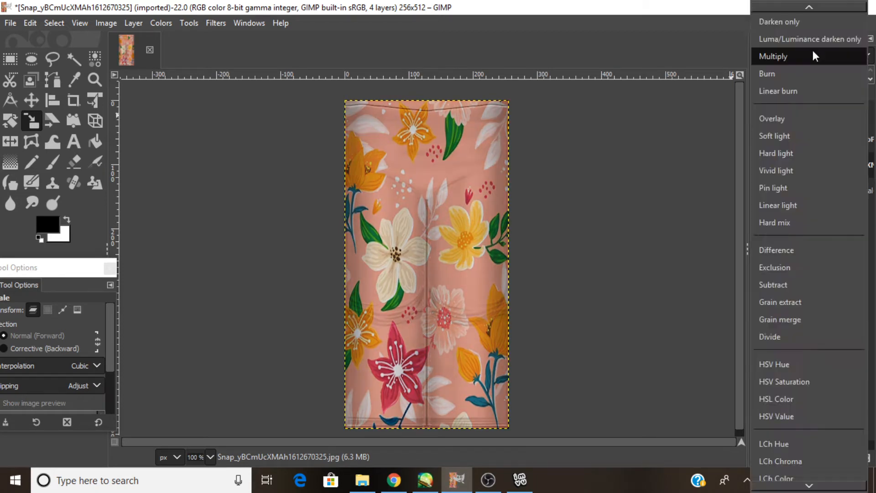
left_click(812, 54)
left_click(802, 56)
left_click(824, 74)
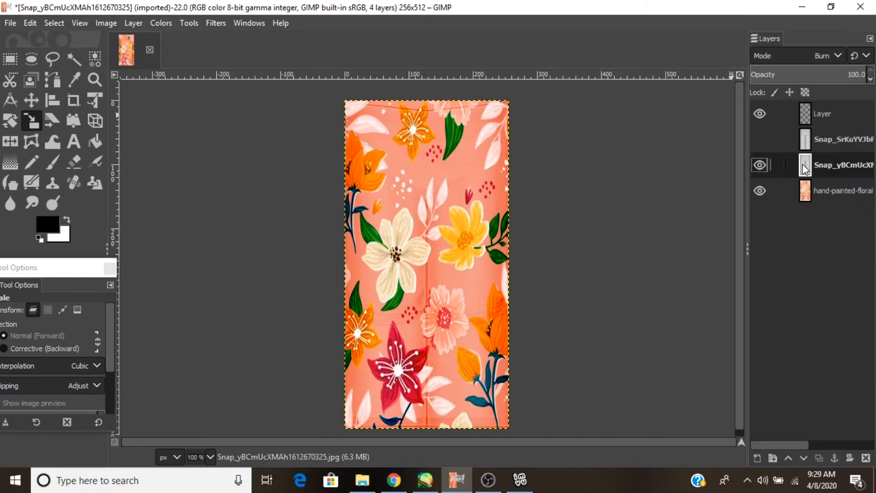
Duplicate the front leggings layer, set the copy's blend mode to Multiply, and compare the pattern with and without the copy.
right_click(802, 163)
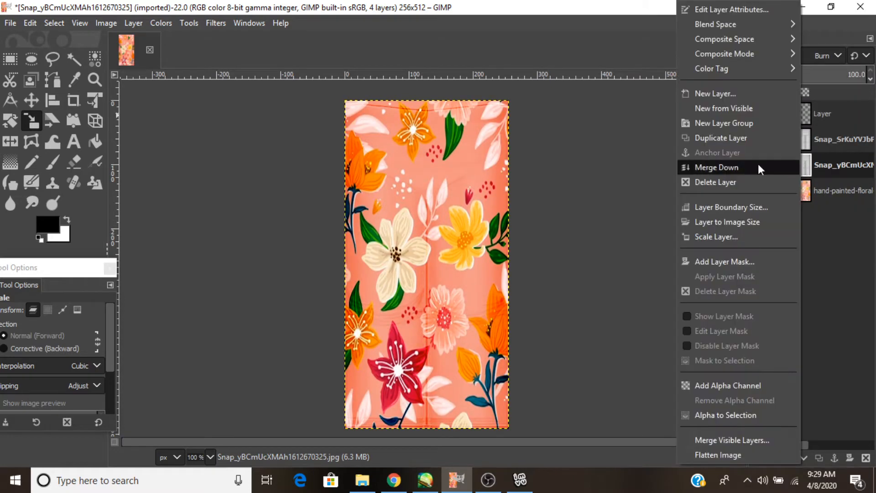
left_click(713, 139)
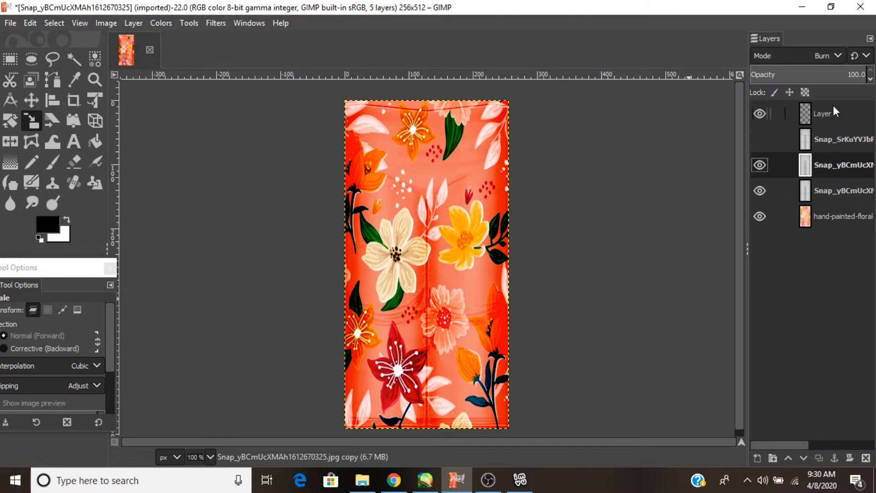
left_click(816, 56)
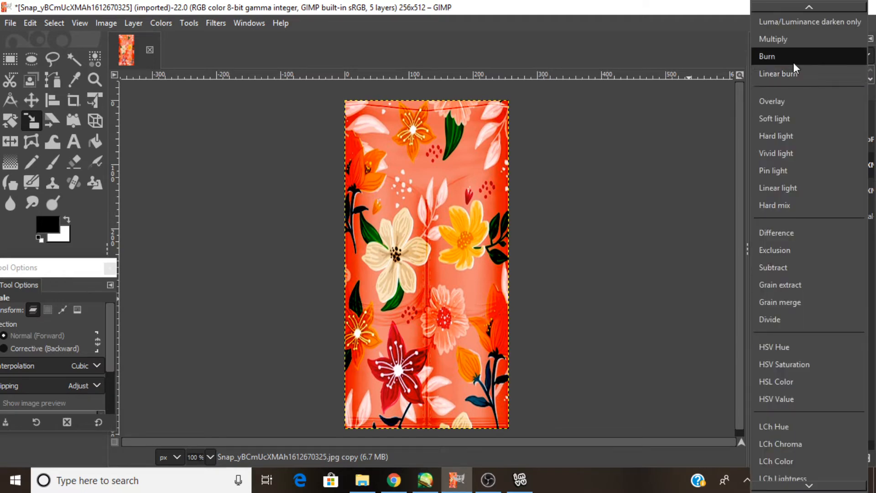
left_click(793, 43)
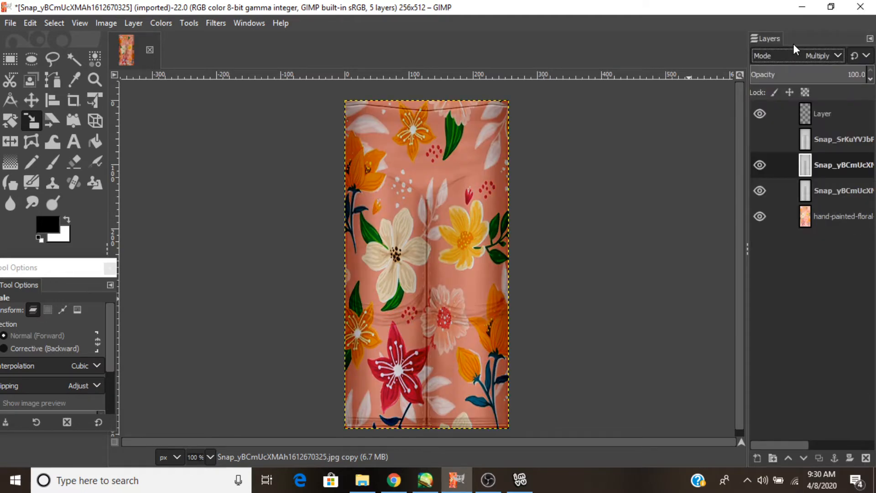
left_click(760, 165)
left_click(760, 165)
Try Linear burn and Darken only on the duplicated leggings layer, return it to Multiply, and compare its shading by toggling visibility.
left_click(822, 56)
left_click(801, 93)
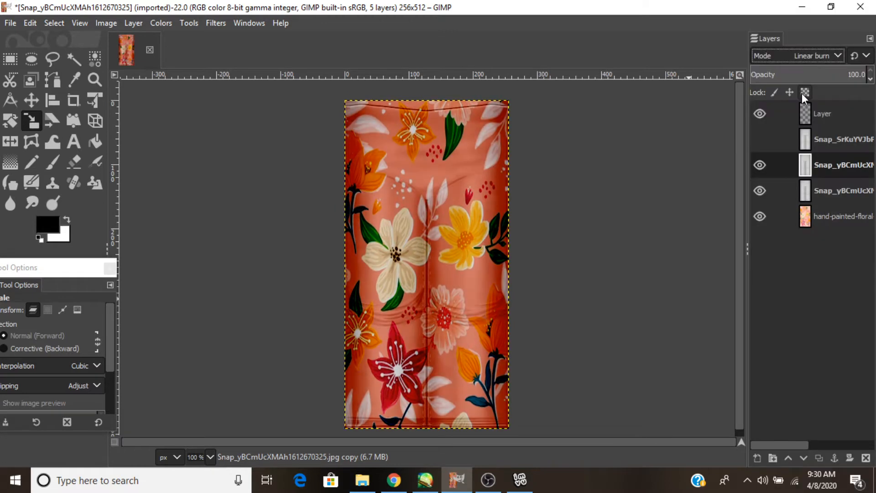
left_click(821, 57)
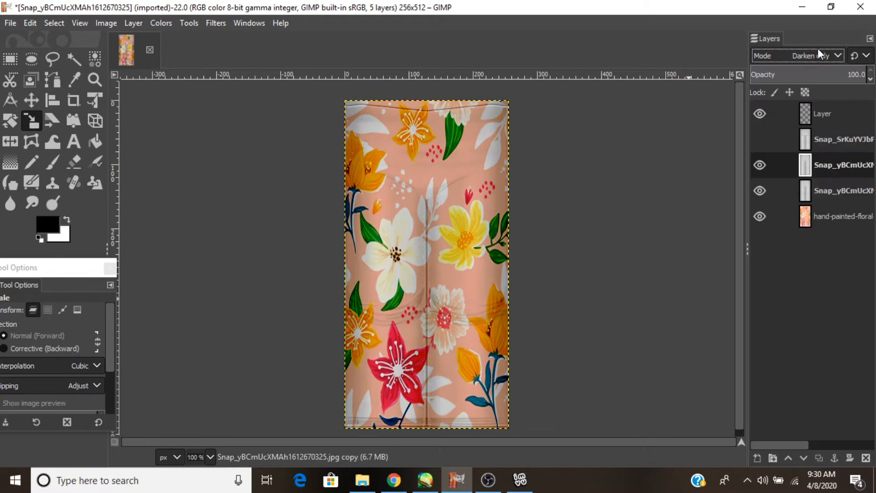
left_click(818, 52)
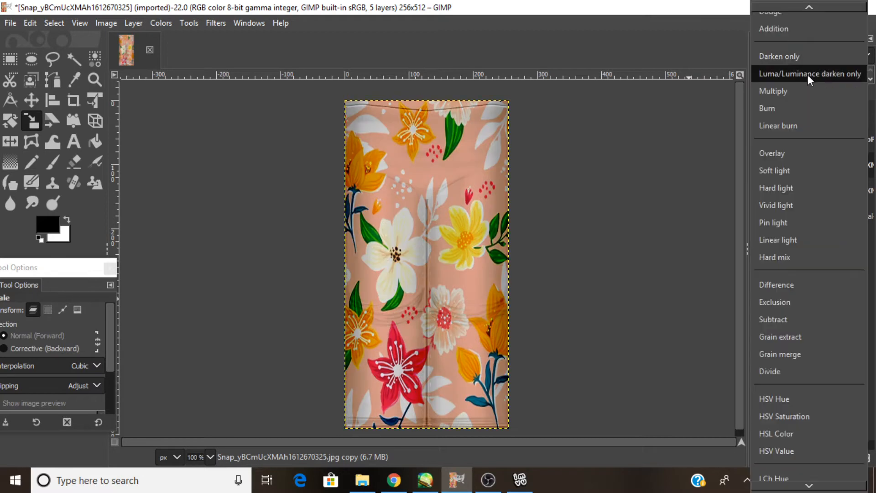
left_click(801, 91)
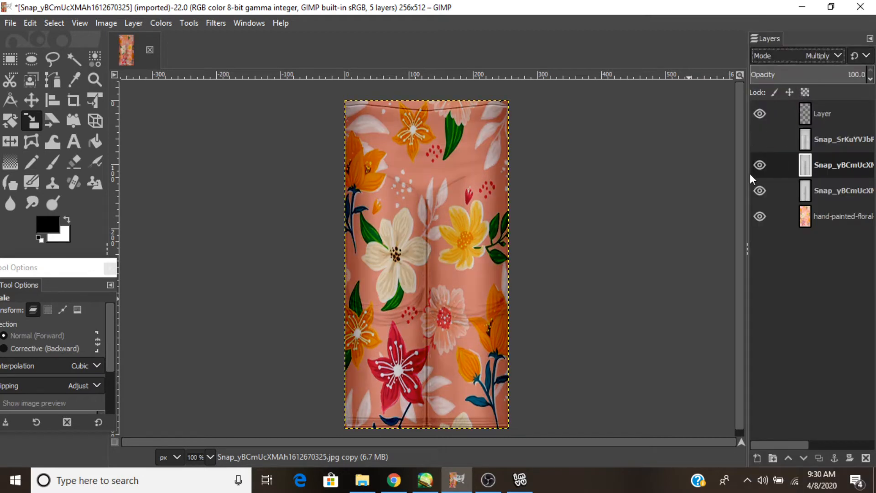
left_click(760, 165)
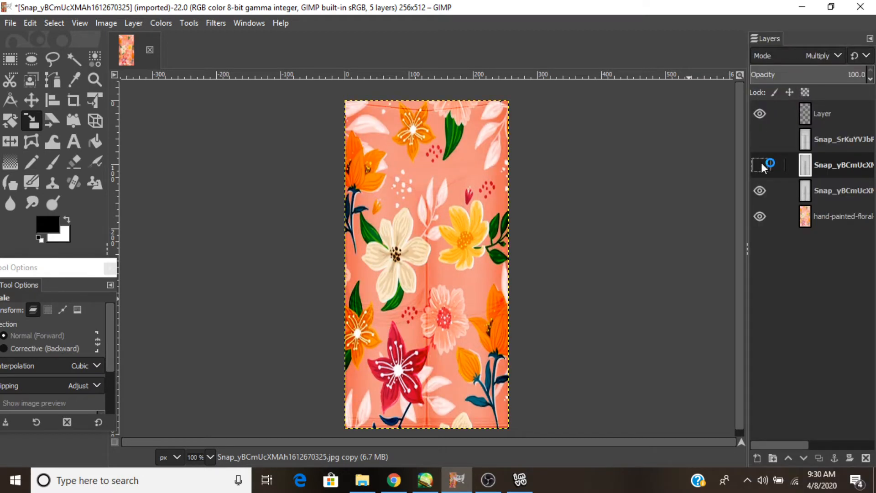
left_click(761, 165)
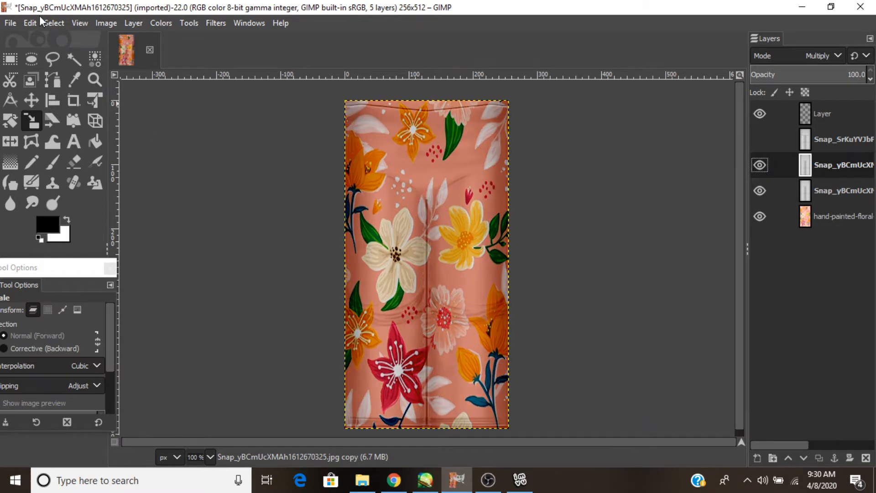
Export the blended front texture to the 0-newfiles folder as a PNG, replacing the existing Agaci.png.
left_click(10, 23)
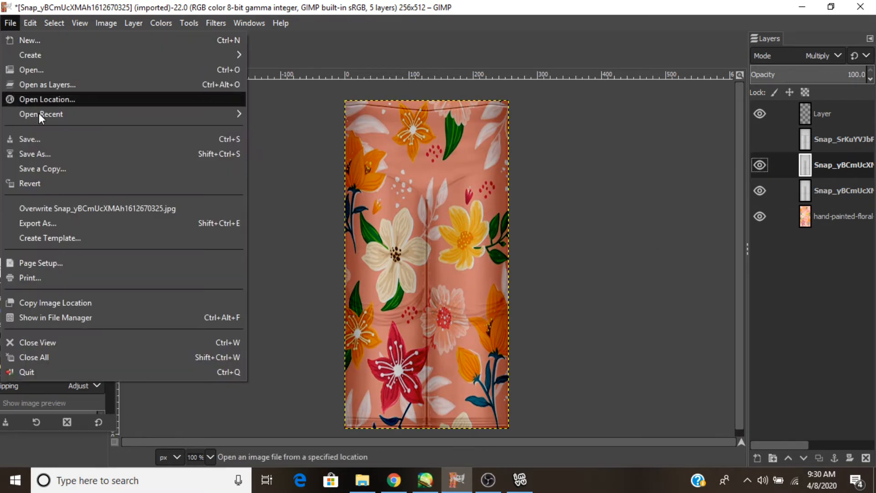
left_click(46, 222)
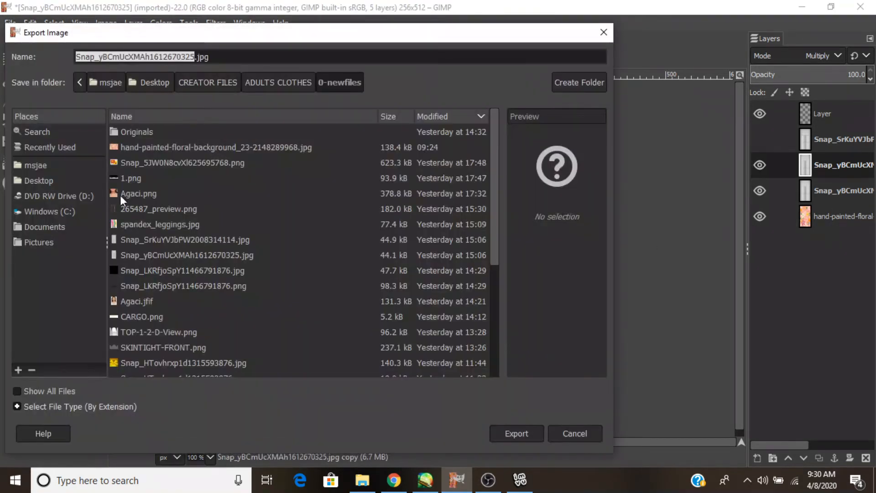
left_click(146, 192)
left_click(349, 301)
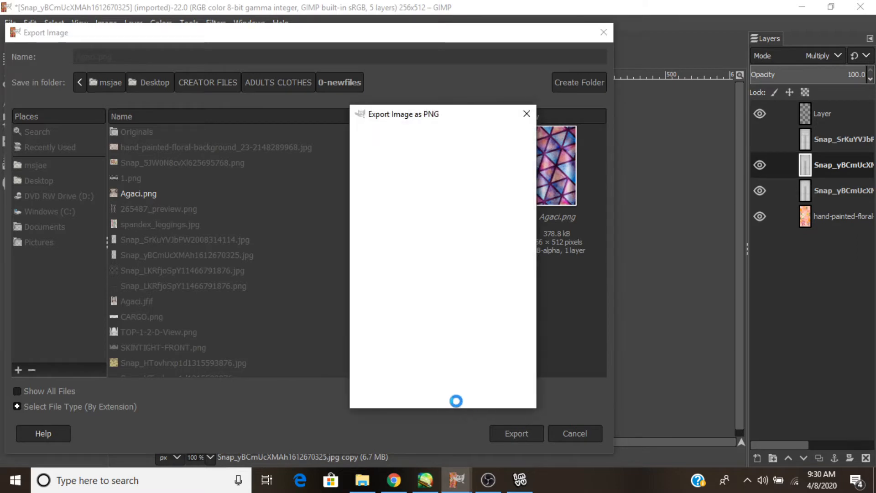
left_click(442, 391)
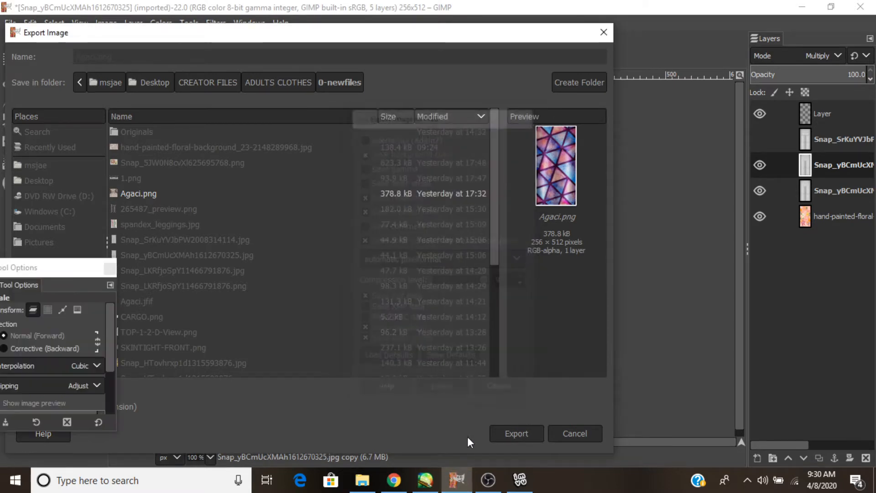
Switch to the IMVU editor, load Agaci from CREATOR FILES > ADULTS CLOTHES > 0-newfiles as material 41's texture, and apply the changes.
left_click(519, 479)
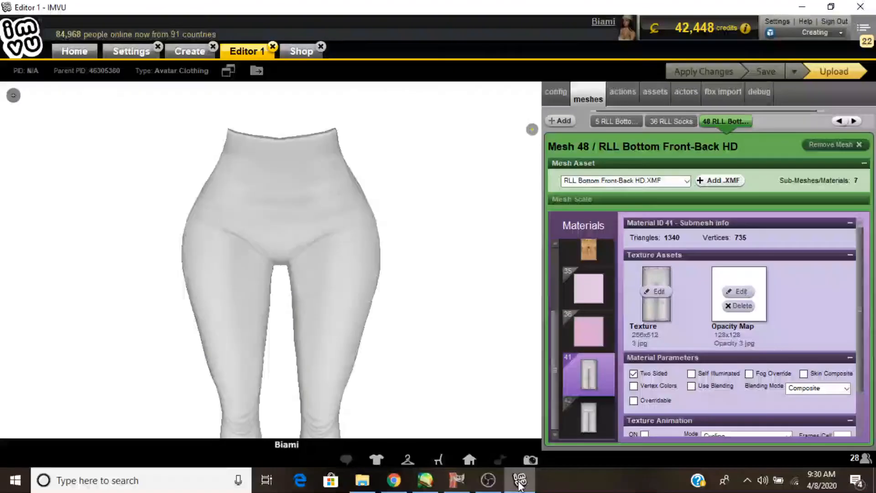
left_click_drag(474, 319, 456, 312)
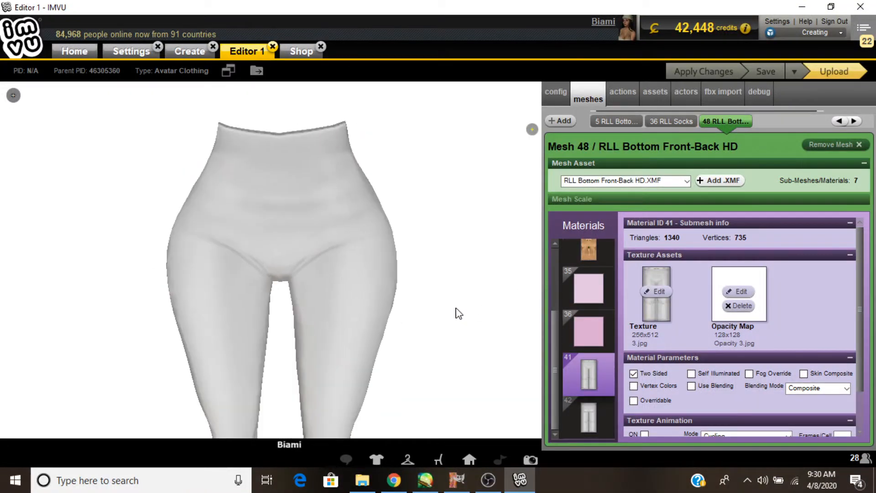
left_click(660, 292)
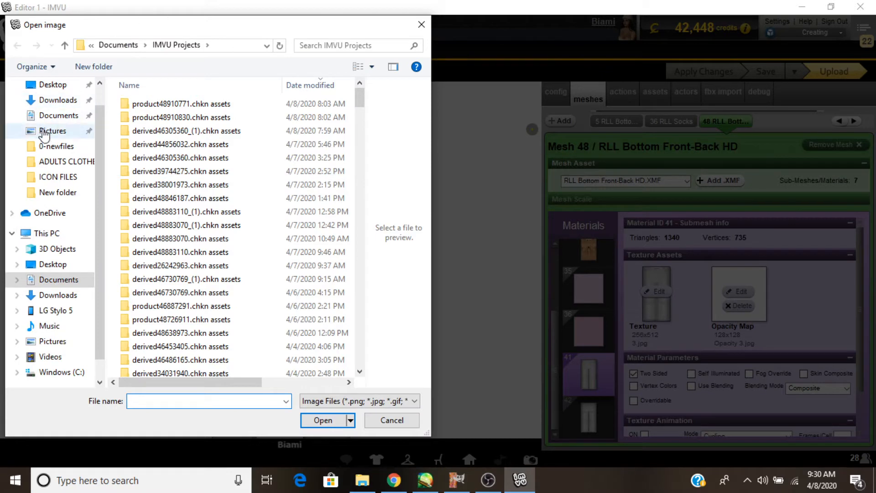
left_click(60, 87)
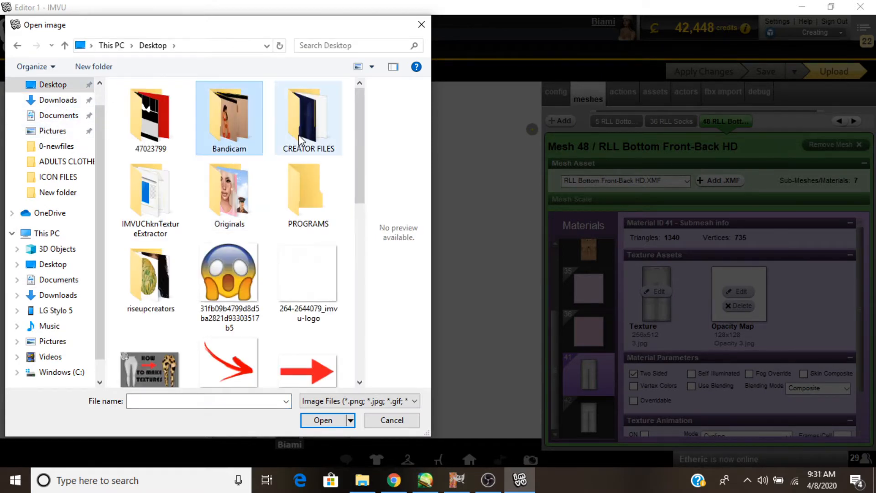
double_click(303, 136)
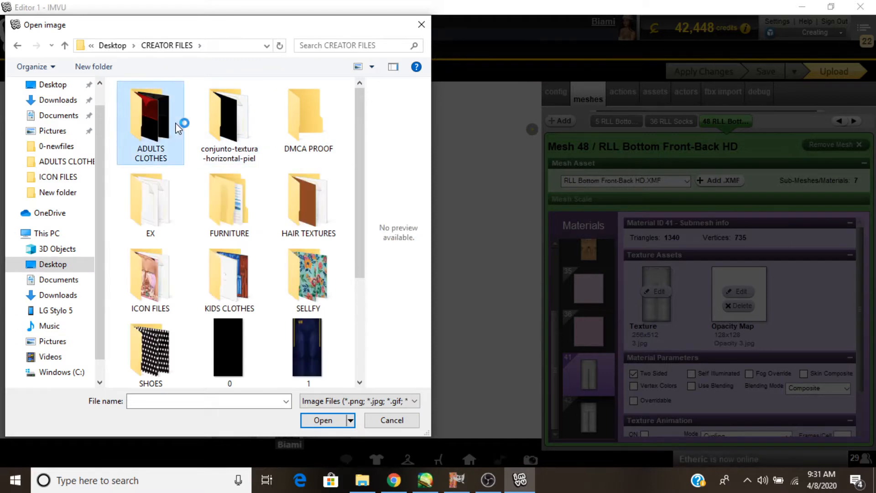
double_click(159, 132)
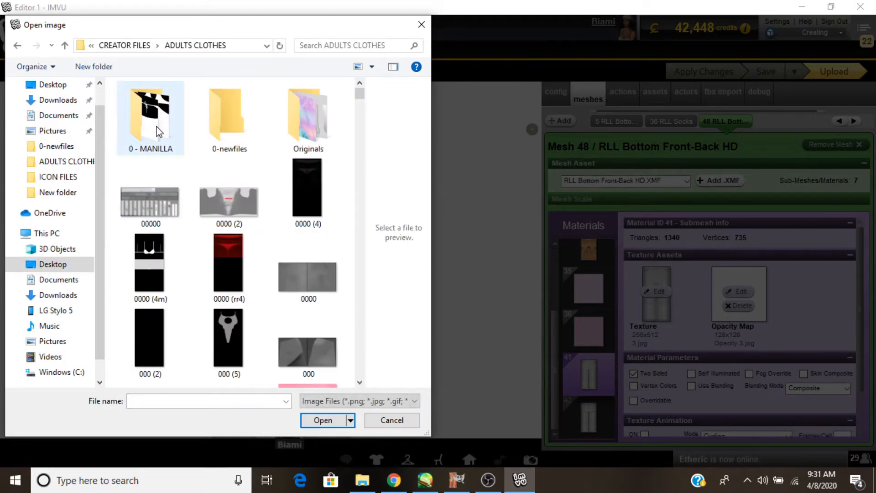
left_click(250, 141)
double_click(251, 141)
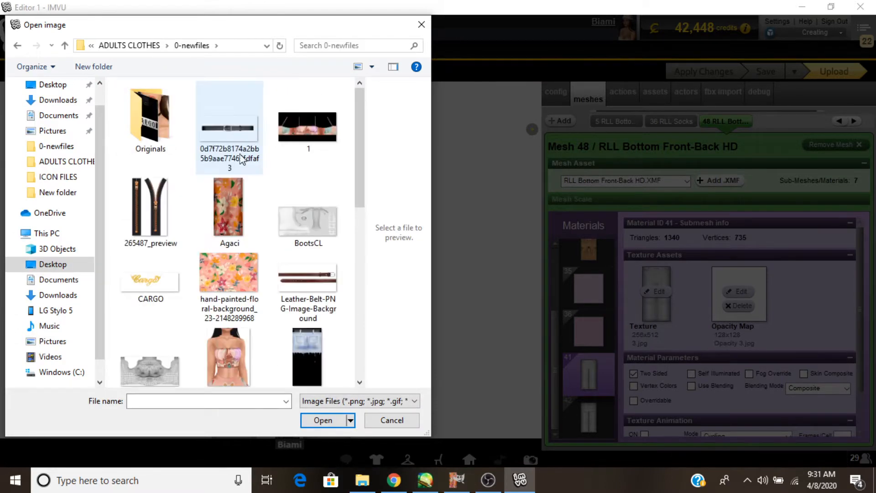
left_click(236, 208)
left_click(318, 423)
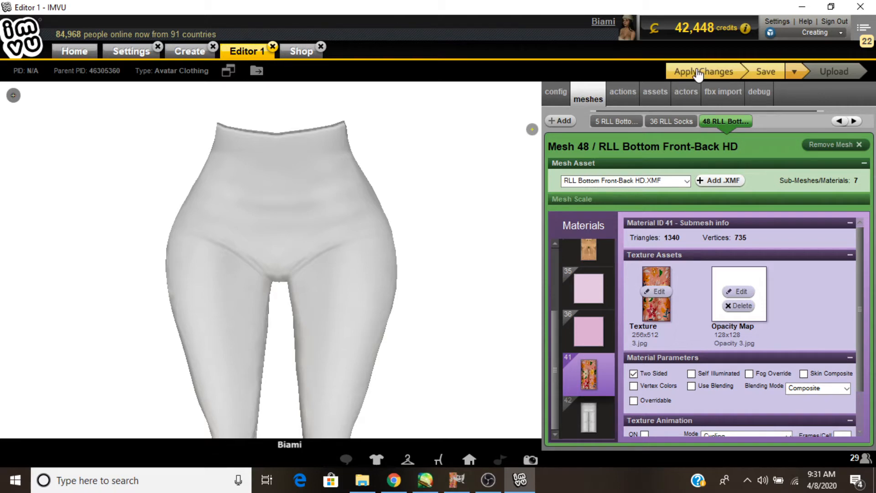
left_click(697, 71)
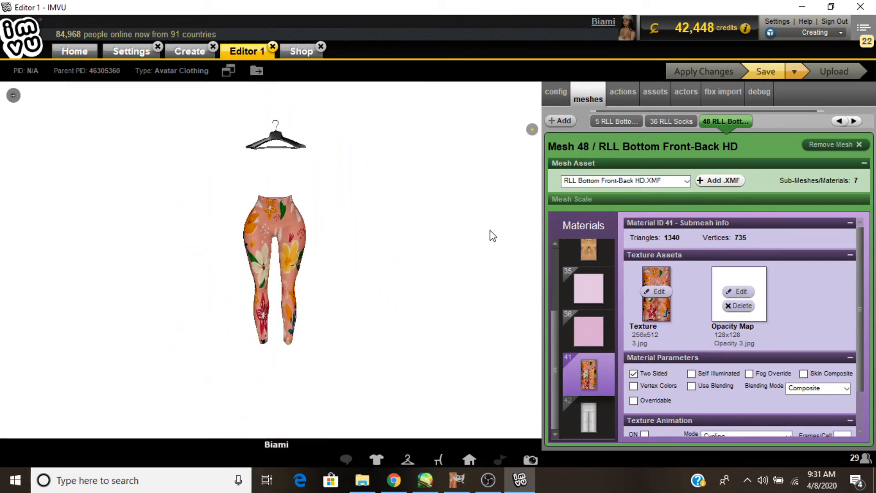
left_click(376, 460)
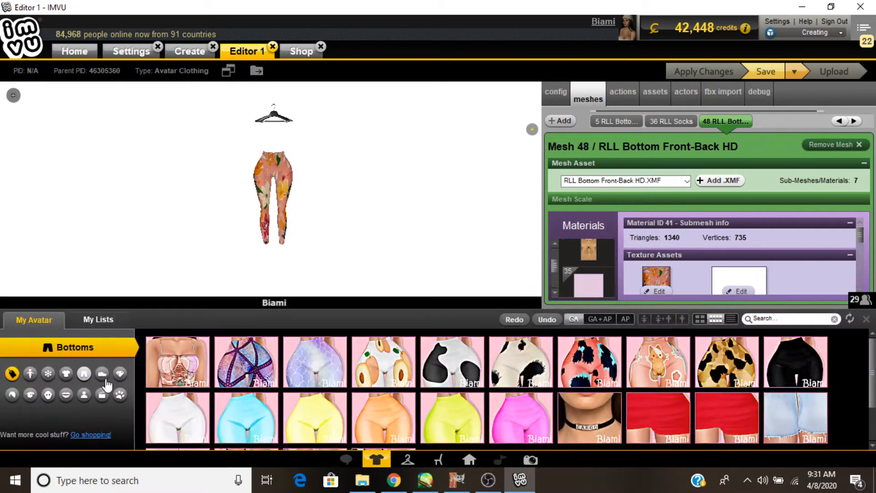
left_click(120, 375)
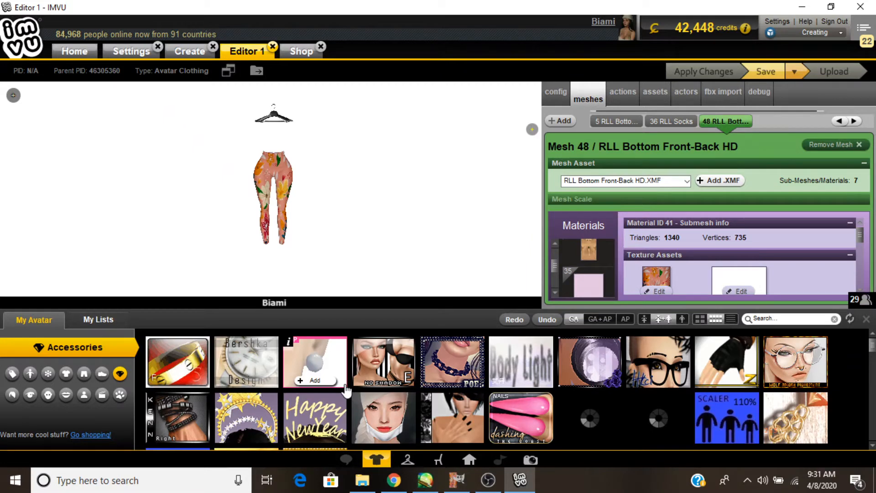
left_click(866, 319)
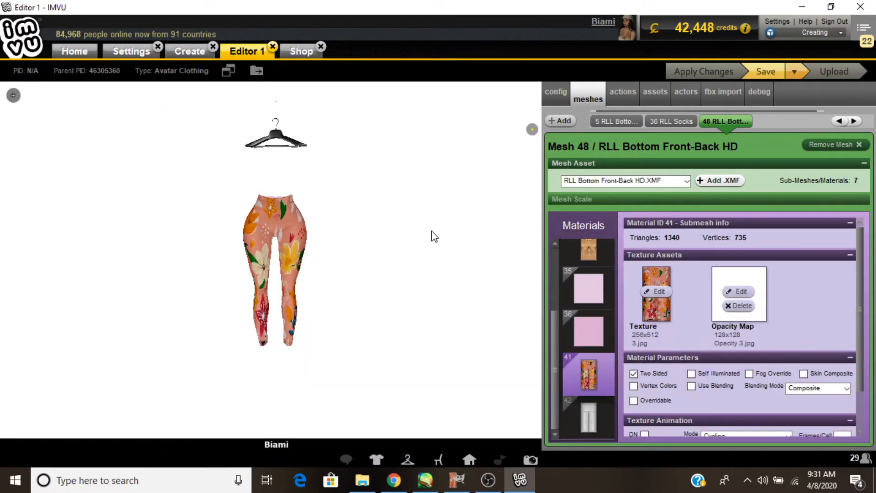
Place the leggings preview in the dark room scene and examine the floral texture on their front up close.
scroll(423, 238, "up", 5)
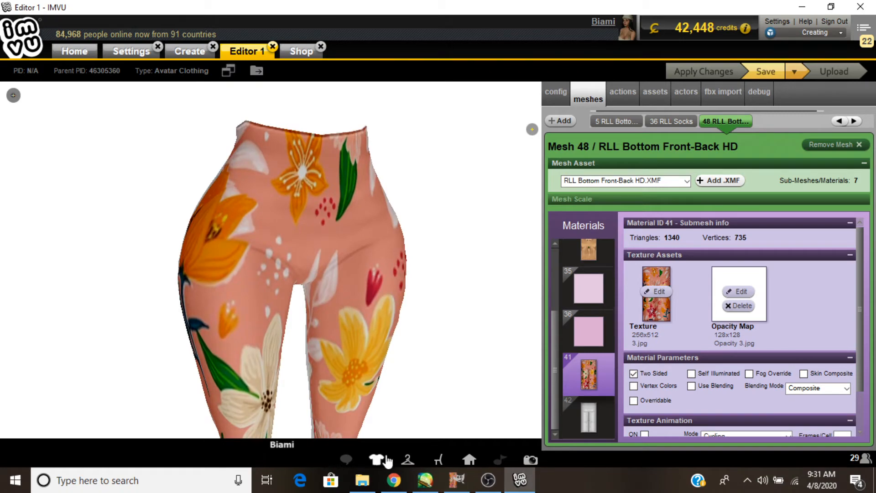
left_click(377, 460)
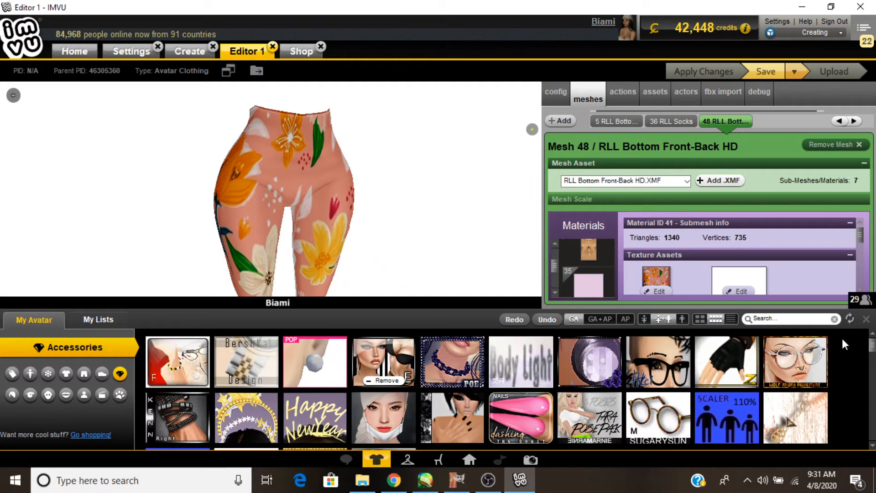
left_click(469, 460)
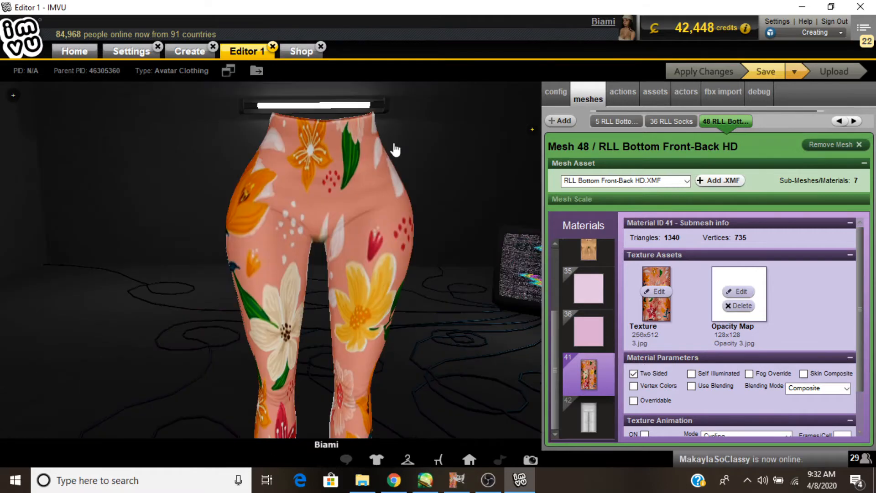
left_click_drag(395, 149, 332, 367)
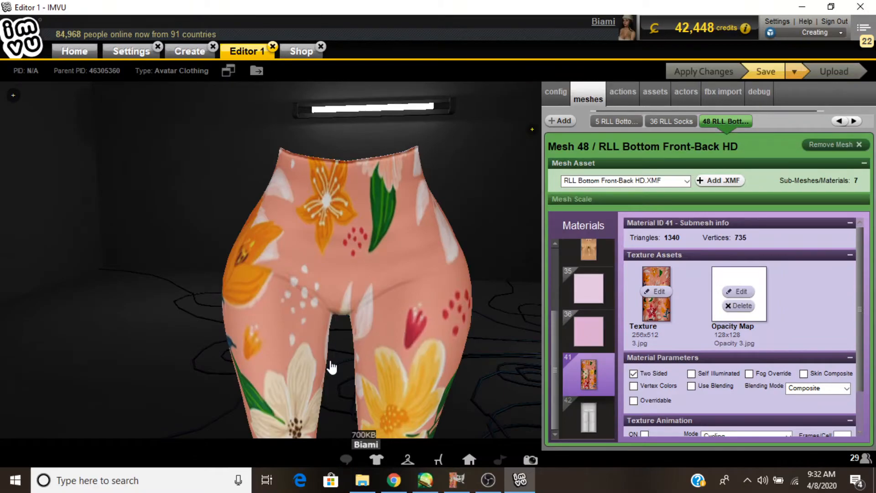
Switch to the Freepik page in the browser, close the floral pattern preview, and search for "denim seamless patterns".
key("alt+Tab")
left_click(509, 10)
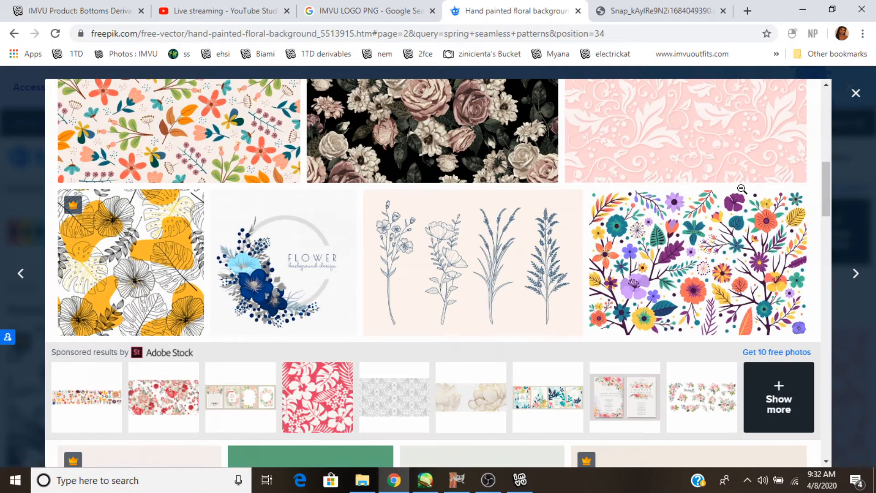
left_click(864, 104)
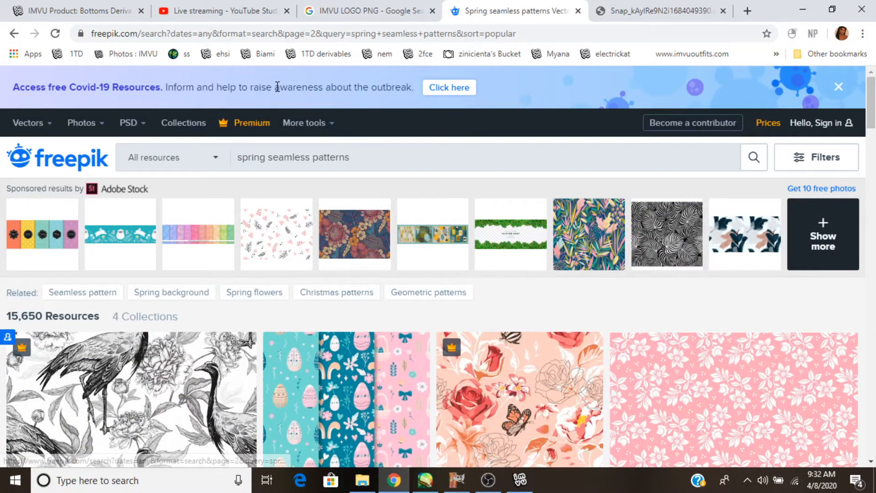
scroll(269, 114, "down", 1)
double_click(249, 114)
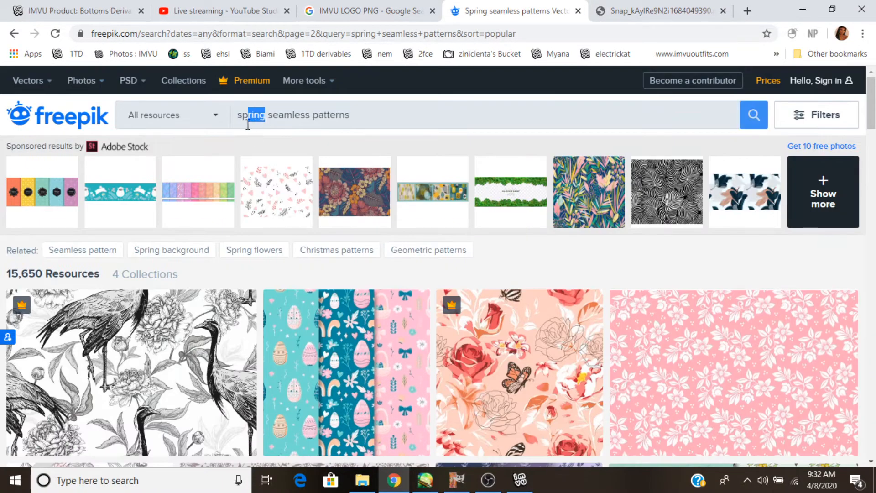
type("denim")
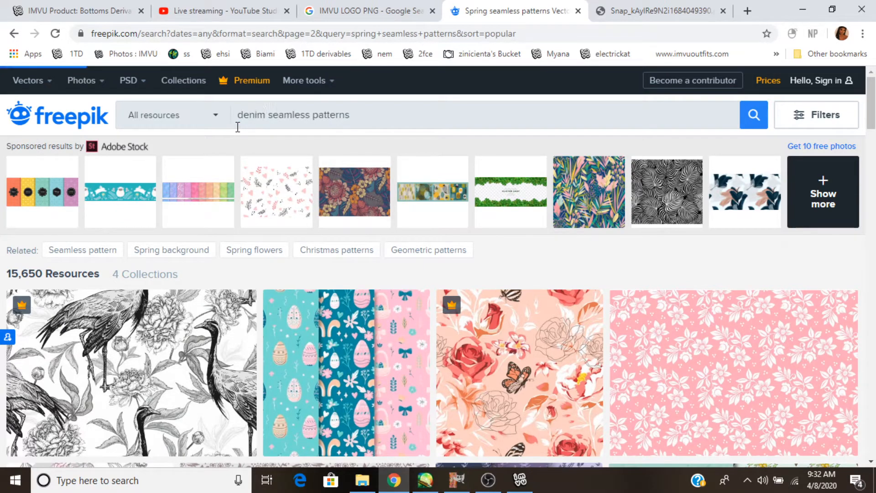
key("Return")
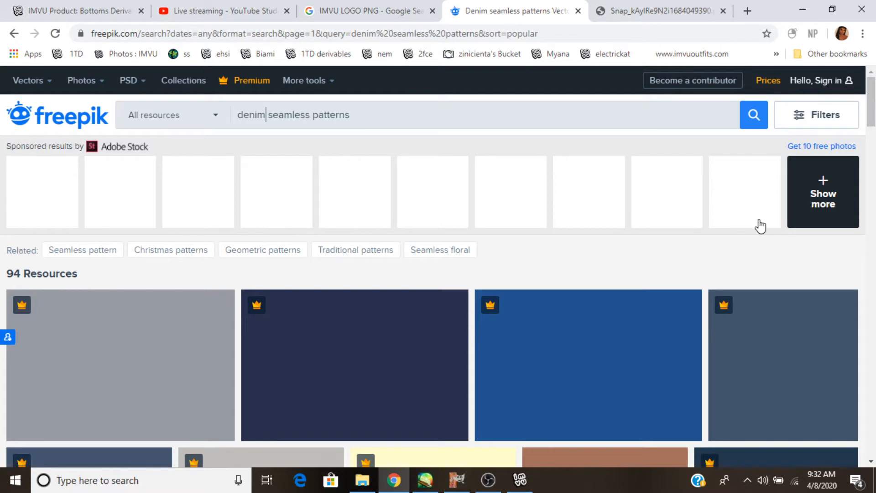
Browse the denim pattern results and open the blue abstract triangle seamless pattern.
scroll(208, 245, "down", 3)
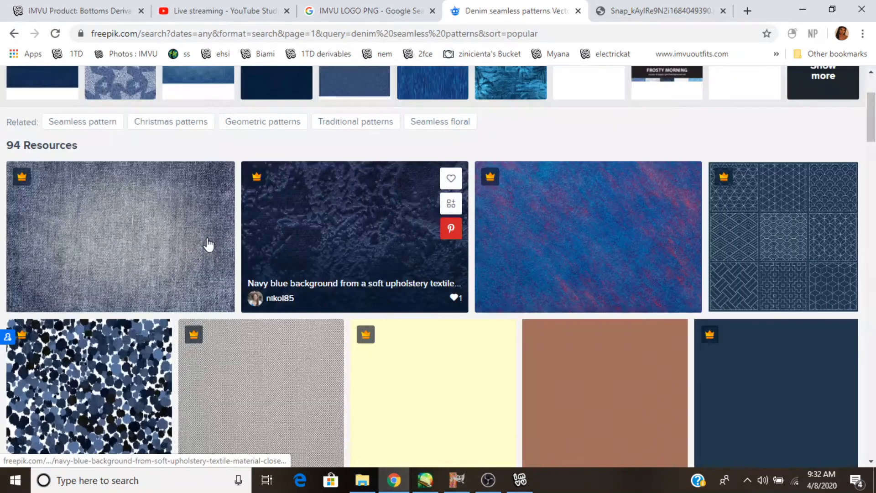
scroll(208, 245, "down", 3)
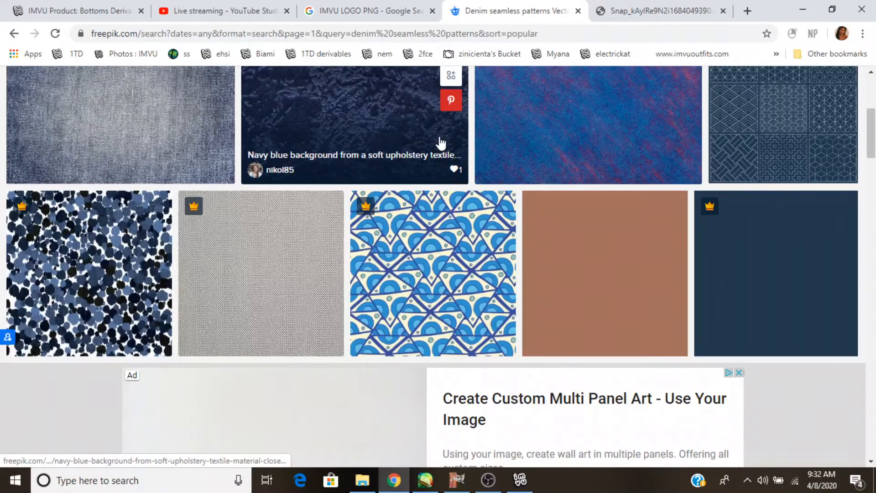
scroll(436, 146, "down", 9)
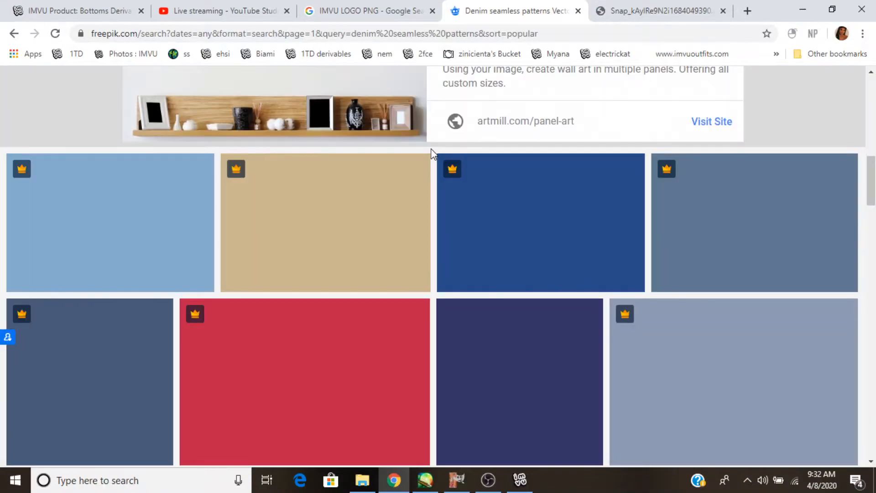
scroll(431, 149, "up", 6)
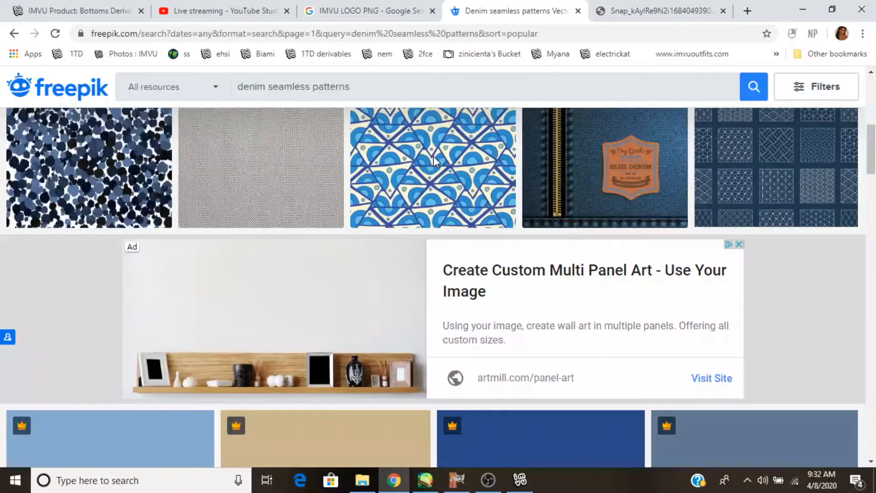
mouse_move(439, 167)
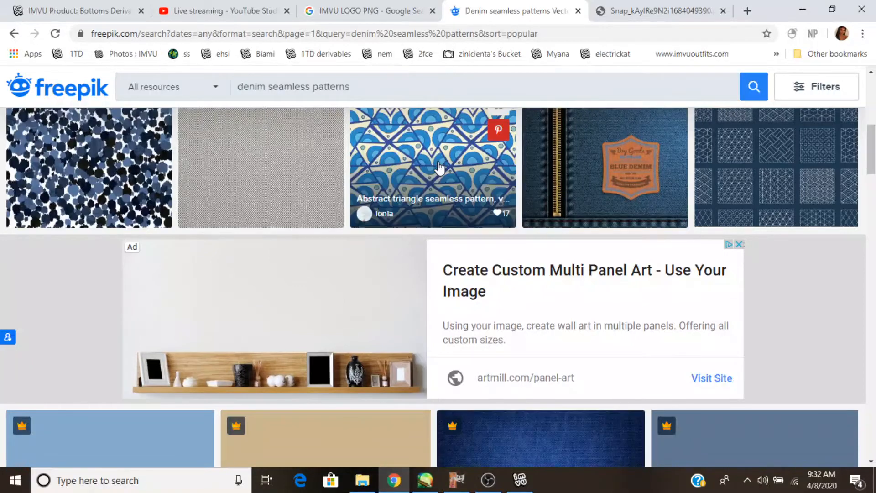
left_click(439, 168)
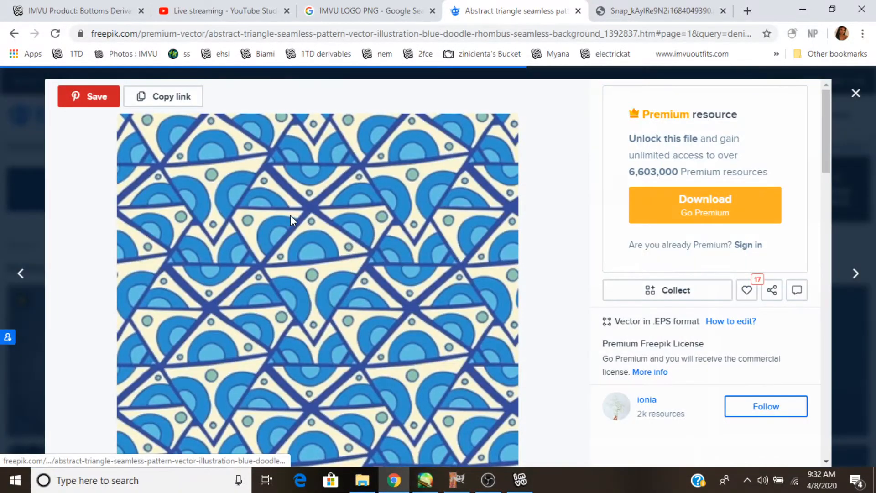
Save the abstract triangle pattern's preview image to the 0-newfiles folder.
scroll(291, 215, "down", 1)
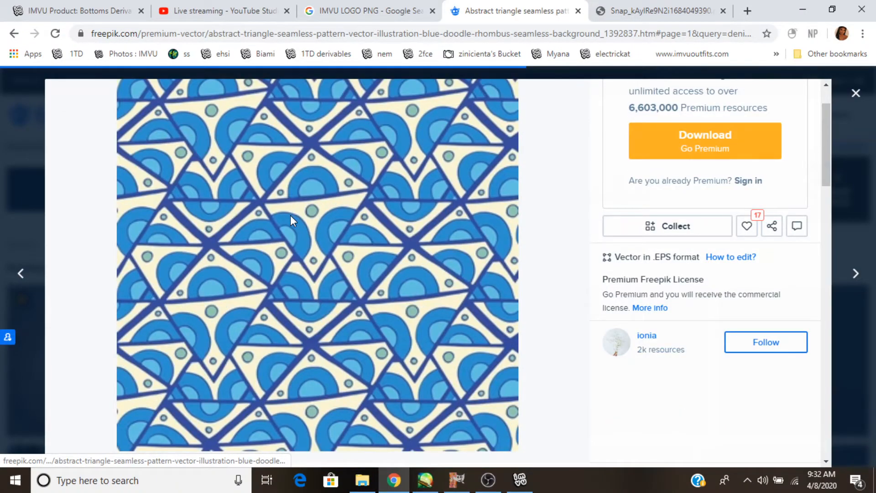
scroll(290, 215, "down", 3)
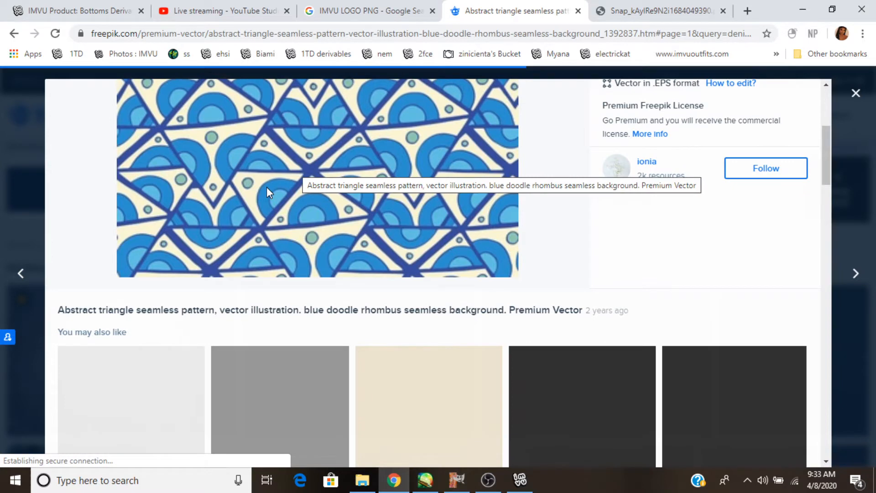
scroll(267, 187, "up", 4)
right_click(286, 194)
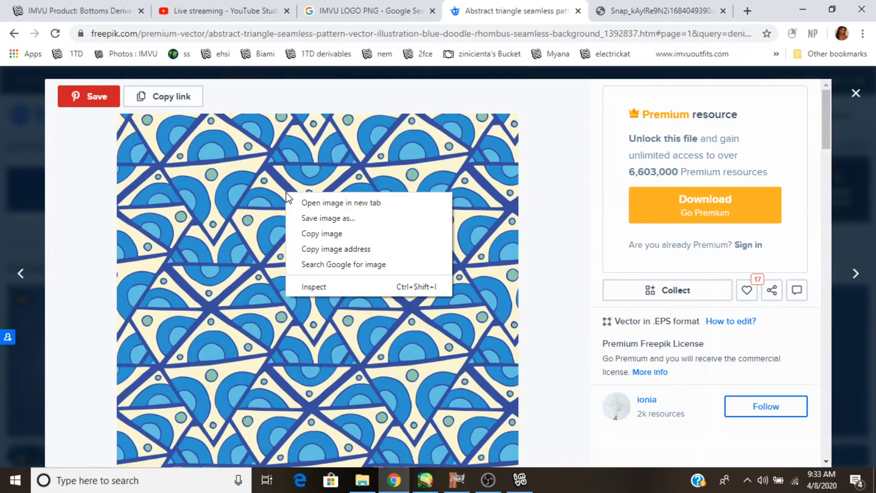
left_click(325, 217)
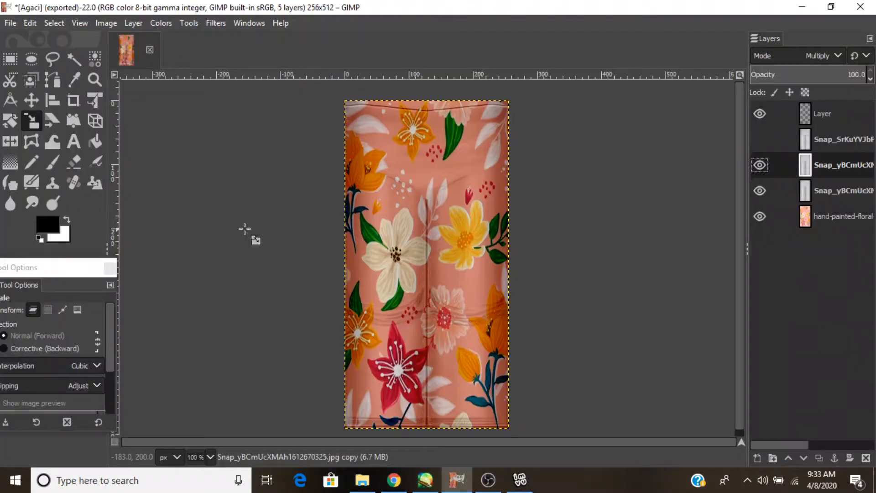
In GIMP, add the abstract triangle image as a layer directly above the hand-painted floral layer, and hide the floral layer.
key("End")
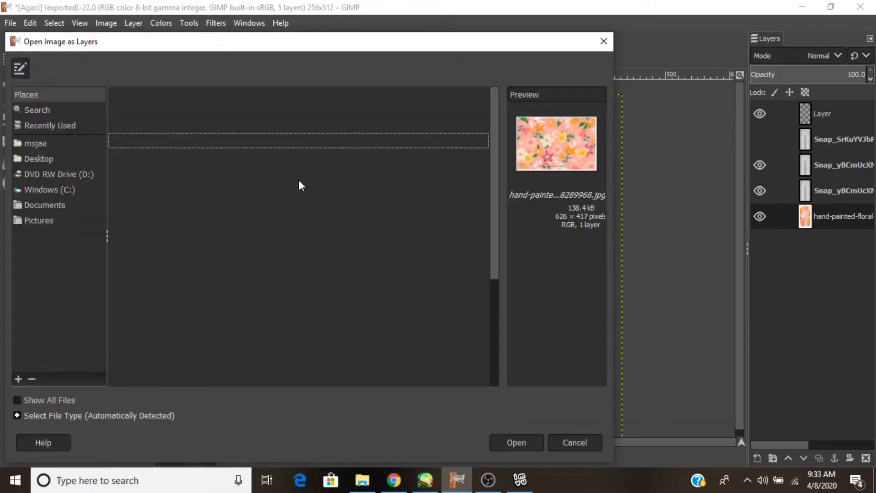
left_click(192, 127)
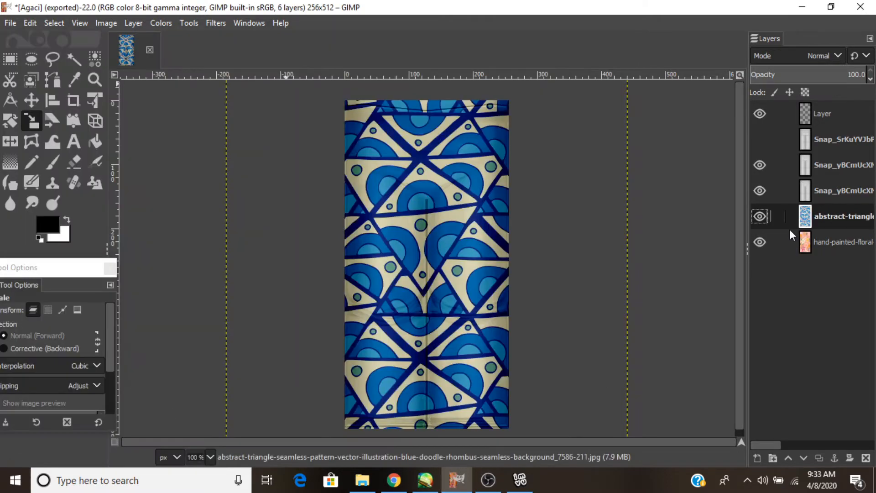
left_click(760, 242)
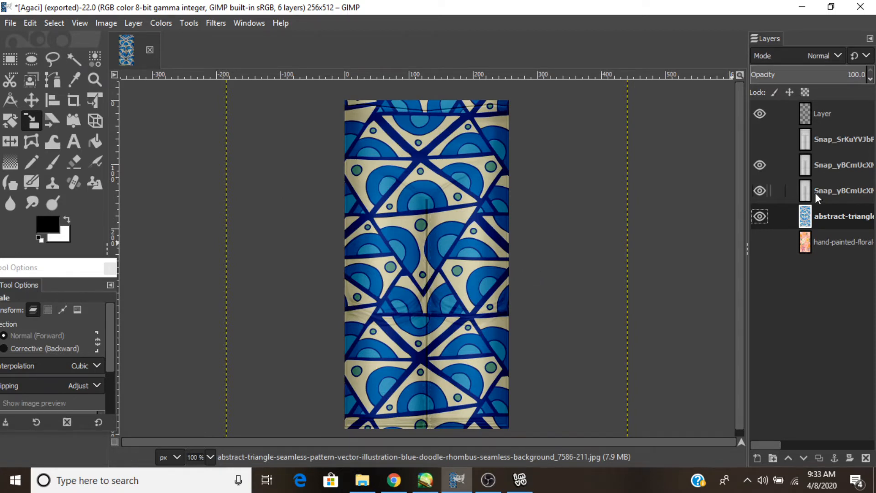
Compare the shading without the duplicated leggings template, delete that duplicate, and set the remaining visible template to Linear burn.
left_click(760, 165)
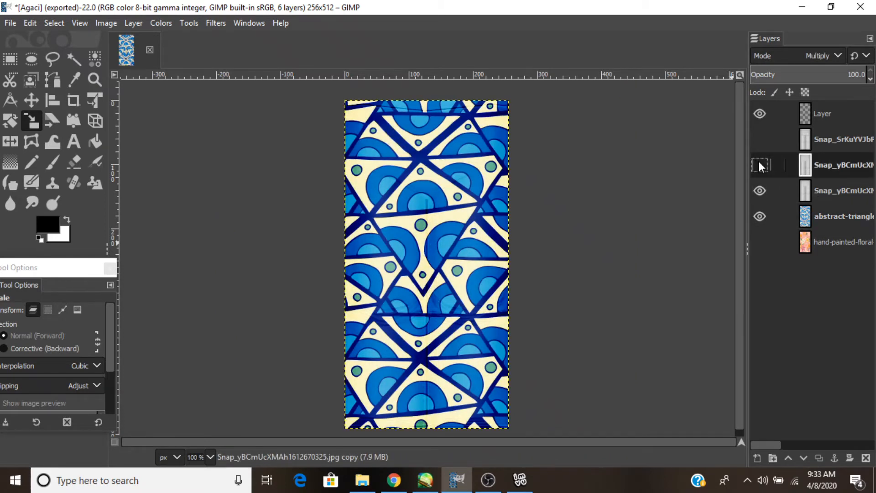
left_click(760, 165)
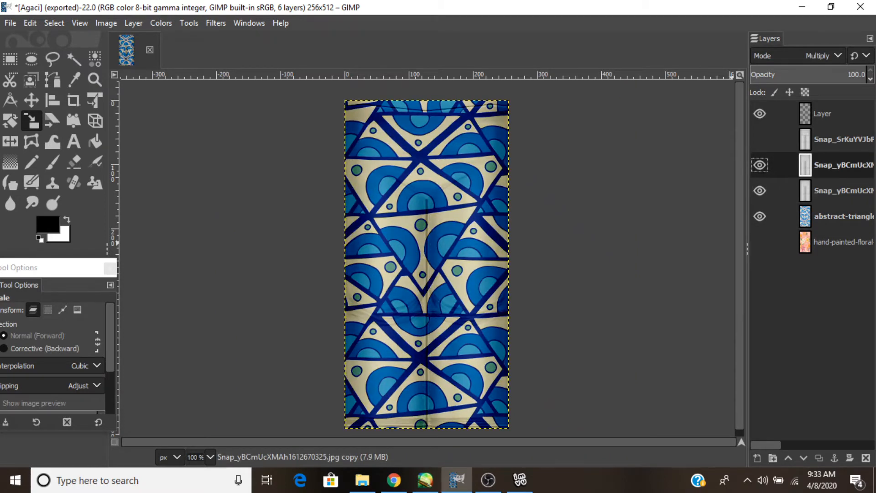
left_click(865, 458)
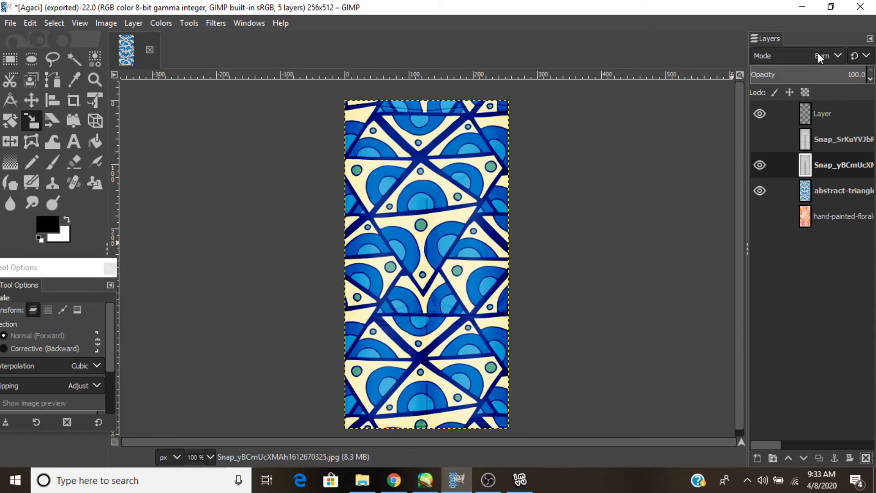
scroll(820, 57, "down", 1)
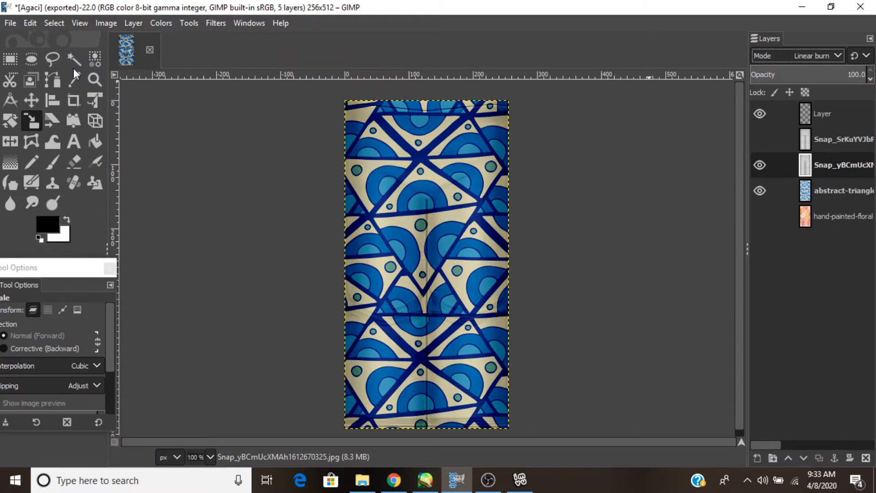
Duplicate the Linear burn leggings template, try Multiply and Burn on the copy, and set it to Darken only.
right_click(805, 165)
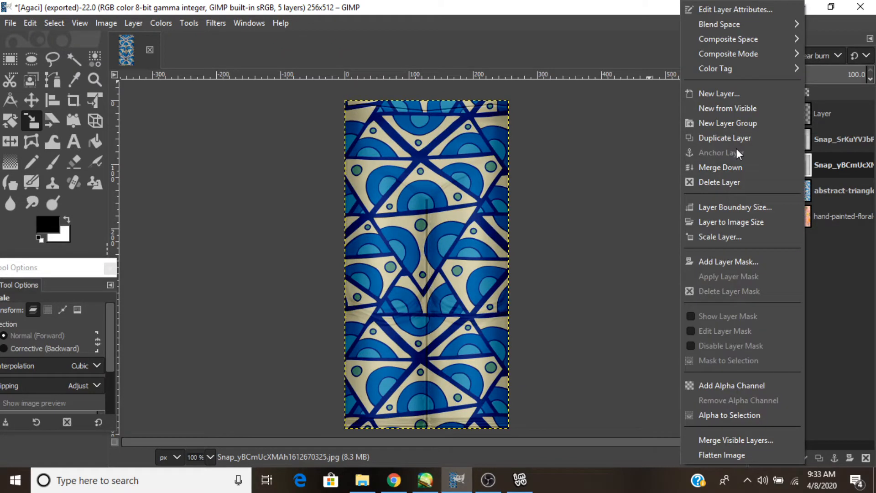
left_click(731, 137)
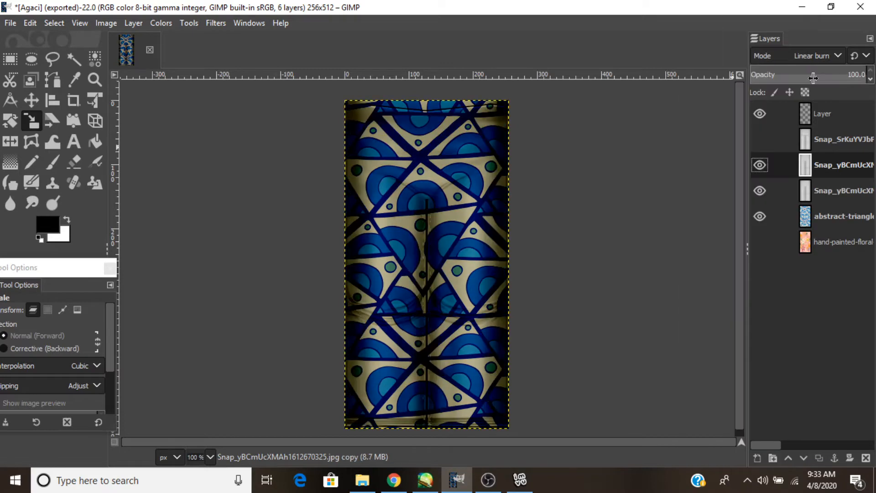
scroll(777, 58, "up", 2)
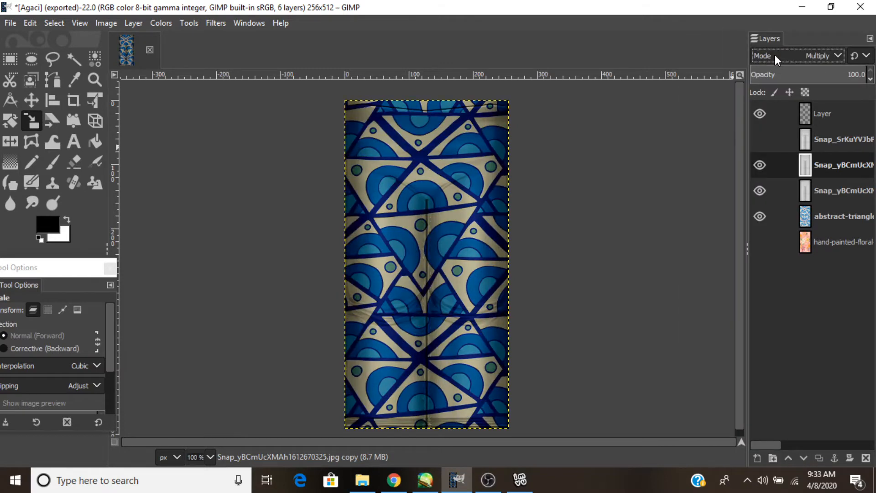
left_click(777, 58)
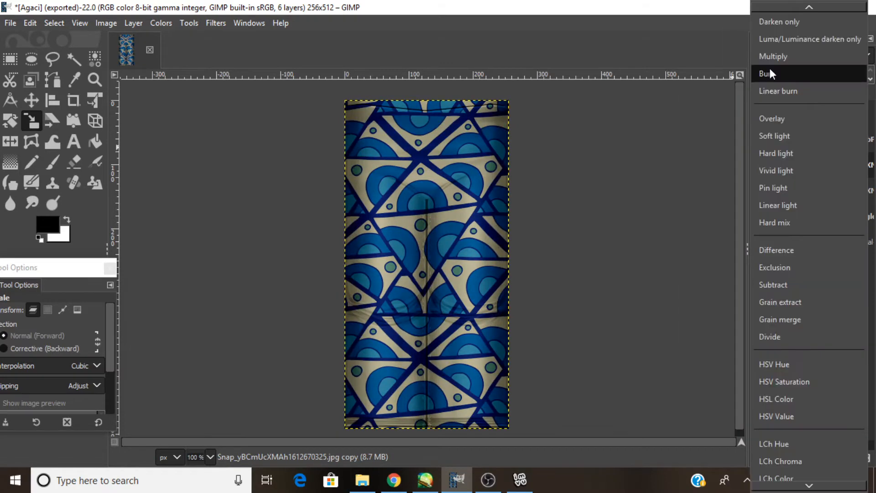
scroll(803, 64, "down", 1)
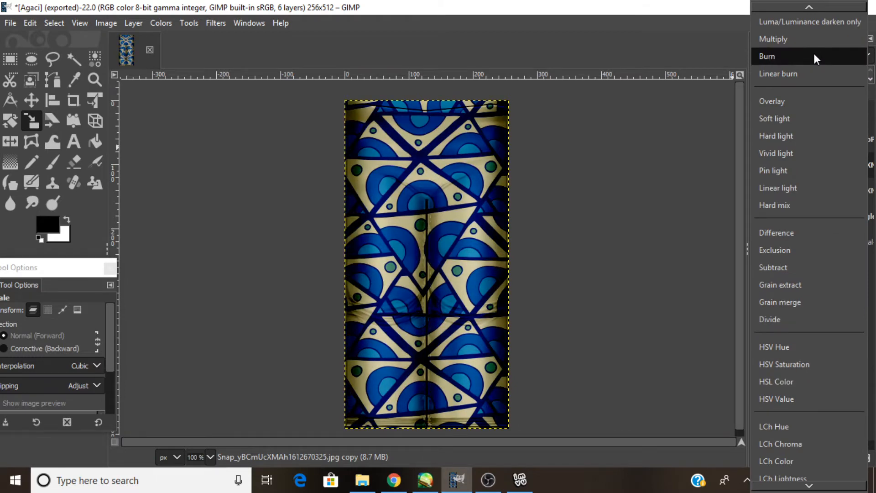
left_click(815, 56)
scroll(813, 56, "up", 3)
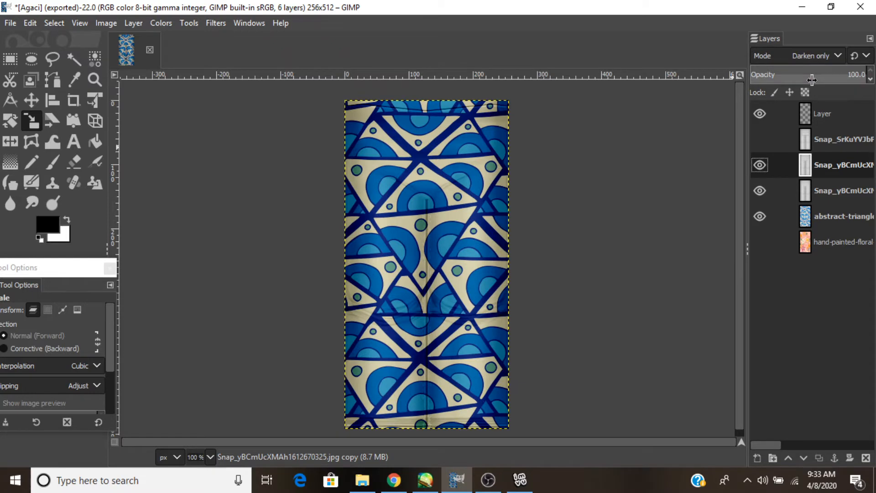
Export the texture over Agaci.png, load it as material 41's texture in the IMVU editor, and examine the full leggings.
key("alt+f")
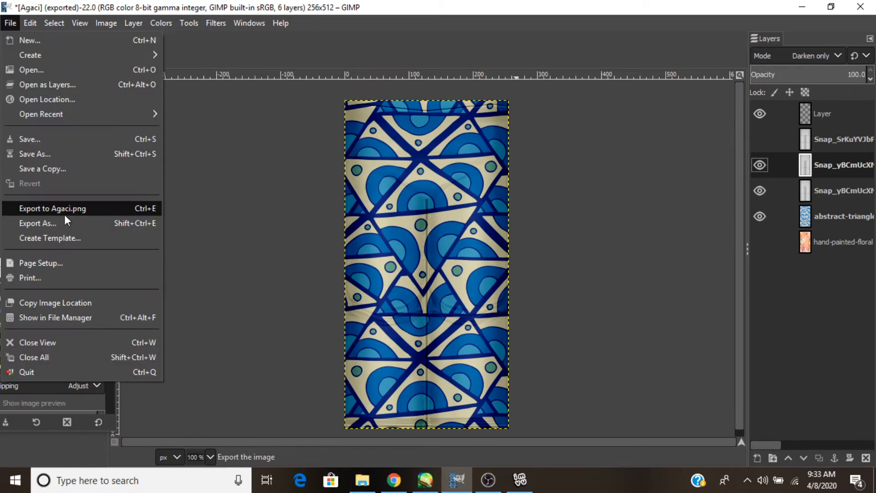
left_click(530, 478)
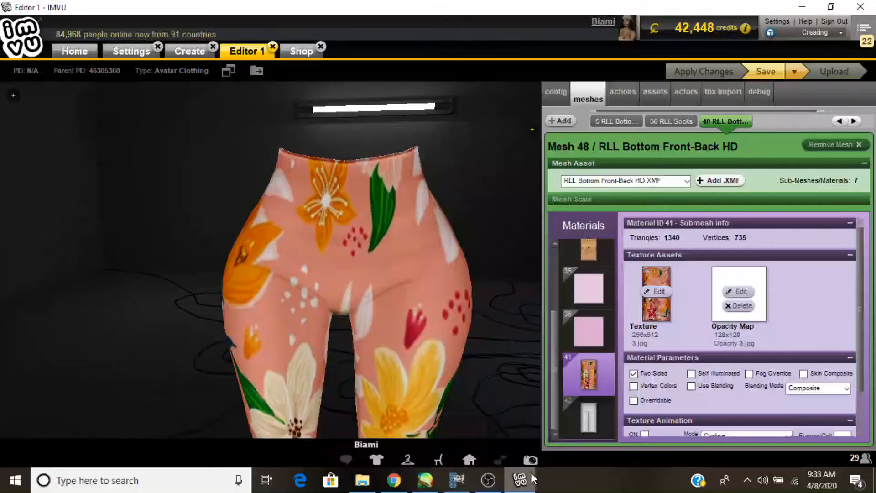
left_click(657, 291)
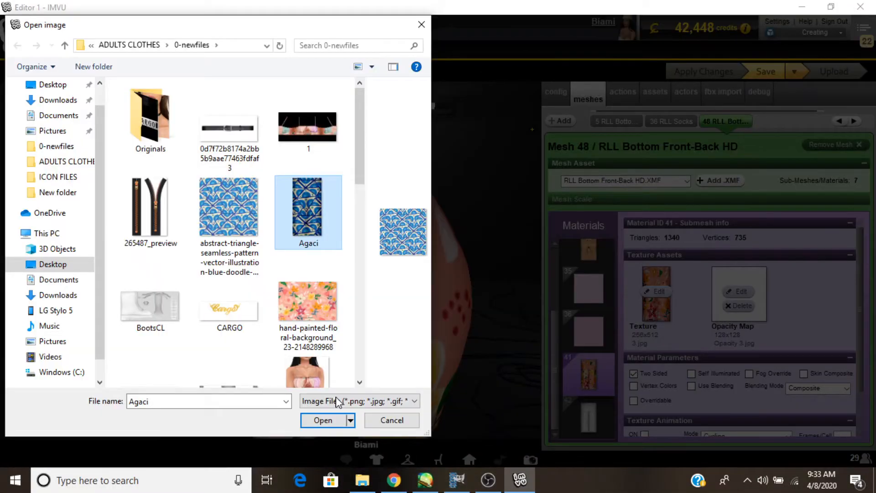
left_click(330, 420)
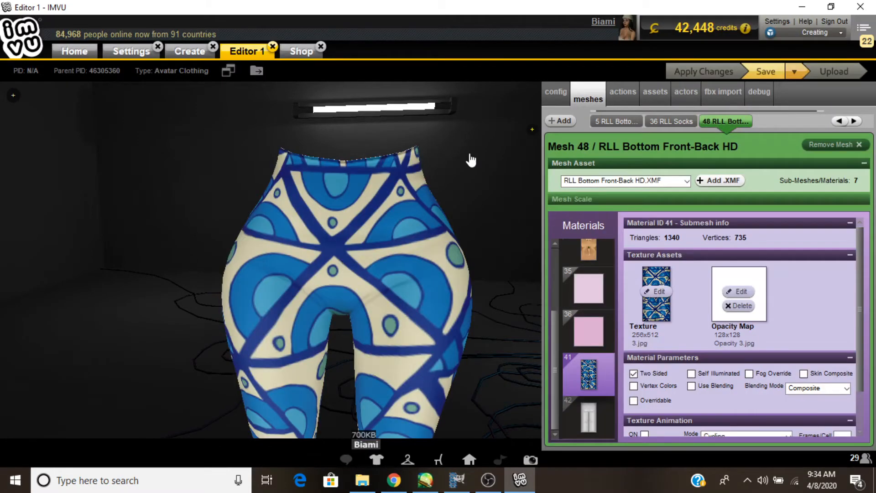
left_click_drag(471, 161, 486, 208)
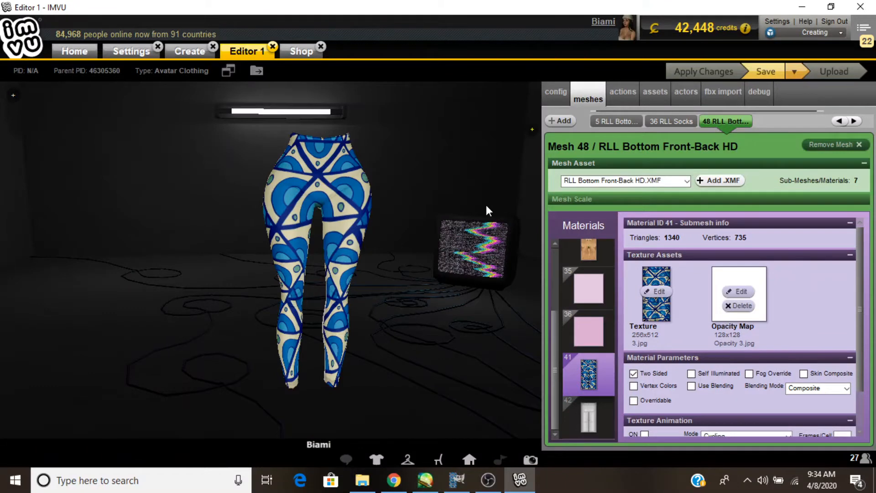
scroll(486, 205, "up", 2)
Switch to GIMP and select the empty layer at the head of the layer stack.
left_click(457, 480)
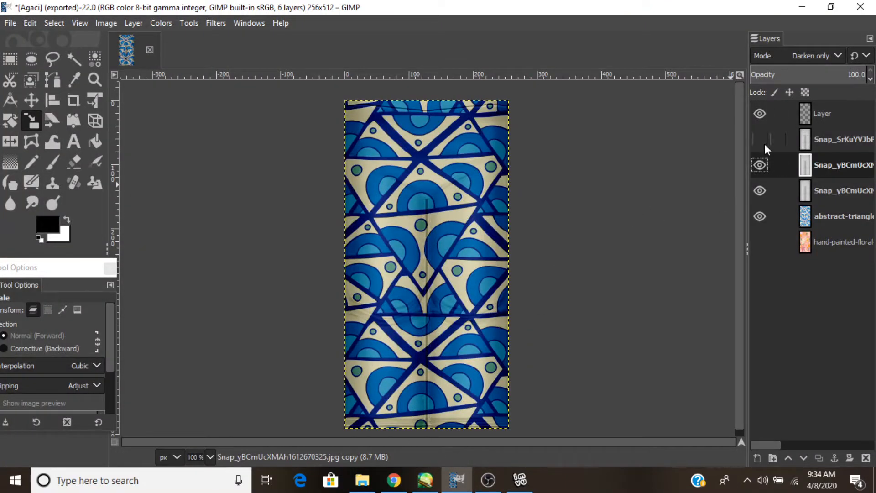
left_click(806, 120)
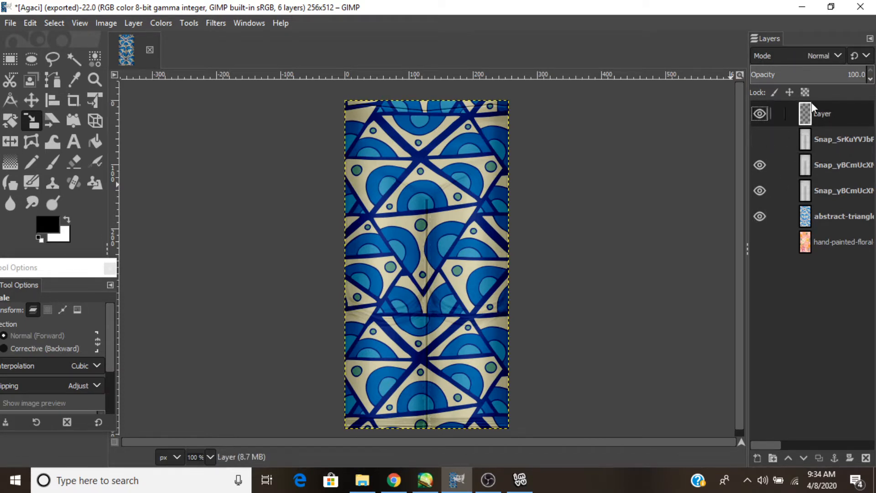
double_click(807, 114)
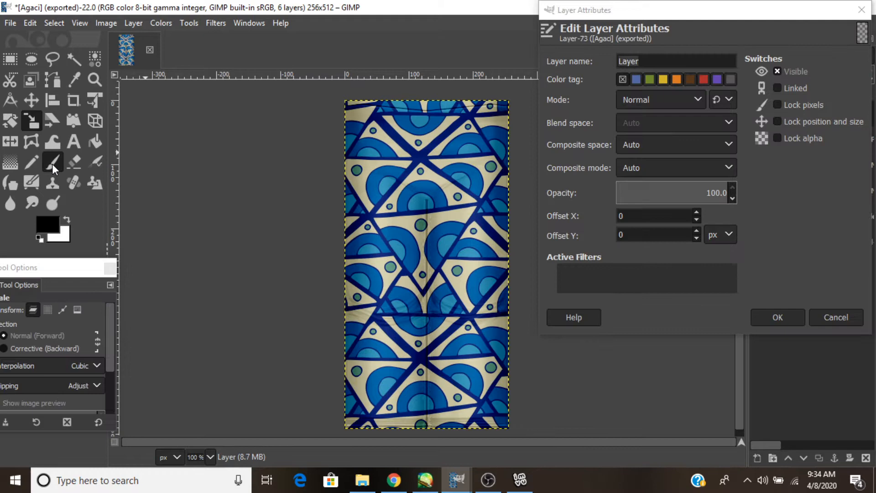
left_click(52, 163)
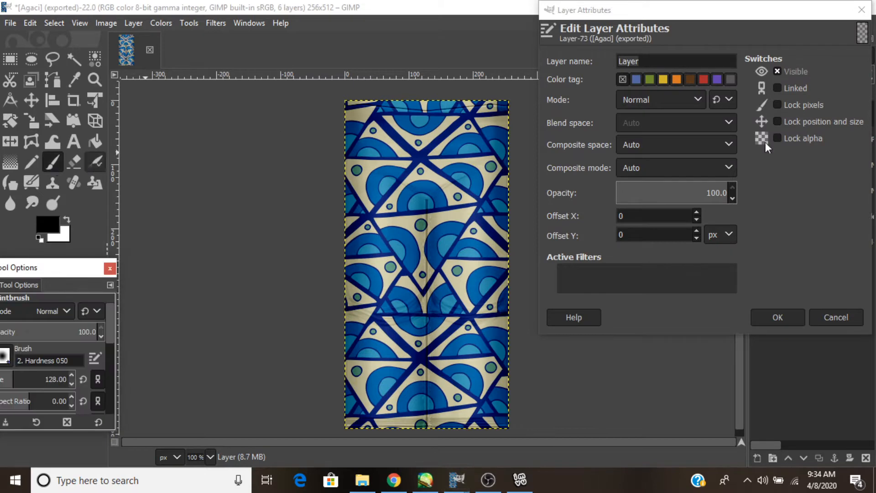
left_click(833, 314)
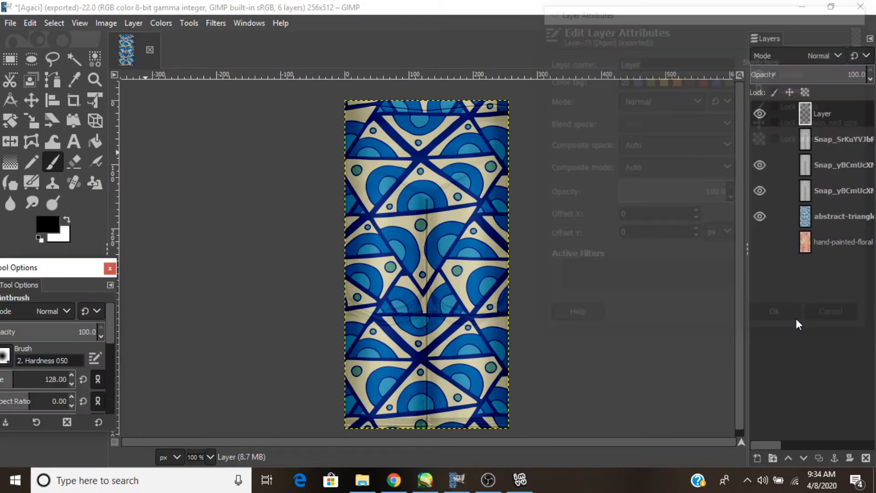
Bucket-fill the empty layer with light cyan 87fbff and move it beneath the leggings templates, directly above the abstract triangle layer.
key("shift+b")
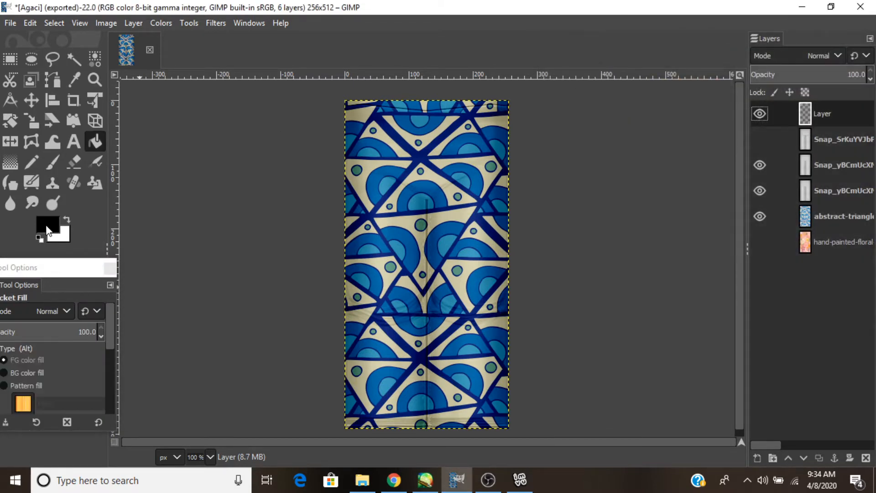
left_click(47, 226)
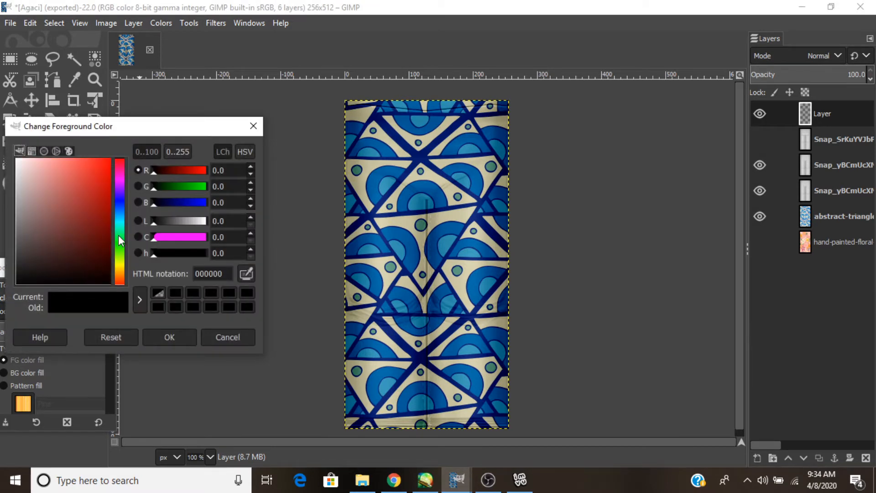
left_click(119, 221)
left_click(82, 160)
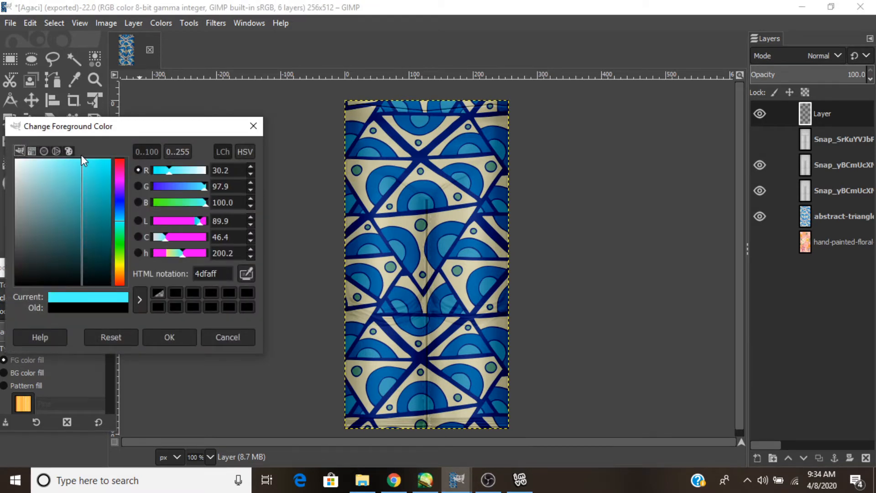
left_click_drag(82, 157, 60, 149)
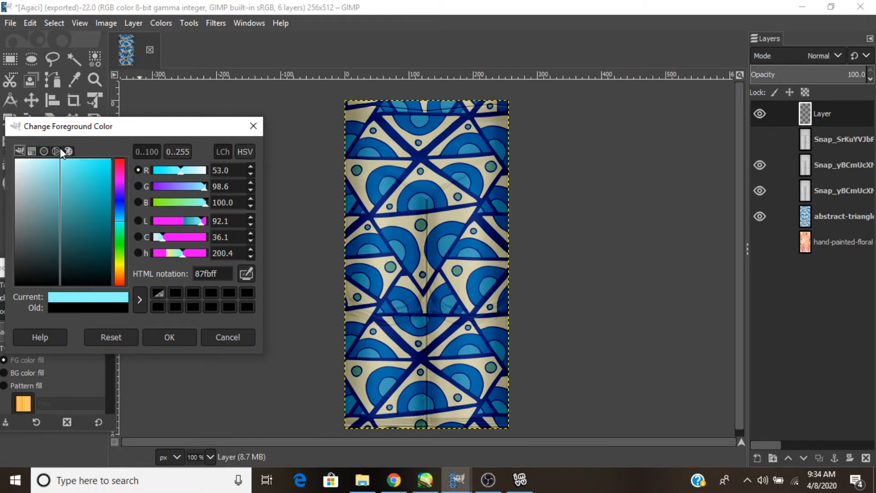
left_click(182, 340)
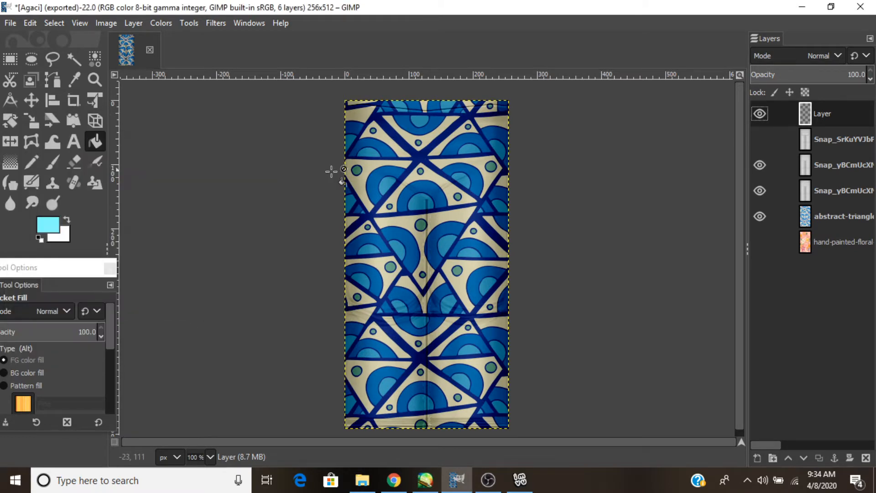
left_click(386, 188)
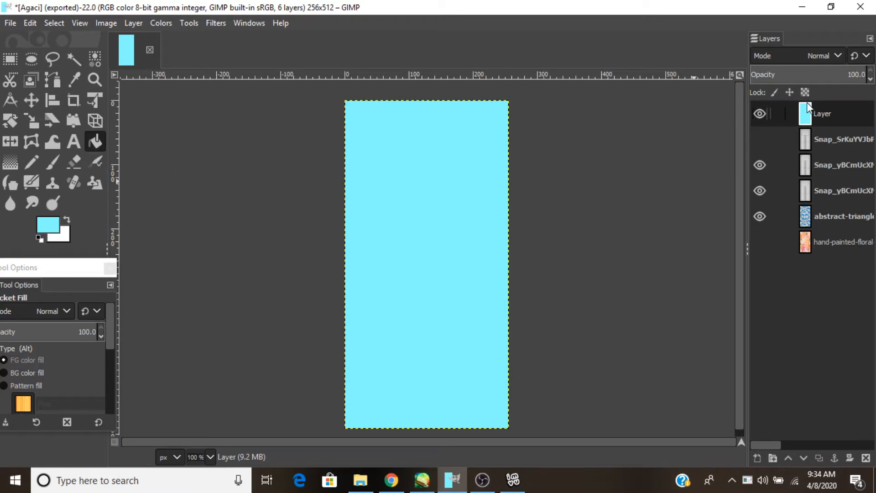
left_click_drag(808, 109, 807, 207)
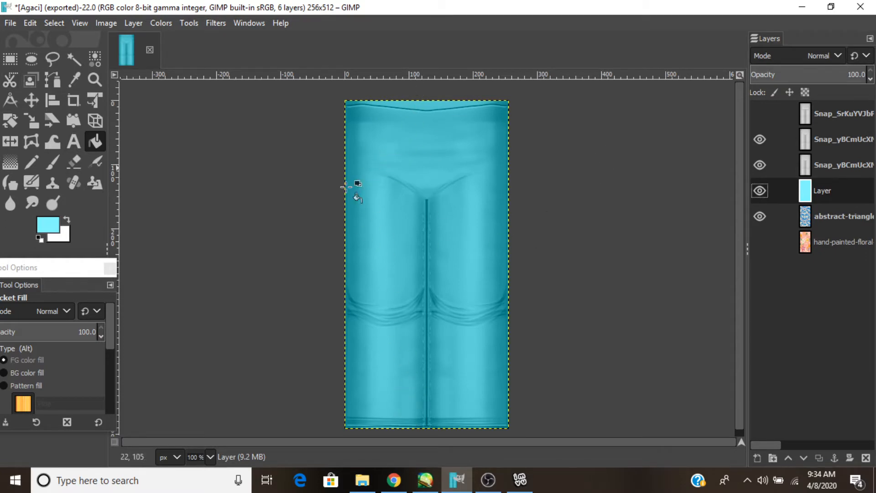
Try pink fb87ff, magenta b912bf and pale pink fcbffe as fill colors on the solid color layer.
left_click(49, 230)
left_click(119, 180)
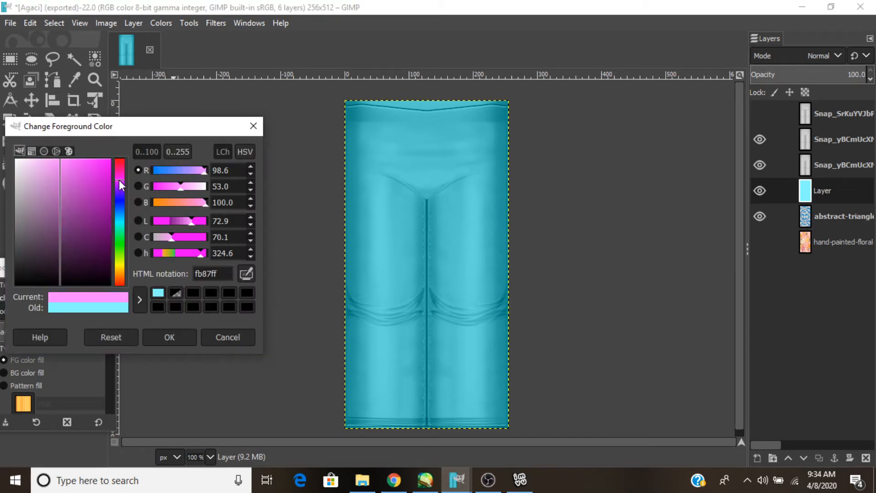
left_click(426, 233)
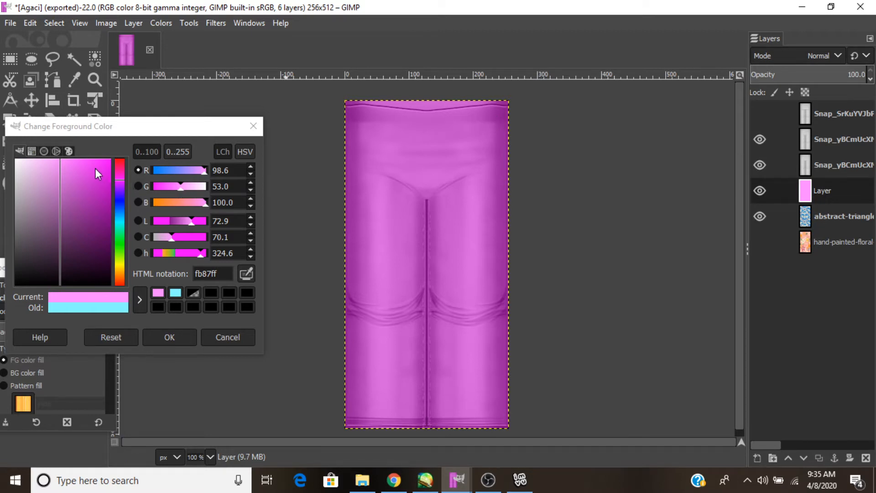
left_click_drag(95, 173, 101, 191)
left_click(349, 201)
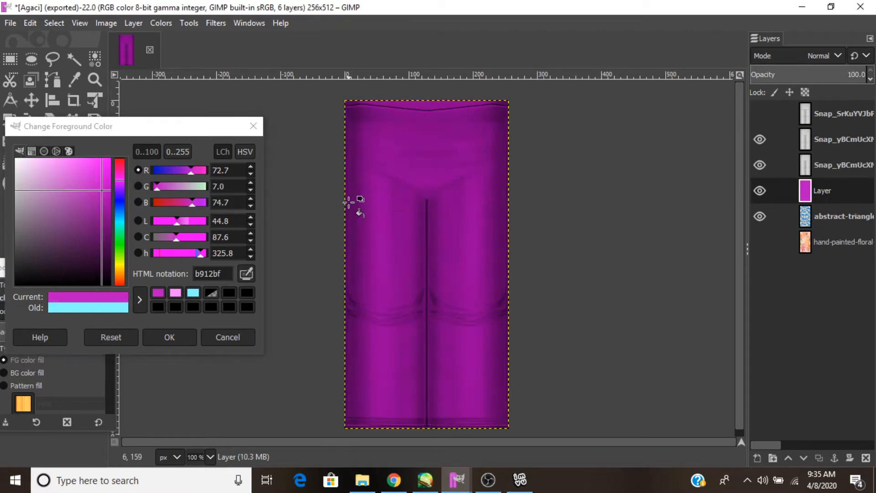
left_click_drag(42, 158, 39, 159)
left_click(413, 187)
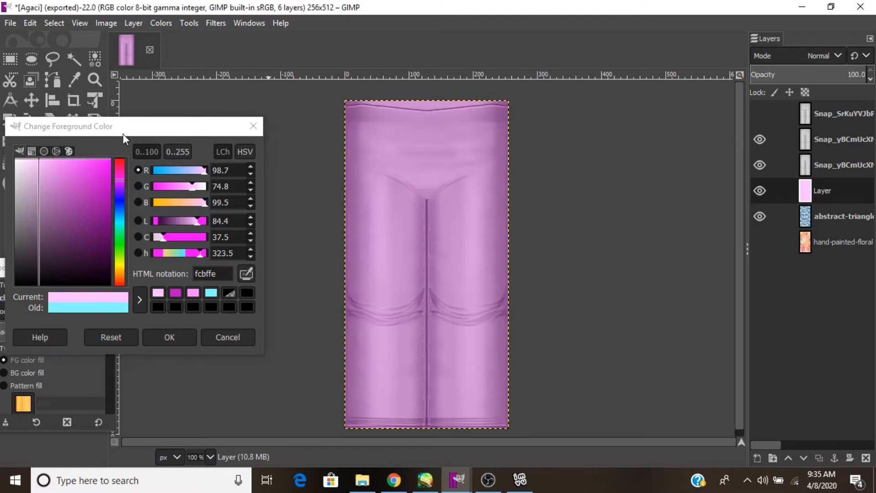
Try hot pink ff54a7, a lighter pink, deep pink e71d7f and dark raspberry aa2c69 as fills on the color layer.
left_click(52, 165)
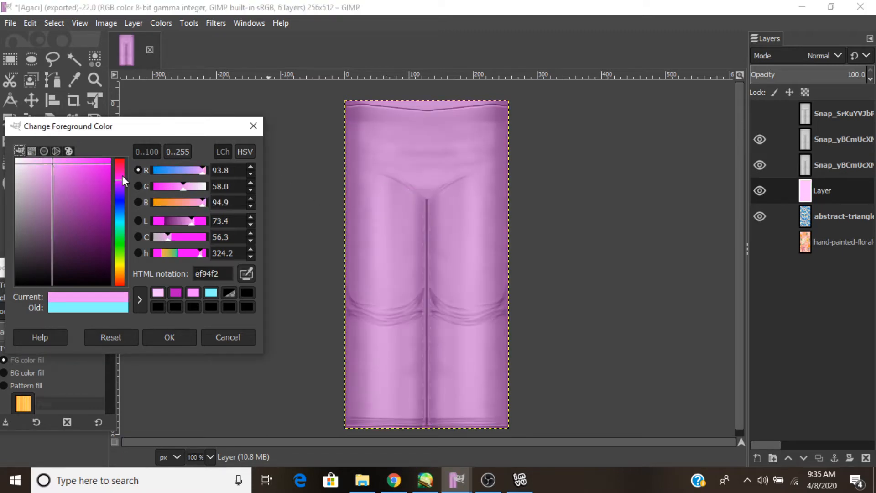
left_click_drag(122, 177, 120, 169)
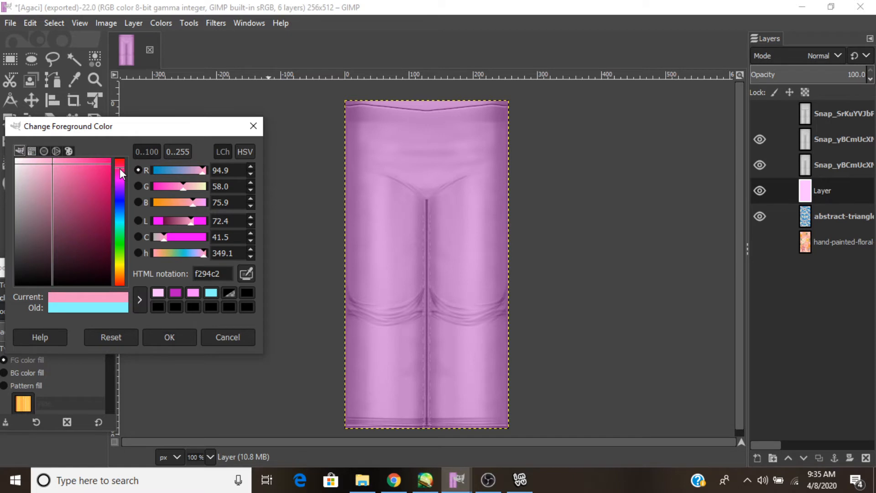
mouse_move(68, 161)
left_mouse_down()
mouse_move(73, 144)
mouse_move(80, 151)
left_mouse_up()
left_click(438, 220)
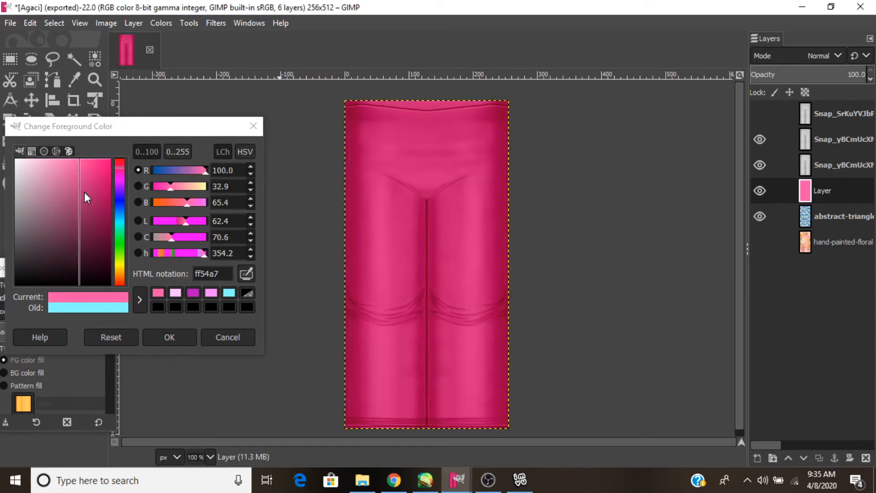
left_click(62, 160)
left_click(402, 212)
left_click(98, 169)
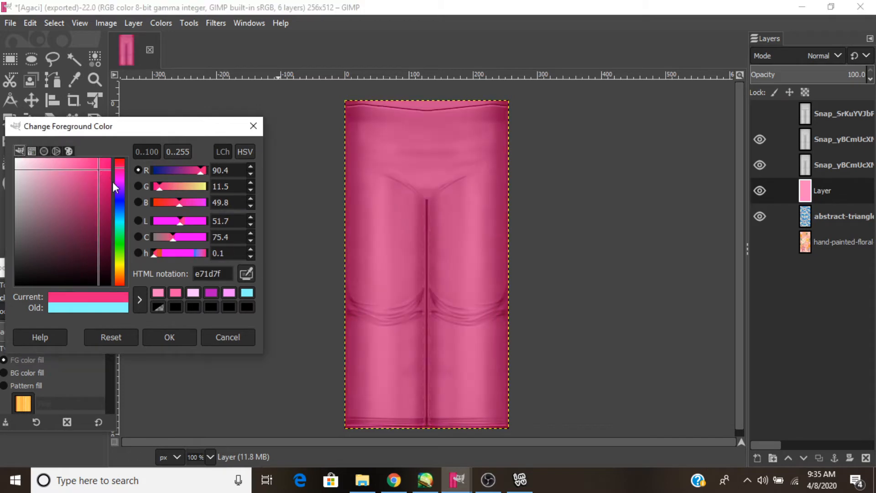
left_click(504, 284)
left_click(86, 199)
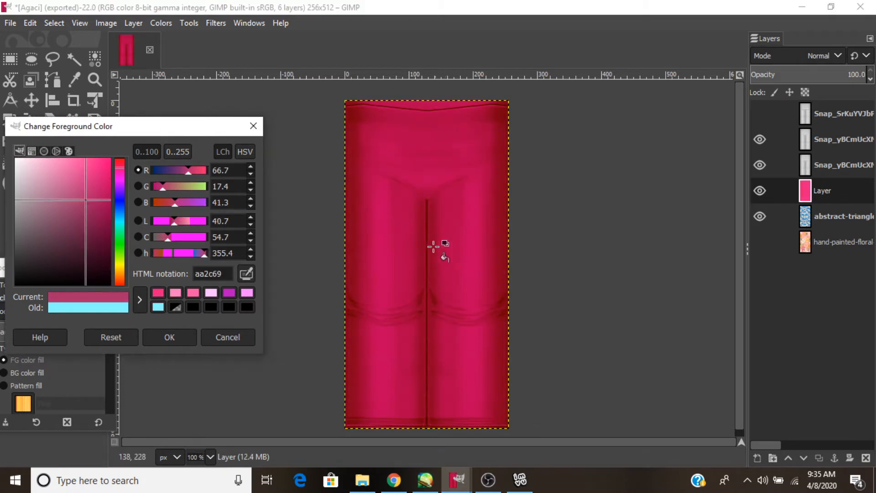
left_click(431, 246)
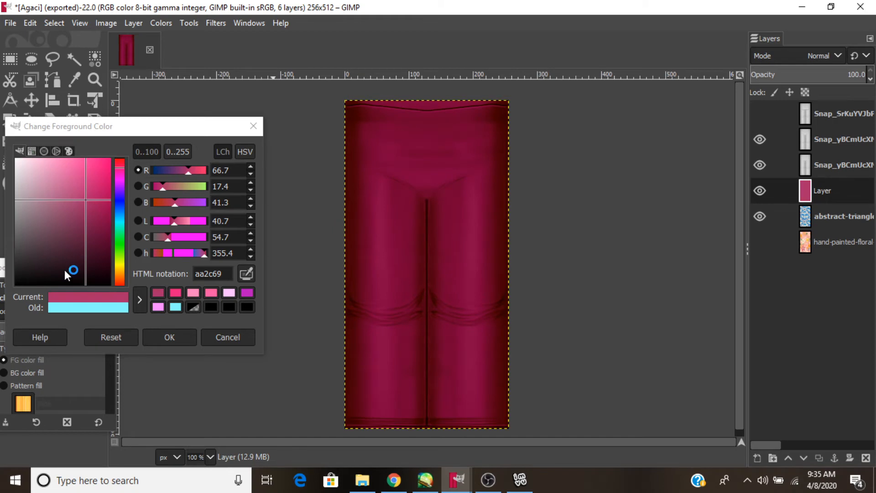
Try near-black 42363c, gray b8b8b8, light gray dbd4d7 and off-white f3e6ed as fills under the templates.
left_click(32, 253)
left_click(497, 366)
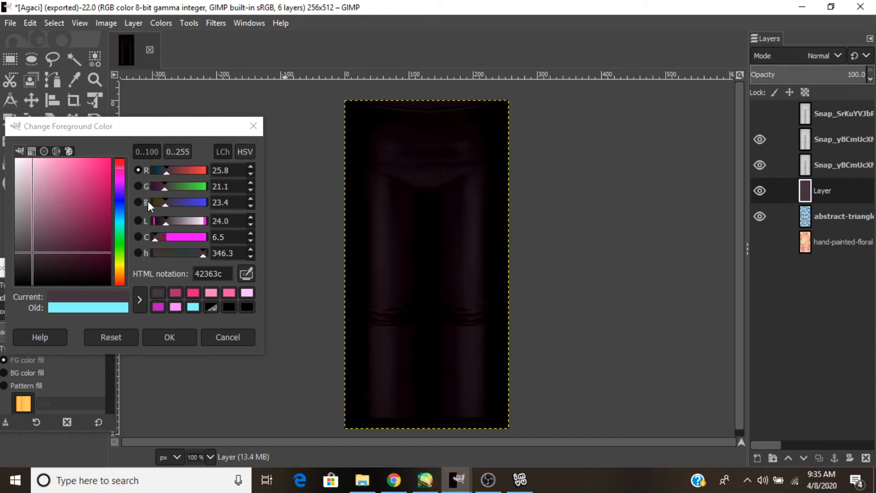
left_click(15, 194)
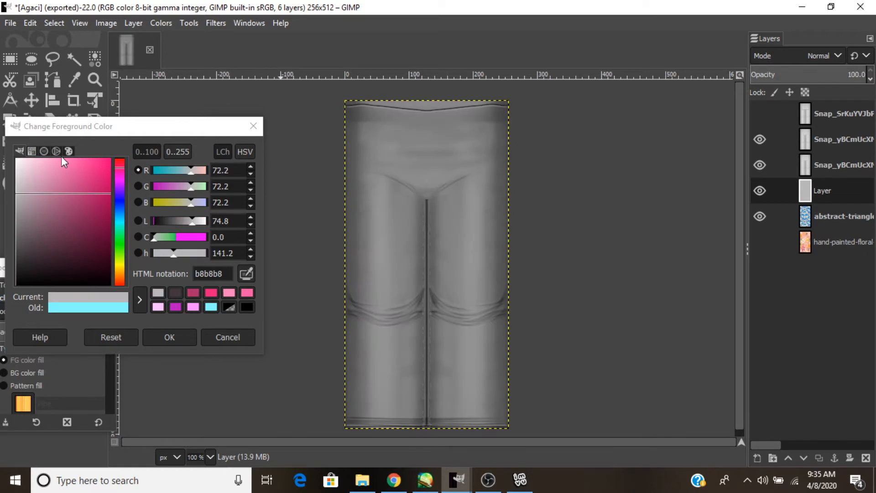
left_click(17, 176)
left_click(408, 185)
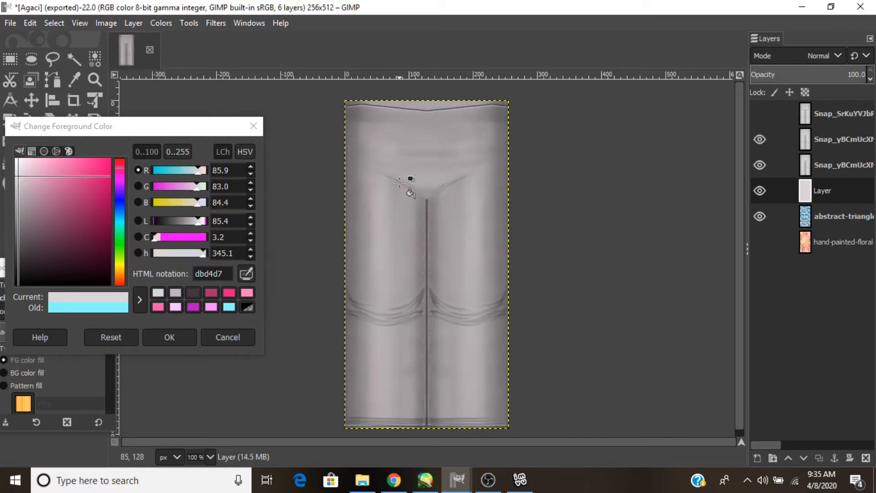
left_click(22, 164)
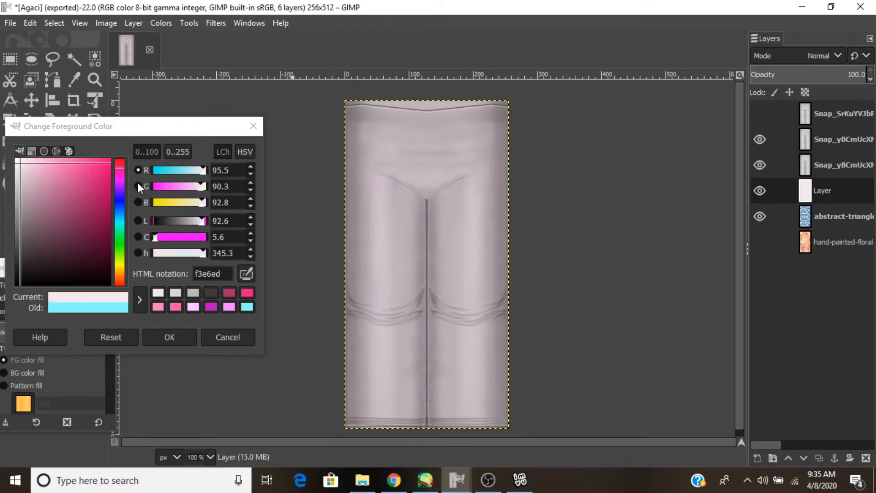
Try purple b67aff and then orange ff967a as the fill of the solid color layer.
left_click(120, 190)
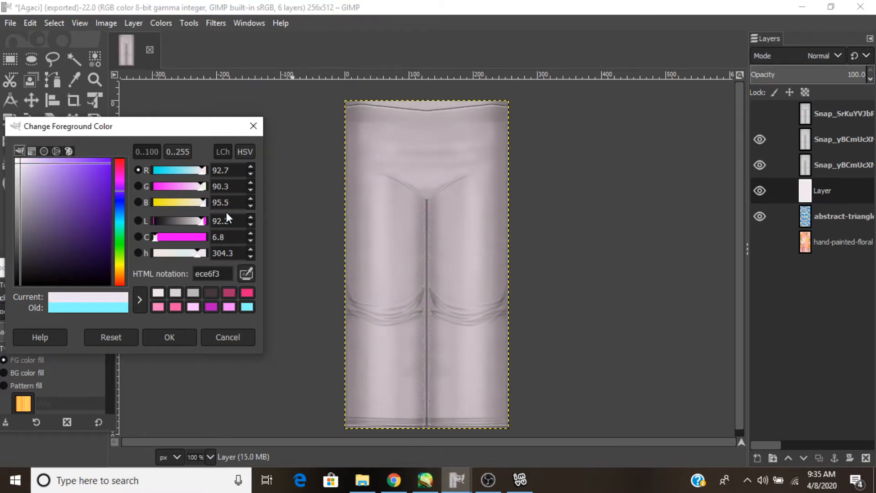
left_click(64, 161)
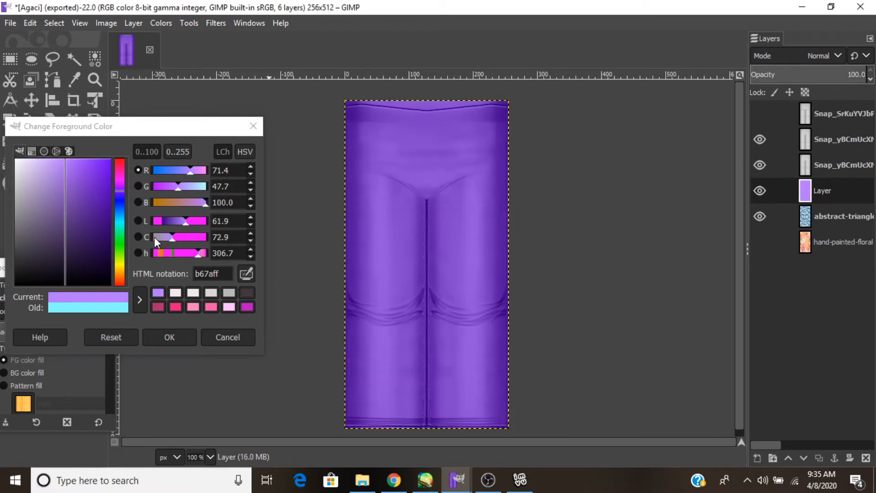
left_click(120, 250)
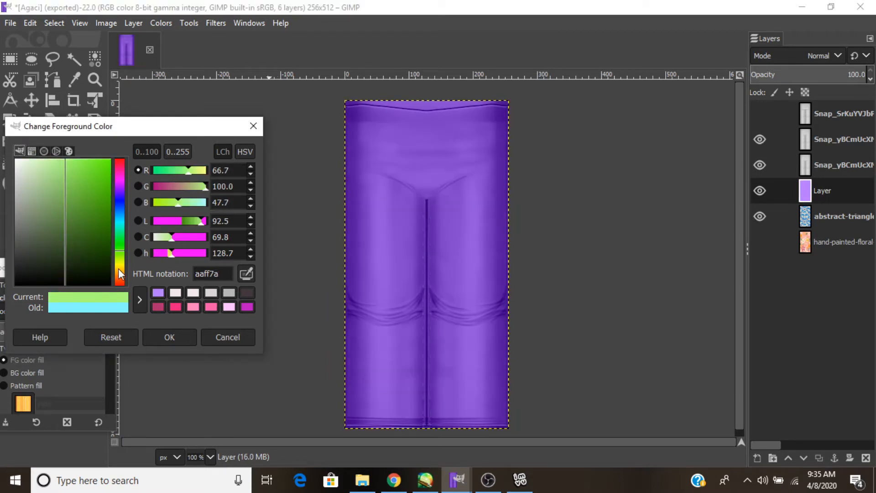
left_click(119, 283)
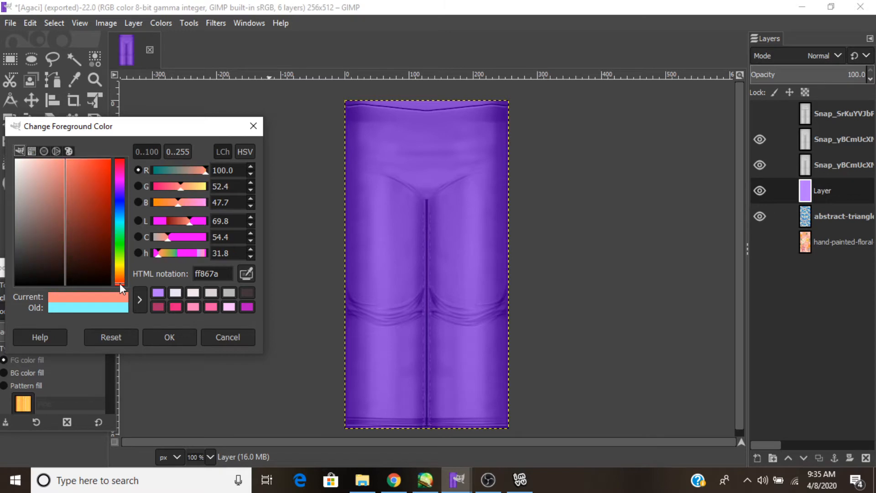
left_click(120, 280)
left_click(472, 202)
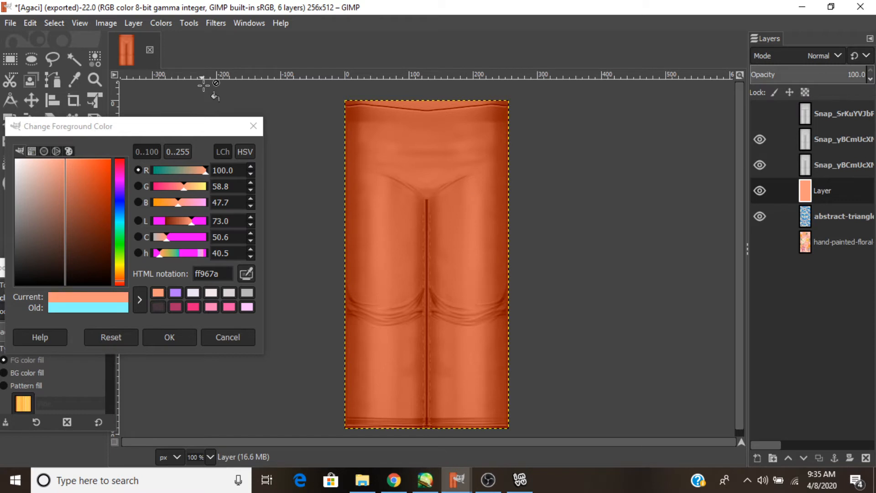
Try the lighter peach ffad97 on the color layer, then refill it with orange f9957a.
left_click(54, 161)
left_click(439, 204)
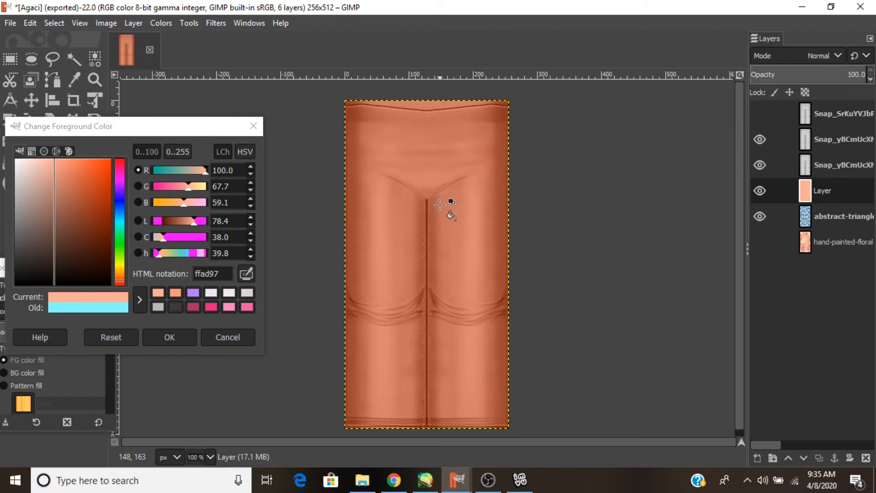
left_click(56, 163)
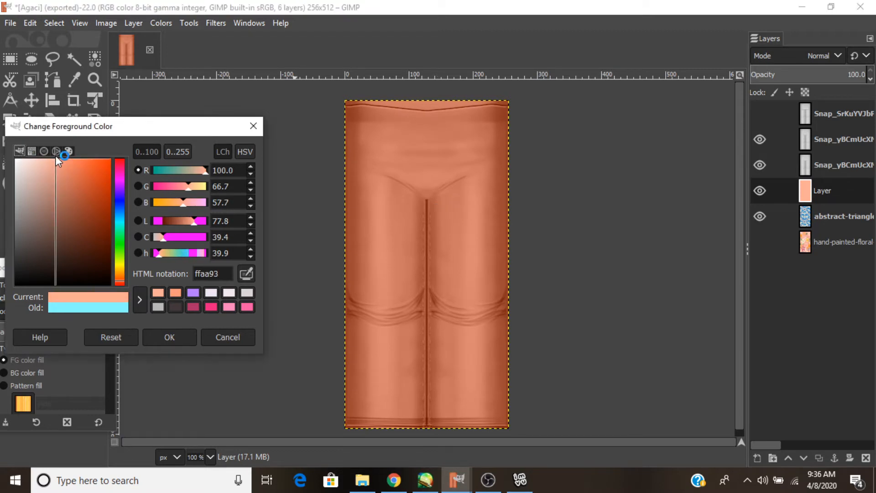
left_click_drag(56, 159, 61, 161)
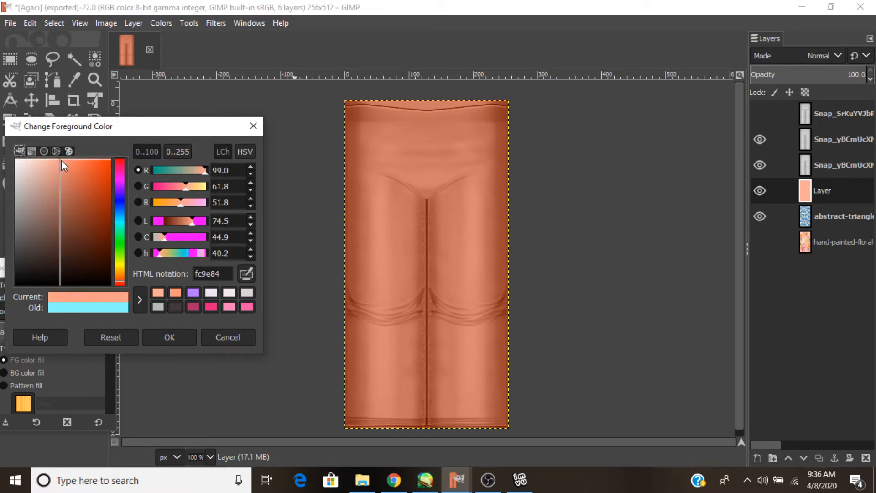
left_click(58, 195)
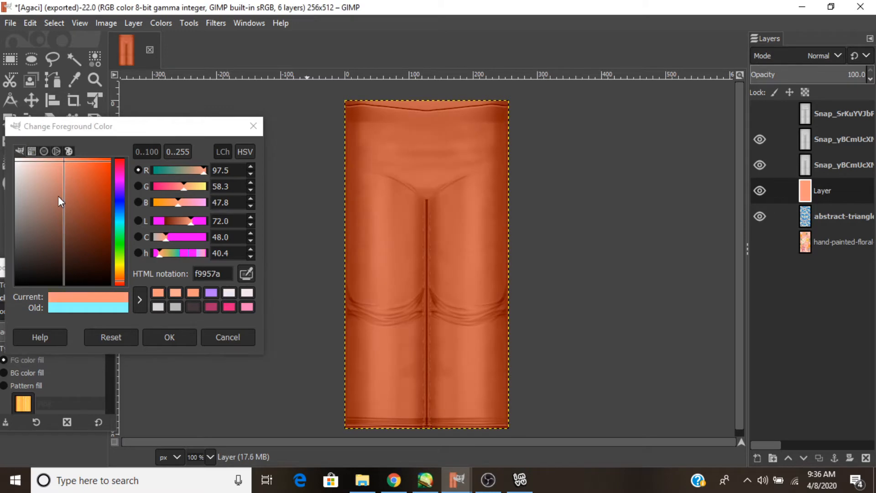
Try salmon f6a590 on the solid color layer, then refill it with brighter peach ffa289.
left_click(67, 158)
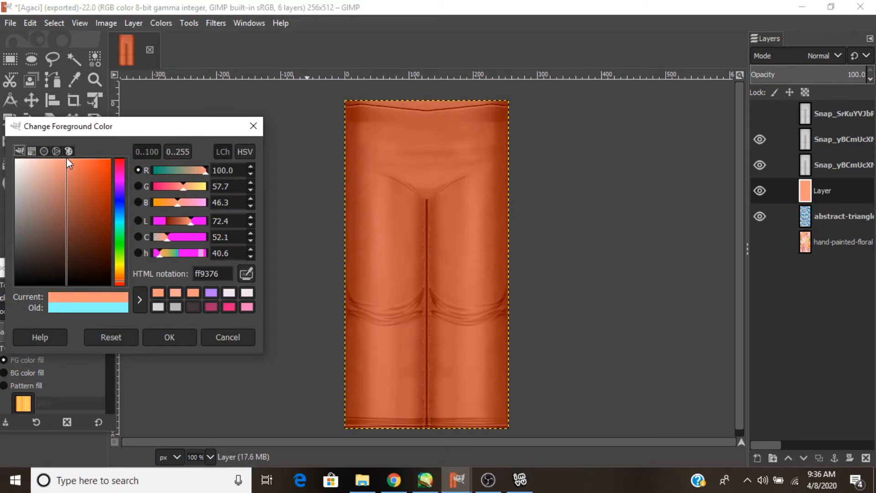
left_click_drag(66, 159, 55, 158)
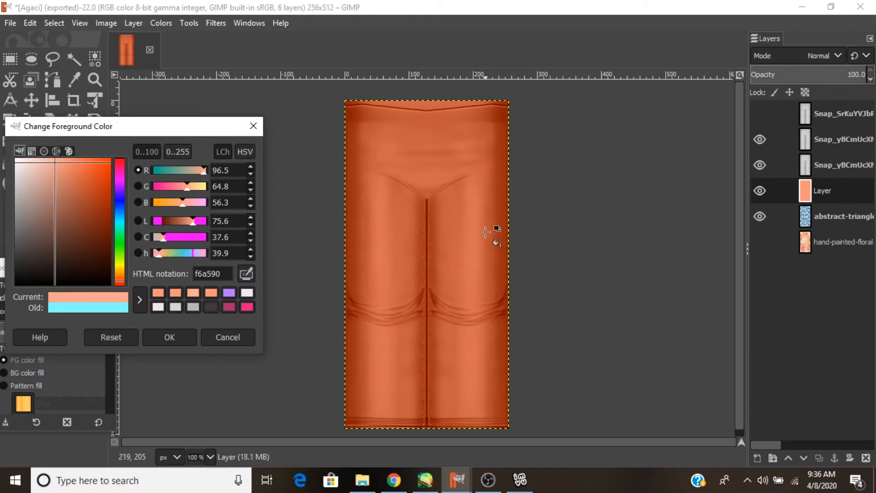
left_click(485, 232)
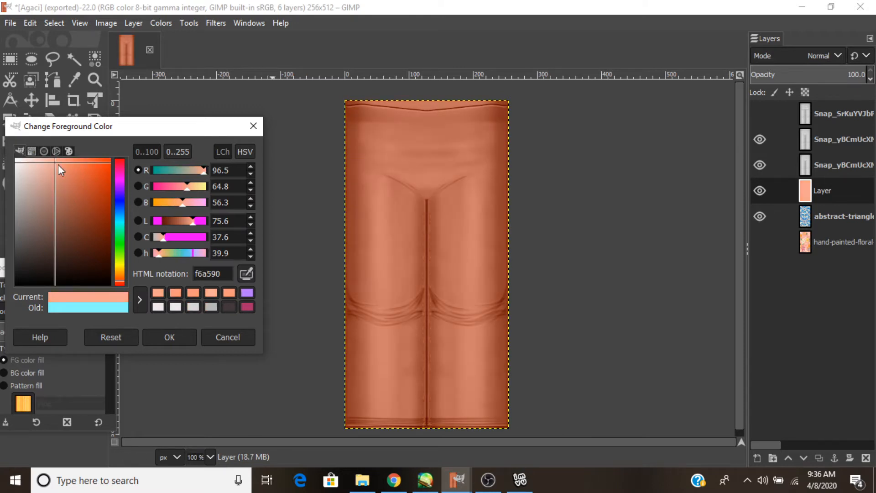
left_click(59, 163)
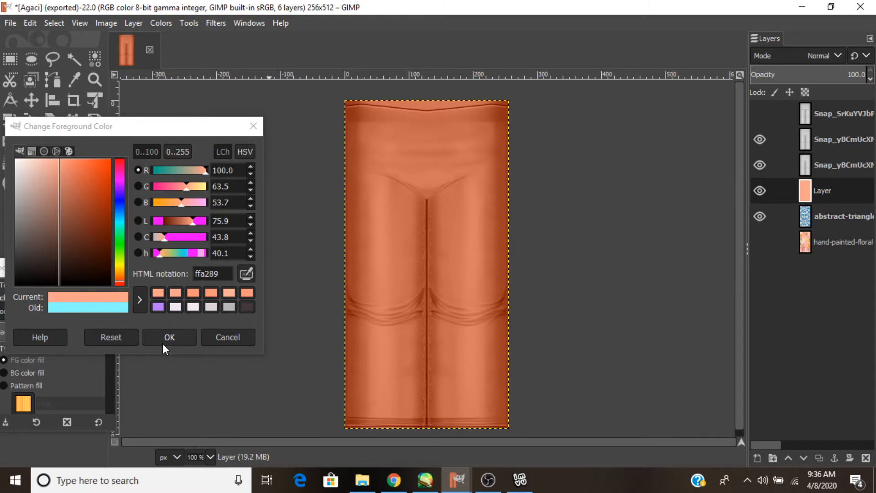
left_click(163, 343)
Try the Burn, Overlay and Soft light blend modes on the duplicate Snap_yBCmUcXMAh1612670325.jpg template layer.
left_click(806, 164)
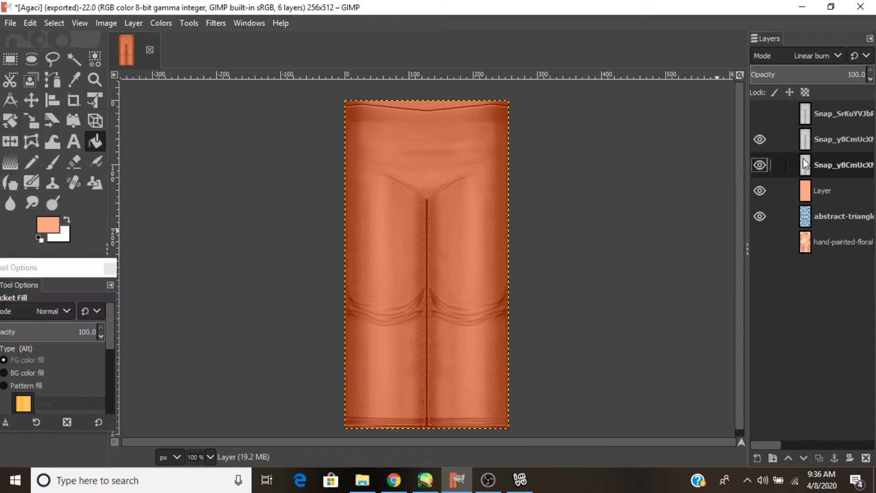
left_click(760, 140)
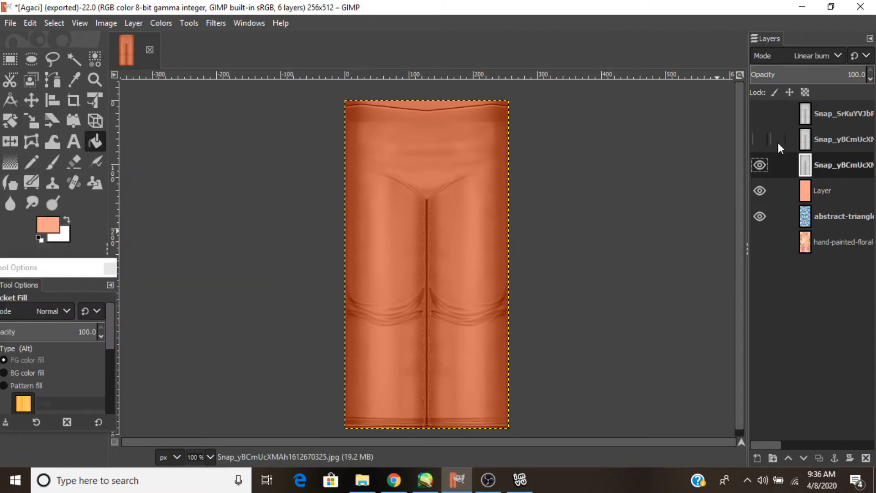
left_click(808, 56)
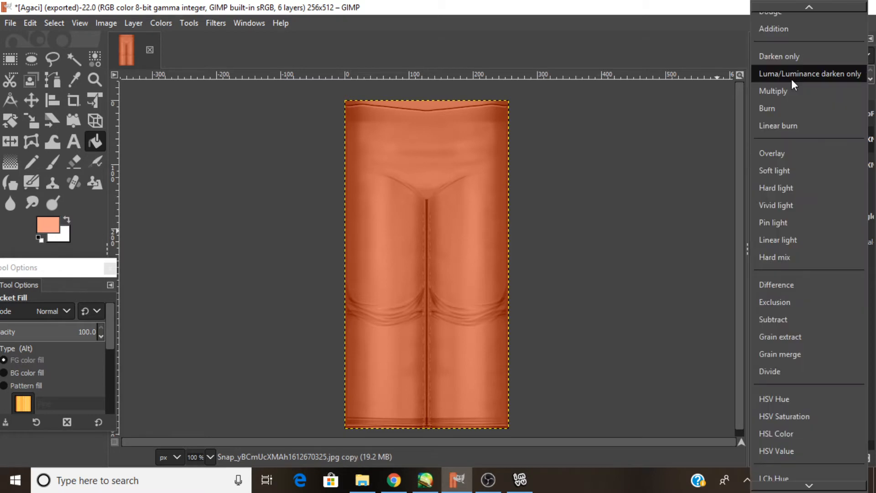
scroll(780, 84, "down", 2)
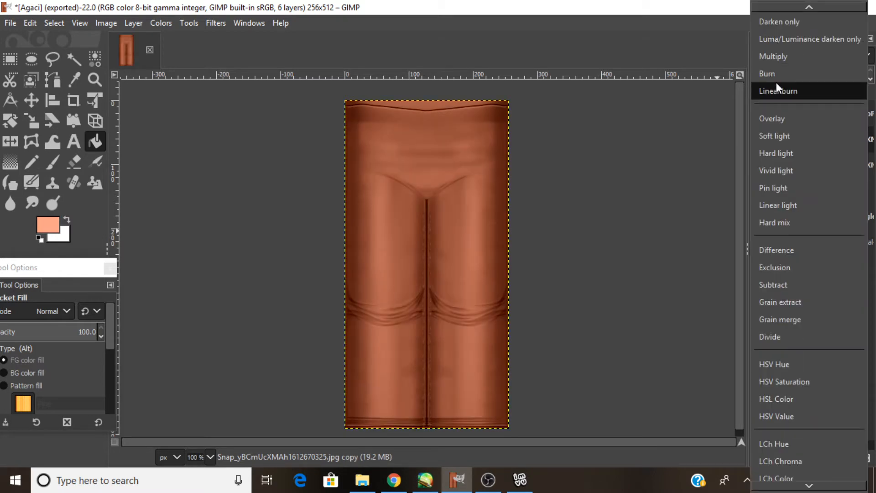
scroll(776, 87, "down", 2)
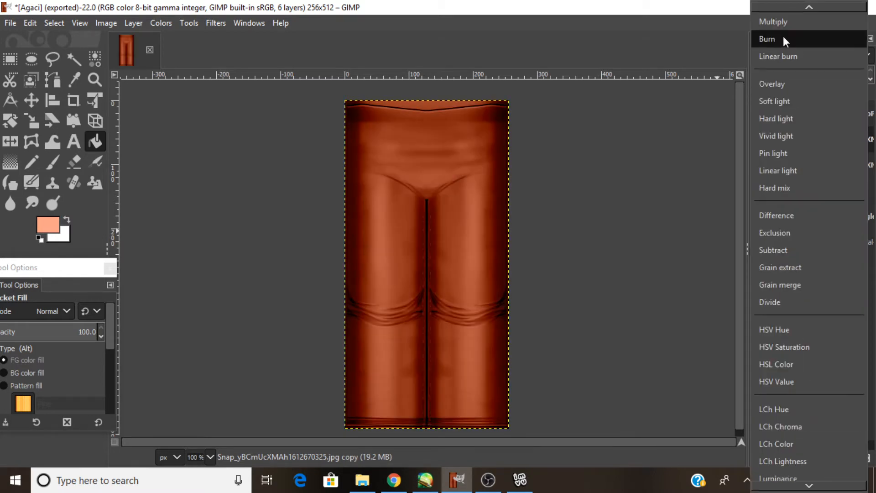
left_click(783, 37)
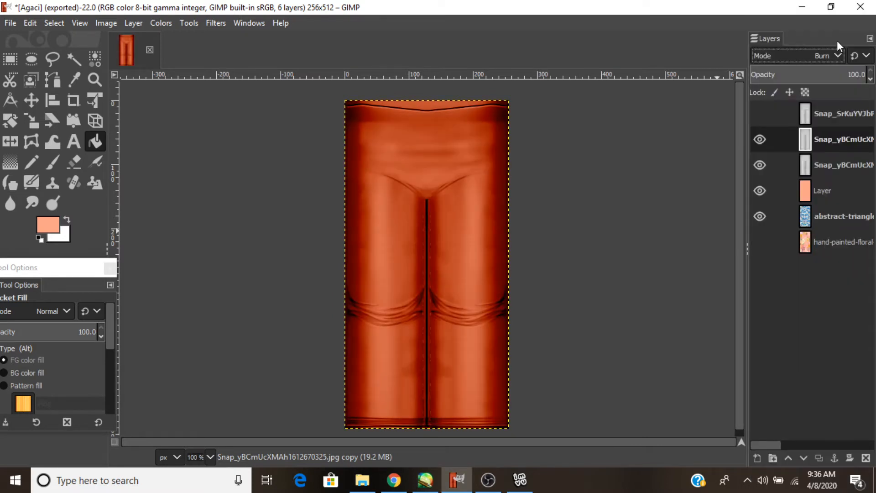
left_click(829, 56)
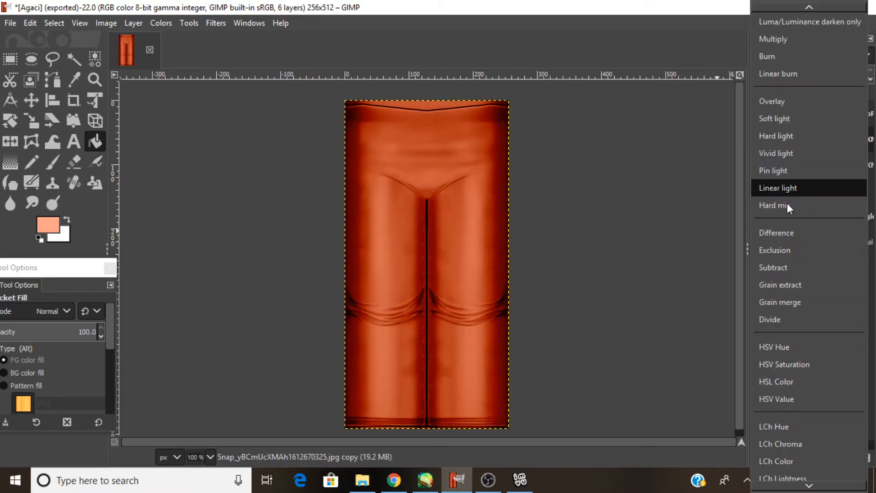
left_click(791, 102)
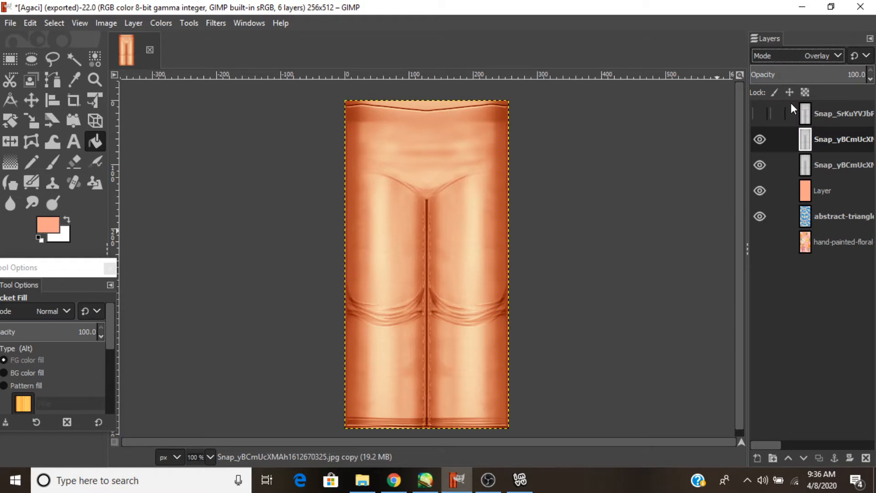
left_click(818, 56)
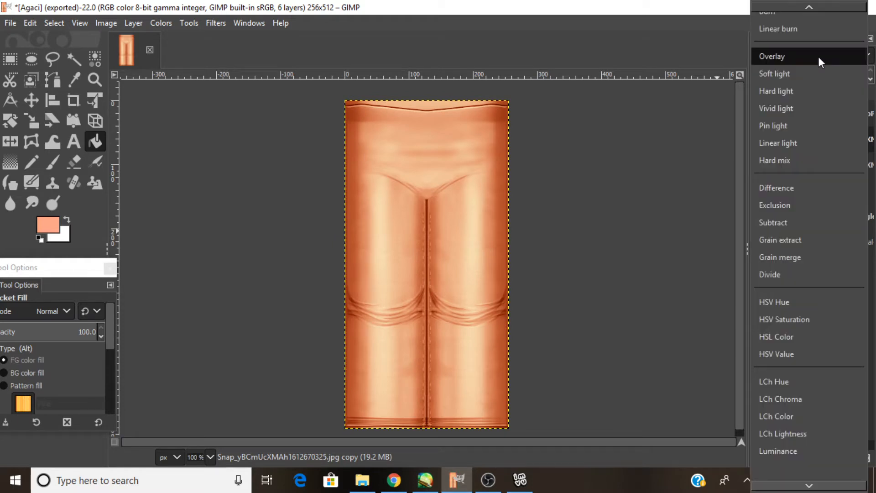
left_click(806, 74)
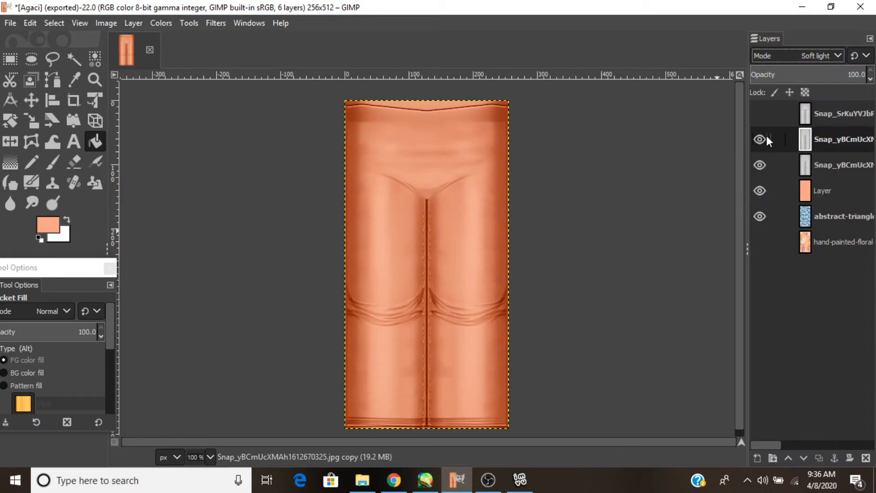
Compare the leggings with and without the duplicate template layer, and delete that duplicate.
left_click(767, 136)
left_click(759, 140)
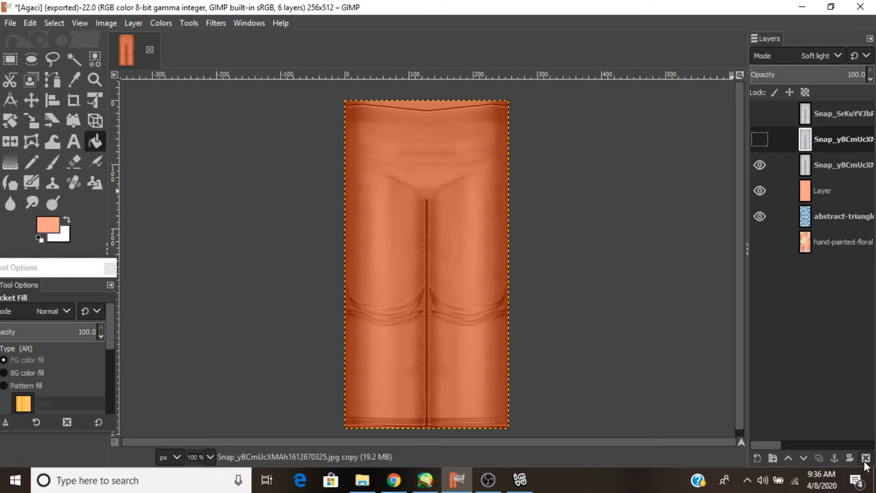
left_click(866, 458)
Export the orange leggings texture over Agaci.png and inspect it on the avatar in the IMVU editor.
left_click(10, 23)
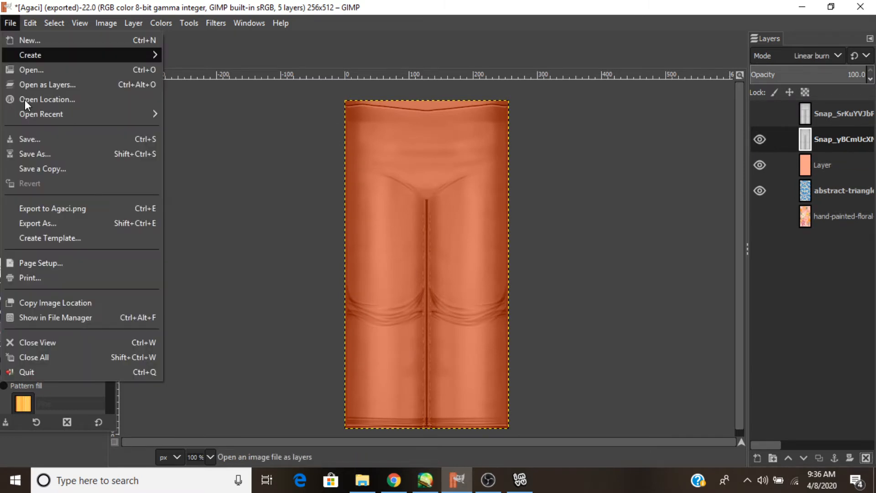
left_click(24, 100)
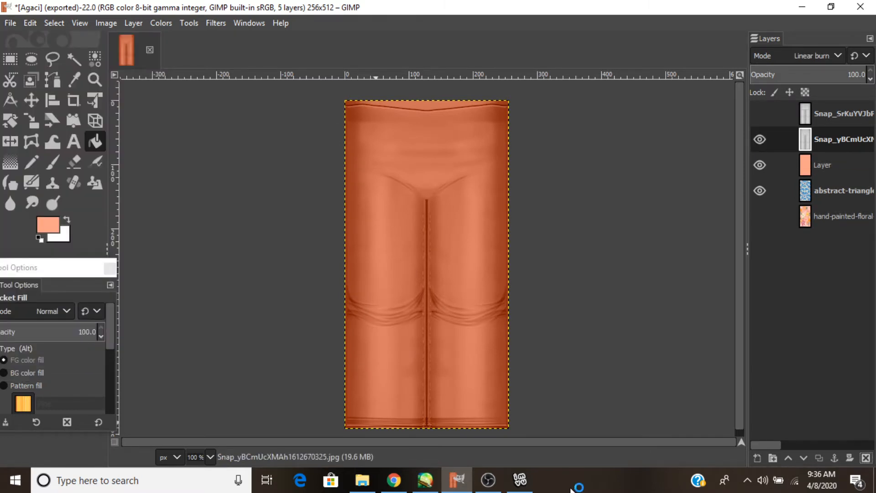
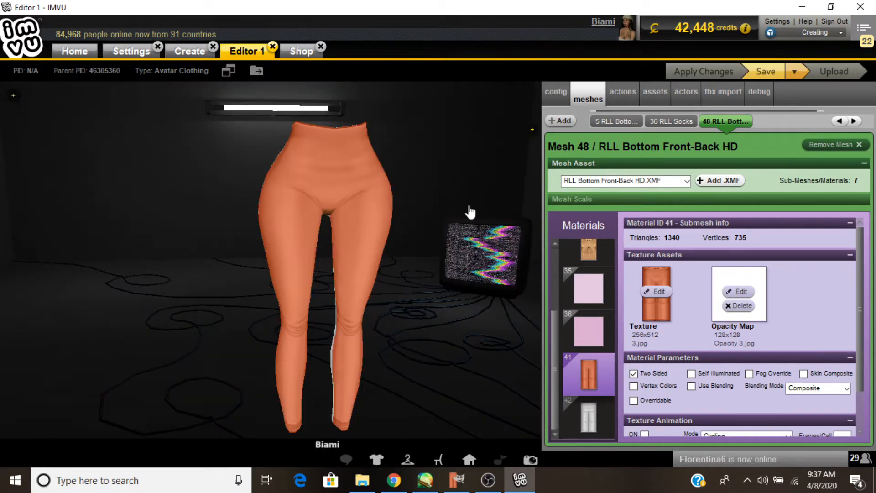
left_click_drag(471, 211, 144, 185)
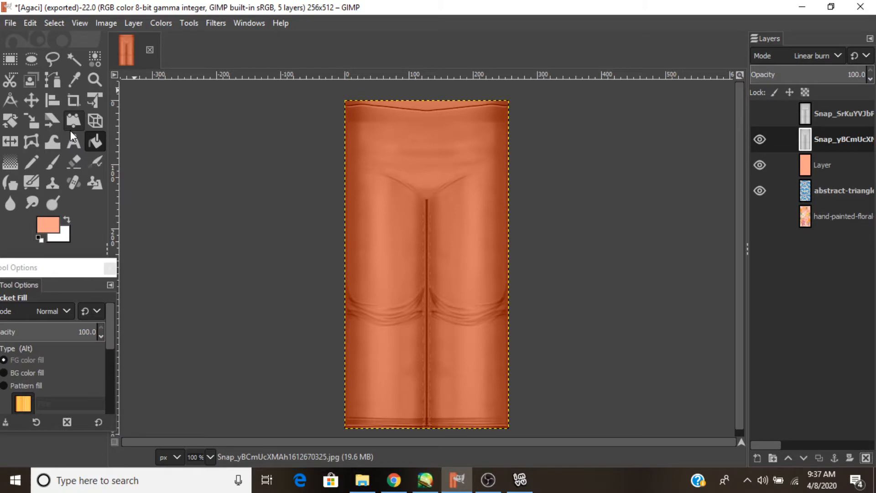
Try pale yellow fff9bc as the fill of the solid color layer in GIMP.
left_click(48, 225)
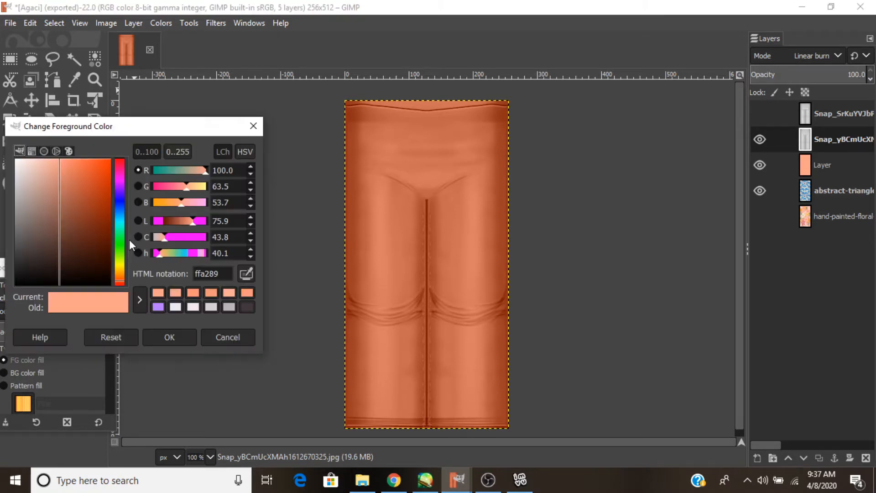
left_click(120, 267)
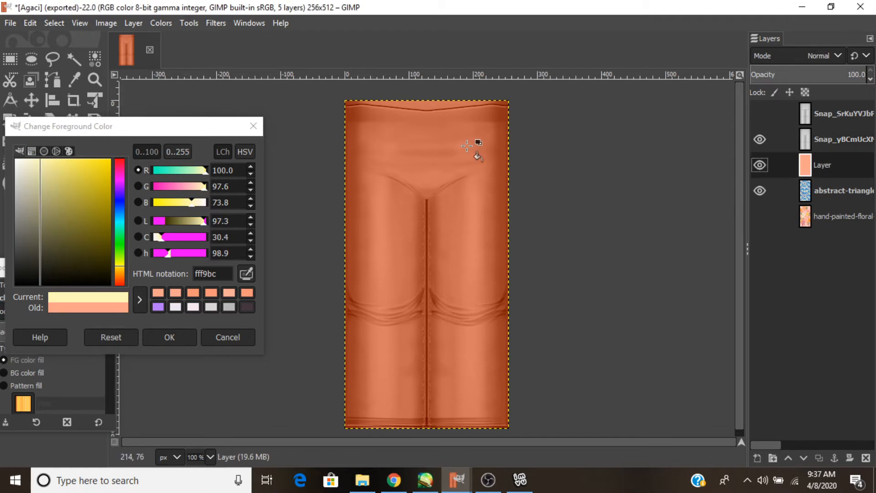
left_click(467, 146)
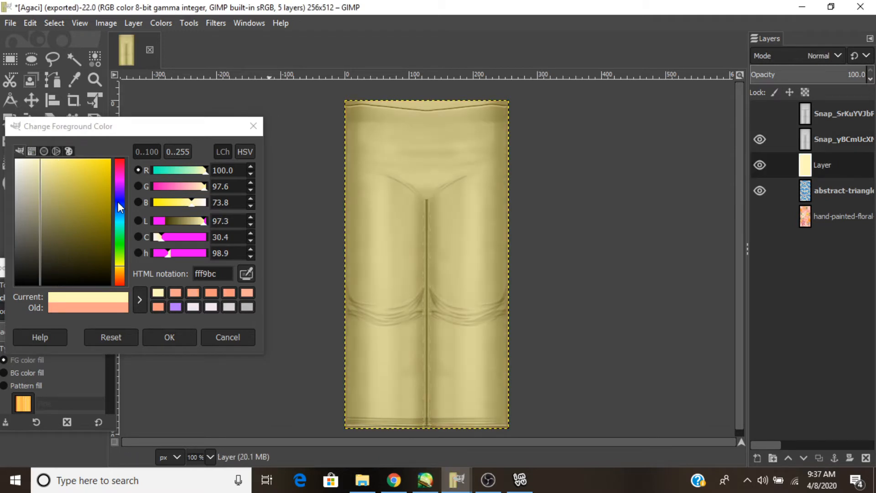
Try pink shades ffbcff, ff95ff, ffa8ff and ffa4ff on the solid color layer, and keep ff9cff as its fill.
left_click(119, 179)
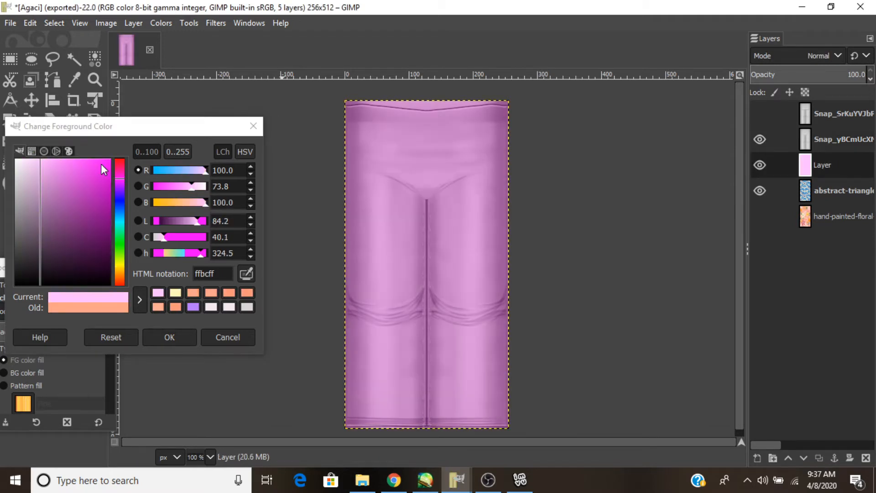
left_click(415, 153)
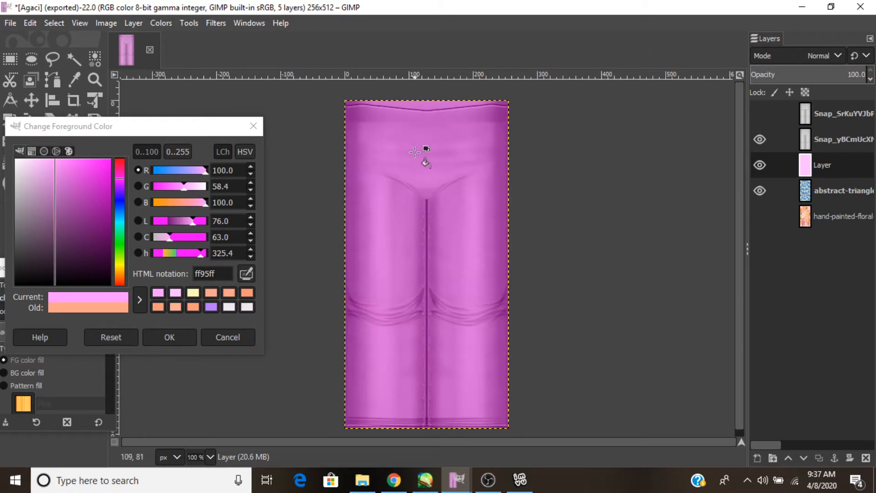
left_click(48, 157)
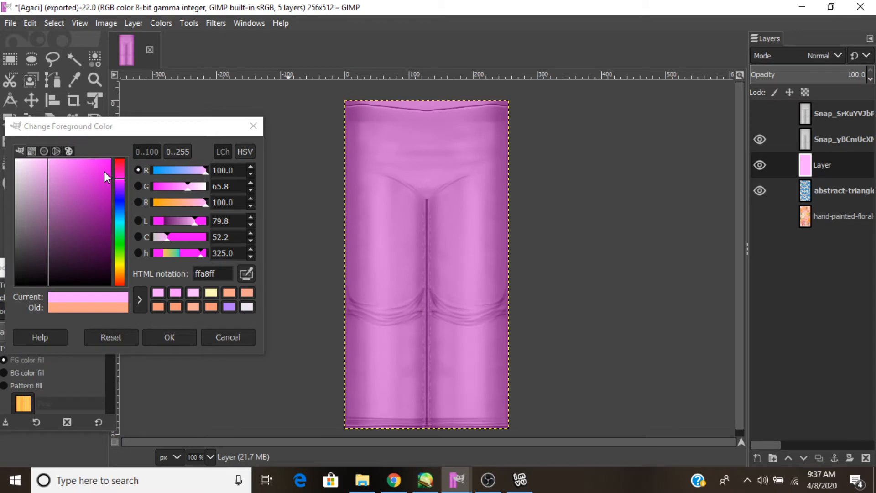
left_click(51, 156)
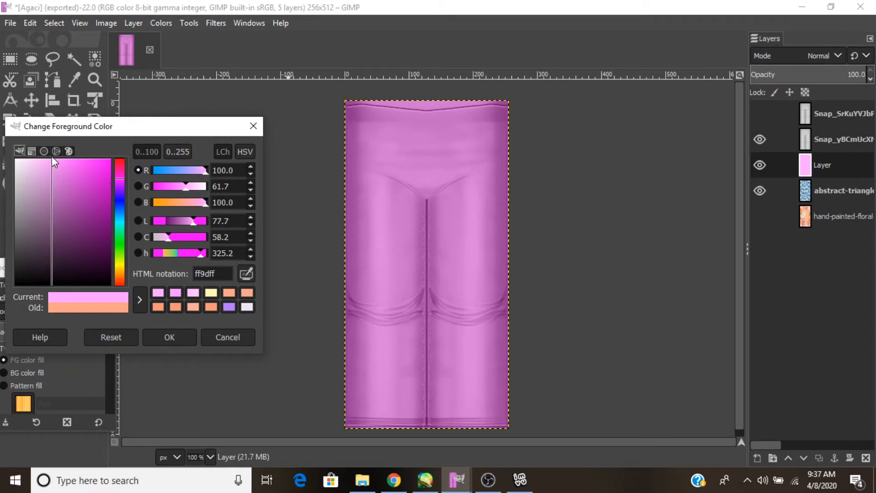
left_click(49, 158)
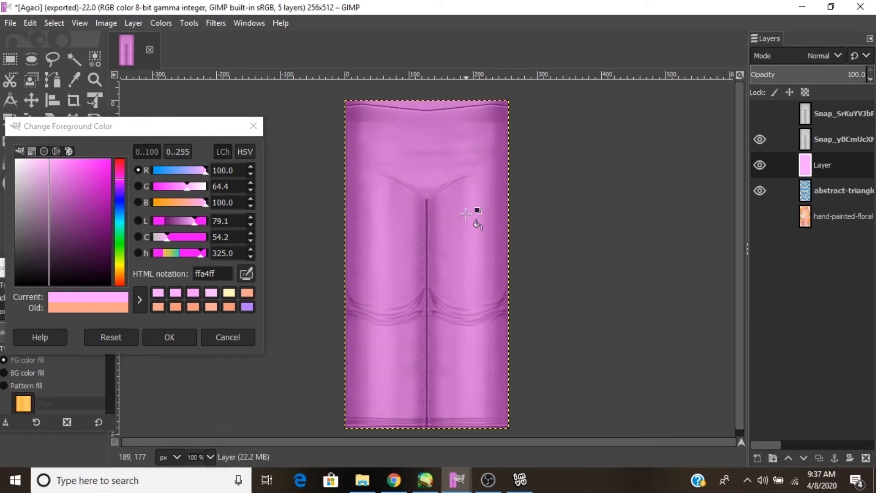
left_click(52, 158)
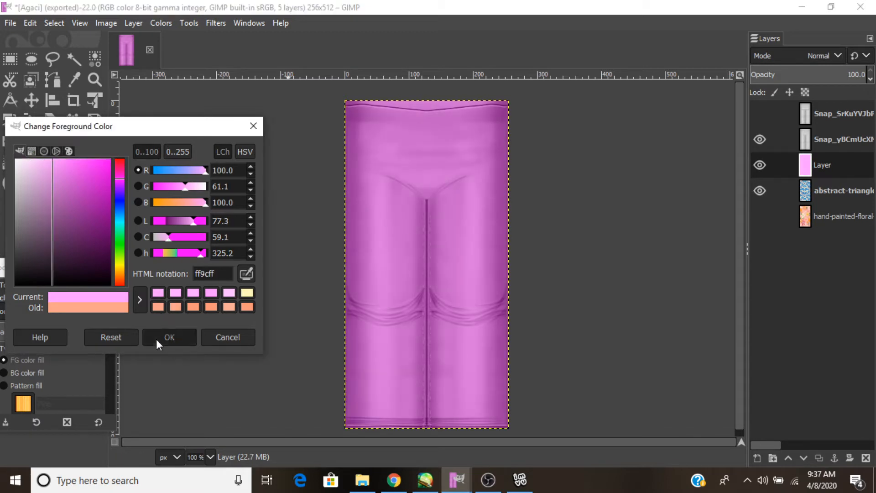
left_click(157, 338)
Export the pink texture over Agaci.png, load it as the material 41 texture in IMVU and inspect the leggings.
left_click(10, 23)
left_click(59, 206)
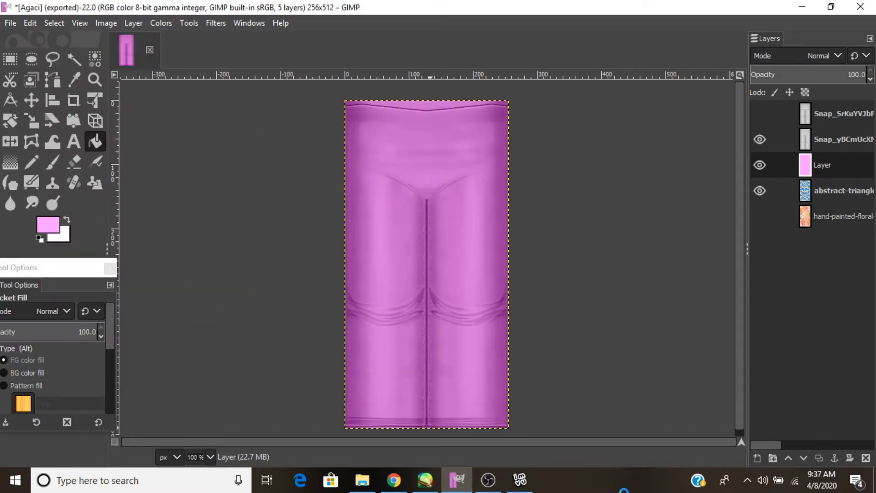
left_click(517, 482)
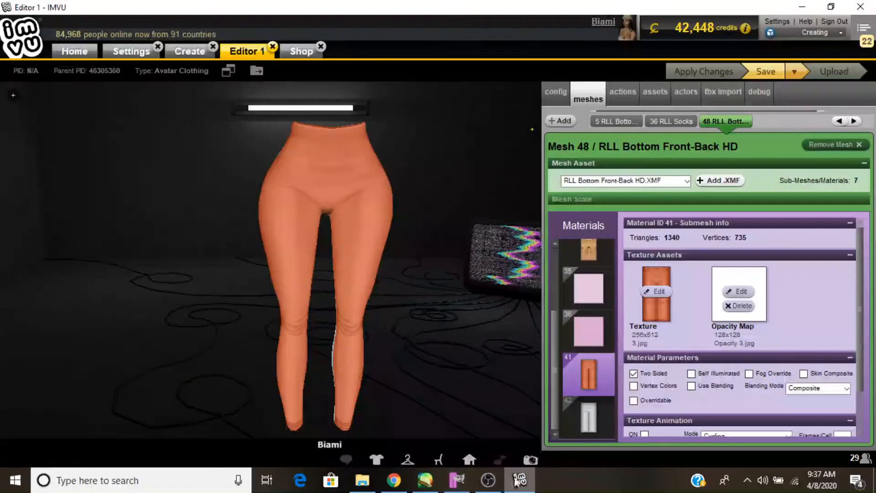
left_click(648, 301)
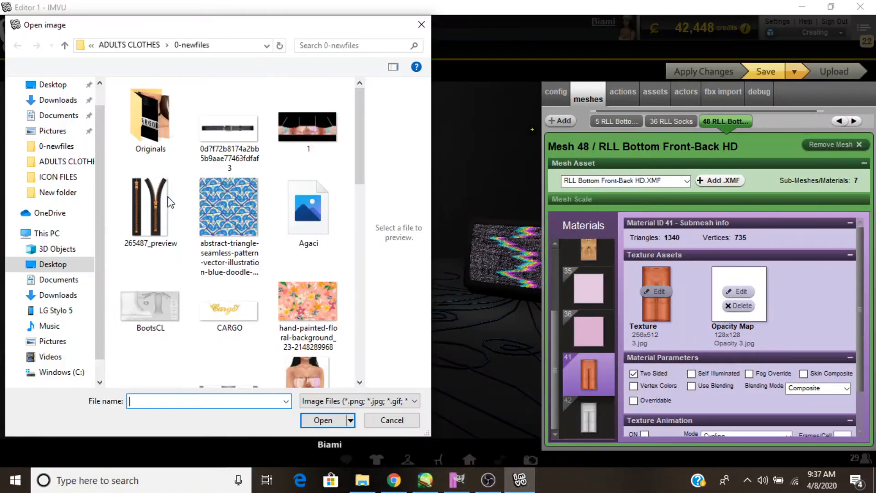
double_click(308, 209)
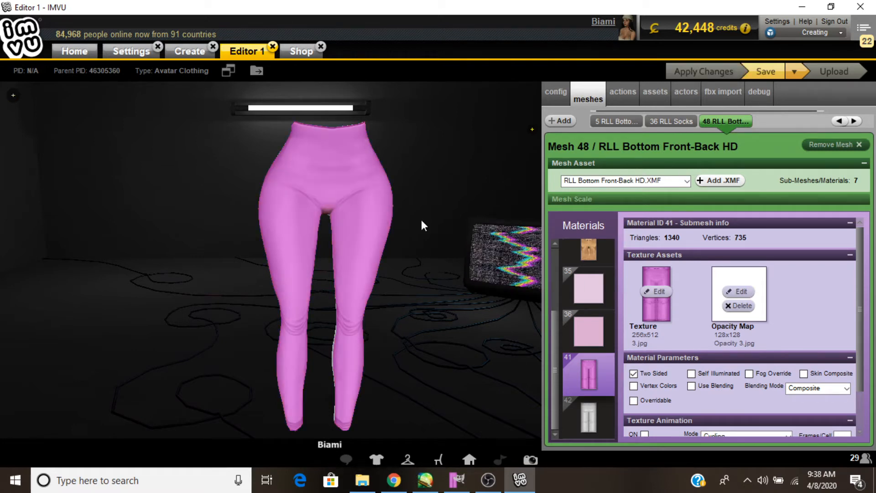
left_click_drag(421, 220, 402, 310)
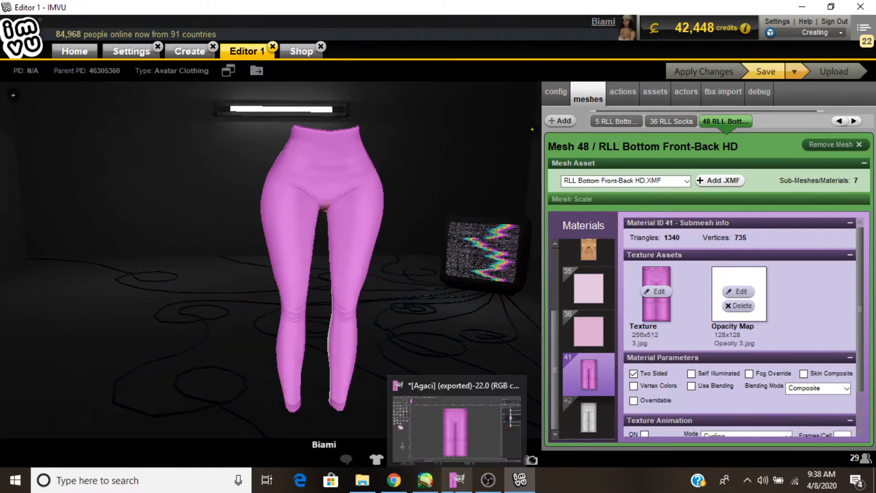
Back in GIMP, swap the visible template for Snap_SrKuYVJbPW2008314114.jpg and blend it over the pink layer with Linear burn.
left_click(454, 490)
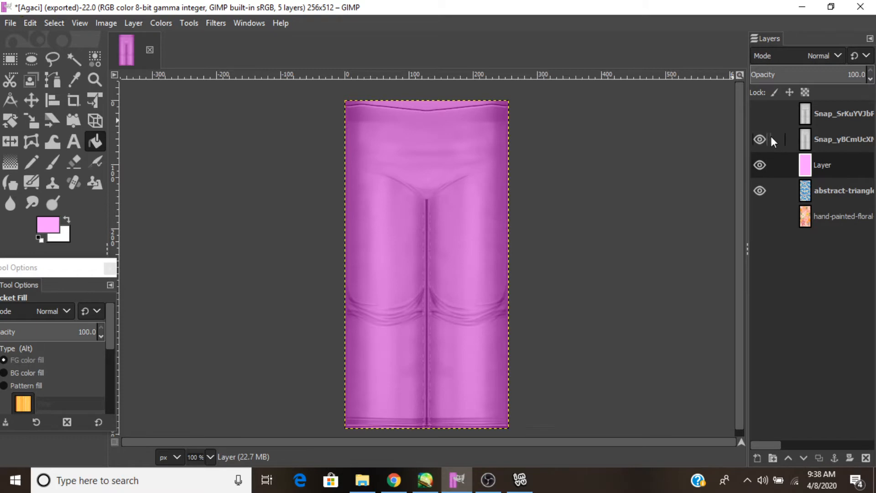
left_click(759, 113)
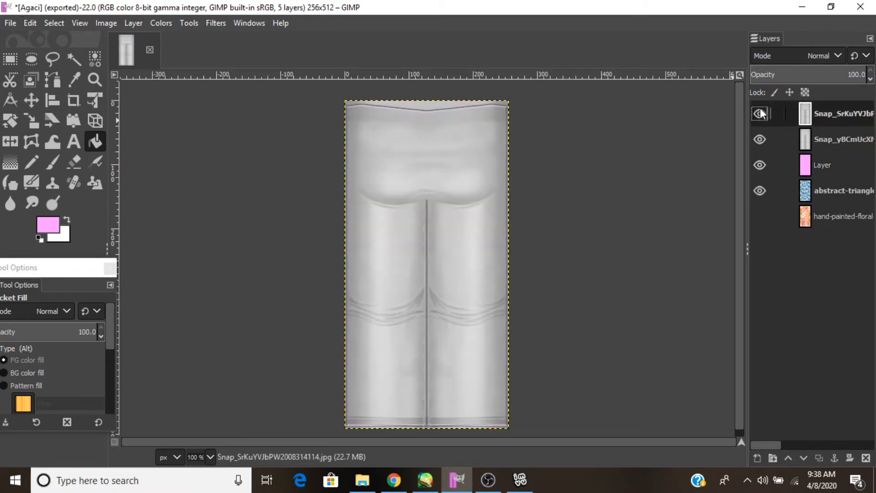
left_click(760, 139)
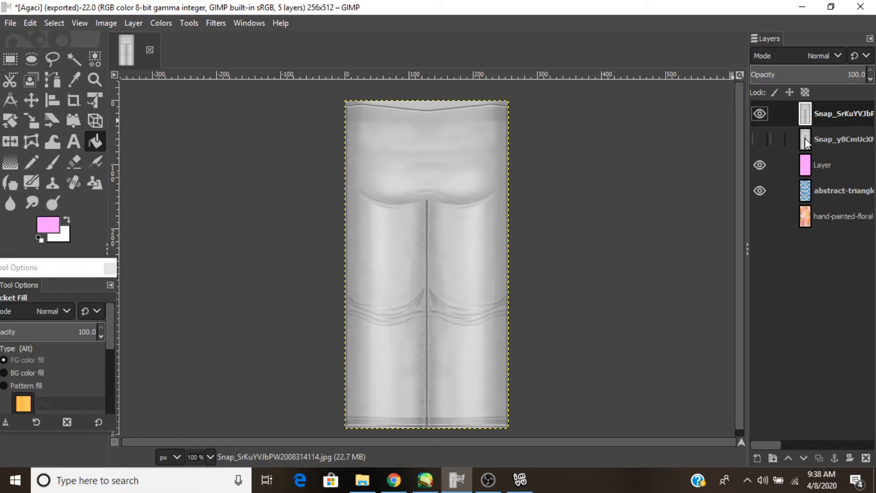
left_click(839, 55)
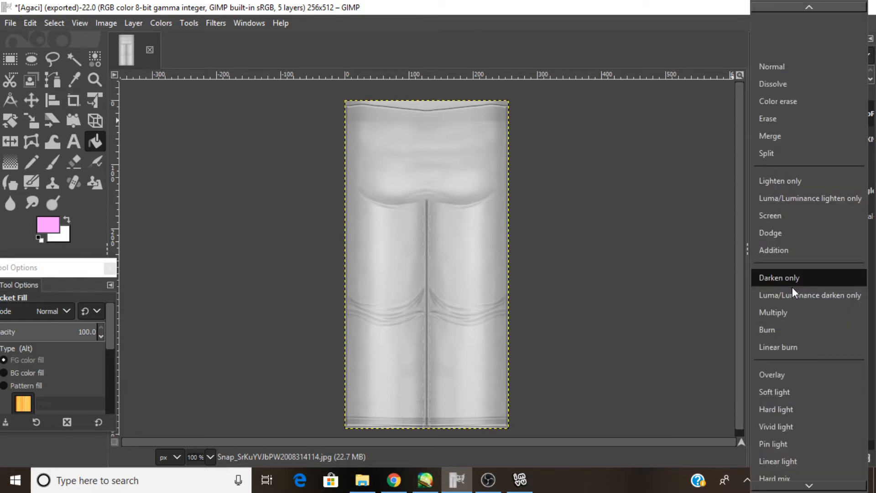
left_click(778, 347)
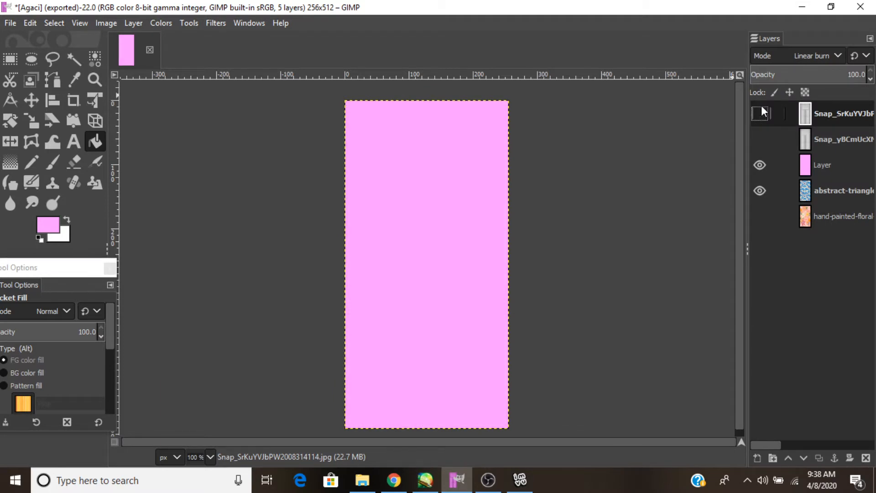
left_click(761, 112)
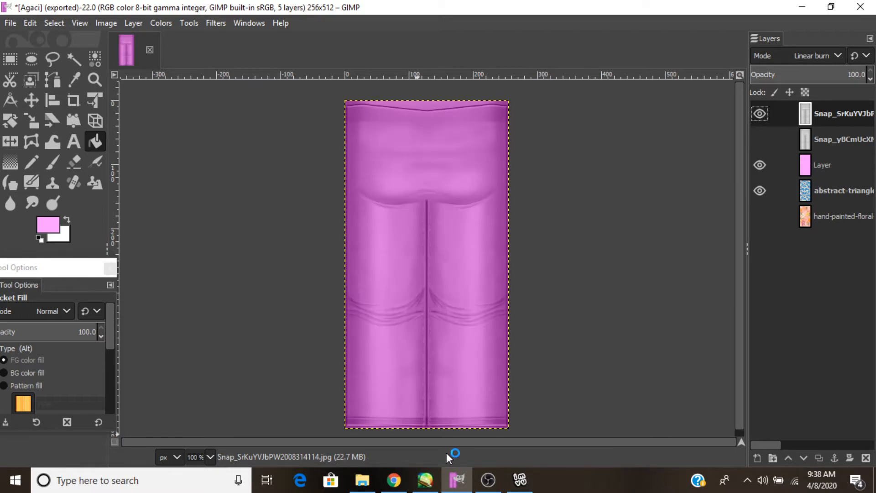
left_click(494, 489)
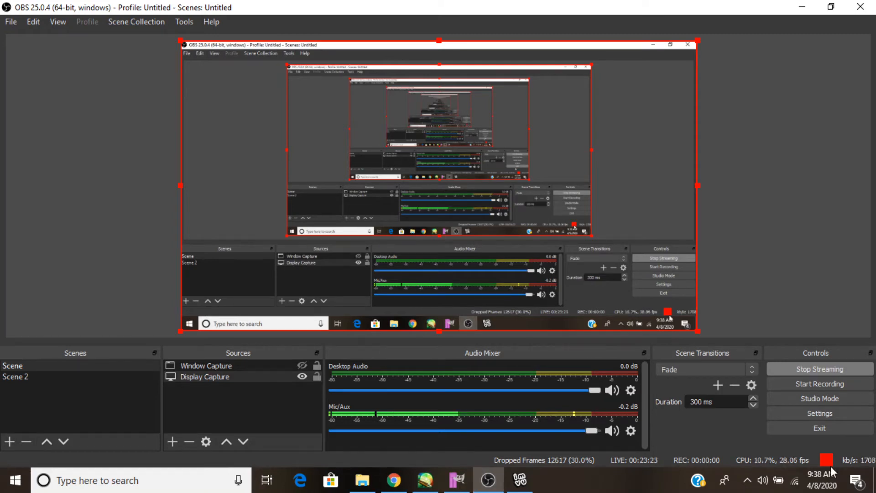
In the IMVU editor, load the Agaci image as material 42's texture in Mesh 48 and save the product.
left_click(494, 482)
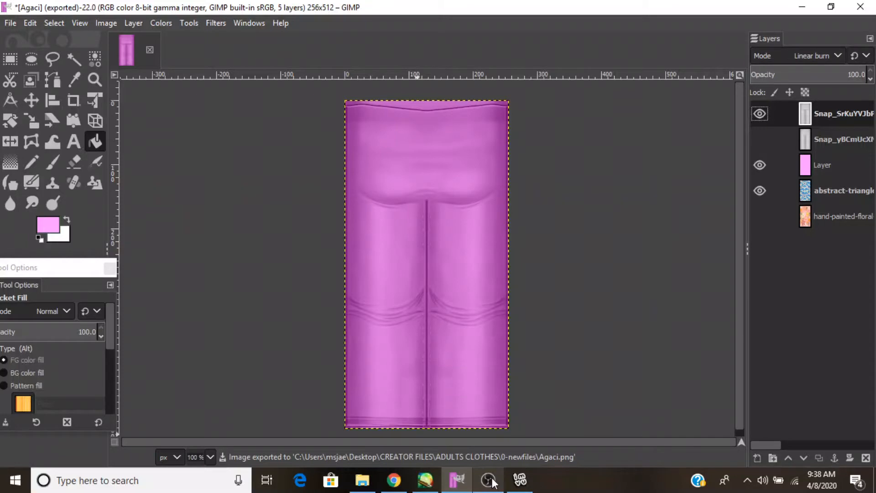
left_click(520, 480)
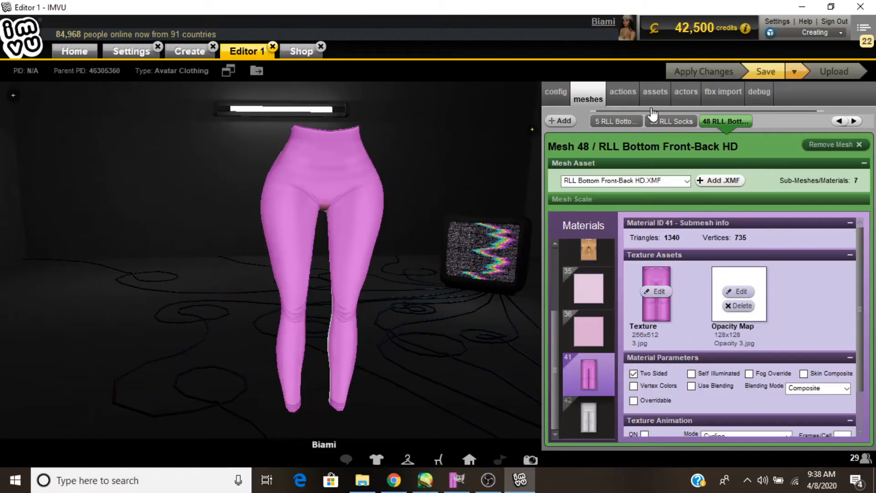
left_click(589, 417)
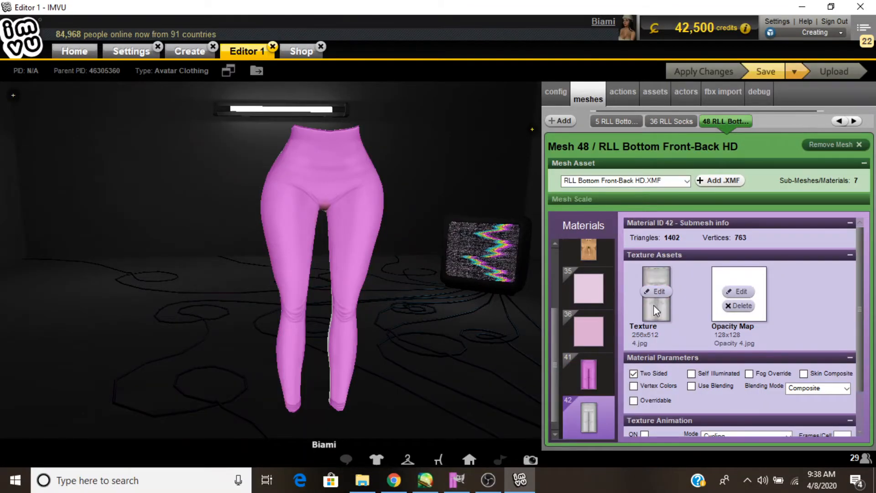
left_click(653, 305)
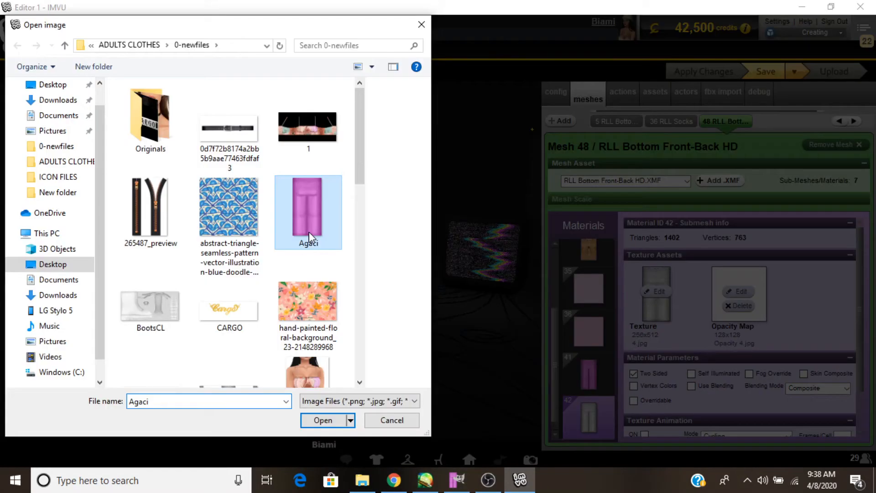
double_click(308, 231)
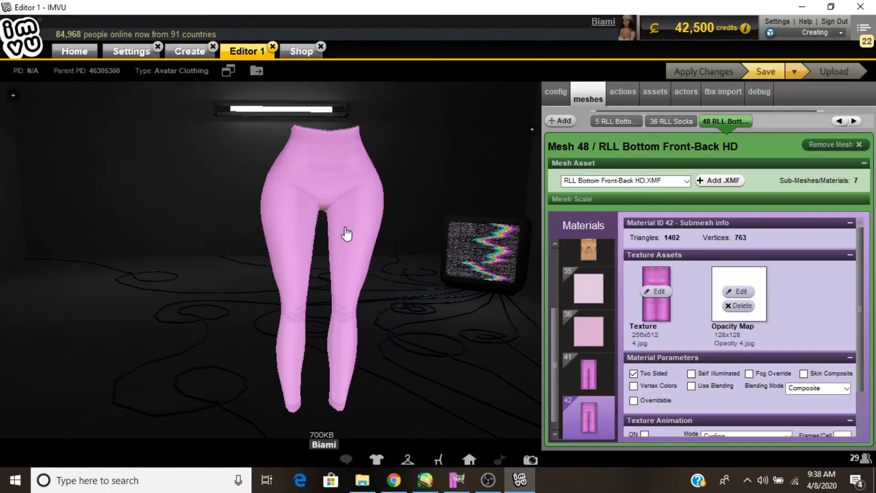
left_click(758, 68)
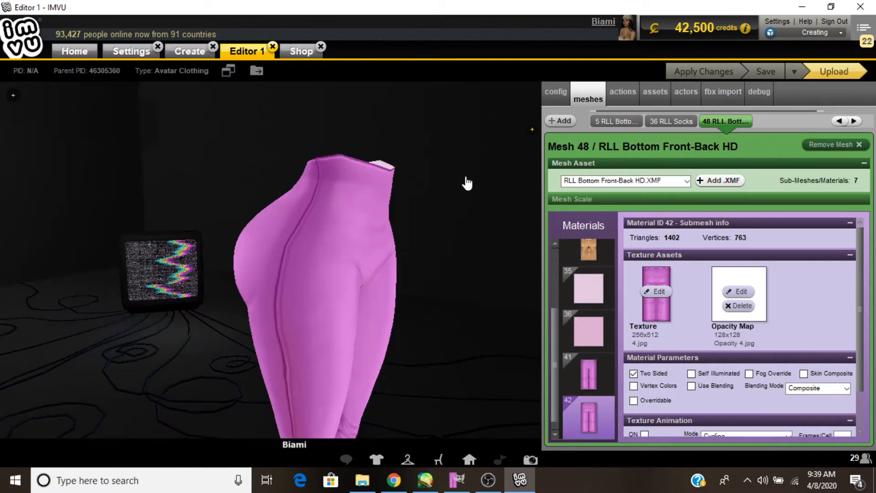
left_click_drag(466, 183, 507, 211)
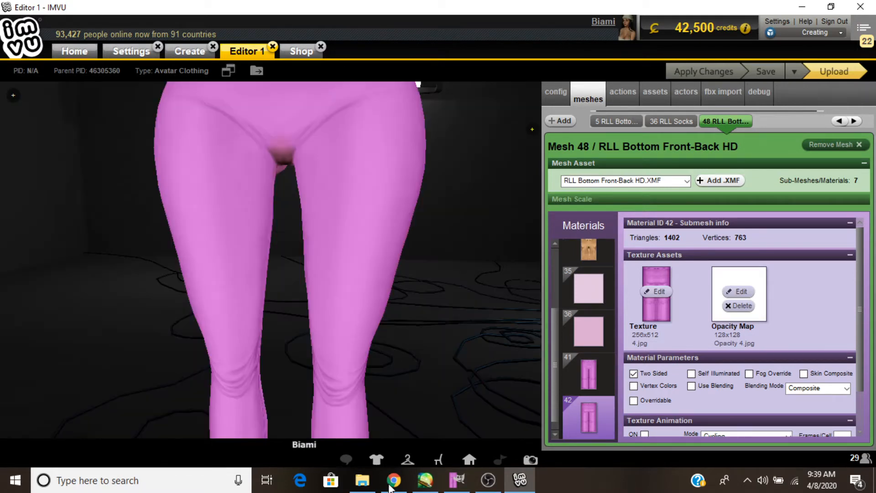
Switch to GIMP, add a new transparent layer above the shading layers, and choose the Paintbrush with black as foreground color.
left_click(457, 481)
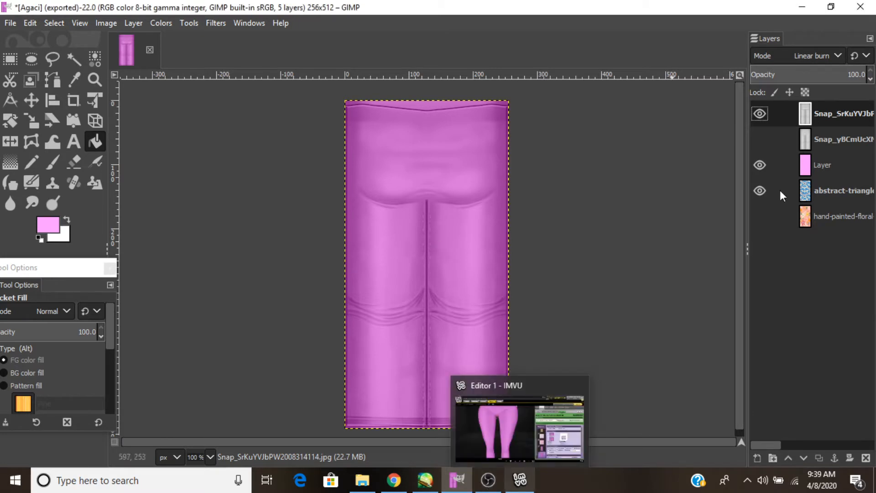
left_click(757, 464)
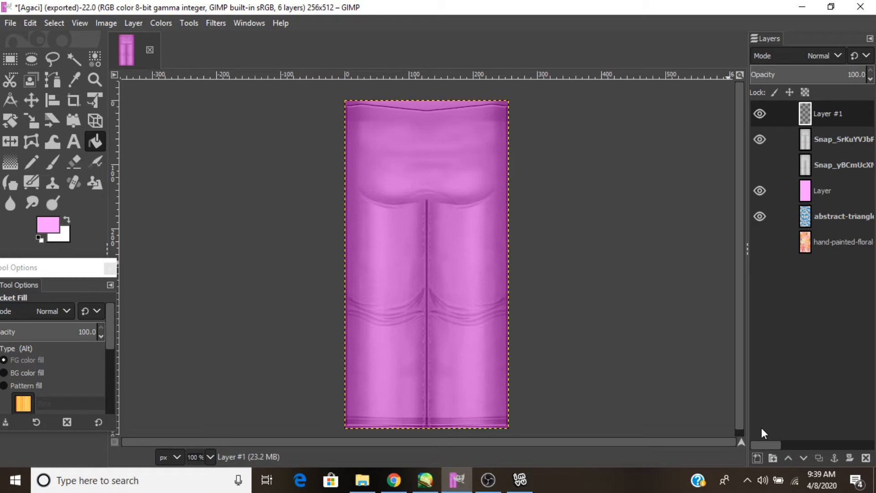
left_click(51, 164)
key("d")
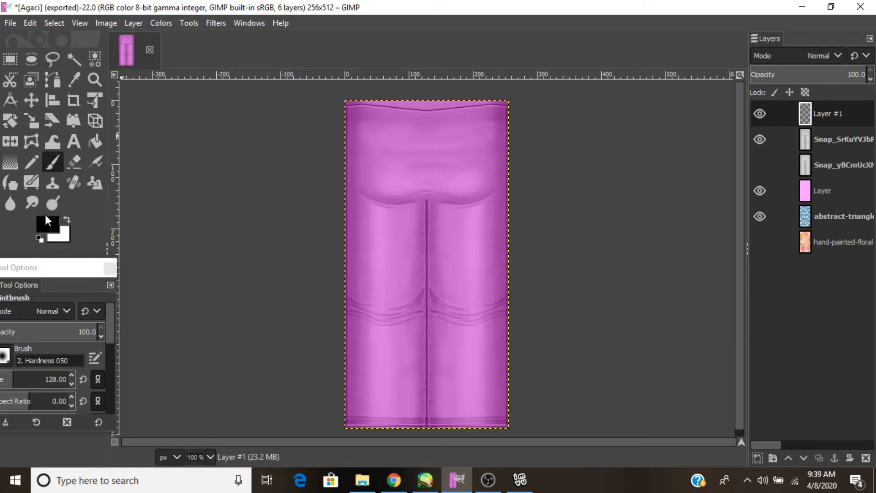
Reduce the Paintbrush size to 11, keeping the Hardness 050 brush.
left_click_drag(38, 267, 56, 267)
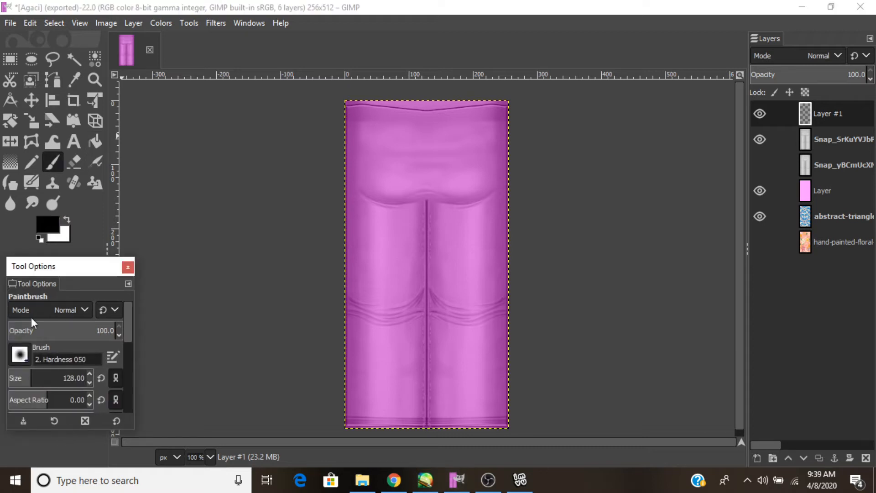
left_click(19, 379)
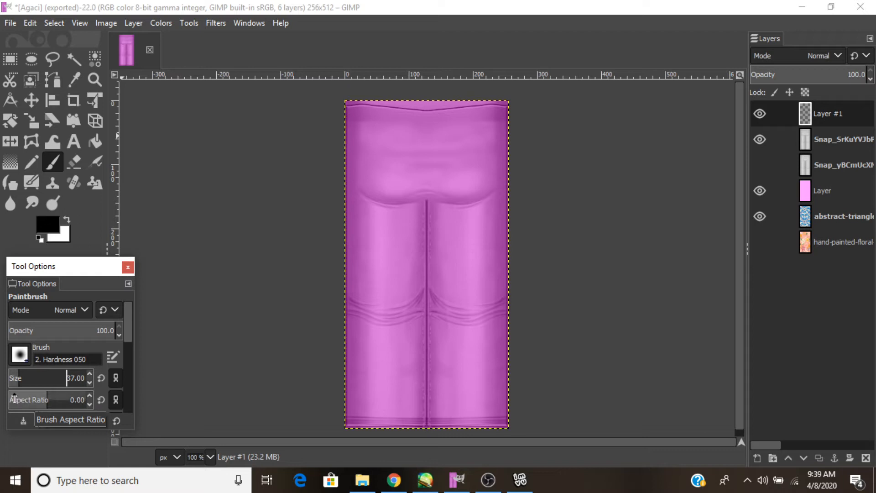
left_click(210, 457)
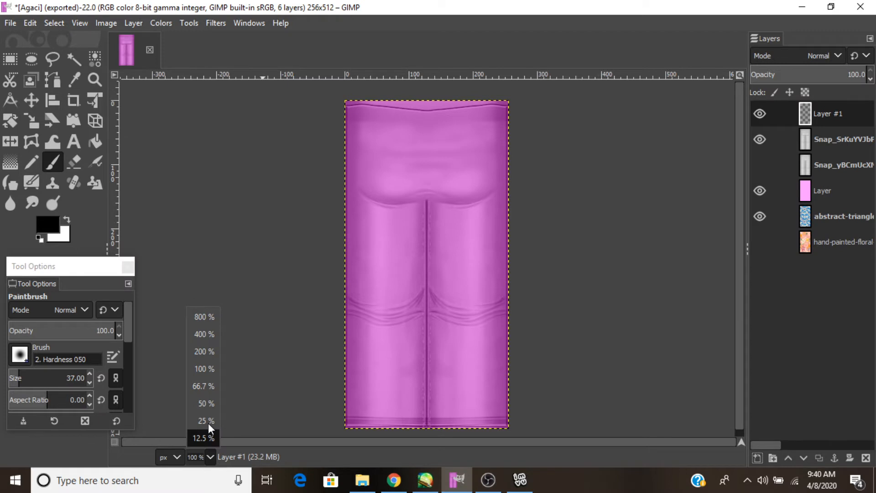
left_click(204, 351)
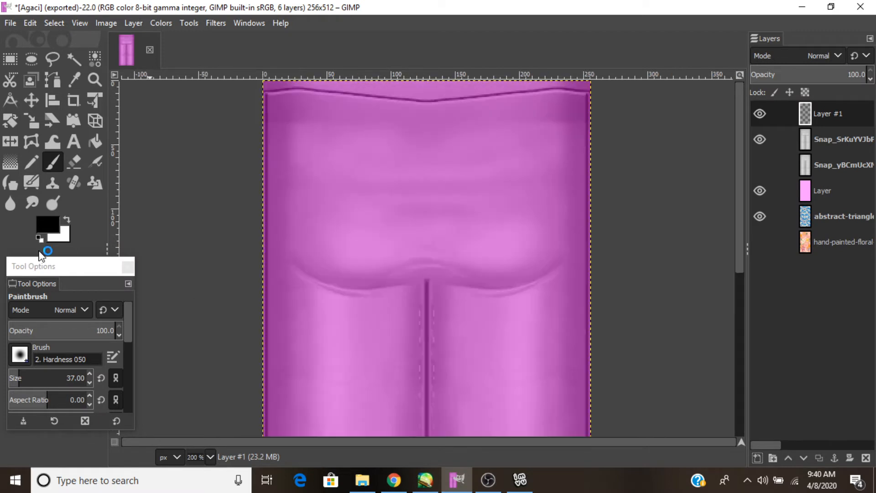
left_click(13, 374)
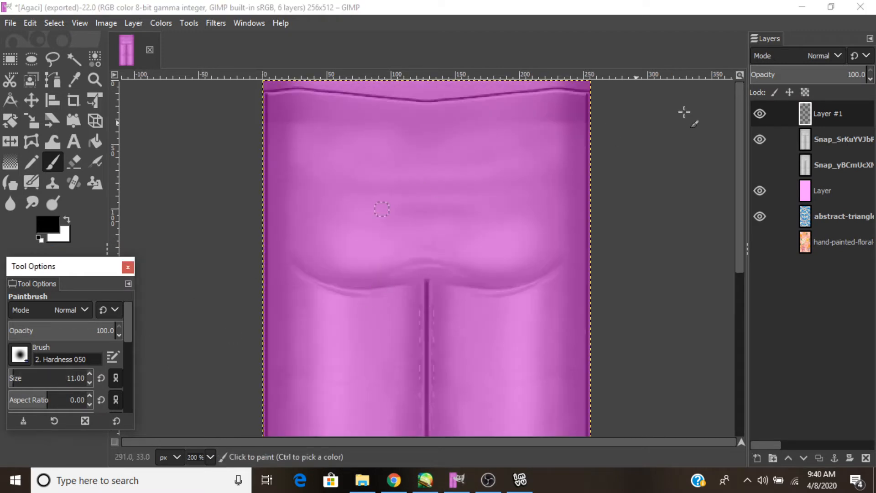
Hide the back shading layer starting with Snap_SrKuYVJb and show the front shading layer starting with Snap_yBCmUcX.
left_click(765, 144)
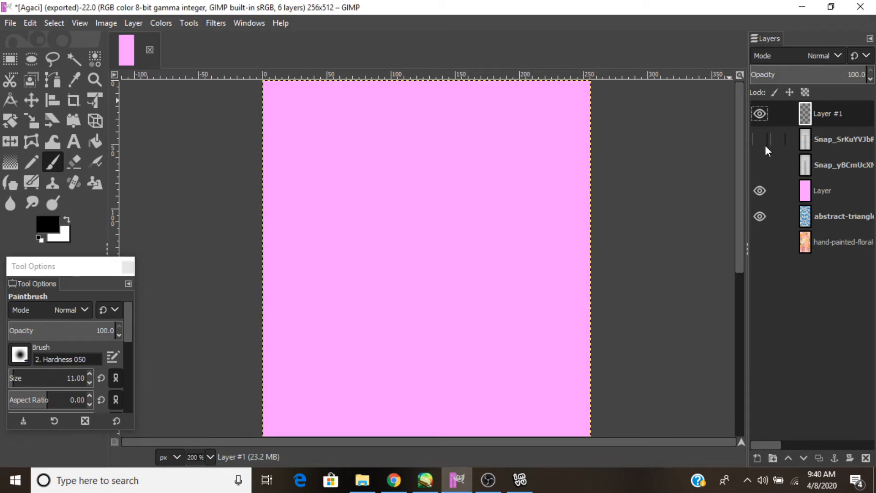
left_click(755, 160)
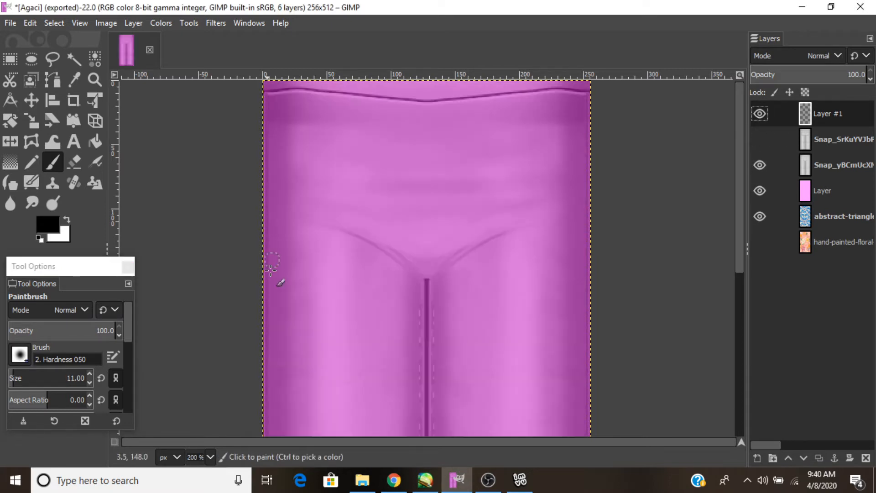
Try a short black stroke at the outer end of the left hip crease with the Paintbrush at size 2.
left_click(210, 457)
left_click(203, 336)
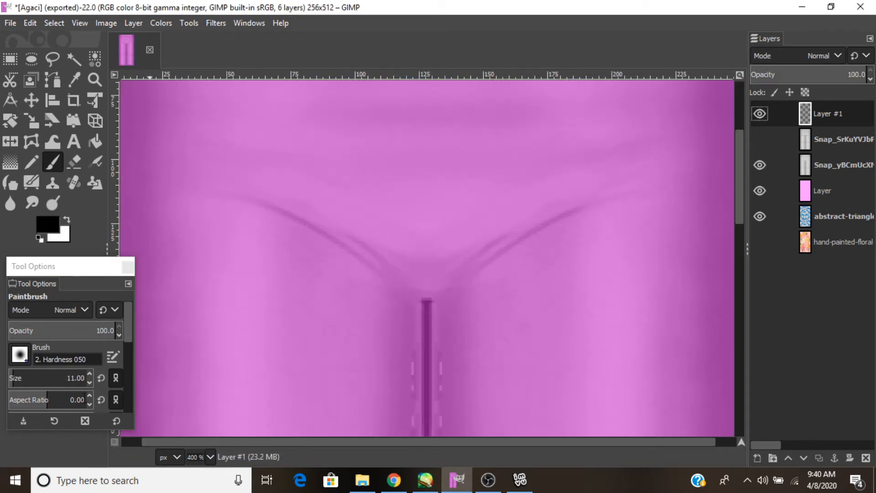
triple_click(89, 382)
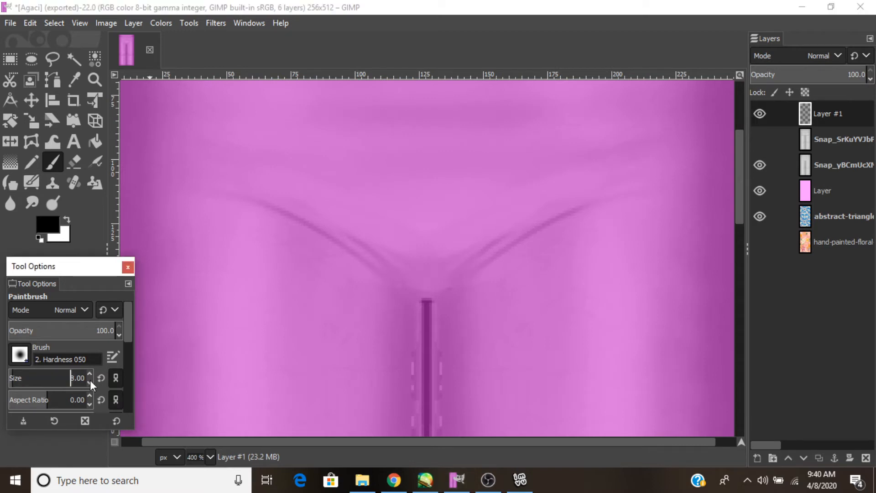
left_click(89, 383)
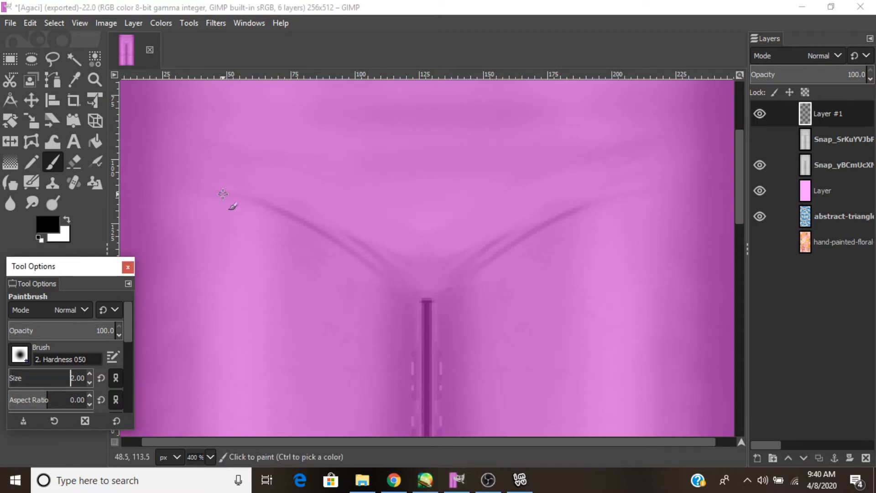
left_click_drag(223, 194, 244, 206)
left_click(31, 24)
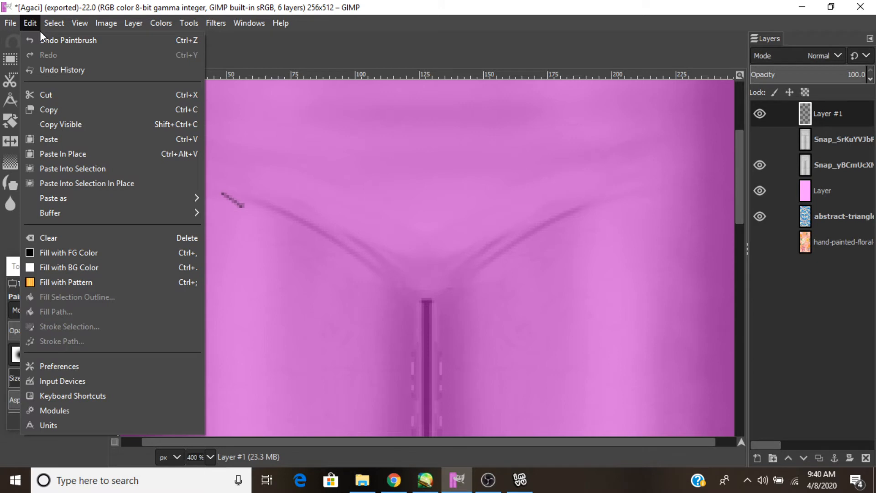
left_click(55, 40)
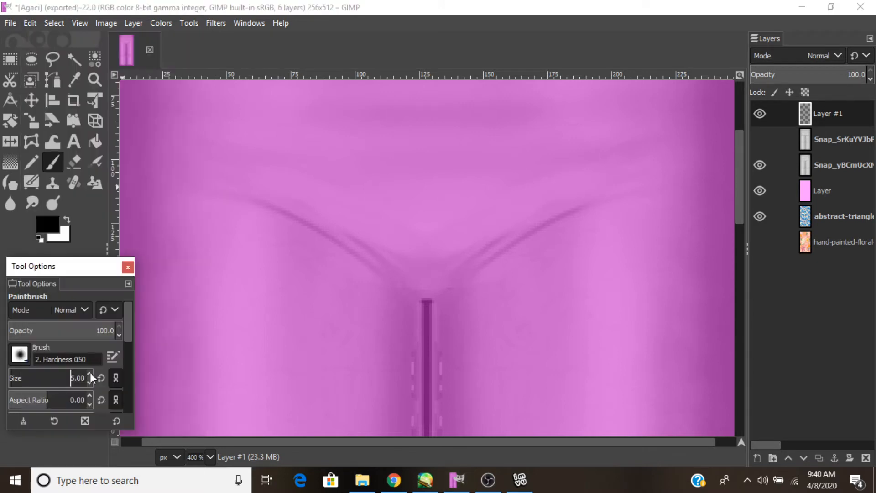
Set the Paintbrush size to 5 and trace the left hip crease in black down to the top of the center seam.
left_click(89, 372)
scroll(92, 373, "down", 6)
left_click_drag(245, 196, 278, 214)
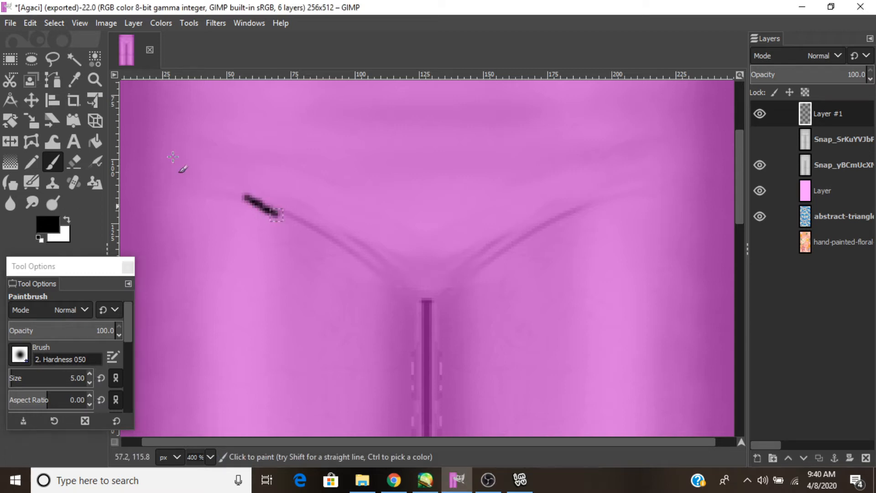
left_click(30, 22)
left_click(42, 40)
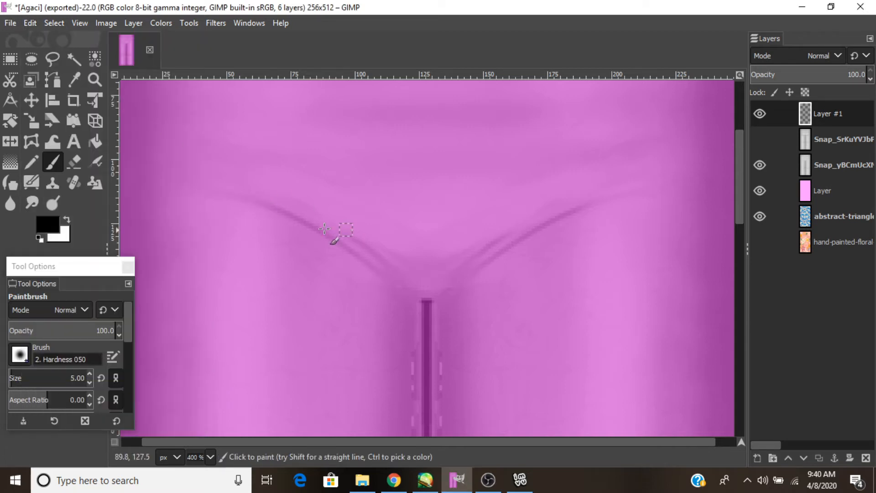
mouse_move(231, 195)
left_mouse_down()
mouse_move(323, 233)
mouse_move(424, 302)
left_mouse_up()
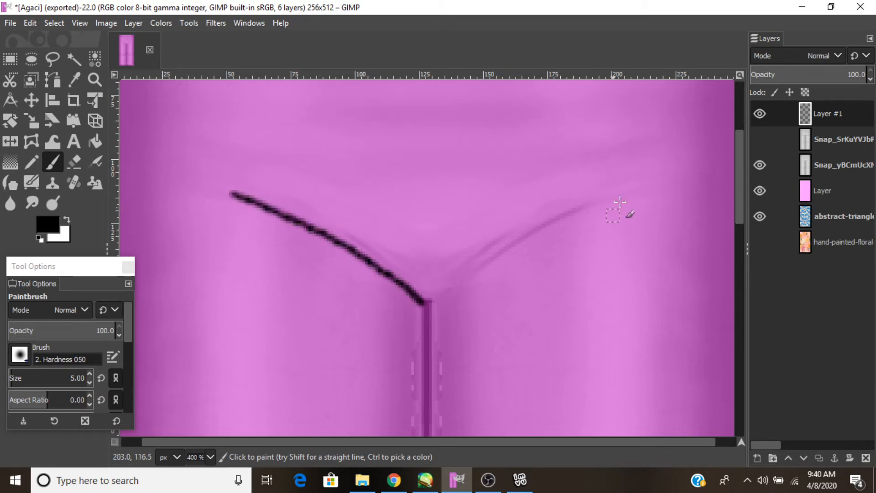
left_click_drag(609, 200, 633, 194)
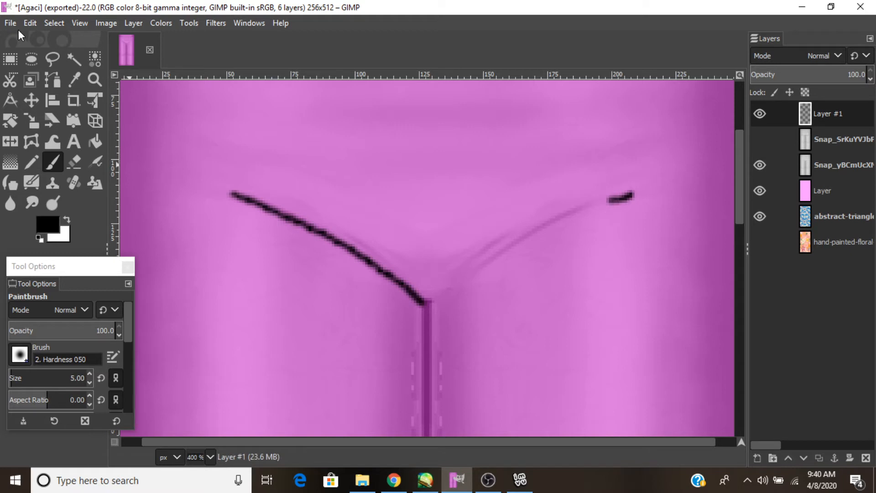
key("ctrl+z")
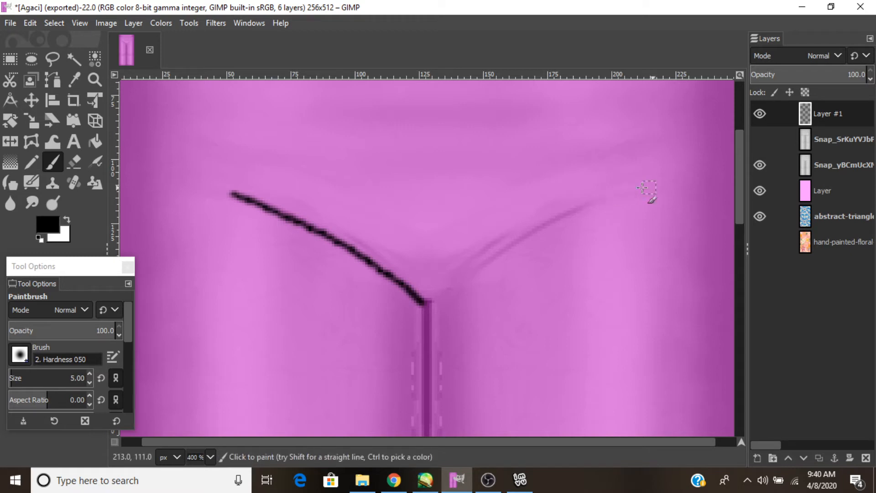
left_click_drag(631, 194, 589, 210)
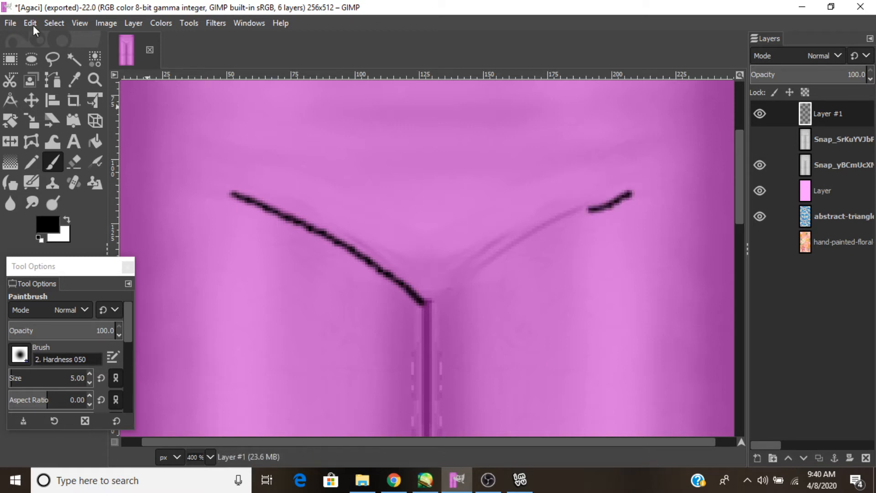
key("ctrl+z")
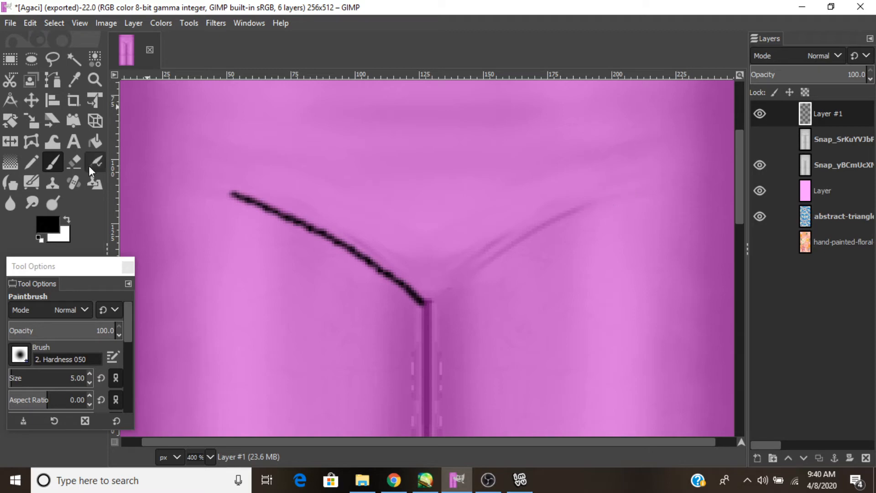
Trace the right hip crease in black to the center seam and paint a shorter parallel fold line above each hip crease.
mouse_move(617, 195)
left_mouse_down()
mouse_move(531, 229)
mouse_move(446, 290)
mouse_move(425, 293)
left_mouse_up()
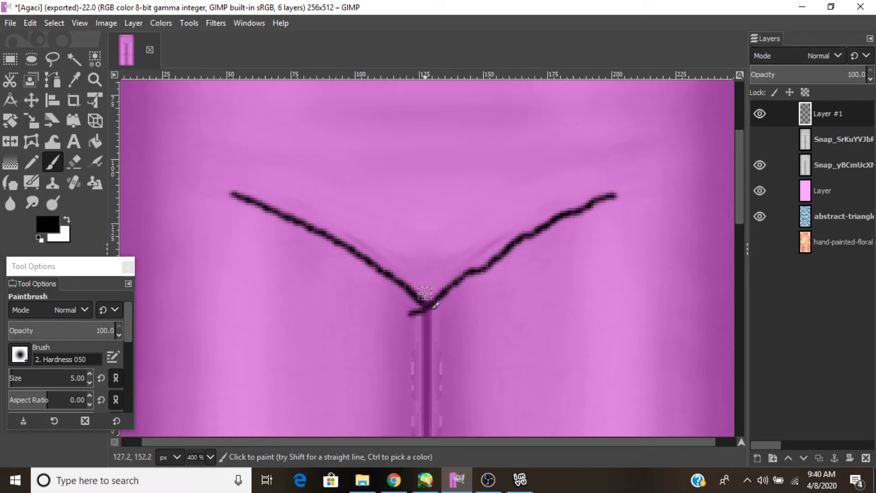
left_click_drag(542, 212, 457, 269)
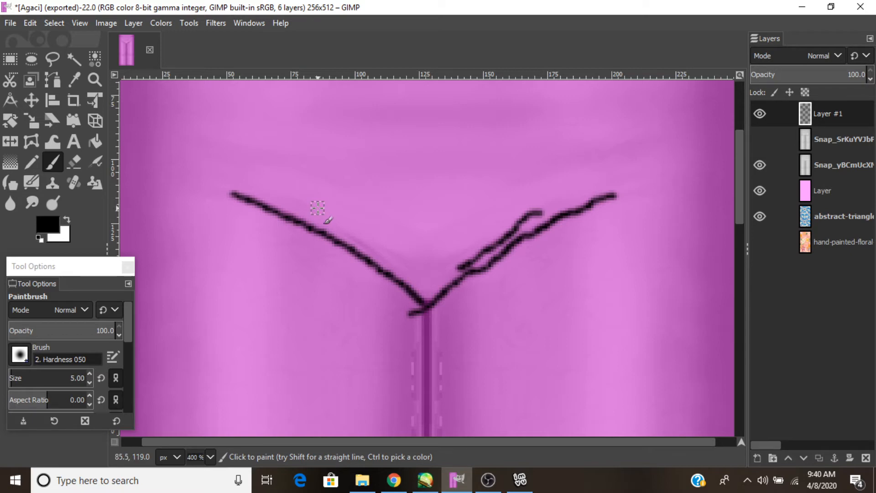
left_click_drag(317, 207, 418, 281)
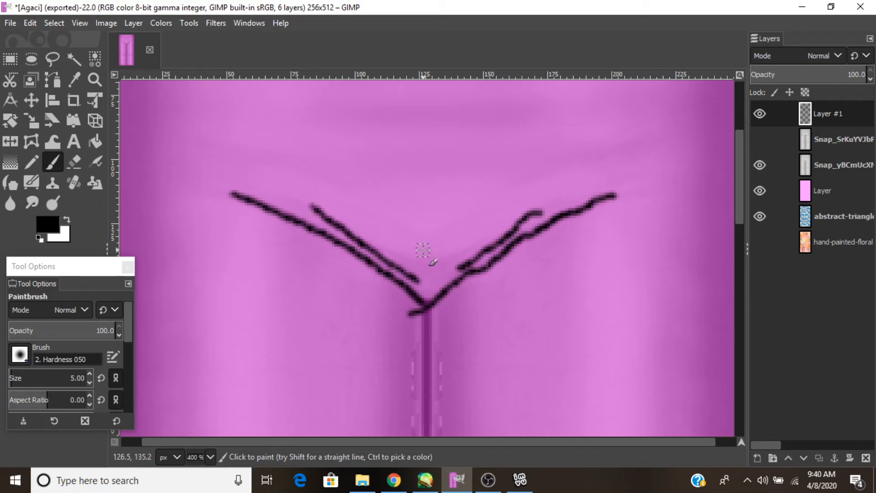
Paint two black fold lines along the shaded creases of the right knee on Layer #1.
scroll(553, 314, "down", 8)
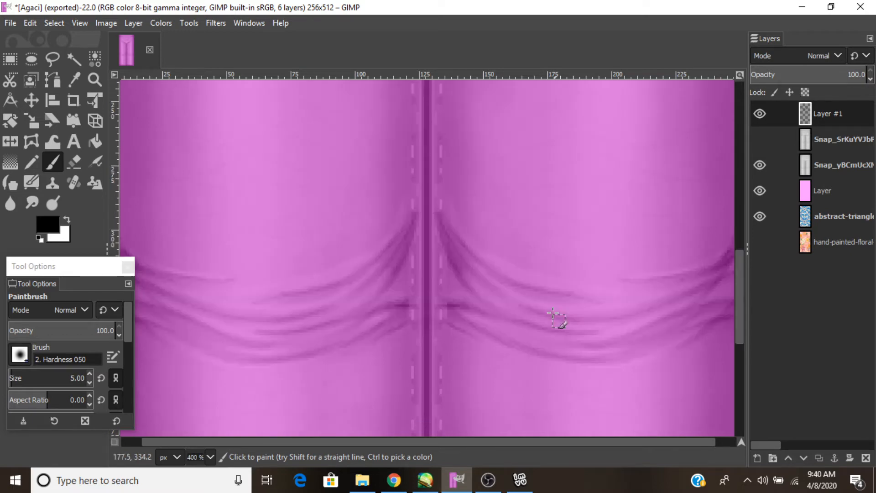
mouse_move(490, 268)
left_mouse_down()
mouse_move(587, 309)
mouse_move(604, 302)
left_mouse_up()
left_click_drag(461, 303, 589, 341)
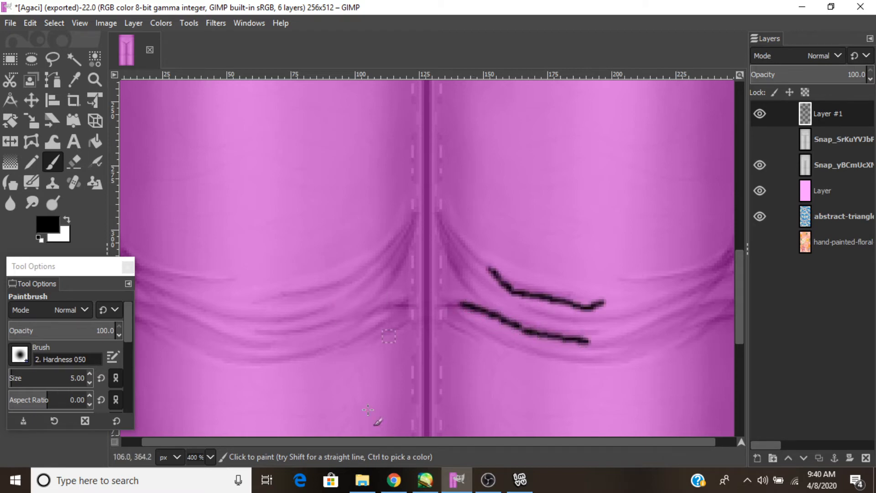
scroll(202, 422, "left", 1)
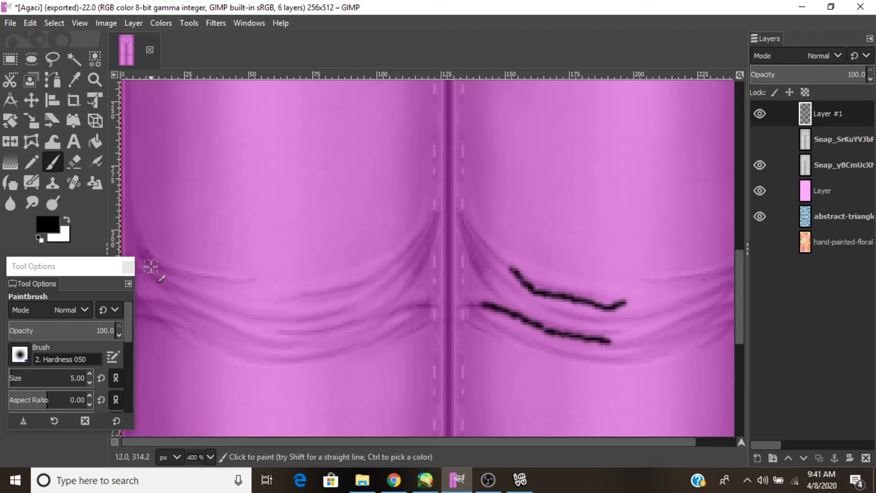
left_click_drag(154, 269, 172, 280)
left_click(31, 23)
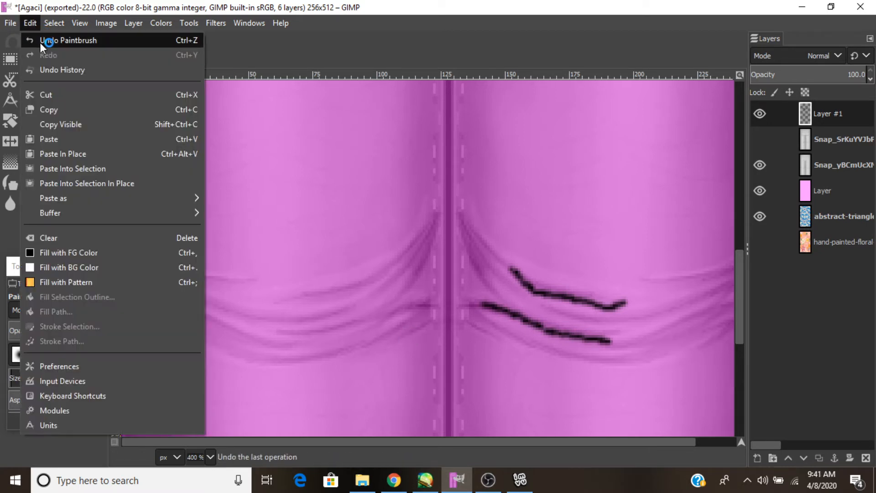
left_click(39, 37)
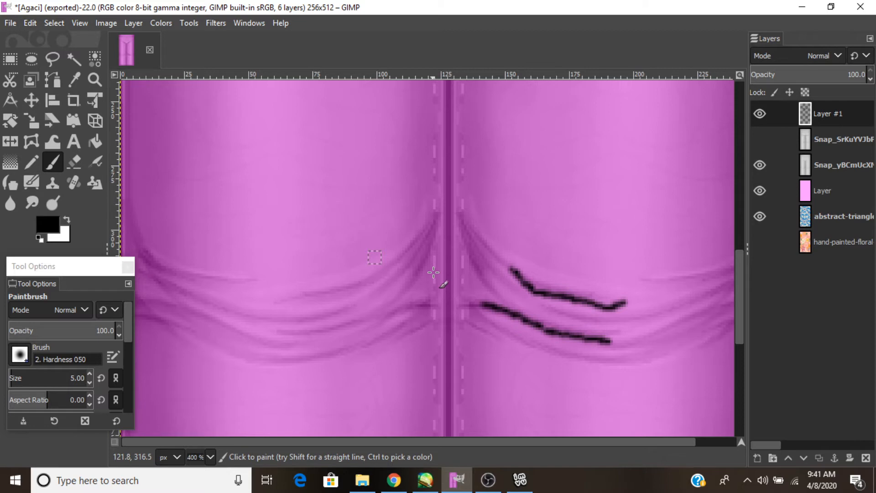
Paint two black fold lines on the left knee, one from the center seam outward and one along the lower crease.
left_click_drag(432, 224, 319, 290)
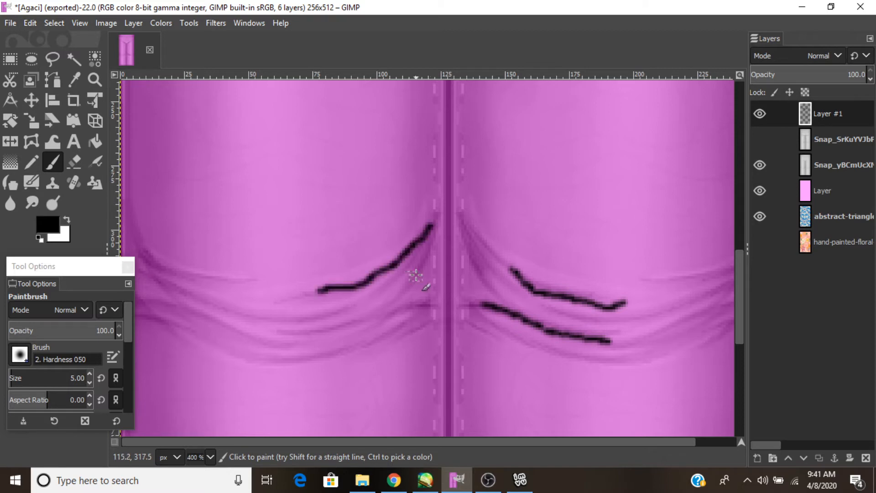
mouse_move(182, 293)
left_mouse_down()
mouse_move(201, 304)
mouse_move(342, 312)
left_mouse_up()
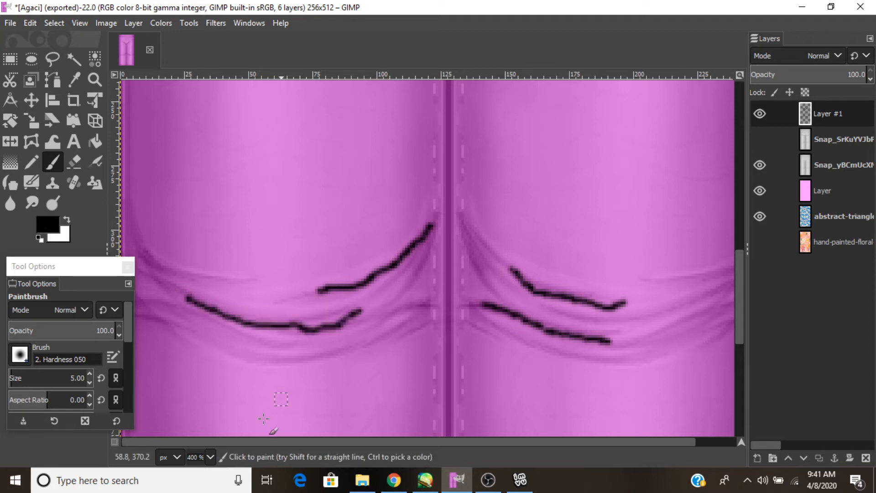
Set the Smudge tool's size to 36 and smudge the black hip crease lines outward from the center seam on both sides.
key("1")
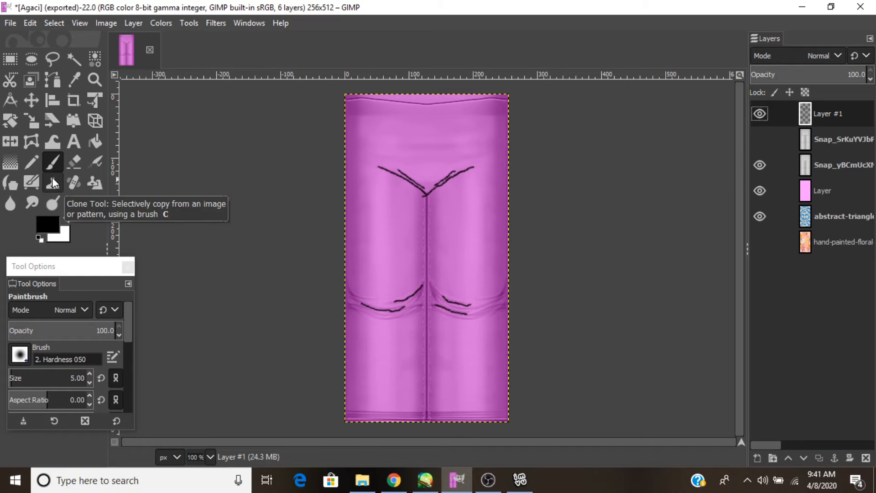
left_click(26, 207)
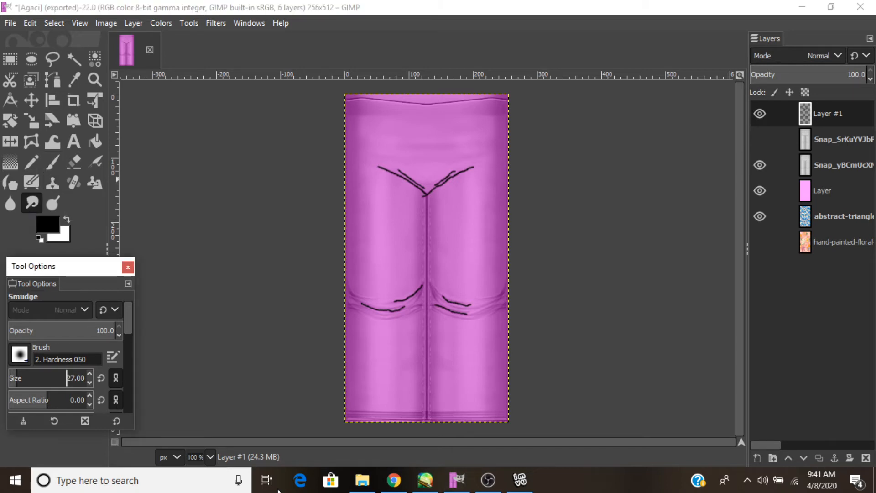
key("2")
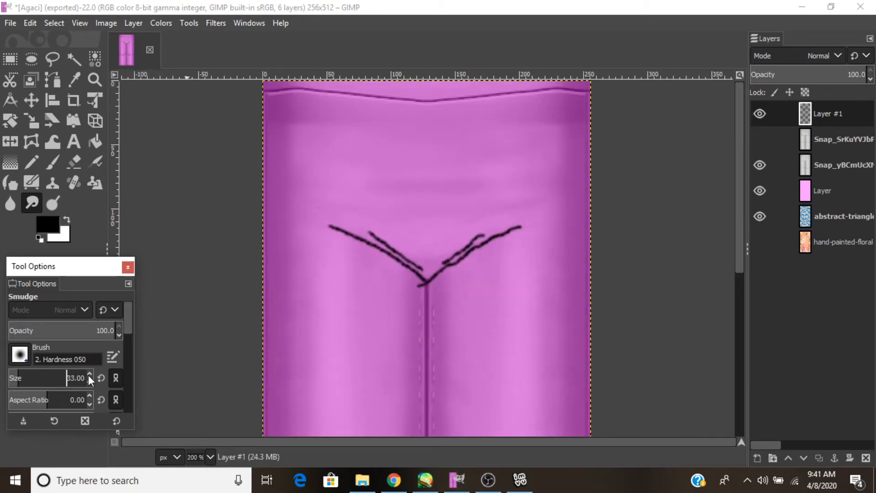
left_click(89, 374)
left_click(89, 374)
left_click(89, 374)
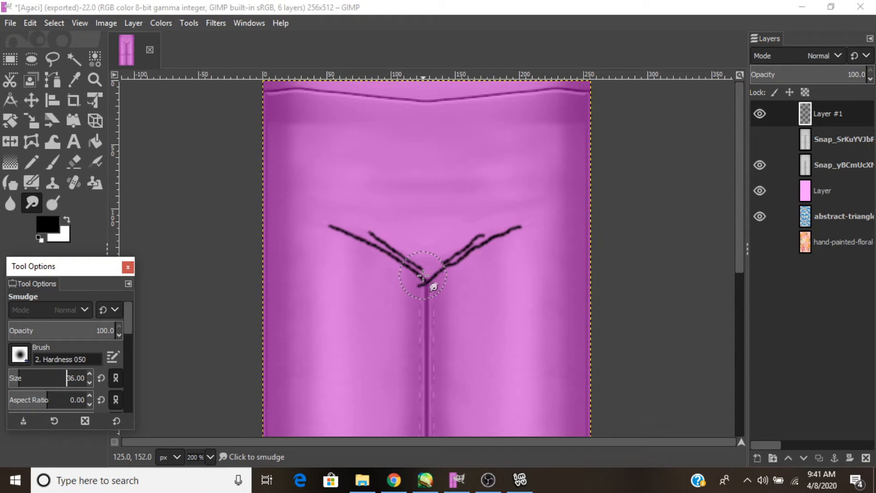
left_click_drag(423, 276, 329, 221)
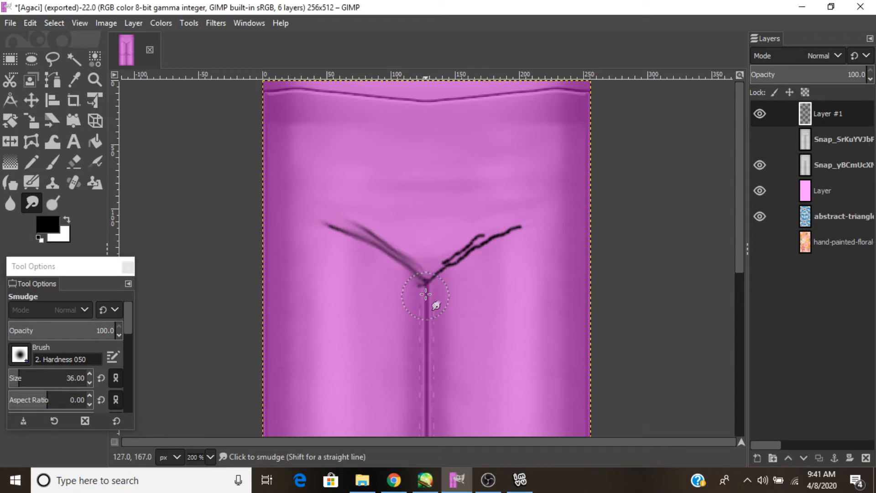
left_click_drag(425, 294, 536, 219)
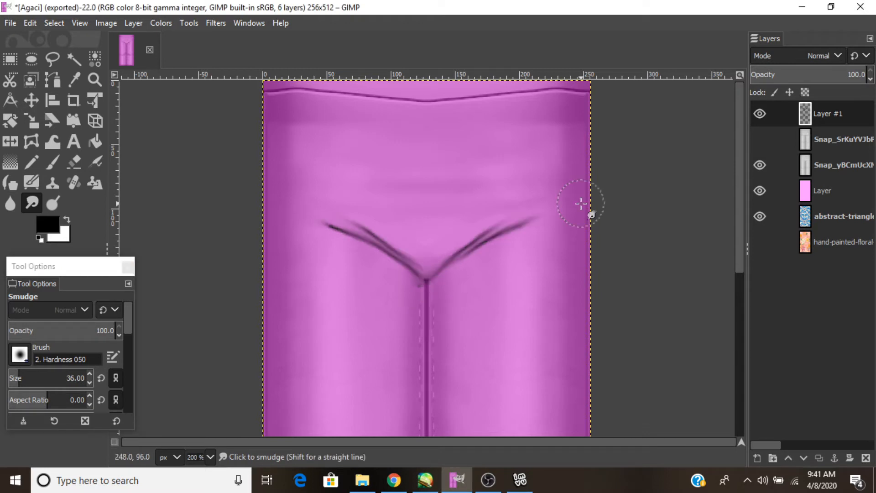
Smudge the black fold lines on both knees so they blend into the shaded creases.
scroll(507, 266, "down", 5)
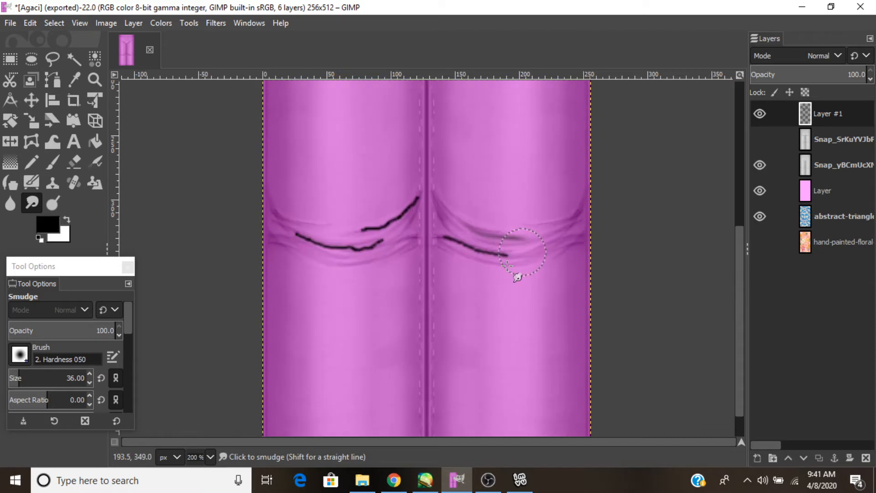
left_click_drag(507, 266, 441, 237)
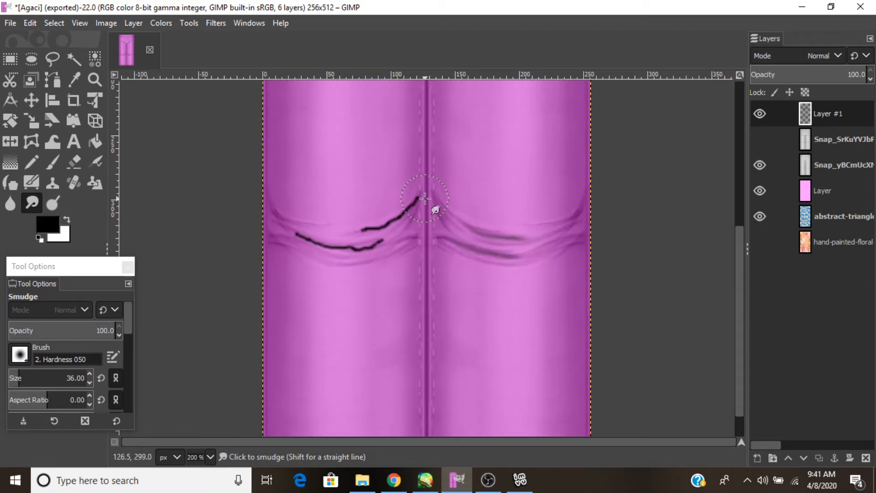
left_click_drag(426, 199, 301, 248)
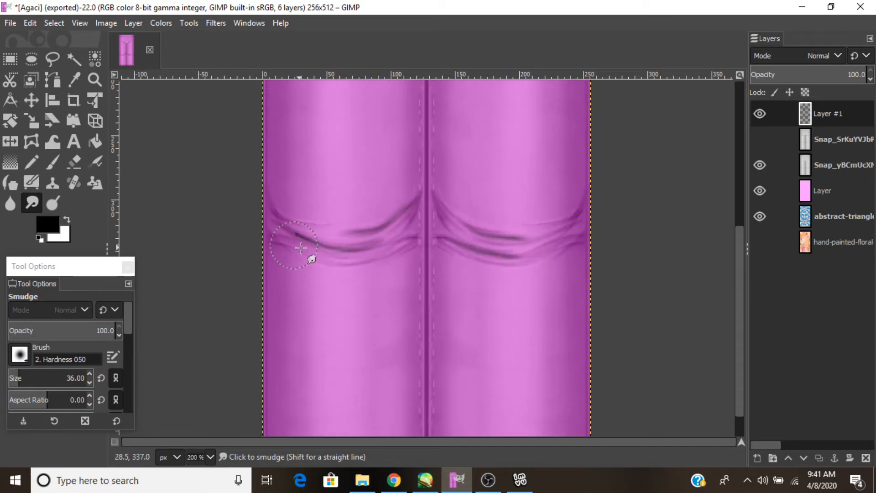
Set the blend mode of Layer #1 to Soft light and view the whole texture at 100%.
scroll(603, 239, "up", 5)
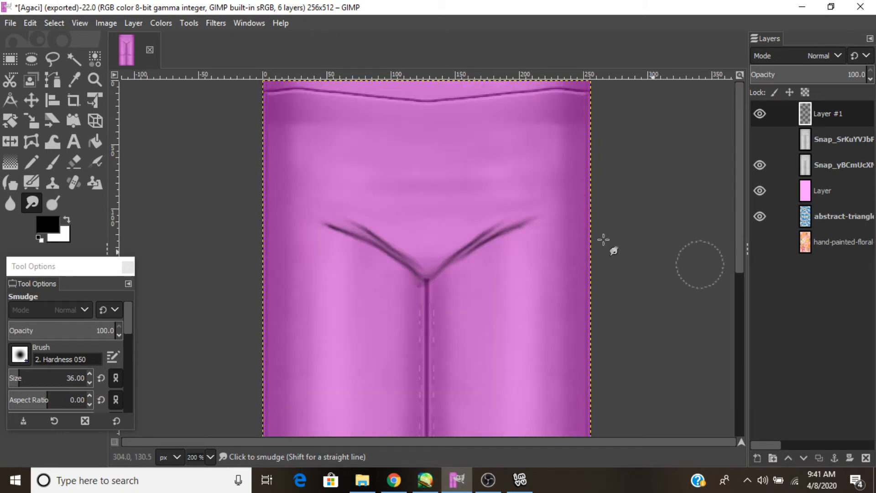
scroll(603, 239, "down", 4)
left_click(210, 457)
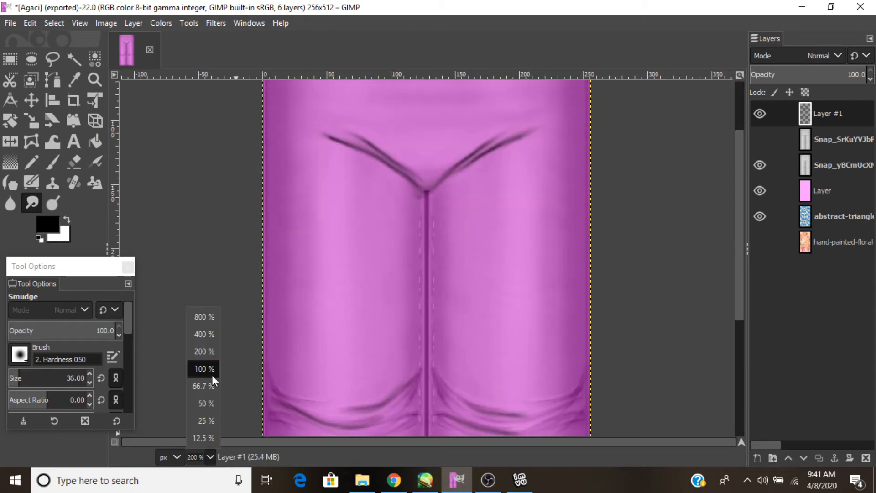
left_click(212, 374)
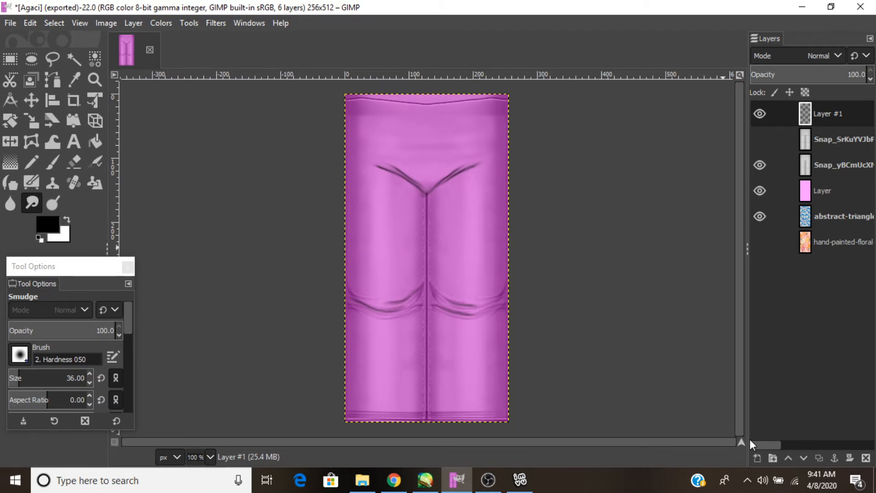
left_click(834, 55)
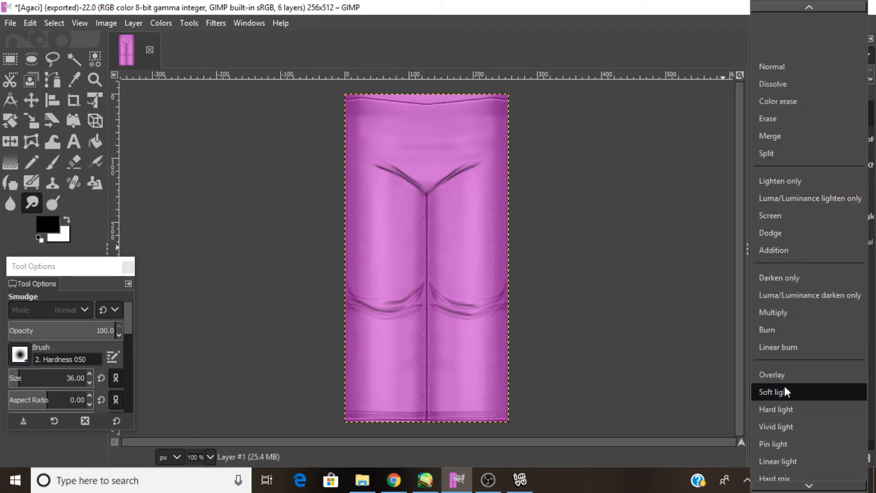
left_click(785, 392)
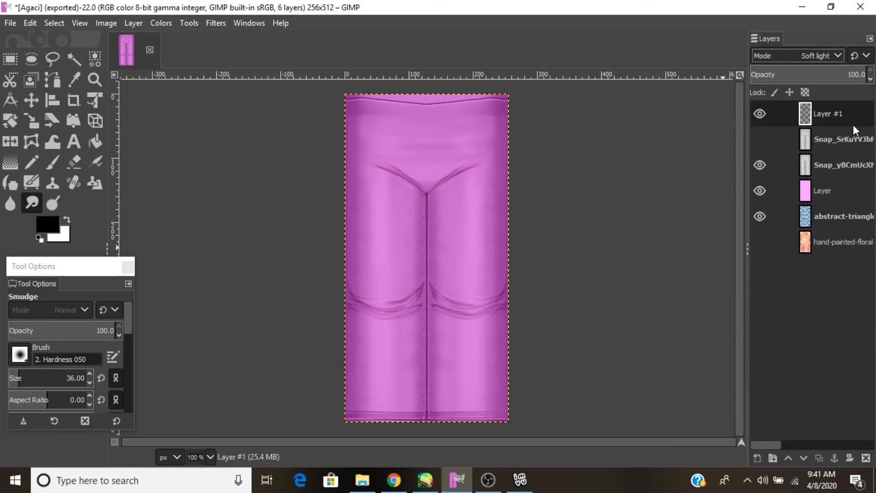
left_click(822, 56)
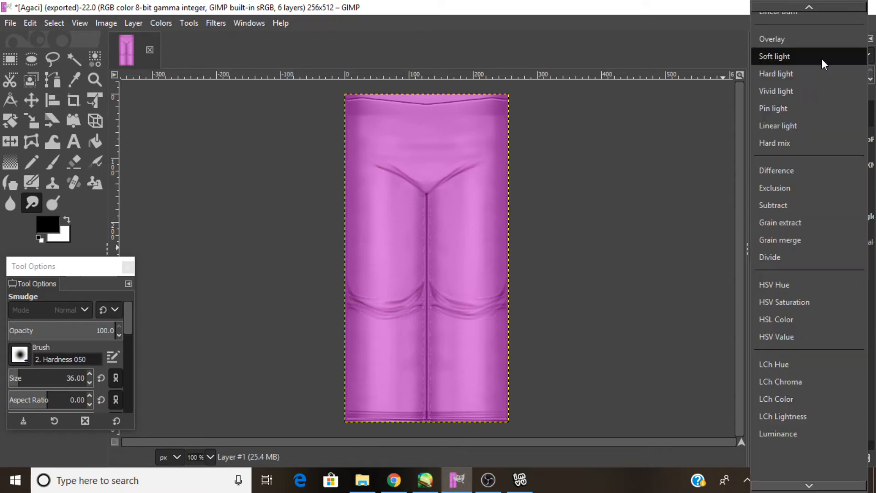
left_click(821, 40)
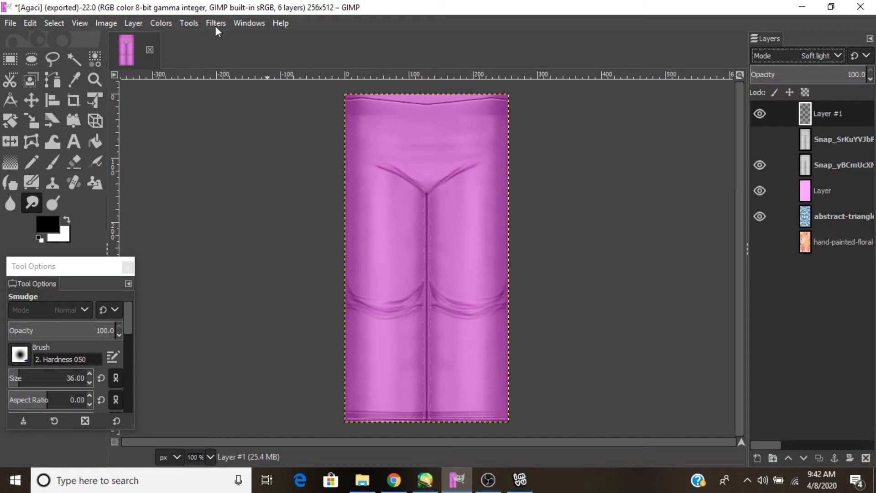
Apply a Gaussian Blur with Size X and Size Y of 3.00 to Layer #1, then compare with the layer hidden and shown.
left_click(215, 26)
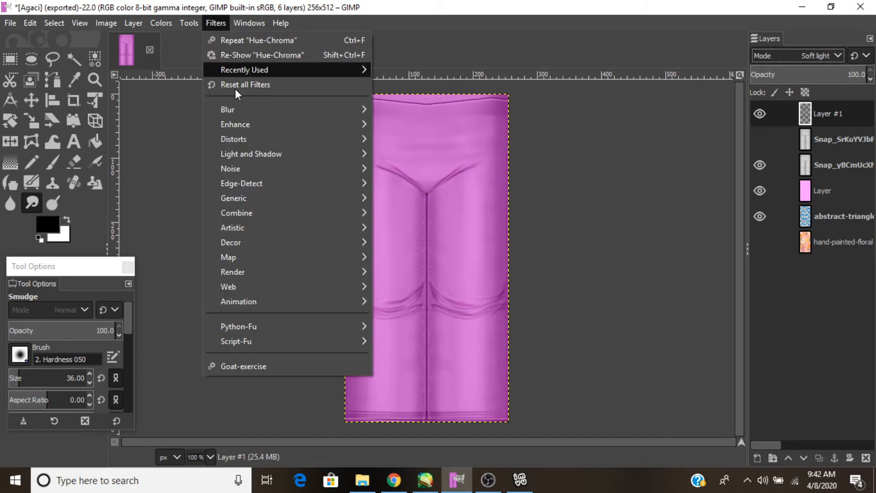
mouse_move(293, 114)
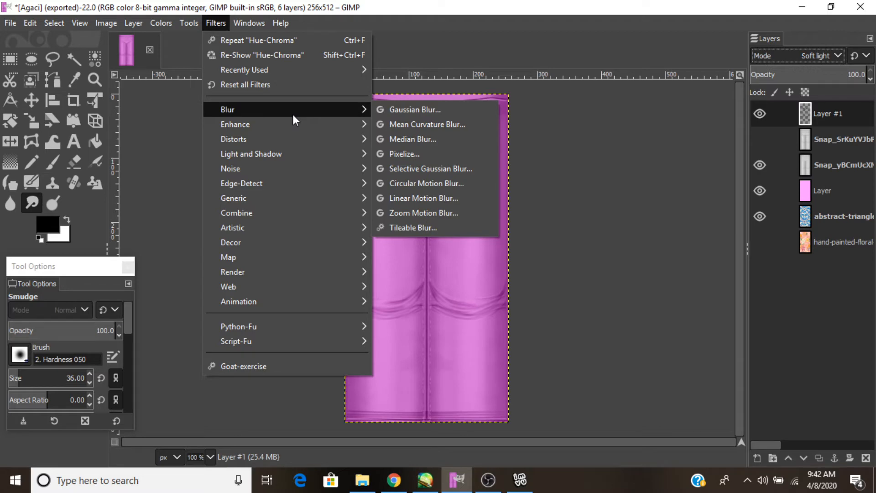
left_click(412, 109)
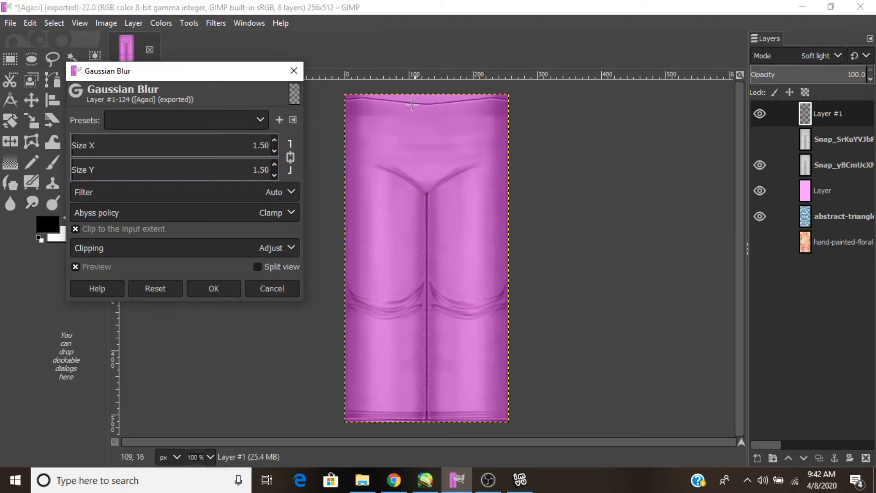
left_click(274, 152)
left_click(274, 140)
double_click(274, 140)
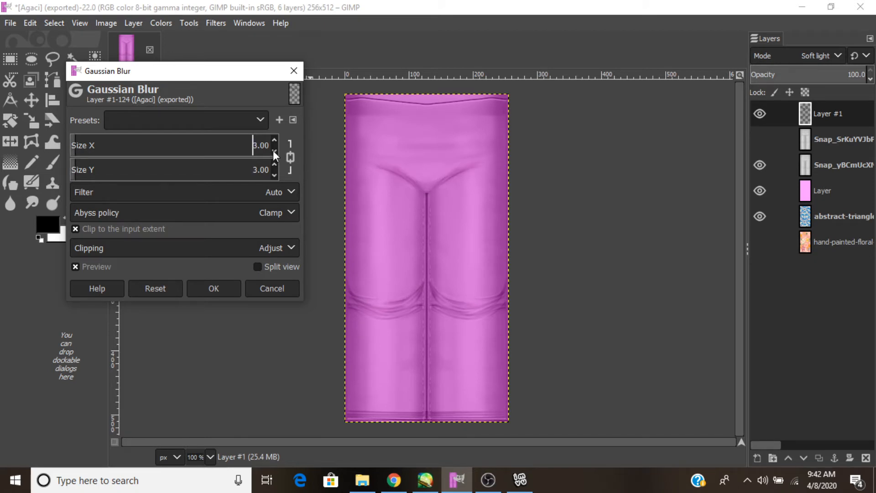
key("Return")
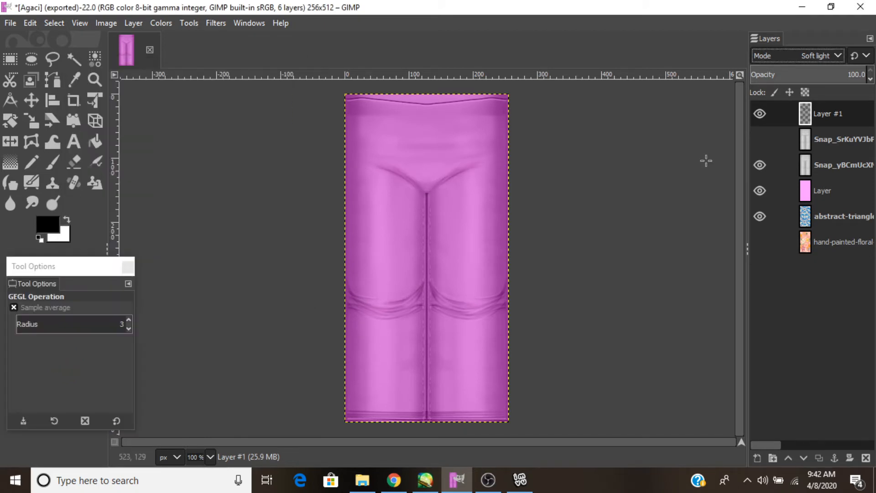
left_click(760, 113)
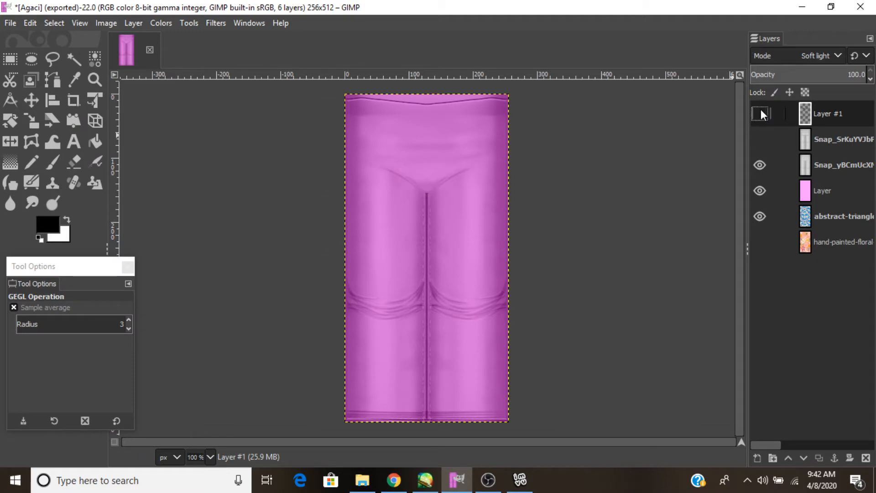
left_click(760, 113)
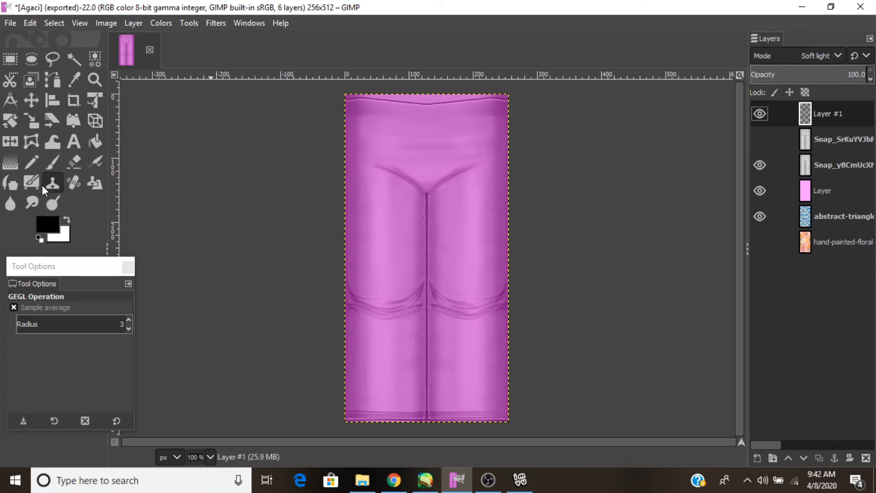
Set the Paintbrush size to 9 and paint two parallel horizontal black lines across the abdomen above the hip creases.
key("p")
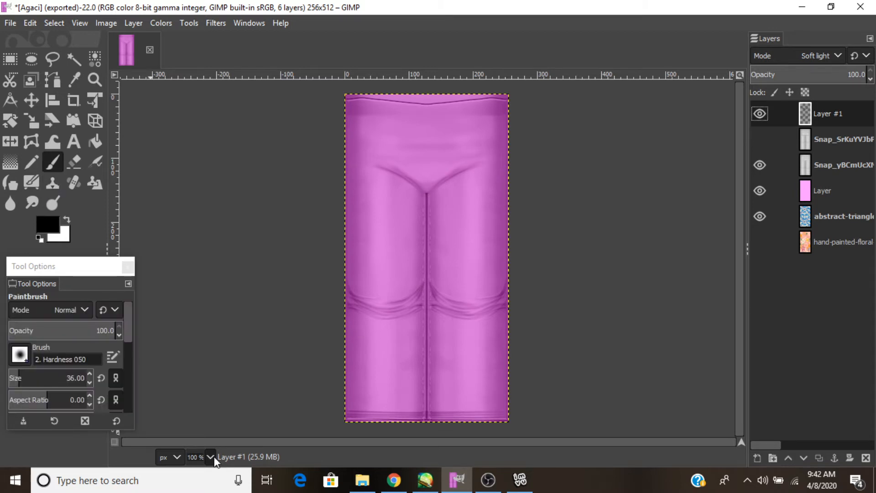
scroll(214, 457, "up", 1)
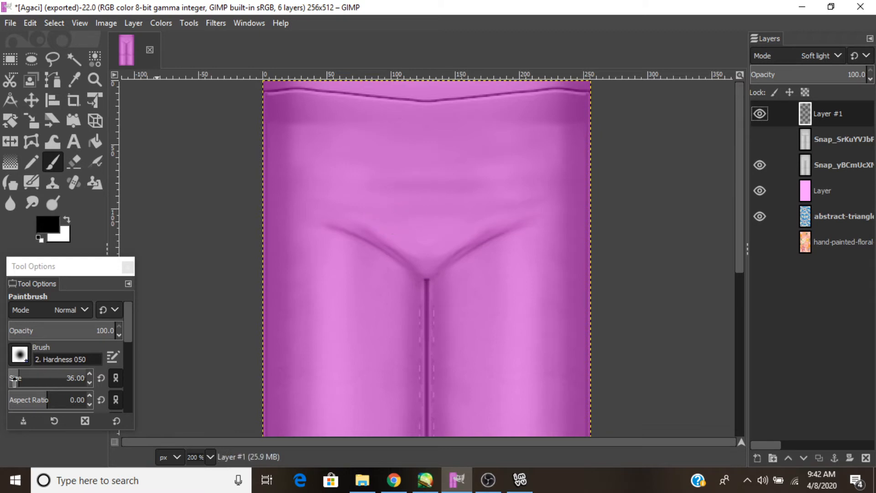
left_click_drag(14, 381, 11, 381)
left_click_drag(375, 187, 479, 187)
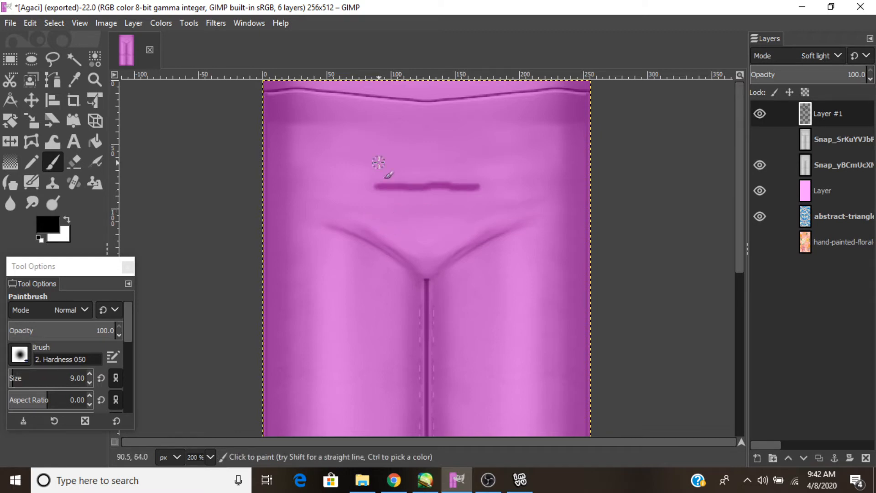
scroll(455, 178, "down", 5)
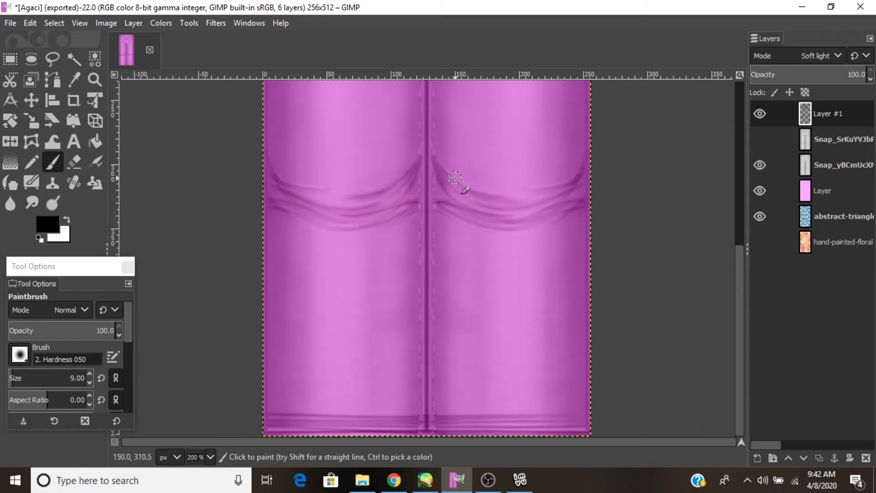
scroll(455, 178, "up", 5)
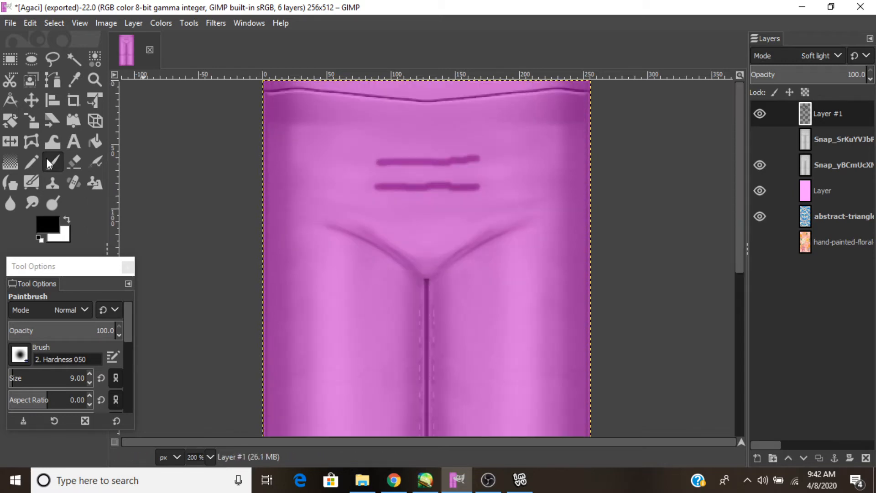
Smudge the two horizontal abdomen lines with a size 48 brush until they fade into soft creases.
left_click(32, 202)
left_click(20, 381)
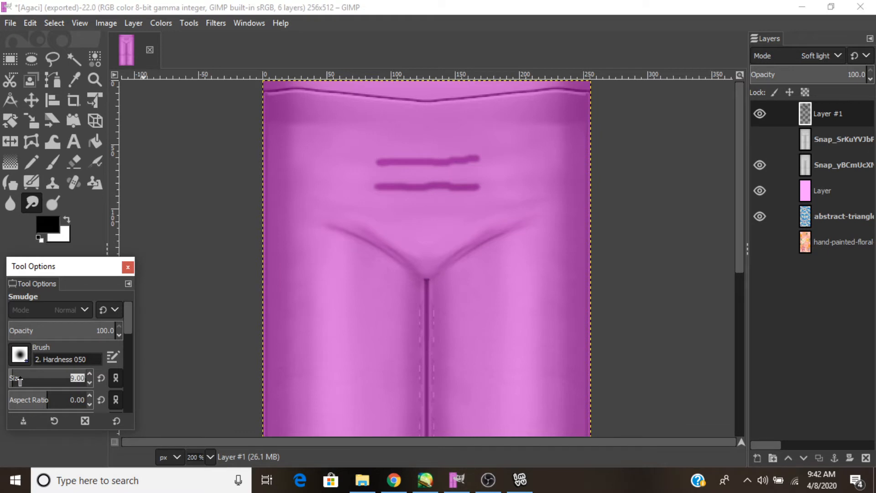
left_click(20, 381)
left_click_drag(378, 186, 453, 191)
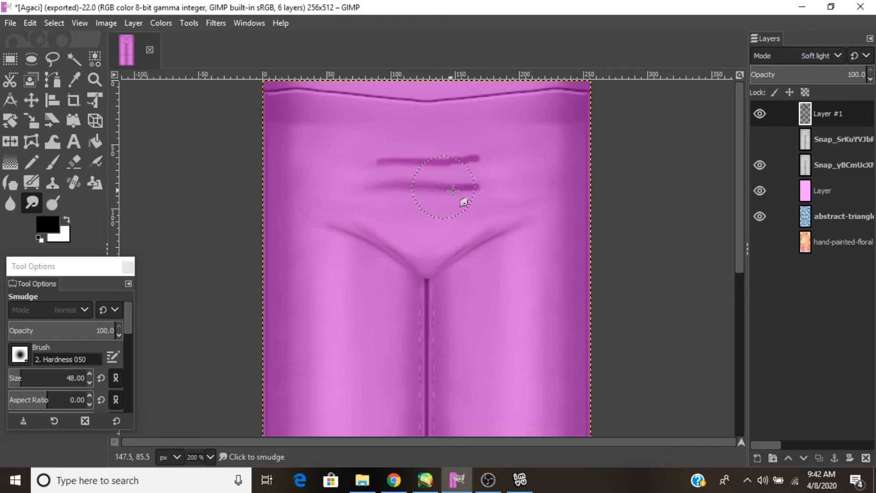
left_click(30, 22)
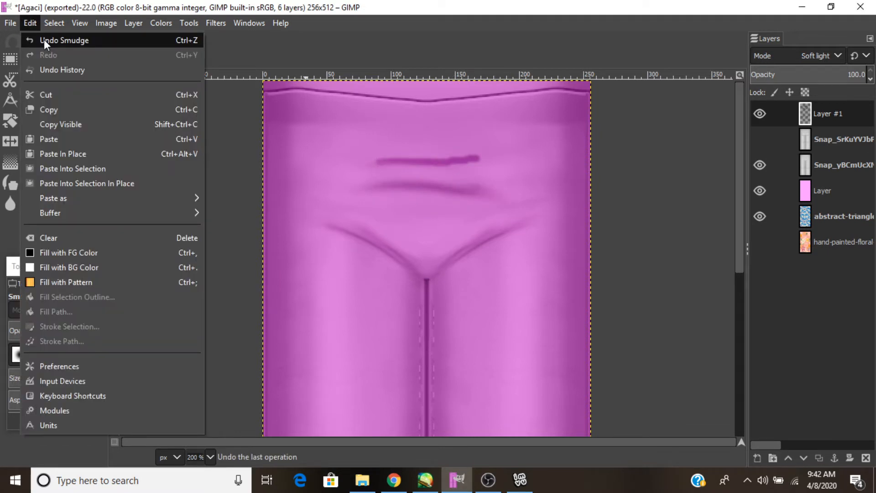
left_click(44, 40)
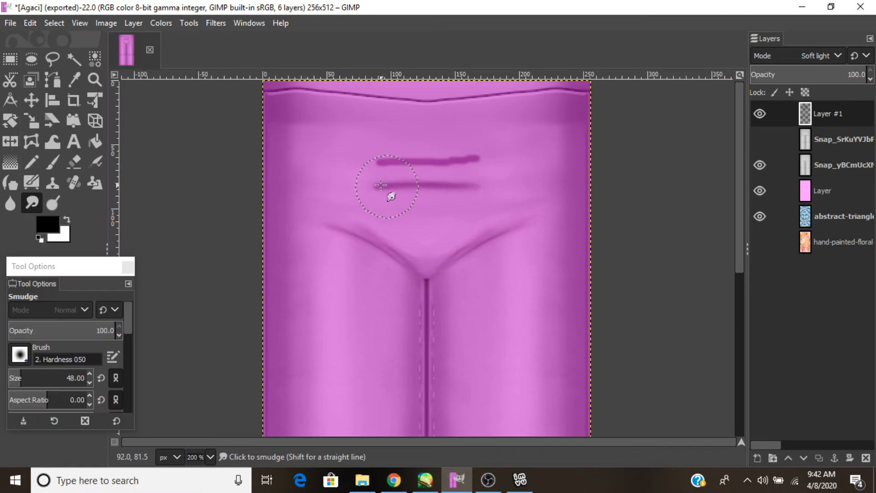
left_click_drag(381, 185, 447, 198)
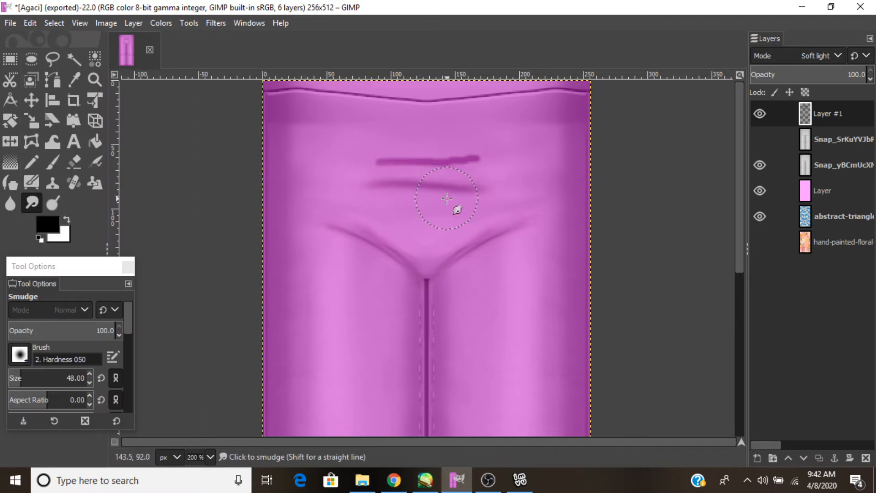
mouse_move(470, 161)
left_mouse_down()
mouse_move(369, 159)
mouse_move(319, 209)
left_mouse_up()
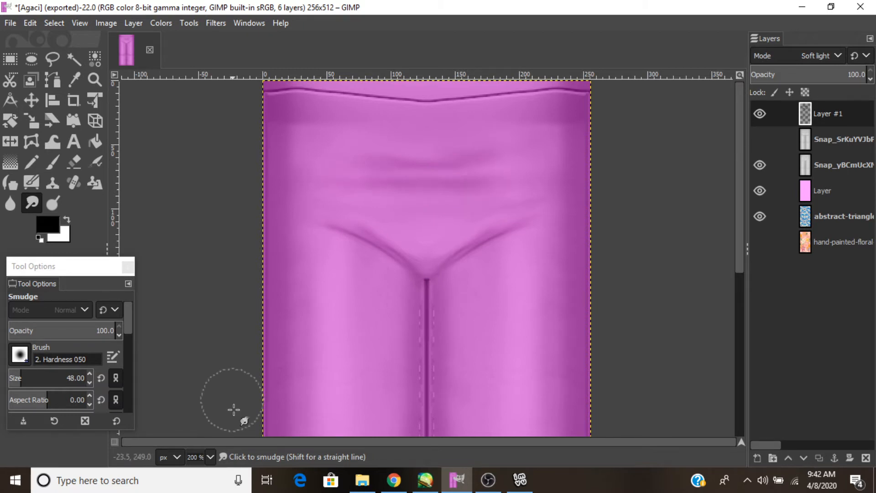
key("1")
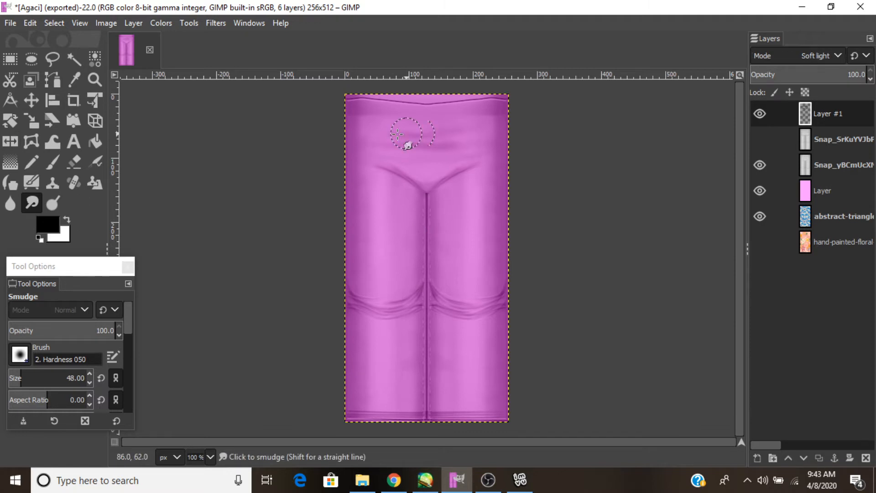
Export the updated Agaci texture, switch to the IMVU editor, and load Agaci as the texture of Material 41.
left_click(9, 23)
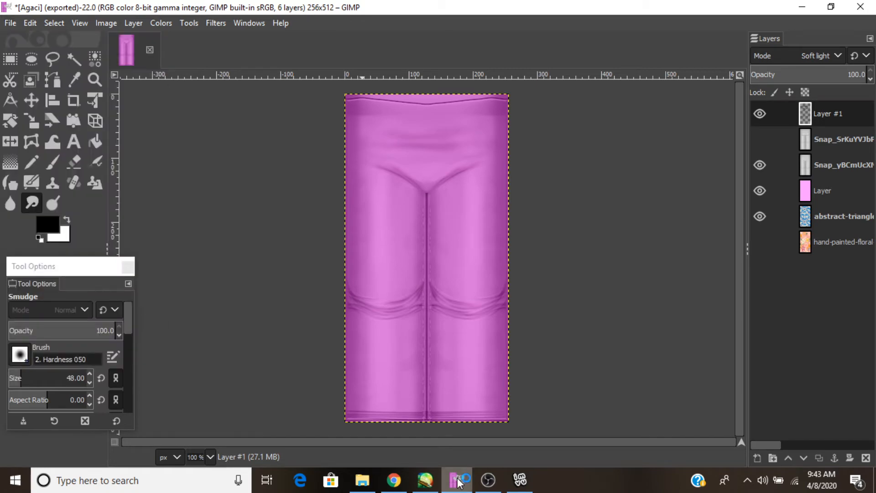
left_click(458, 483)
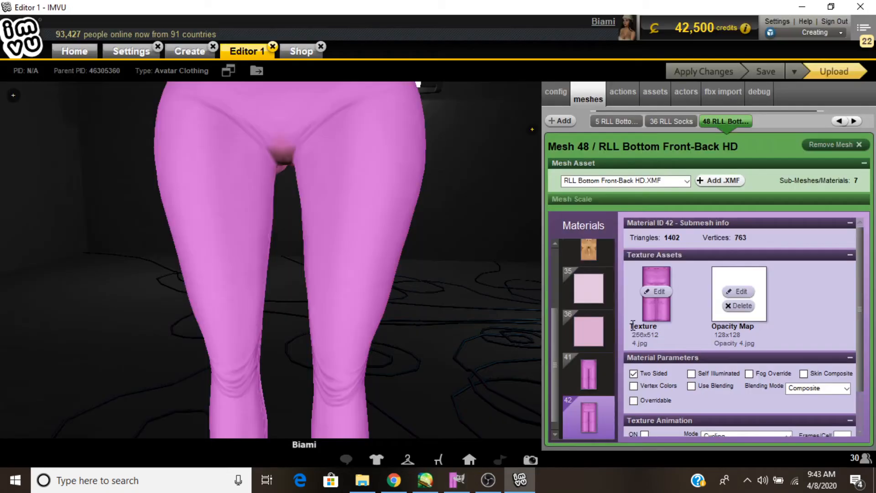
left_click(658, 292)
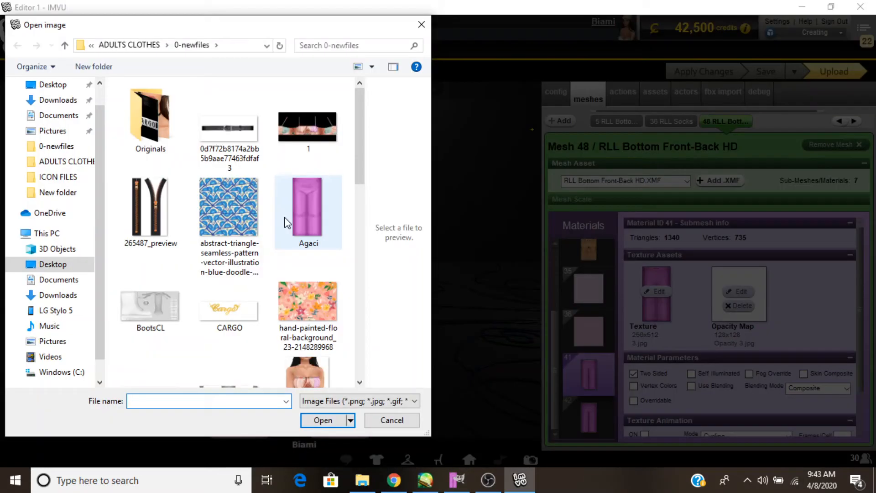
double_click(287, 223)
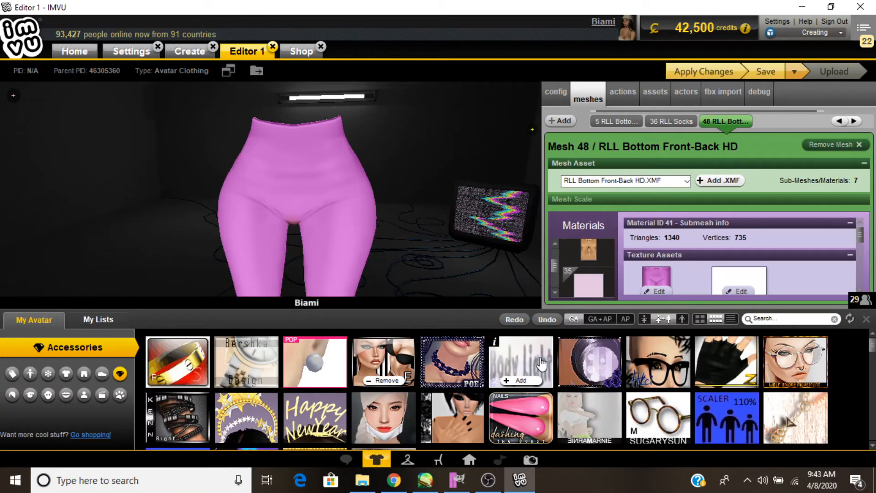
Close the avatar inventory and examine the leggings' abdomen, hip and knee creases on the avatar from near and far.
left_click(540, 362)
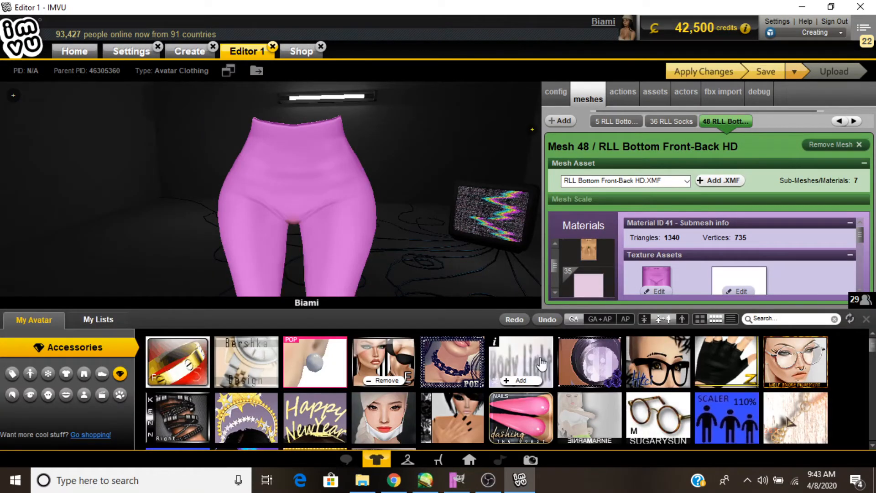
left_click(864, 320)
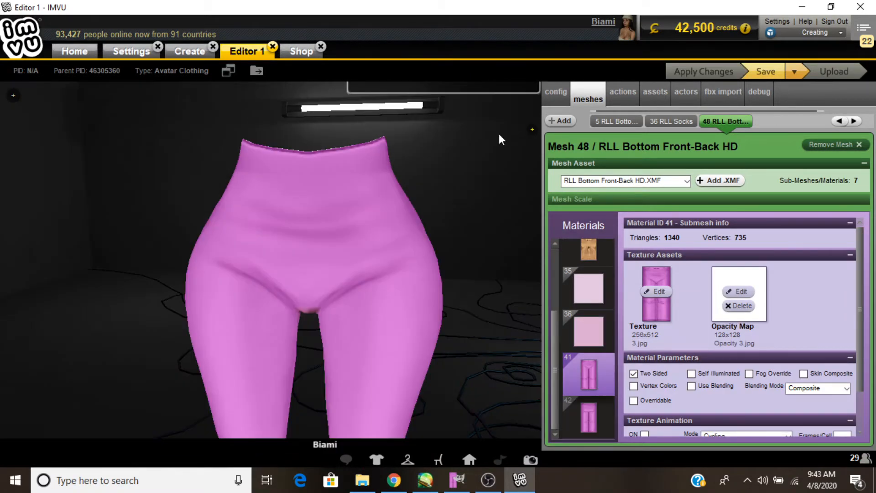
scroll(465, 259, "down", 5)
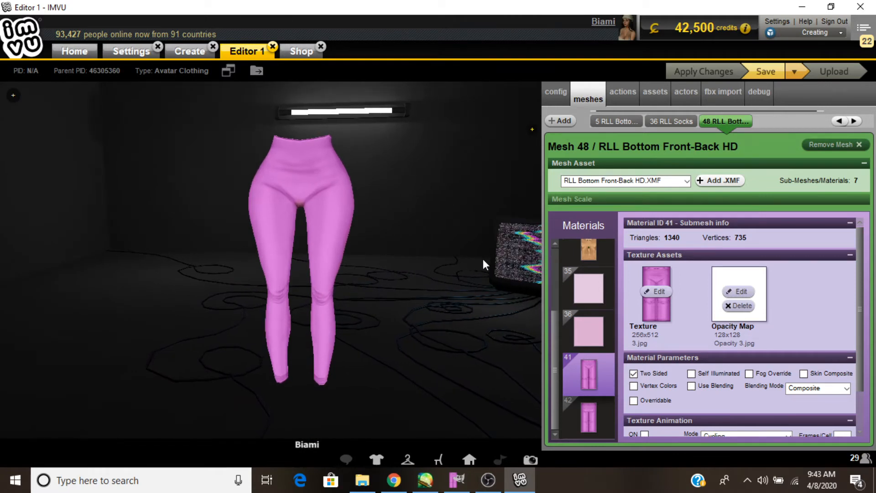
left_click_drag(483, 259, 477, 260)
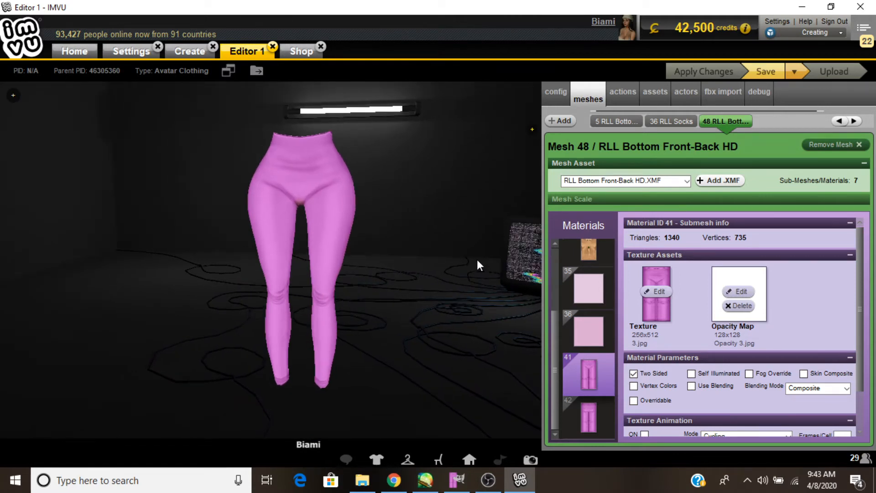
scroll(478, 260, "up", 5)
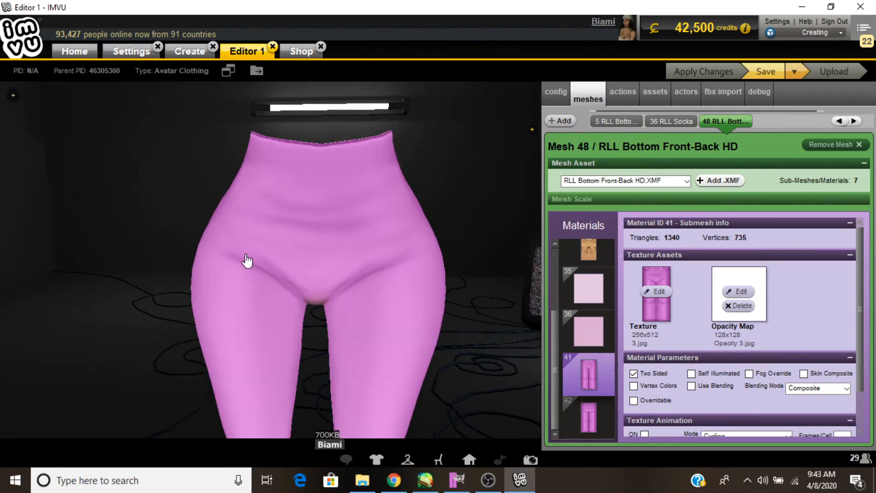
left_click_drag(342, 333, 337, 350)
scroll(358, 352, "down", 3)
scroll(326, 340, "up", 3)
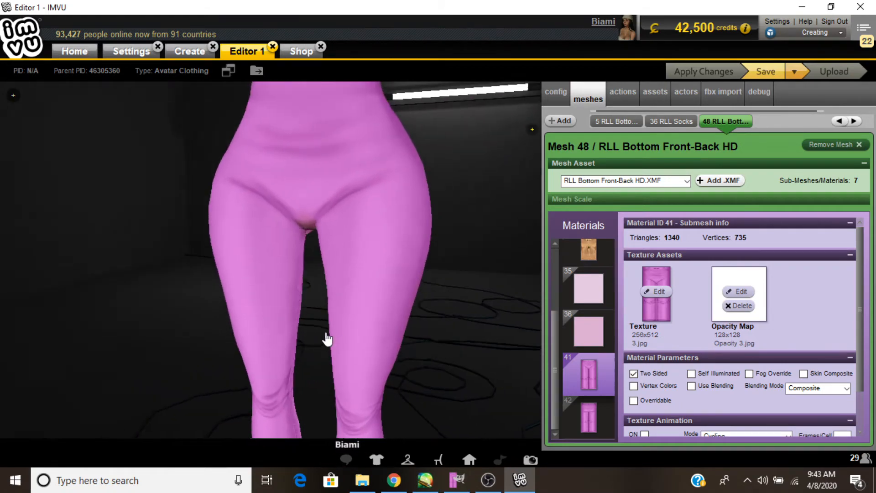
Switch back to GIMP, set Layer #1's opacity to 47.8, and add a transparent 256 × 512 px layer above it.
left_click(456, 480)
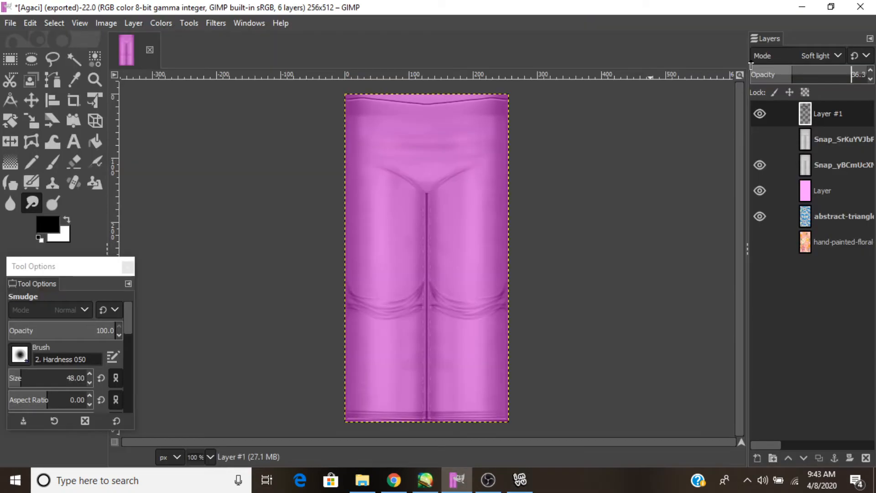
left_click(806, 73)
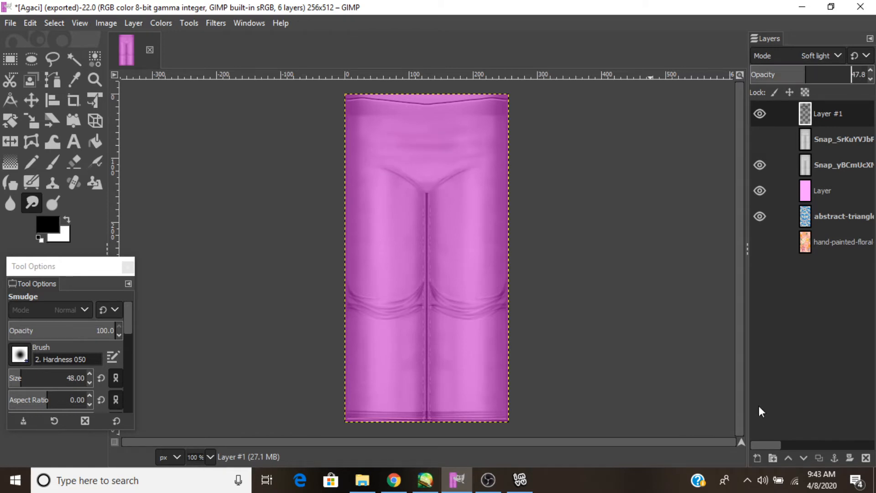
key("shift+ctrl+n")
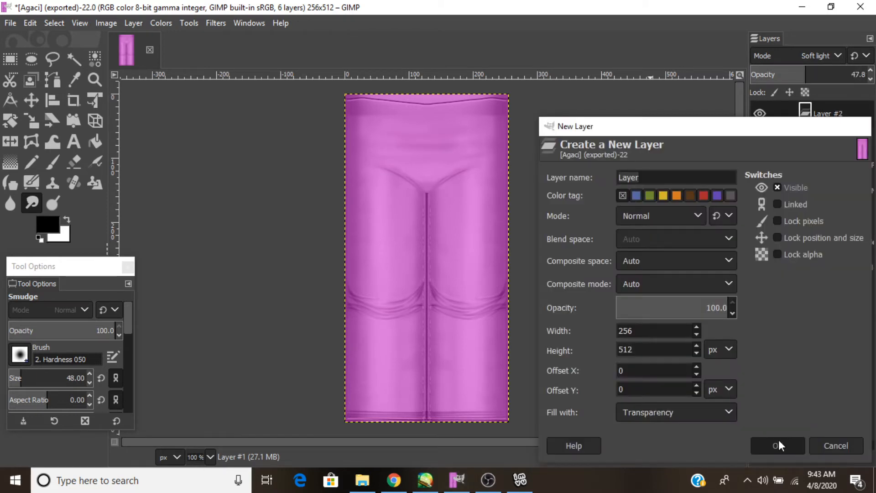
left_click(779, 441)
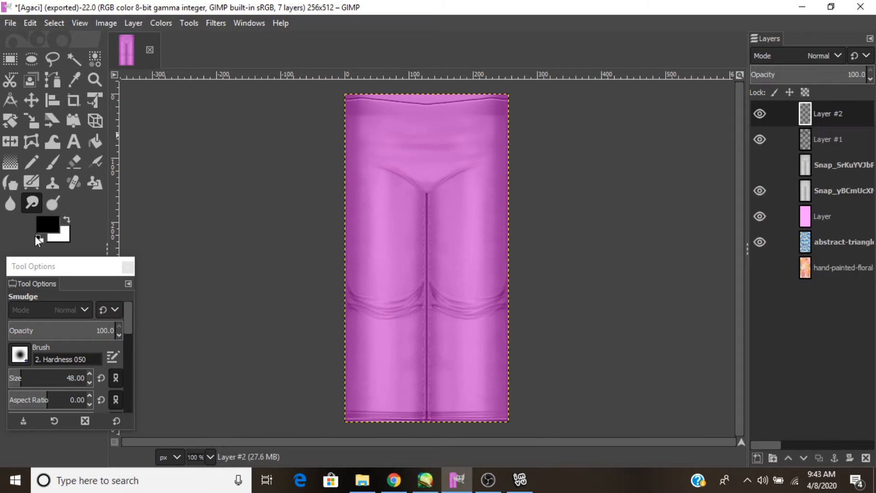
Swap the foreground color to white and set the Paintbrush size to 21 for highlights on the new layer.
left_click(67, 220)
key("p")
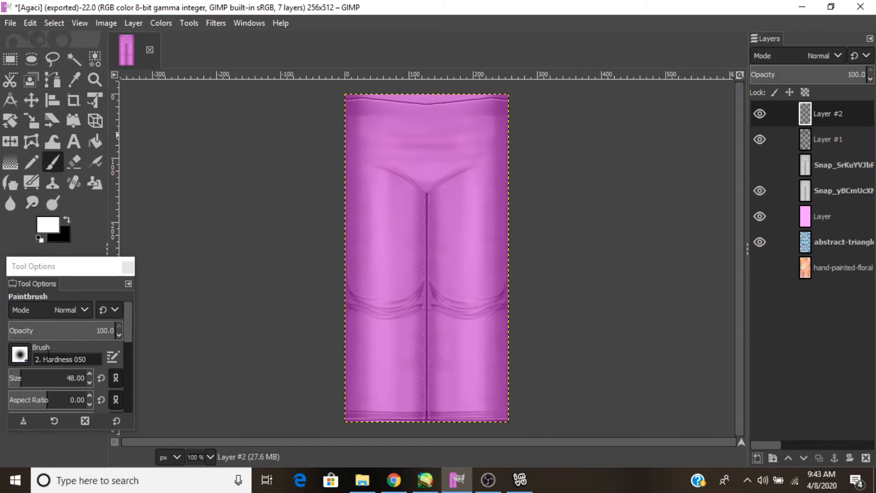
left_click(26, 372)
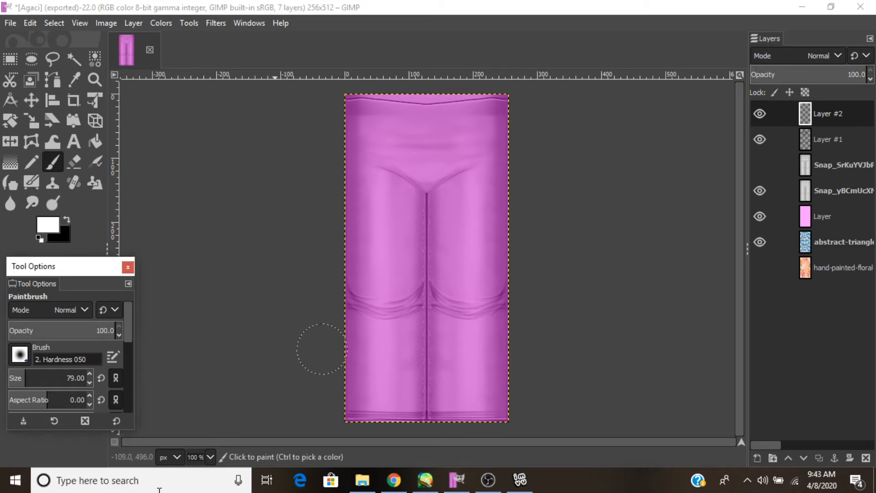
left_click(17, 378)
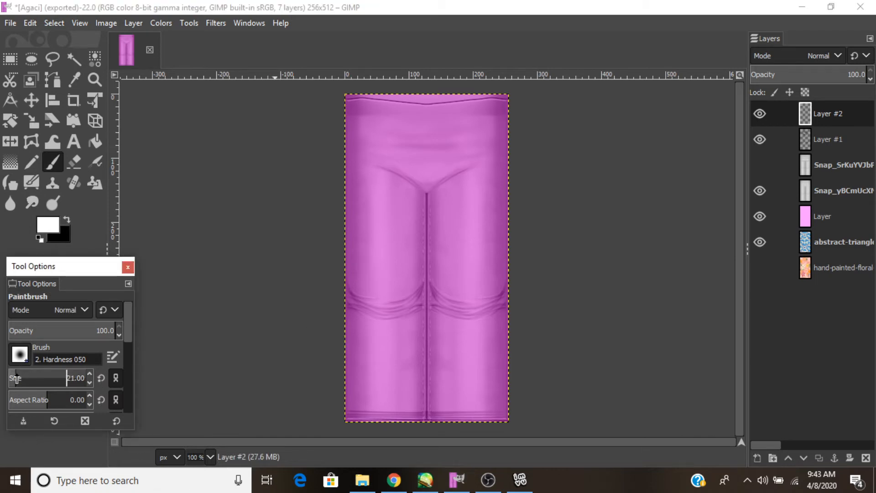
left_click(211, 457)
left_click(199, 348)
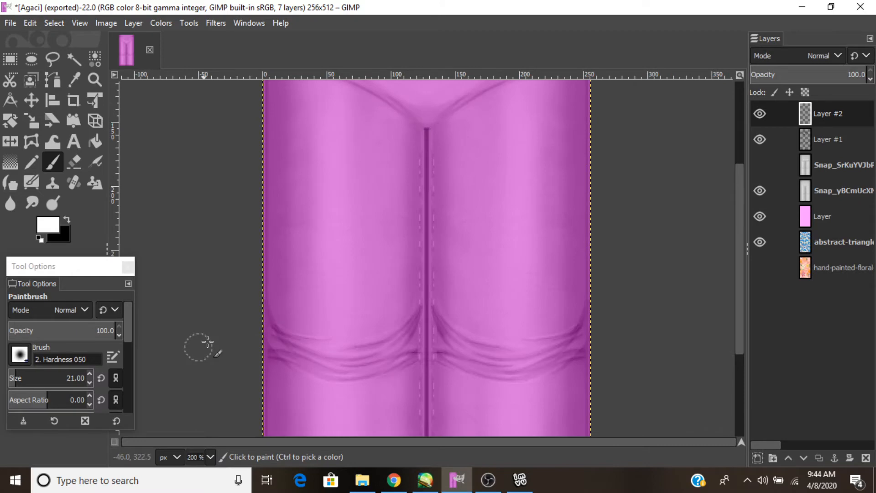
scroll(208, 343, "up", 5)
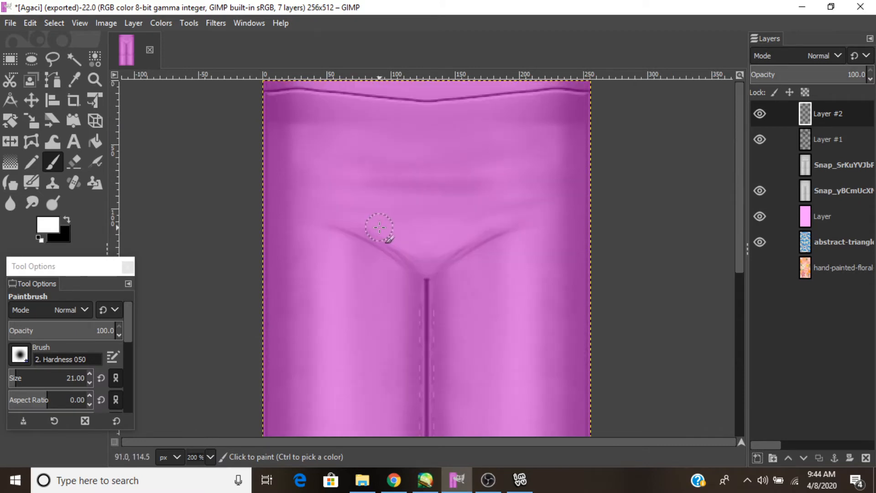
left_click_drag(380, 226, 425, 249)
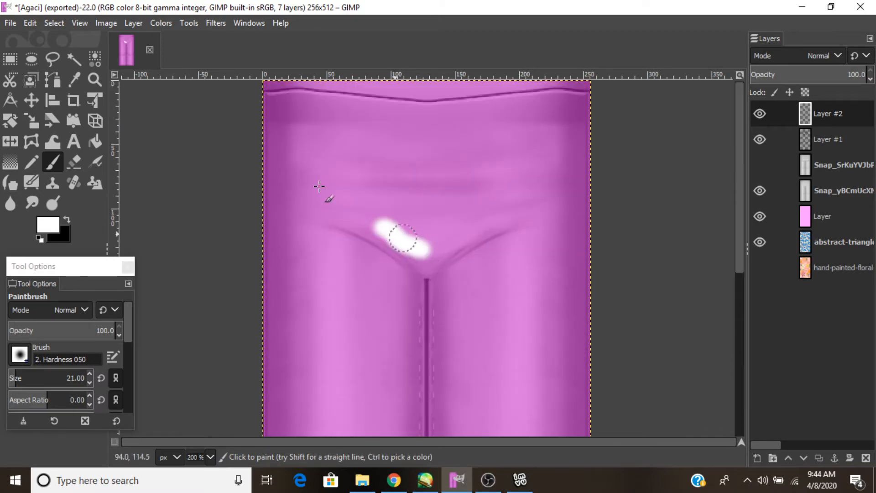
left_click(30, 23)
left_click(44, 41)
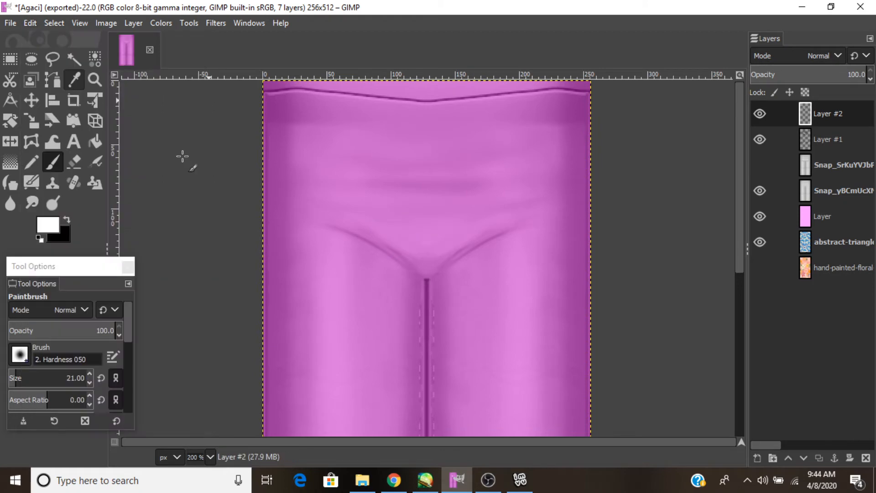
mouse_move(372, 217)
left_mouse_down()
mouse_move(450, 250)
mouse_move(400, 245)
mouse_move(372, 215)
left_mouse_up()
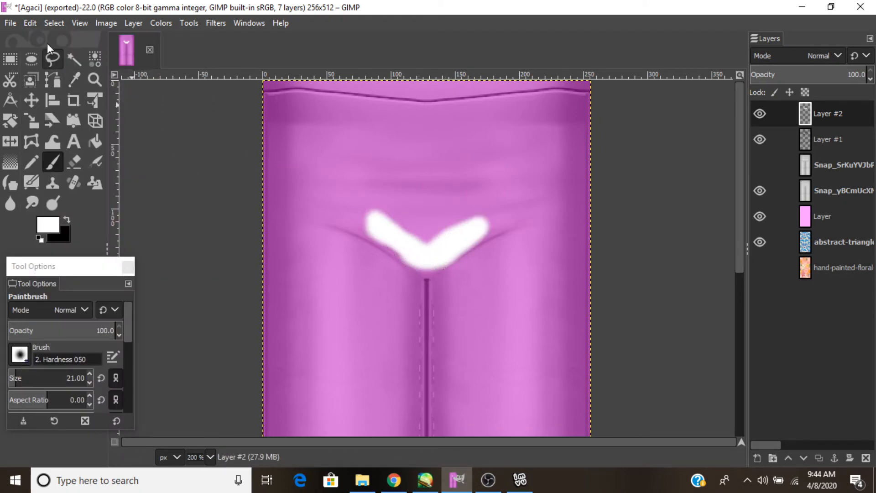
left_click(30, 23)
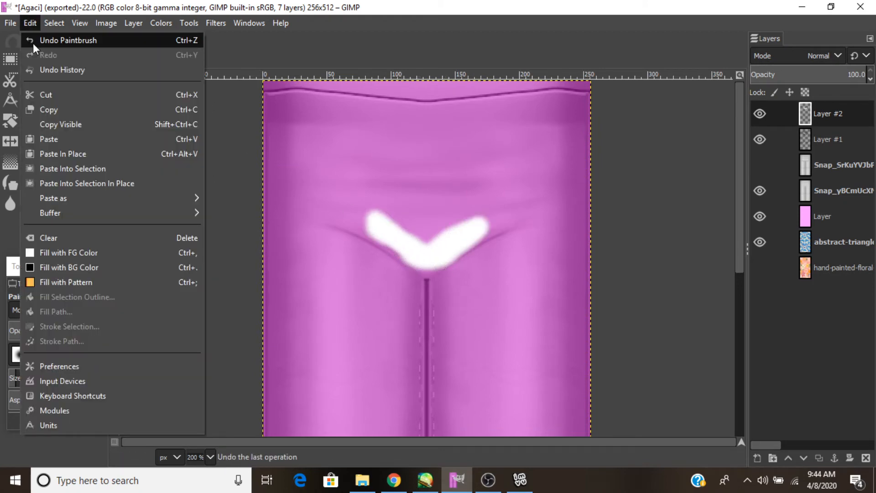
left_click(32, 43)
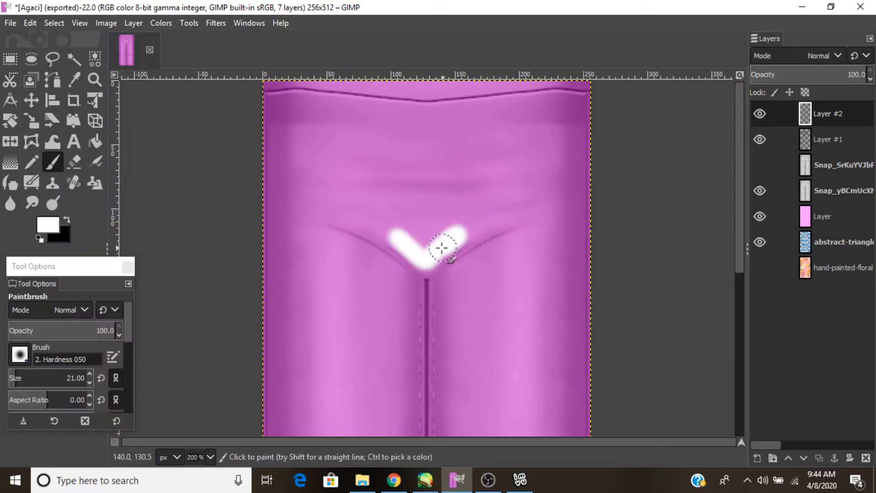
Paint a white V-shaped highlight just above the crotch and short, roughly horizontal white strokes along both sides of the hips.
left_click_drag(442, 248, 422, 240)
left_click_drag(292, 135, 339, 135)
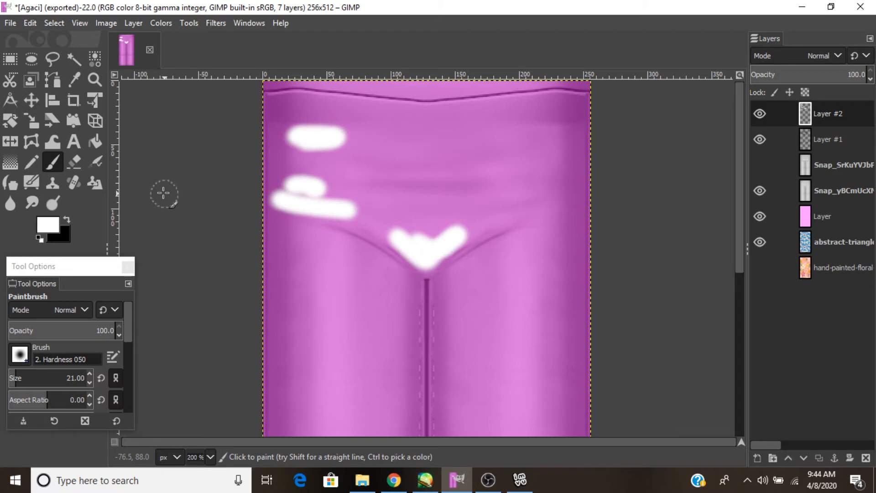
left_click_drag(560, 130, 536, 132)
left_click_drag(556, 150, 531, 156)
left_click_drag(560, 207, 544, 200)
Paint long vertical white highlight strokes down the middle of both thighs and both lower legs, leaving the knee creases clear.
scroll(366, 215, "down", 6)
scroll(348, 221, "up", 4)
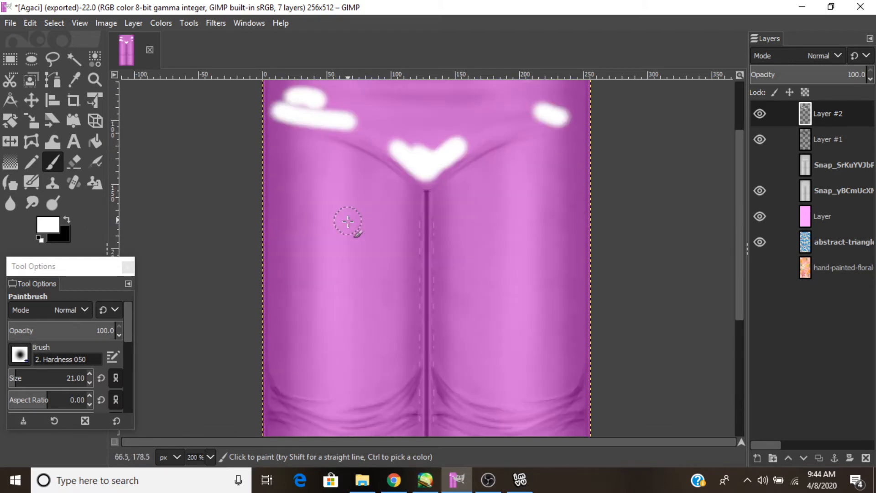
mouse_move(329, 159)
left_mouse_down()
mouse_move(343, 262)
mouse_move(343, 398)
left_mouse_up()
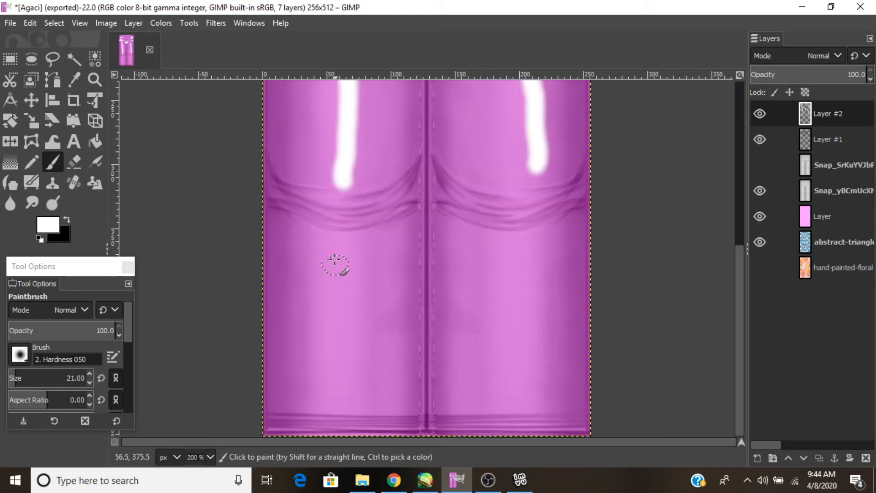
left_click_drag(335, 259, 340, 401)
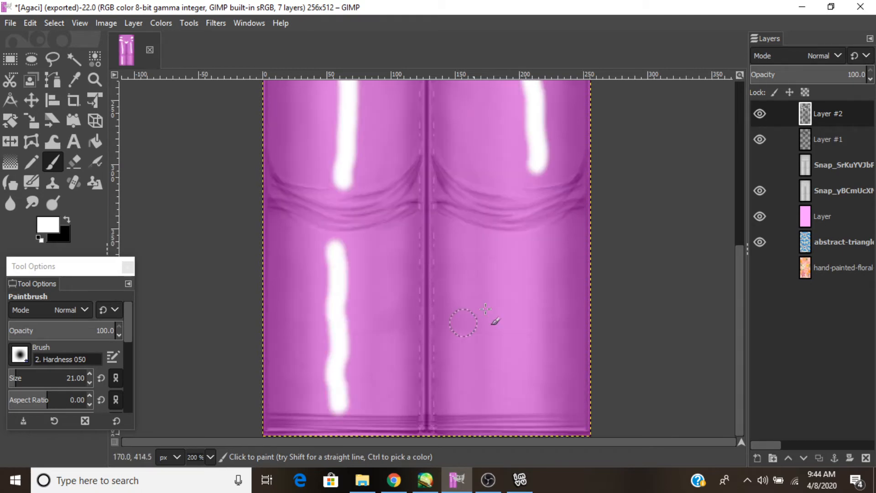
left_click_drag(519, 250, 519, 411)
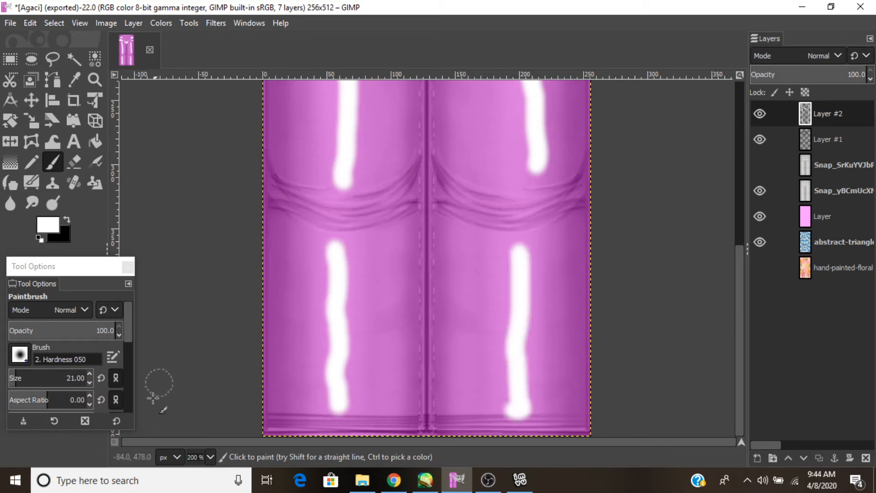
Set the Smudge tool's size to 79 and smear the white highlights on both hips and above the crotch into soft streaks.
left_click(210, 457)
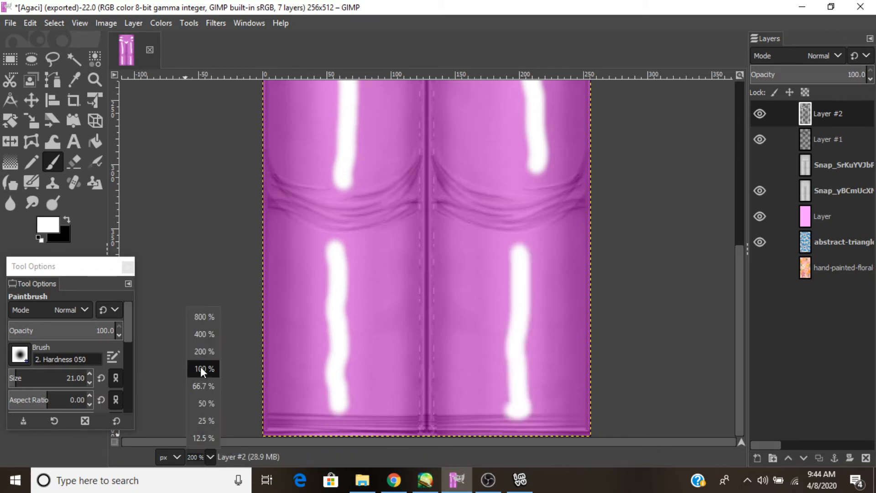
left_click(201, 368)
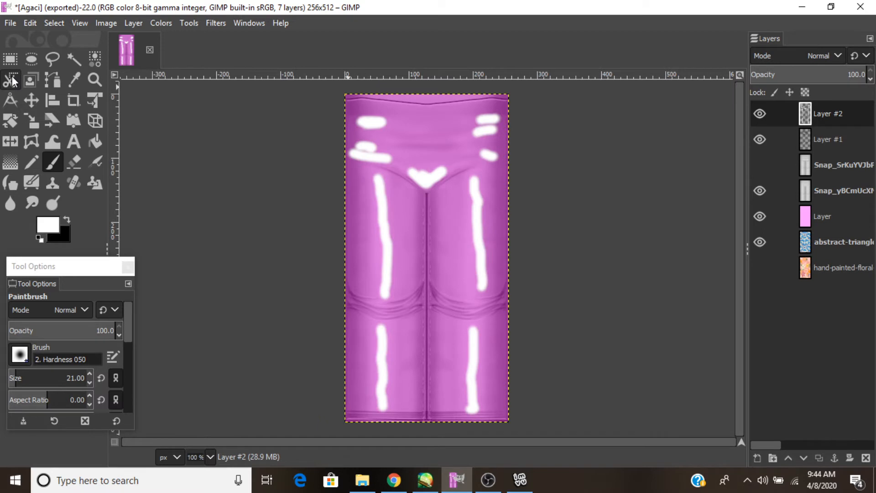
key("s")
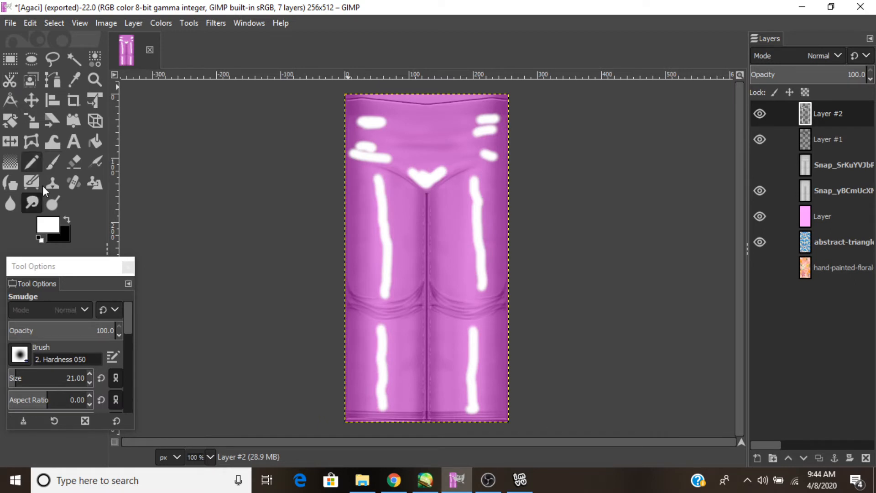
left_click(26, 376)
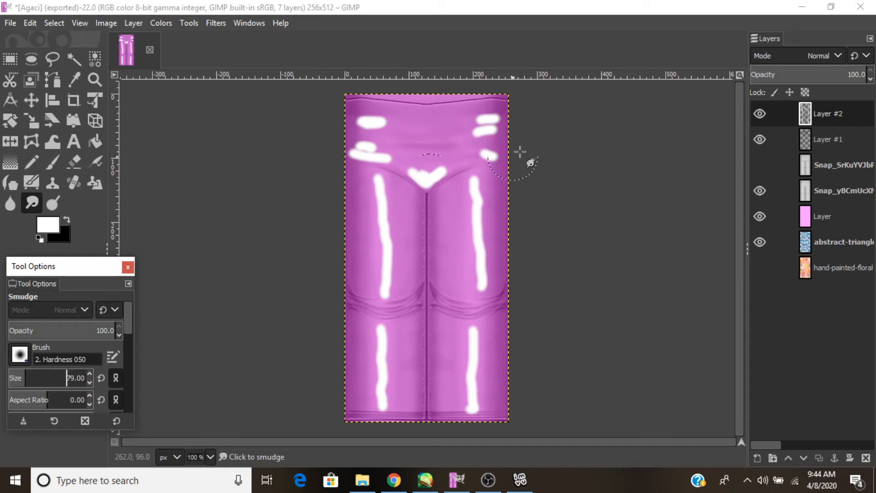
left_click_drag(519, 152, 480, 155)
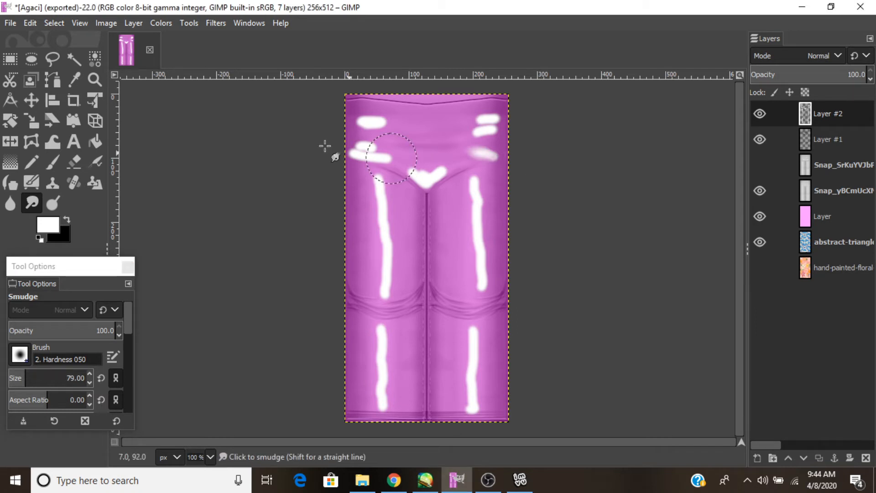
key("ctrl+z")
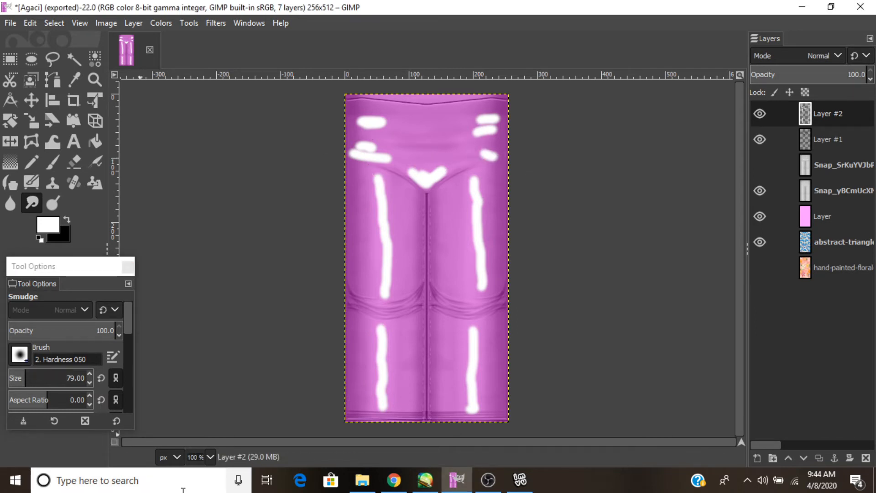
left_click(211, 457)
left_click(199, 352)
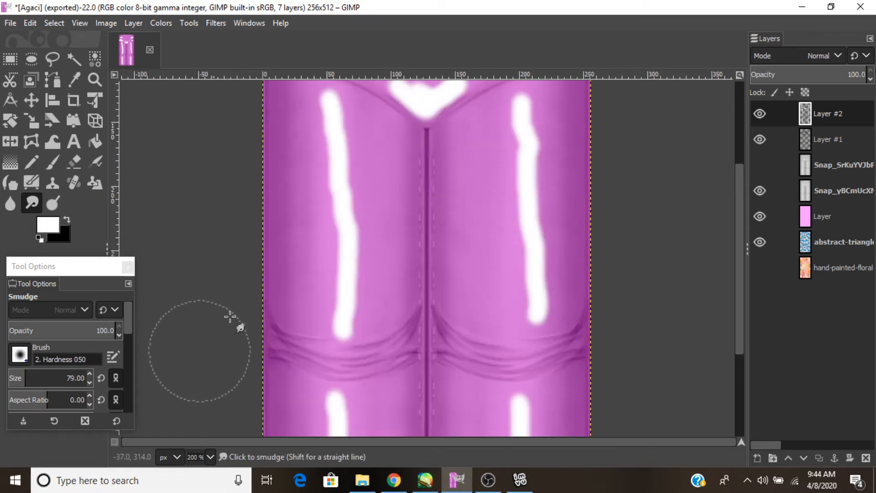
scroll(333, 147, "up", 5)
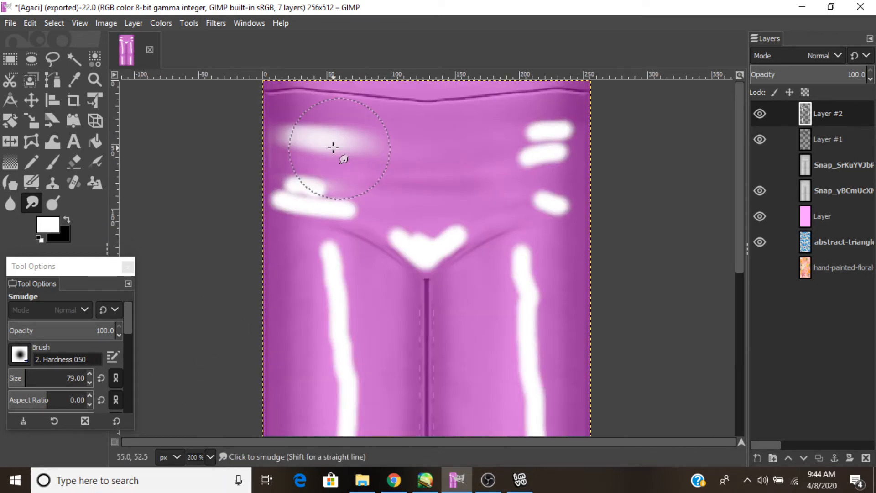
left_click_drag(333, 147, 254, 186)
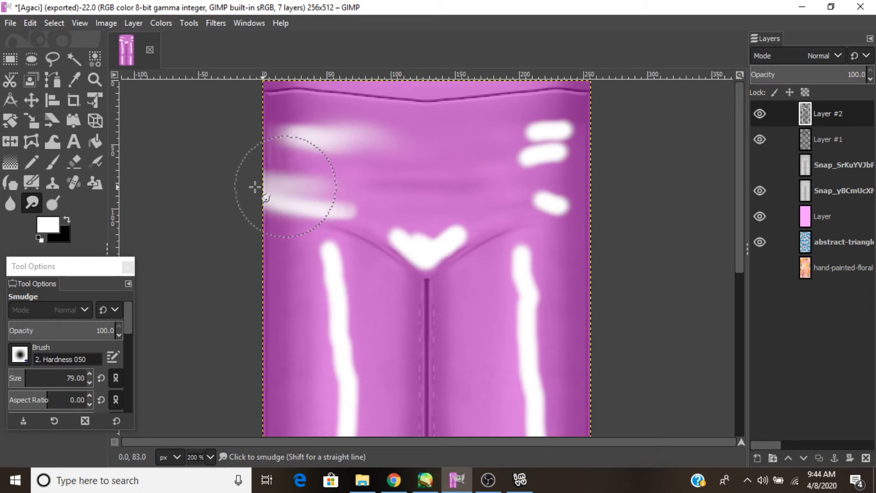
mouse_move(554, 142)
left_mouse_down()
mouse_move(509, 156)
mouse_move(511, 147)
mouse_move(628, 121)
left_mouse_up()
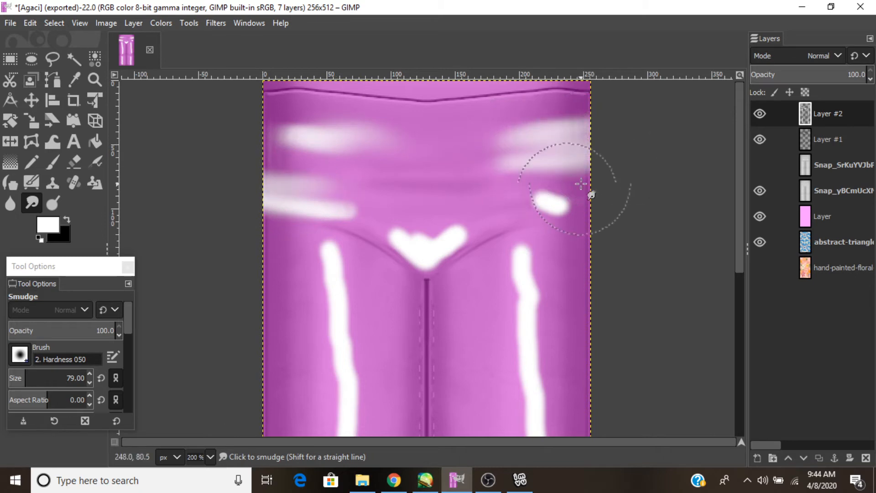
mouse_move(581, 184)
left_mouse_down()
mouse_move(525, 184)
mouse_move(597, 197)
mouse_move(511, 189)
mouse_move(393, 211)
mouse_move(422, 236)
left_mouse_up()
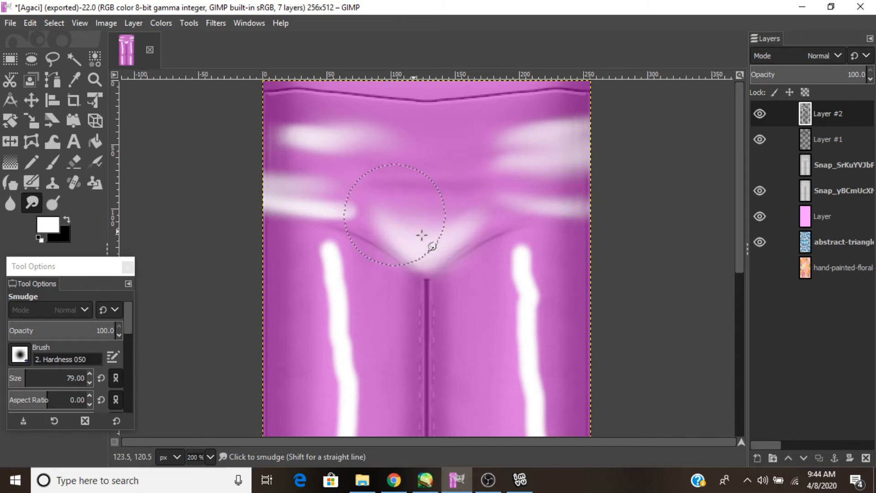
Smudge the vertical white highlights on both thighs and both lower legs to soften their edges and ends.
scroll(307, 137, "down", 5)
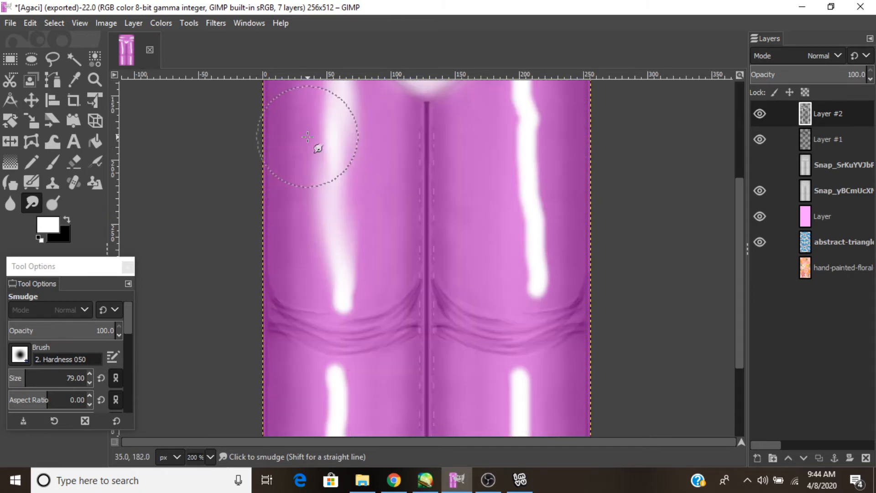
scroll(505, 199, "up", 3)
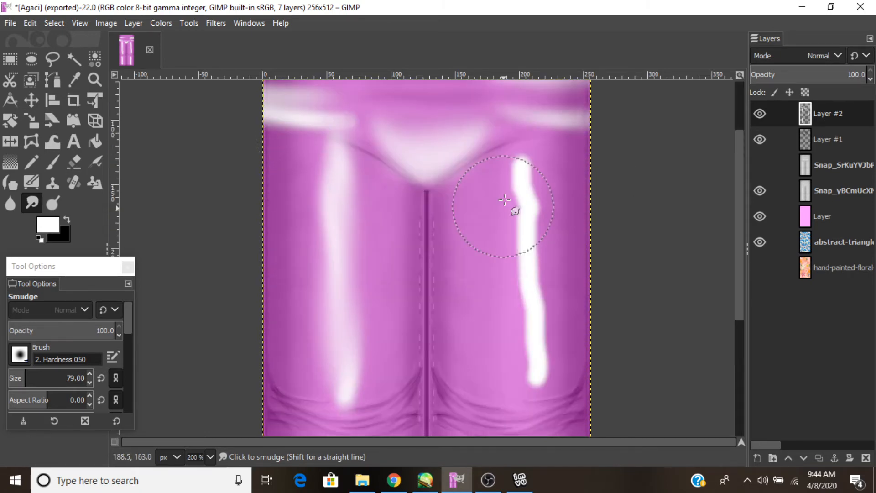
left_click_drag(505, 200, 537, 347)
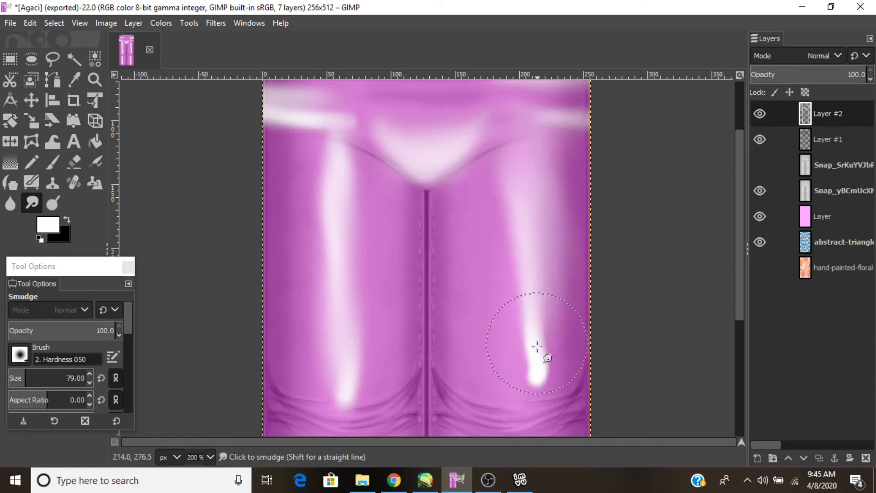
scroll(537, 347, "down", 6)
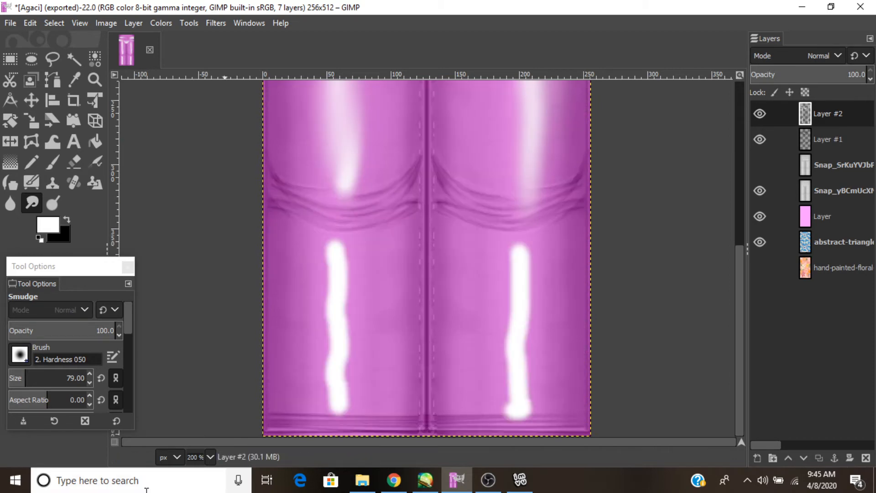
key("1")
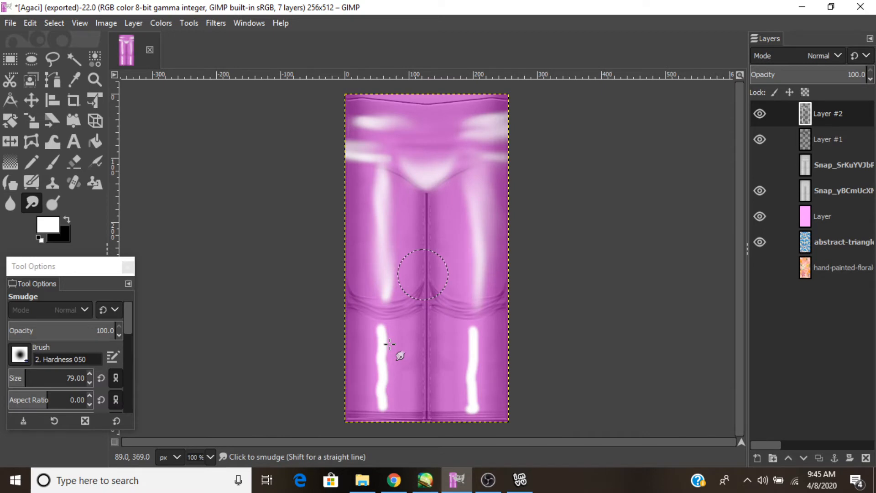
left_click_drag(390, 344, 382, 379)
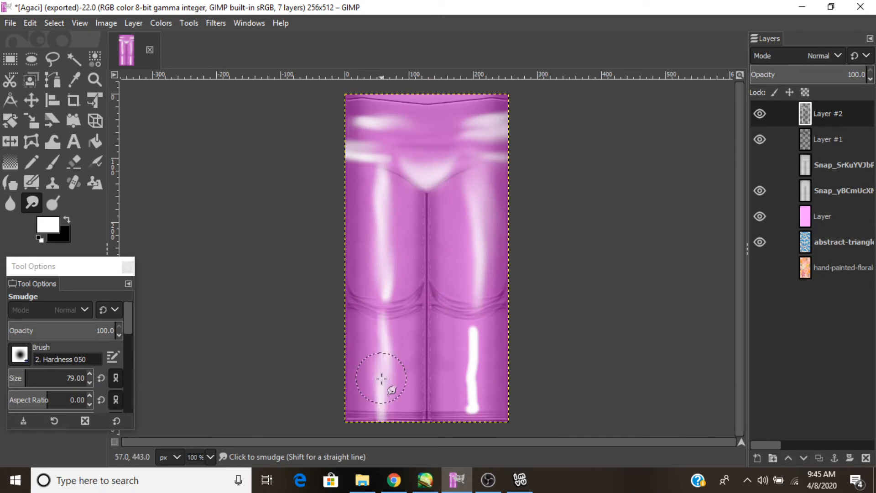
mouse_move(473, 329)
left_mouse_down()
mouse_move(470, 426)
mouse_move(468, 396)
left_mouse_up()
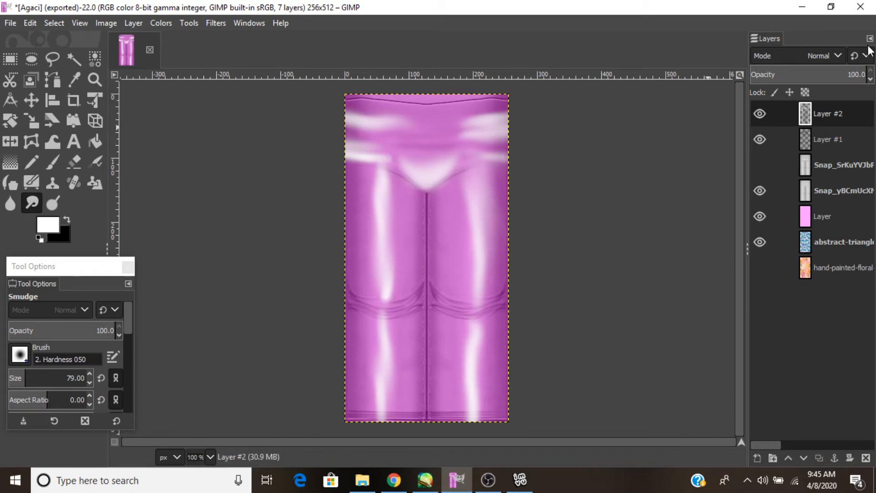
Set Layer #2's blending mode to Overlay.
left_click(822, 55)
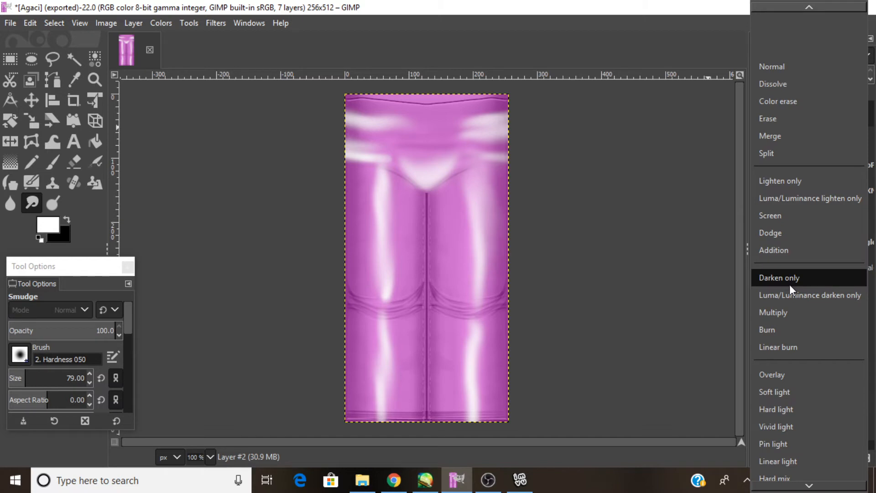
left_click(772, 375)
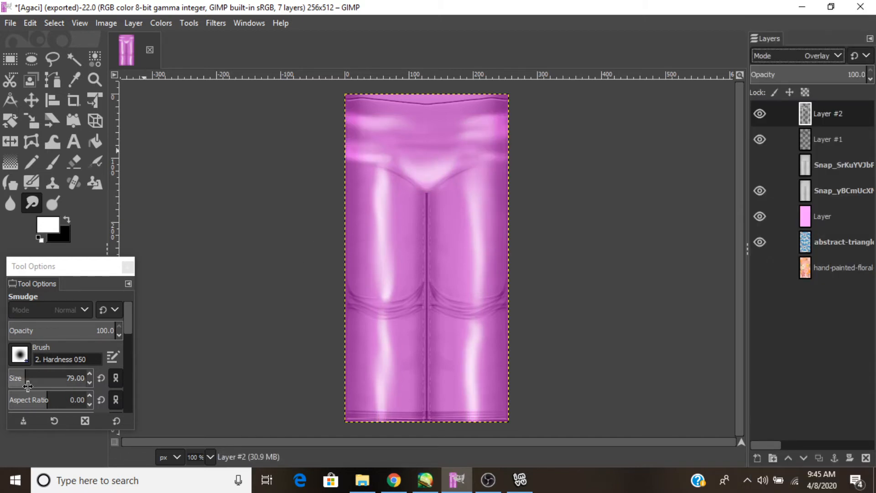
left_click_drag(27, 386, 35, 386)
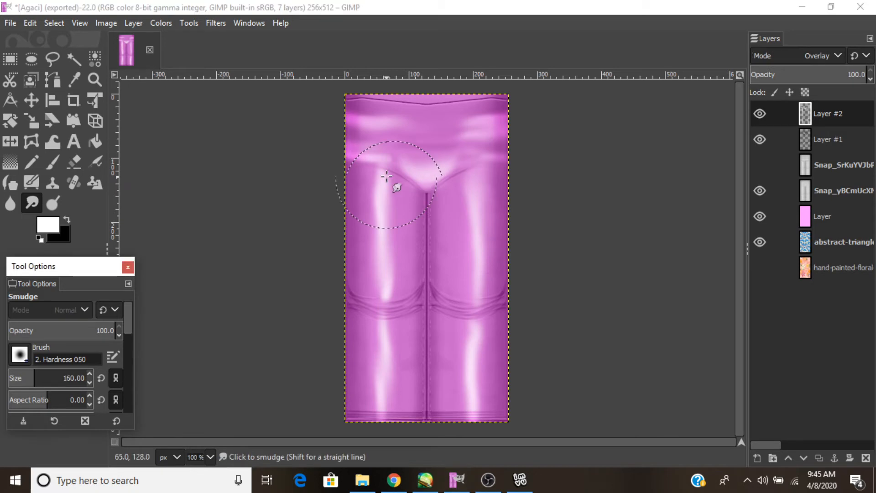
left_click_drag(387, 176, 384, 383)
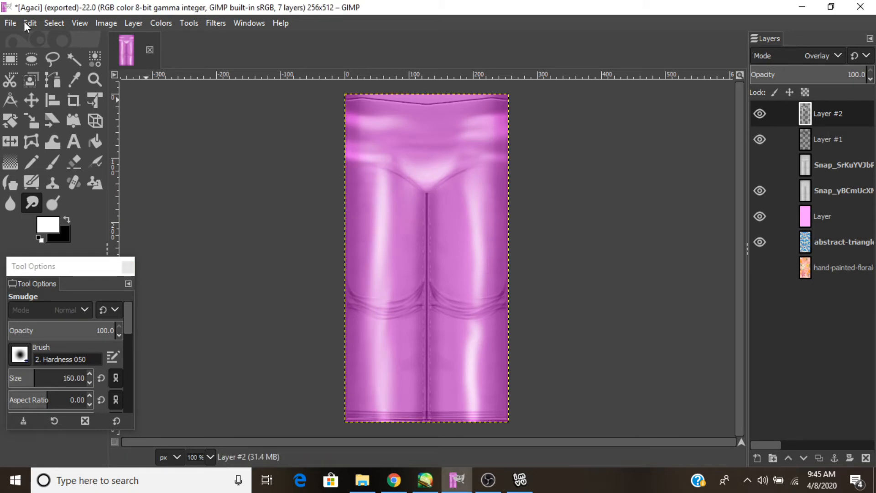
key("ctrl+z")
Set the Smudge size to 122 and blend the white highlights further along the full length of both legs.
left_click(31, 378)
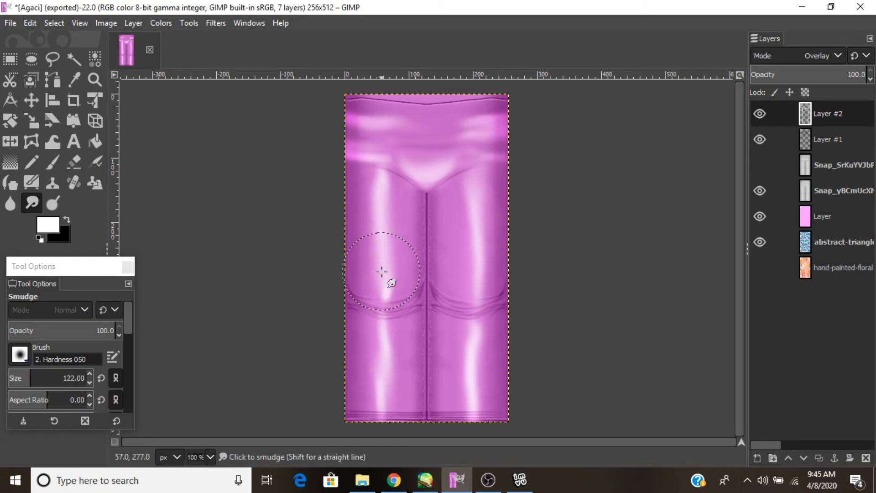
left_click_drag(382, 271, 383, 231)
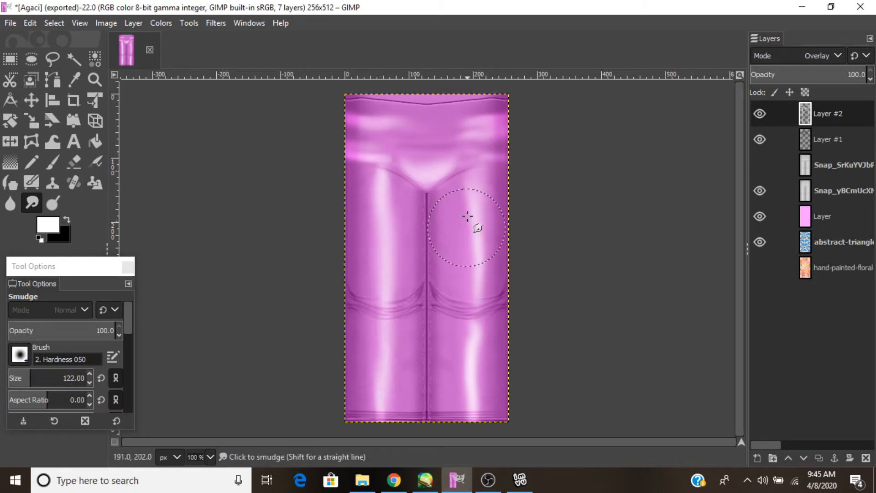
left_click_drag(468, 216, 478, 413)
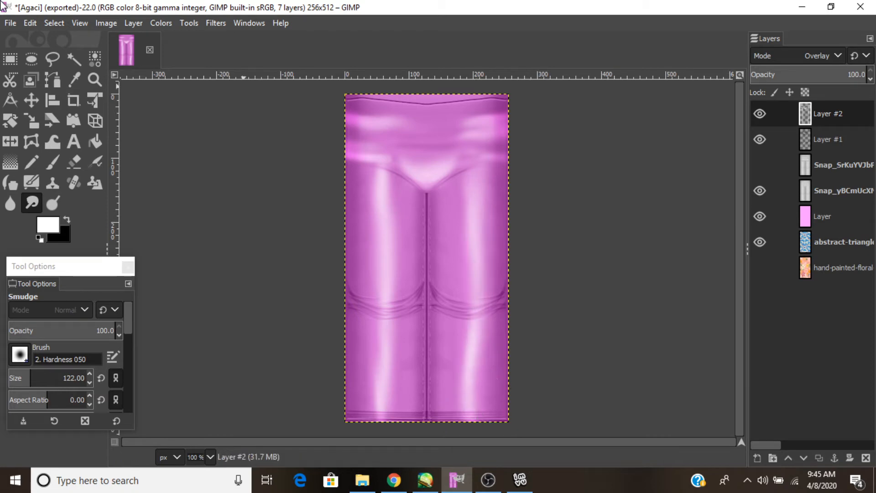
Apply a Gaussian Blur with Size X and Size Y of 13 to the highlights on Layer #2, and return to the Smudge tool.
left_click(215, 23)
left_click(227, 37)
left_click(216, 24)
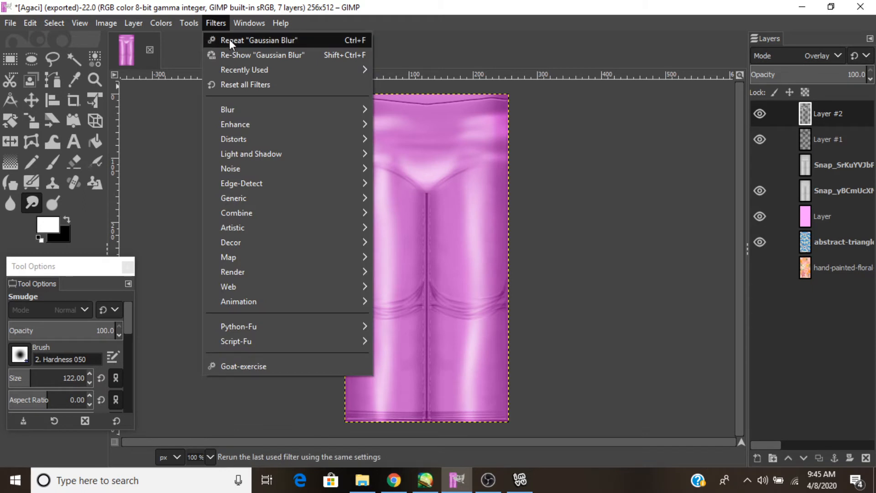
left_click(229, 39)
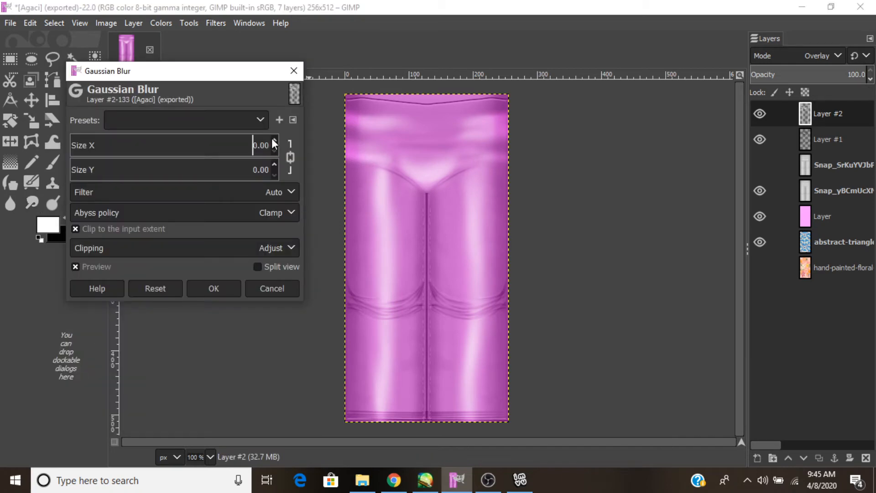
left_click(273, 140)
left_click(273, 140)
left_click(273, 140)
left_click(273, 140)
left_click(273, 140)
left_click(273, 141)
left_click(274, 140)
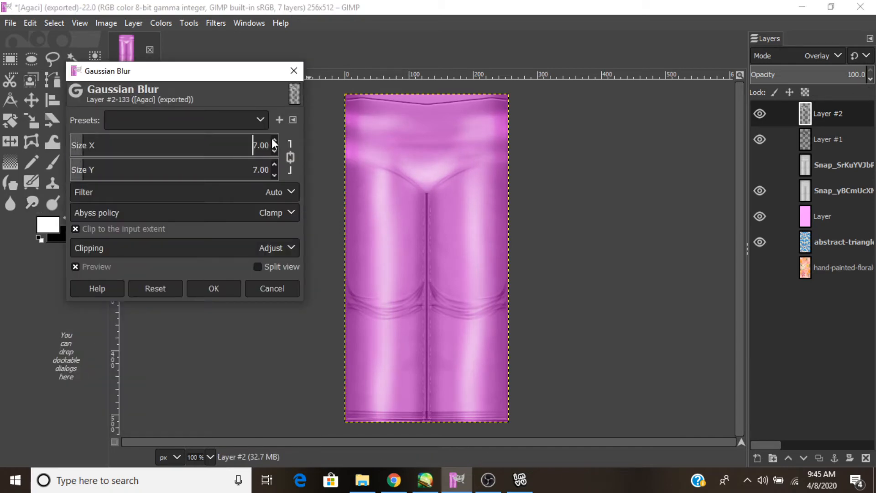
left_click(272, 139)
left_click(273, 139)
left_click(273, 140)
left_click(273, 139)
left_click(273, 139)
left_click(273, 140)
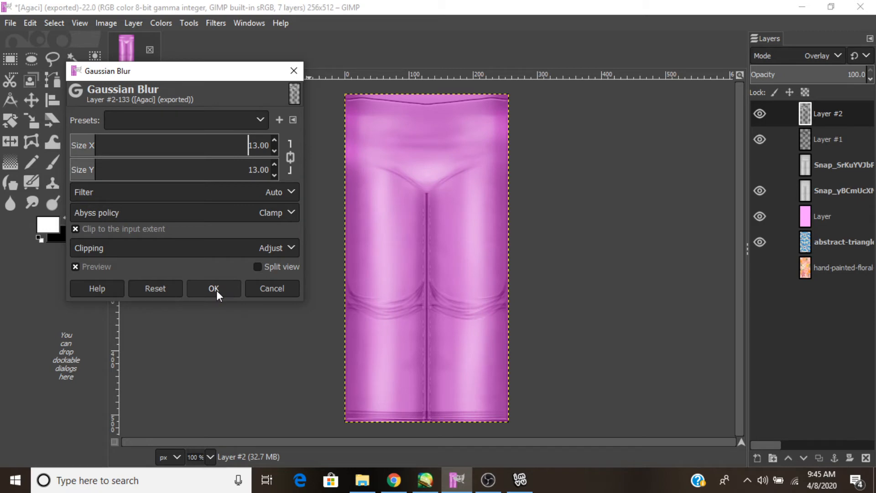
left_click(213, 288)
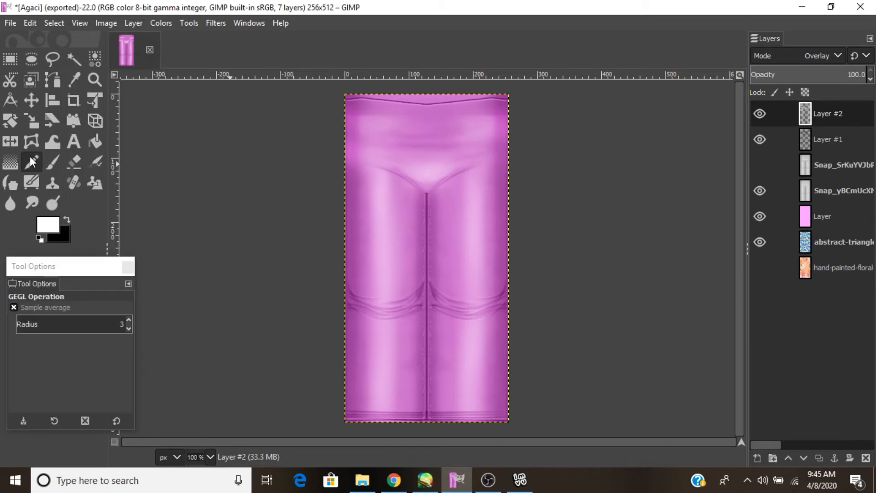
key("s")
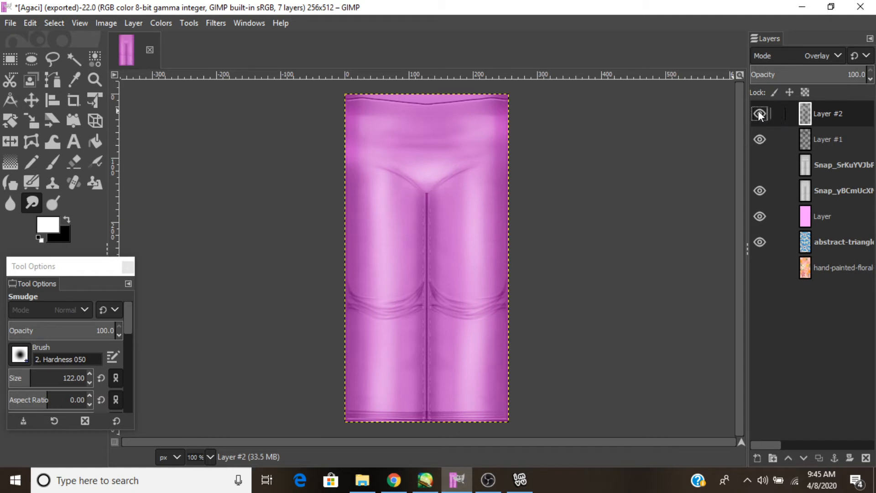
Toggle the visibility of Layer #2, Layer #1, the front shading layer and the pink layer to compare their effect on the texture.
left_click_drag(759, 112, 757, 145)
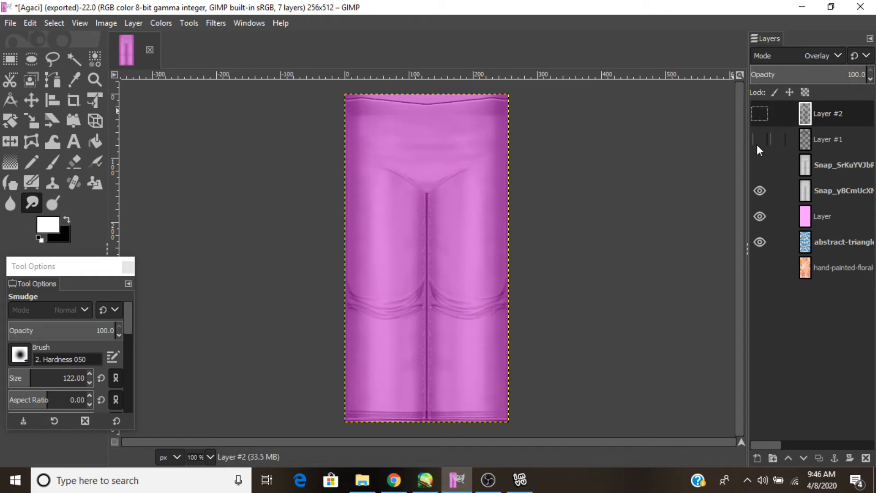
left_click(756, 144)
left_click(761, 190)
left_click(760, 190)
left_click(762, 217)
left_click(761, 217)
left_click(760, 113)
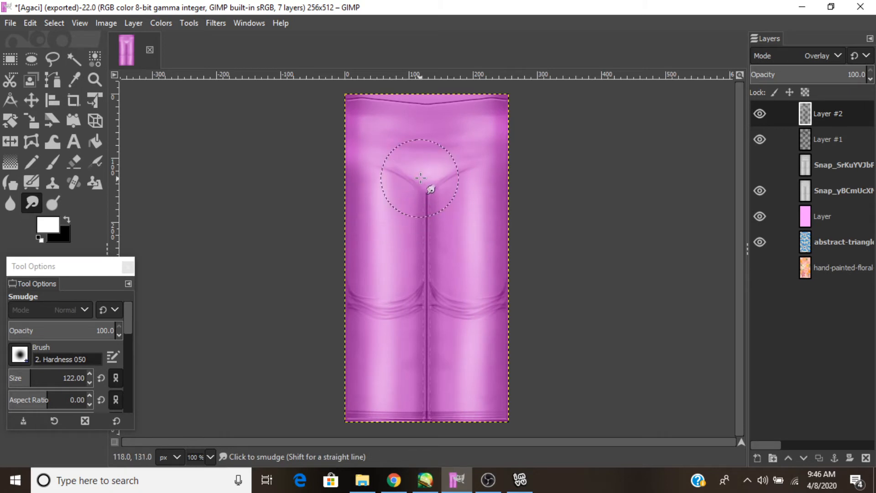
Smudge the white highlight at the crotch outward into the hip area and export the texture again.
mouse_move(421, 178)
left_mouse_down()
mouse_move(403, 173)
mouse_move(437, 175)
mouse_move(475, 136)
mouse_move(376, 115)
mouse_move(383, 185)
left_mouse_up()
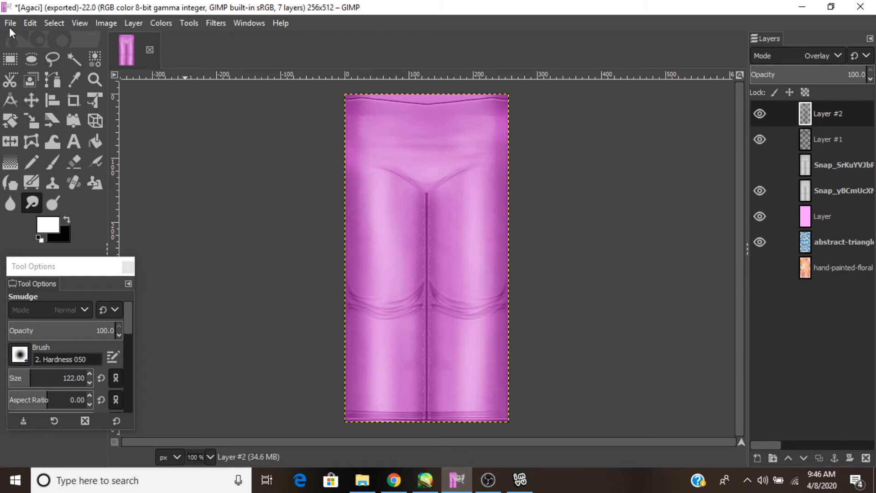
key("ctrl+e")
Switch to IMVU, load the Agaci image as the texture of material 41, and view the leggings on the avatar.
left_click(521, 480)
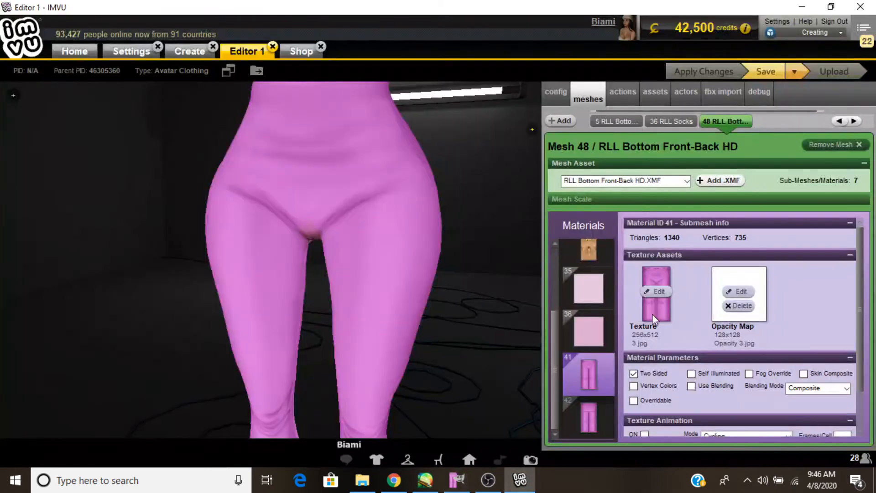
left_click(651, 290)
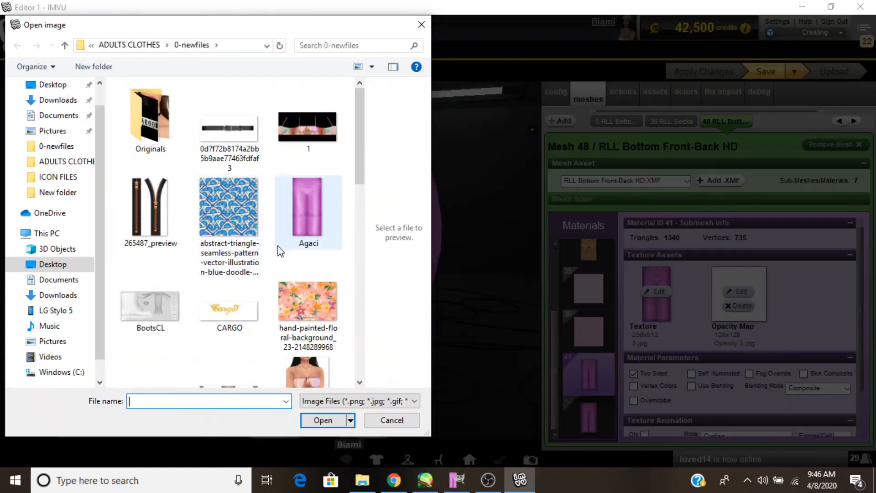
left_click(285, 242)
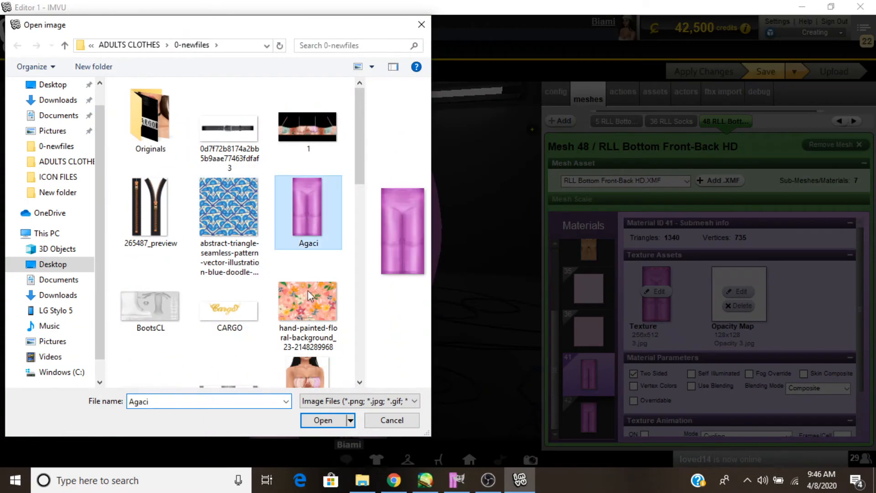
left_click(322, 420)
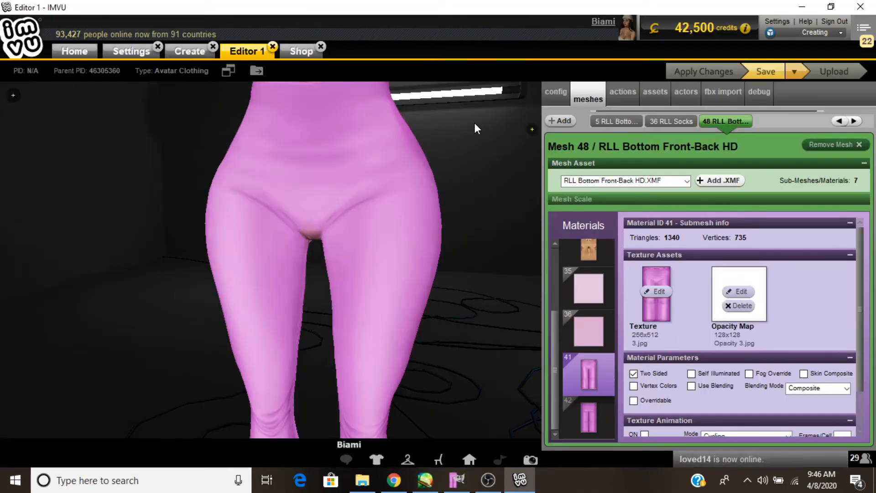
scroll(502, 153, "down", 10)
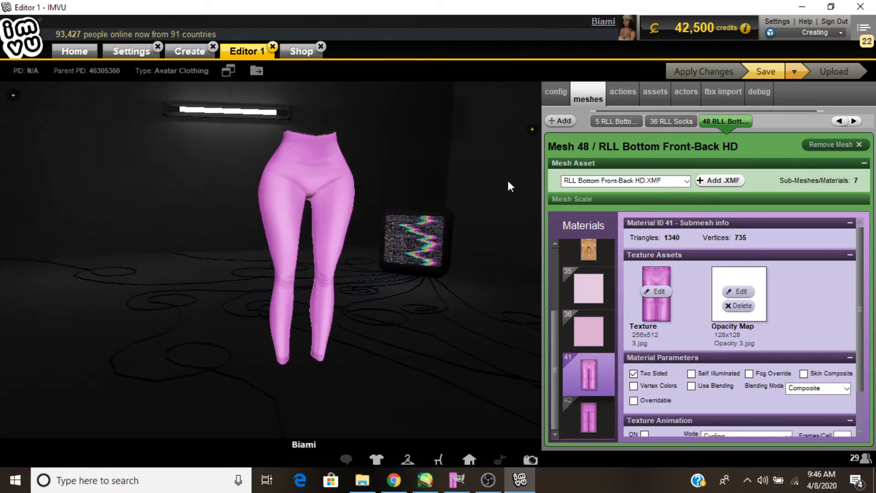
left_click_drag(508, 179, 407, 164)
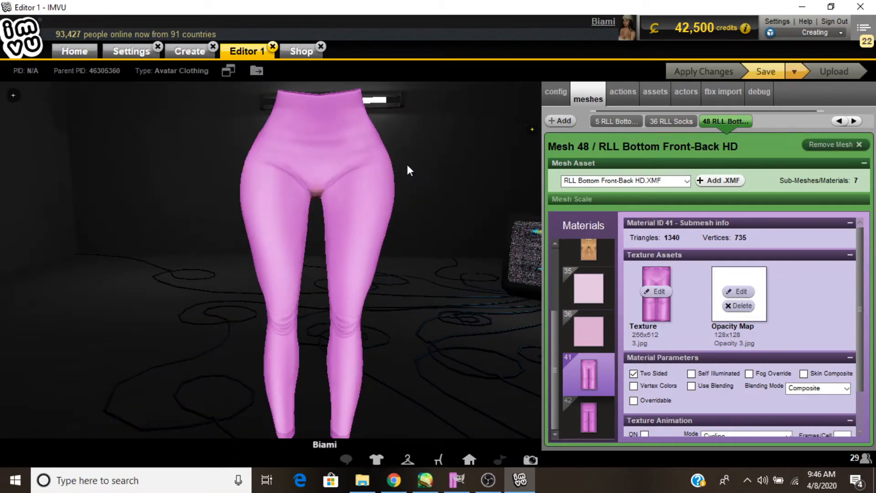
Turn on Self Illuminated for material 41 and apply the changes.
left_click(692, 374)
left_click(717, 72)
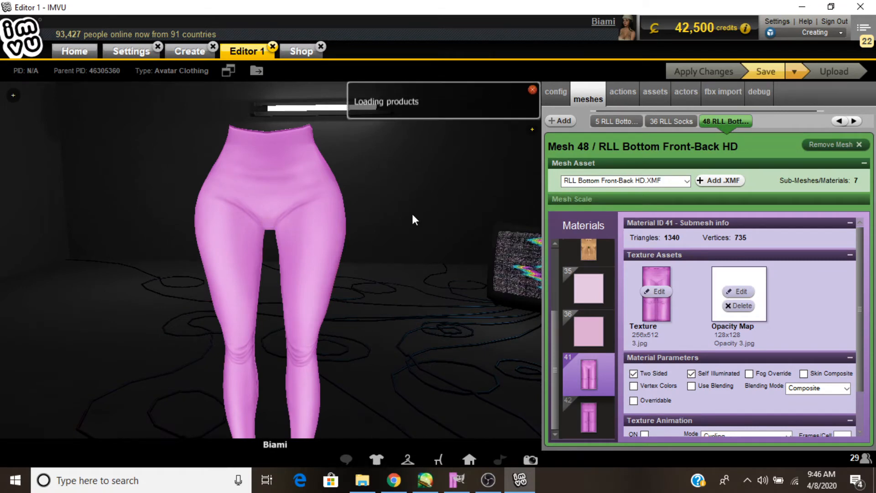
left_click(376, 459)
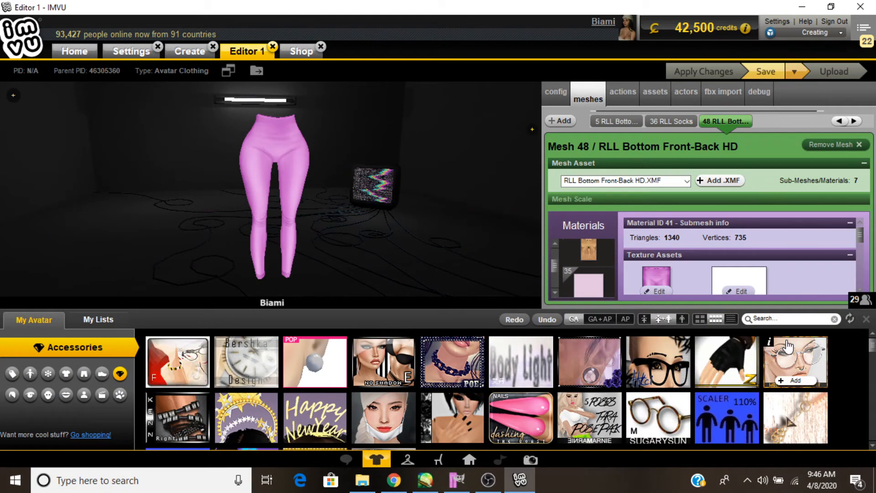
left_click(865, 320)
left_click_drag(514, 314, 489, 317)
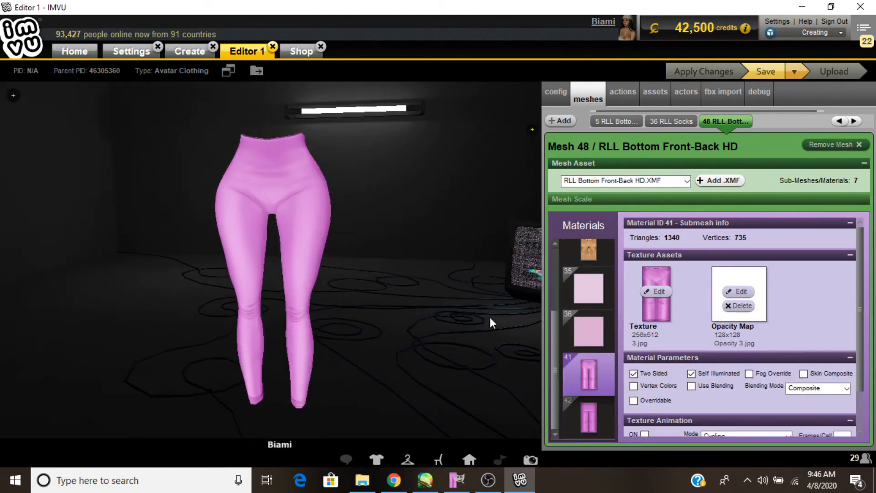
left_click(377, 460)
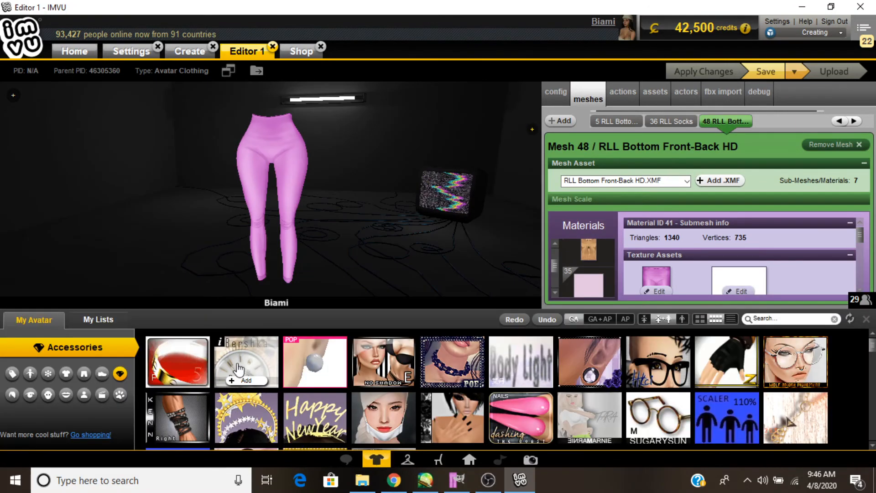
left_click(36, 387)
left_click(866, 319)
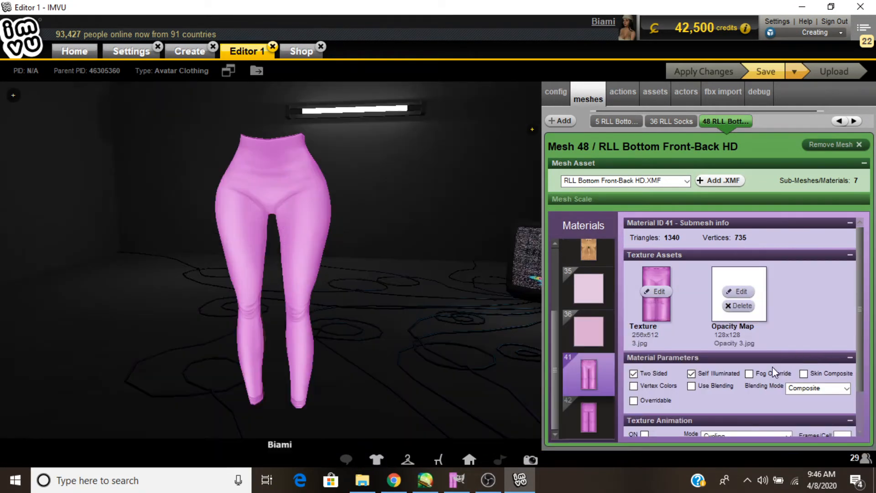
Turn off Self Illuminated for material 41 and check how the leggings look without it.
left_click(729, 377)
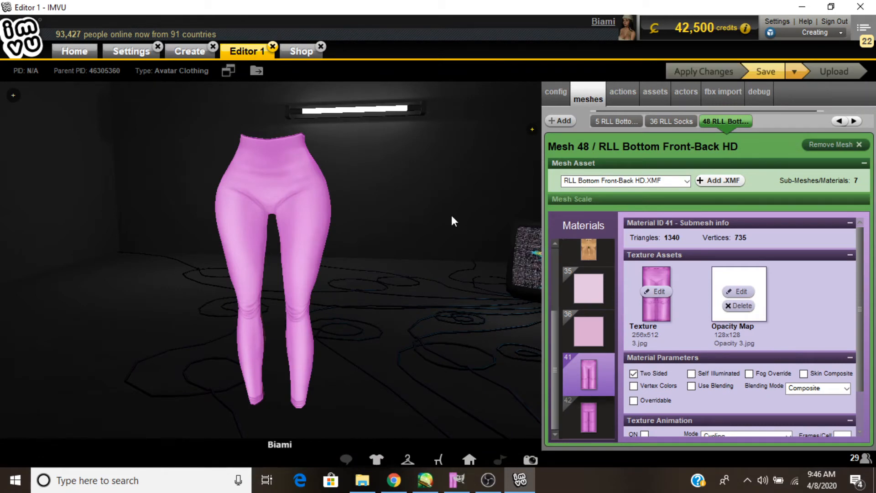
left_click_drag(438, 252, 467, 276)
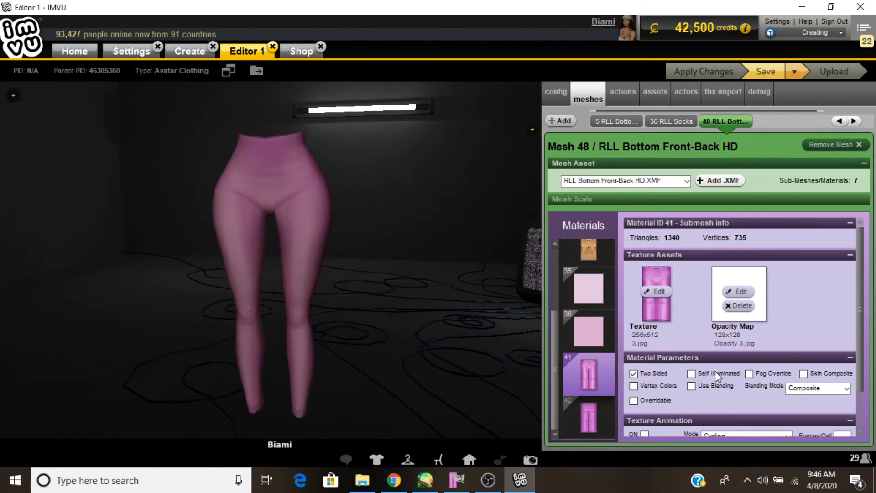
Apply Self Illuminated to material 41, inspect the leggings from the front and side, and switch the option off.
left_click(691, 373)
left_click(705, 71)
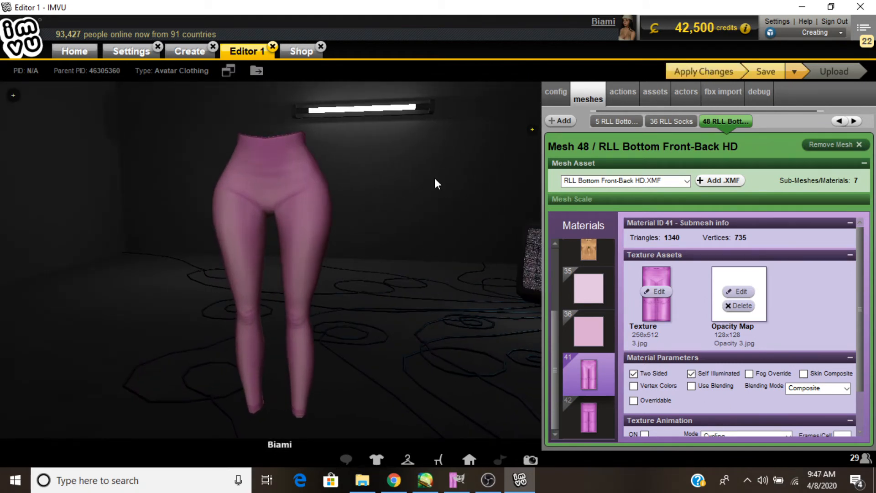
left_click_drag(431, 265, 475, 246)
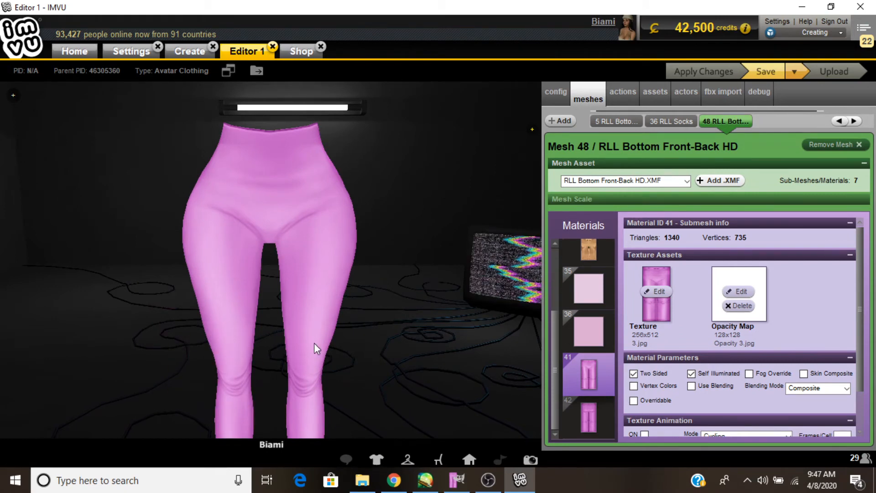
left_click_drag(314, 343, 664, 258)
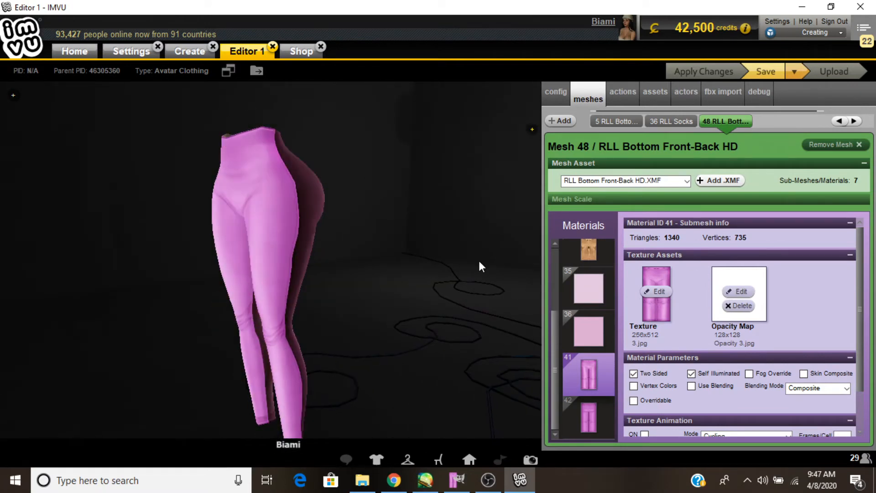
left_click_drag(479, 263, 279, 205)
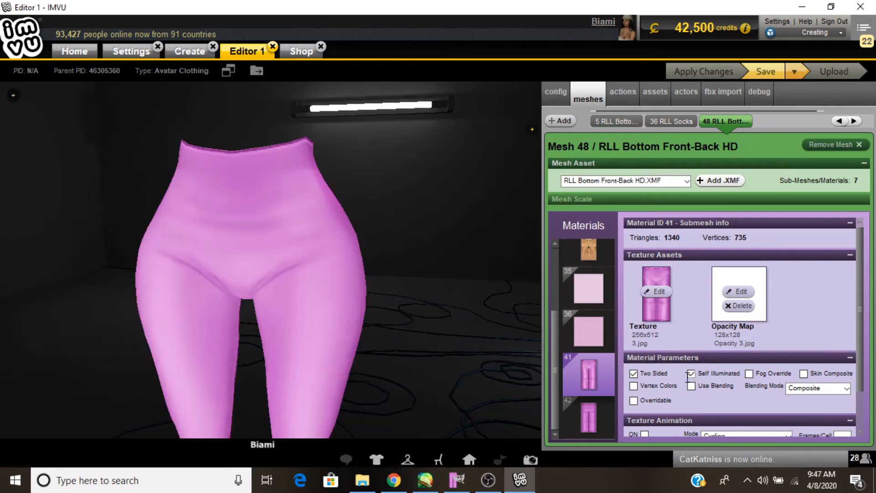
left_click(691, 375)
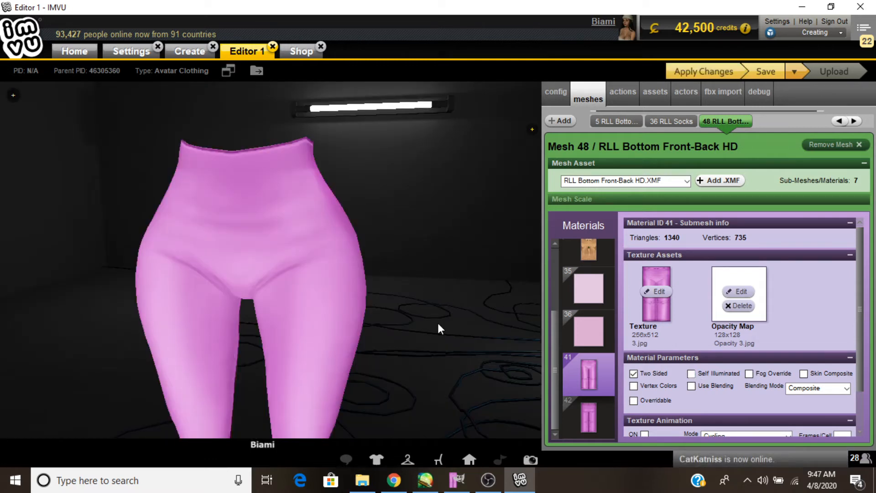
Switch to GIMP, hide Layer #2, Layer #1 and the front shading layer, and show the back shading layer Snap_SrKuYVJbF.
left_click(456, 479)
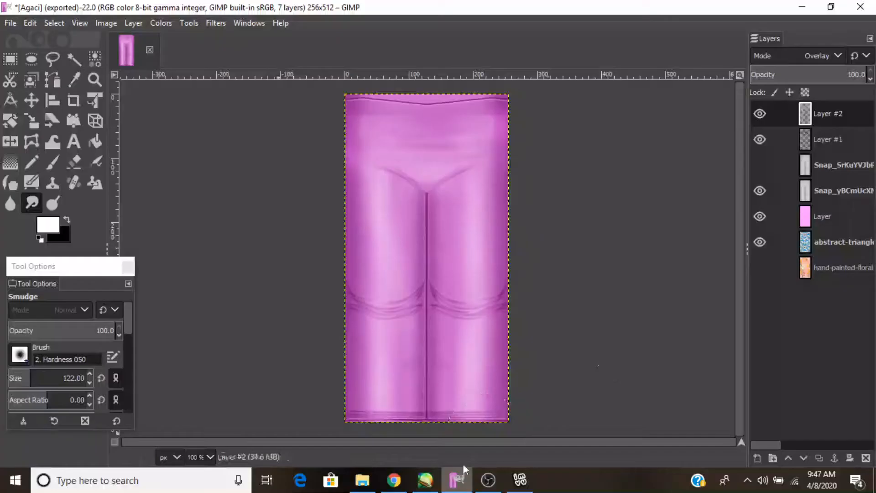
left_click(761, 114)
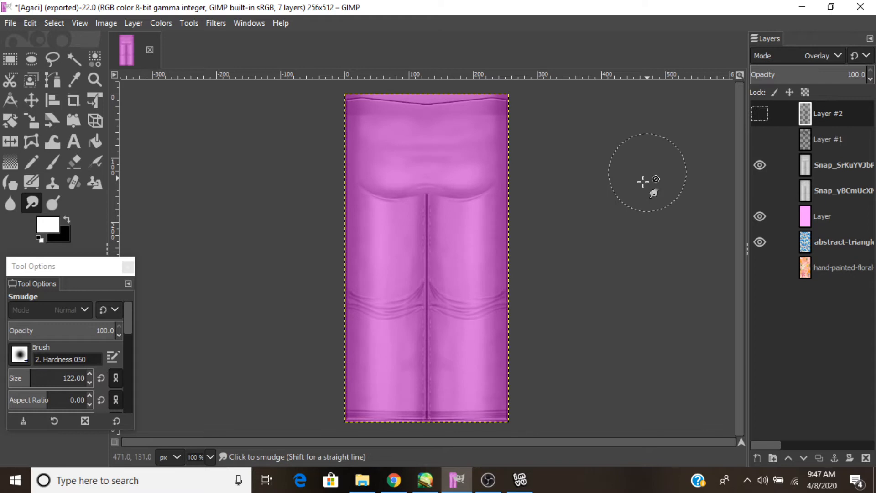
Choose the Paintbrush at size 11 with black as the foreground color for the seat area at 200% zoom.
key("p")
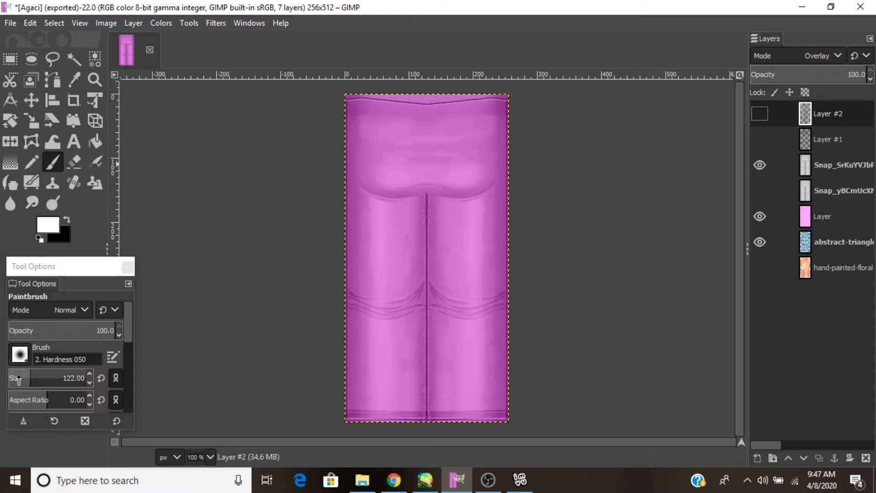
left_click(19, 380)
left_click(211, 457)
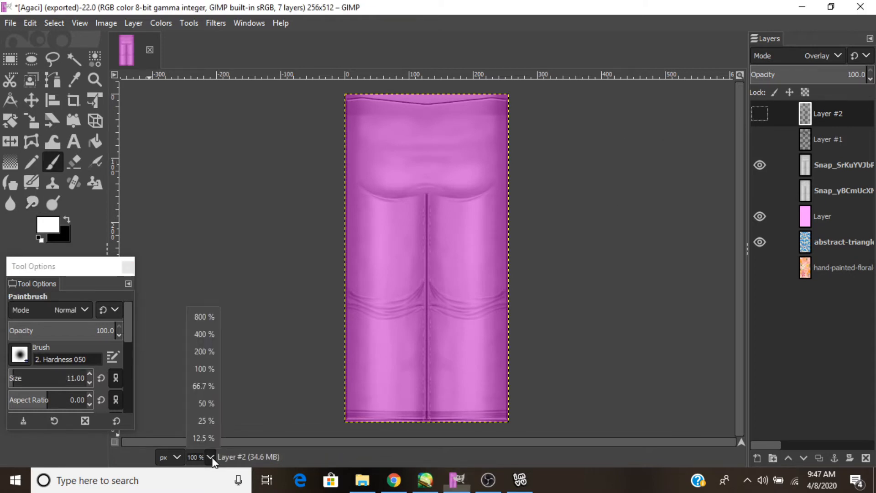
left_click(204, 352)
left_click(67, 219)
scroll(539, 210, "up", 3)
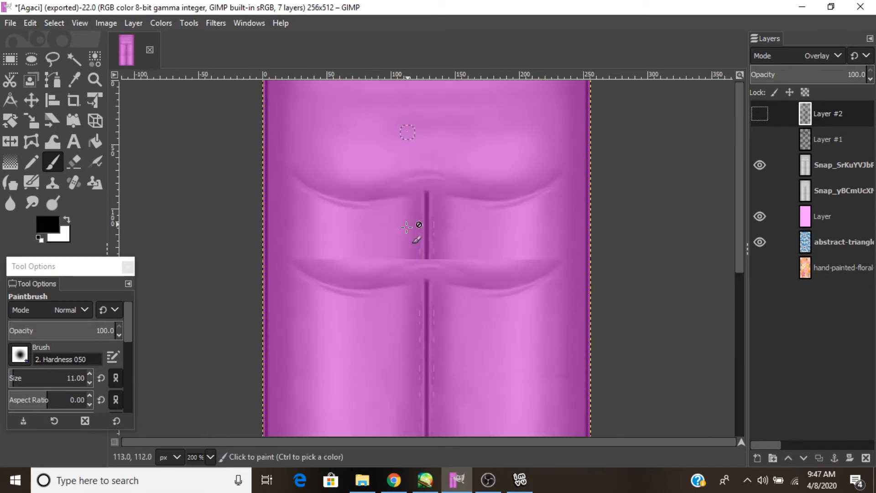
Add a new transparent 256 x 512 px layer above Layer #2.
left_click(303, 181)
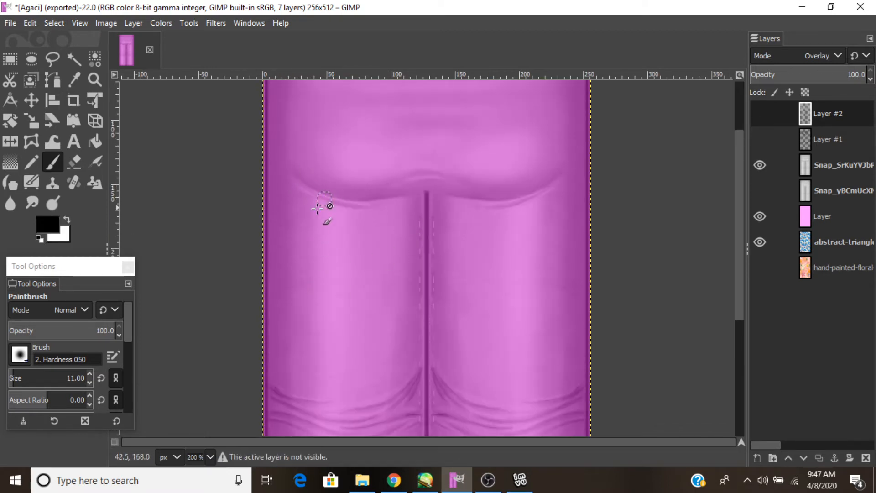
left_click(758, 458)
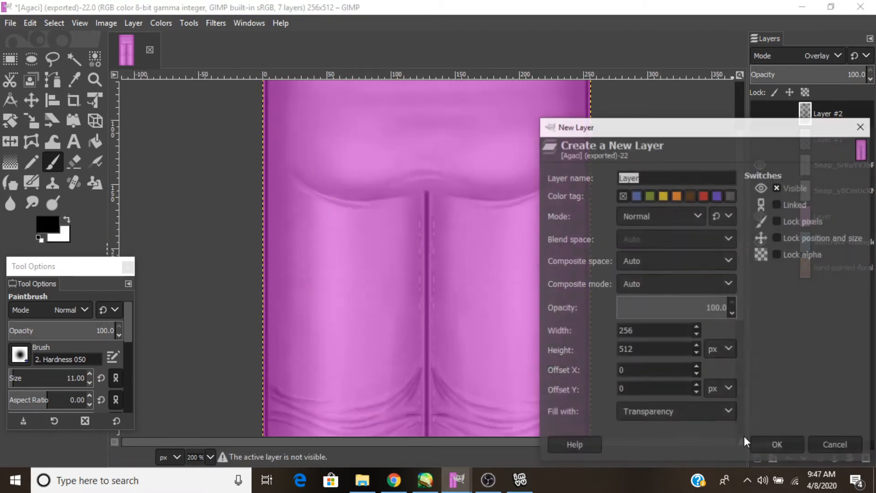
key("Return")
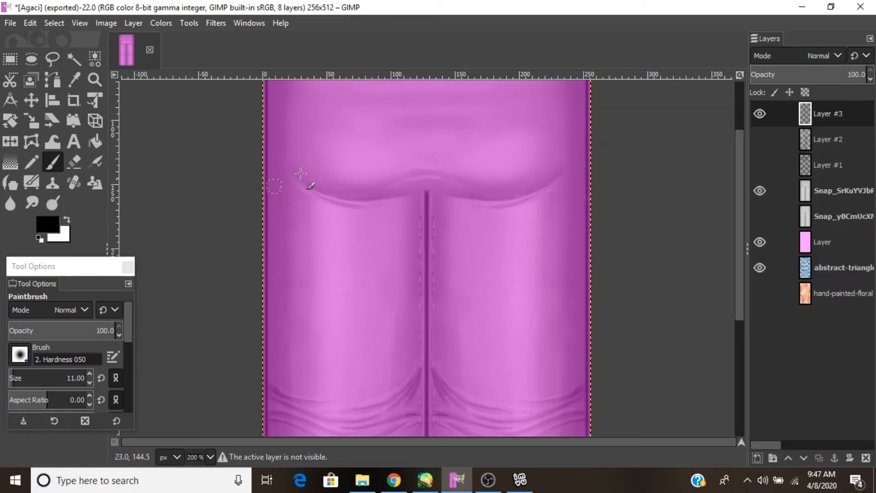
left_click_drag(286, 163, 356, 205)
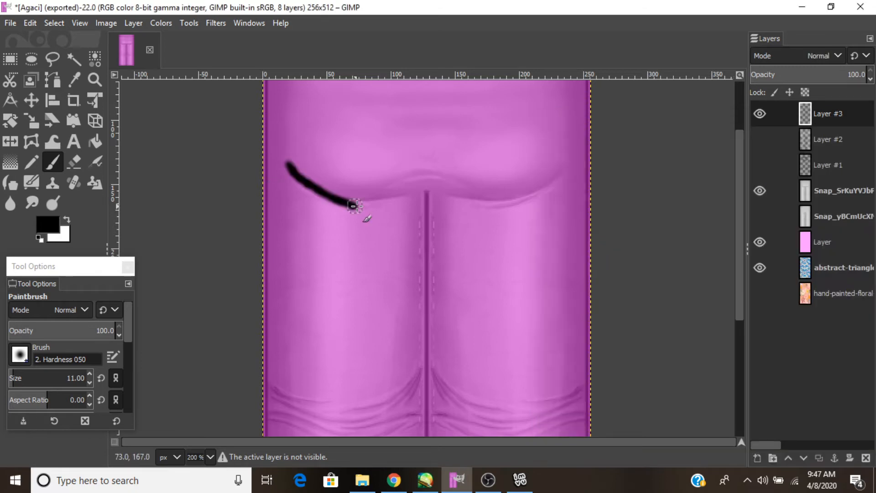
key("ctrl+z")
mouse_move(296, 168)
left_mouse_down()
mouse_move(331, 197)
mouse_move(428, 195)
left_mouse_up()
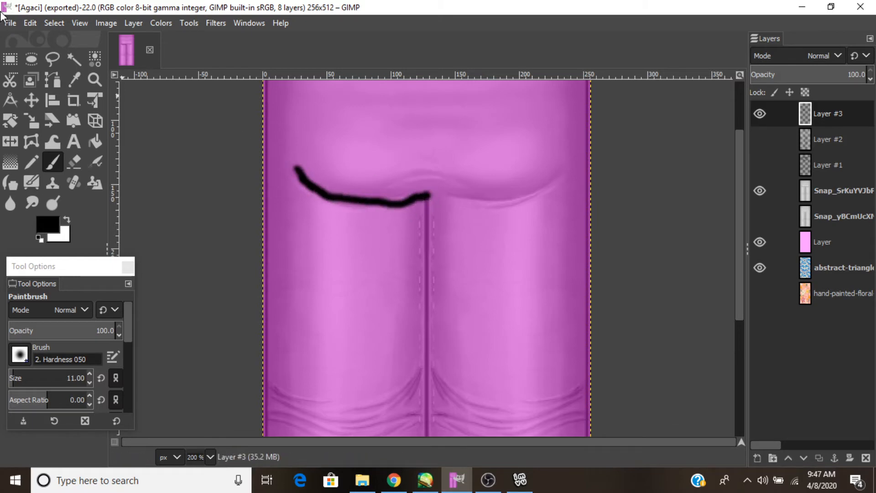
left_click(30, 23)
left_click(40, 41)
Paint a black curved crease under the buttocks from hip to hip on Layer #3, and add a stroke above it.
mouse_move(287, 164)
left_mouse_down()
mouse_move(312, 193)
mouse_move(349, 202)
mouse_move(412, 190)
mouse_move(479, 205)
mouse_move(570, 168)
left_mouse_up()
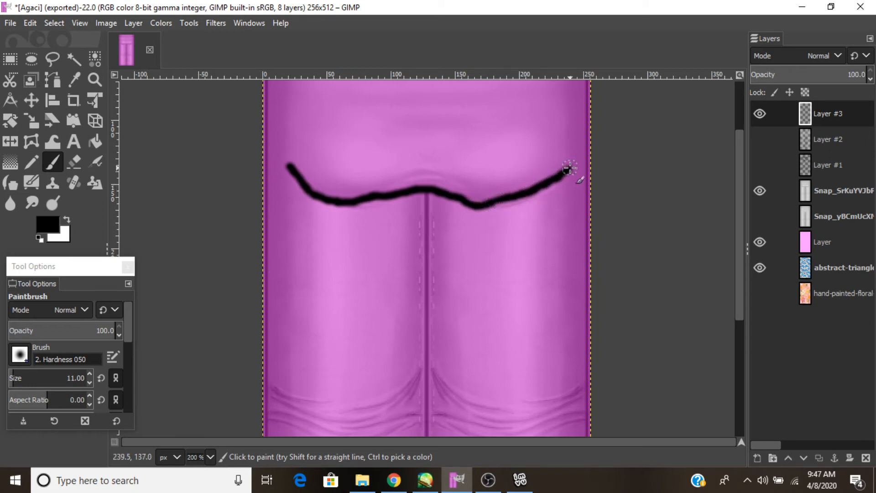
scroll(460, 186, "up", 4)
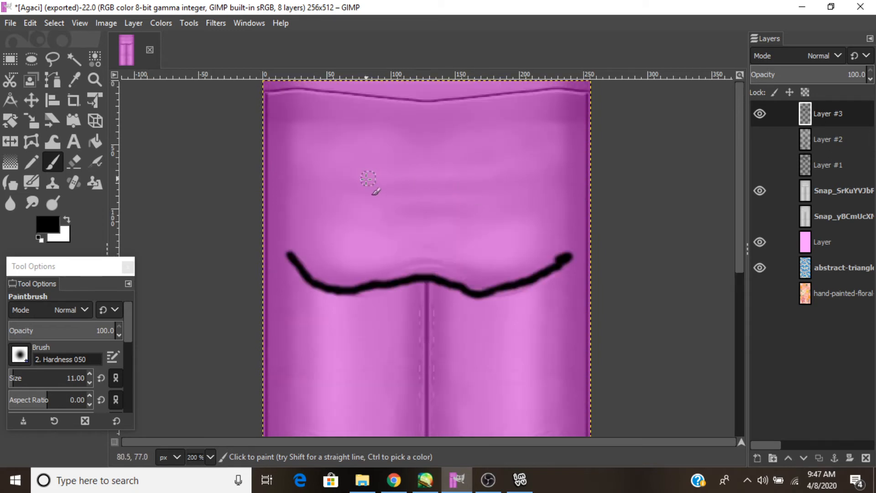
mouse_move(363, 184)
left_mouse_down()
mouse_move(462, 187)
mouse_move(417, 212)
mouse_move(379, 212)
left_mouse_up()
Paint two thin black strokes along the upper knee folds of the left leg with the Paintbrush at size 2.
scroll(409, 215, "down", 12)
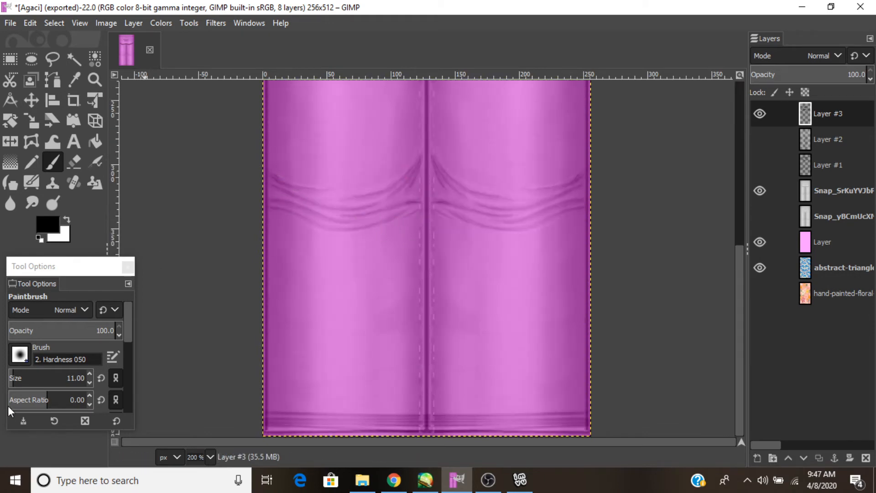
left_click(89, 382)
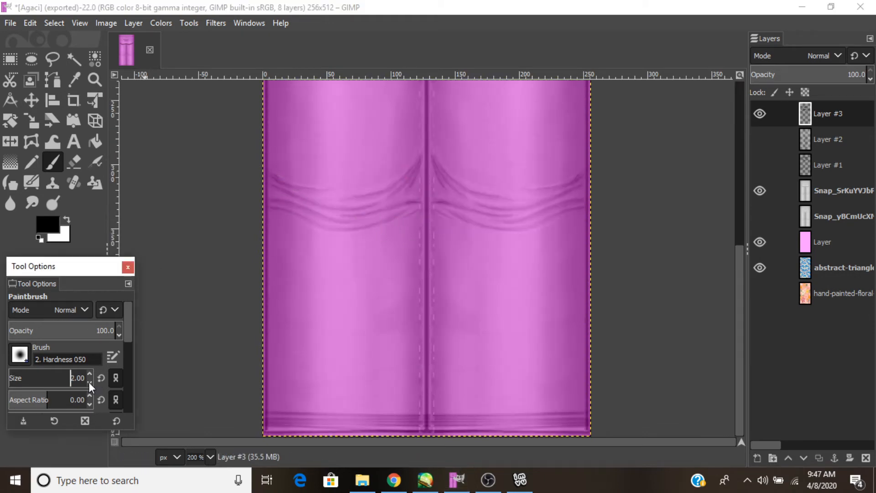
left_click(210, 457)
left_click(200, 334)
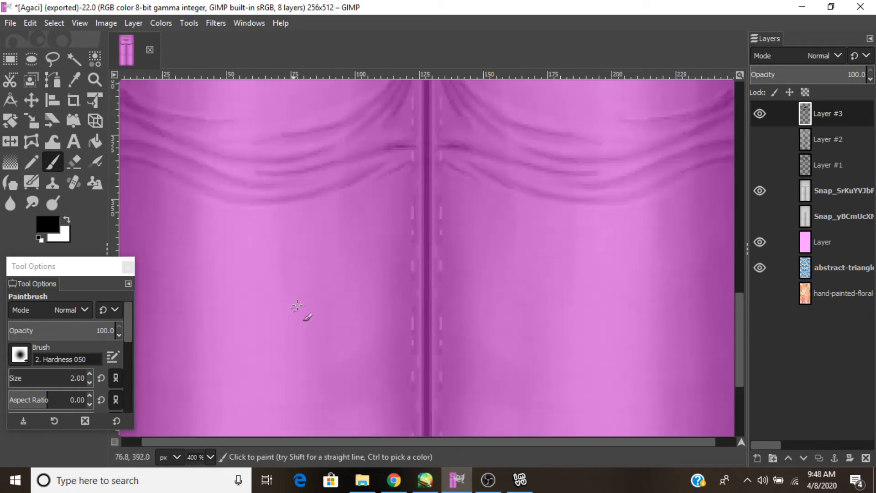
scroll(382, 279, "up", 5)
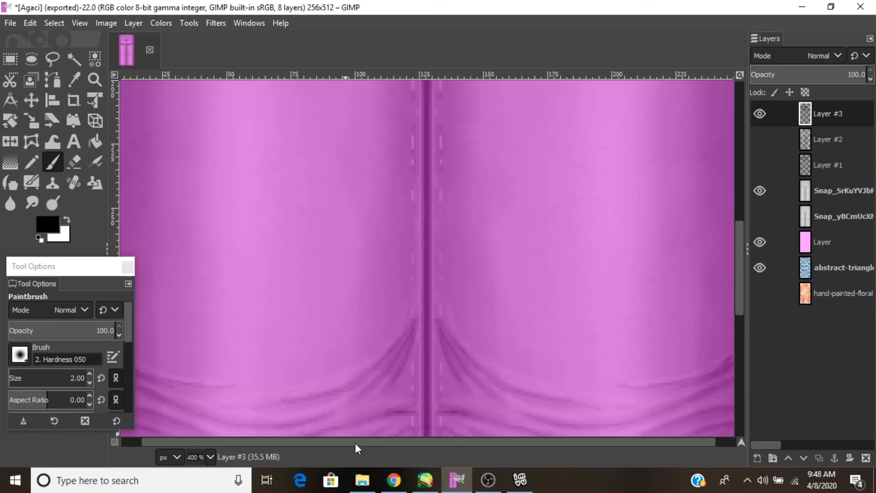
left_click_drag(355, 442, 320, 443)
scroll(230, 373, "down", 5)
mouse_move(435, 145)
left_mouse_down()
mouse_move(397, 189)
mouse_move(358, 211)
mouse_move(292, 222)
left_mouse_up()
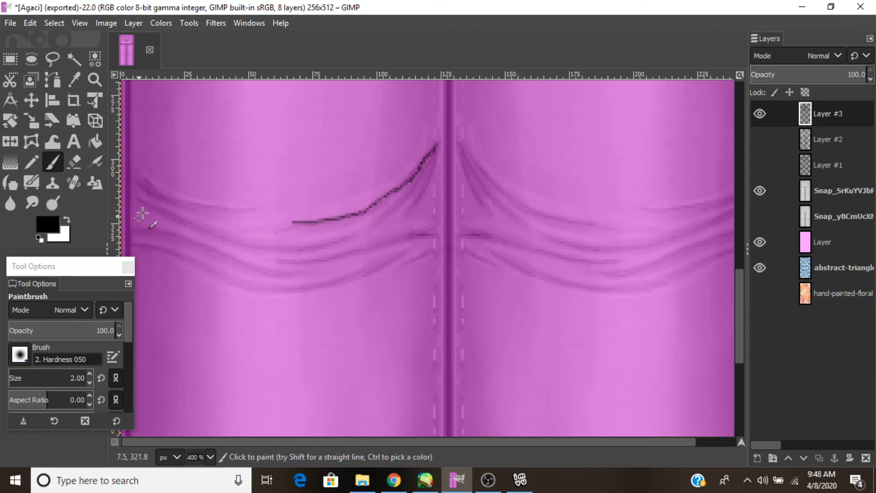
mouse_move(146, 185)
left_mouse_down()
mouse_move(202, 211)
mouse_move(259, 211)
left_mouse_up()
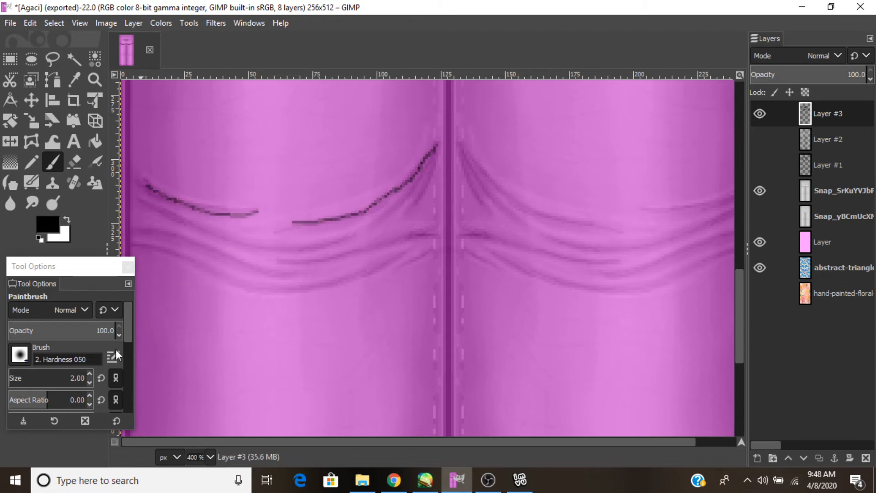
Set the brush size to 5 and paint black creases along the left leg's next knee fold and the right leg's two upper knee folds.
triple_click(90, 375)
mouse_move(139, 206)
left_mouse_down()
mouse_move(210, 247)
mouse_move(281, 253)
mouse_move(364, 233)
left_mouse_up()
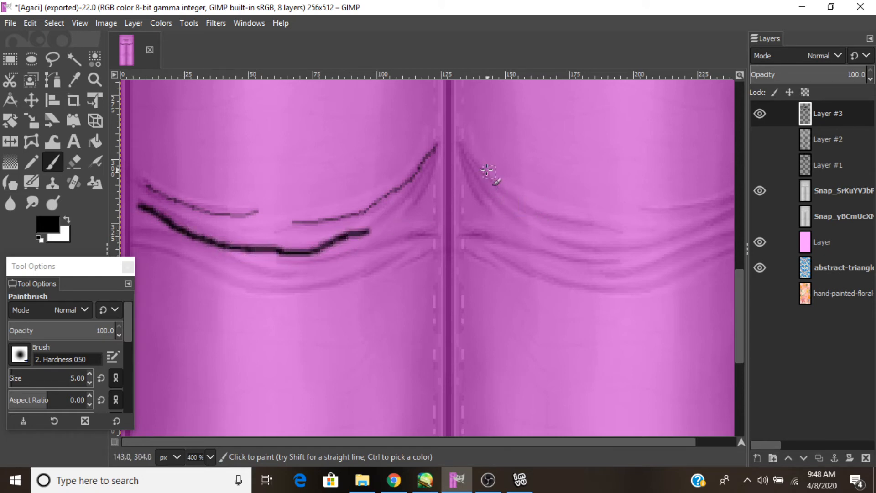
mouse_move(496, 187)
left_mouse_down()
mouse_move(549, 220)
mouse_move(598, 225)
left_mouse_up()
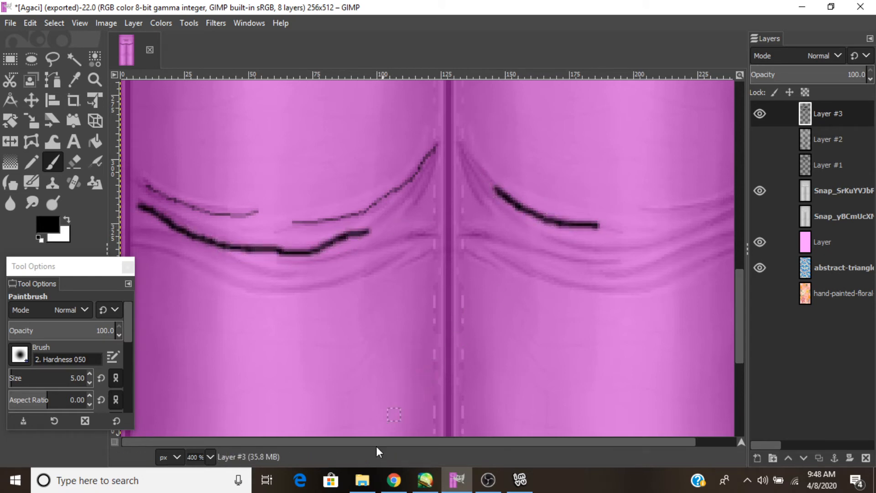
left_click_drag(373, 444, 478, 441)
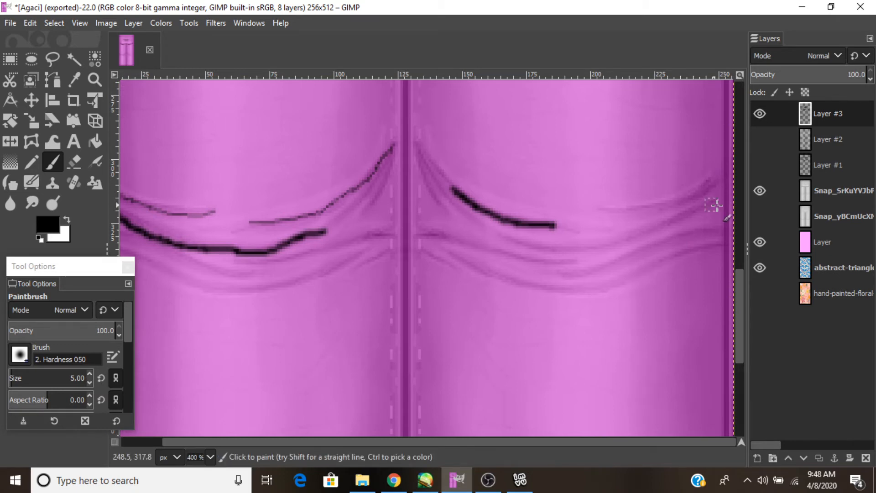
mouse_move(718, 207)
left_mouse_down()
mouse_move(534, 250)
mouse_move(475, 227)
left_mouse_up()
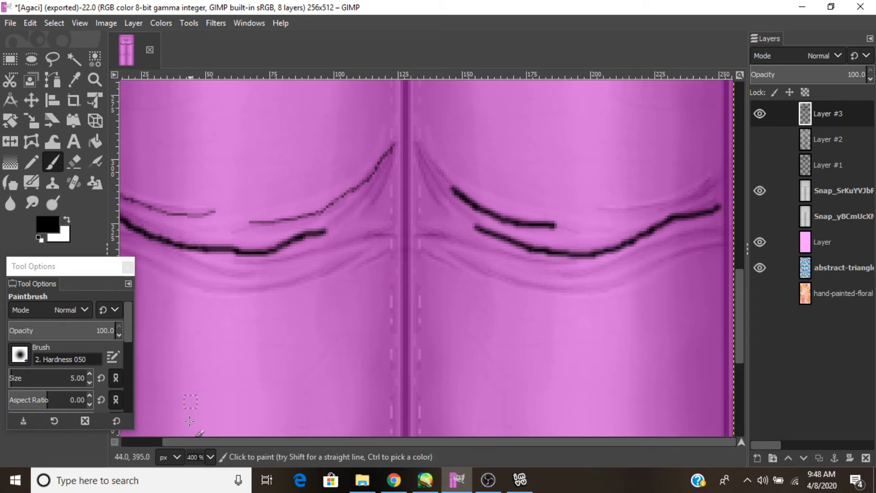
Blend the black crease under the buttocks with the Smudge tool at size 56.
left_click(209, 457)
left_click(202, 368)
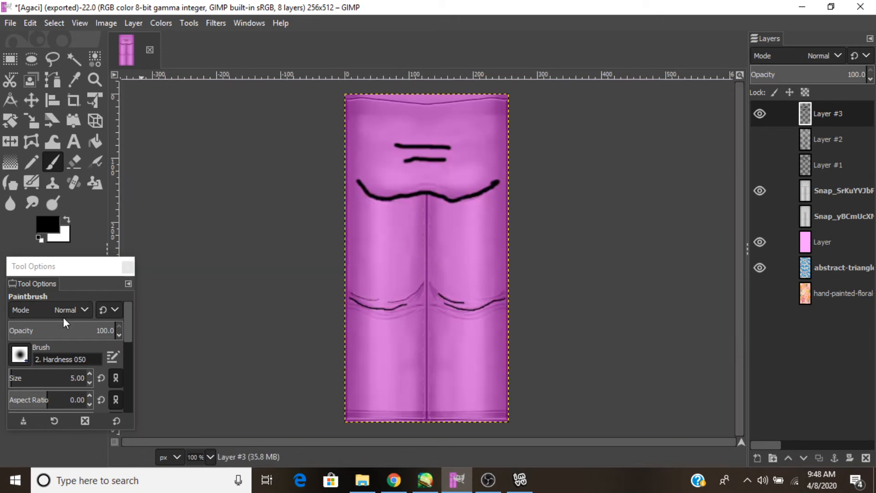
key("s")
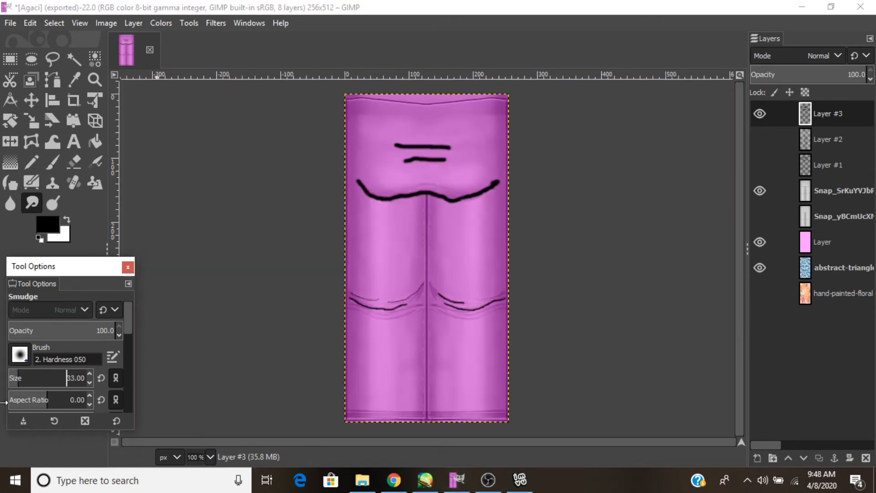
left_click_drag(22, 378, 28, 378)
left_click(209, 457)
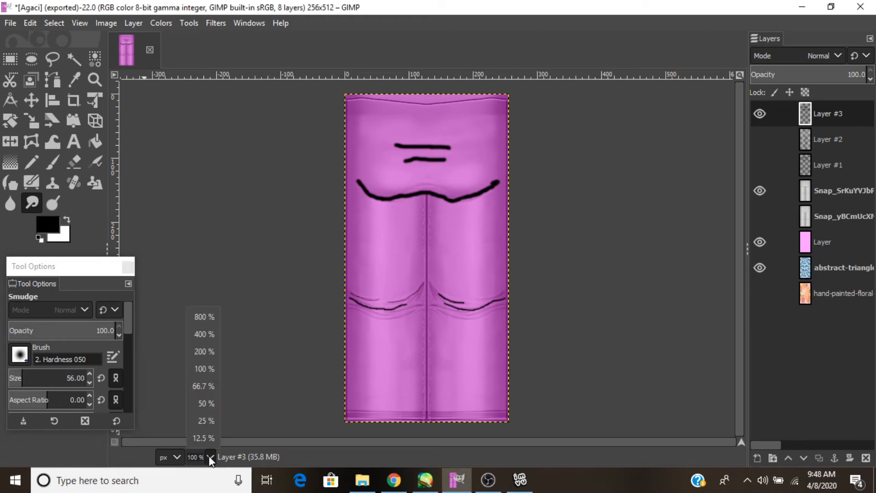
left_click(203, 355)
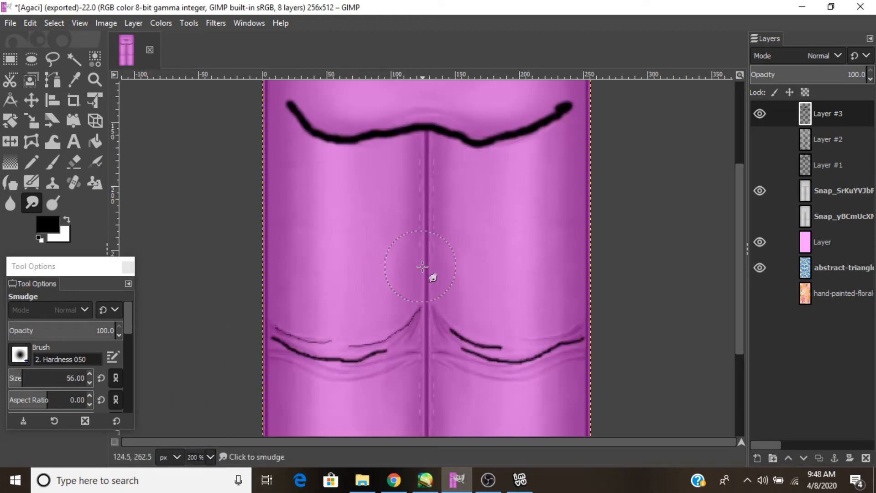
scroll(431, 274, "up", 5)
mouse_move(414, 292)
left_mouse_down()
mouse_move(325, 279)
mouse_move(269, 237)
mouse_move(329, 285)
mouse_move(568, 259)
mouse_move(547, 294)
mouse_move(471, 299)
mouse_move(436, 286)
left_mouse_up()
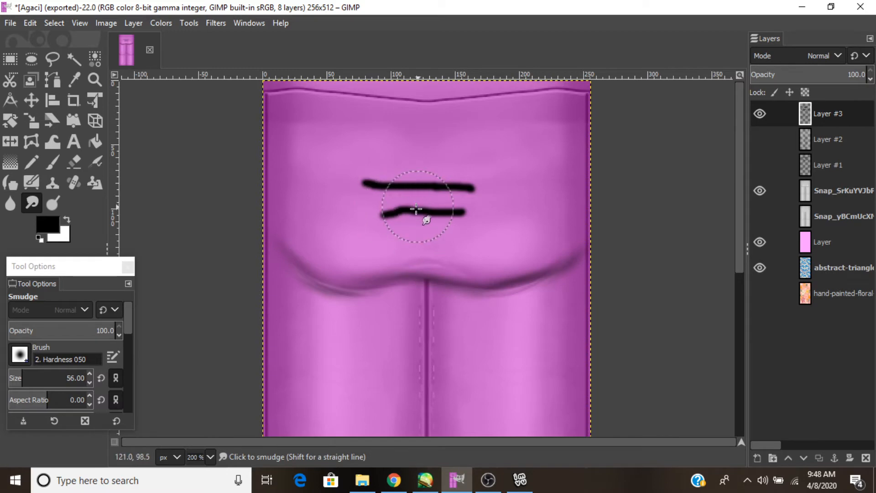
Smudge the two black strokes above the buttocks crease and the black knee creases on both legs into soft shadows.
mouse_move(415, 209)
left_mouse_down()
mouse_move(421, 194)
mouse_move(350, 210)
mouse_move(409, 196)
mouse_move(375, 203)
left_mouse_up()
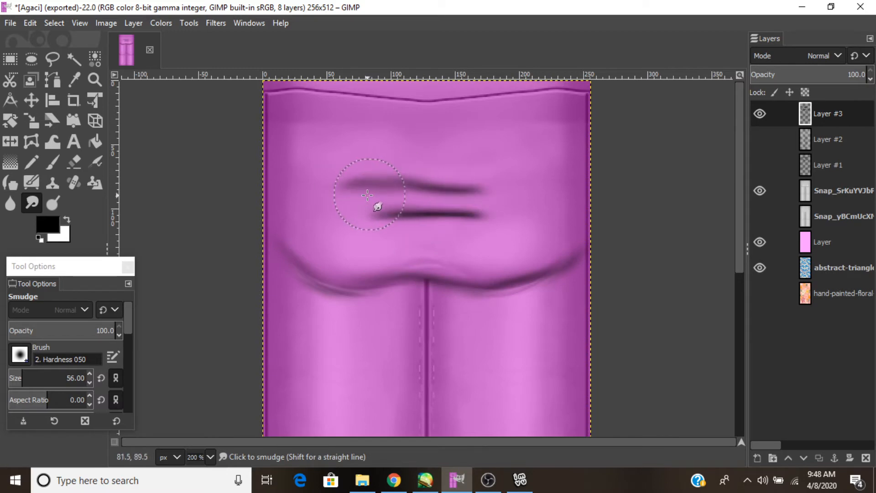
mouse_move(435, 201)
left_mouse_down()
mouse_move(389, 197)
mouse_move(502, 185)
mouse_move(507, 206)
mouse_move(499, 215)
mouse_move(343, 218)
left_mouse_up()
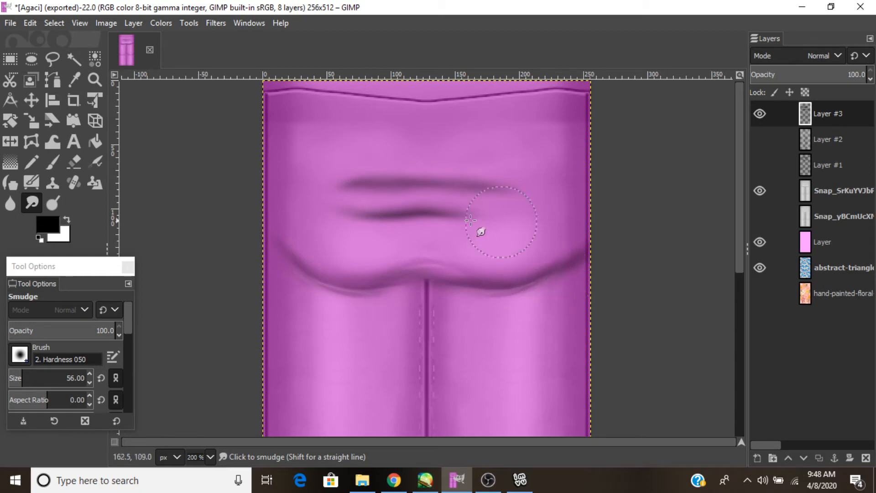
scroll(479, 231, "down", 5)
mouse_move(407, 237)
left_mouse_down()
mouse_move(299, 241)
mouse_move(257, 224)
mouse_move(338, 235)
mouse_move(403, 224)
mouse_move(430, 205)
mouse_move(474, 227)
mouse_move(598, 232)
mouse_move(415, 219)
left_mouse_up()
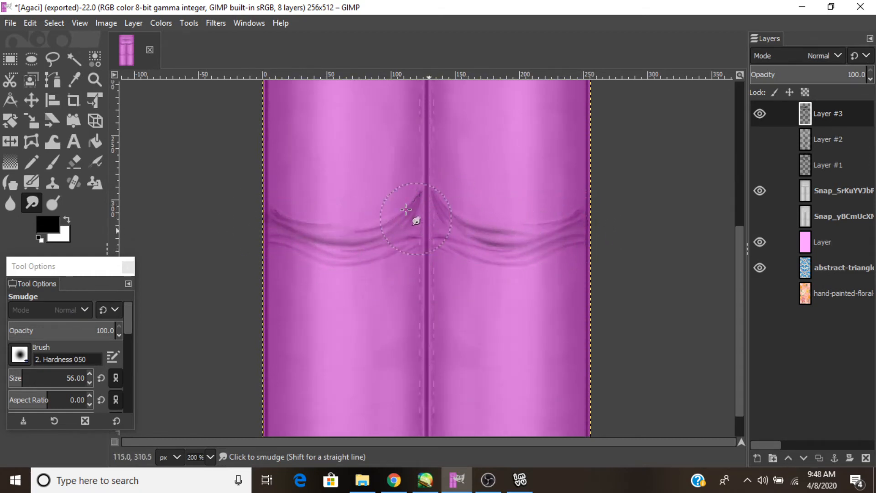
Set Layer #3's blend mode to Soft light and apply a Gaussian Blur with Size X and Size Y of 1.50.
left_click(837, 56)
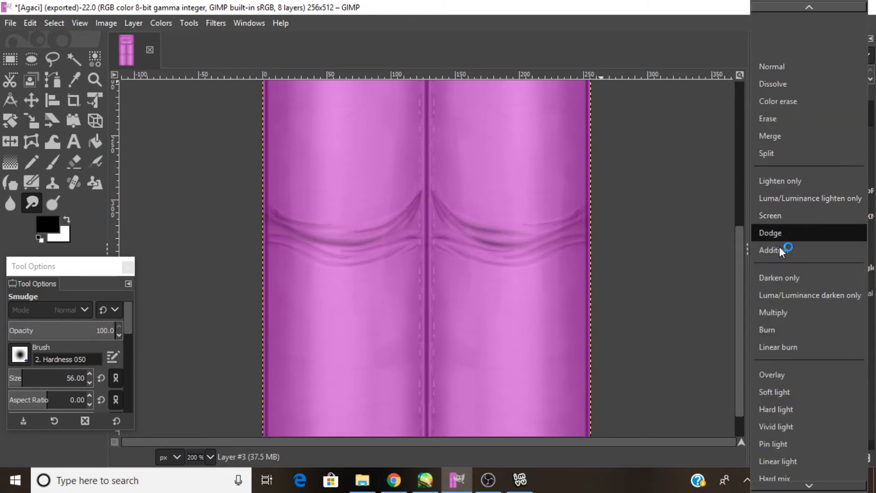
left_click(779, 390)
left_click(210, 457)
left_click(206, 365)
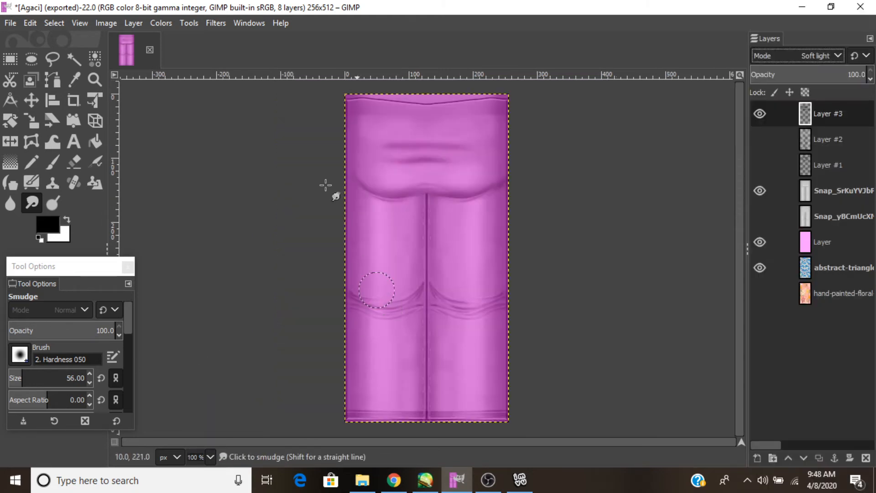
left_click(213, 23)
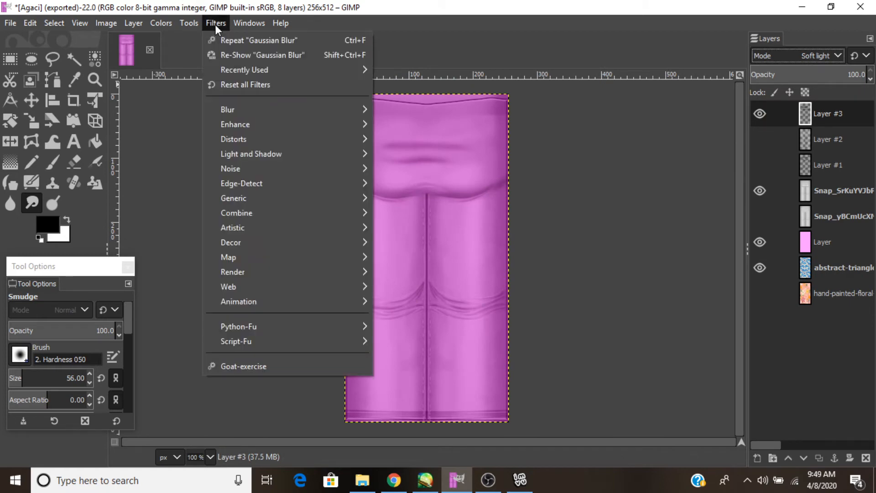
mouse_move(362, 109)
left_click(402, 110)
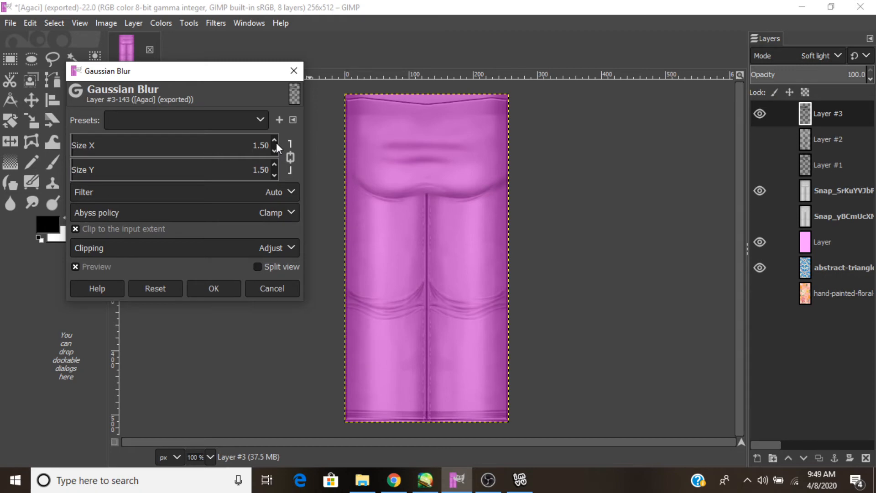
left_click(213, 288)
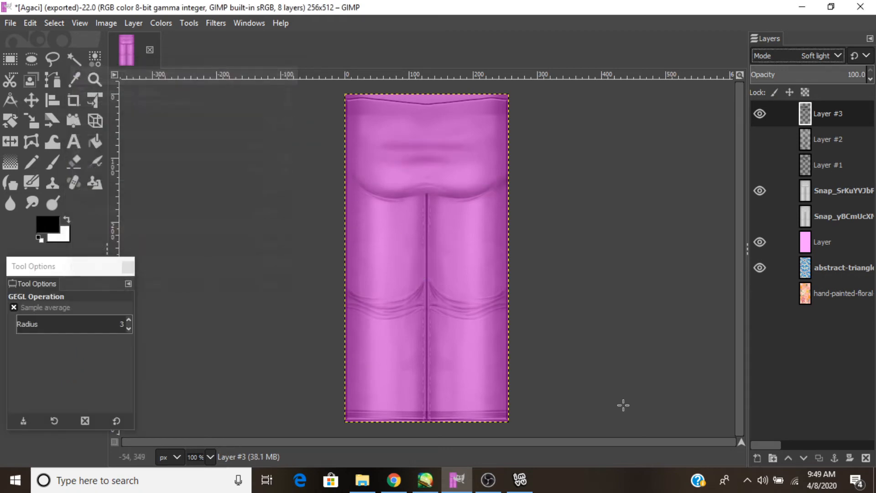
Add a new transparent 256 x 512 px layer above Layer #3 and choose the Paintbrush with white as the foreground color.
left_click(751, 458)
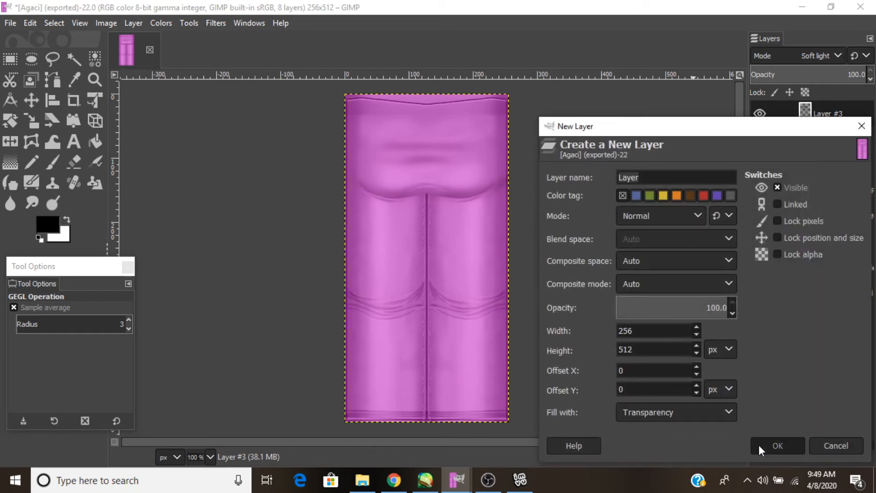
left_click(760, 445)
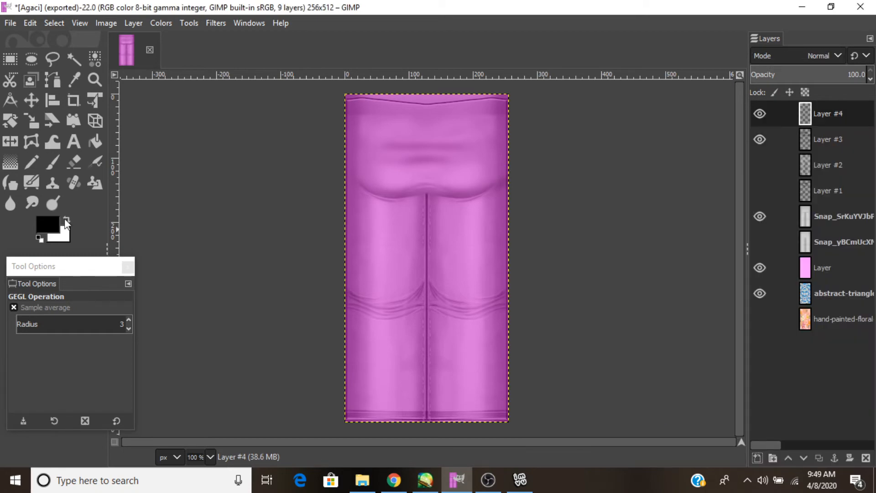
left_click(66, 220)
key("p")
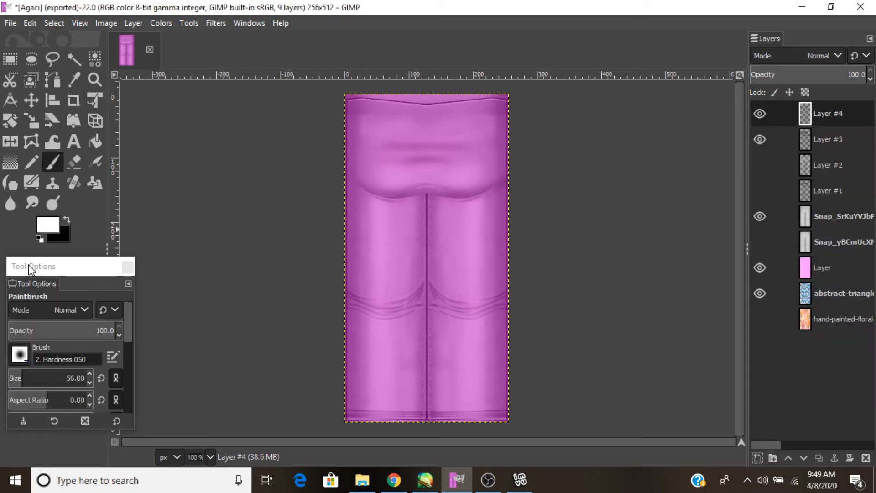
Paint white highlight strokes across both lower buttocks and along both hips on Layer #4 with the brush at size 24.
left_click(30, 269)
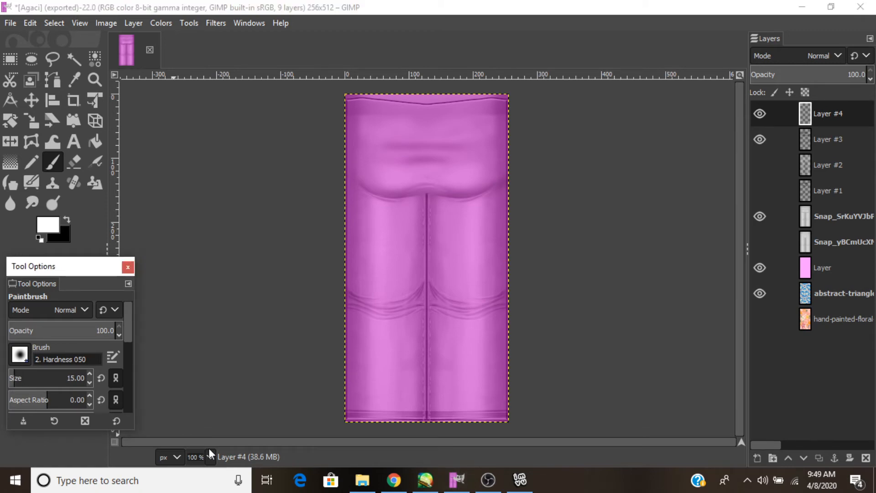
left_click(211, 456)
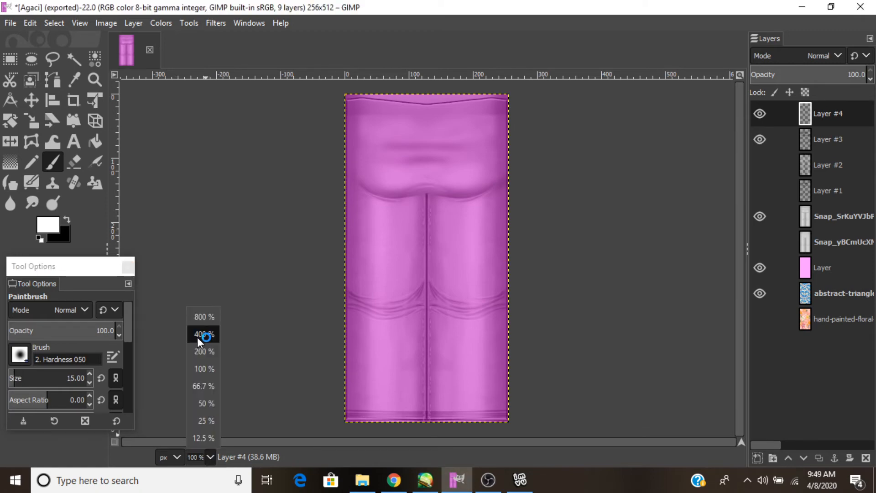
left_click(198, 337)
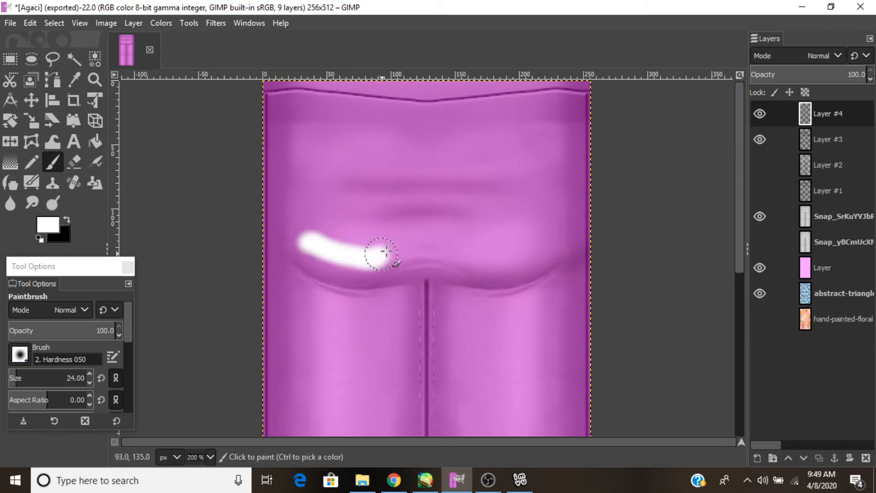
left_click_drag(470, 247, 540, 242)
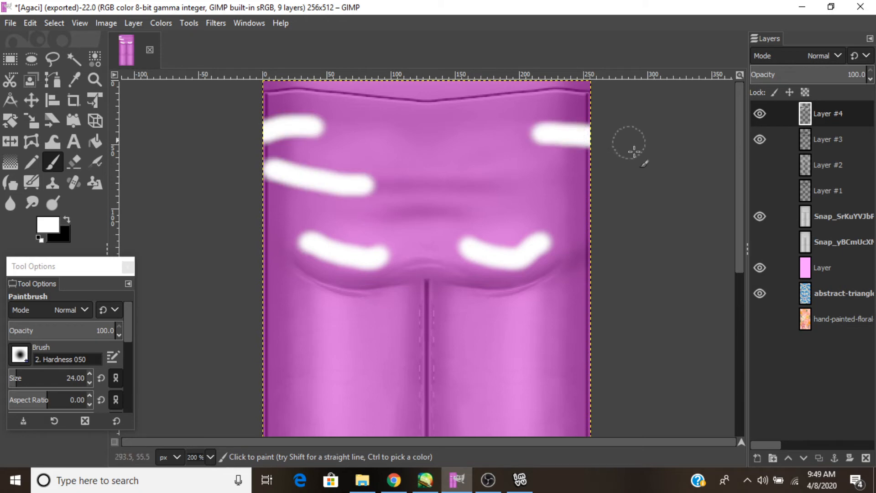
left_click_drag(592, 168, 632, 177)
Paint long vertical white highlight strokes down the middle of both thighs and both calves on Layer #4.
scroll(473, 157, "down", 2)
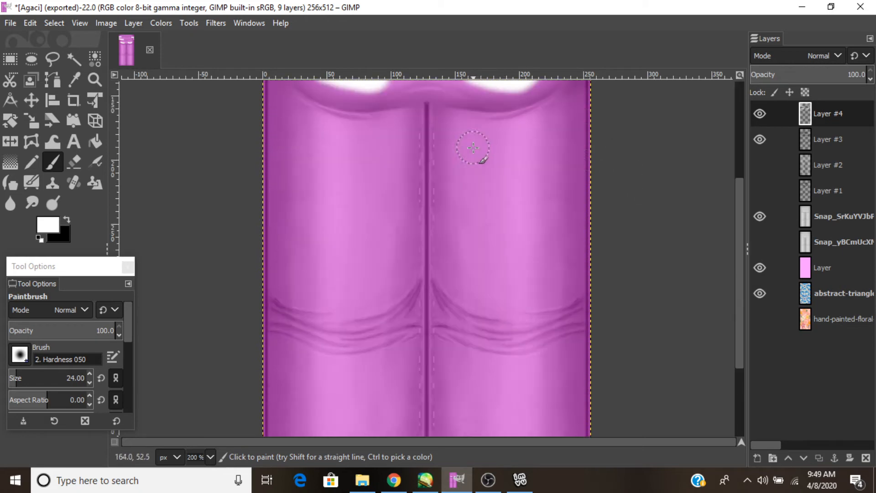
mouse_move(336, 125)
left_mouse_down()
mouse_move(348, 209)
mouse_move(336, 293)
mouse_move(345, 312)
left_mouse_up()
mouse_move(514, 126)
left_mouse_down()
mouse_move(528, 186)
mouse_move(534, 307)
left_mouse_up()
scroll(483, 222, "down", 3)
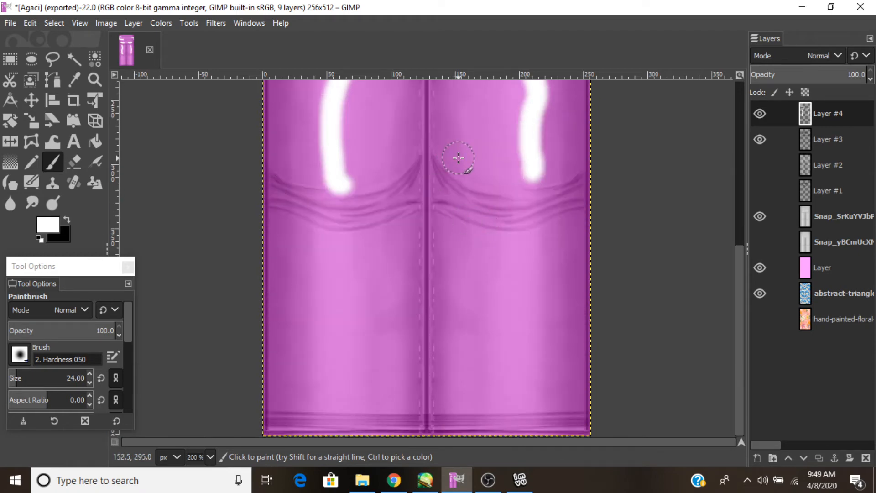
left_click_drag(339, 246, 337, 399)
mouse_move(518, 244)
left_mouse_down()
mouse_move(509, 358)
mouse_move(515, 392)
left_mouse_up()
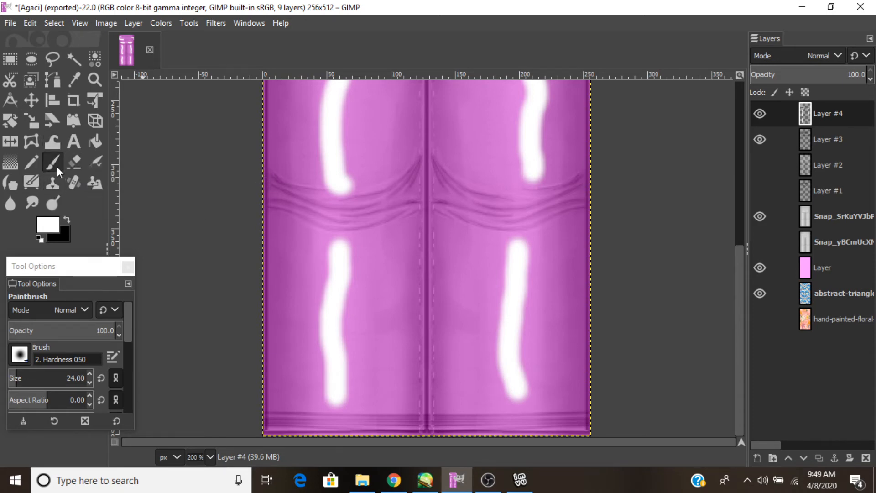
Smudge the white highlight strokes across the lower buttocks on Layer #4 with the Smudge tool at size 60.
left_click(32, 203)
left_click(24, 375)
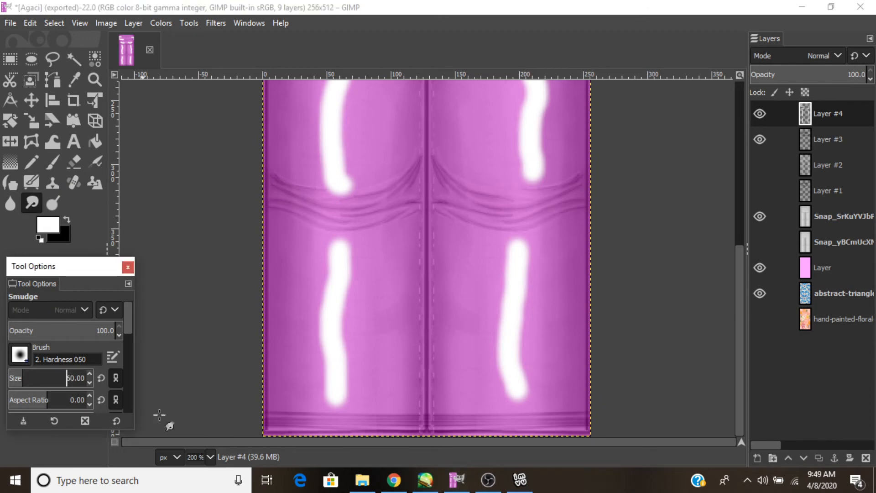
left_click(210, 456)
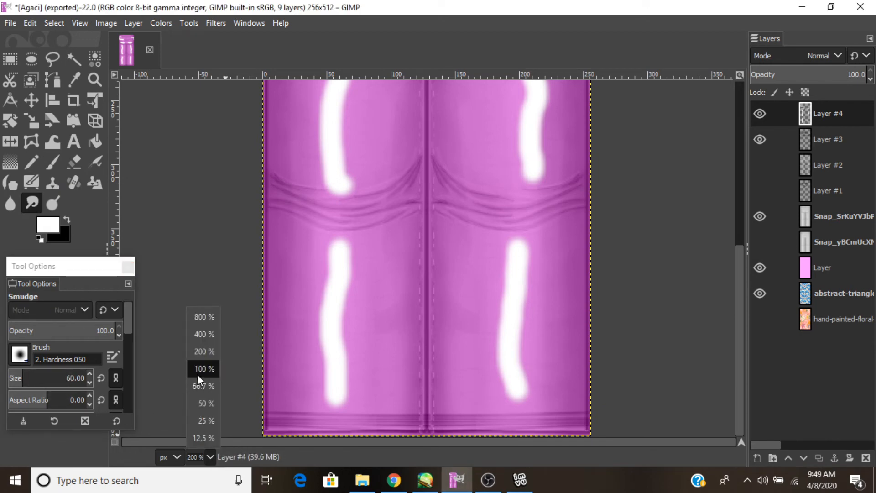
left_click(201, 368)
mouse_move(369, 172)
left_mouse_down()
mouse_move(386, 184)
mouse_move(418, 172)
mouse_move(486, 174)
mouse_move(474, 186)
mouse_move(446, 192)
mouse_move(431, 175)
mouse_move(362, 176)
mouse_move(480, 117)
mouse_move(460, 186)
mouse_move(467, 178)
mouse_move(447, 174)
mouse_move(487, 166)
mouse_move(379, 175)
mouse_move(402, 173)
left_mouse_up()
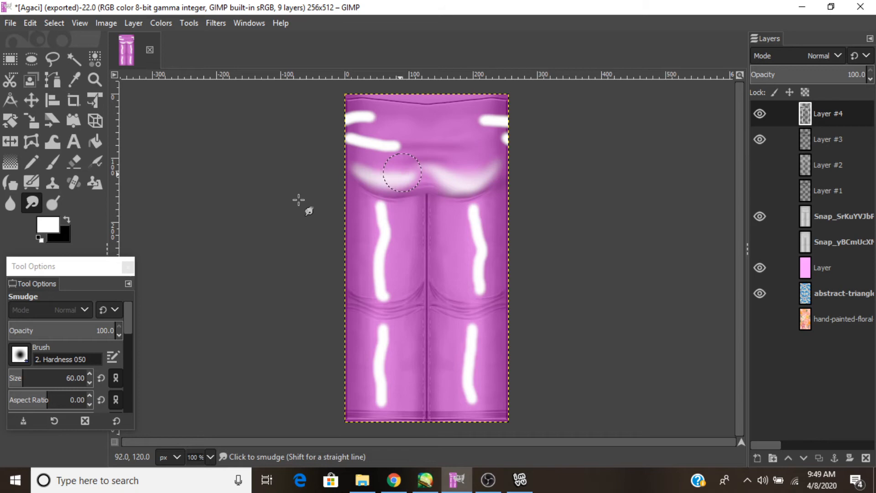
Smudge the white hip, thigh and calf highlights on Layer #4 at size 111, then soften the buttock highlights upward.
left_click(29, 374)
mouse_move(389, 136)
left_mouse_down()
mouse_move(365, 140)
mouse_move(397, 122)
mouse_move(348, 119)
mouse_move(474, 123)
mouse_move(524, 94)
left_mouse_up()
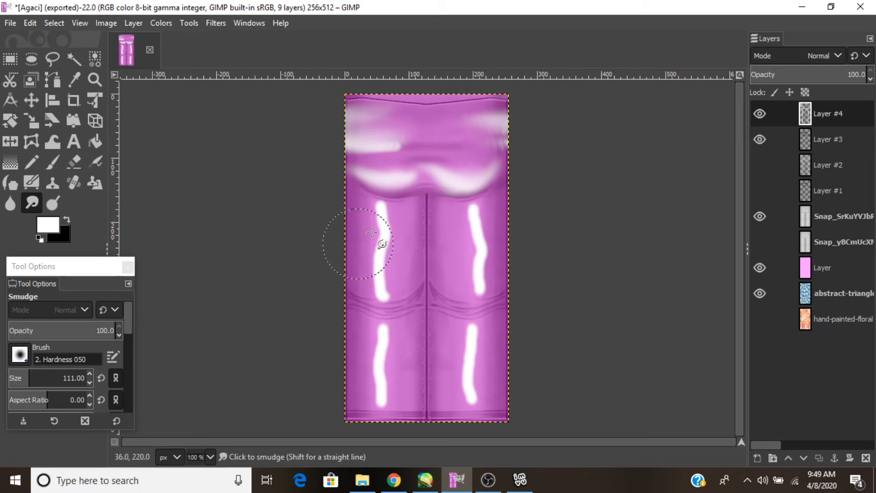
mouse_move(389, 268)
left_mouse_down()
mouse_move(377, 228)
mouse_move(397, 299)
mouse_move(397, 289)
mouse_move(390, 406)
mouse_move(374, 293)
mouse_move(388, 365)
mouse_move(381, 404)
left_mouse_up()
mouse_move(454, 391)
left_mouse_down()
mouse_move(472, 379)
mouse_move(475, 401)
mouse_move(477, 243)
mouse_move(485, 372)
mouse_move(477, 401)
left_mouse_up()
left_click_drag(383, 359, 381, 416)
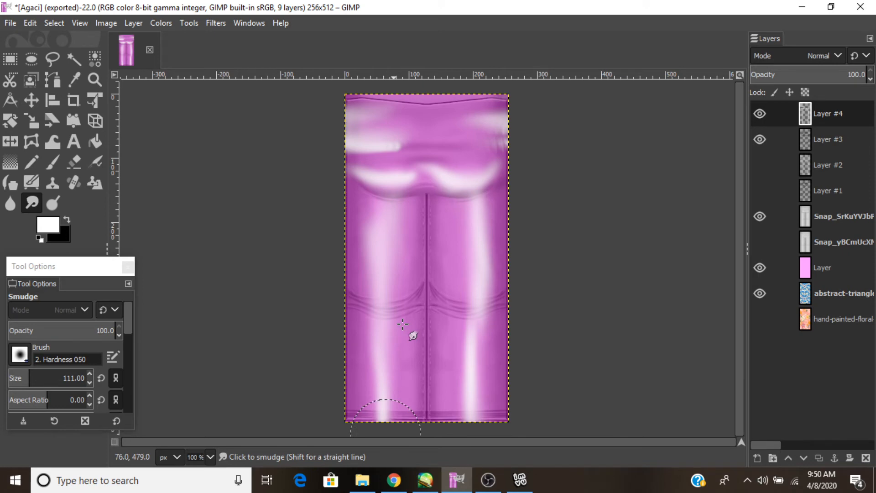
mouse_move(465, 192)
left_mouse_down()
mouse_move(499, 146)
mouse_move(417, 180)
mouse_move(375, 185)
mouse_move(360, 162)
mouse_move(395, 186)
mouse_move(502, 156)
mouse_move(502, 120)
mouse_move(495, 133)
mouse_move(473, 121)
left_mouse_up()
Set Layer #4's blend mode to Overlay and apply a Gaussian Blur with Size X and Size Y of 13.00.
left_click(835, 52)
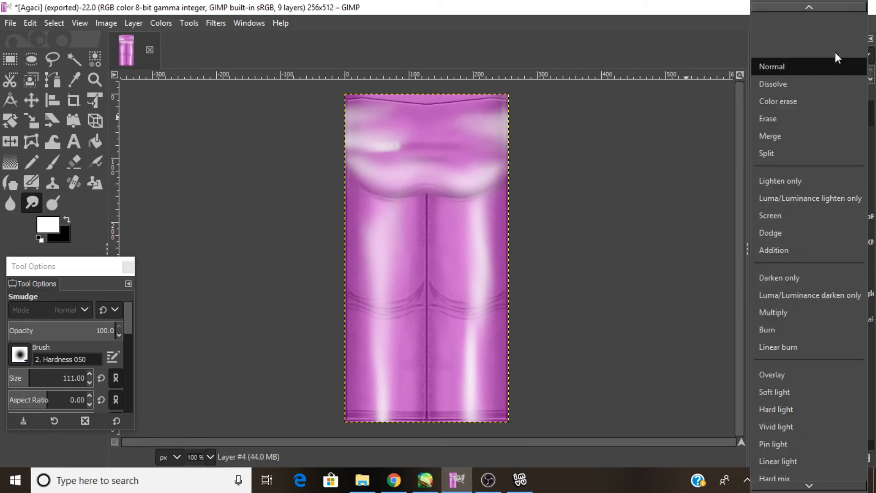
left_click(798, 275)
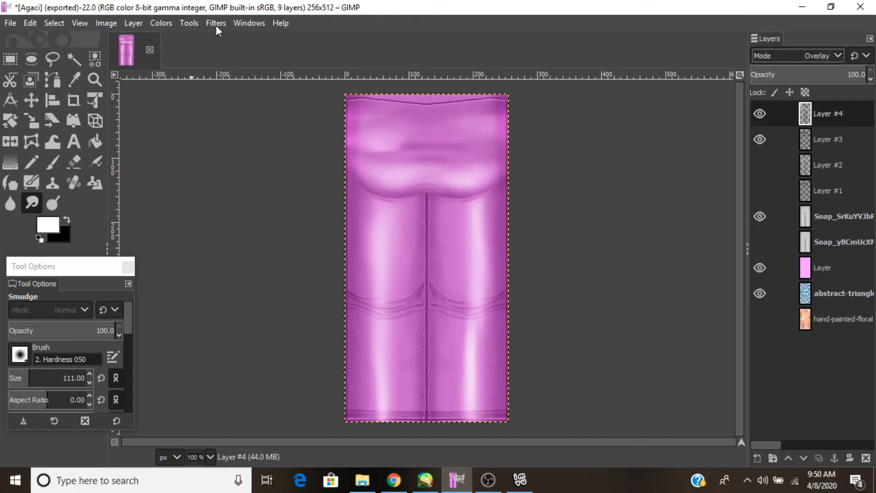
left_click(215, 22)
mouse_move(228, 108)
left_click(403, 109)
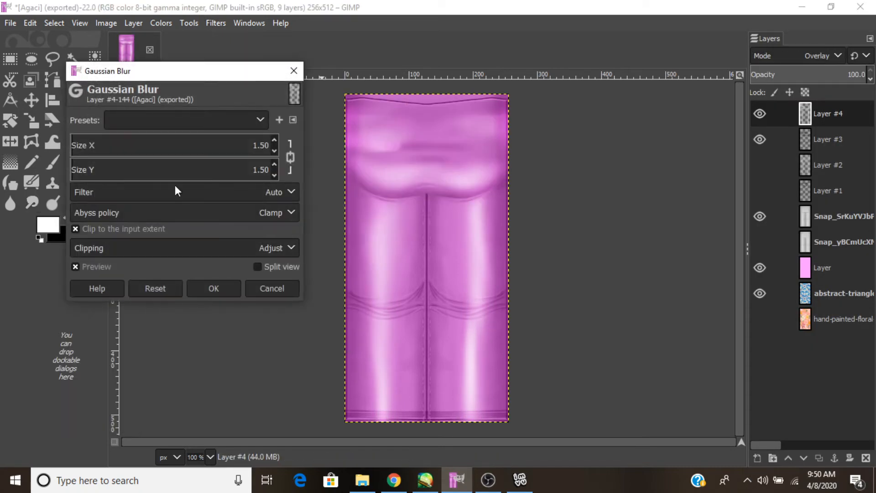
left_click(276, 139)
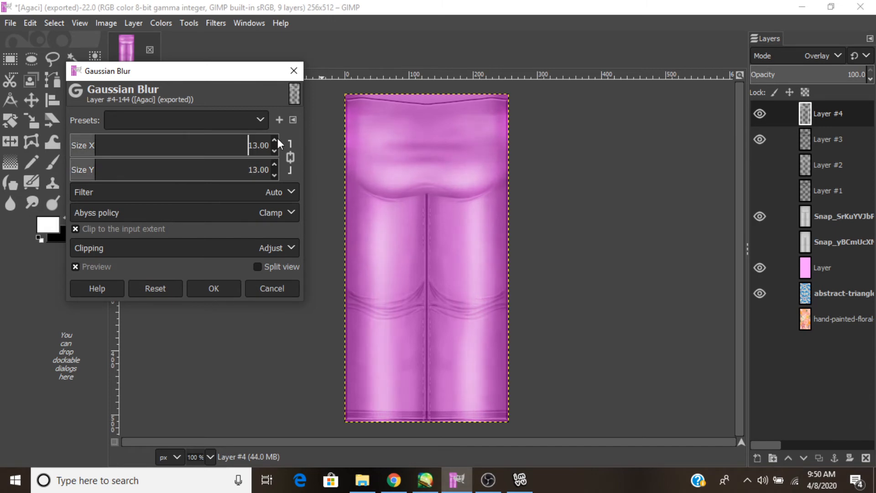
left_click(226, 291)
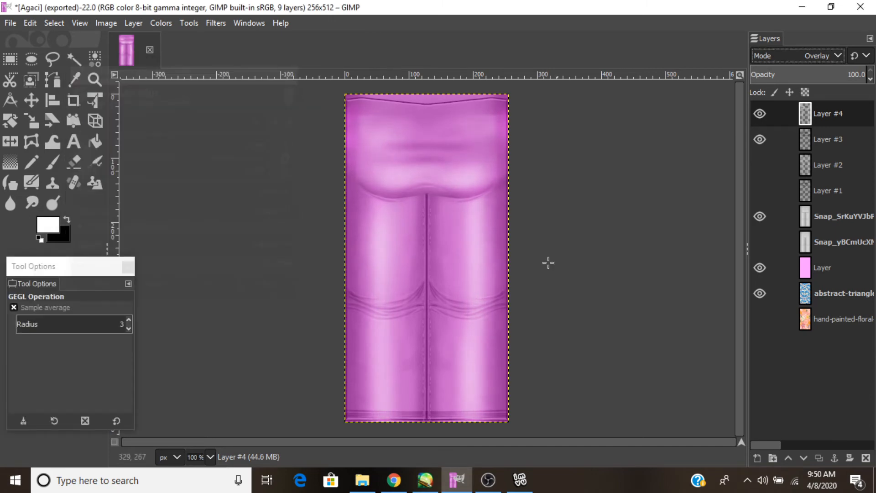
Export the back texture to Agaci.png and switch to the IMVU editor, turning the avatar to its back.
left_click(37, 197)
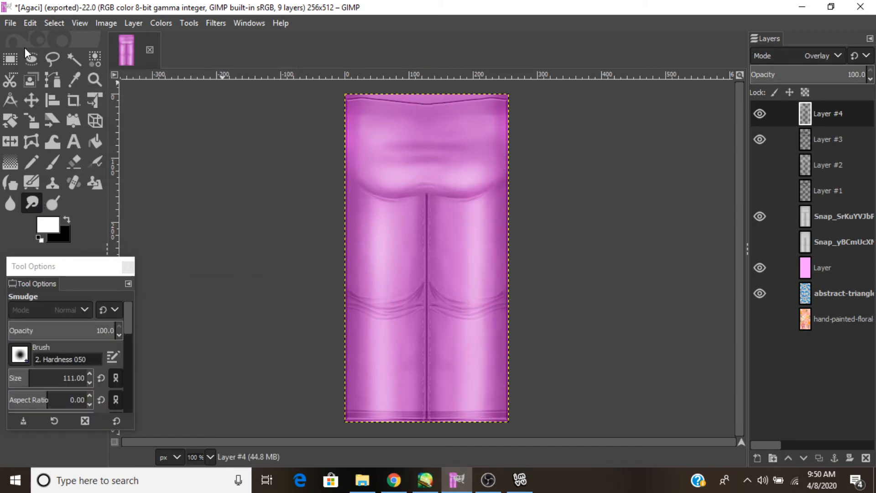
left_click(10, 23)
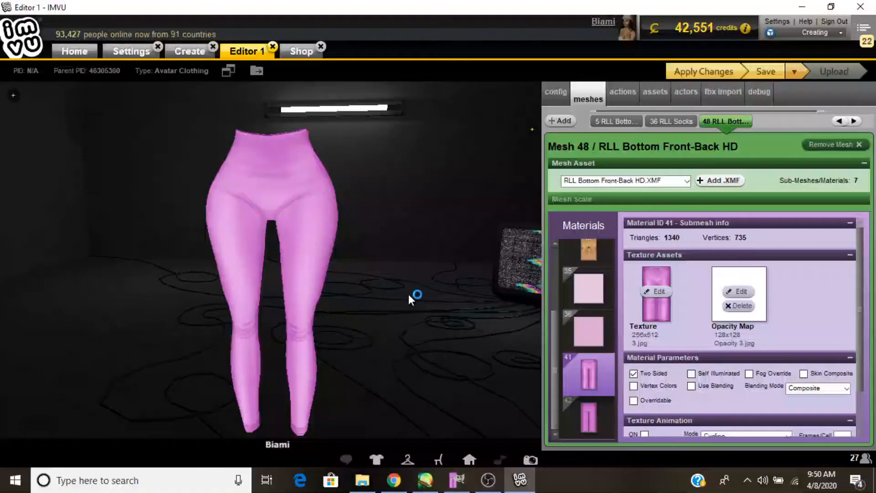
left_click_drag(409, 294, 626, 280)
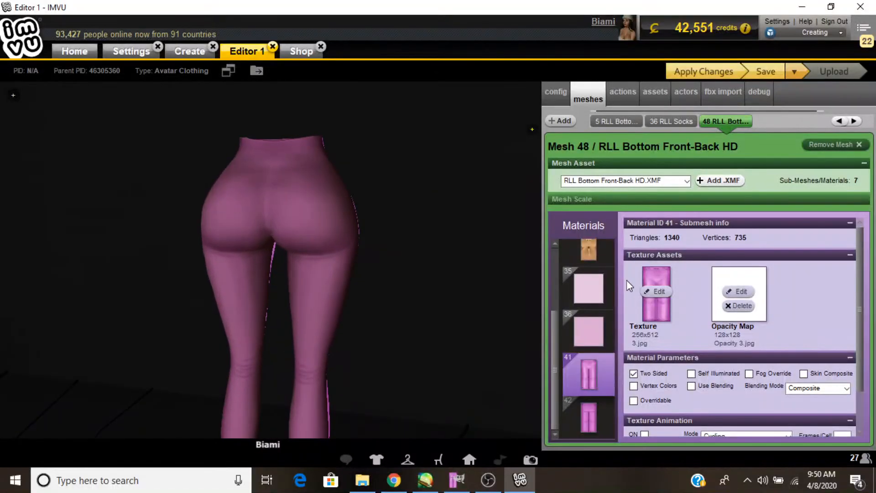
Make material 42 Self Illuminated, load the Agaci image as its texture, and apply the changes.
left_click(609, 424)
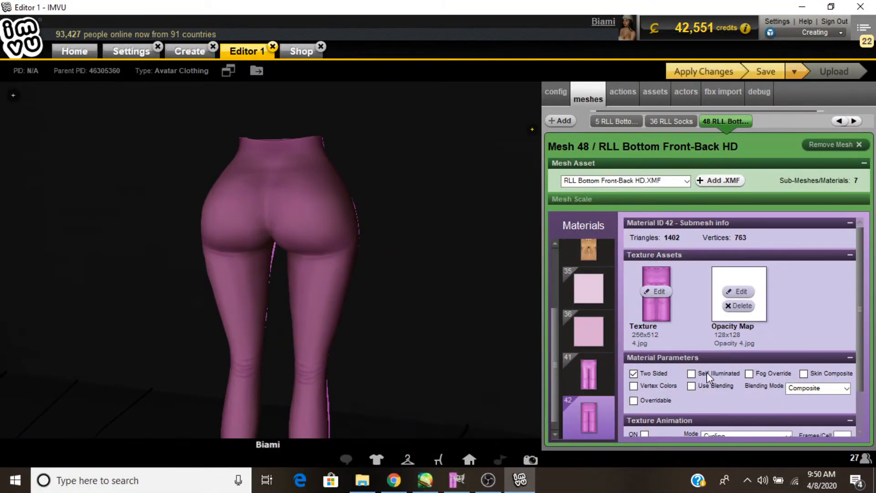
left_click(708, 373)
left_click(653, 291)
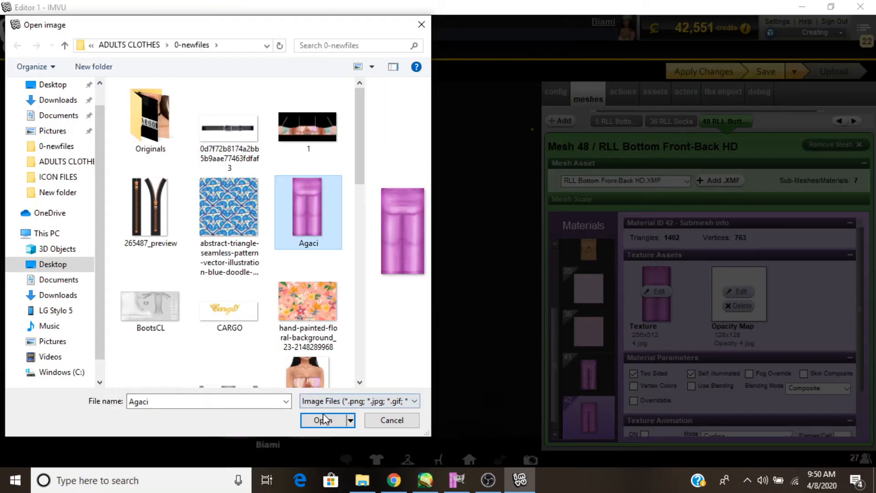
left_click(324, 418)
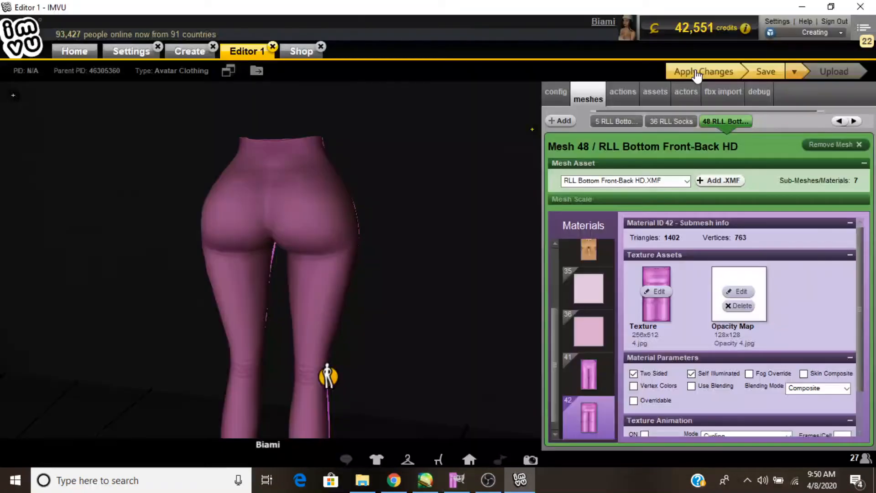
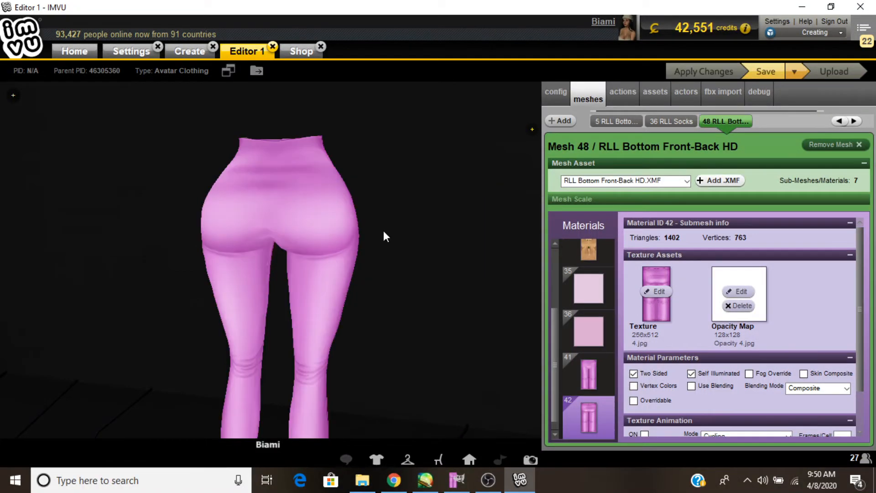
Make material 41 Self Illuminated, apply the changes, and view the leggings from the front.
left_click(599, 388)
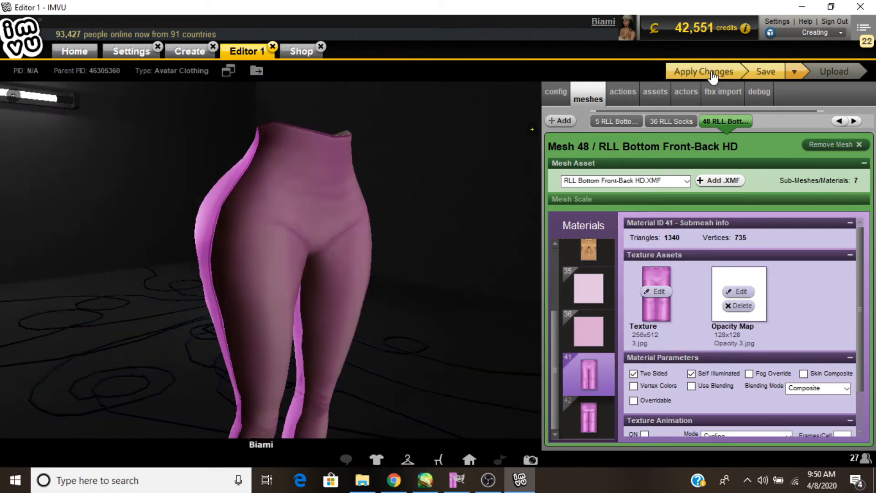
left_click(713, 75)
left_click_drag(377, 263, 338, 266)
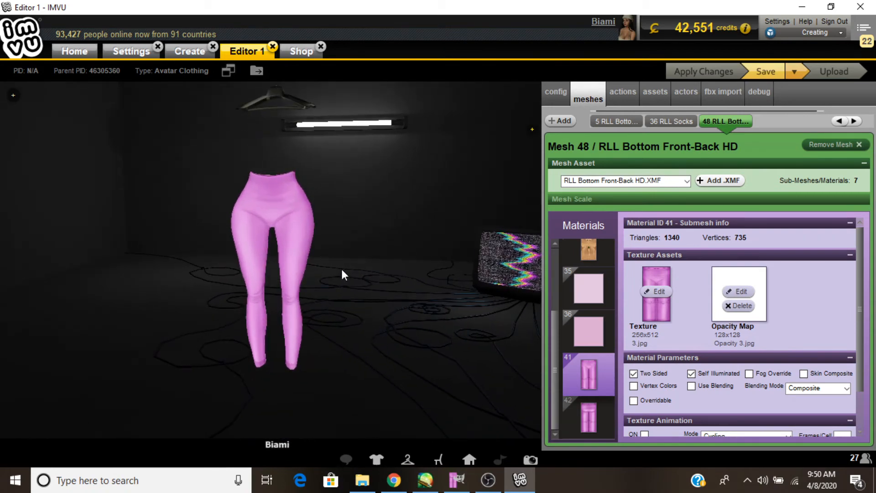
left_click_drag(187, 237, 199, 183)
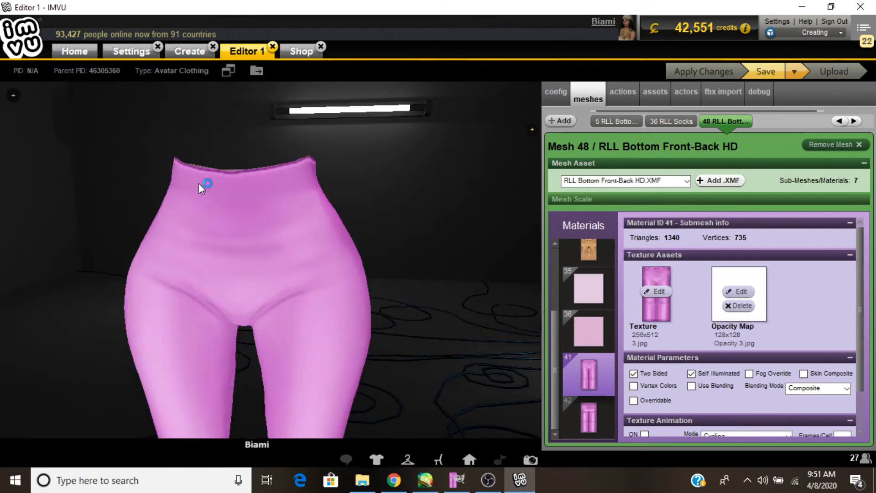
Return to GIMP and hide the pink Layer and the abstract-triangle pattern layer.
left_click(394, 480)
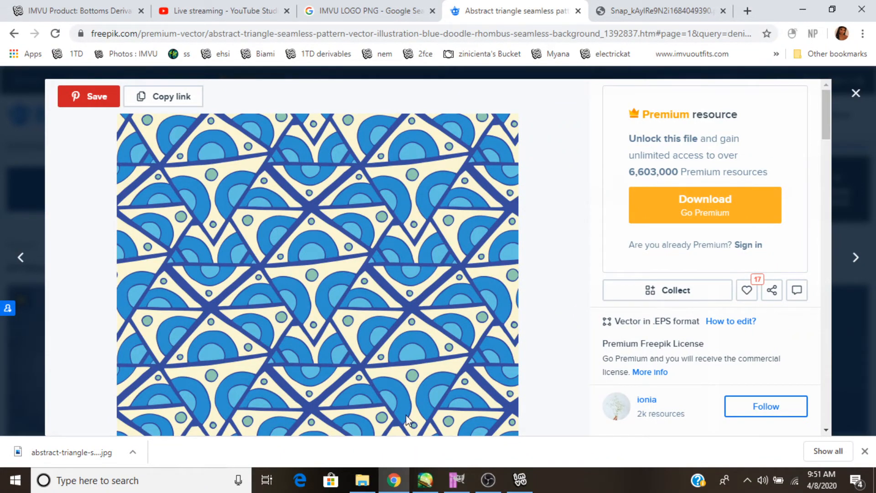
left_click(457, 480)
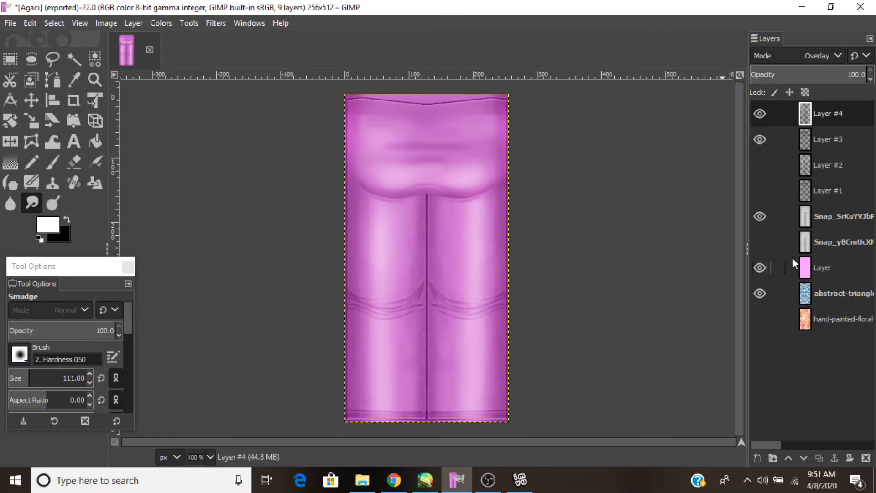
left_click(760, 268)
Compare the shading with Layer #4 and Layer #3 hidden and shown, and check the avatar's side in IMVU.
left_click(760, 113)
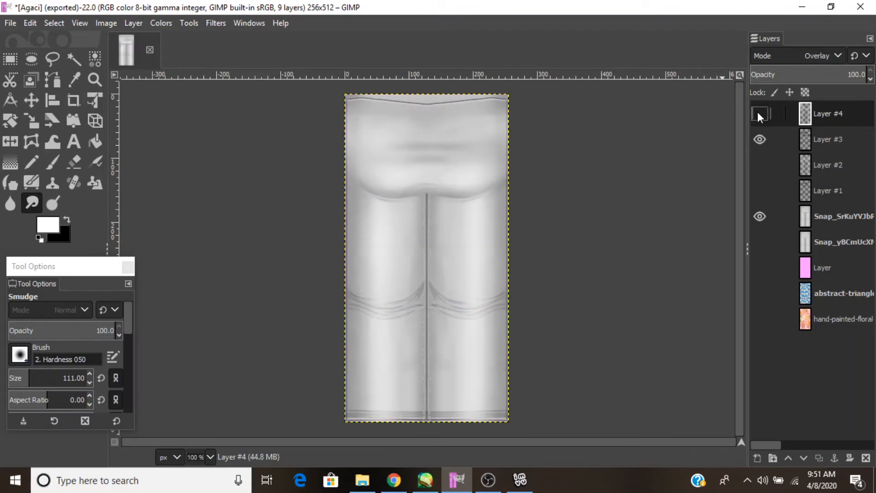
left_click(520, 480)
left_click_drag(377, 324, 346, 355)
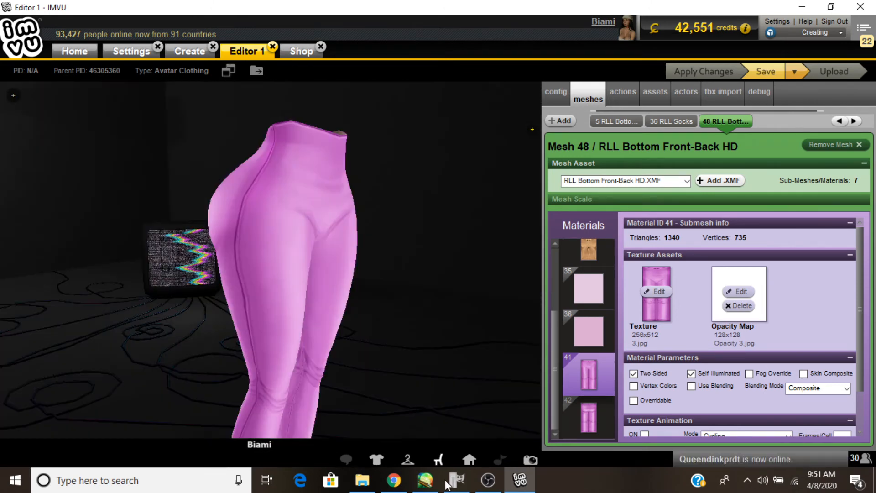
left_click(449, 481)
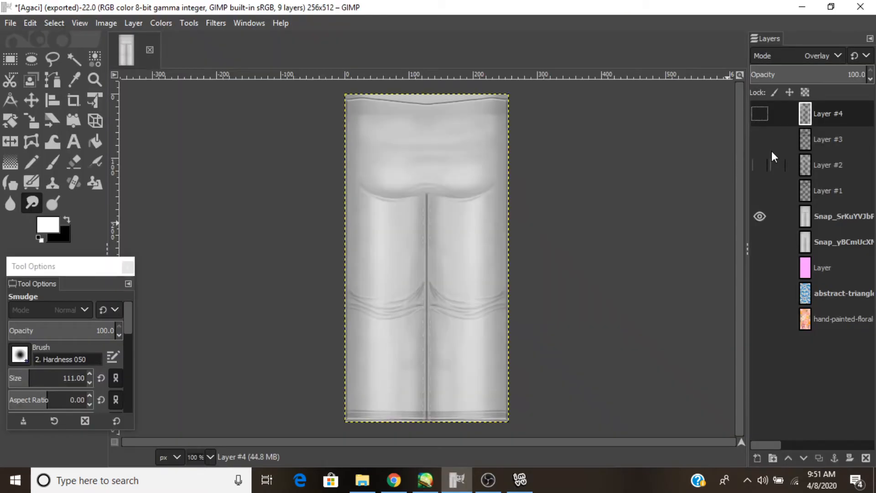
left_click(760, 114)
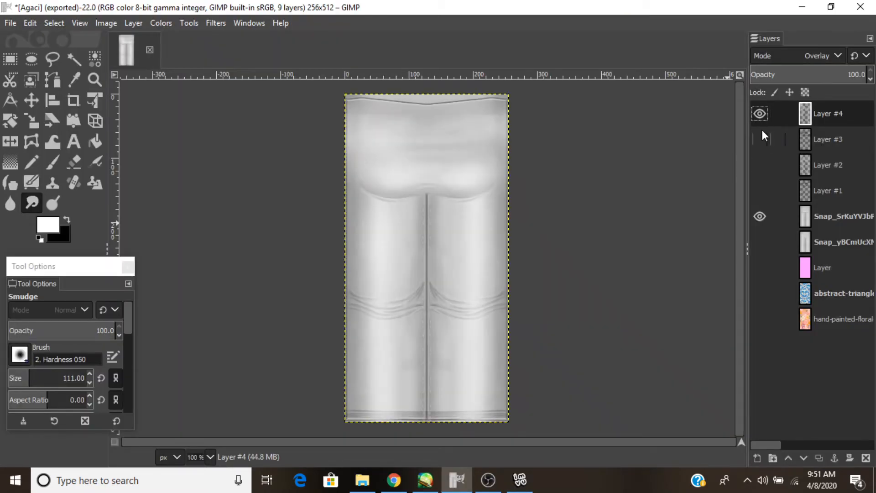
left_click(761, 137)
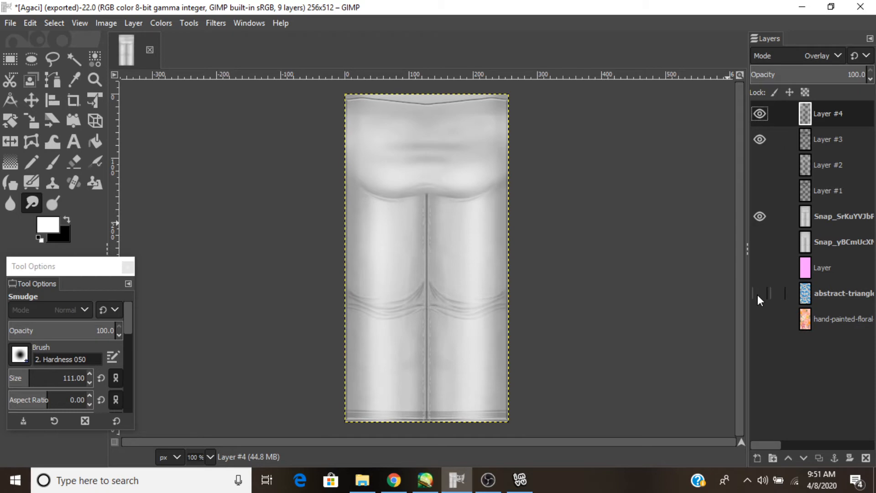
Start opening an image as layers and browse from the 0-newfiles folder to the ADULTS CLOTHES folder.
left_click(10, 22)
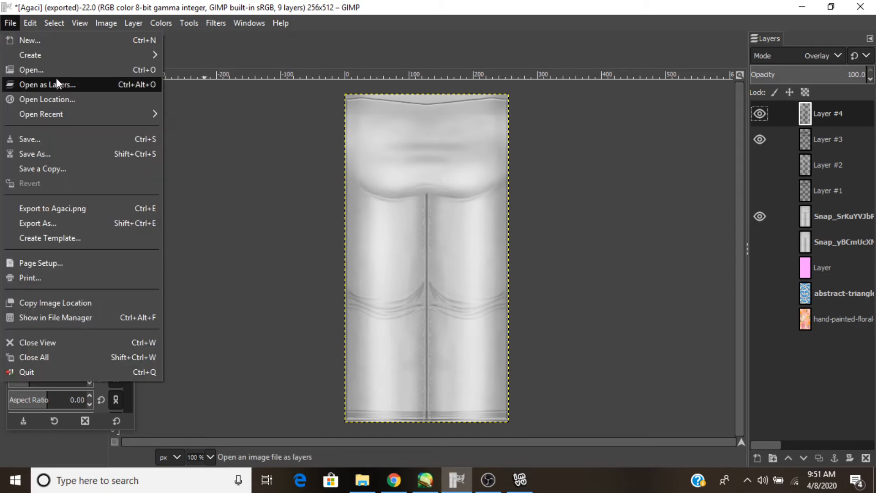
left_click(58, 85)
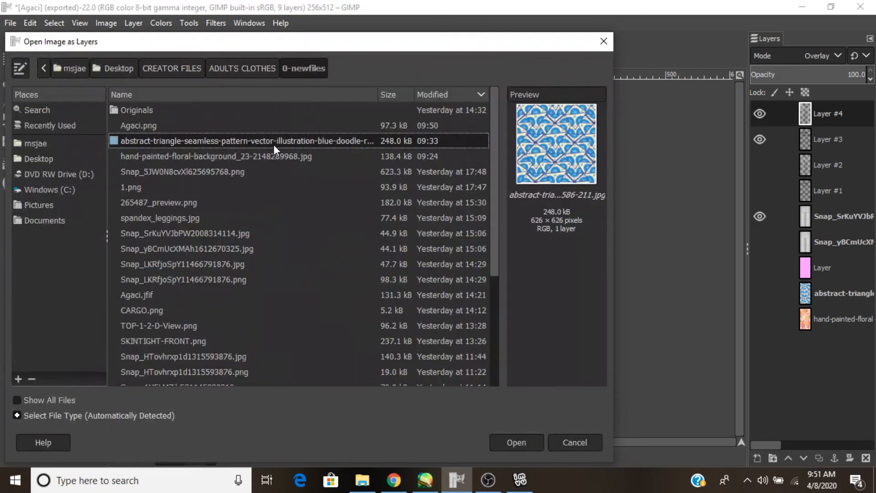
scroll(157, 245, "down", 3)
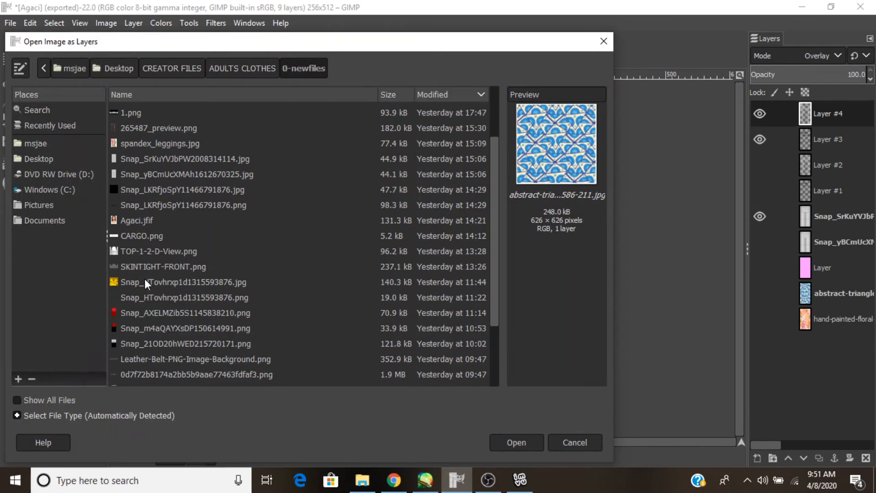
scroll(146, 283, "down", 3)
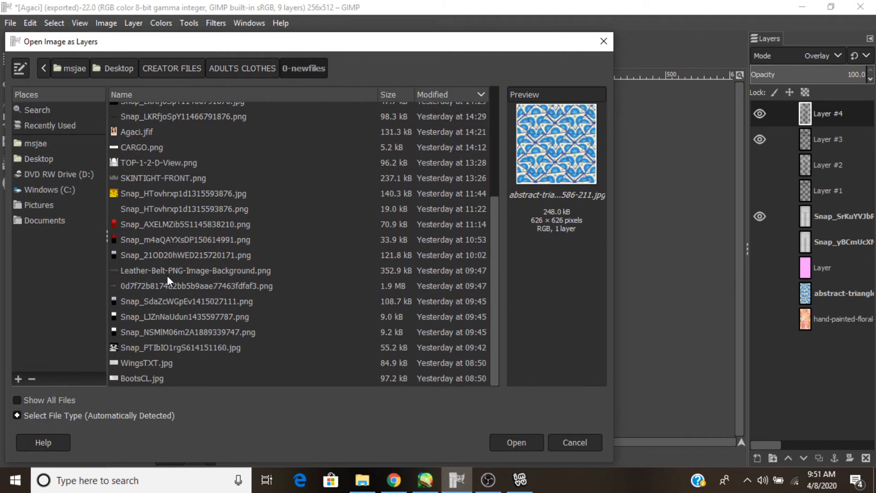
scroll(182, 267, "up", 6)
left_click(258, 68)
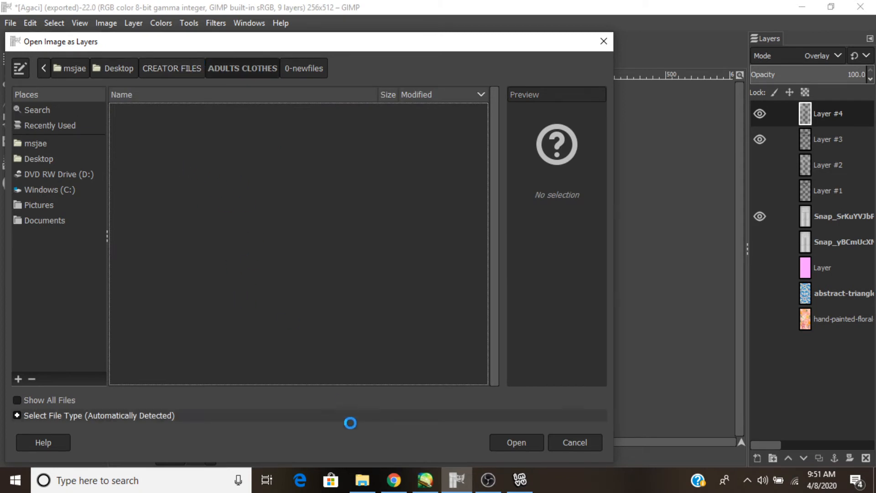
left_click(395, 484)
left_click(394, 485)
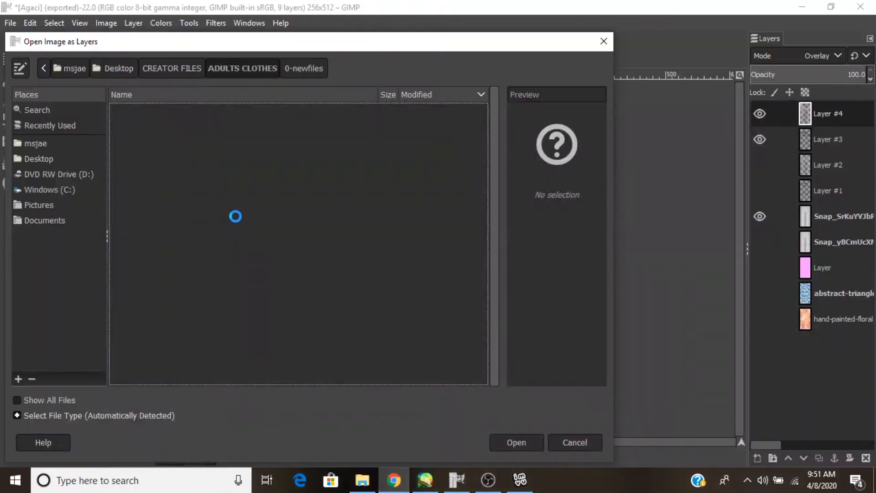
Preview the fishnet, tartan, clipart and quilted-leather images in the ADULTS CLOTHES folder to find a pattern for the leggings.
scroll(215, 201, "up", 8)
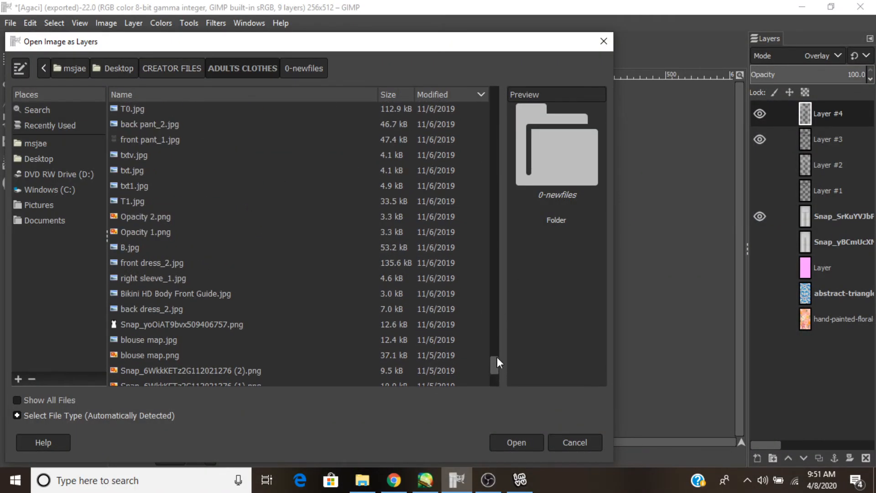
left_click_drag(497, 362, 505, 104)
scroll(297, 156, "up", 5)
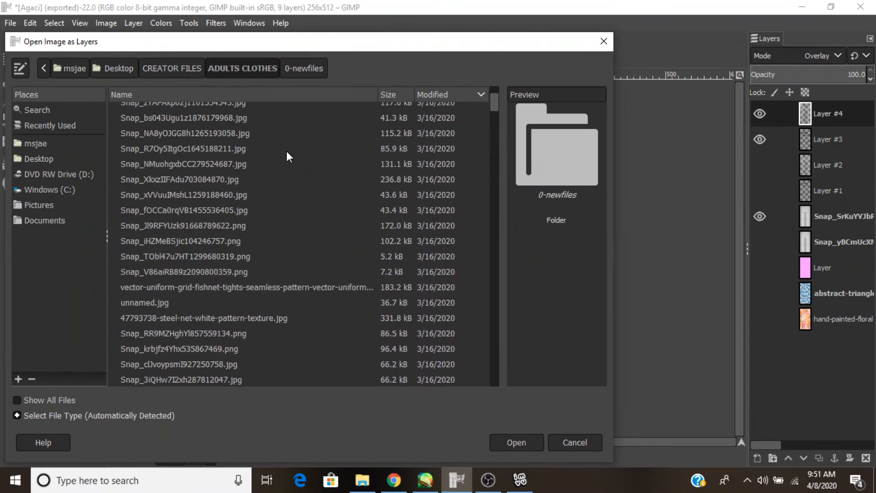
left_click(205, 291)
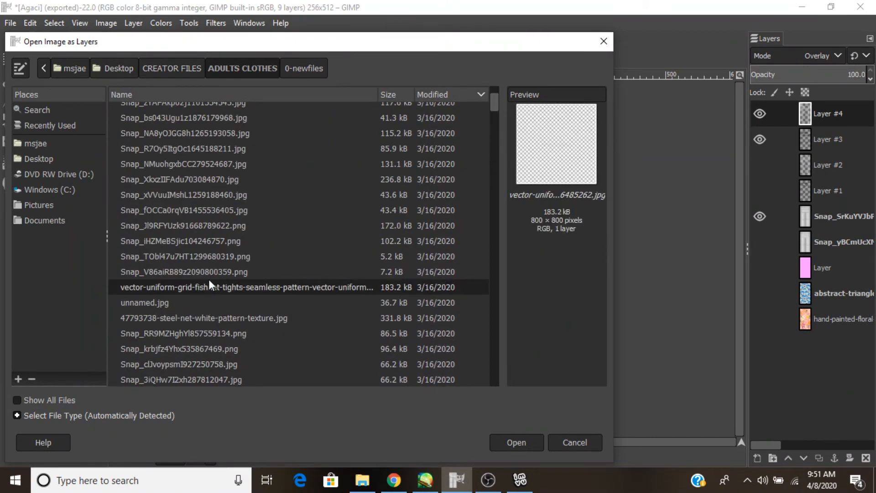
scroll(201, 248, "up", 5)
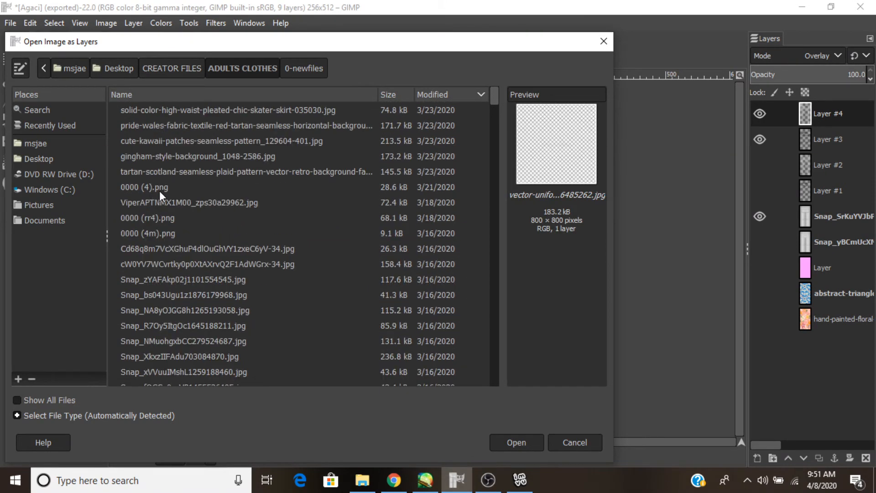
left_click(182, 126)
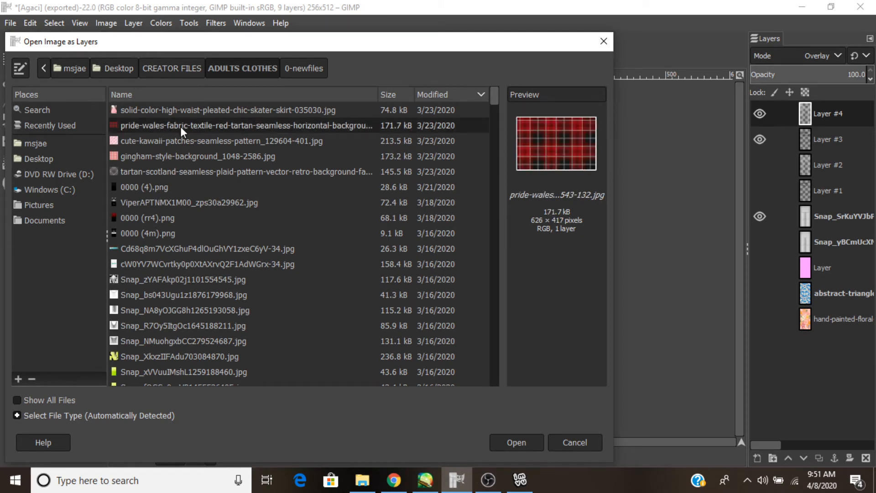
left_click(166, 173)
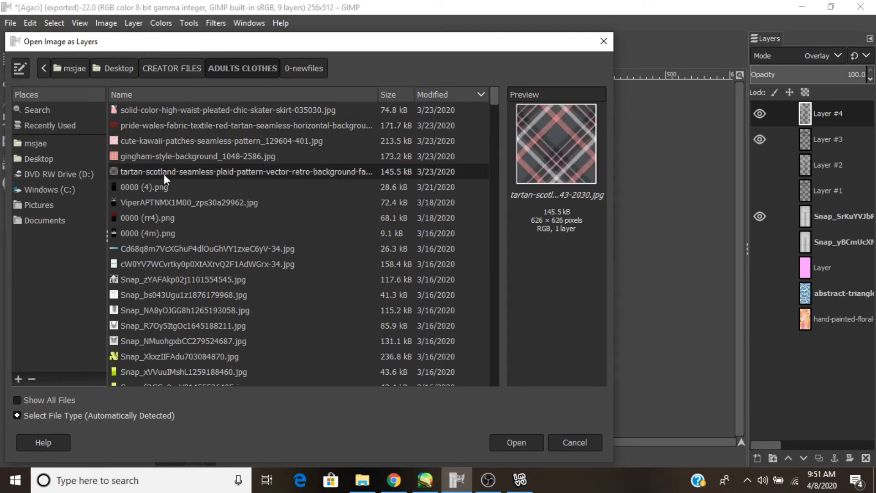
scroll(169, 251, "down", 5)
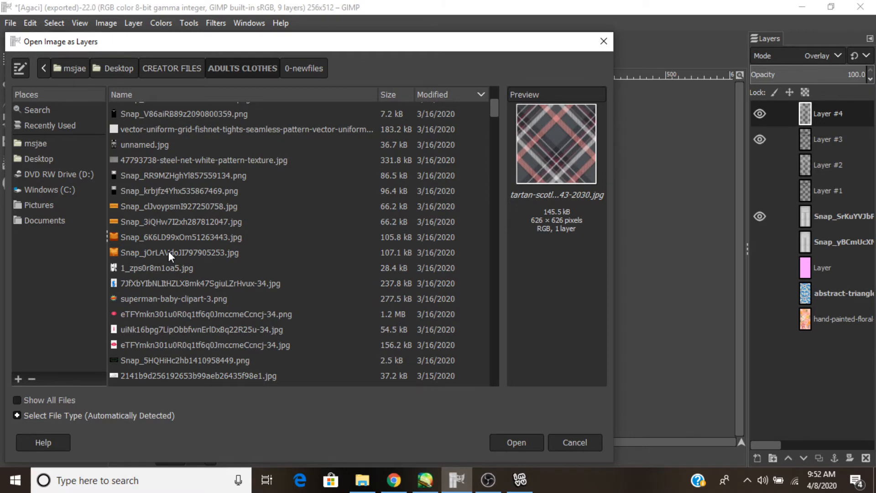
scroll(169, 253, "down", 3)
left_click(170, 154)
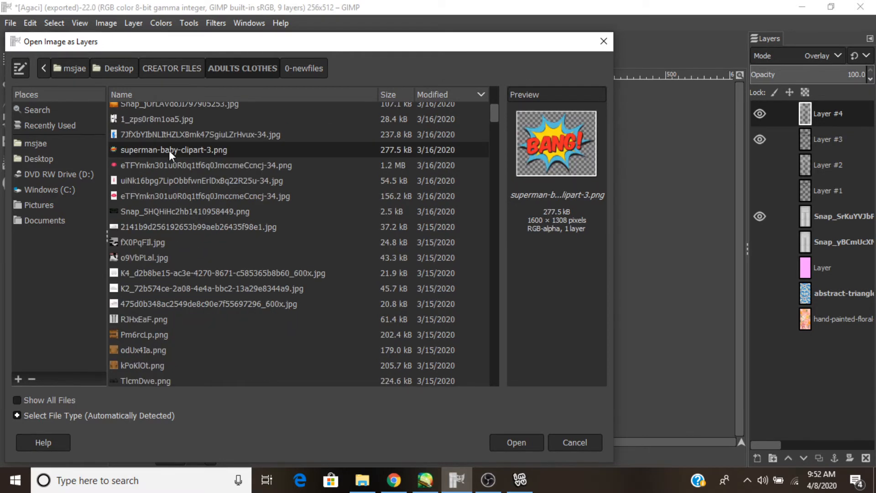
scroll(170, 153, "down", 4)
left_click(178, 273)
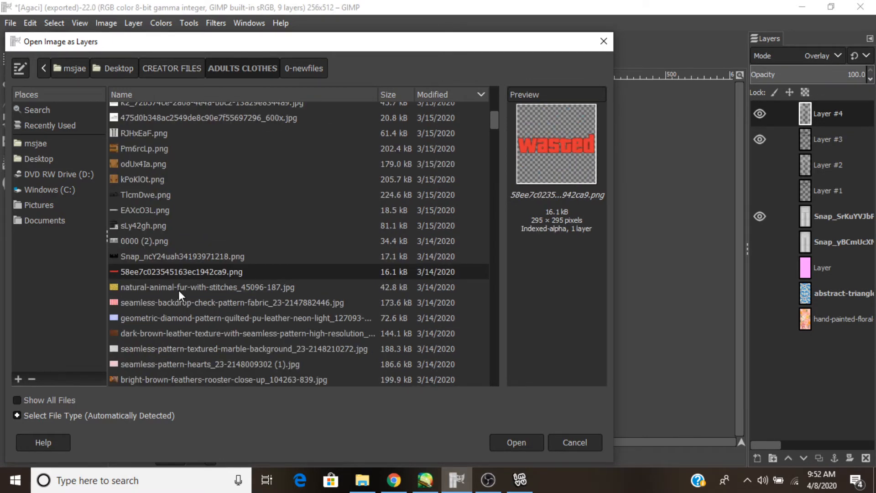
scroll(179, 295, "down", 2)
left_click(177, 208)
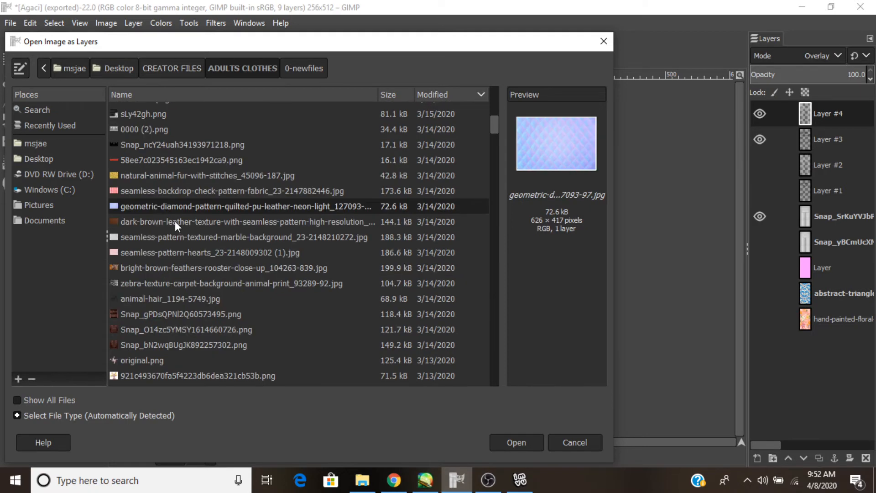
left_click(200, 252)
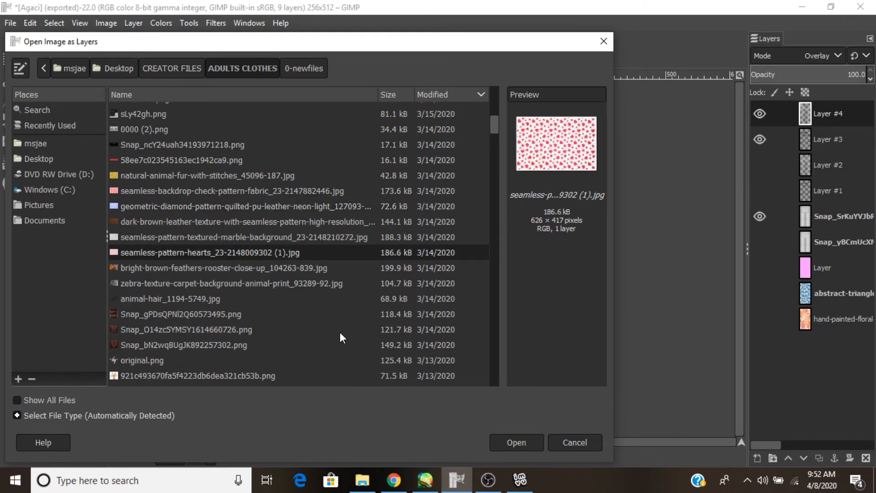
left_click(516, 442)
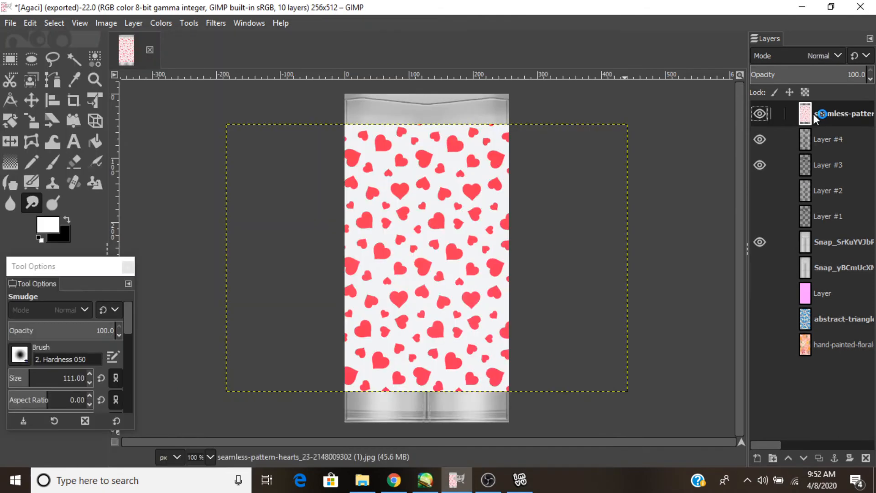
left_click_drag(816, 119, 778, 277)
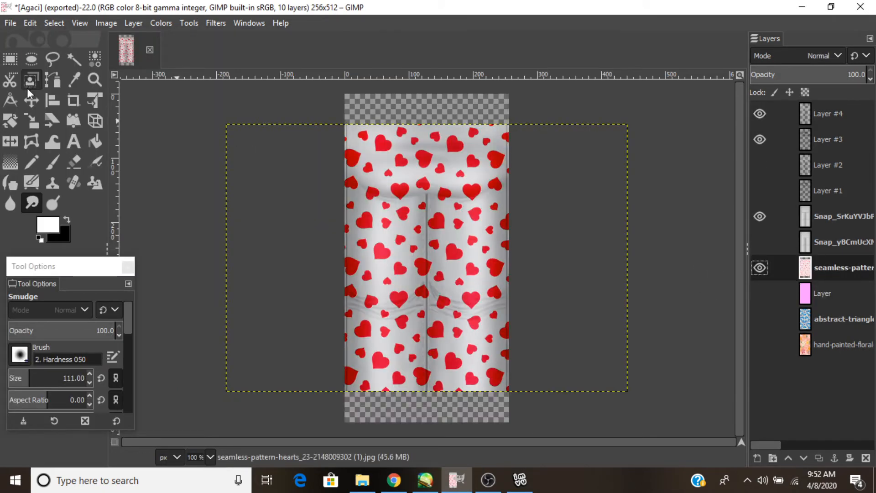
Scale the hearts pattern layer to about 583 × 557 pixels so that it covers the whole canvas.
left_click(27, 127)
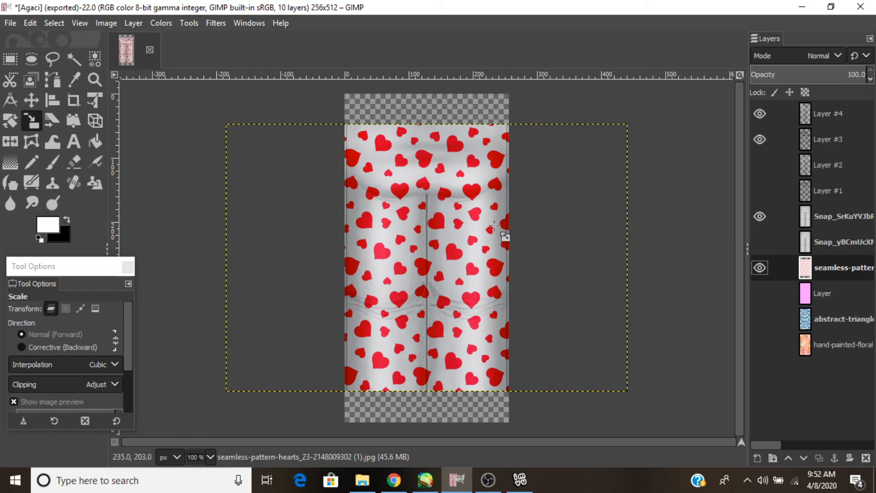
left_click(495, 225)
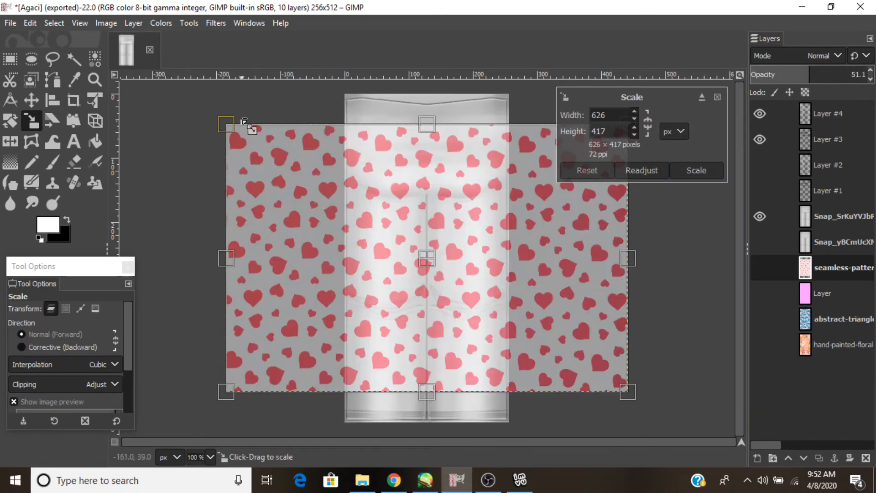
left_click_drag(244, 116, 257, 80)
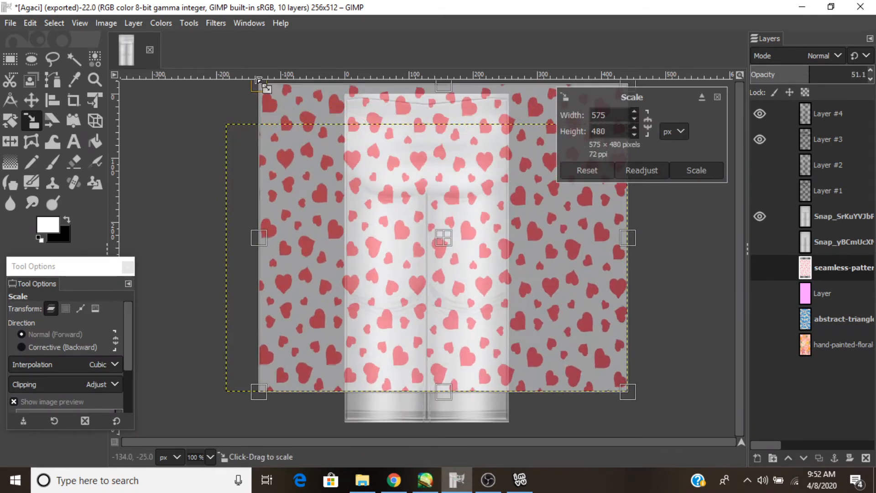
left_click_drag(259, 391, 254, 446)
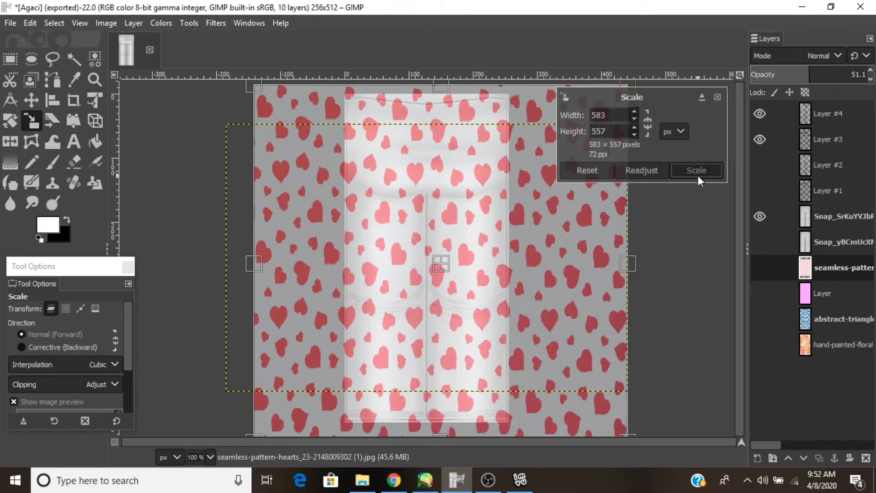
left_click(697, 171)
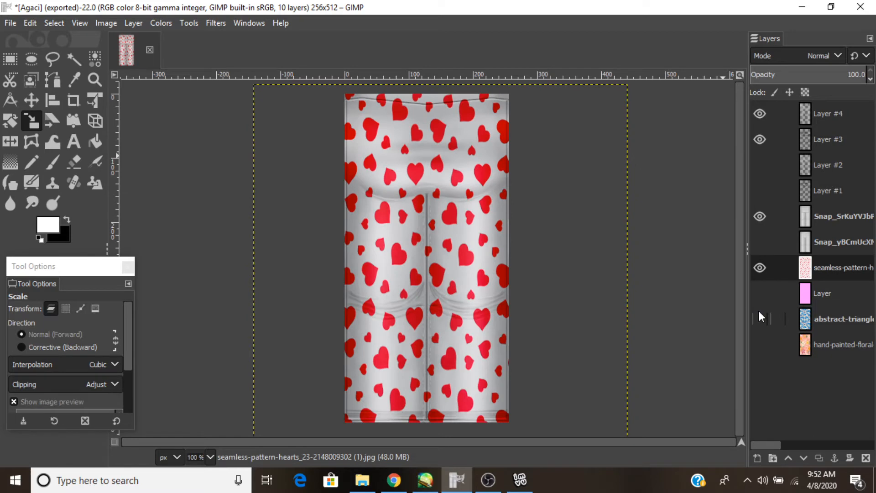
Select the visible Snap_SrKuYVJb shading layer and compare the leggings with Layer #4 hidden and shown.
left_click(805, 217)
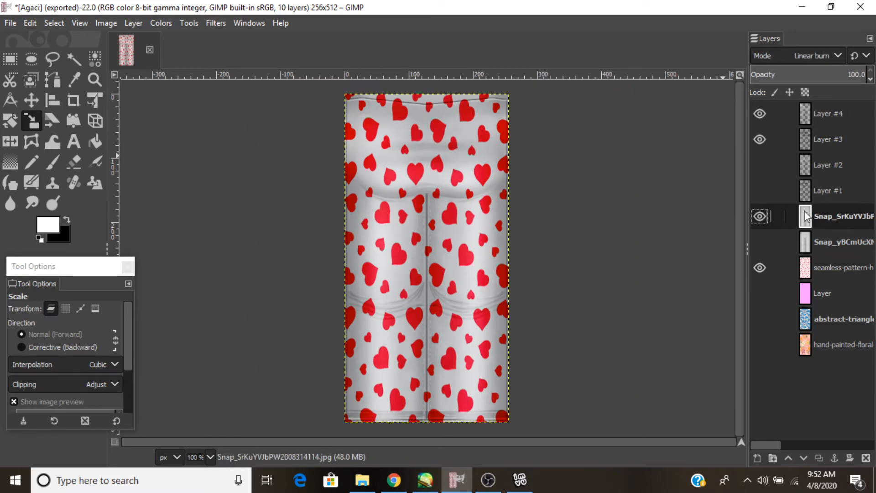
left_click(760, 114)
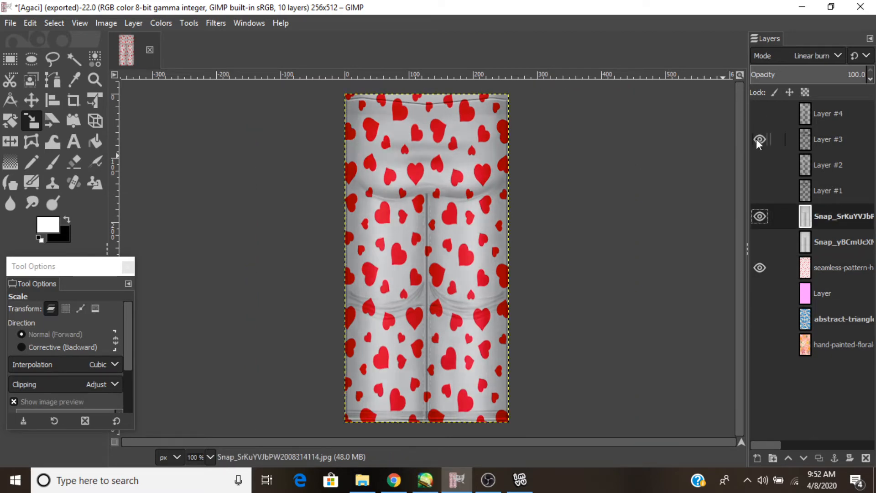
left_click(760, 114)
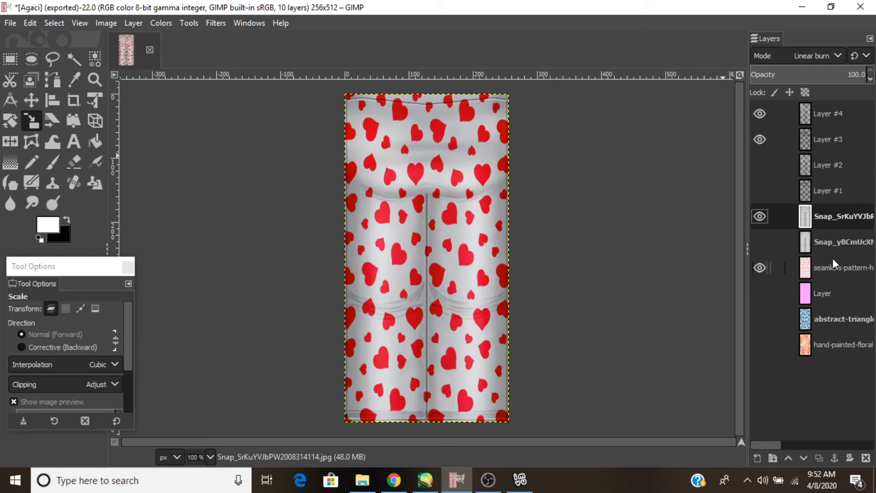
Try the Burn and Multiply blend modes on the Snap_SrKuYVJb shading layer, then return it to Linear burn.
left_click(803, 55)
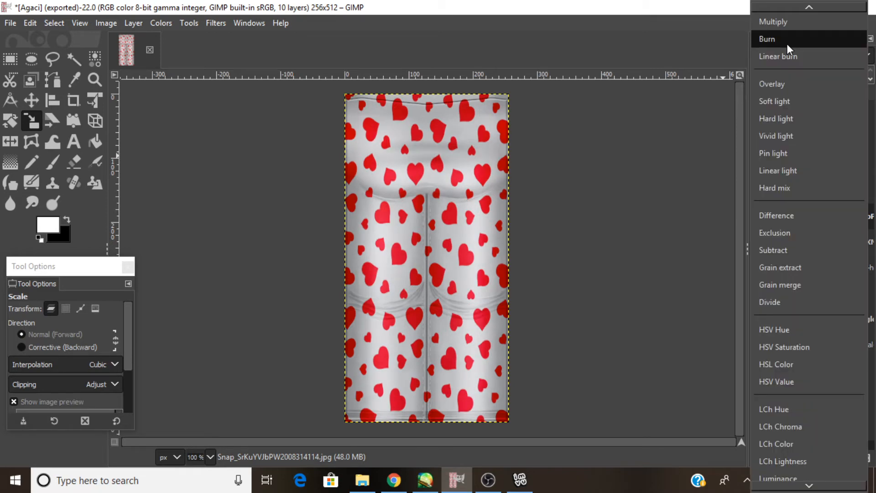
left_click(788, 44)
left_click(794, 54)
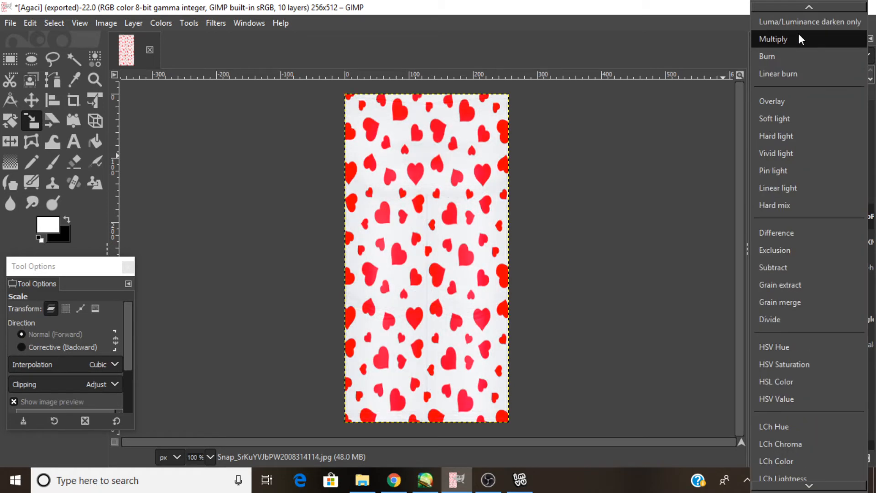
left_click(801, 39)
left_click(796, 55)
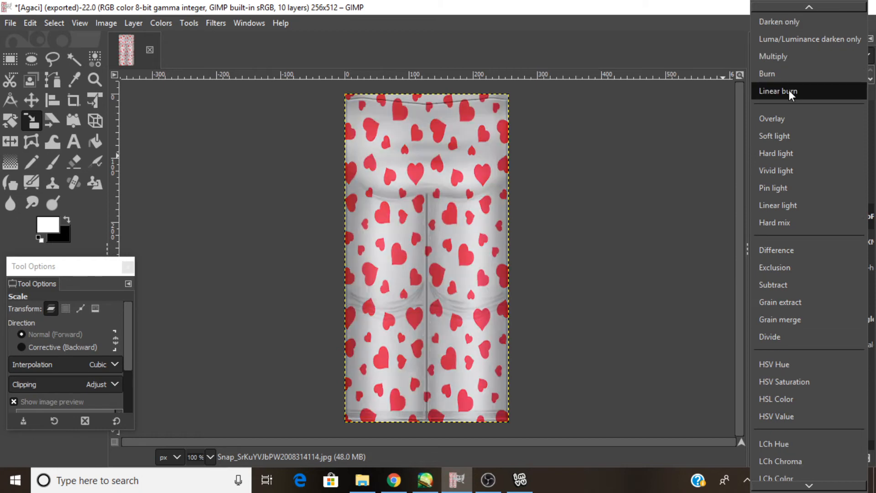
left_click(792, 92)
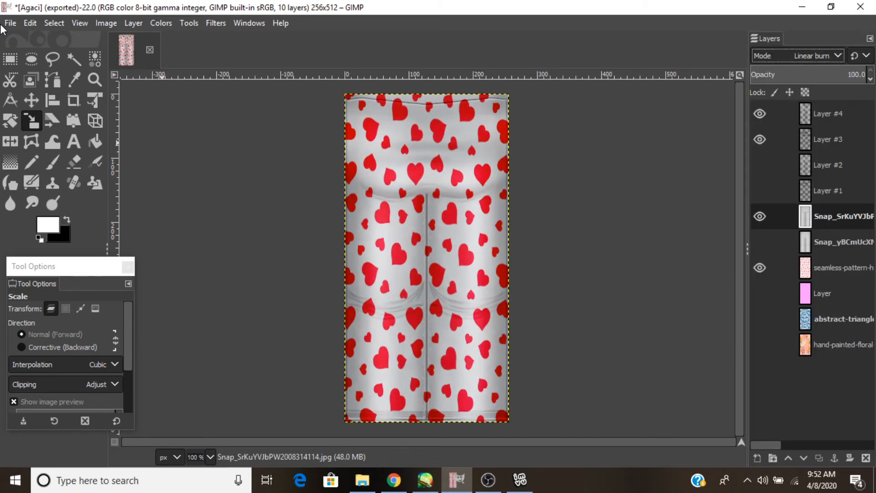
Export the hearts texture to Agaci.png, switch to IMVU, and turn the avatar to view the leggings from behind.
key("ctrl+e")
left_click(520, 480)
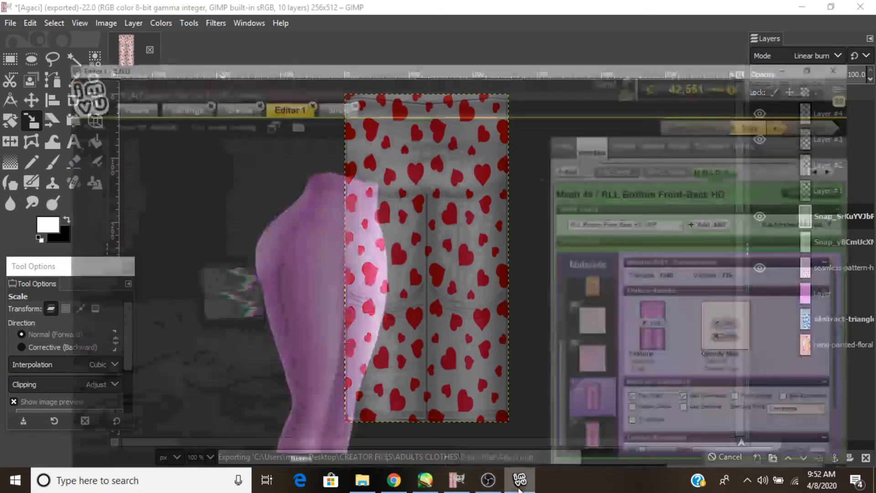
left_click_drag(426, 267, 575, 272)
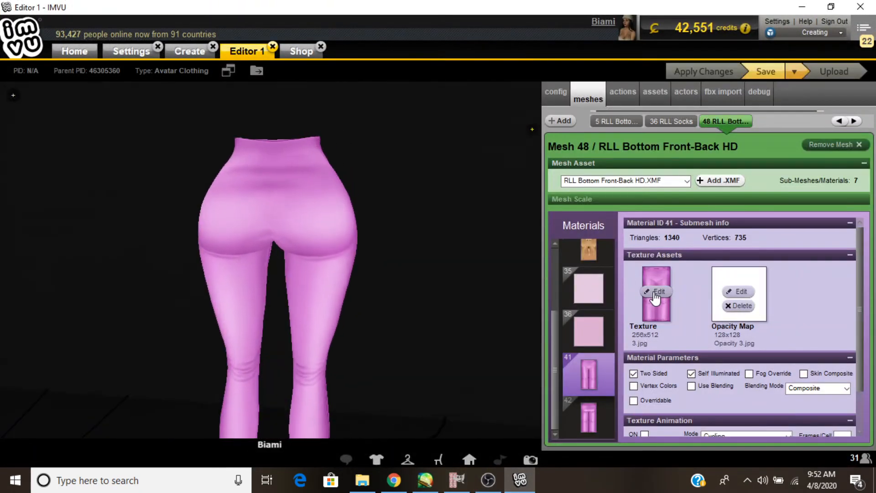
Apply the hearts texture Agaci to material 42 of the leggings and turn the avatar to view it from behind and the side.
left_click(588, 418)
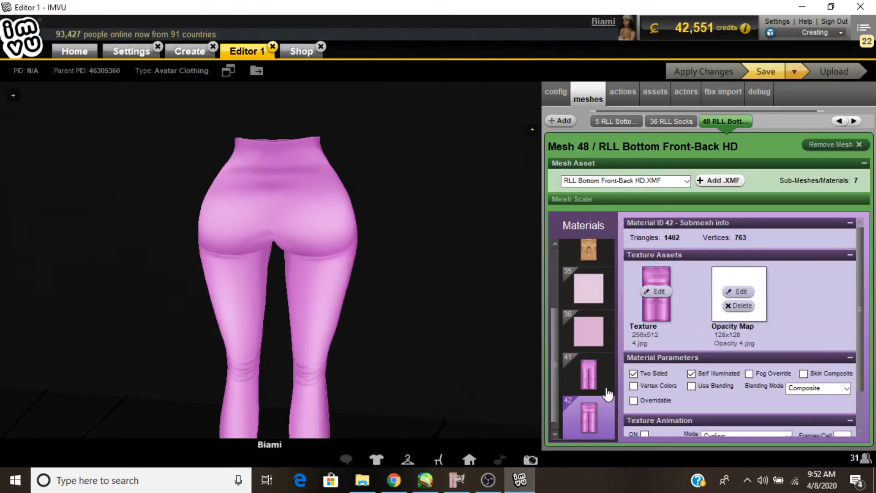
left_click(669, 269)
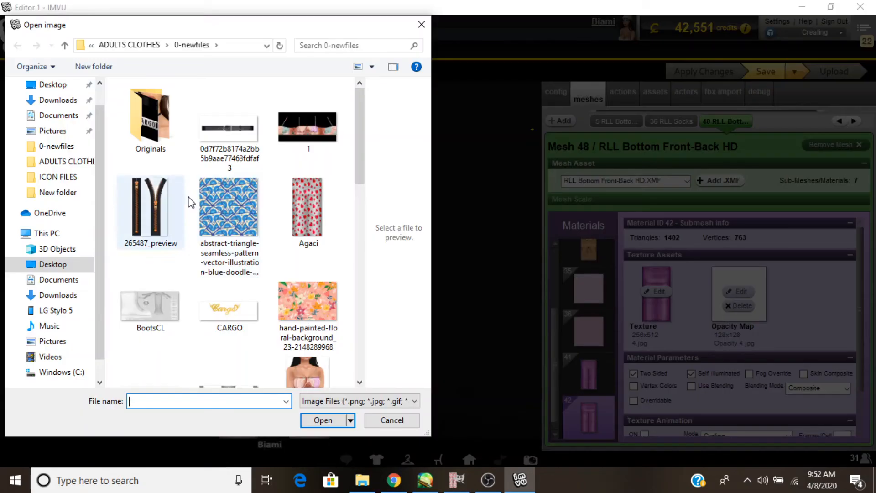
double_click(332, 235)
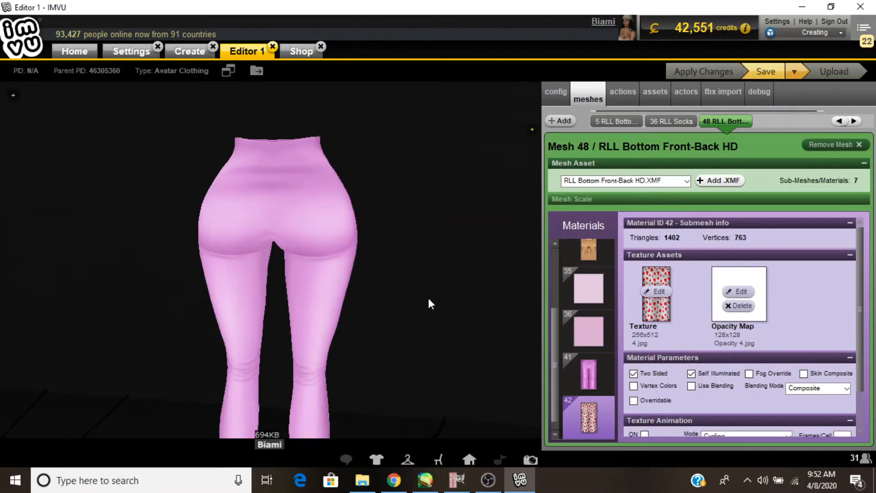
left_click(428, 298)
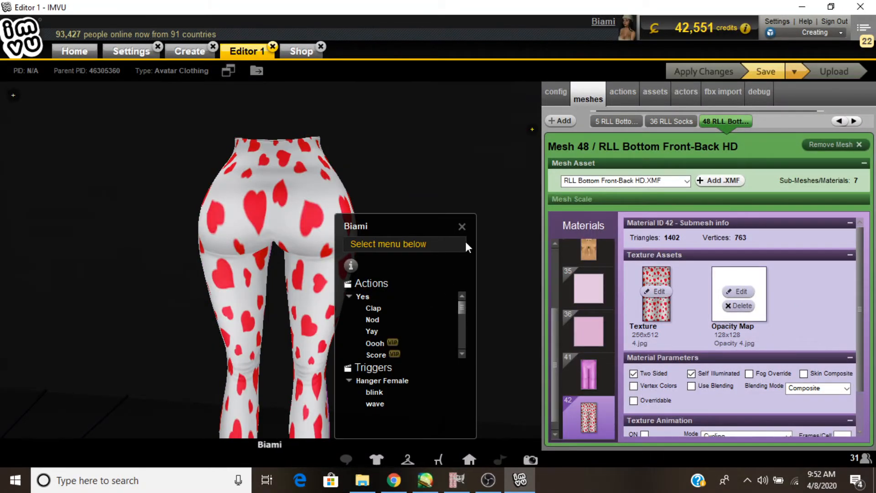
left_click_drag(465, 242, 570, 262)
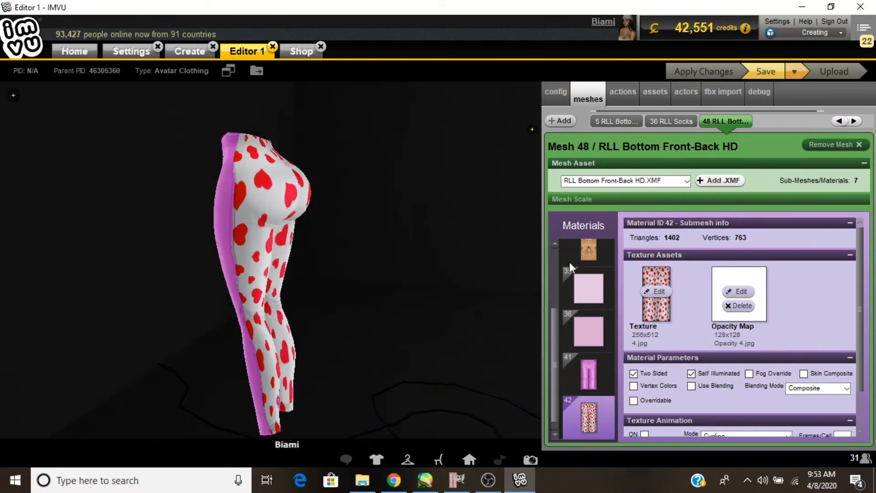
Switch to GIMP, hide the hearts pattern layer, show the pink layer beneath the shading, and export the texture over Agaci.png.
key("alt+Tab")
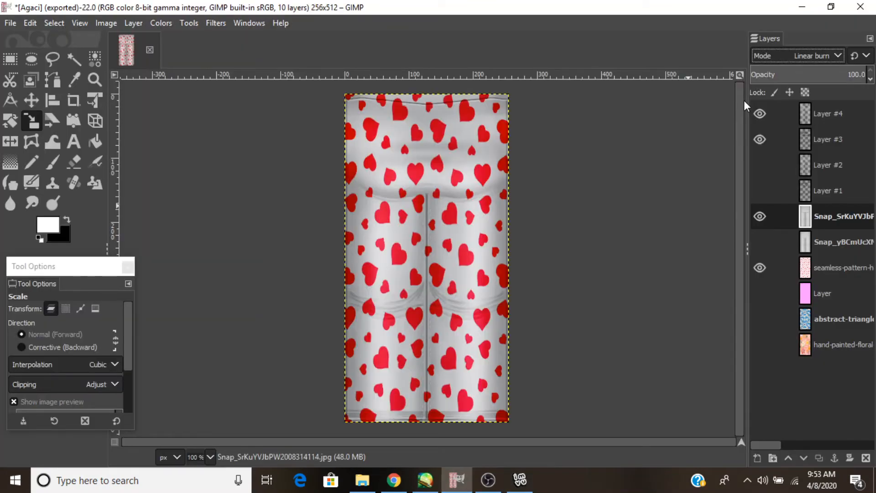
left_click(760, 268)
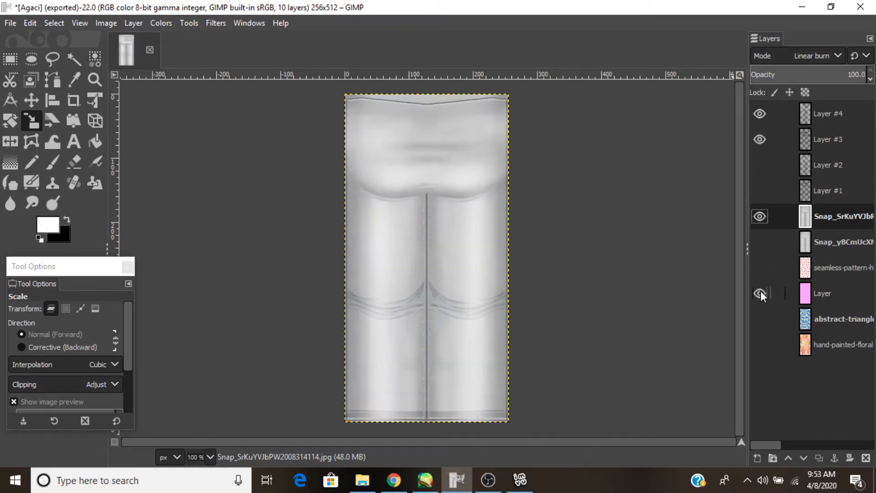
left_click(759, 294)
left_click(10, 23)
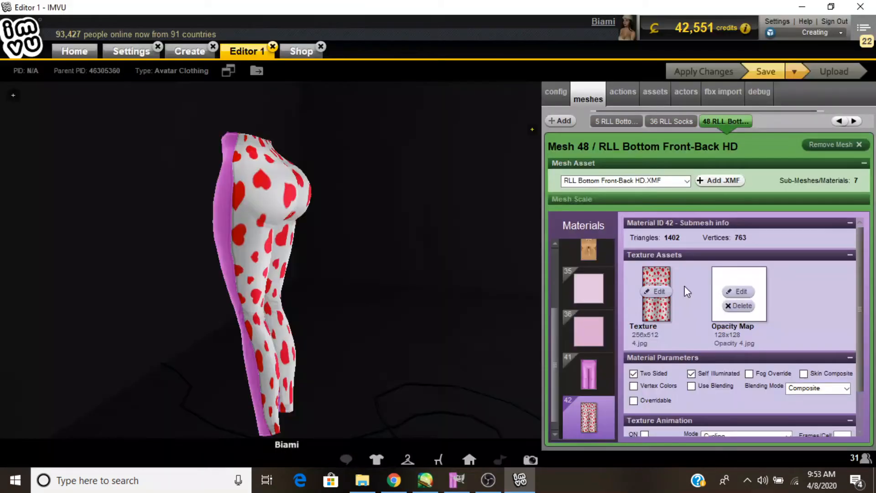
Switch to IMVU, load the pink Agaci texture into material 42, and turn the avatar to face the front.
left_click(683, 291)
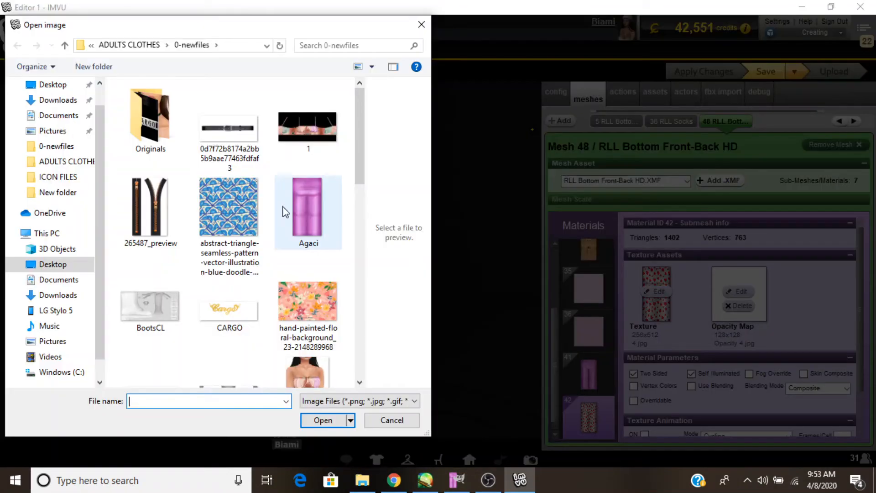
double_click(286, 212)
left_click(430, 227)
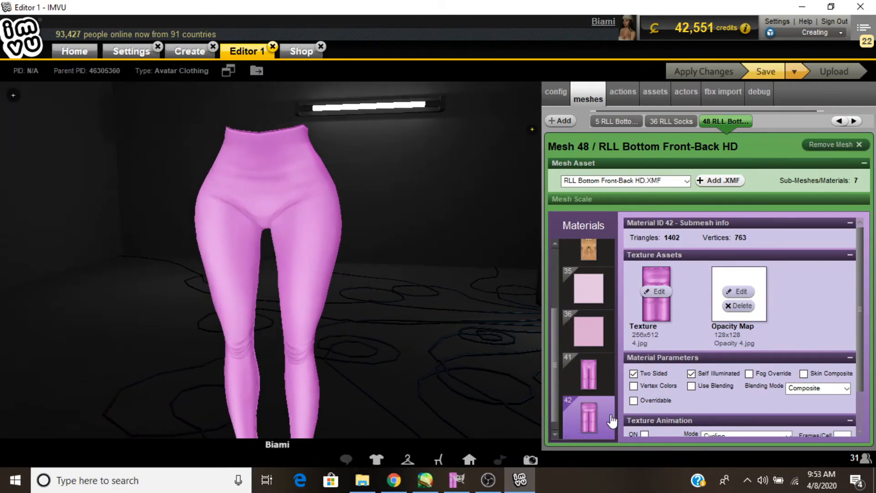
Turn off Self Illuminated for material 41 and view the leggings from the front.
left_click(586, 376)
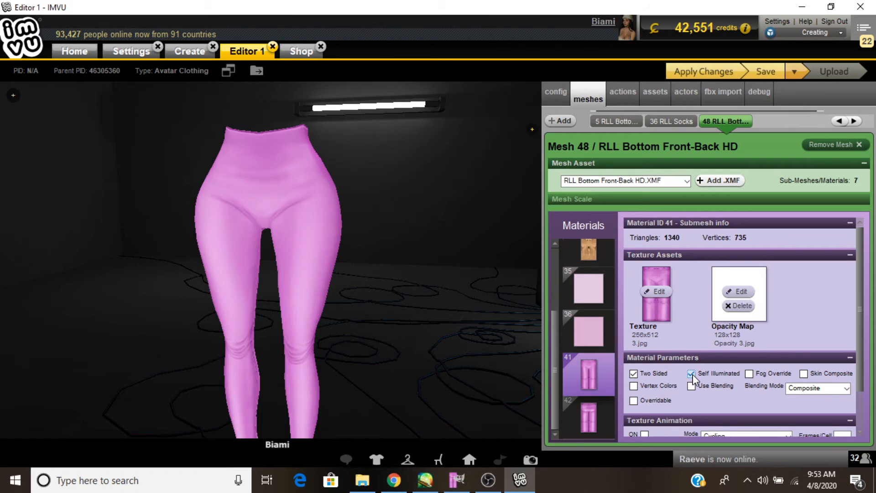
left_click(692, 373)
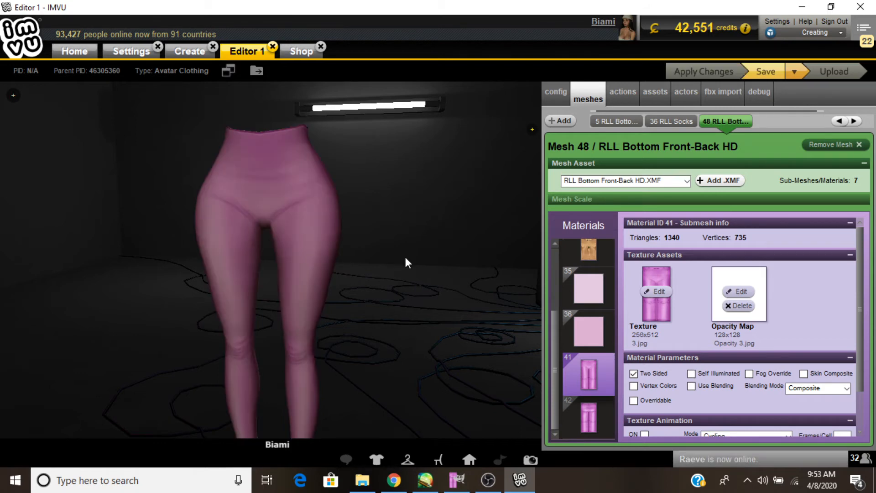
left_click_drag(405, 257, 445, 281)
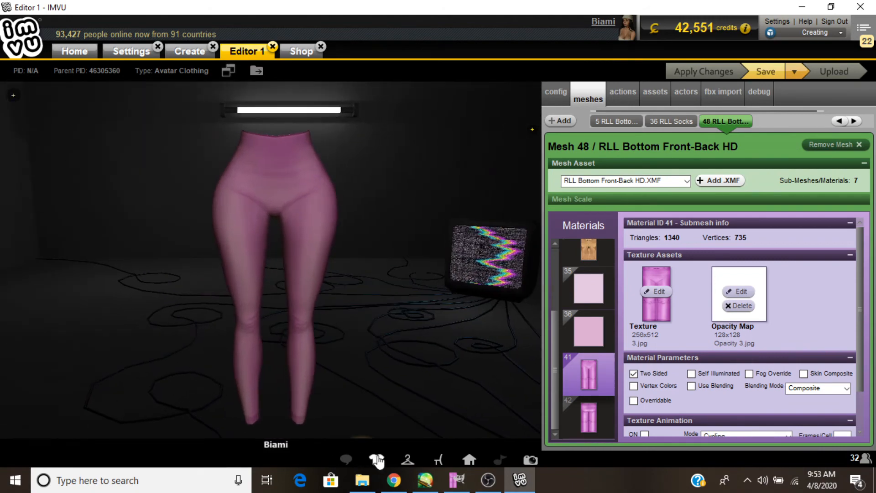
Pick another look for the avatar, then inspect the pink leggings from the side and up close from the front.
left_click(376, 460)
left_click(120, 373)
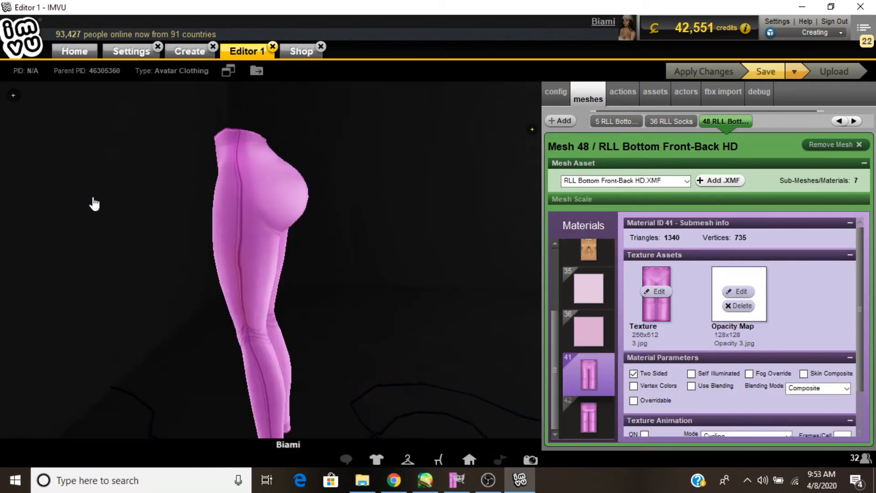
left_click_drag(95, 204, 436, 179)
scroll(426, 184, "down", 3)
scroll(427, 189, "up", 3)
scroll(437, 182, "up", 5)
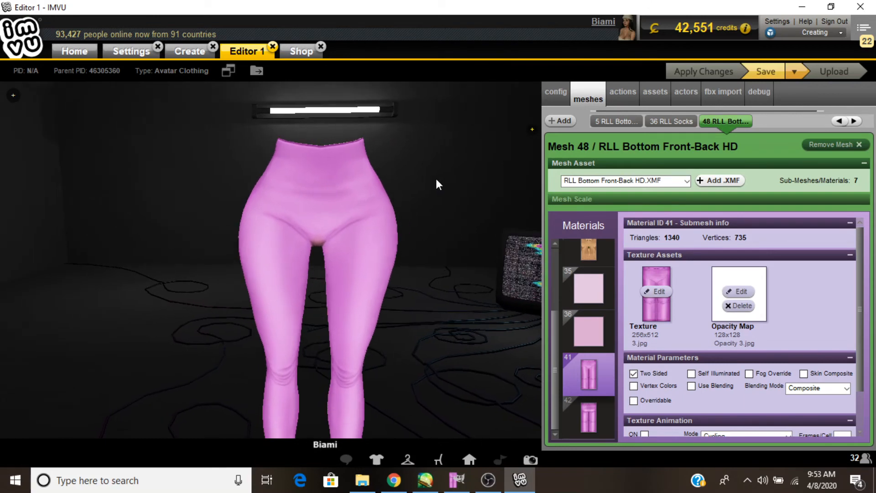
Hide the room in photo mode, then take and save a front snapshot of the pink leggings.
left_click(530, 460)
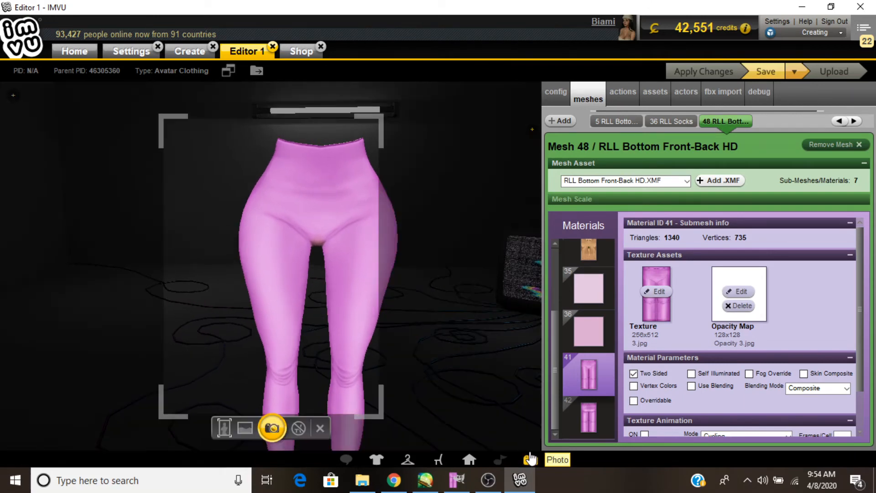
left_click(298, 428)
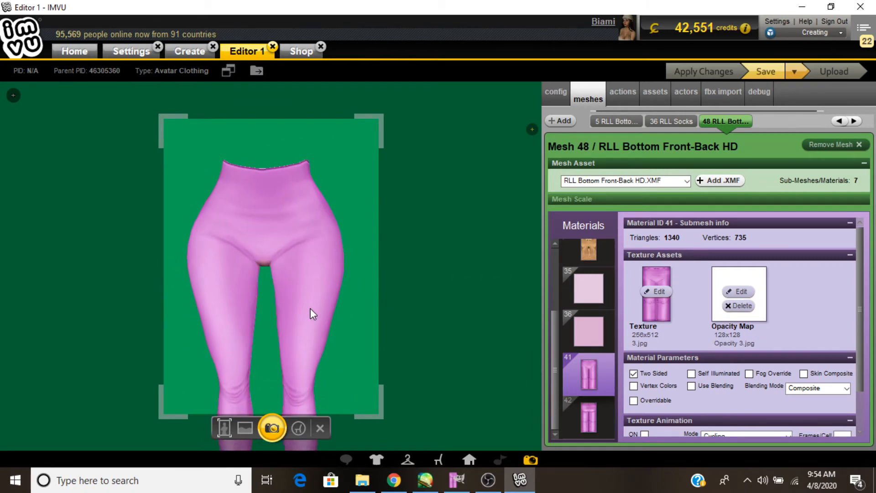
left_click(268, 427)
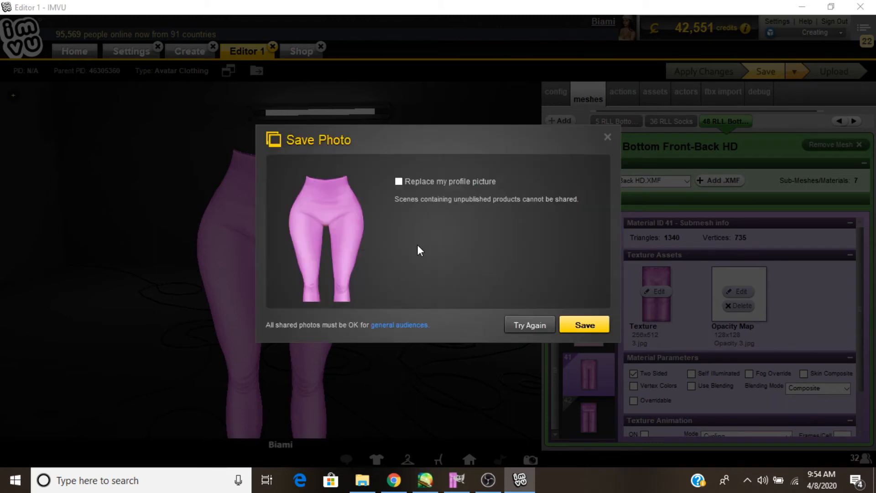
Switch to Chrome, return to the IMVU album Your first album, and open the newest pink leggings photo at full size.
left_click(393, 486)
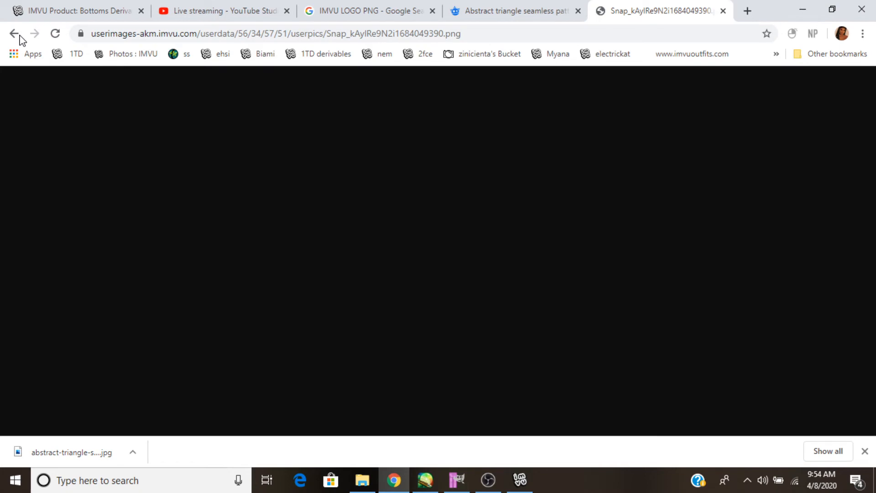
left_click(865, 451)
left_click(15, 34)
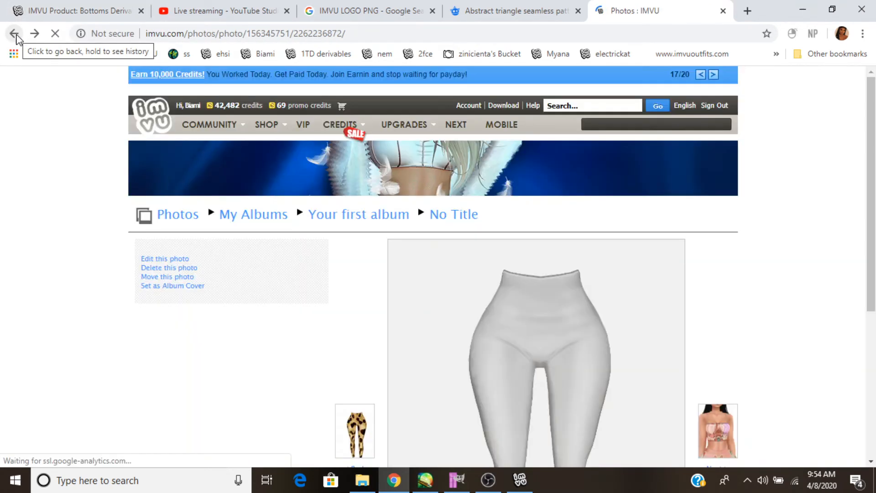
left_click(340, 223)
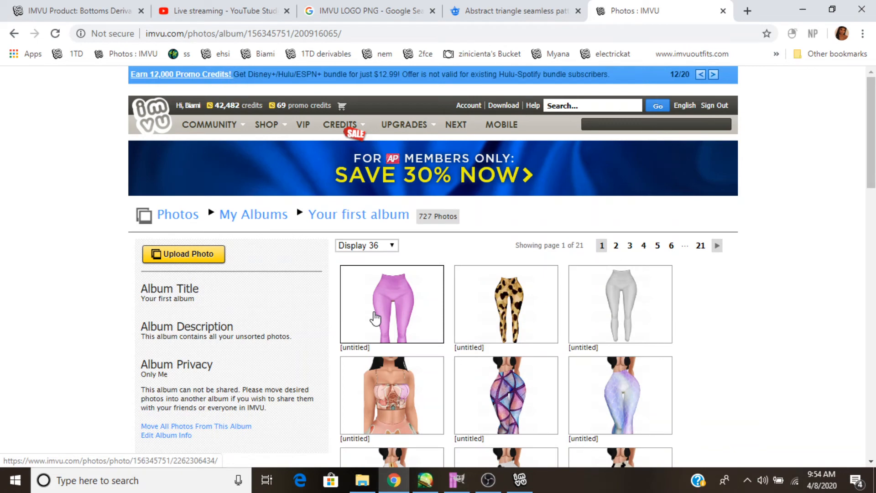
left_click(375, 318)
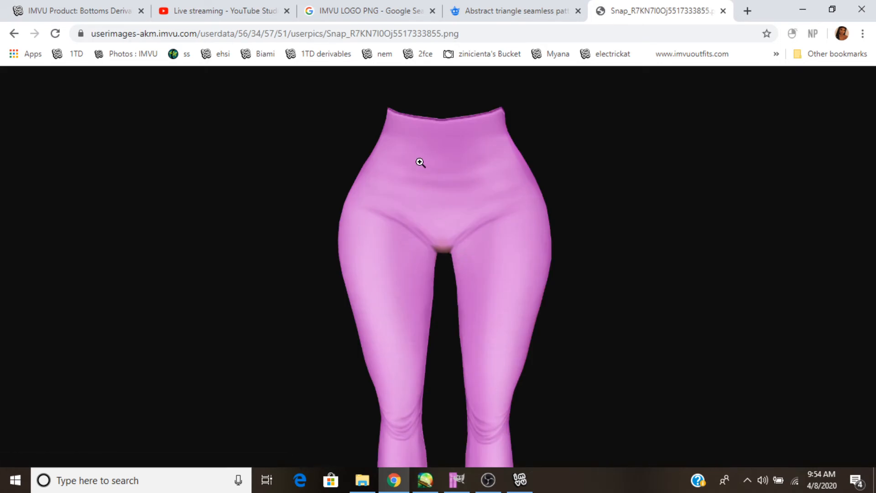
left_click(418, 164)
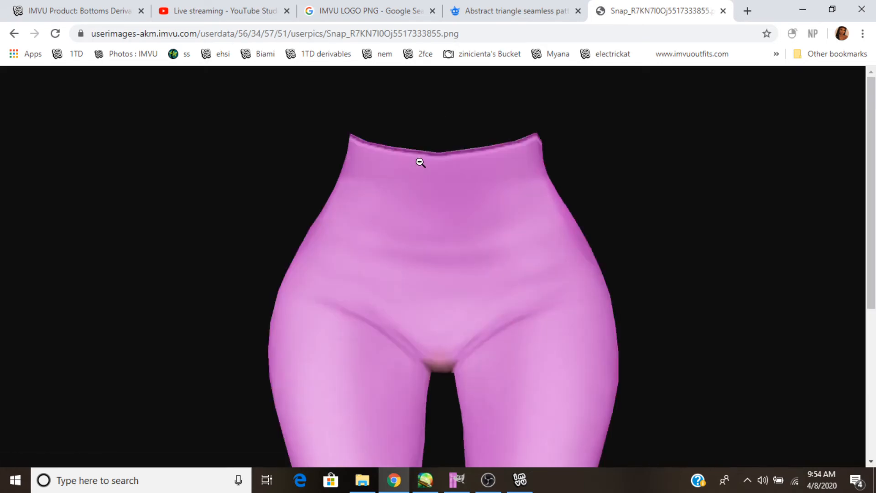
Save the leggings snapshot as a PNG image in New folder inside CREATOR FILES > ICON FILES.
right_click(419, 183)
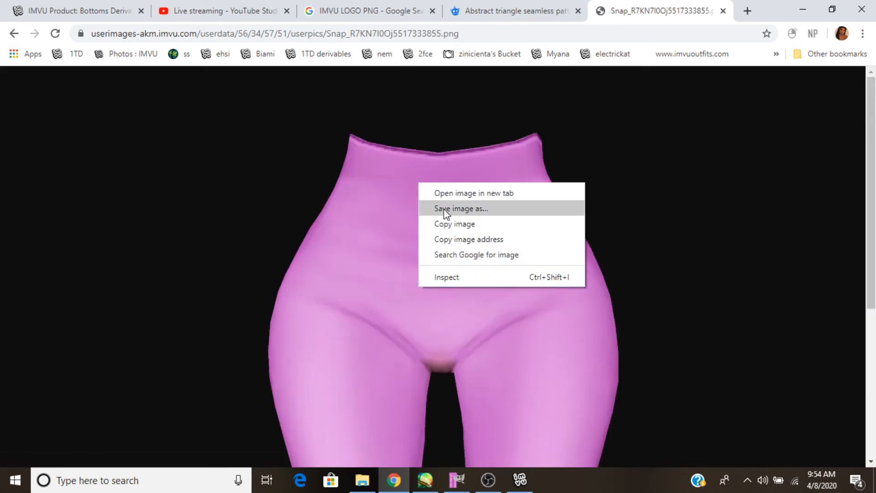
left_click(446, 209)
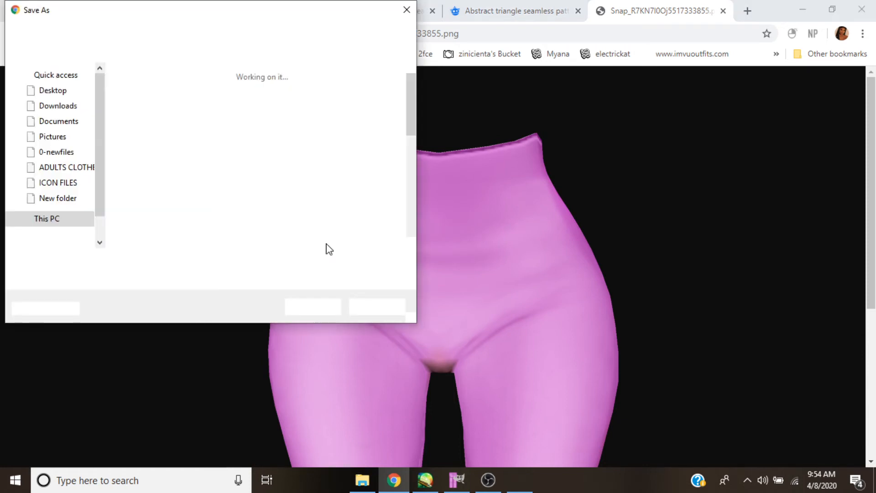
left_click(172, 30)
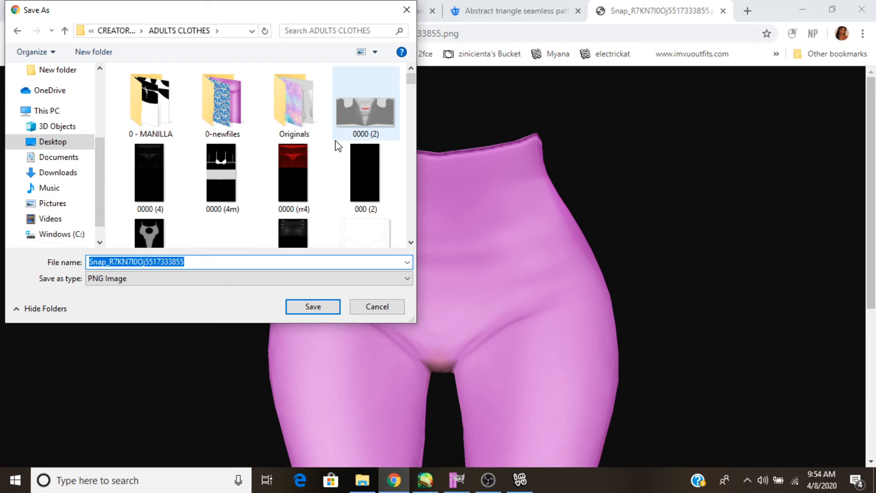
key("alt+Up")
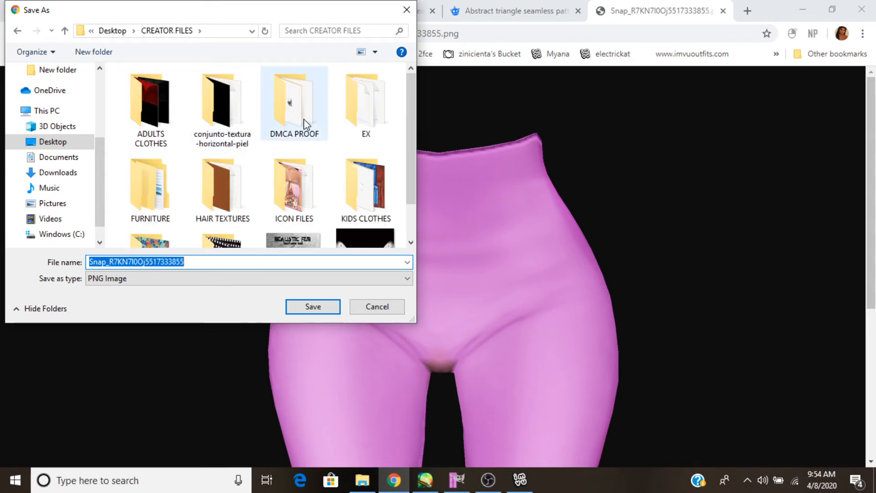
left_click(283, 185)
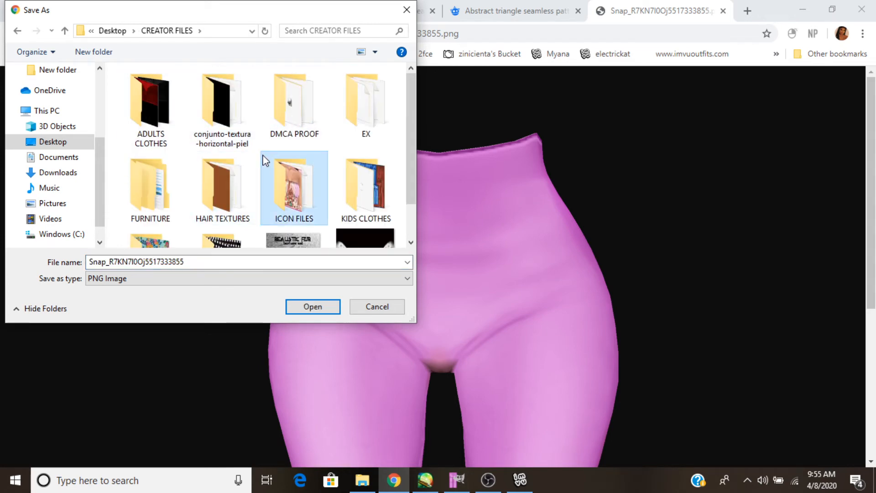
key("Return")
double_click(158, 128)
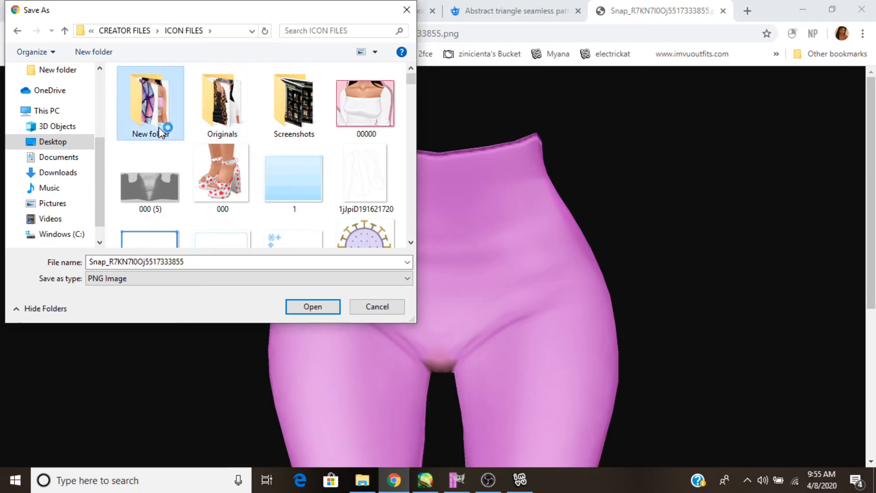
left_click(305, 306)
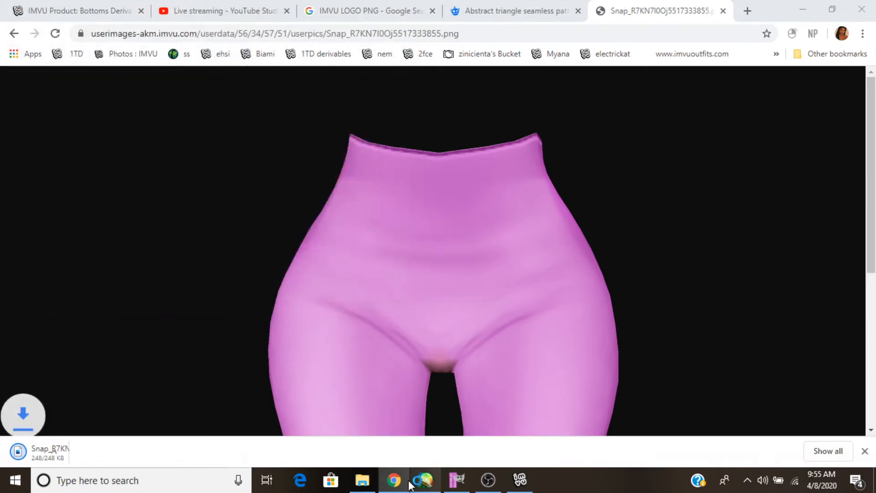
Switch to PaintTool SAI, start opening a canvas, and browse to New folder inside CREATOR FILES > ICON FILES.
left_click(425, 479)
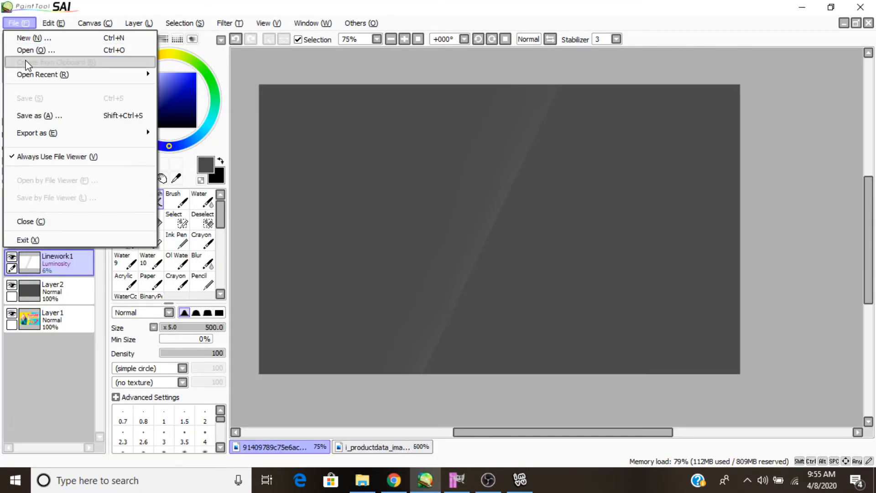
left_click(23, 49)
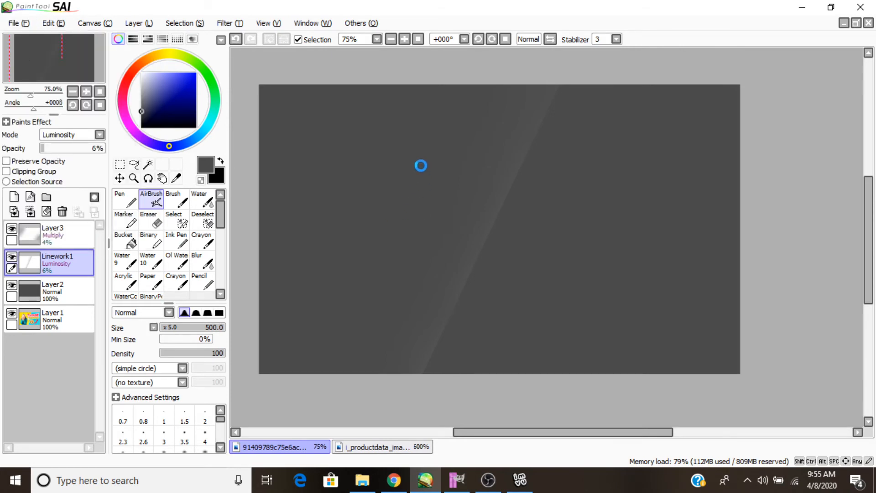
scroll(218, 177, "down", 1)
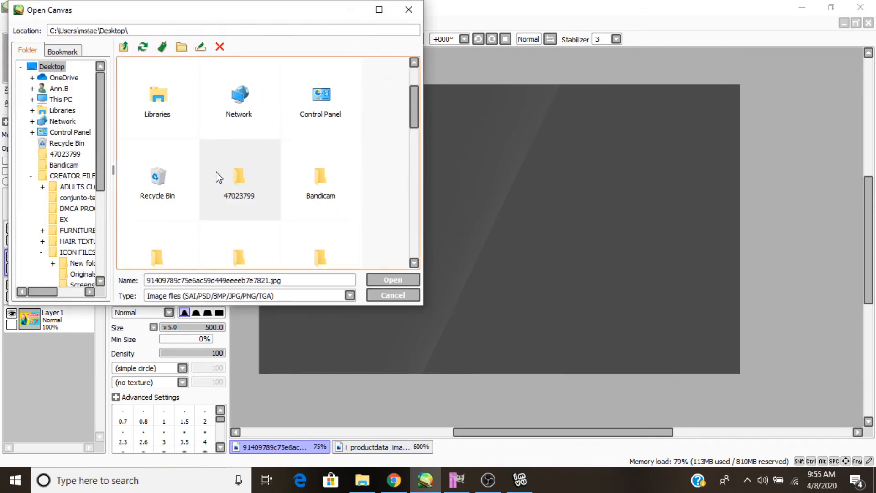
scroll(226, 183, "down", 1)
double_click(195, 204)
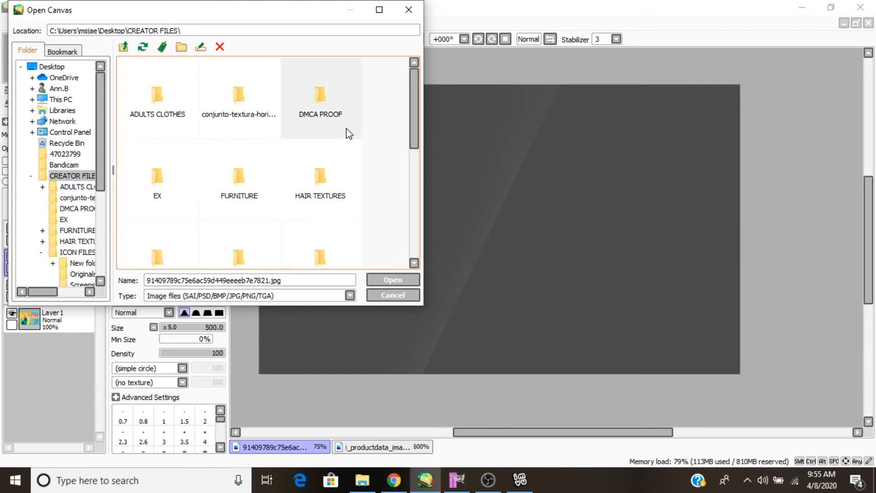
scroll(348, 133, "down", 2)
double_click(190, 123)
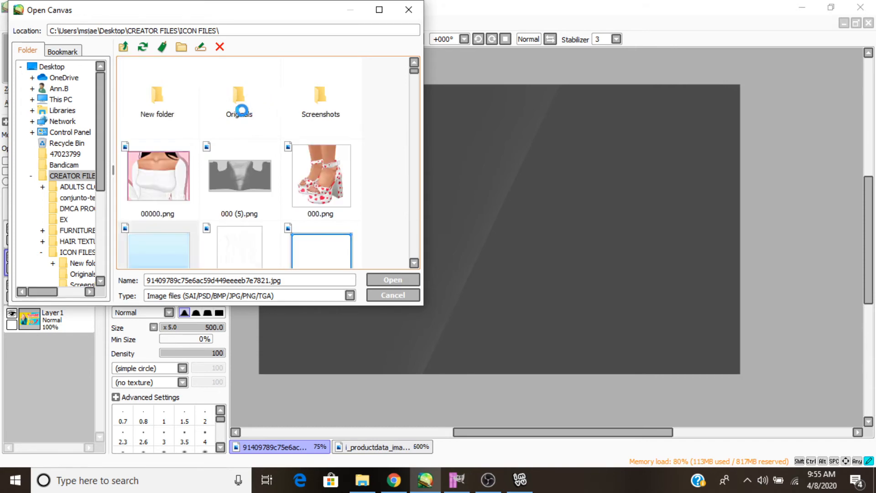
double_click(157, 121)
Look through New folder for the saved pink leggings snapshot, checking its file name in Chrome along the way.
scroll(349, 111, "down", 5)
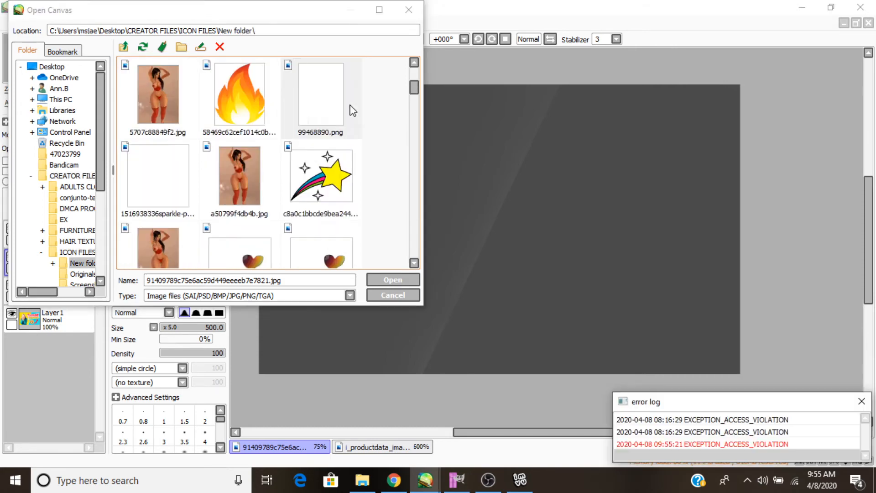
scroll(351, 110, "down", 5)
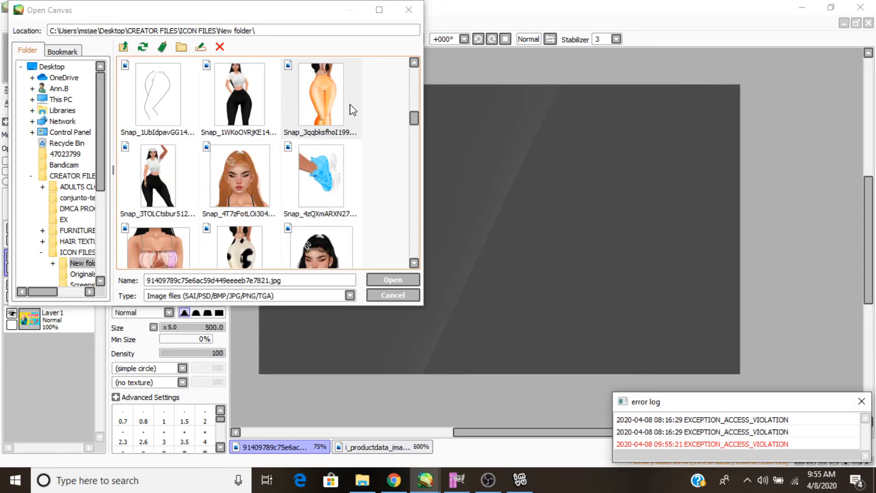
scroll(352, 111, "down", 3)
scroll(349, 114, "down", 10)
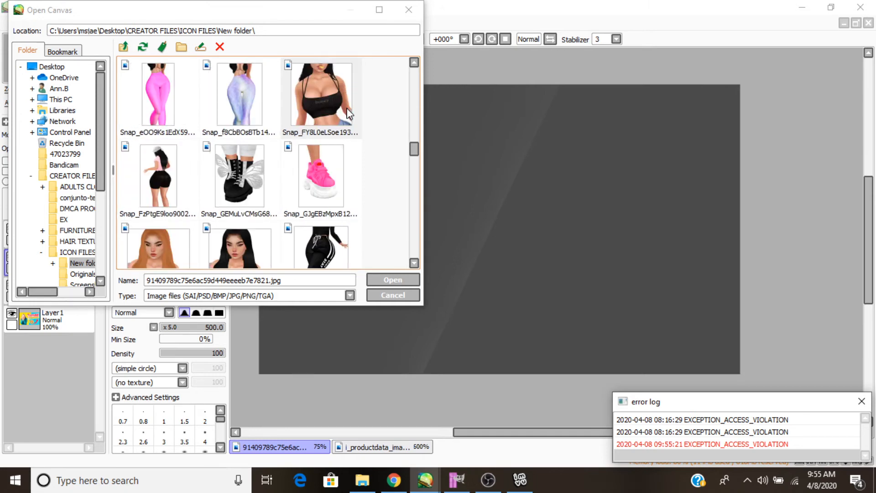
scroll(349, 113, "down", 12)
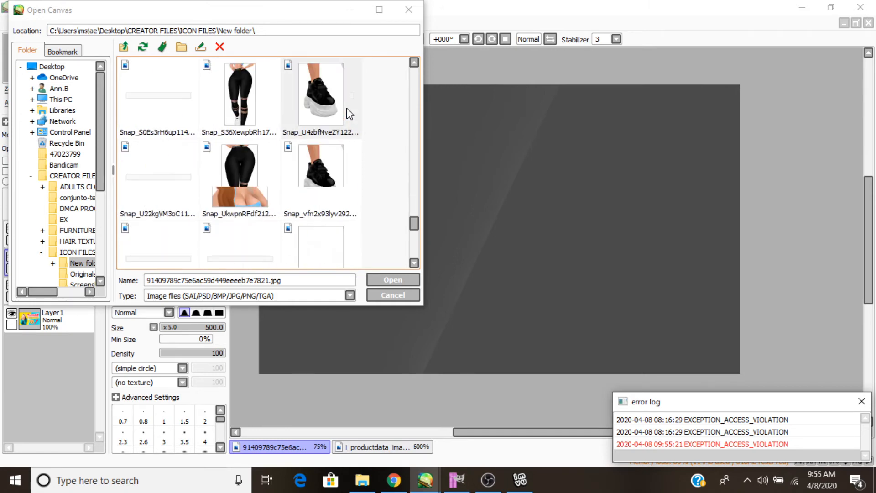
left_click(395, 481)
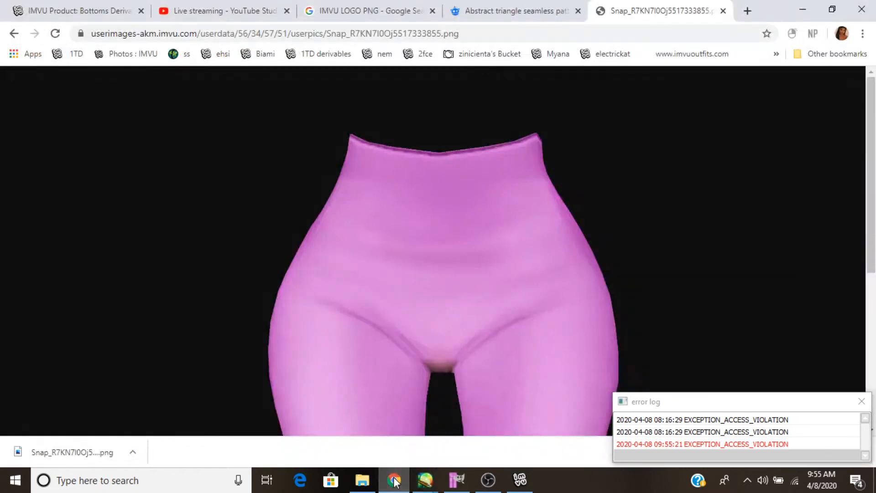
left_click(395, 481)
scroll(340, 149, "down", 3)
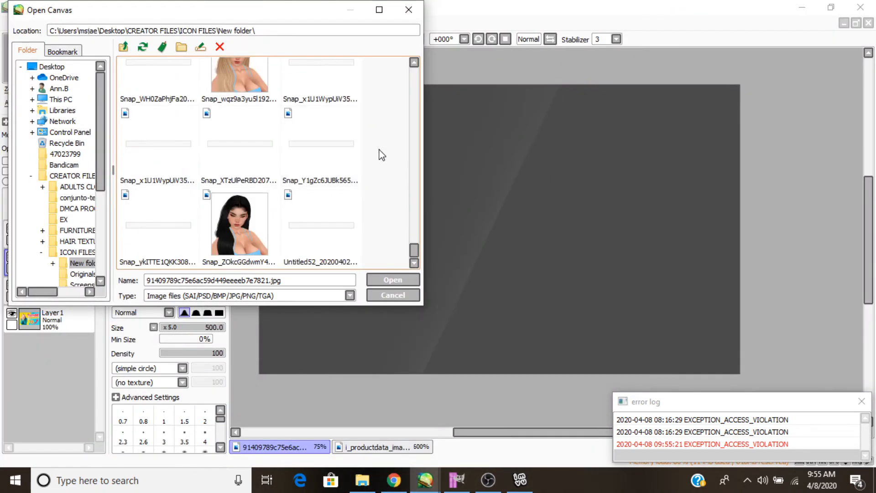
scroll(377, 152, "up", 4)
scroll(370, 158, "up", 3)
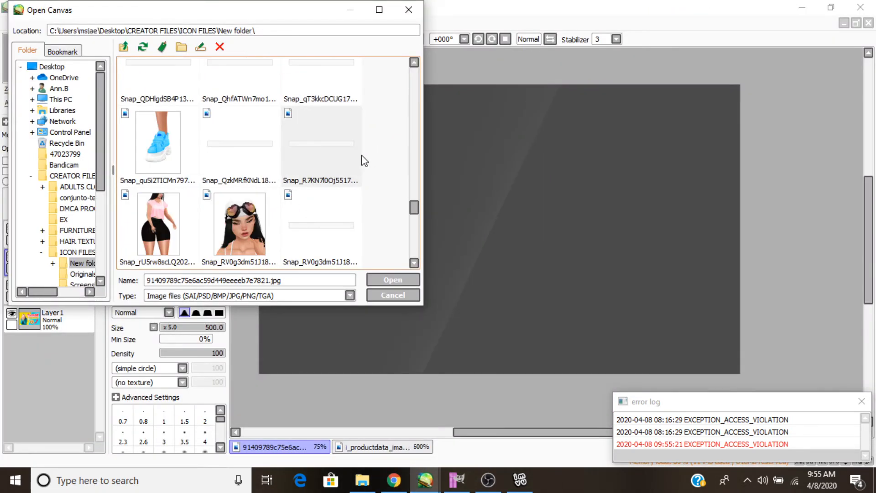
scroll(364, 161, "up", 4)
scroll(364, 160, "up", 3)
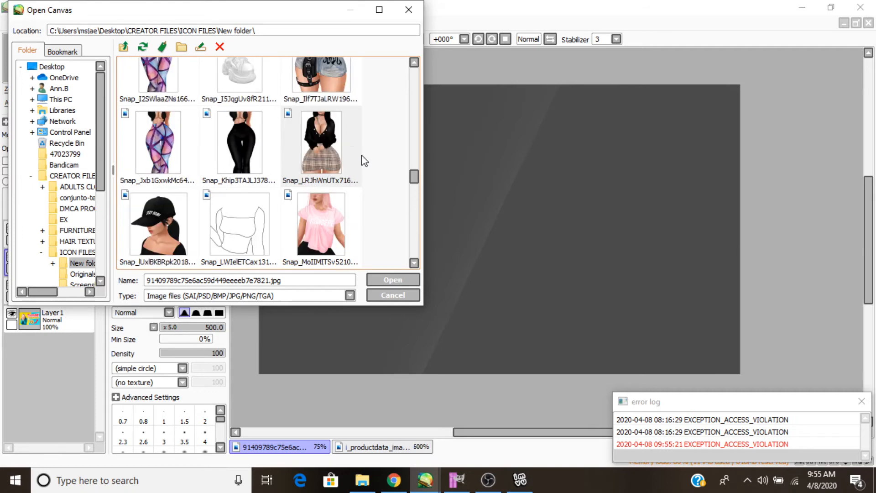
scroll(364, 161, "up", 8)
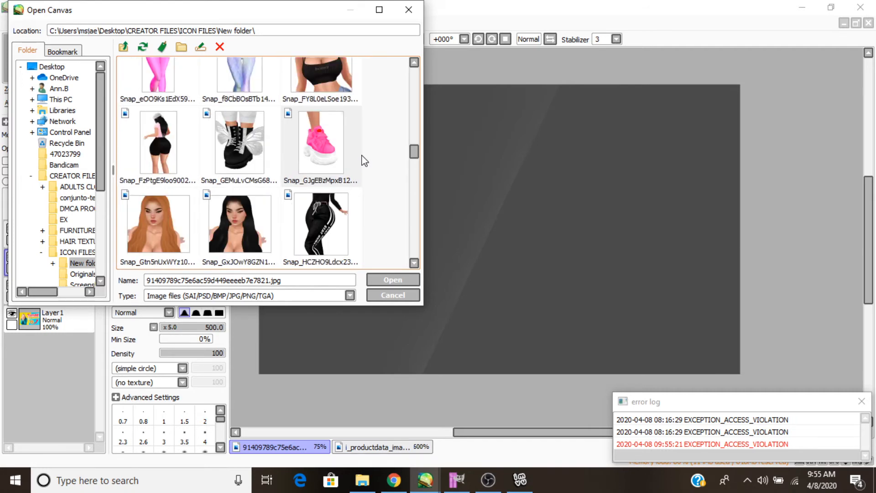
scroll(364, 161, "up", 4)
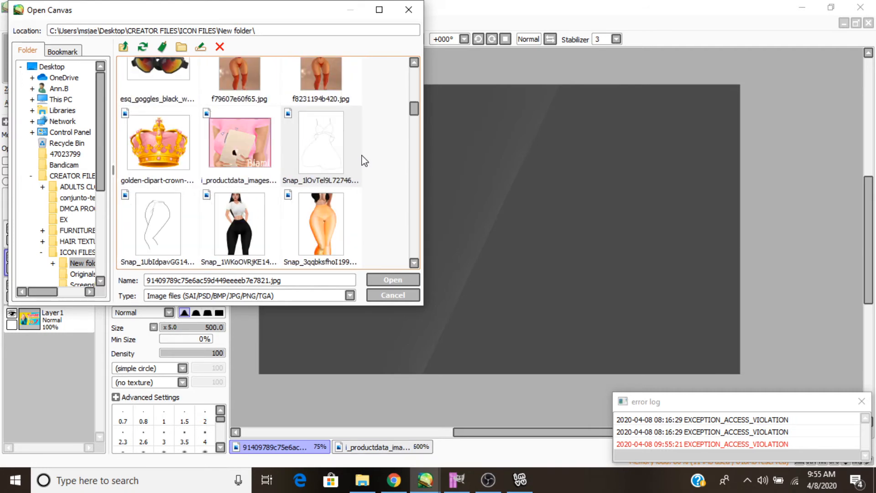
left_click_drag(415, 115, 410, 266)
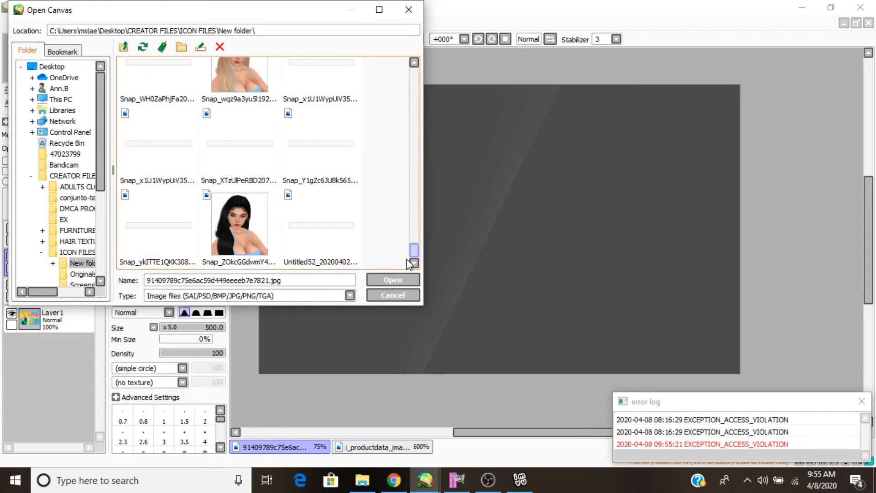
scroll(404, 256, "up", 4)
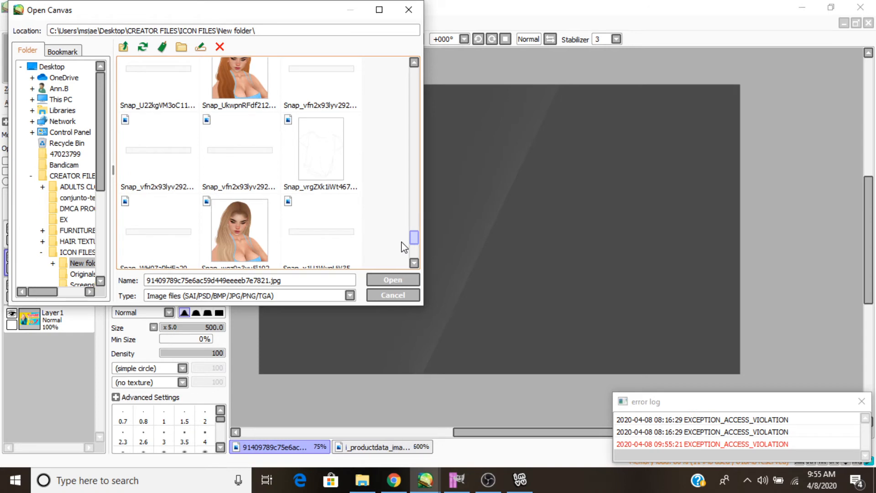
scroll(402, 241, "up", 2)
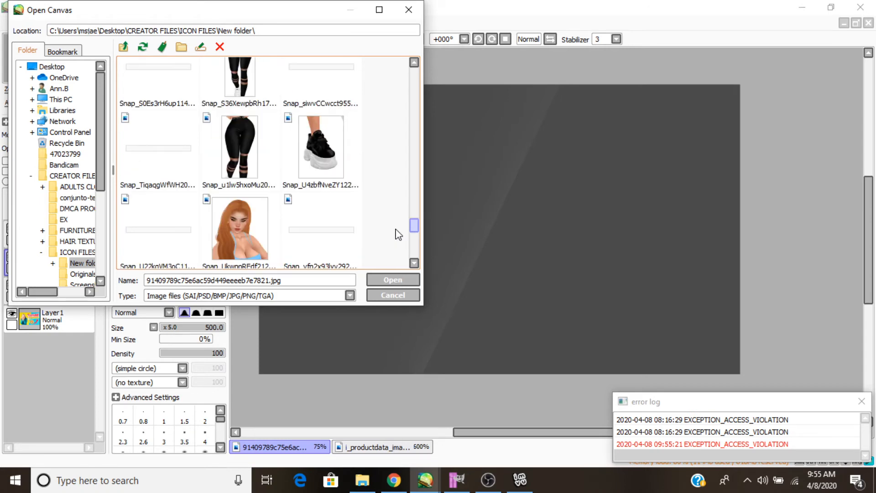
scroll(399, 229, "up", 2)
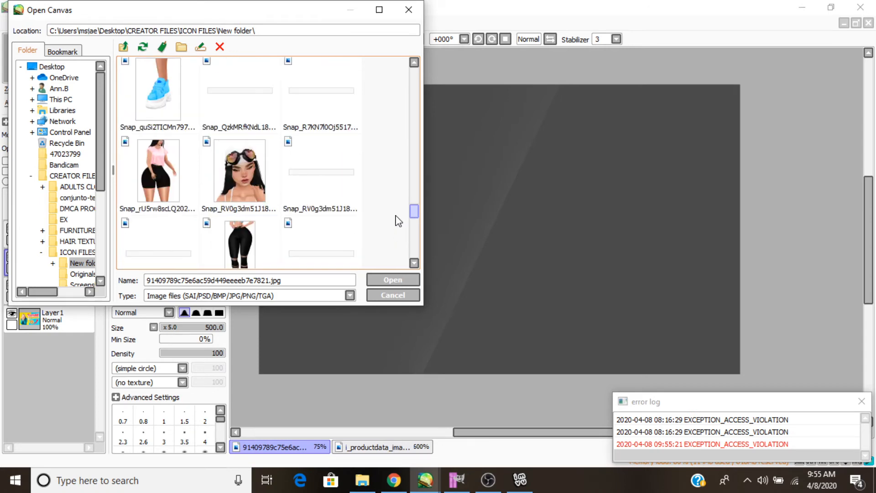
Dismiss the file browser and add a linework layer above Layer1 in the pink leggings image.
left_click(392, 295)
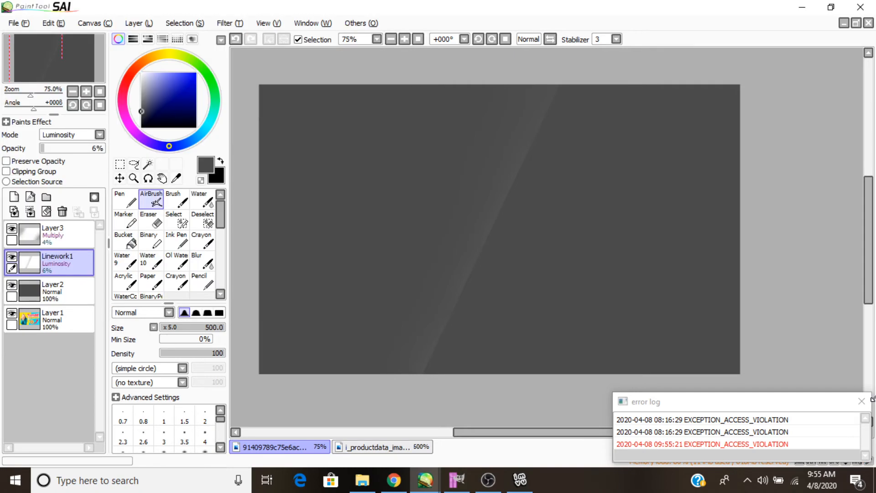
left_click(30, 196)
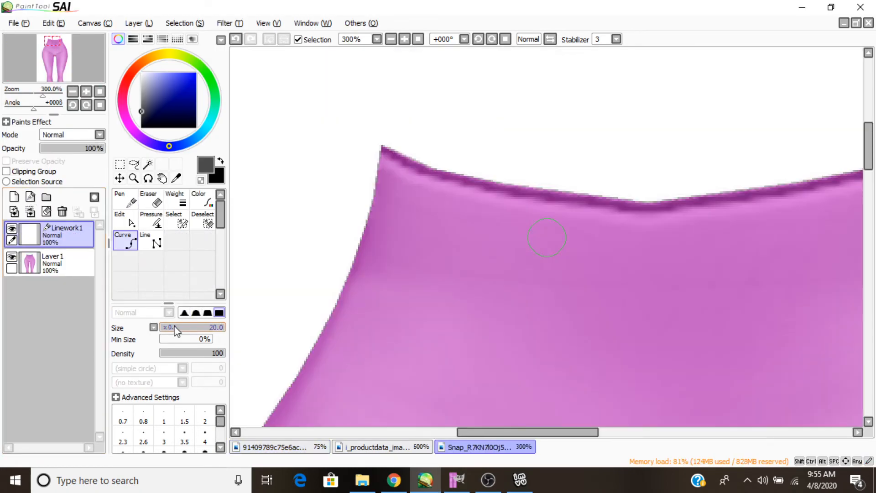
left_click(194, 327)
scroll(340, 154, "up", 1)
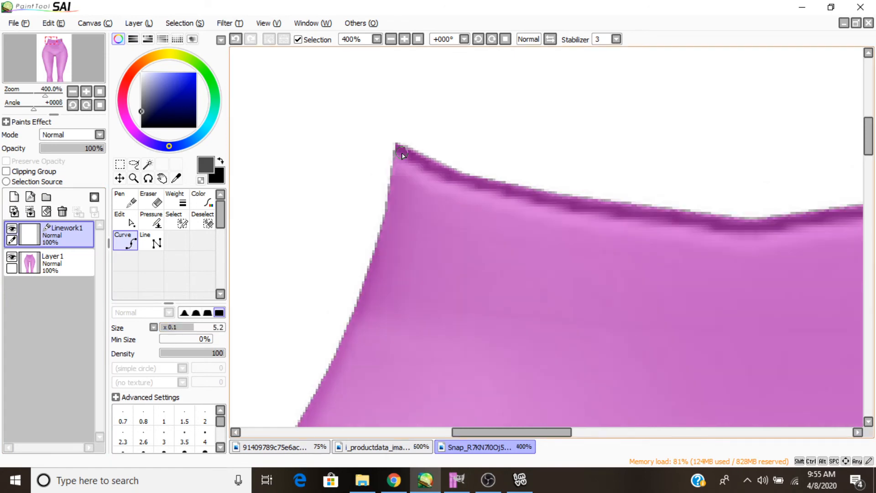
left_click(397, 143)
left_click(392, 210)
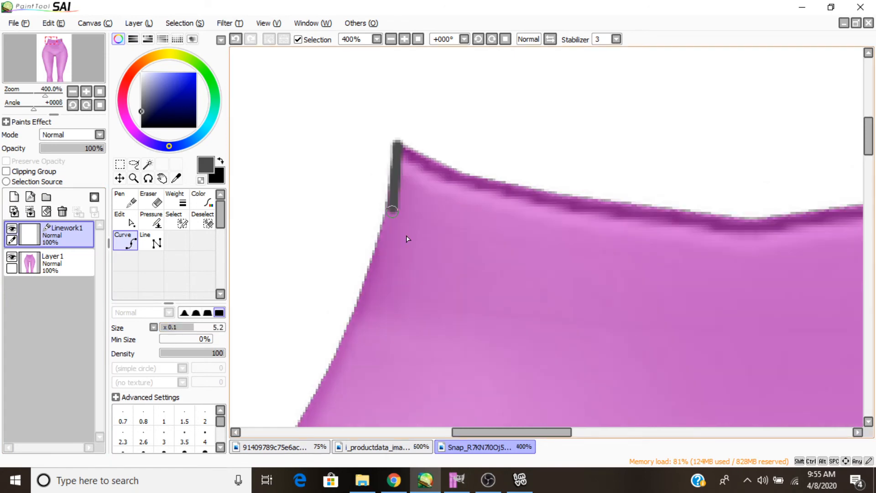
key("ctrl+z")
Set the drawing colour to black and the Curve tool's size to 3.1.
left_click(157, 122)
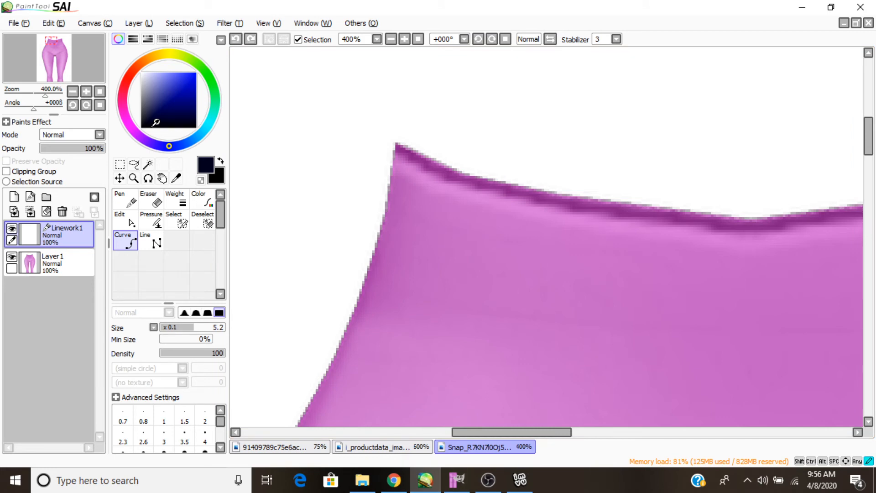
left_click_drag(157, 122, 142, 127)
left_click(396, 146)
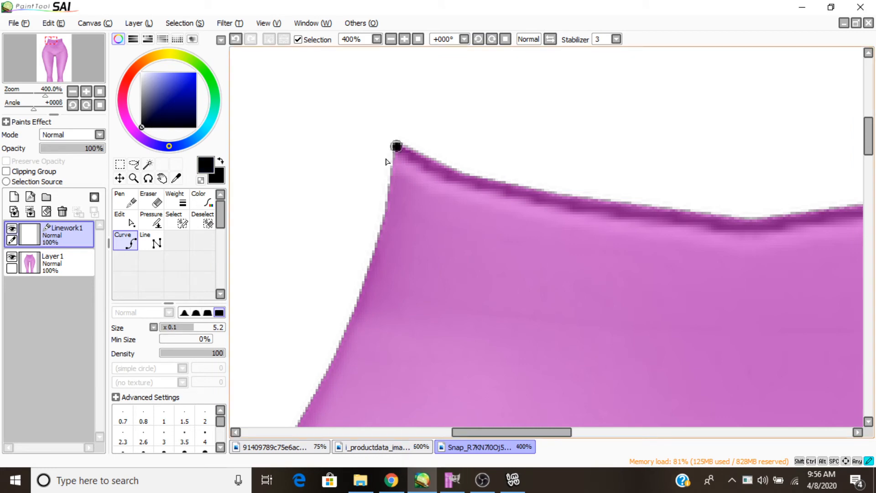
key("ctrl+z")
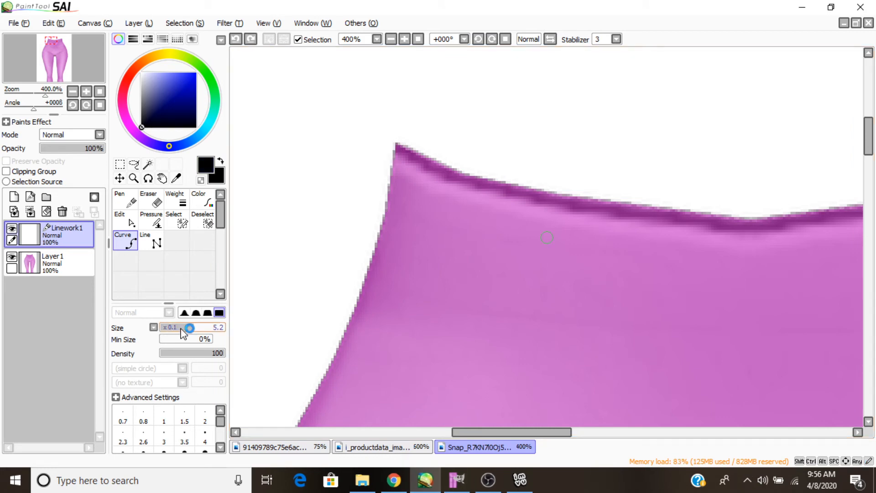
left_click(180, 329)
Trace the leggings' left waist edge with the Curve tool, from the upper corner down to the start of the hip.
left_click(397, 144)
scroll(396, 144, "up", 1)
left_click_drag(354, 392, 499, 125)
left_click(481, 114)
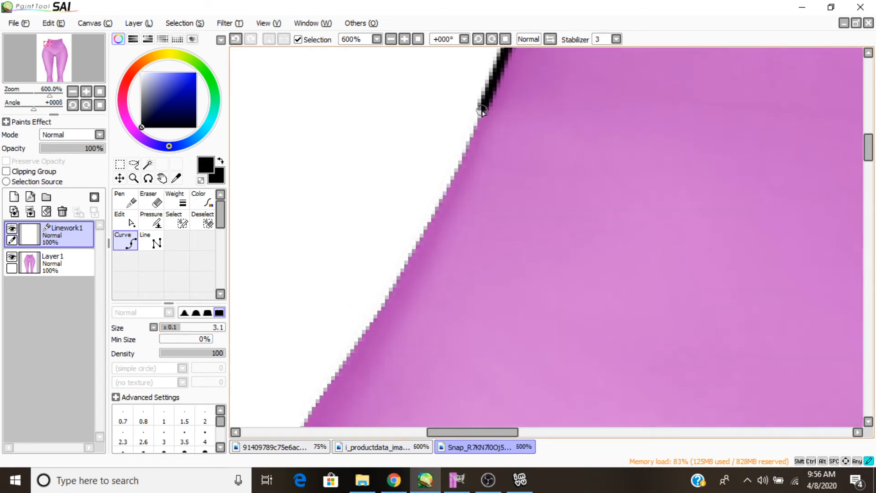
scroll(372, 327, "up", 2)
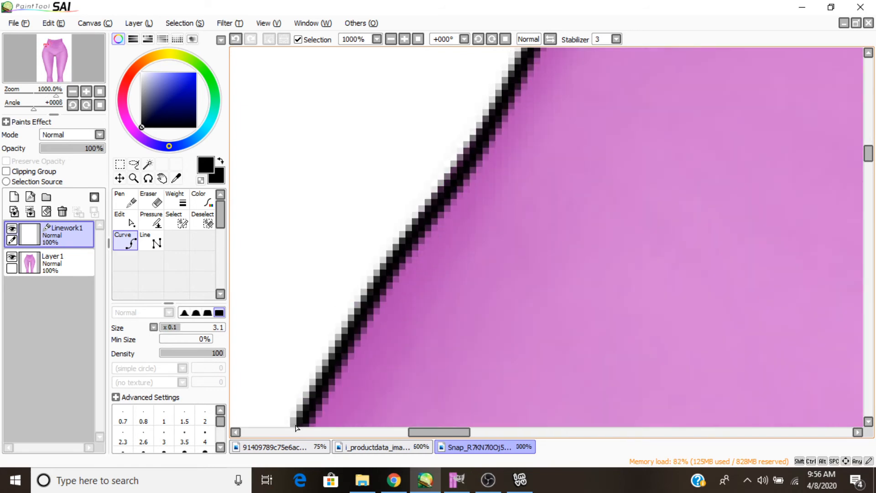
scroll(296, 428, "down", 9)
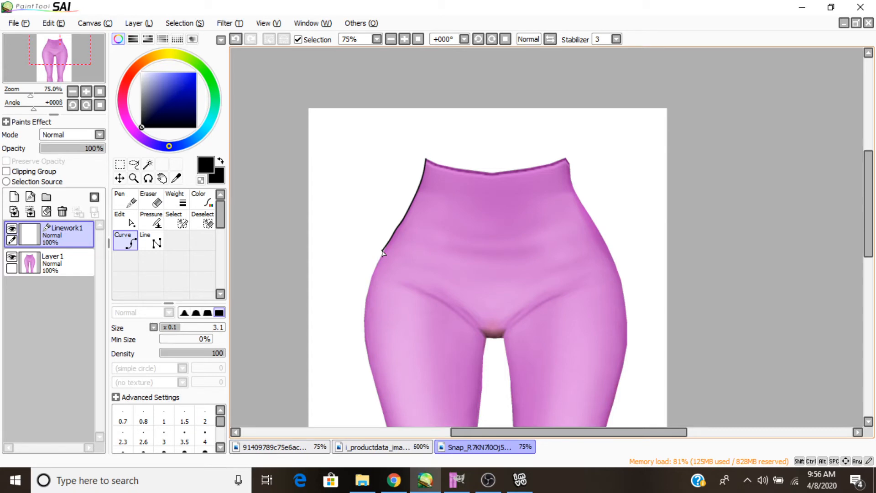
Continue the black curve along the left hip and down the outer edge of the thigh.
scroll(382, 253, "up", 7)
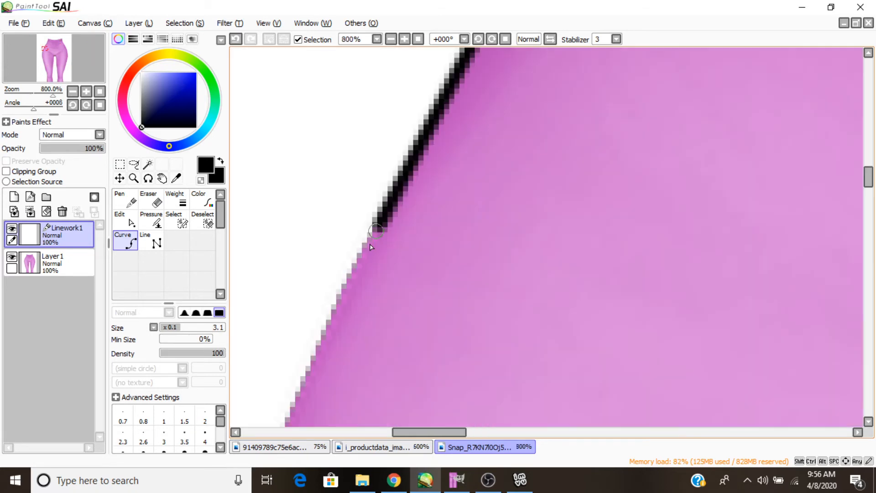
scroll(339, 335, "up", 1)
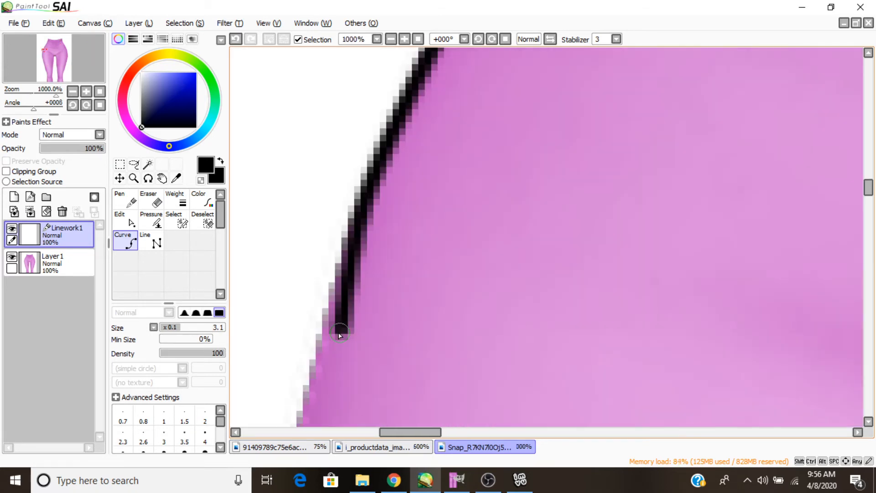
scroll(339, 335, "down", 4)
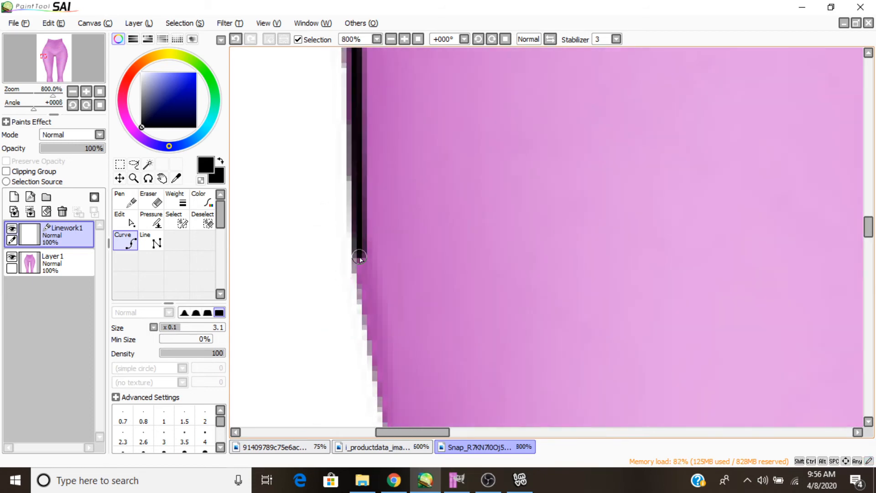
scroll(338, 140, "down", 7)
scroll(388, 228, "up", 6)
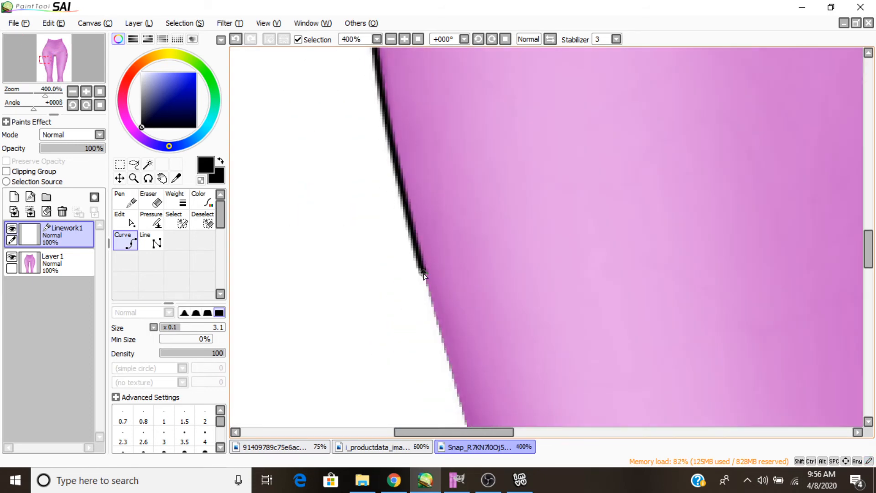
scroll(345, 168, "down", 6)
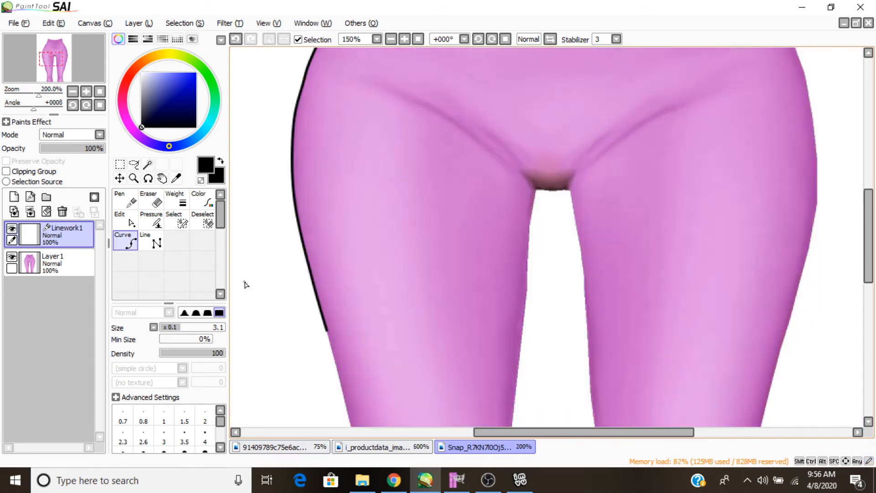
Trace the waistband's upper edge with a curve from the left corner through the central dip to the right corner.
scroll(345, 167, "up", 5)
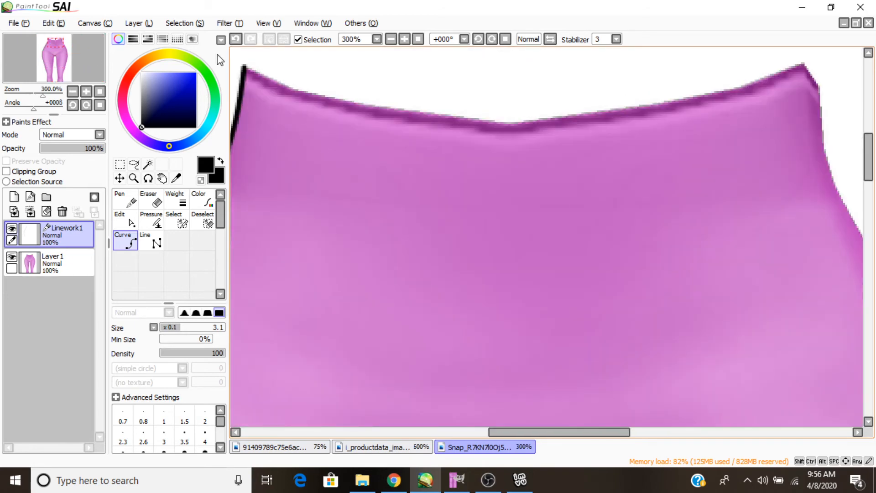
scroll(259, 133, "up", 2)
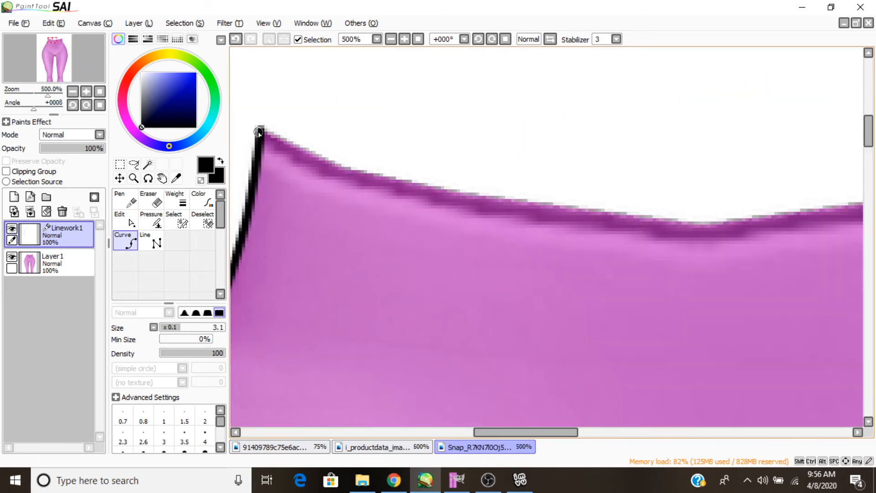
left_click(259, 132)
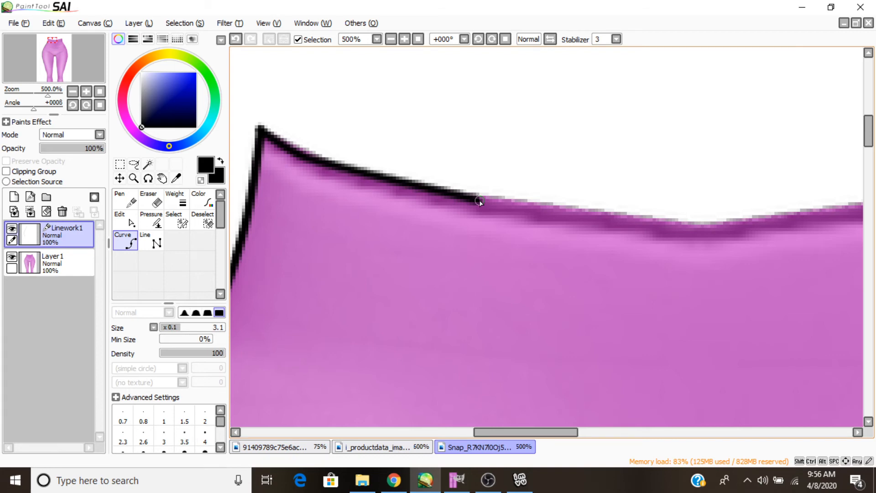
left_click(712, 224)
scroll(413, 221, "down", 4)
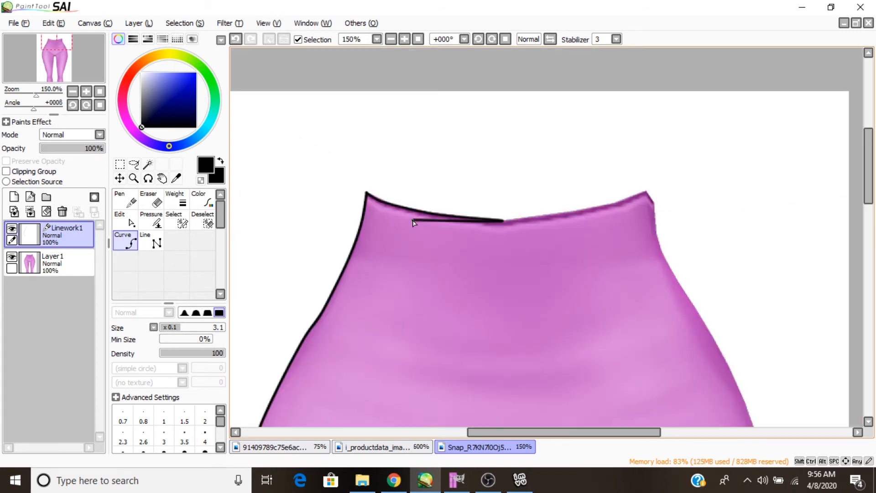
scroll(579, 287, "up", 5)
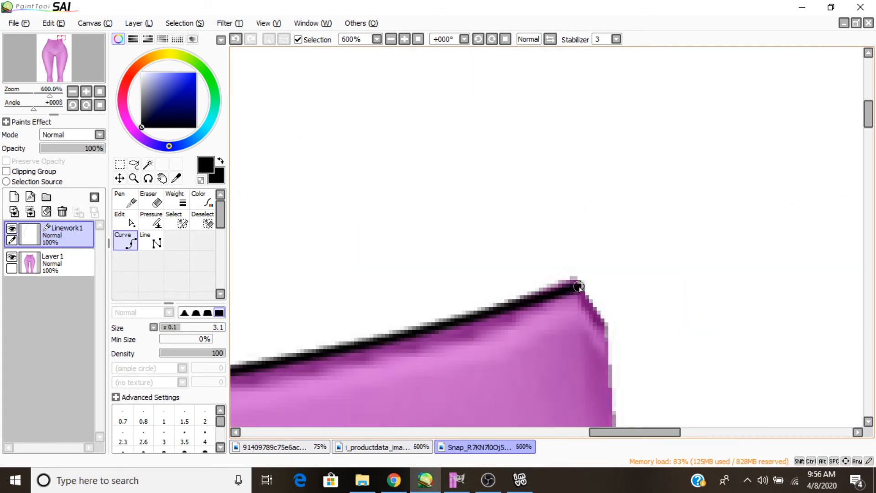
left_click(578, 285)
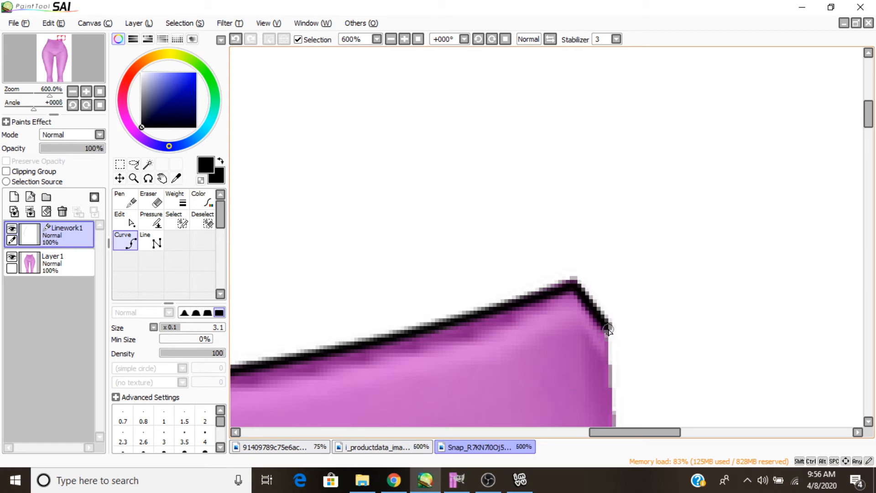
Continue the outline around the waistband's right corner and down the right side of the waist.
left_click(608, 329)
scroll(608, 329, "down", 5)
scroll(587, 309, "up", 5)
scroll(445, 246, "down", 4)
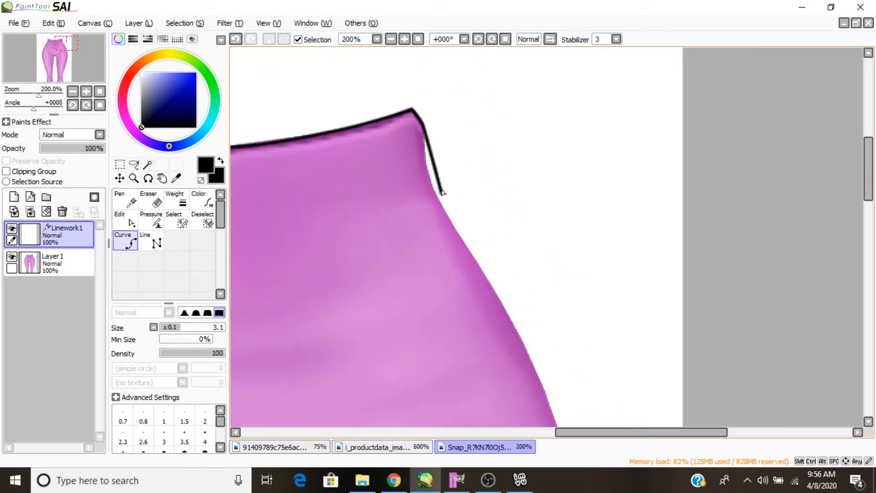
scroll(428, 141, "up", 2)
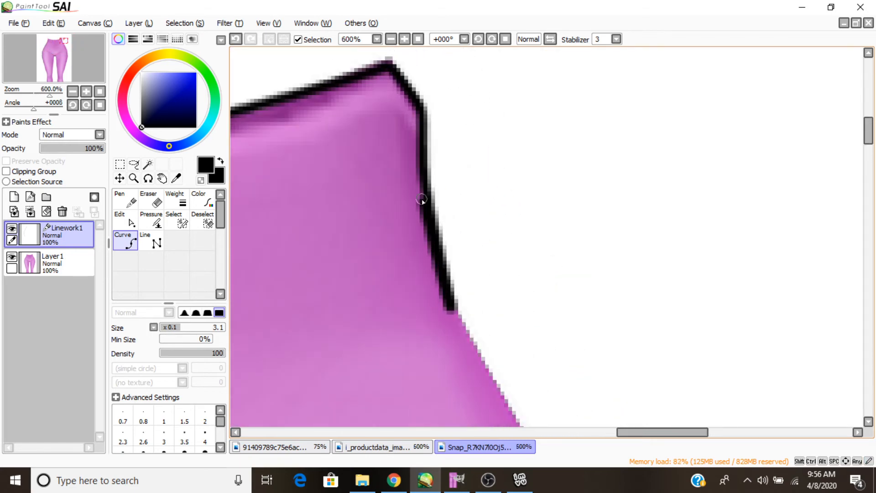
scroll(471, 284, "up", 1)
scroll(507, 252, "down", 5)
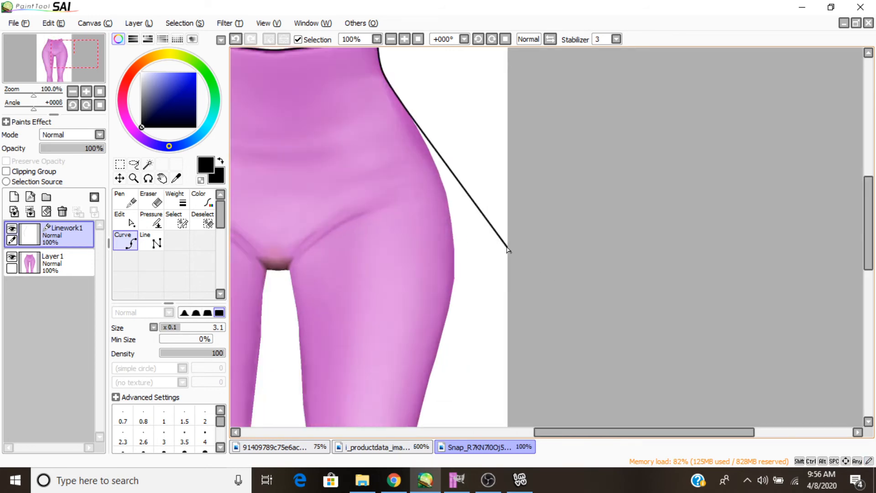
Trace the outer edge of the right hip and thigh down to the level where the left outline ends.
scroll(388, 120, "up", 1)
scroll(389, 120, "up", 3)
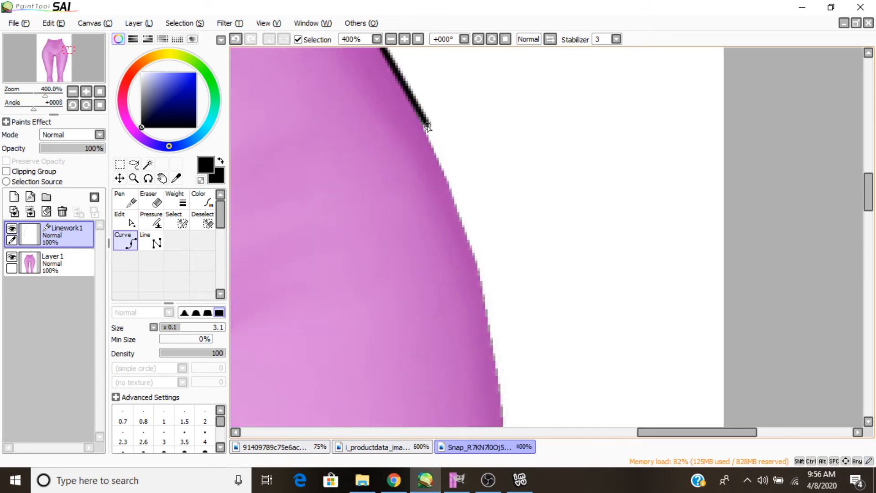
left_click(480, 289)
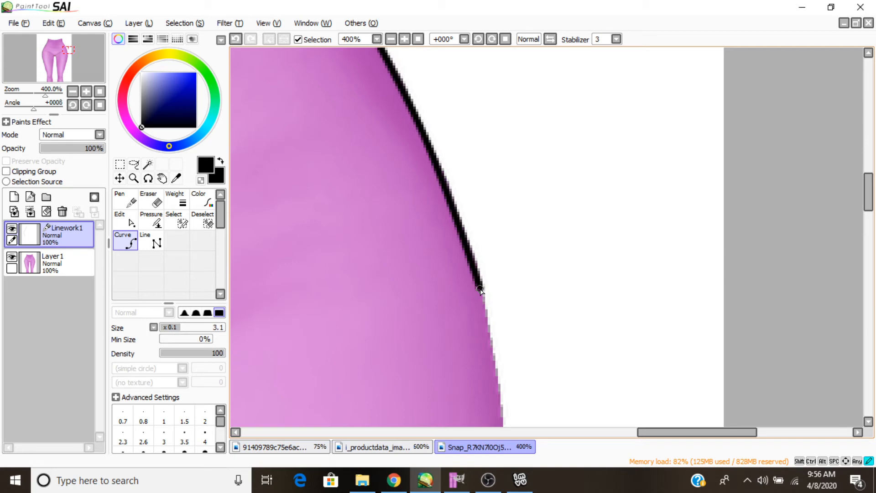
scroll(480, 289, "up", 1)
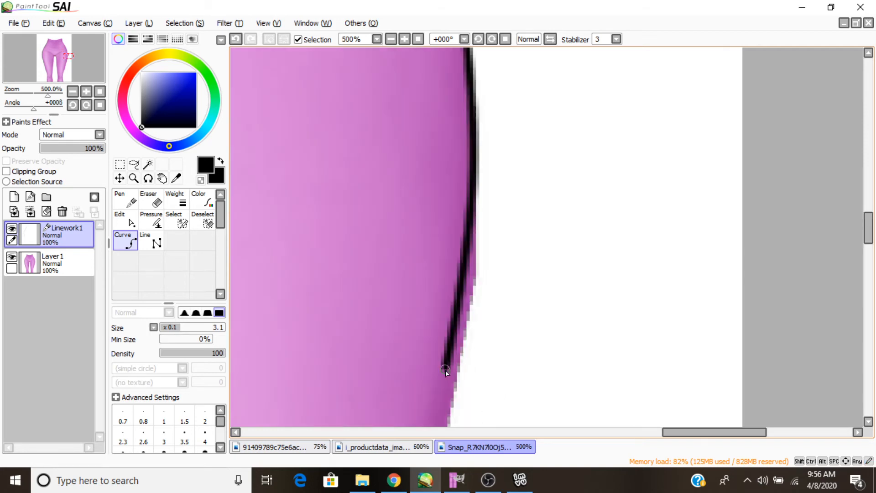
scroll(445, 370, "down", 1)
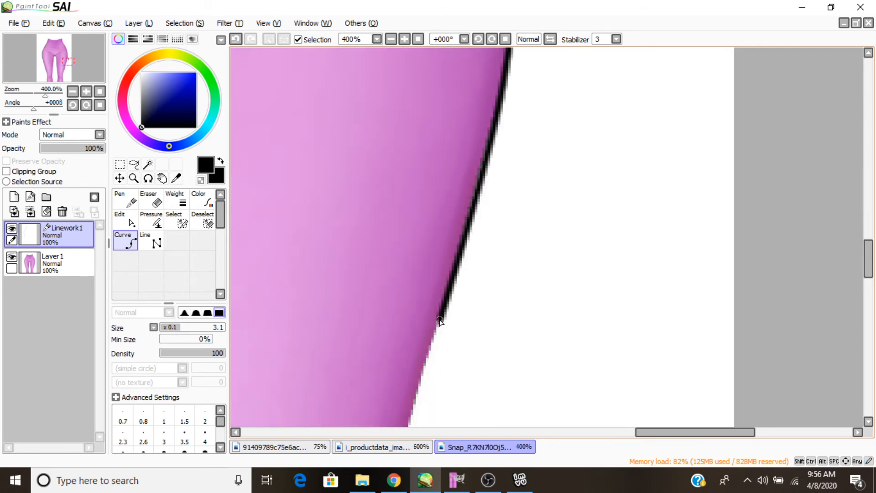
scroll(440, 321, "down", 3)
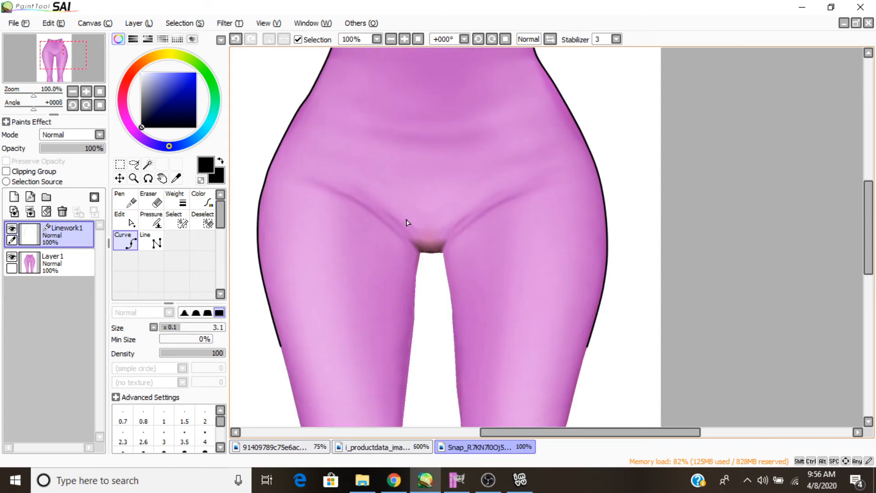
Trace the left hip crease down to the crotch and continue the curve across the crotch's lower edge.
scroll(339, 190, "up", 2)
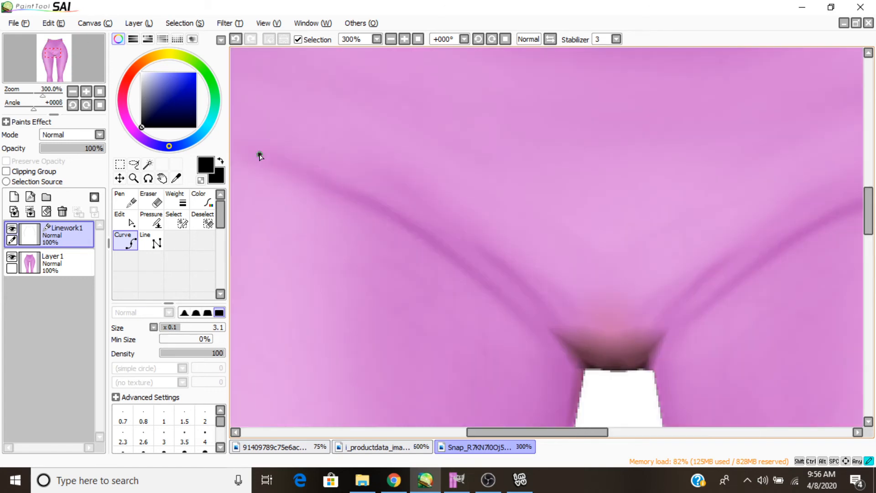
left_click(397, 219)
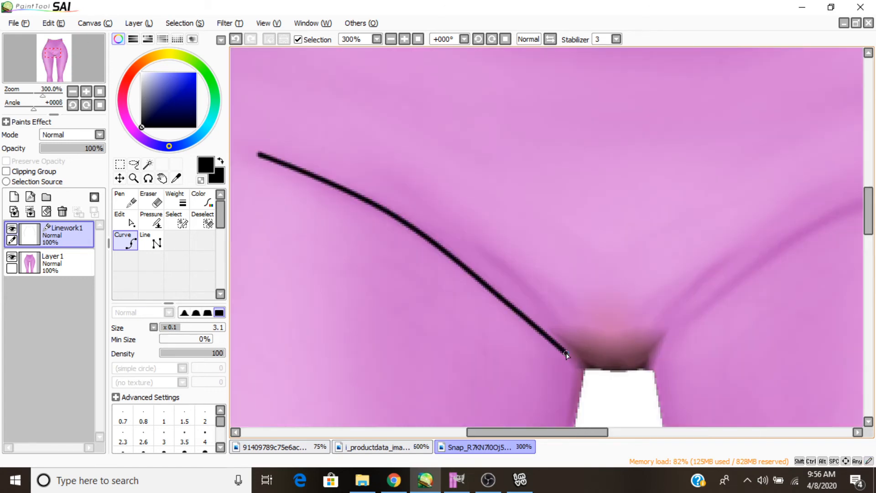
left_click(582, 368)
scroll(645, 370, "up", 2)
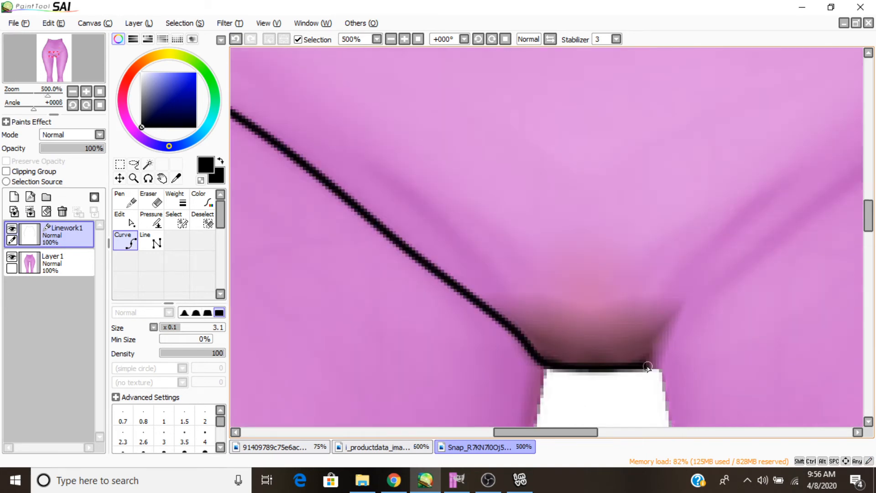
scroll(648, 366, "up", 2)
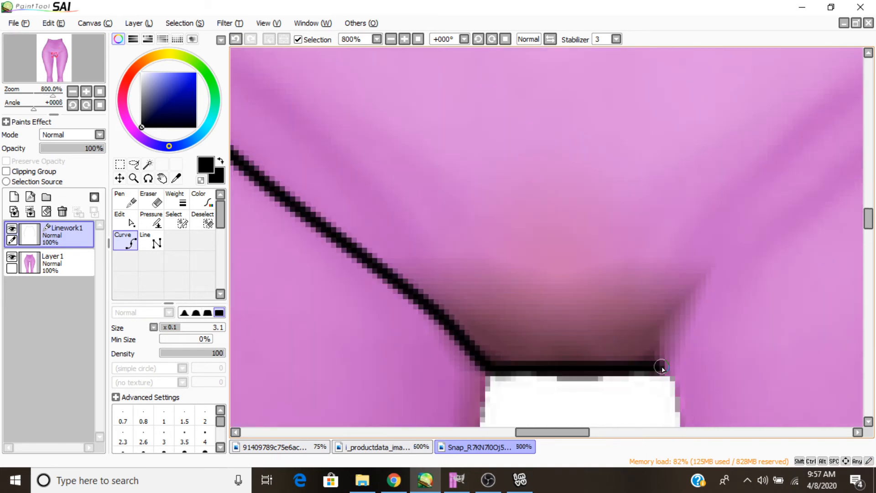
left_click(662, 367)
Trace the right hip crease with a curve from the crotch's right corner up and out towards the hip.
scroll(661, 367, "down", 3)
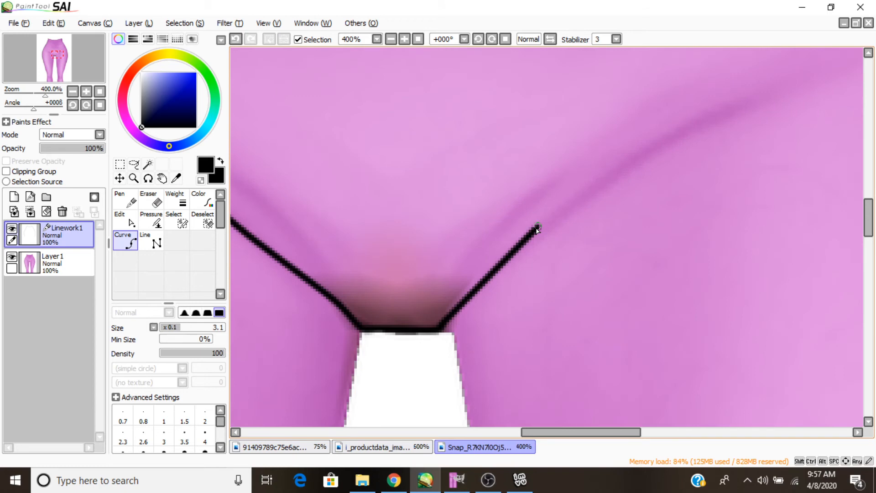
scroll(537, 228, "up", 1)
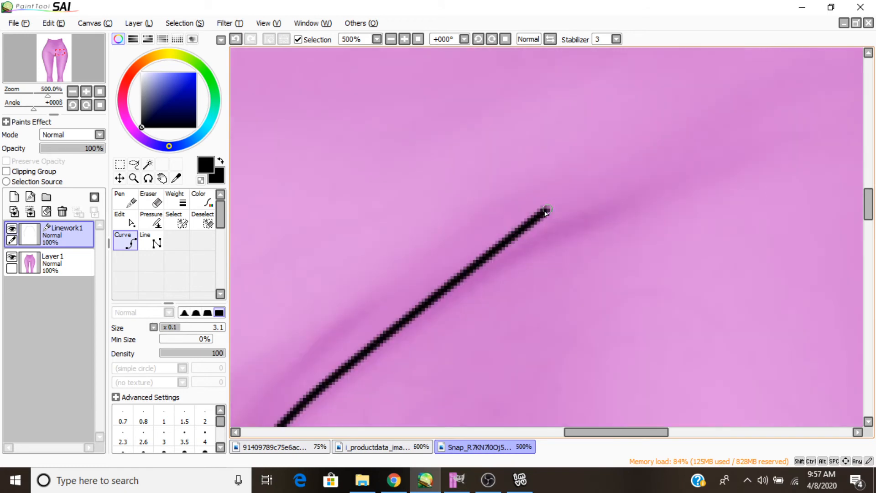
double_click(547, 210)
scroll(603, 223, "down", 6)
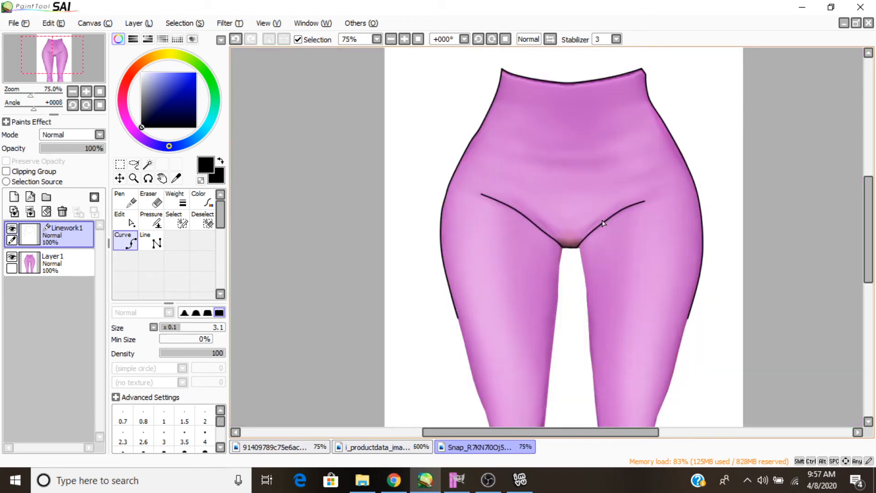
Draw a shorter second curve just above the left hip crease, ending near the crotch.
scroll(559, 214, "up", 3)
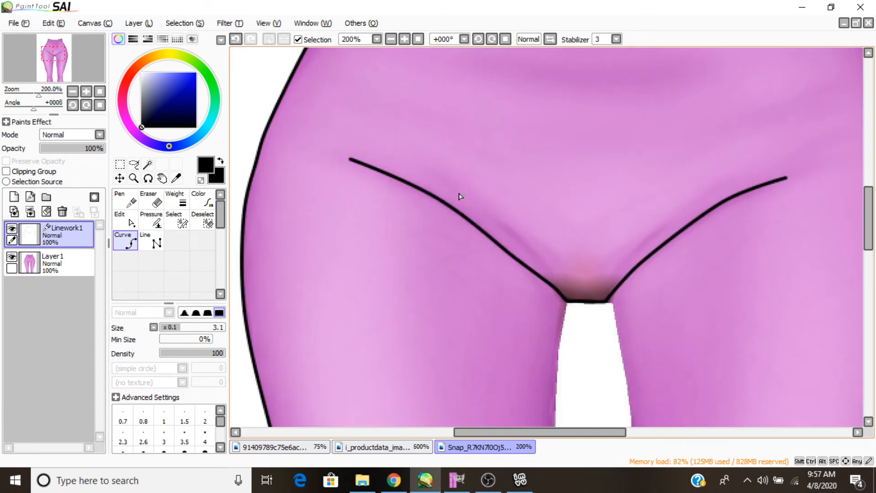
scroll(460, 196, "up", 2)
left_click(377, 137)
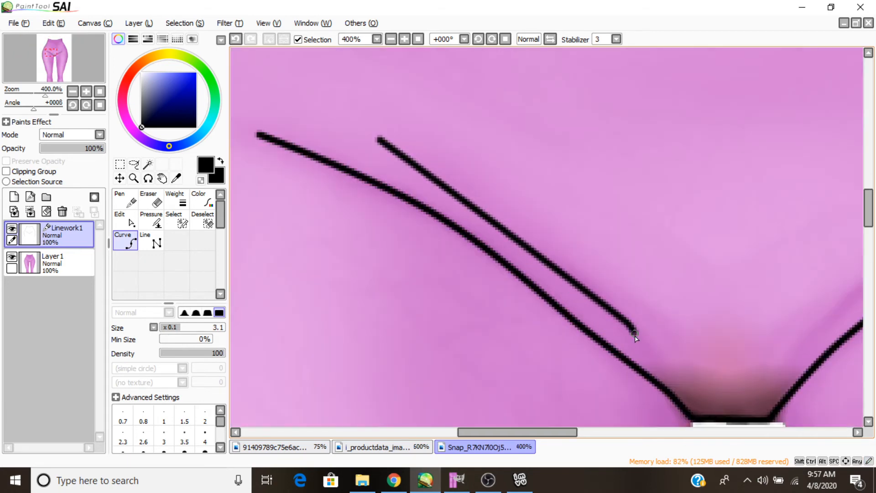
double_click(675, 368)
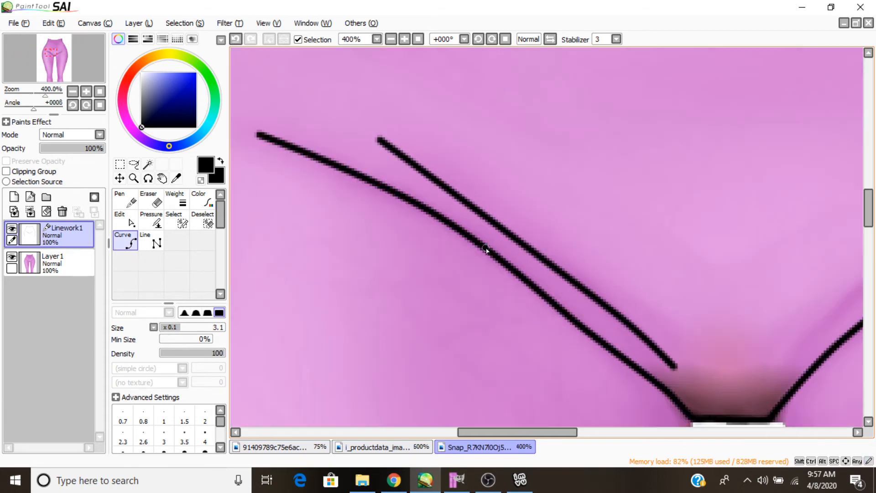
Draw a matching shorter curve just above the right hip crease, running down to near the crotch.
scroll(566, 238, "down", 1)
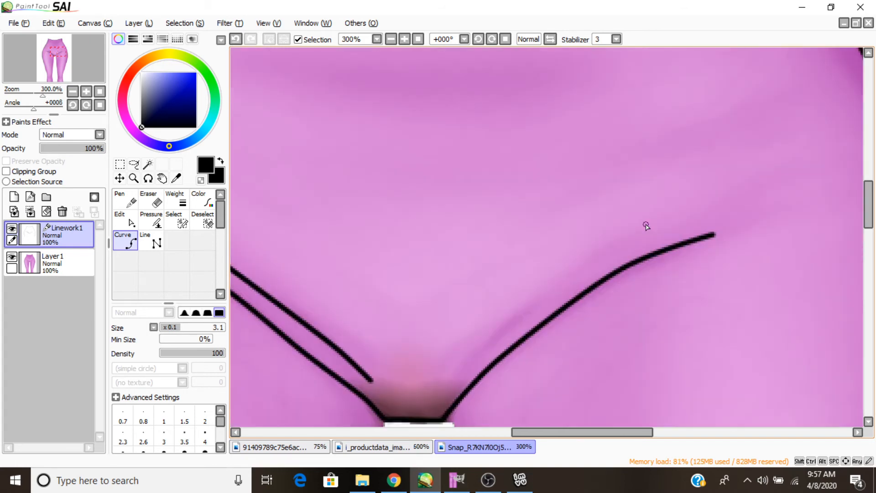
left_click(646, 225)
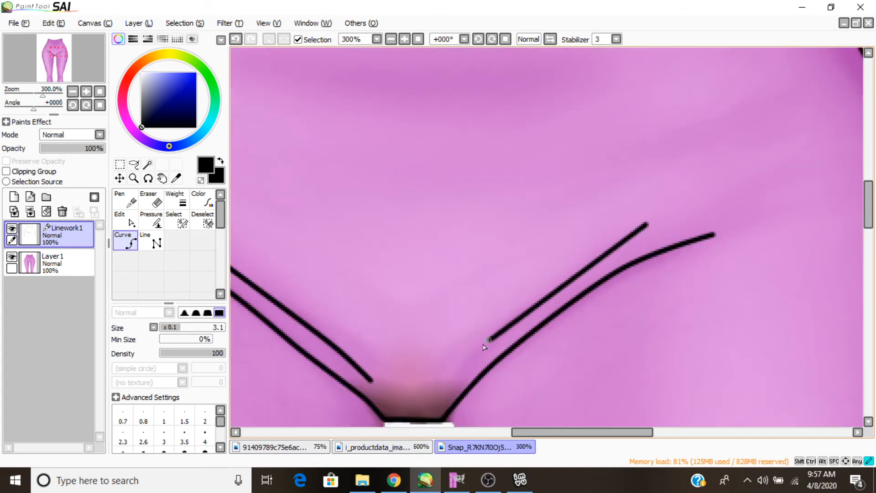
left_click(448, 385)
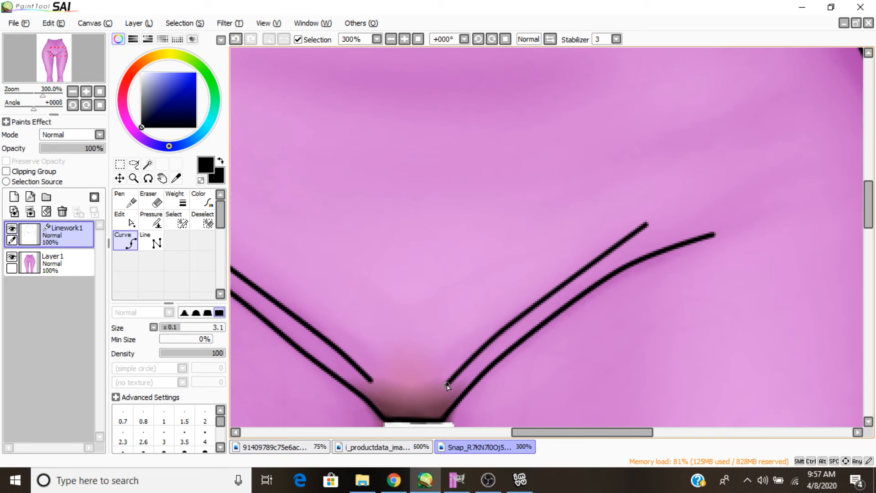
scroll(456, 328, "down", 6)
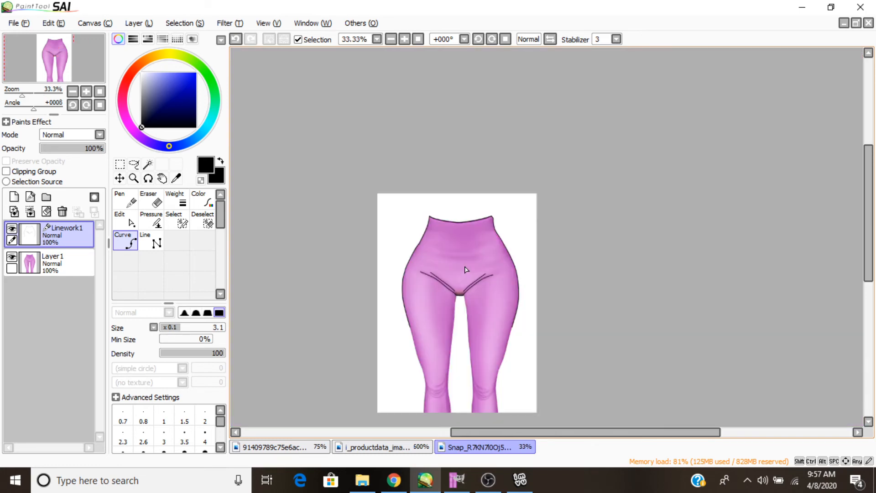
Convert the Linework1 layer to a raster layer and choose the Blur brush.
scroll(445, 248, "up", 3)
left_click(15, 197)
left_click(31, 211)
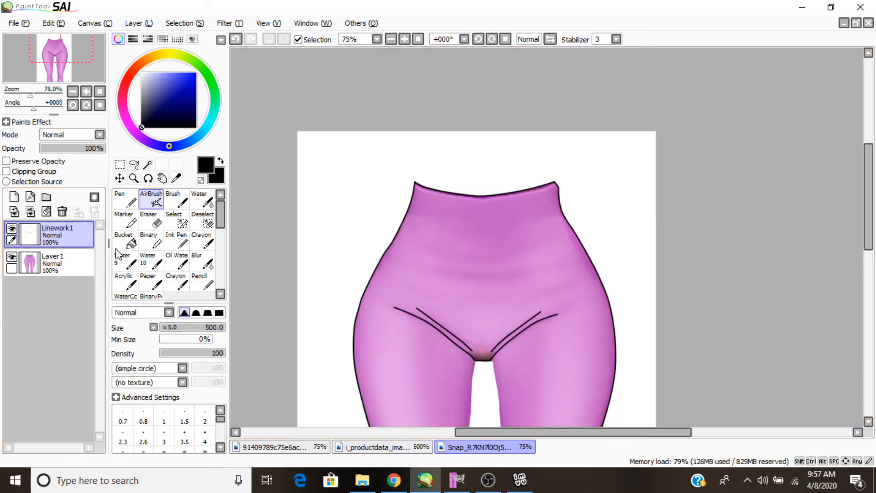
left_click(199, 262)
Try blurring the left crease lines with the Blur brush at size 54 and undo the stroke.
scroll(423, 314, "up", 1)
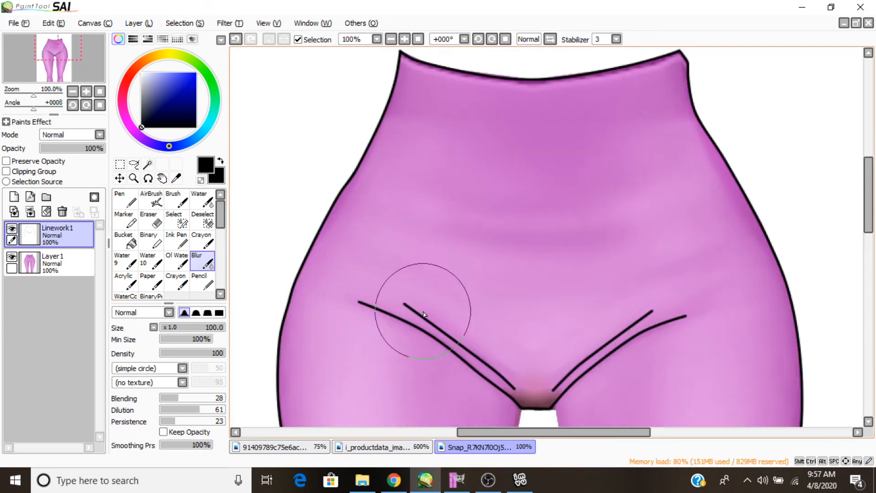
scroll(423, 314, "up", 1)
left_click(195, 328)
scroll(607, 199, "down", 2)
scroll(595, 259, "up", 2)
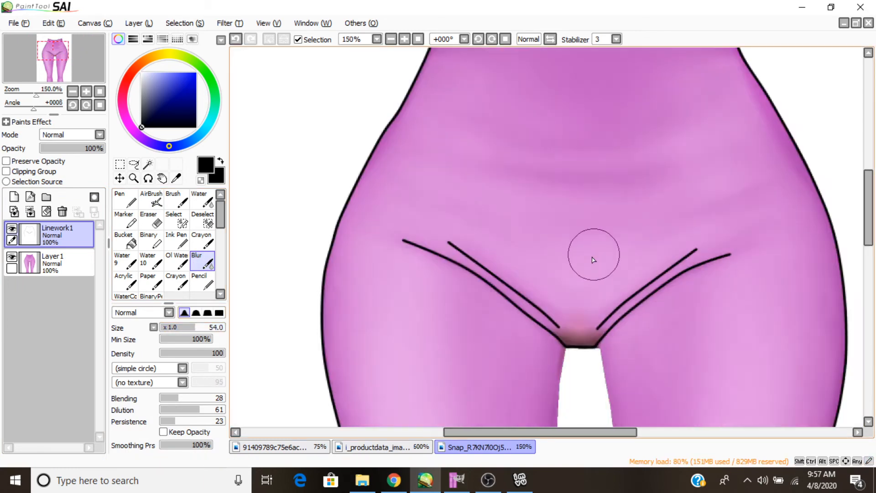
left_click_drag(540, 345, 347, 214)
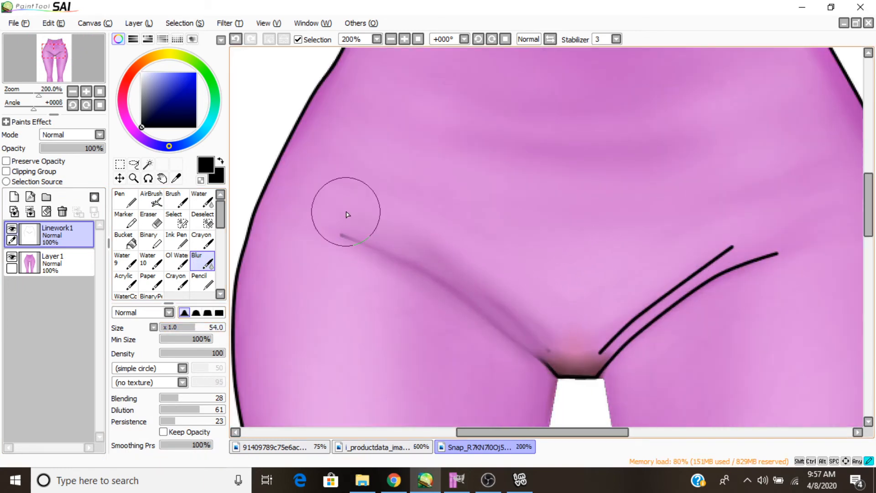
key("ctrl+z")
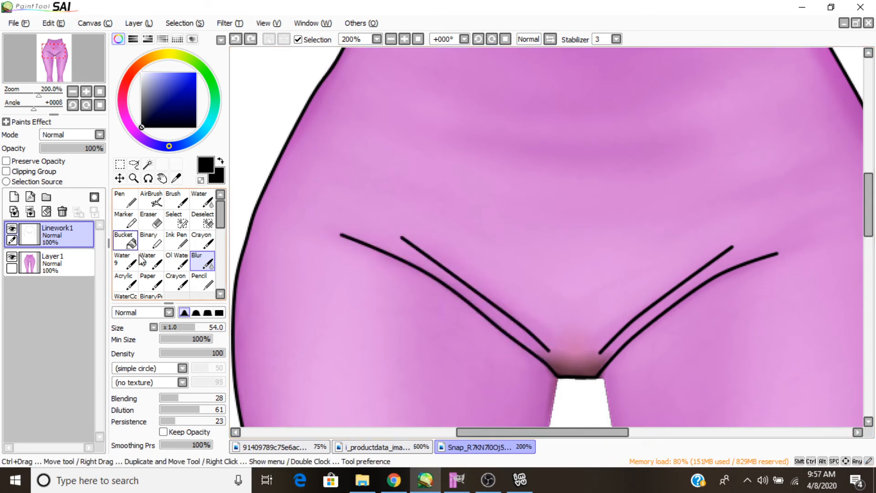
Soften the left and right crease lines with the Blur brush at size 31 and density 61.
left_click(180, 327)
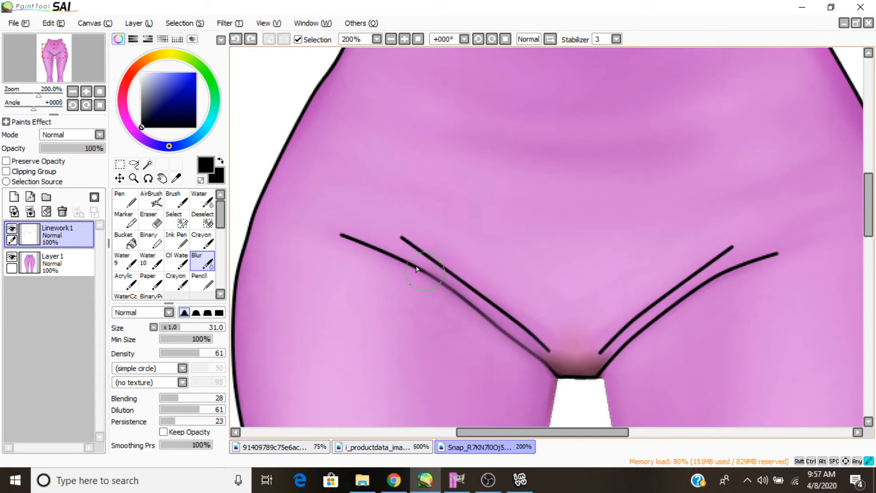
left_click_drag(416, 269, 391, 234)
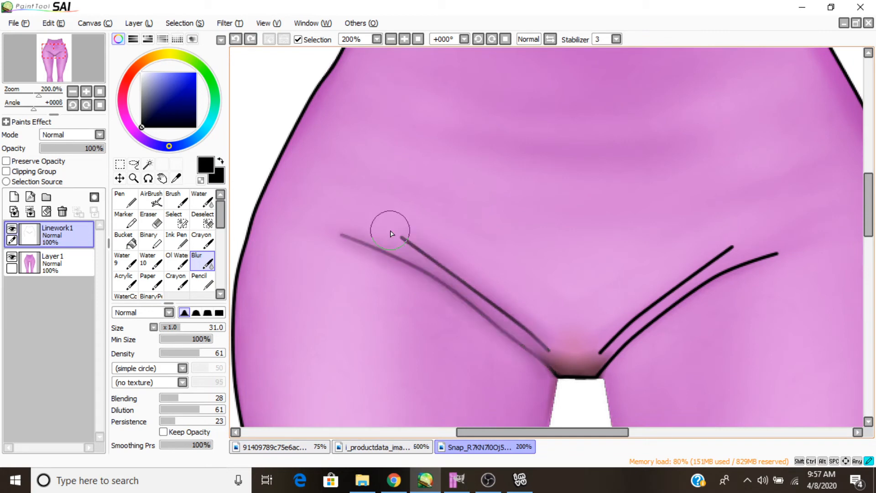
mouse_move(732, 248)
left_mouse_down()
mouse_move(679, 312)
mouse_move(602, 365)
left_mouse_up()
scroll(367, 269, "down", 5)
scroll(410, 254, "up", 2)
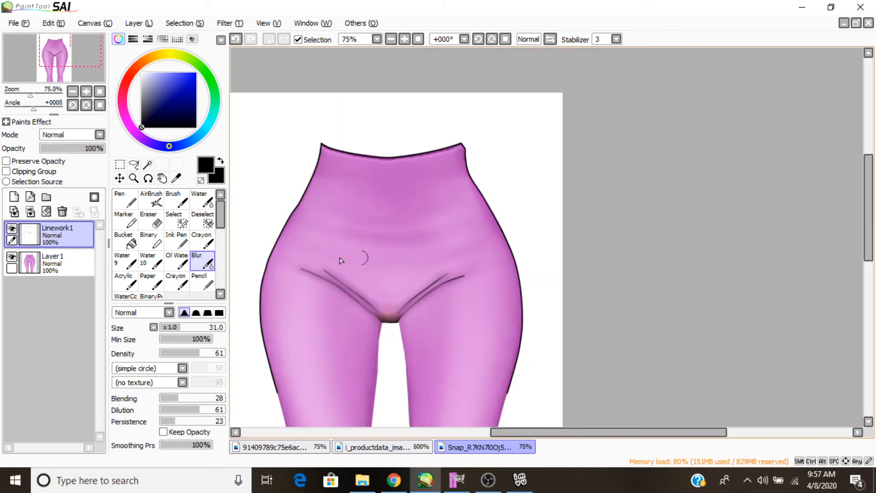
Lower the Linework1 layer's opacity to 39% and save the image.
left_click(64, 149)
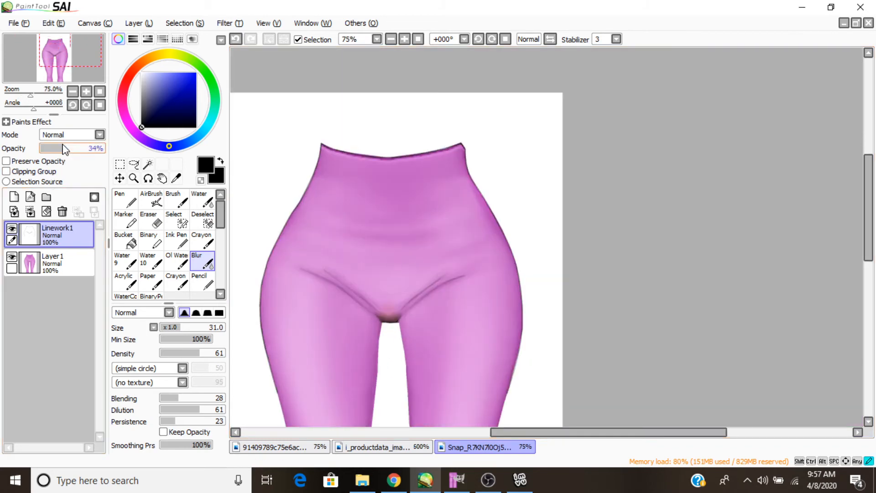
left_click_drag(63, 145, 65, 145)
left_click(16, 24)
left_click(29, 97)
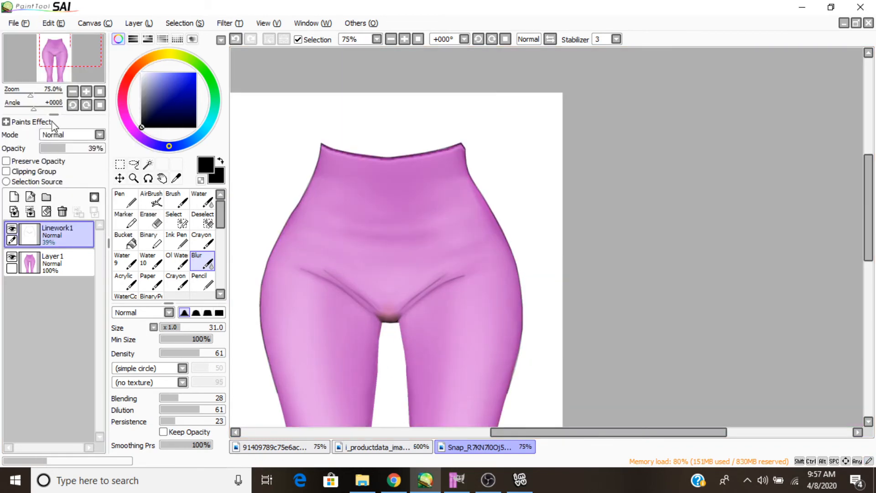
Launch PhotoScape from the PROGRAMS folder on the Desktop in File Explorer.
left_click(362, 479)
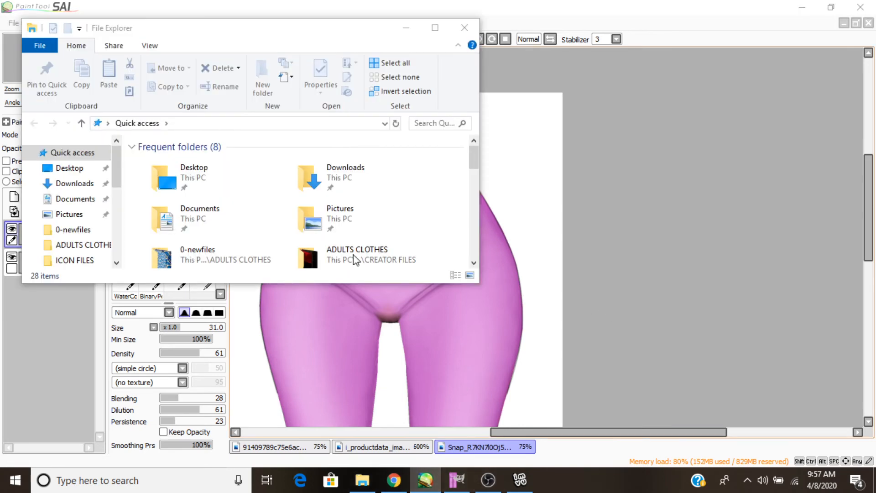
left_click(433, 28)
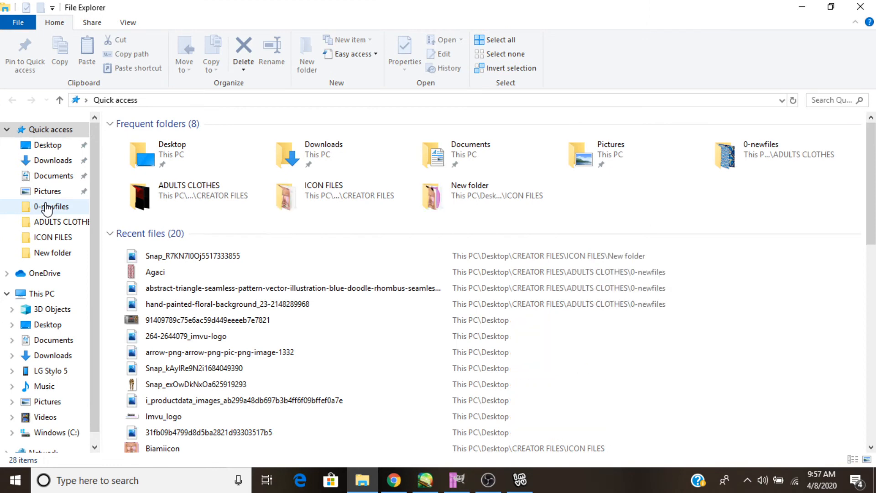
left_click(48, 146)
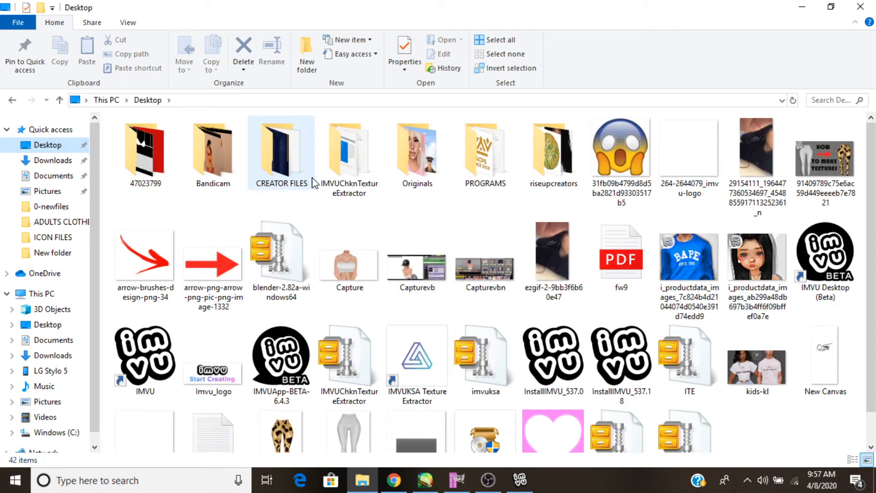
left_click(512, 176)
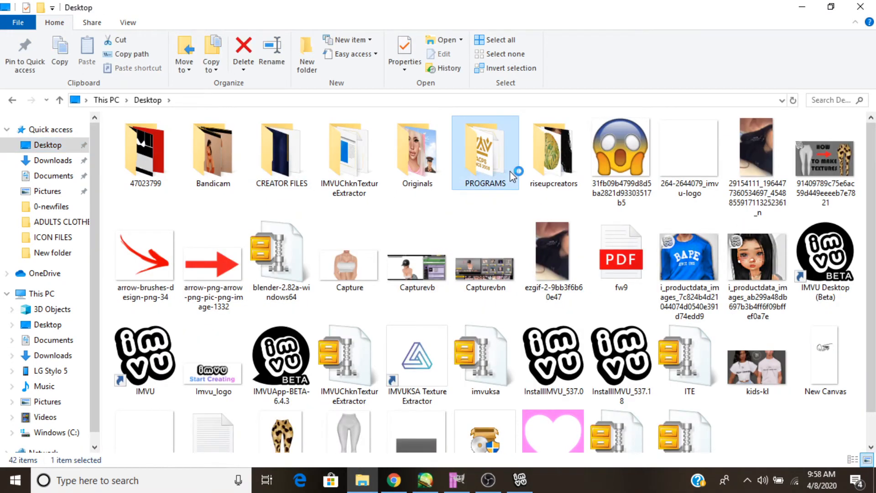
double_click(512, 177)
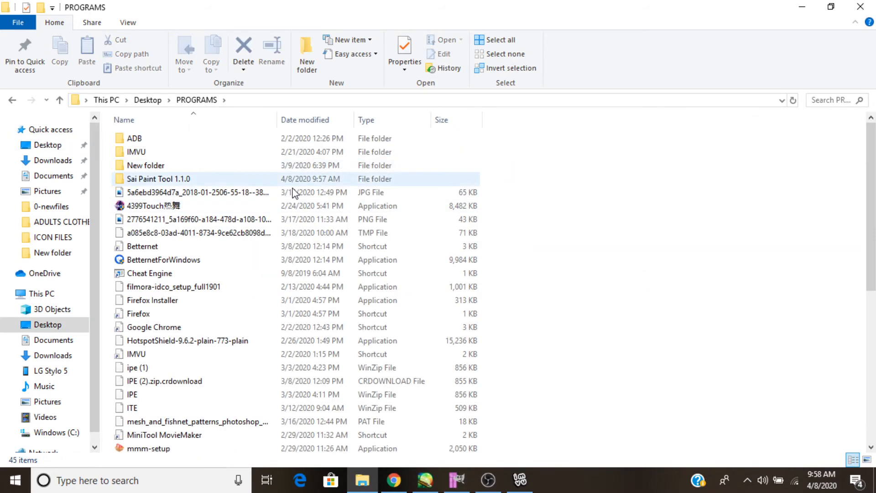
scroll(203, 230, "down", 3)
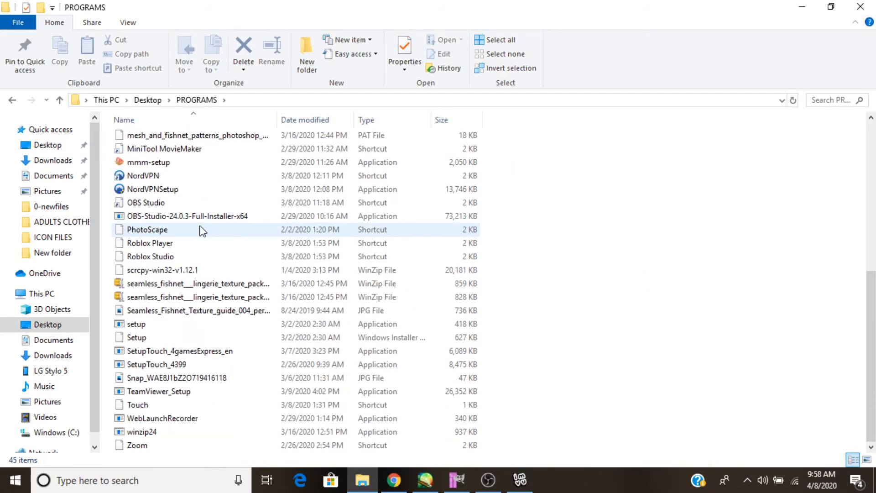
left_click(156, 229)
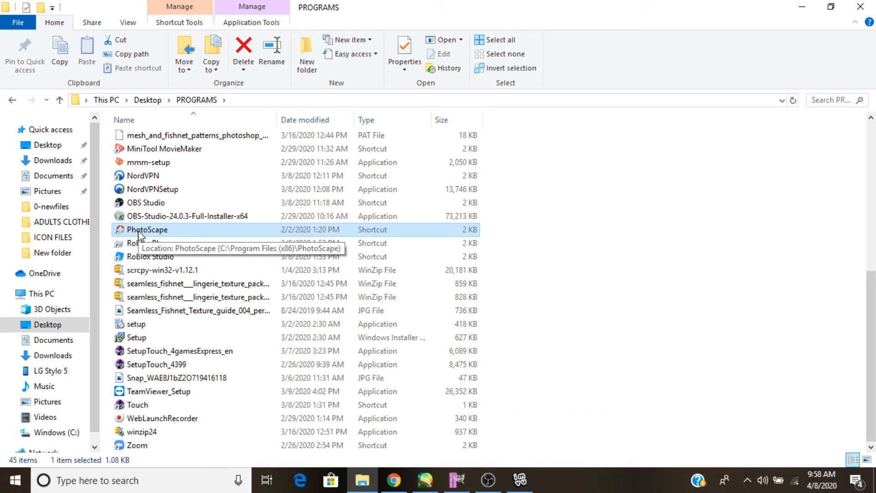
Switch to the IMVU editor, save the leggings product and adjust the view of the 3D model.
left_click(528, 486)
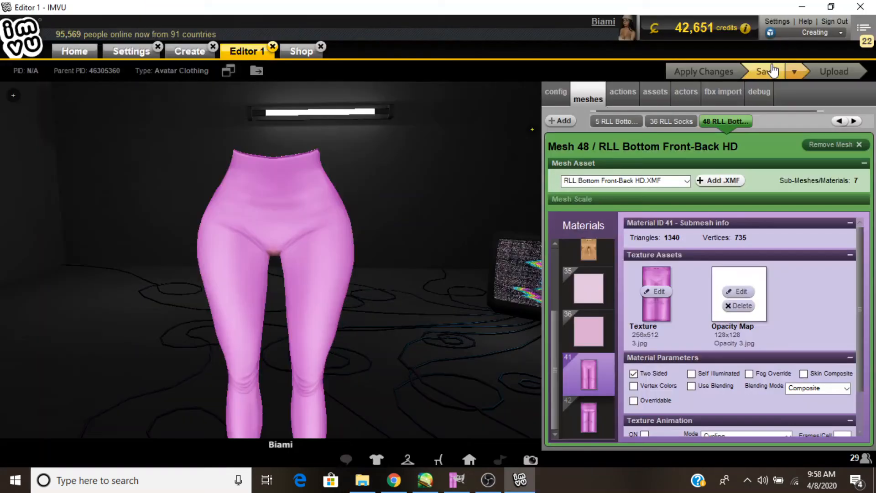
left_click(771, 65)
left_click_drag(424, 238, 463, 287)
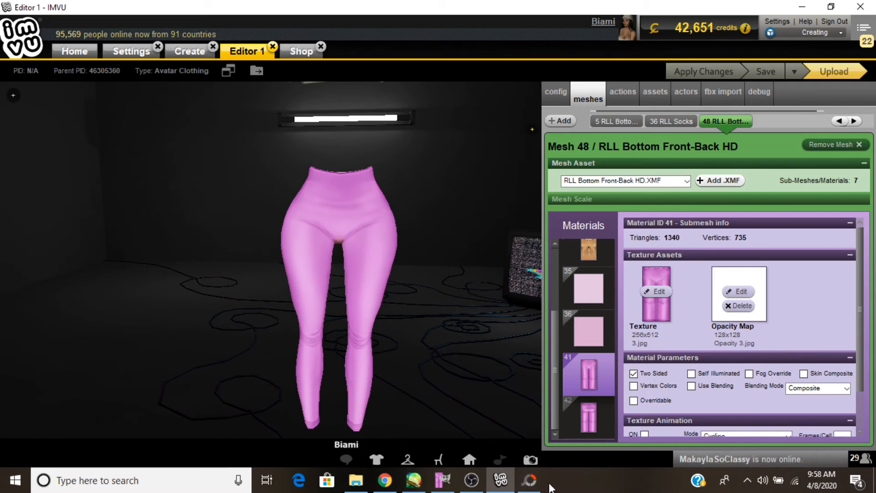
Switch to PhotoScape and open Snap_R7KN7I0Oj5517333855.png from the New folder inside ICON FILES in the Editor.
left_click(529, 481)
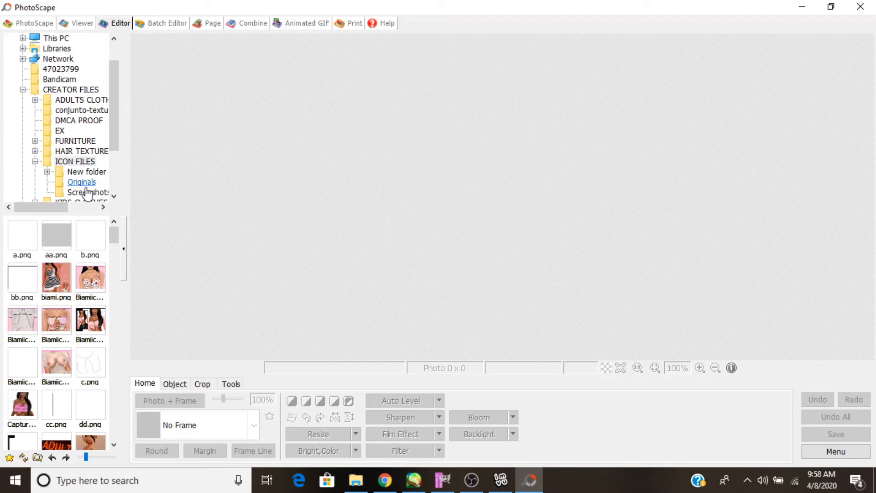
left_click(93, 172)
left_click(94, 173)
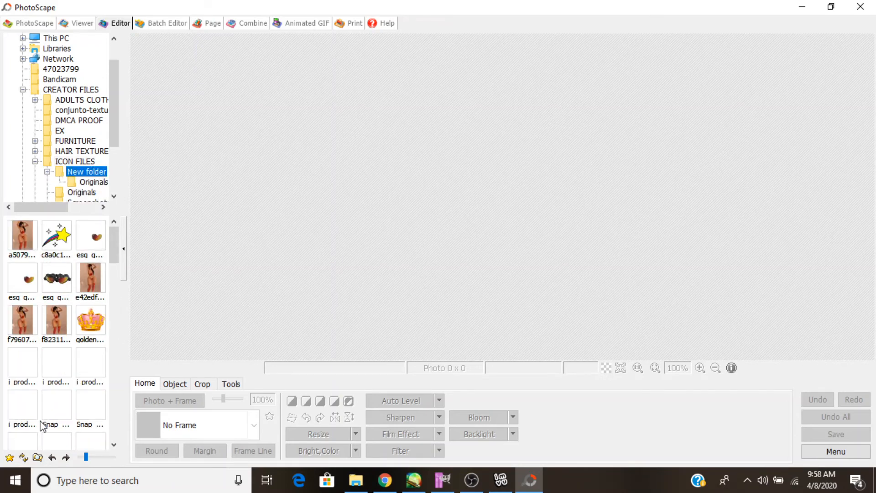
scroll(87, 276, "down", 5)
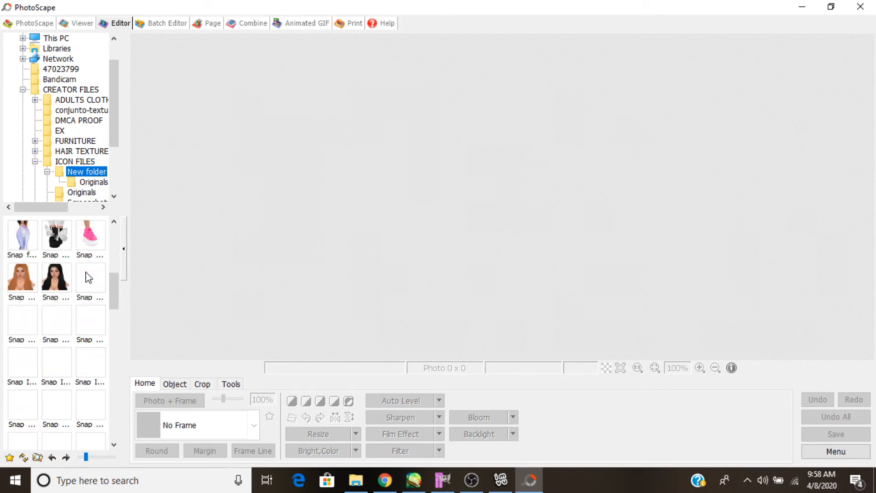
scroll(87, 276, "down", 3)
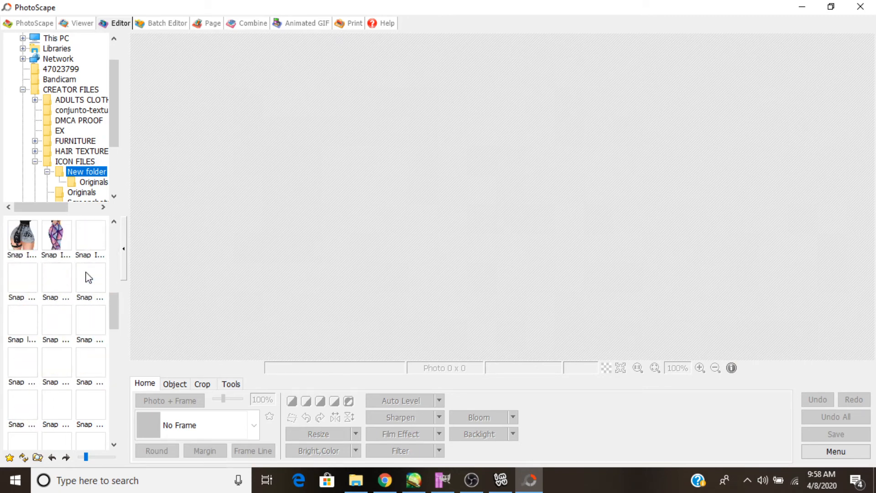
scroll(89, 278, "down", 2)
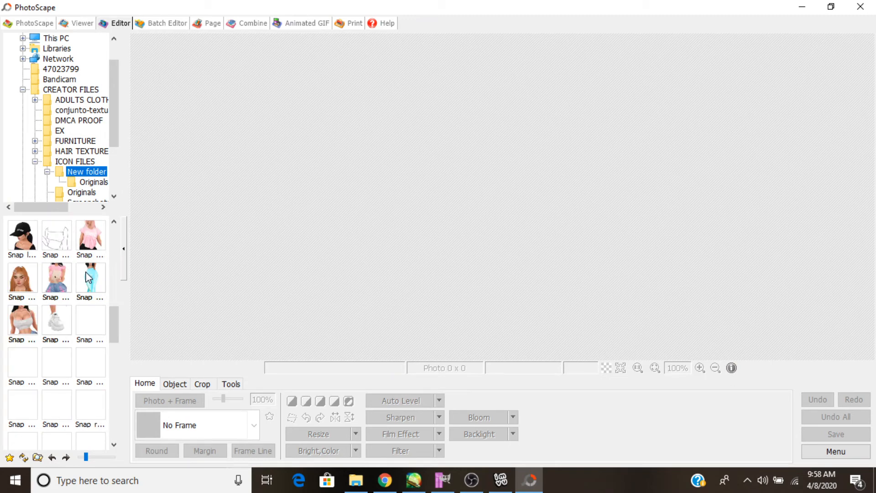
scroll(89, 277, "down", 1)
left_click(91, 277)
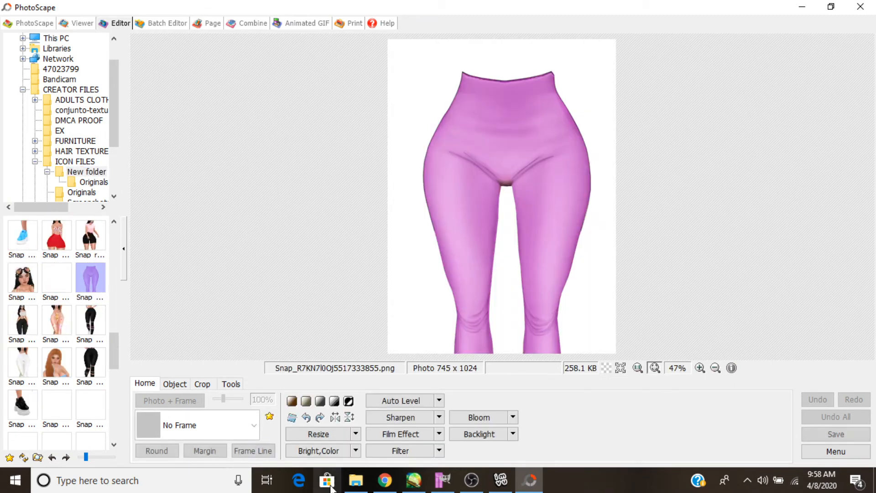
Crop the leggings picture to 657 x 930 px, trimming the empty left side and the lower legs.
left_click(202, 383)
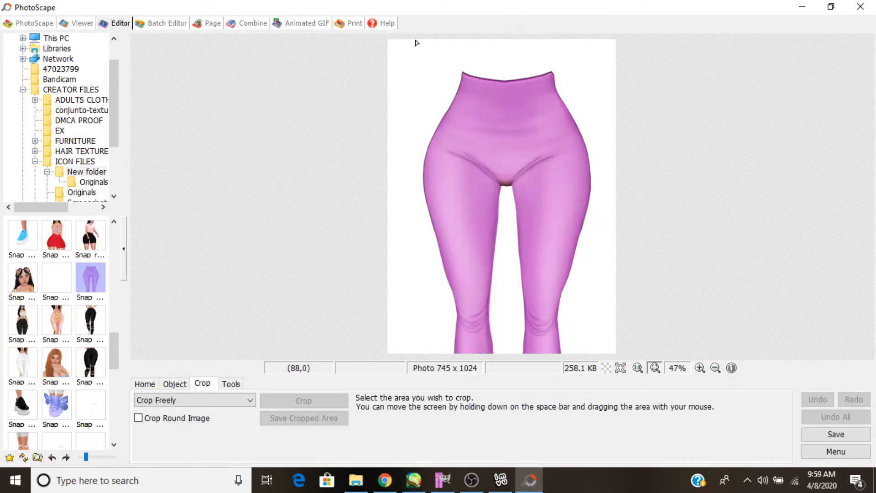
left_click_drag(414, 38, 616, 338)
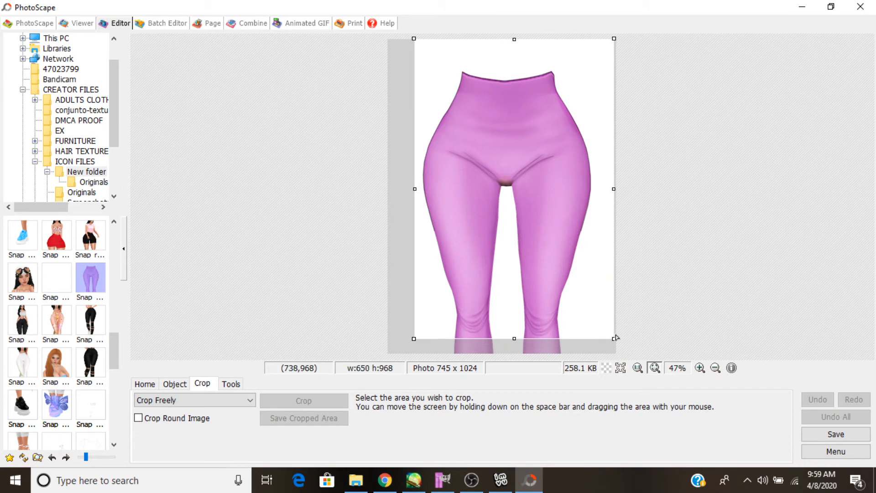
left_click(144, 383)
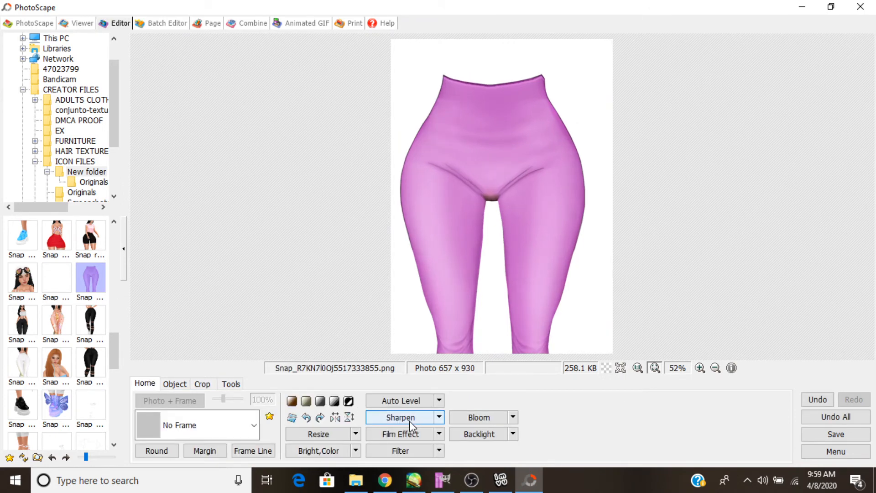
Sharpen the leggings picture with radius 1.5 and amount 60%, and save it.
left_click(410, 416)
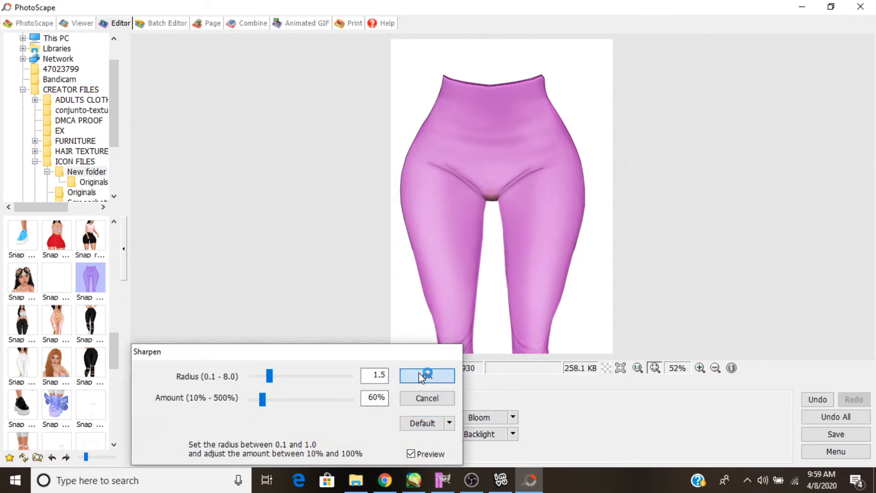
left_click(424, 375)
left_click(856, 436)
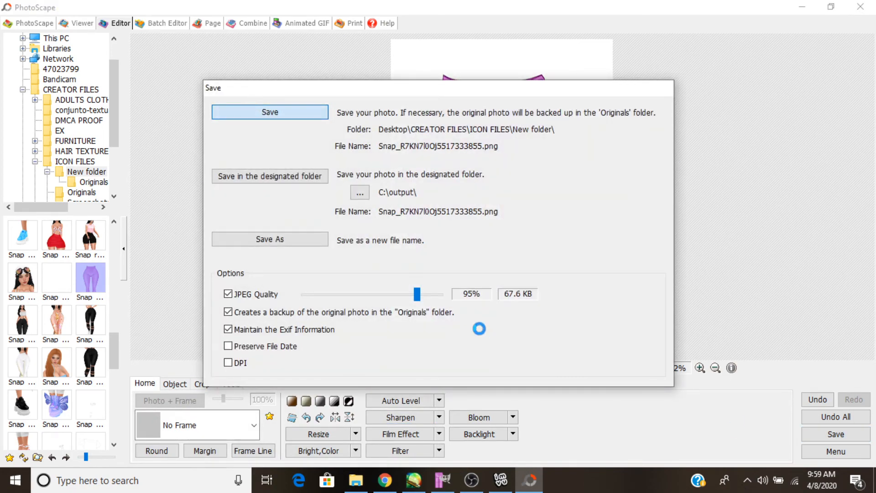
Switch to GIMP and start opening an image from the CREATOR FILES folder.
left_click(451, 483)
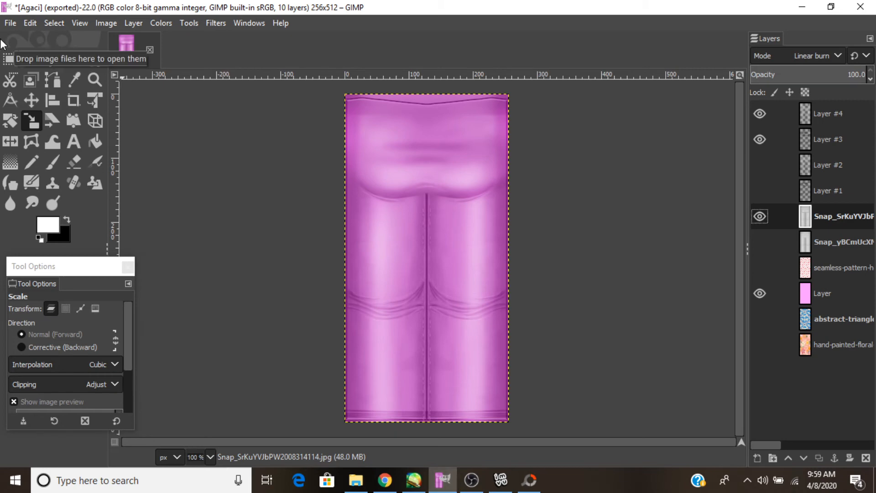
left_click(10, 22)
left_click(23, 68)
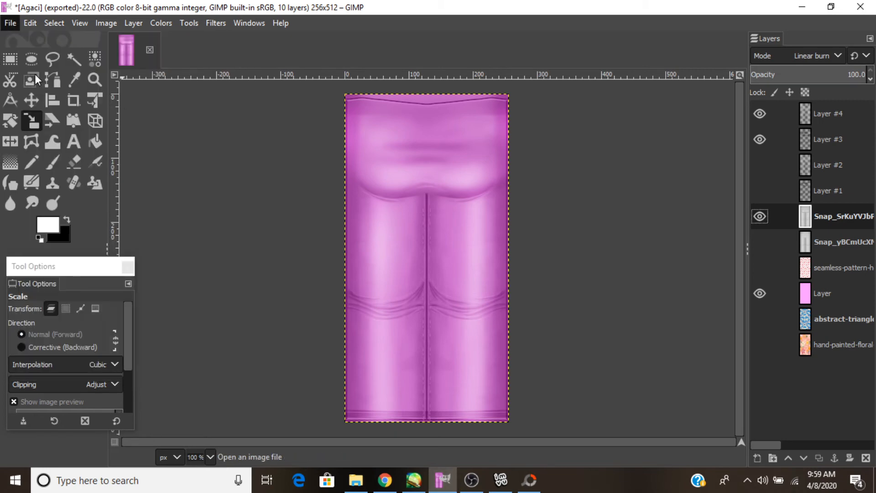
left_click(181, 69)
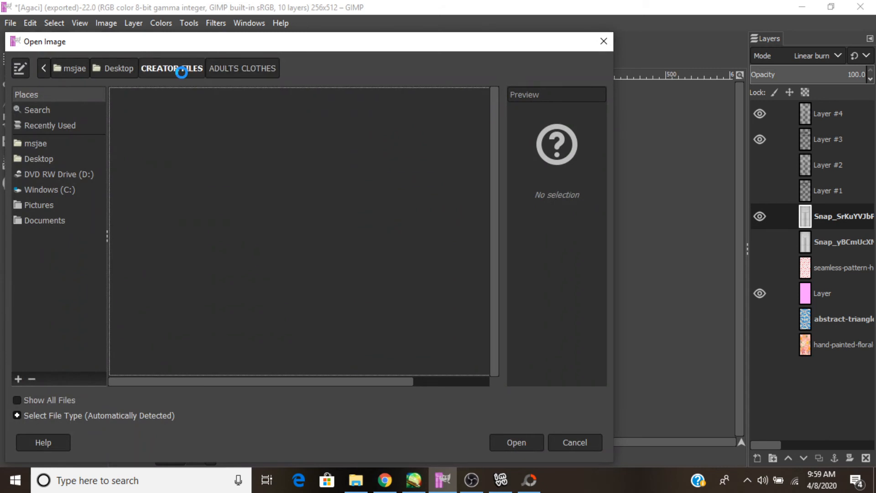
Try to open oolcopy.xcf from the DMCA PROOF folder.
double_click(141, 124)
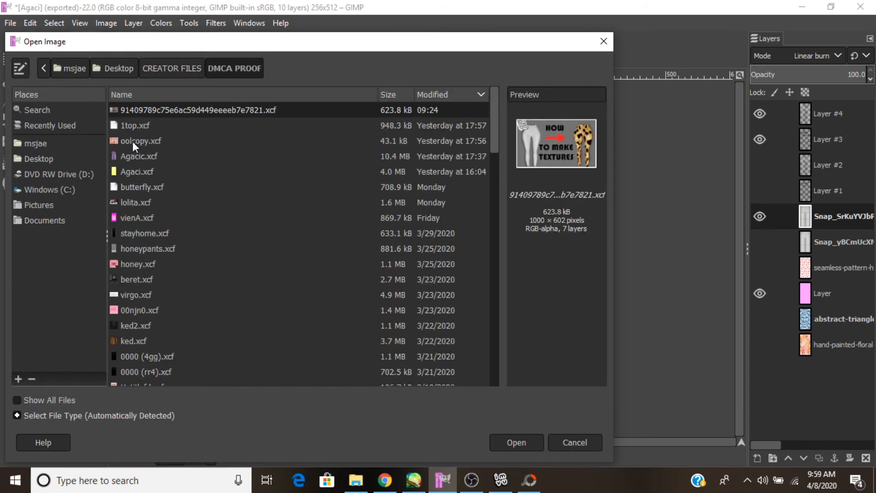
double_click(134, 143)
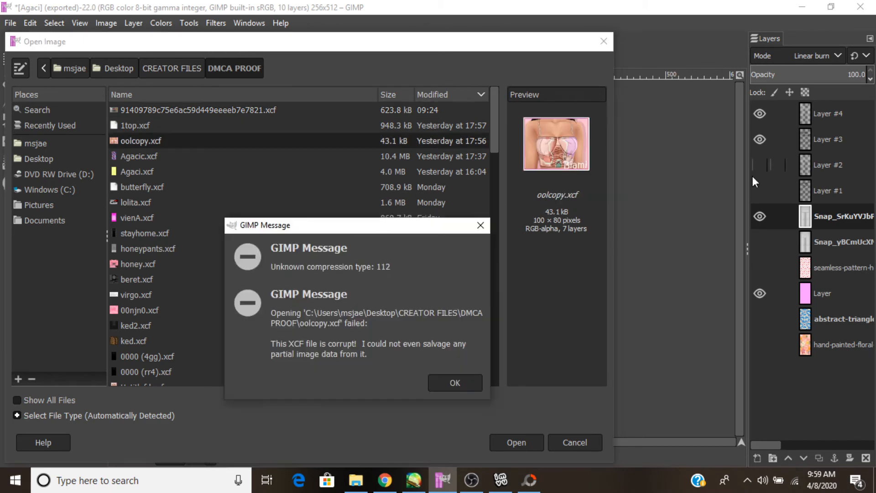
left_click(443, 387)
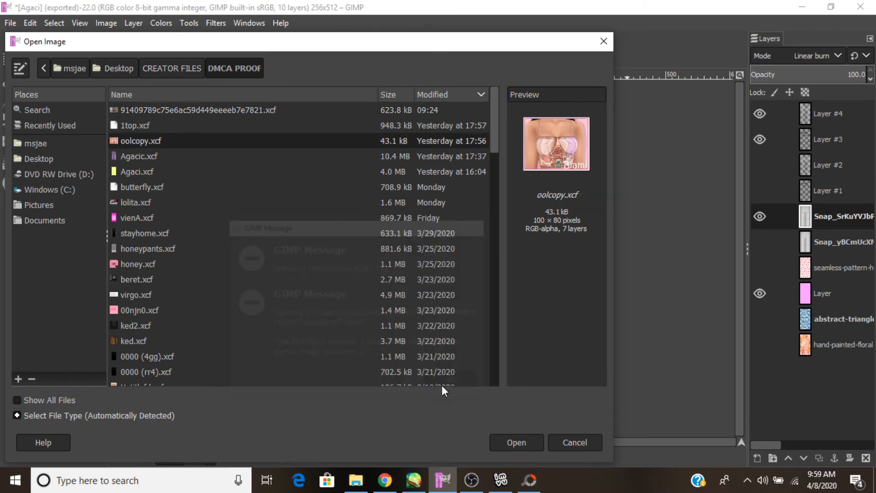
left_click(146, 158)
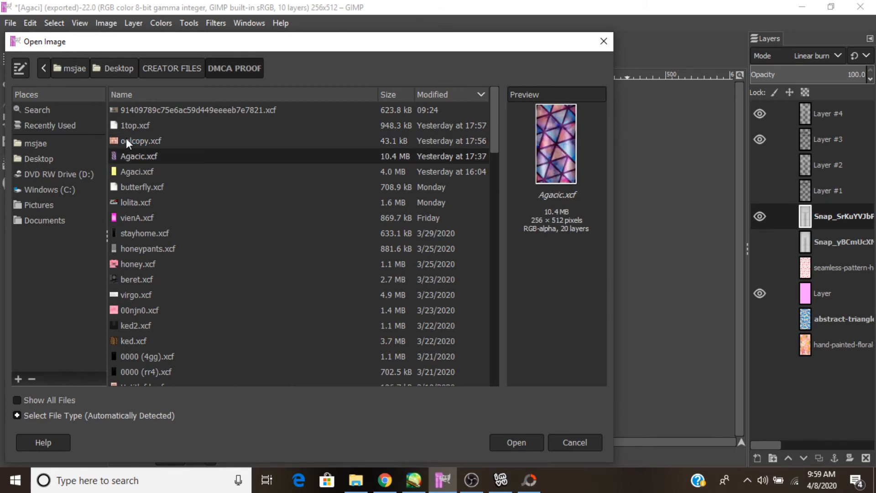
double_click(128, 142)
left_click(450, 385)
scroll(235, 196, "down", 3)
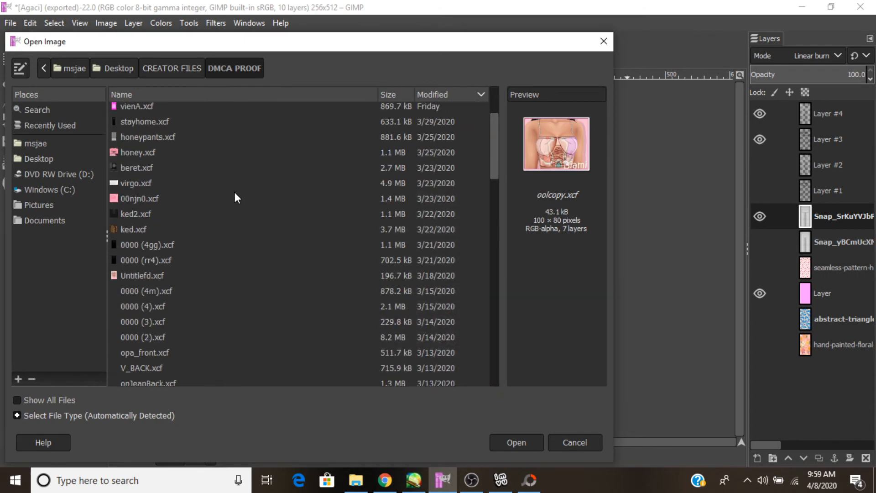
scroll(235, 213, "up", 3)
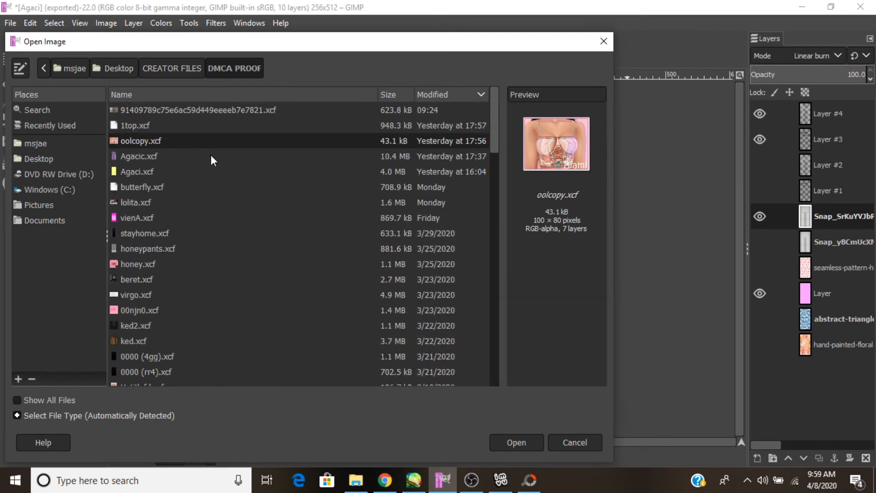
Look through the ICON FILES folder inside CREATOR FILES for a product icon template.
left_click(172, 68)
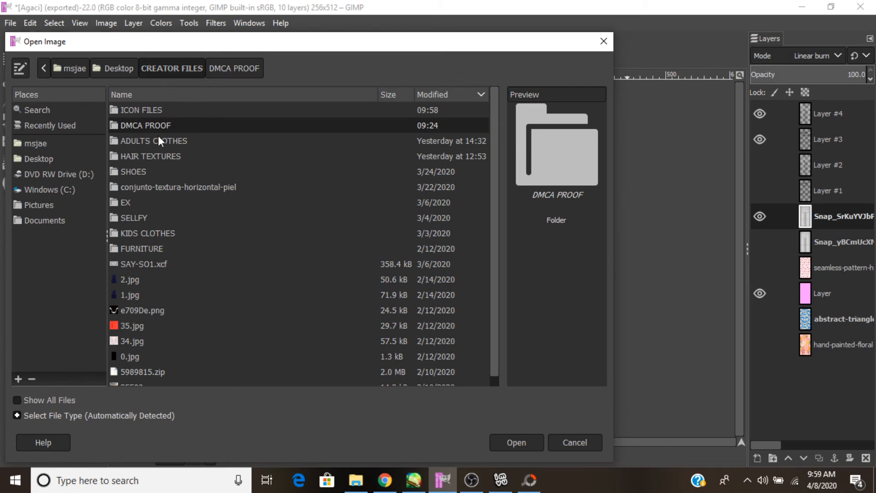
double_click(151, 111)
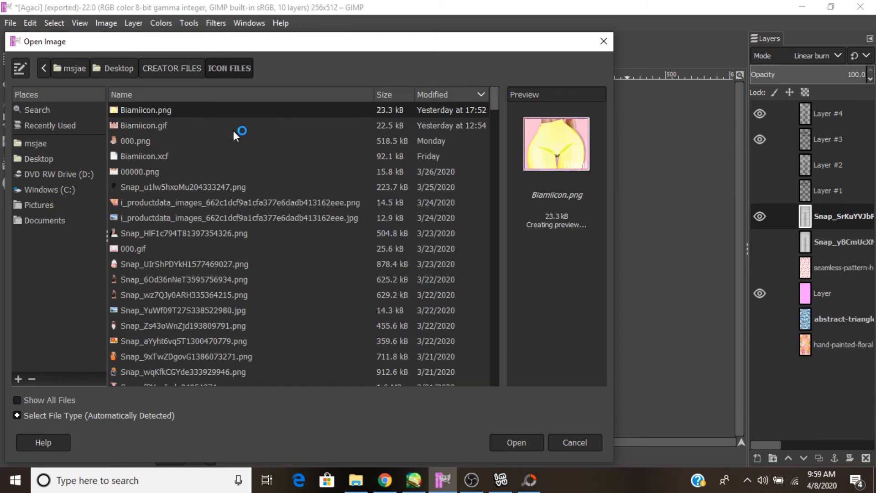
scroll(235, 136, "down", 3)
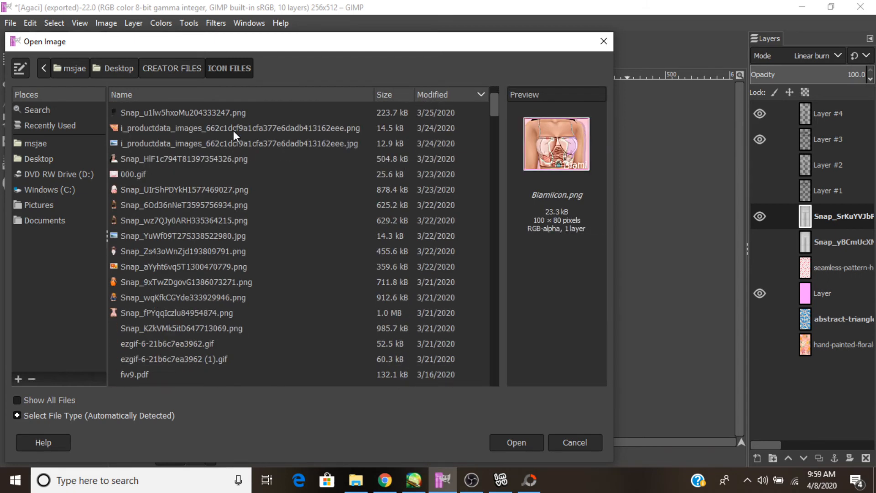
scroll(233, 135, "down", 8)
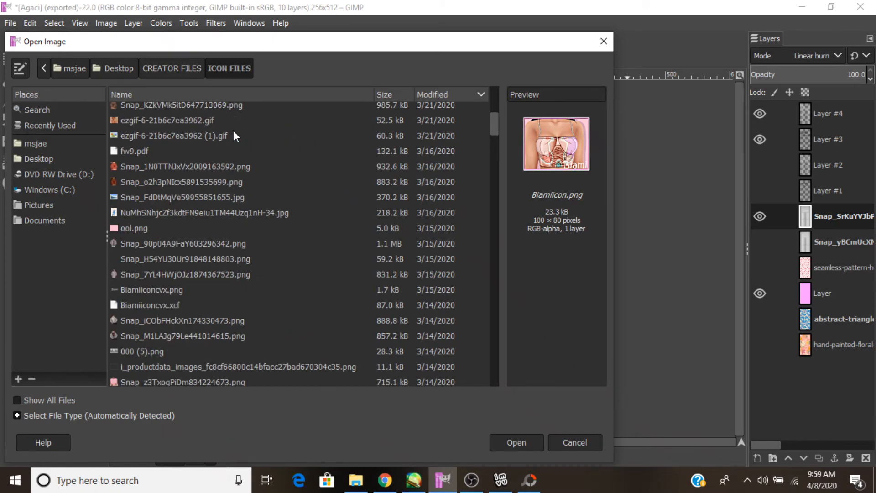
scroll(237, 133, "down", 3)
scroll(237, 133, "down", 4)
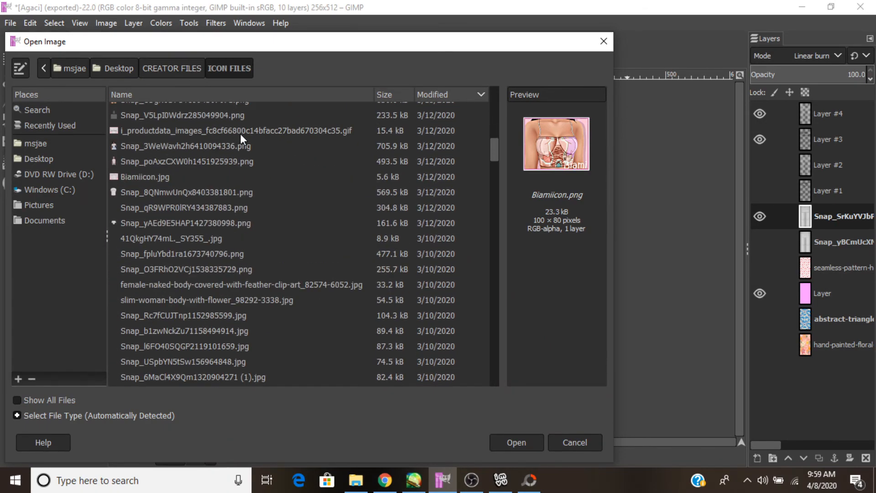
scroll(281, 183, "up", 6)
scroll(282, 182, "up", 4)
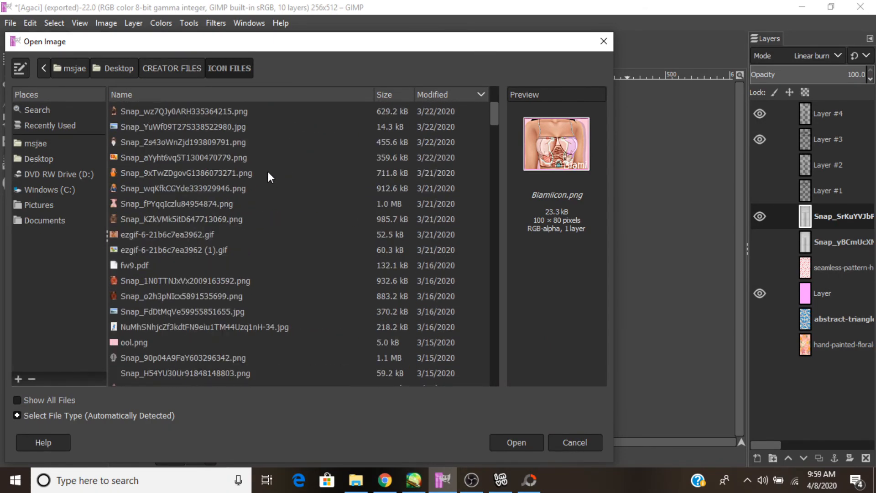
scroll(269, 177, "up", 4)
Preview icon files such as ool.png and Biamiiconcvx.png, and open i_productdata_images_fc8cf66800c14bfacc27bad670304c35.png from ICON FILES.
left_click(137, 172)
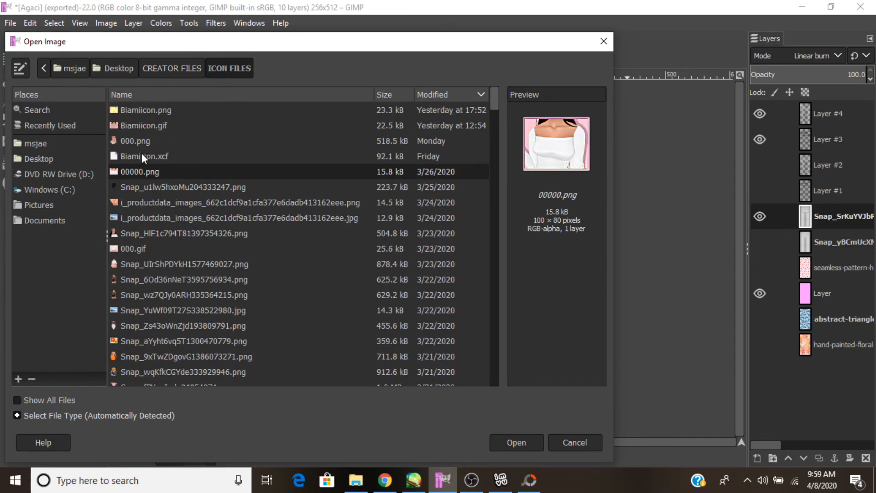
left_click(132, 141)
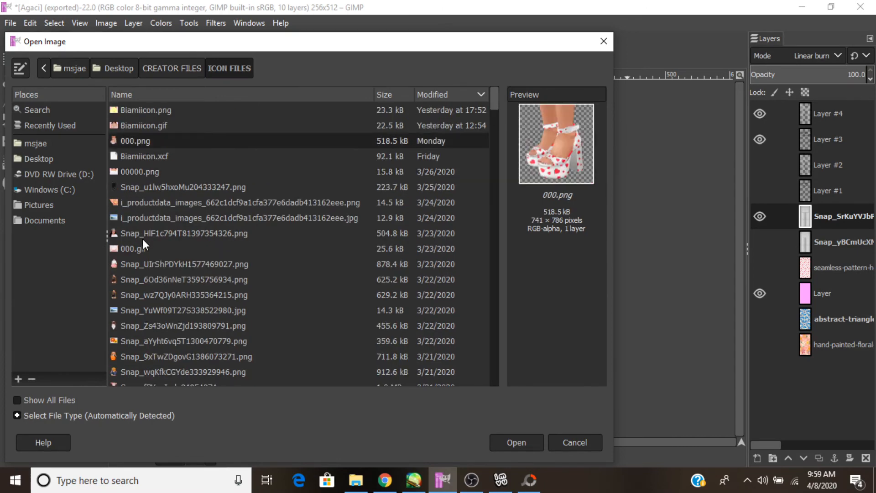
scroll(167, 212, "down", 3)
scroll(168, 218, "down", 1)
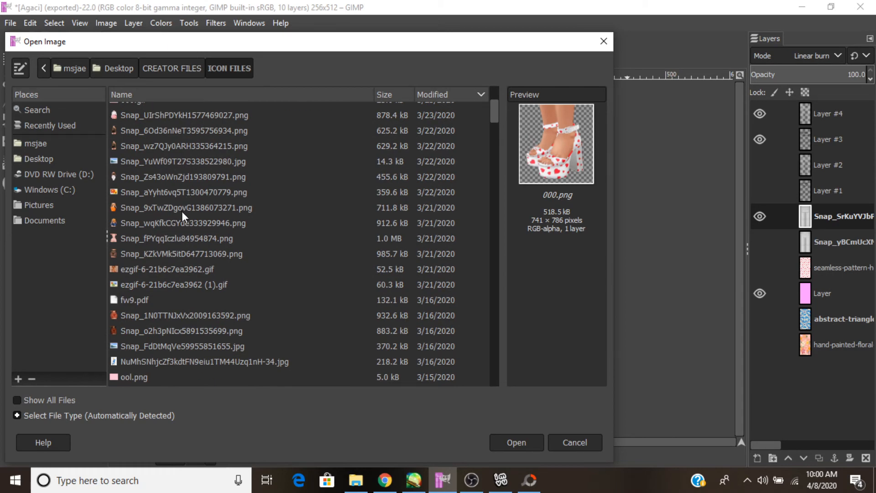
scroll(183, 214, "down", 5)
left_click(128, 196)
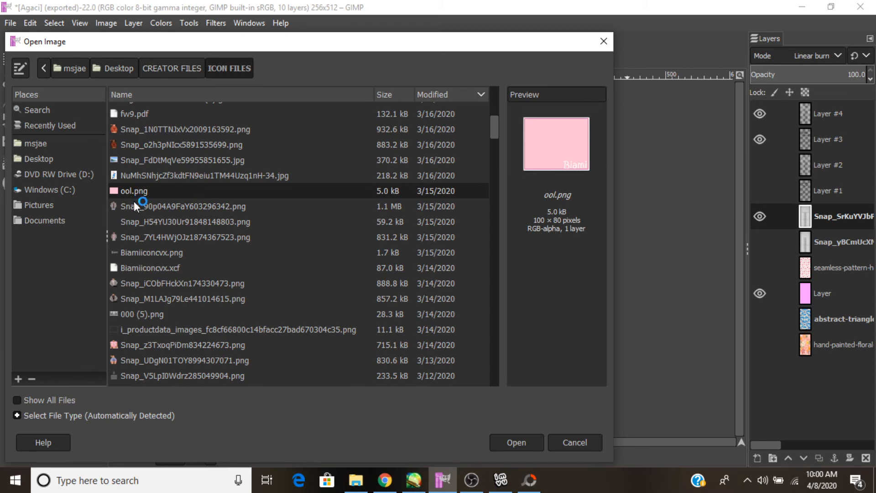
left_click(135, 253)
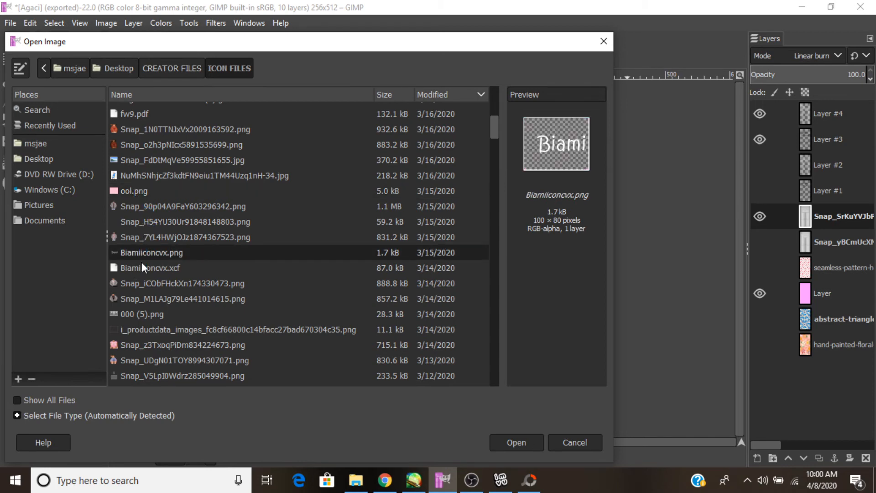
scroll(148, 314, "down", 2)
double_click(154, 255)
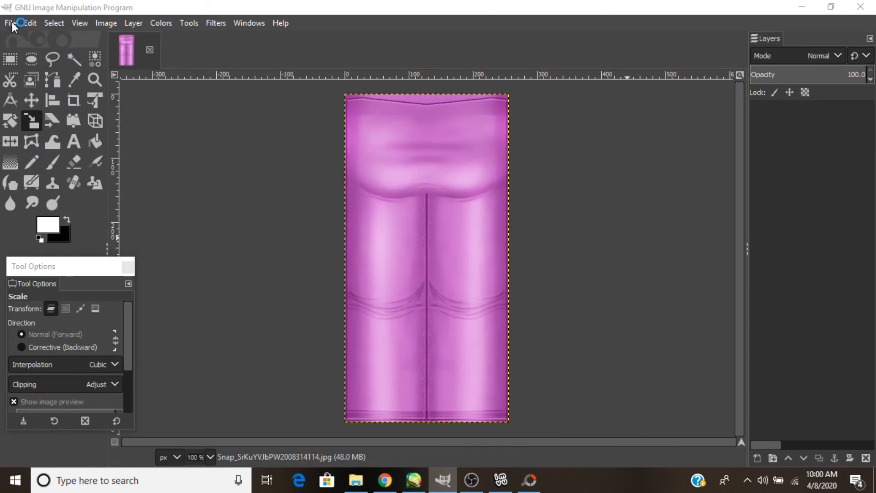
Start opening an image as layers and look through CREATOR FILES and the New folder inside ICON FILES for an icon picture.
left_click(10, 23)
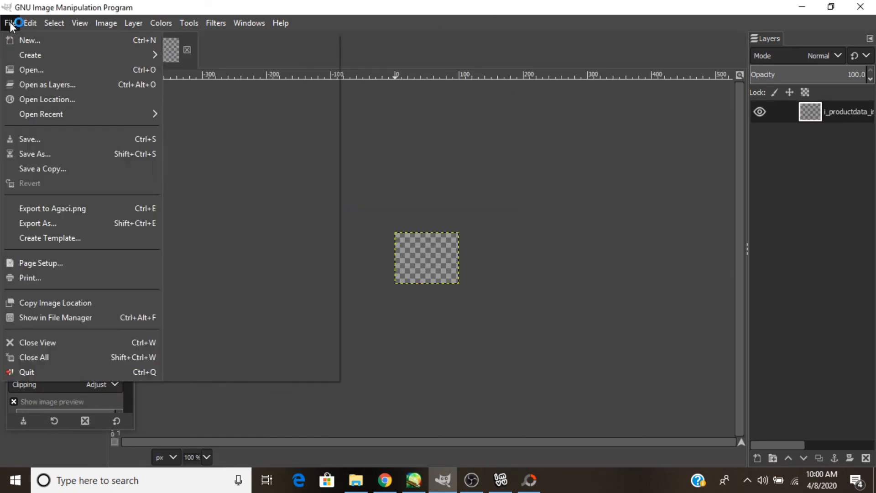
left_click(56, 84)
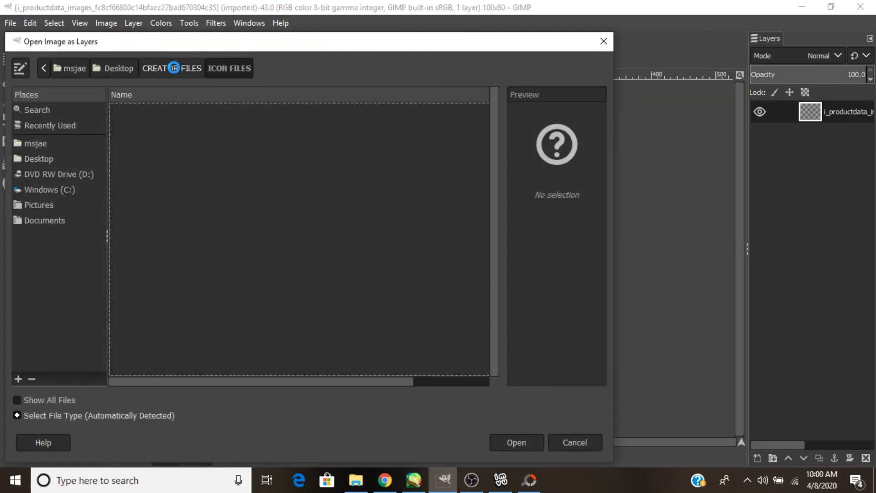
scroll(224, 260, "down", 2)
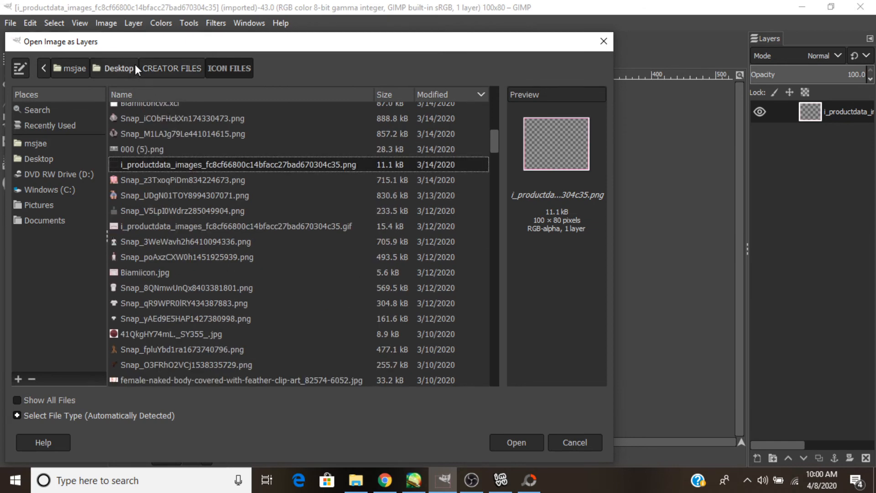
left_click(171, 69)
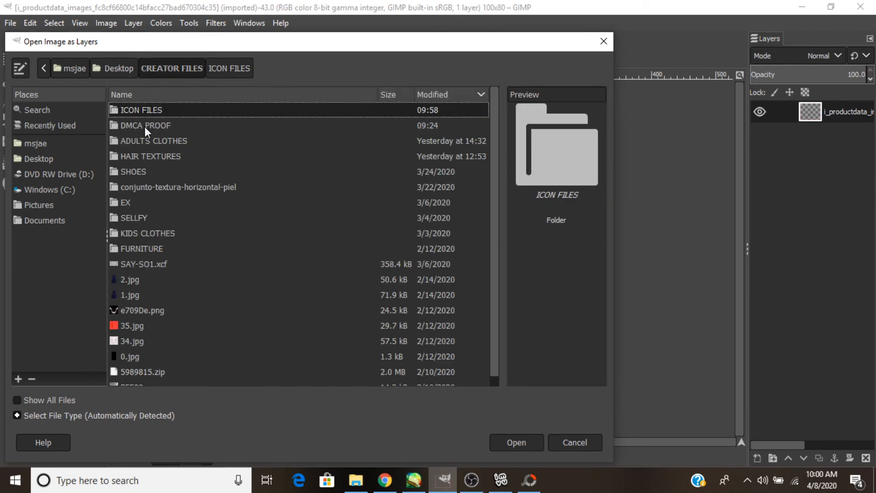
scroll(245, 192, "down", 1)
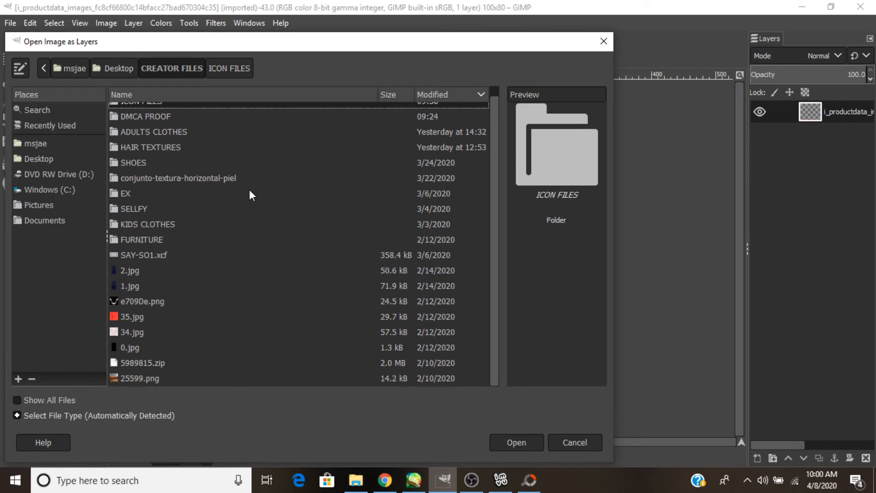
scroll(251, 196, "up", 1)
double_click(142, 109)
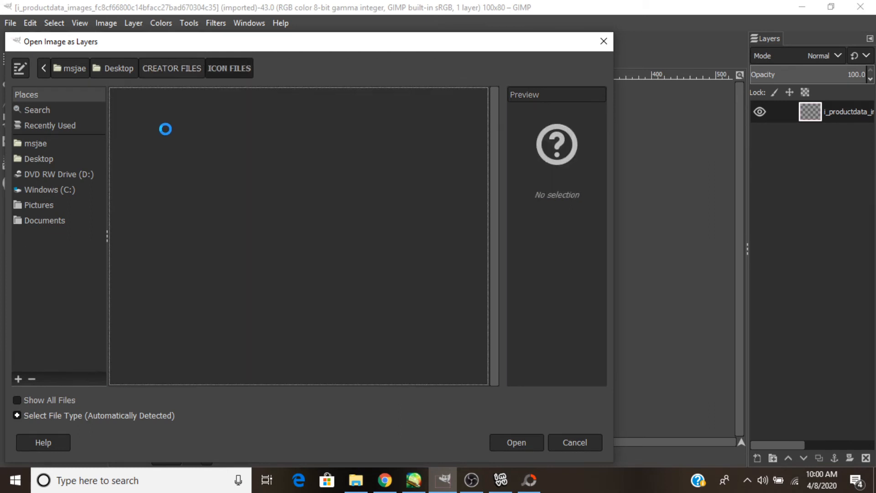
double_click(162, 112)
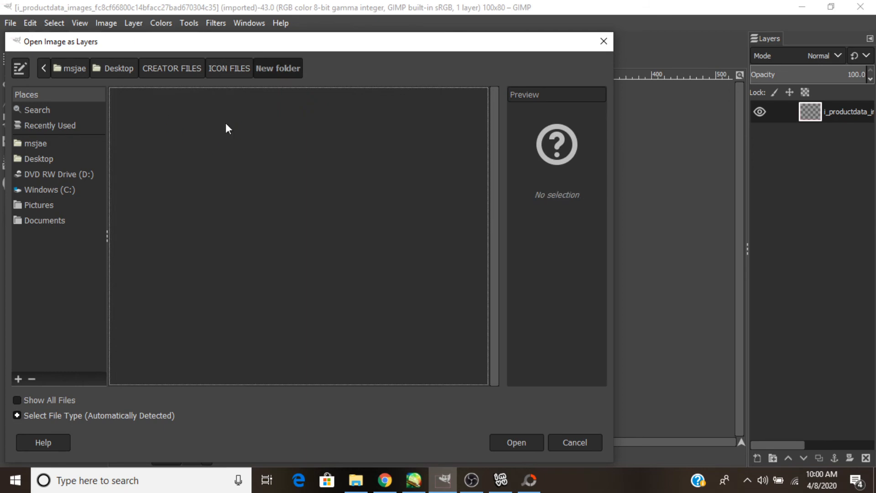
scroll(229, 130, "down", 8)
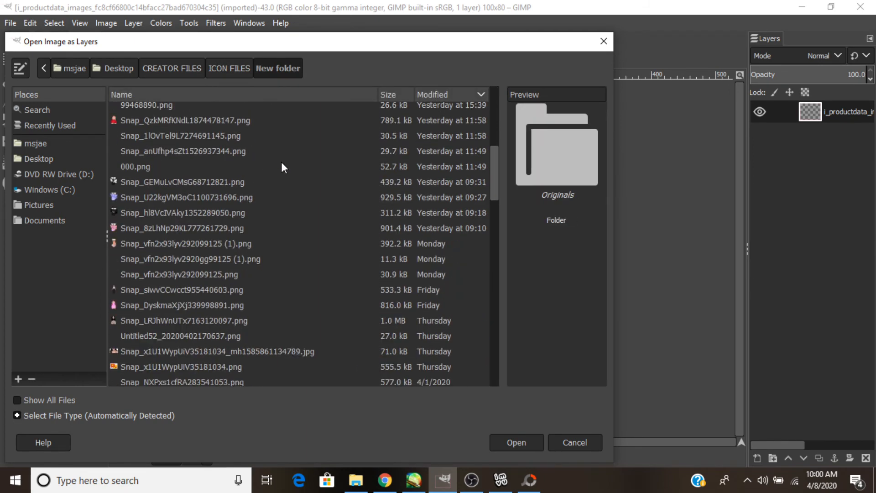
scroll(282, 167, "down", 15)
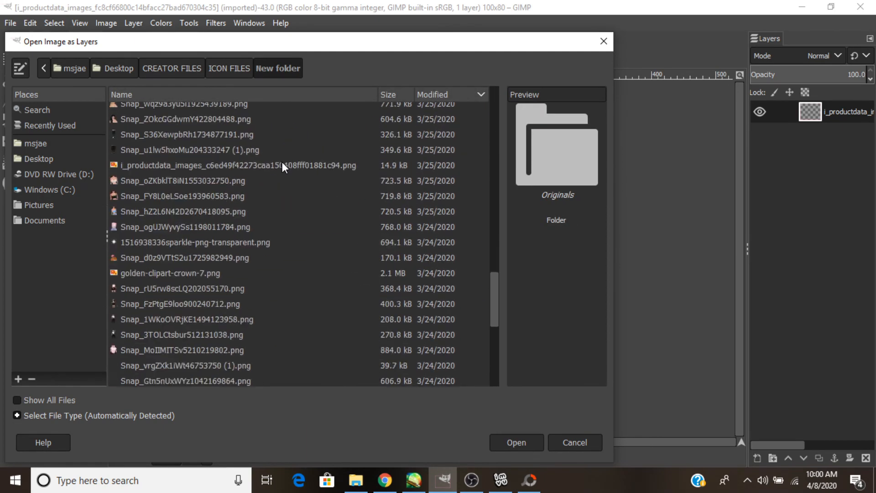
scroll(284, 168, "down", 12)
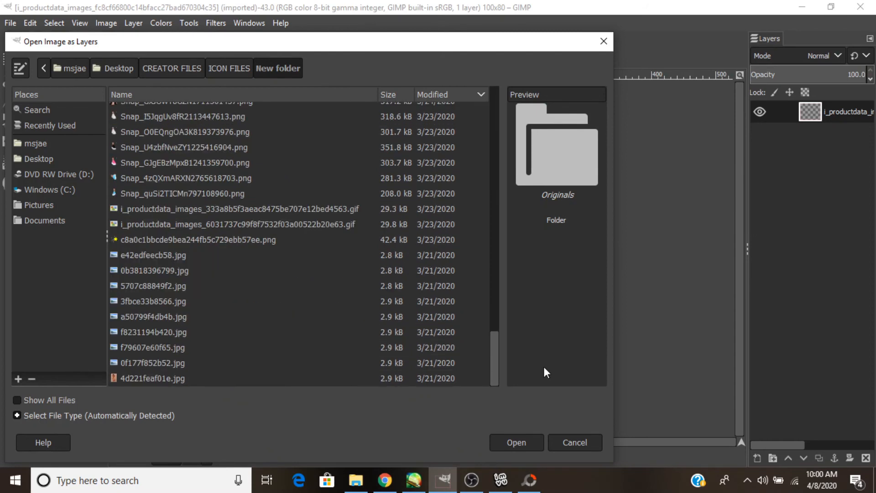
left_click_drag(495, 356, 233, 73)
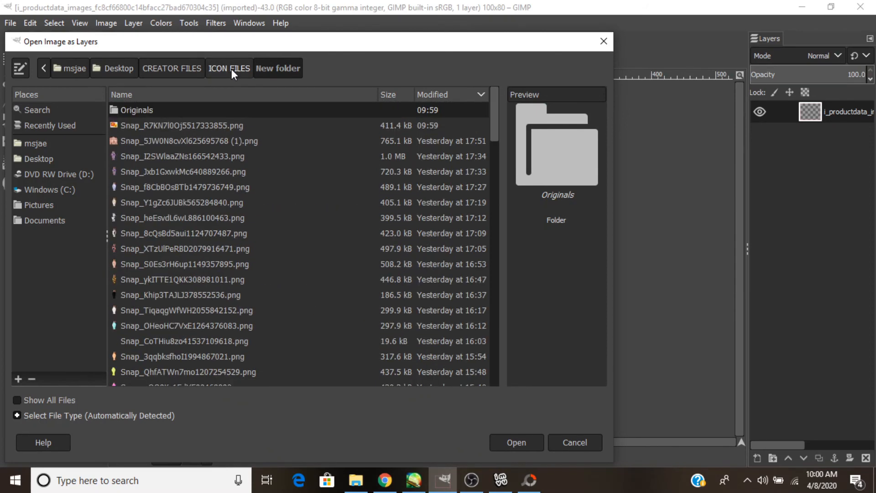
Try to add oolcopy.xcf from the DMCA PROOF folder as layers.
left_click(233, 72)
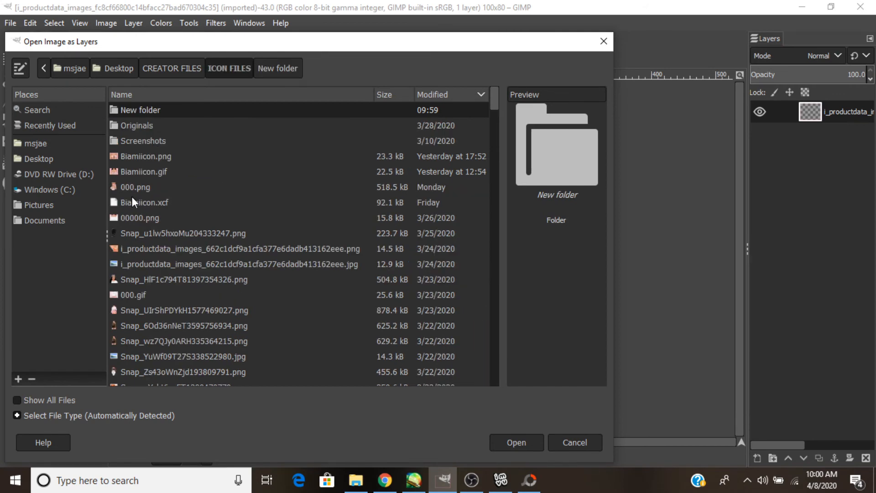
left_click(166, 69)
double_click(138, 128)
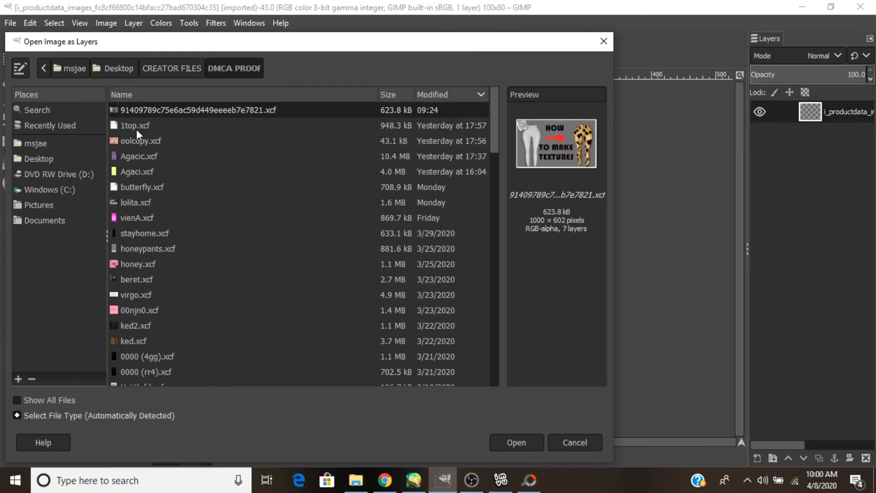
double_click(138, 141)
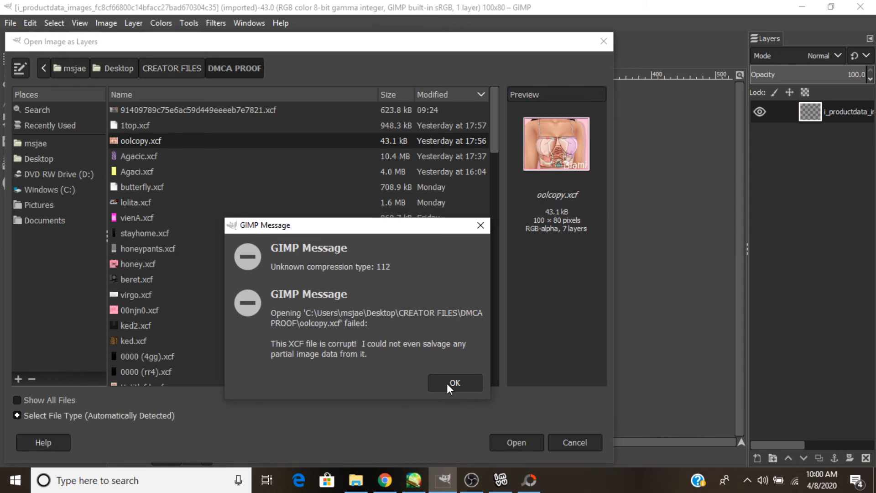
left_click(450, 384)
Look through the rest of the DMCA PROOF folder and the Desktop for a usable icon file, previewing Snap_V5LpI0Wdrz285049904.png.
scroll(269, 162, "down", 10)
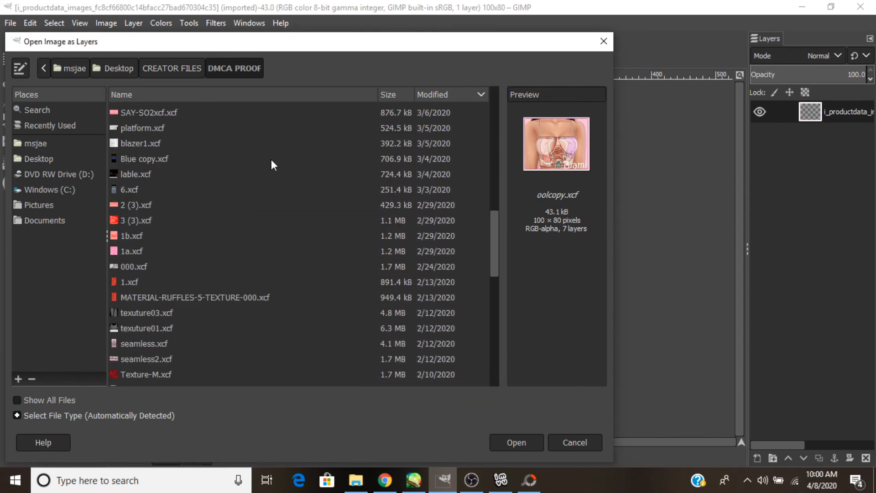
scroll(273, 164, "down", 10)
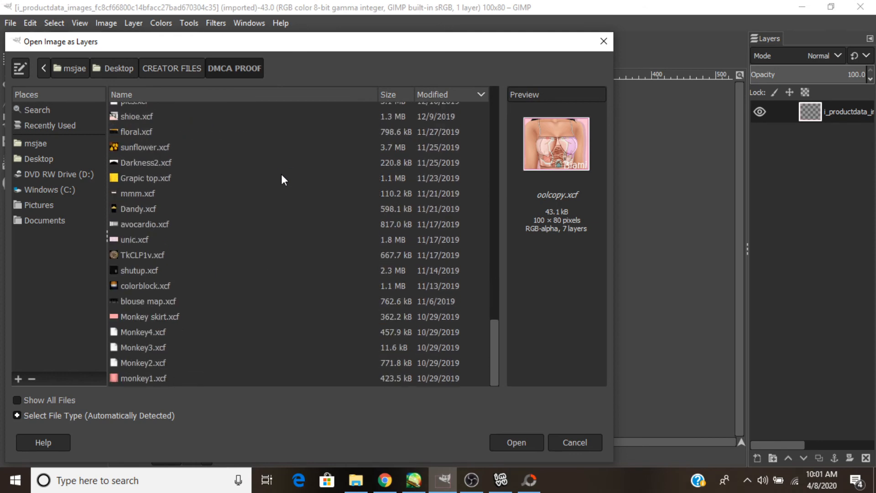
left_click_drag(502, 327, 530, 72)
left_click(174, 68)
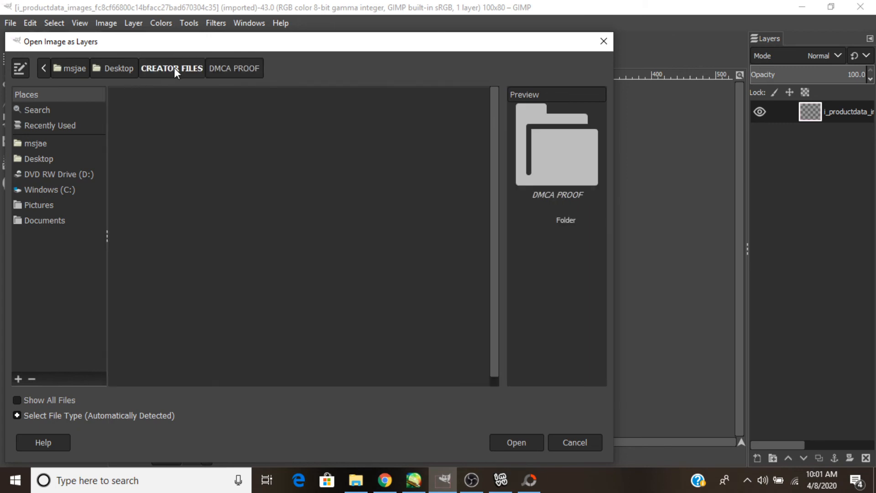
left_click(119, 65)
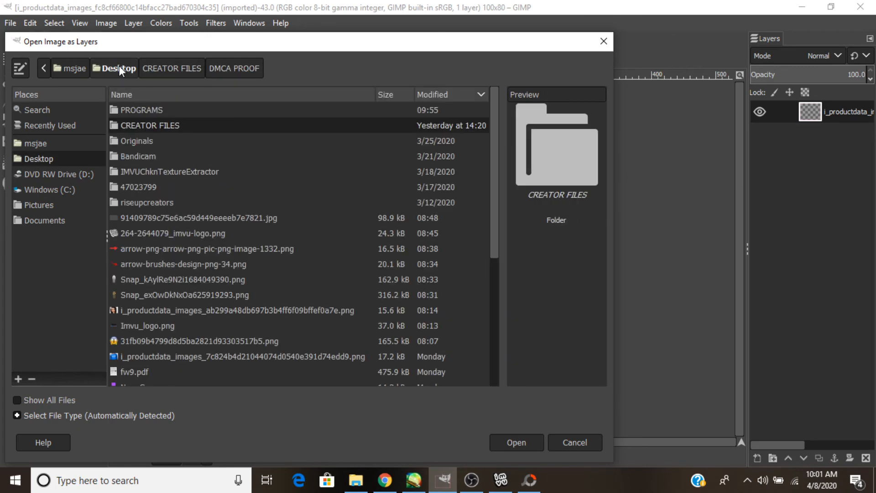
scroll(286, 156, "down", 5)
scroll(287, 163, "down", 2)
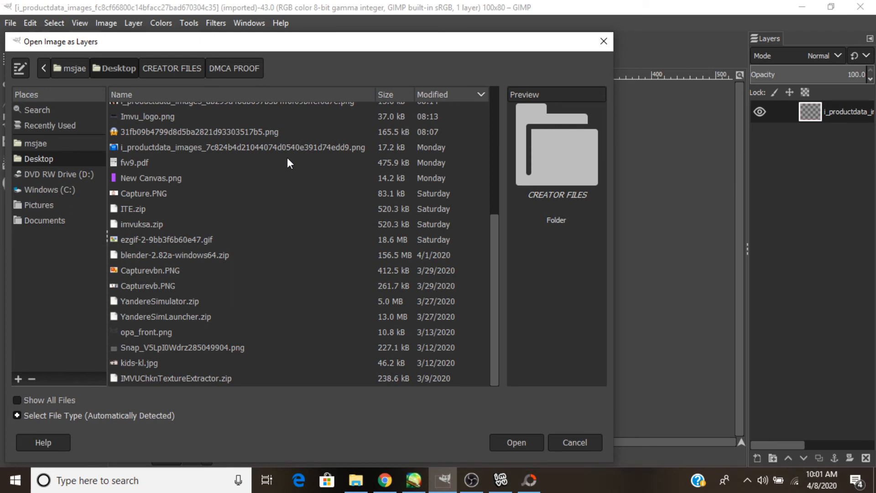
left_click(132, 340)
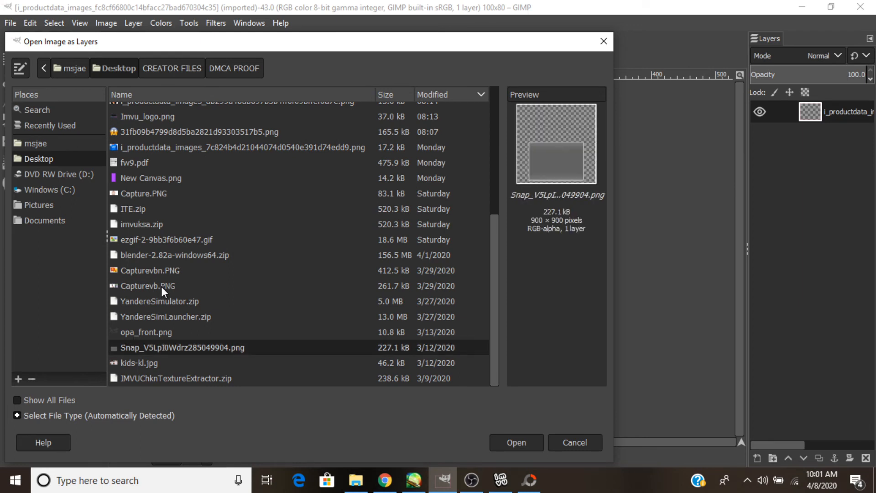
scroll(206, 215, "up", 7)
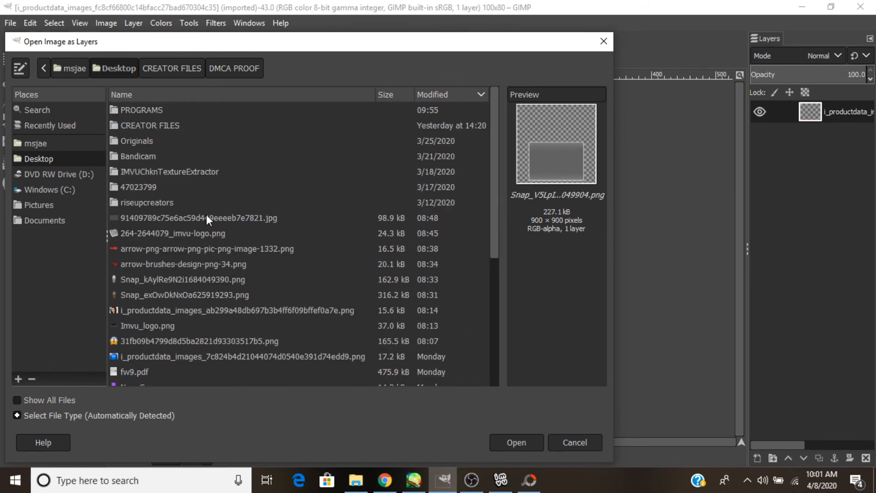
Return to ICON FILES inside CREATOR FILES and preview ool.png and i_productdata_images_fc8cf66800c14bfacc27bad670304c35.gif.
double_click(143, 110)
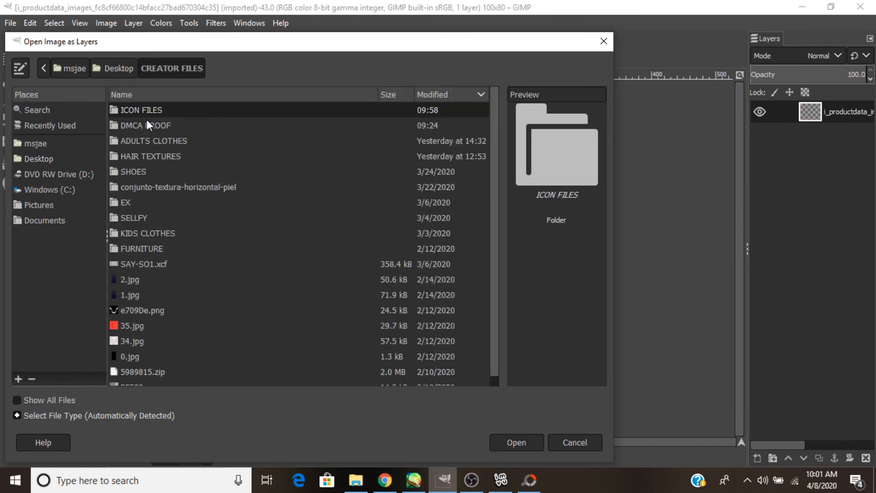
double_click(136, 111)
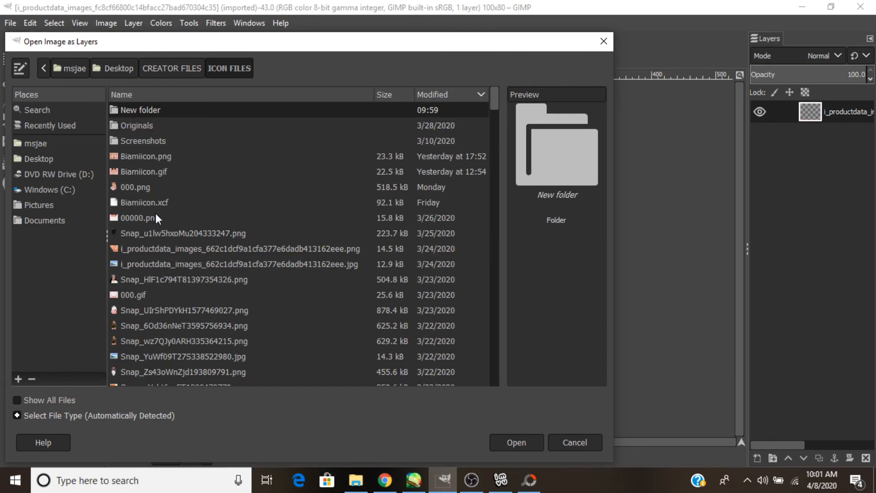
scroll(156, 218, "down", 6)
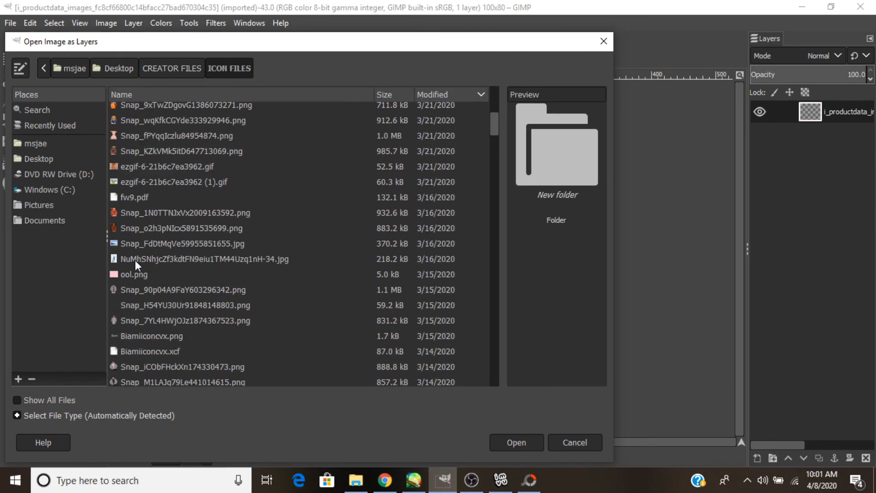
left_click(138, 273)
scroll(331, 243, "down", 4)
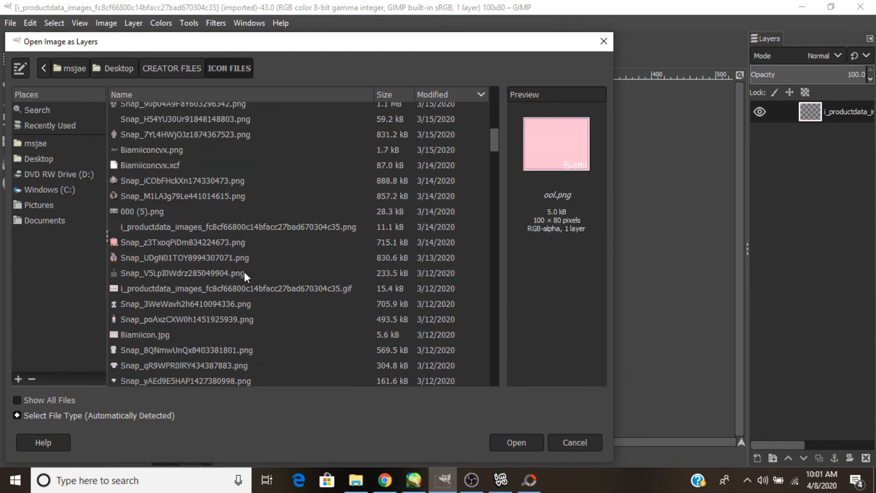
left_click(235, 288)
scroll(216, 271, "down", 6)
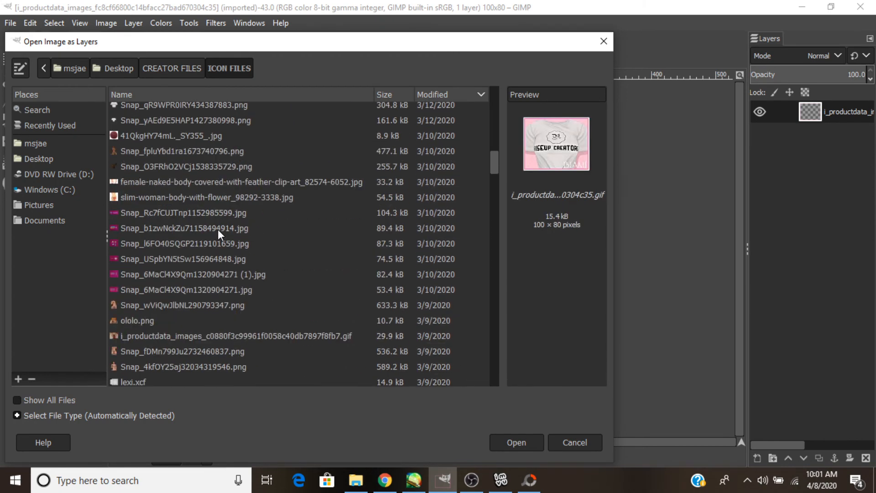
Preview older files in ICON FILES, including Snap_HbtZNJPzIQ933405393.png, Biamiicon1.gif and lable1.xcf.
scroll(218, 229, "down", 2)
left_click(157, 317)
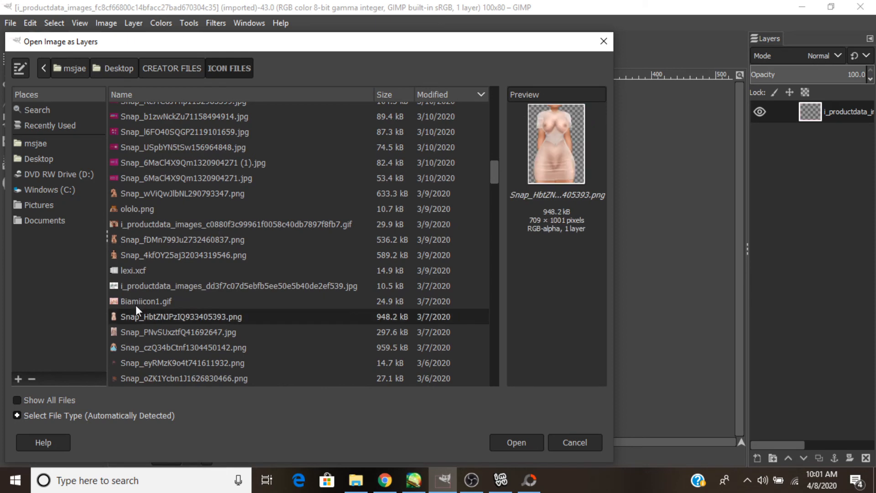
left_click(127, 299)
scroll(261, 234, "down", 3)
scroll(138, 265, "down", 2)
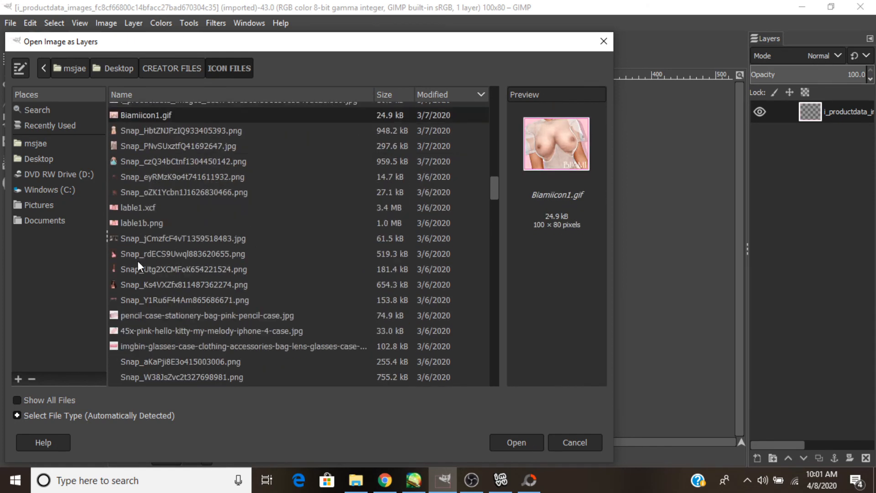
left_click(136, 169)
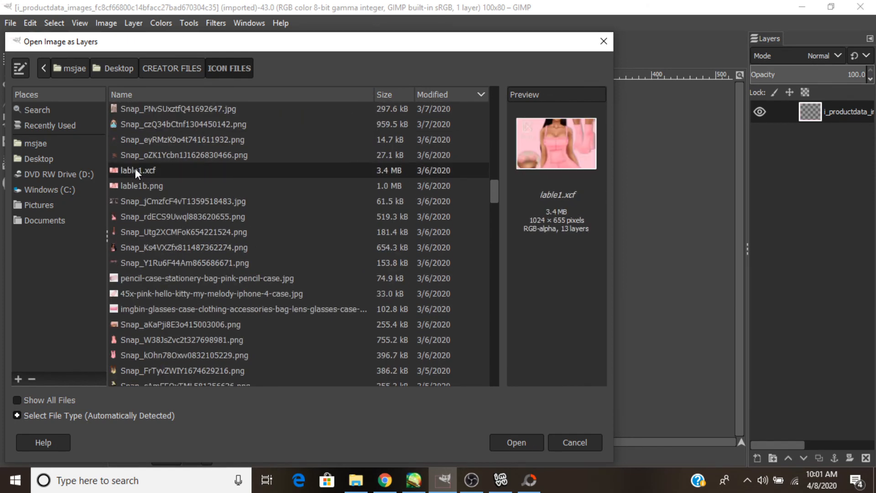
scroll(224, 202, "down", 3)
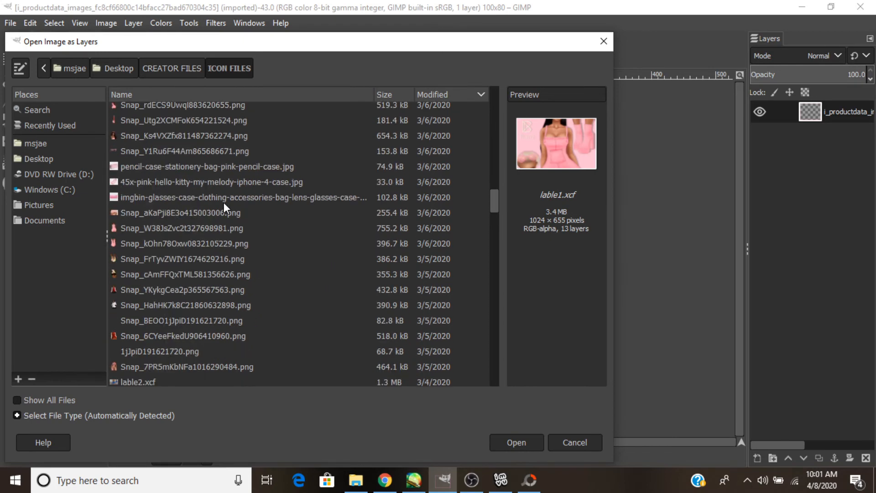
Add Biamiicon.png from the ICON FILES folder as a new layer above the transparent icon image.
scroll(183, 212, "down", 9)
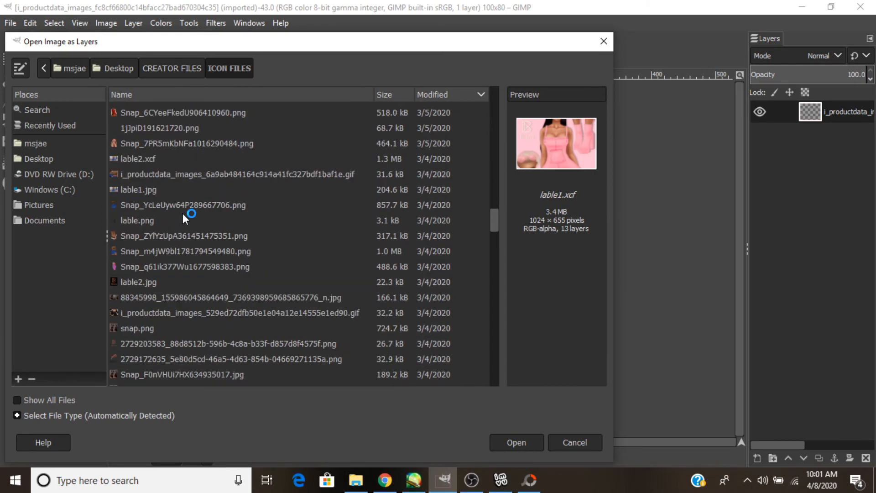
scroll(183, 213, "down", 10)
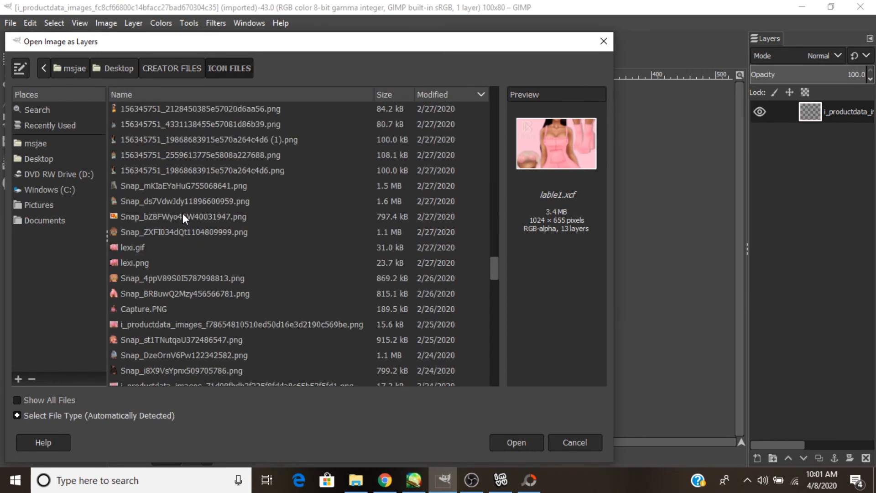
scroll(182, 213, "down", 5)
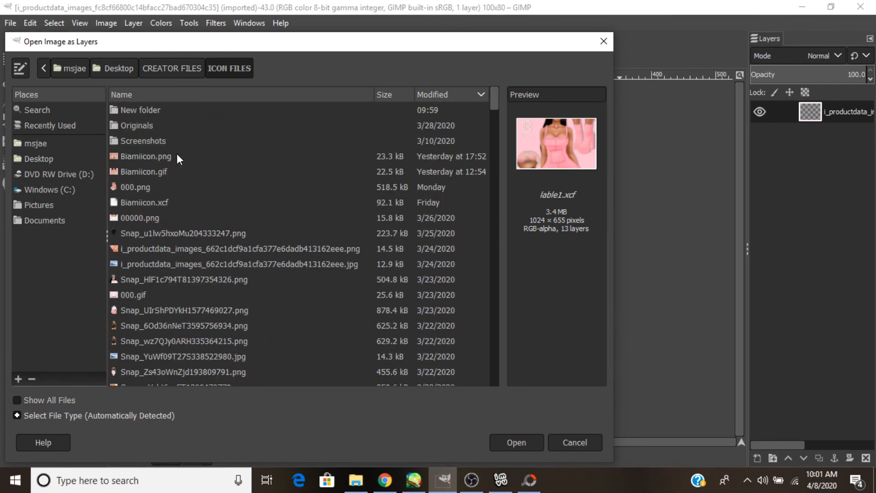
double_click(177, 158)
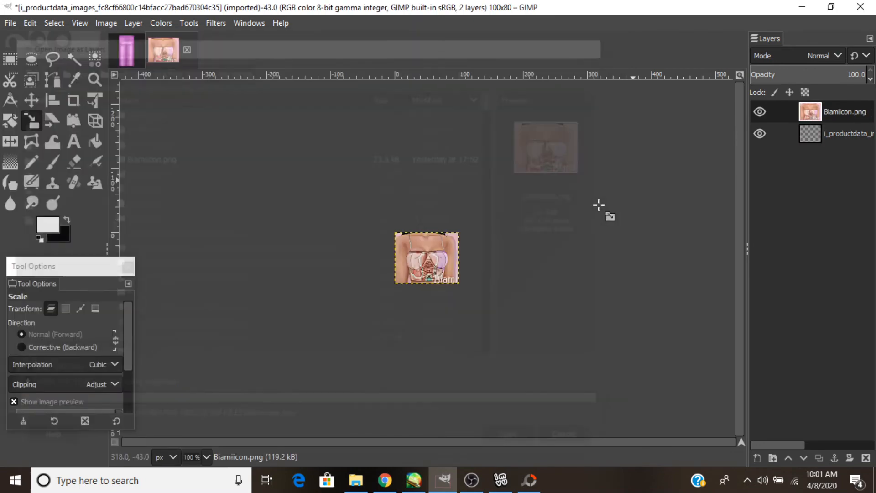
left_click(206, 456)
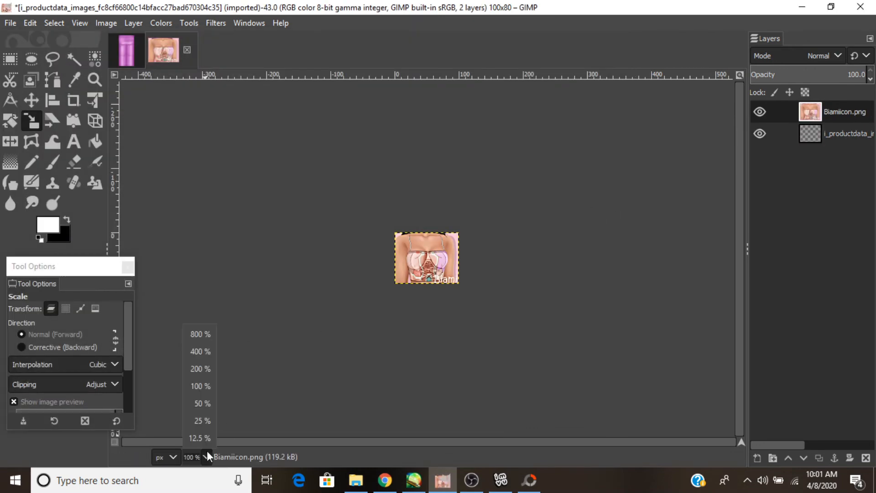
Add a new transparent layer above the Biamiicon.png layer.
left_click(201, 353)
left_click(93, 141)
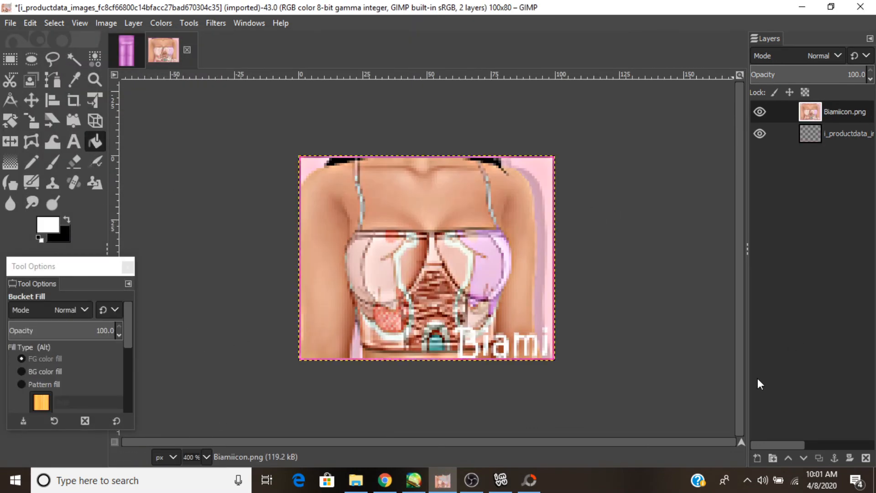
left_click(757, 458)
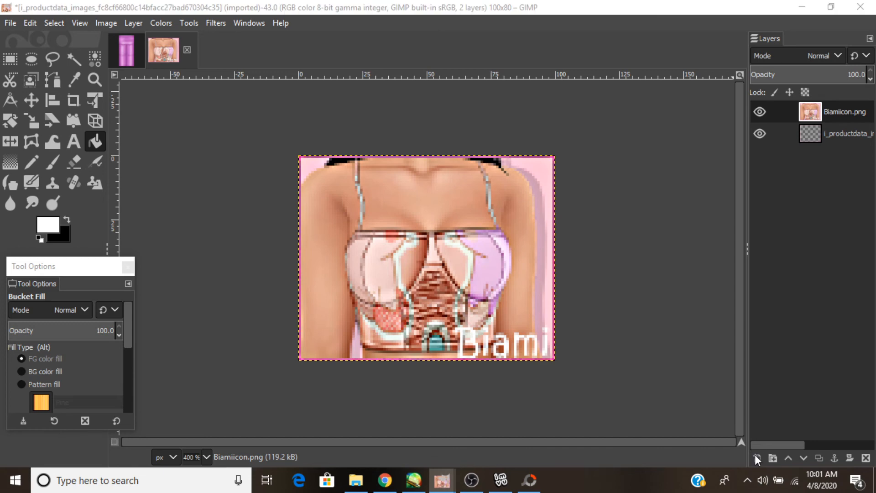
key("Return")
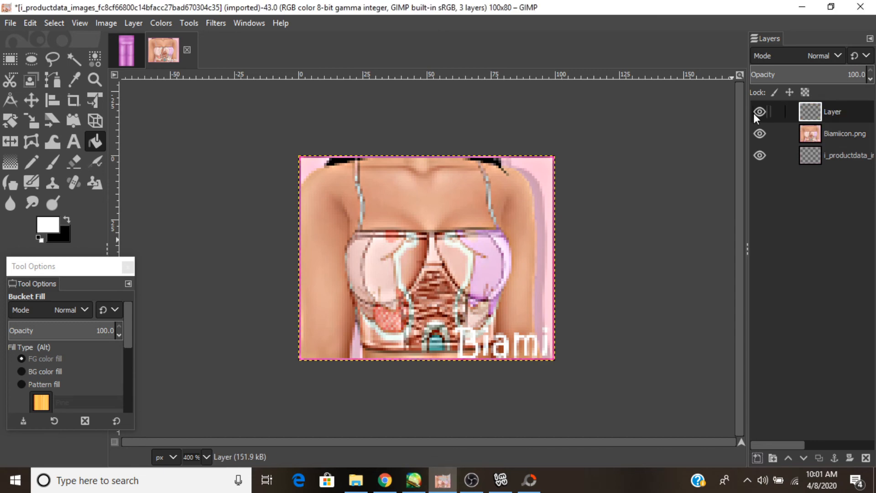
left_click(760, 136)
left_click(759, 137)
left_click(530, 171)
left_click(30, 23)
left_click(45, 30)
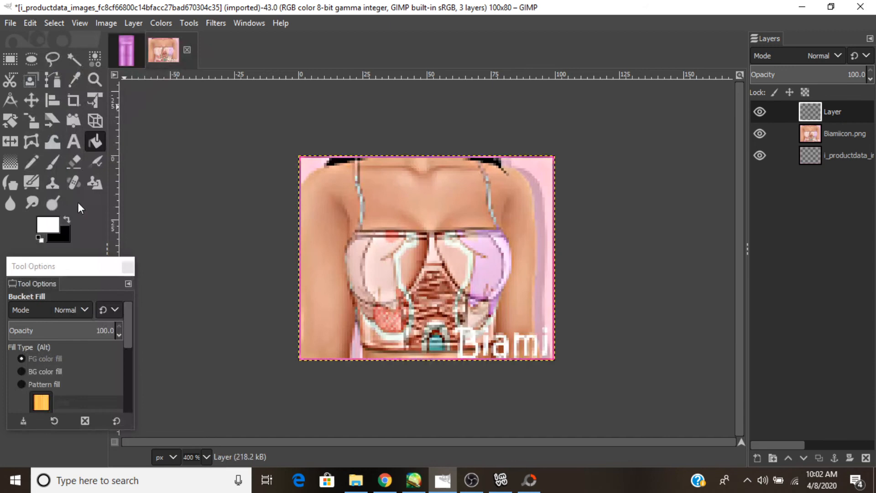
Fill the new layer with the pale pink sampled from the old icon's background.
left_click(54, 225)
left_click(246, 273)
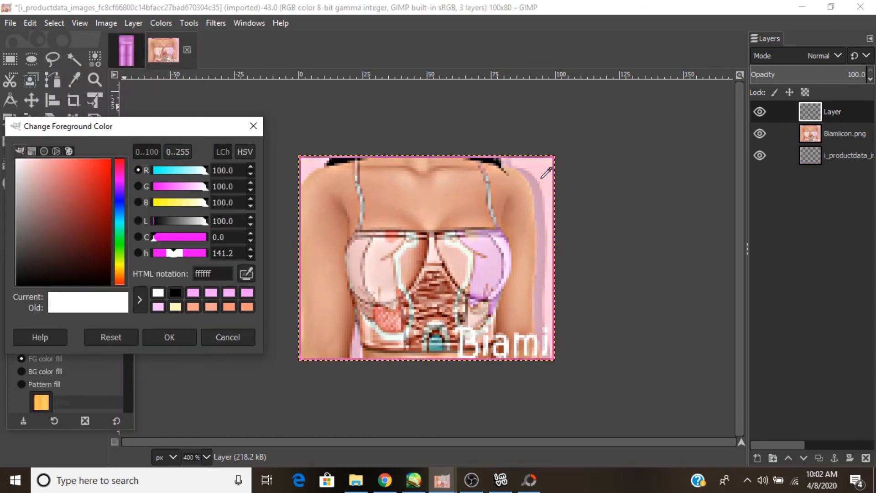
left_click(550, 167)
left_click(180, 334)
left_click(427, 252)
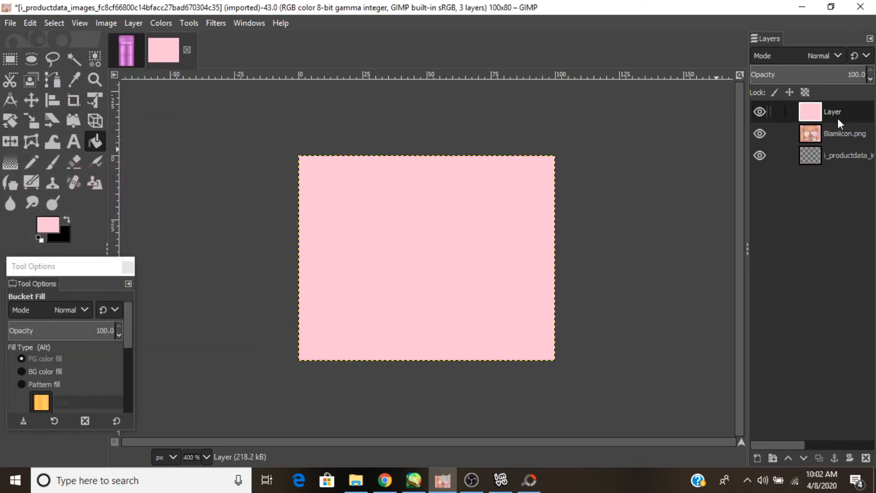
Place the pink layer at the bottom of the layer stack and hide the Biamiicon.png layer.
left_click_drag(814, 120, 809, 163)
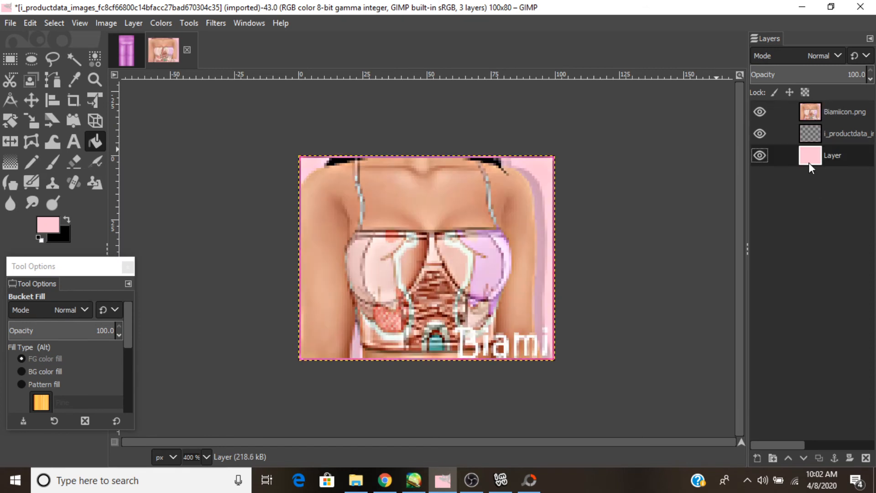
left_click(826, 115)
left_click(762, 112)
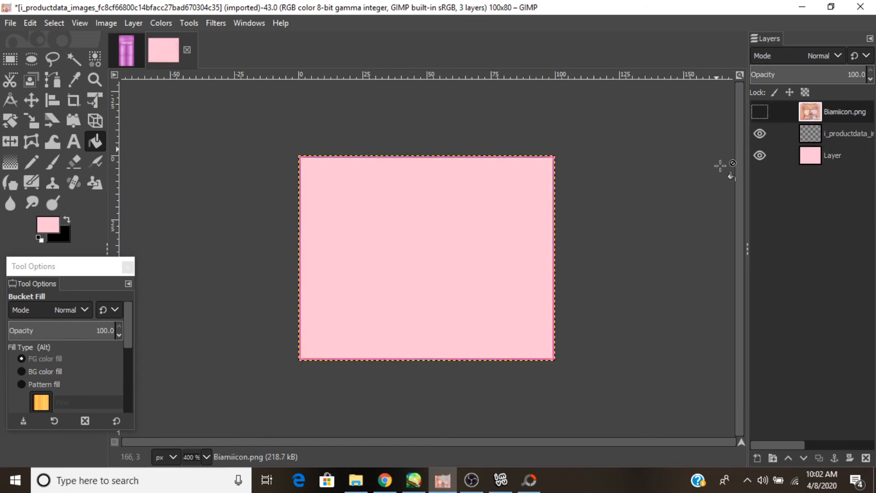
Add Snap_R7KN7l0Oj5517333855.png from the New folder inside ICON FILES as a new layer.
left_click(10, 23)
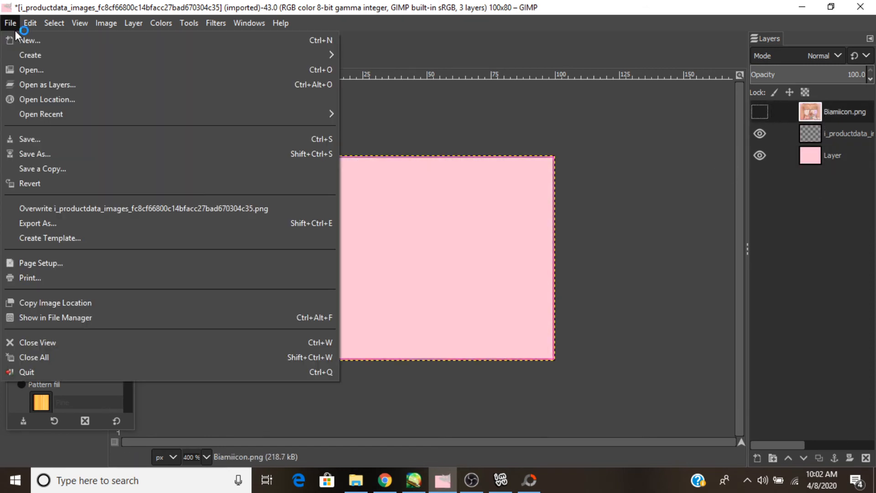
left_click(47, 85)
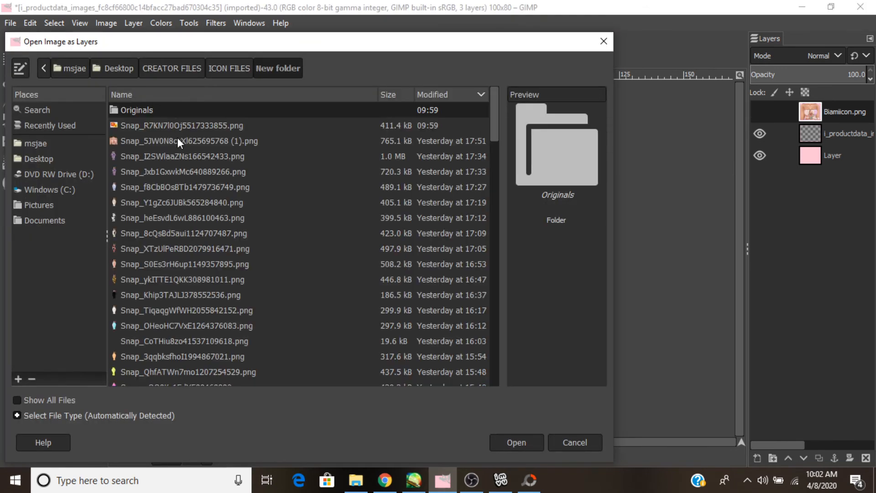
left_click(170, 122)
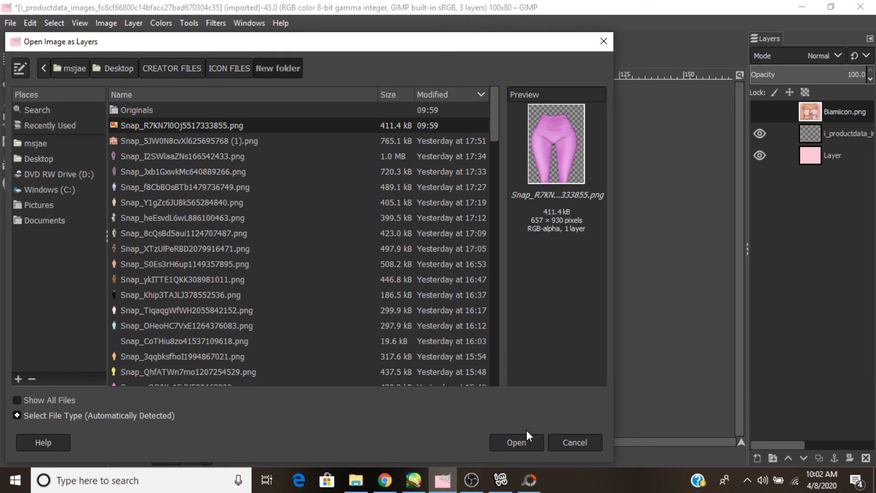
left_click(516, 441)
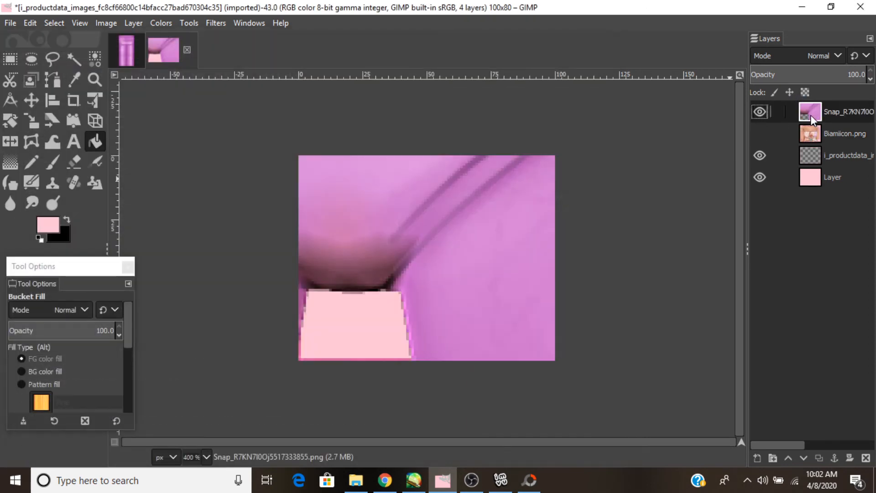
Place the leggings layer between the transparent frame layer and the pink layer, and delete the Biamiicon.png layer.
left_click_drag(810, 115, 811, 166)
left_click(814, 112)
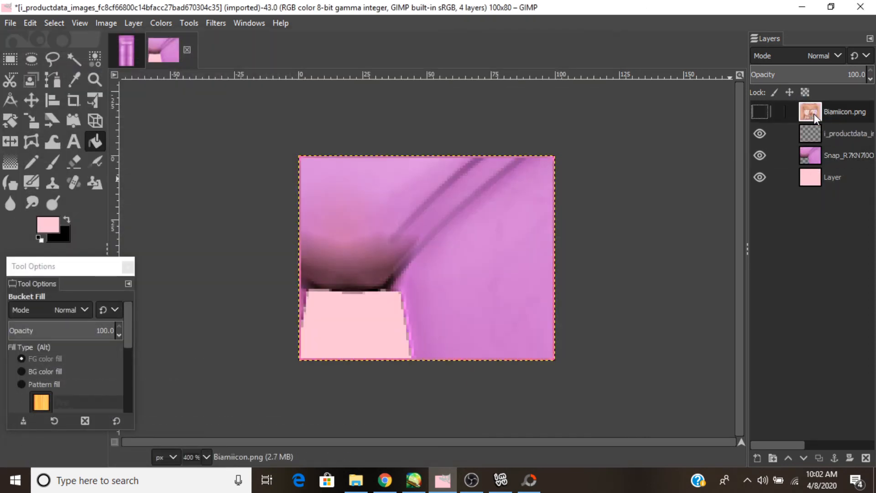
left_click(866, 458)
Scale the leggings layer down to about 113 x 160 px and centre its hip area inside the icon frame.
key("shift+s")
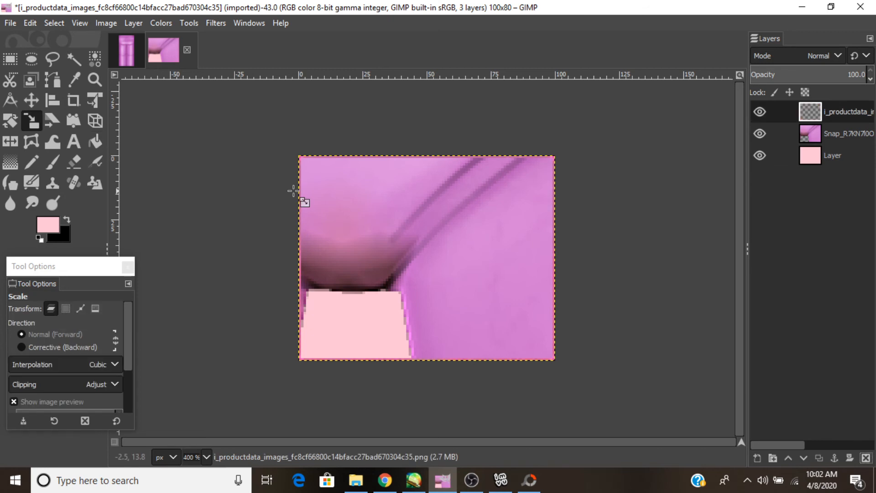
left_click(824, 126)
left_click(590, 167)
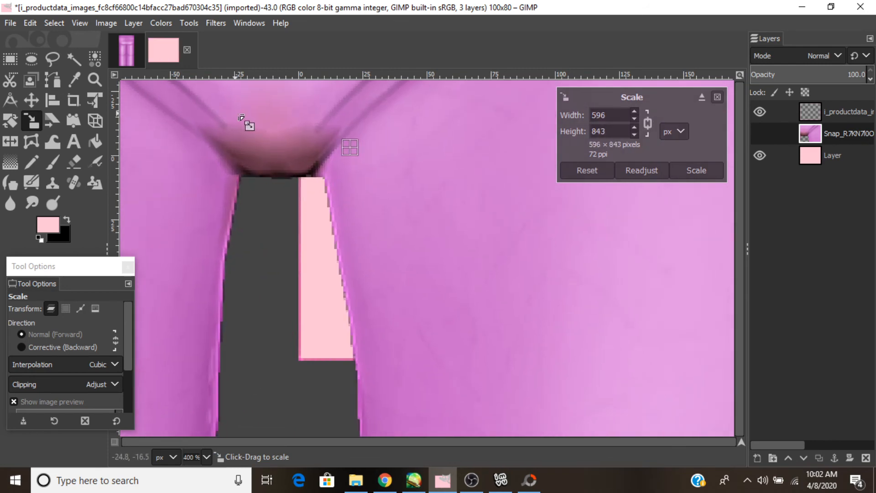
left_click_drag(241, 118, 278, 187)
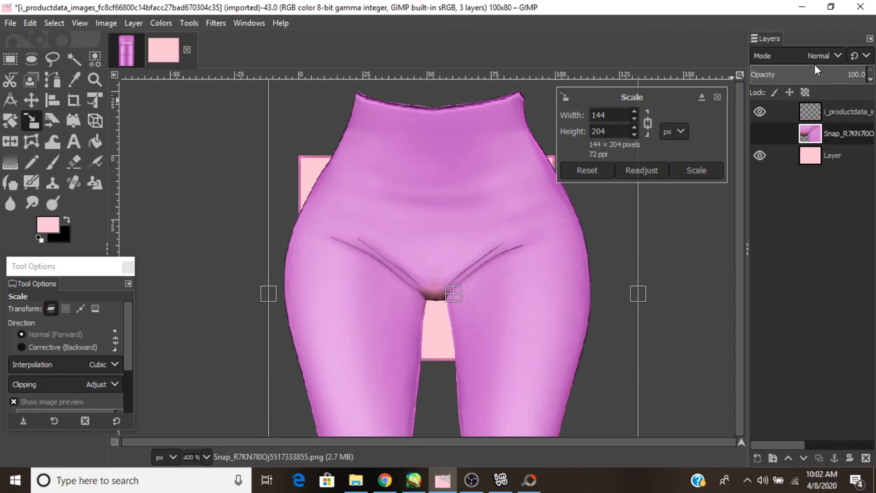
left_click(813, 72)
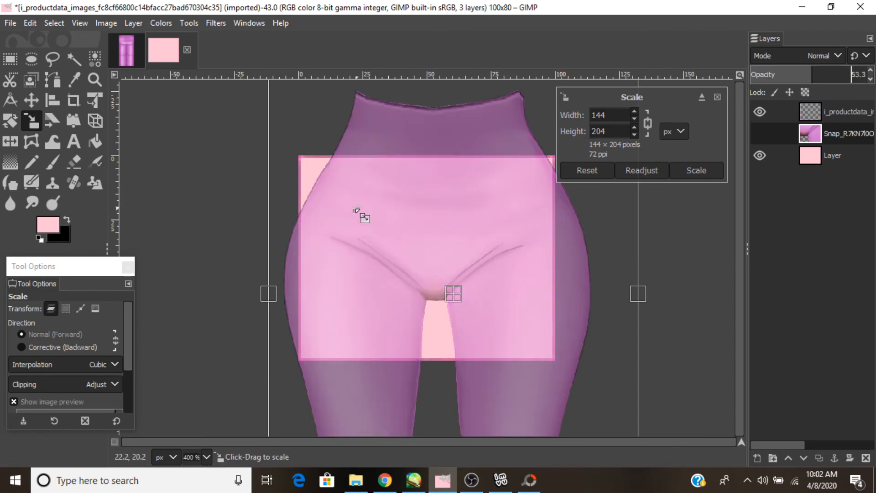
left_click_drag(357, 210, 429, 322)
left_click_drag(470, 359, 429, 336)
left_click_drag(426, 294, 432, 305)
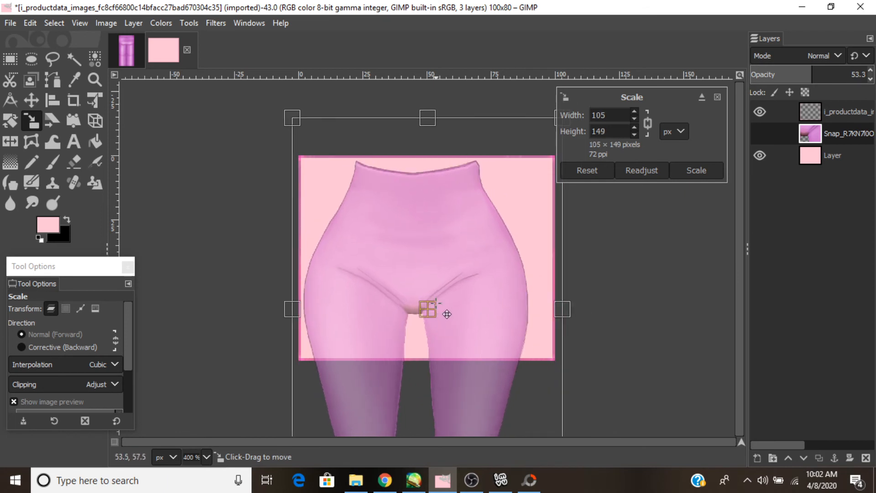
left_click_drag(466, 348, 446, 321)
left_click_drag(494, 368, 490, 363)
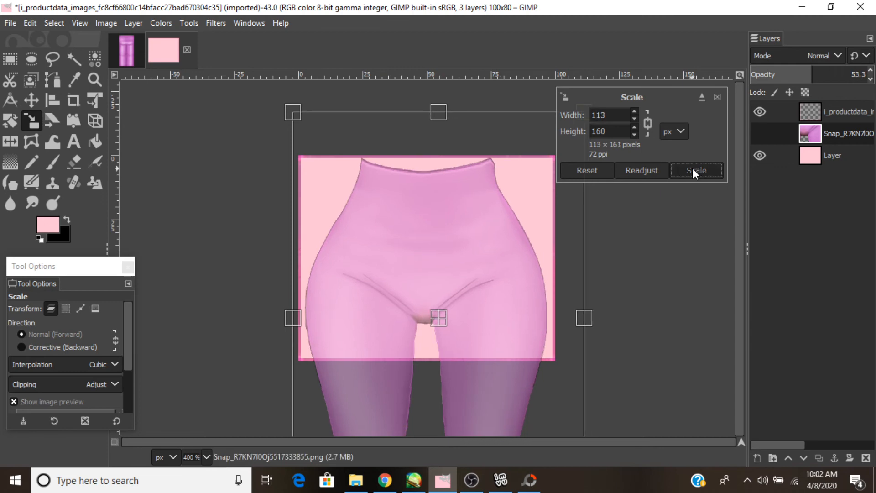
left_click(693, 169)
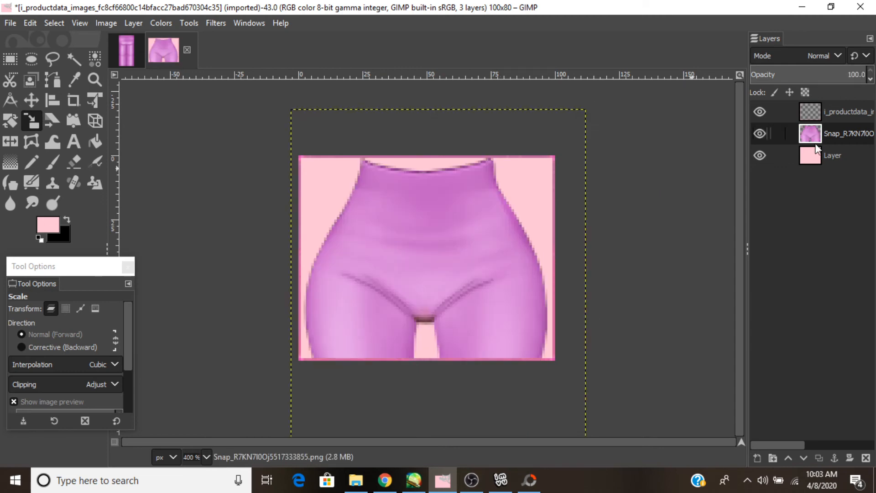
Make a black copy of the leggings layer using Hue-Chroma with lightness -100, and place it beneath the original.
key("shift+ctrl+d")
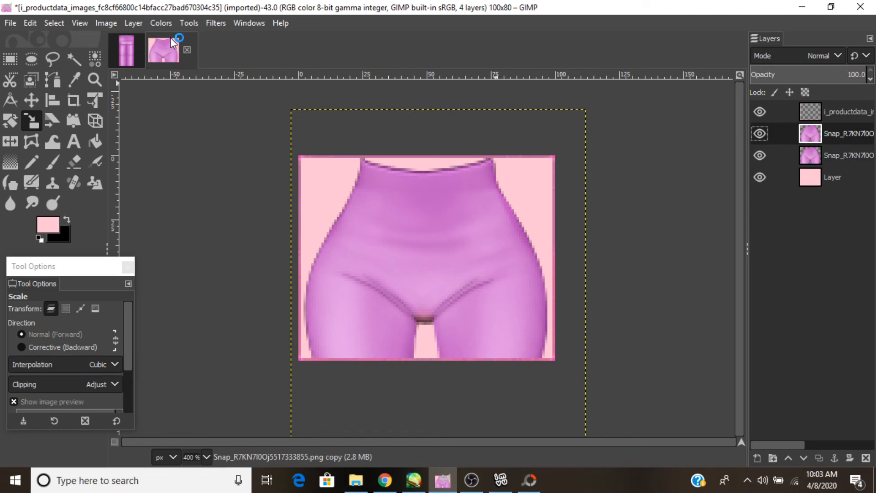
left_click_drag(136, 196, 70, 196)
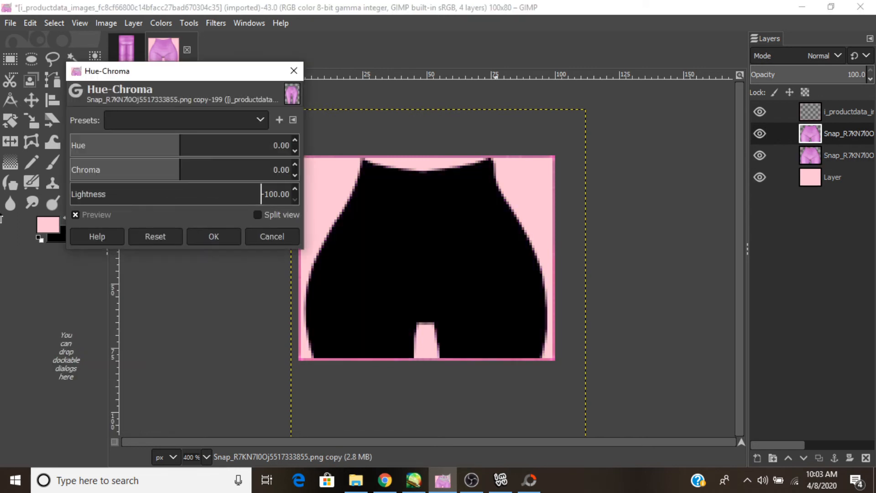
left_click(210, 241)
left_click_drag(813, 144, 812, 165)
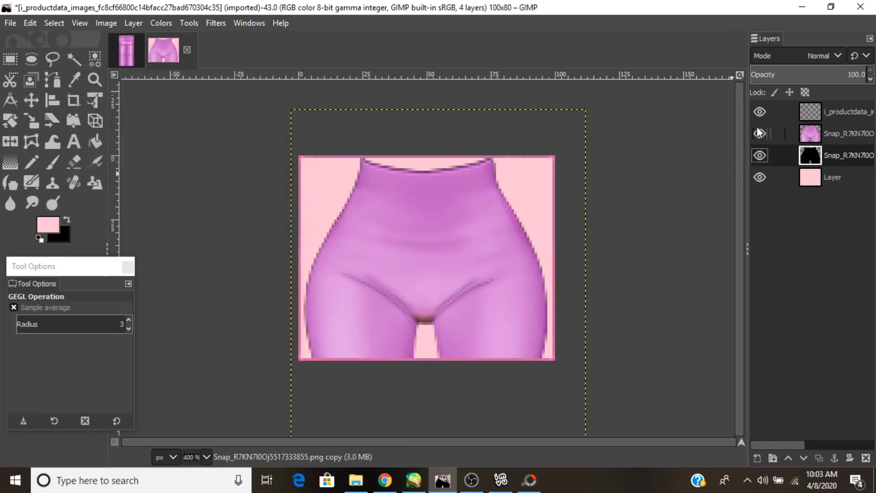
Set the black silhouette layer's opacity to 31.9 and offset it about 5 px to the right as a shadow.
left_click(760, 133)
left_click(31, 100)
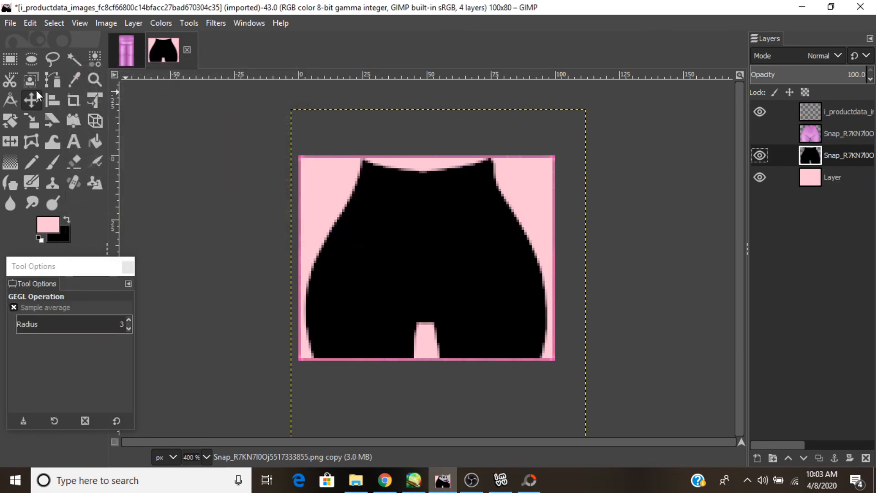
left_click(789, 77)
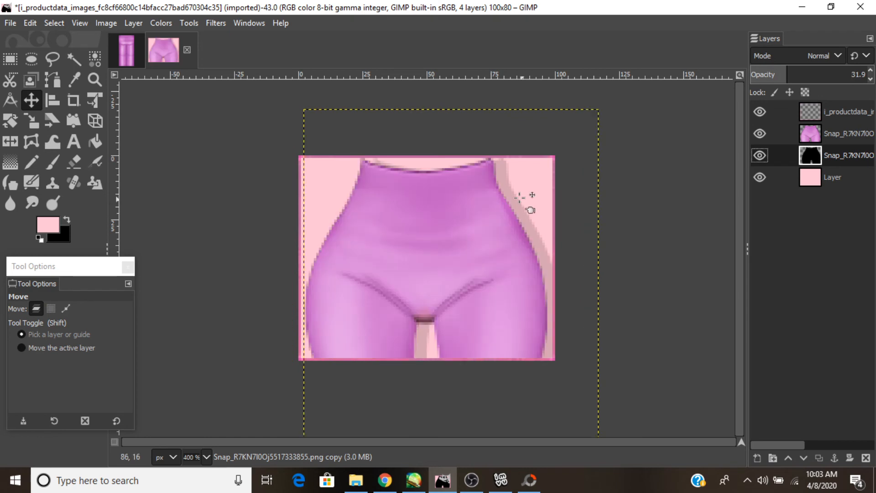
left_click_drag(519, 197, 520, 195)
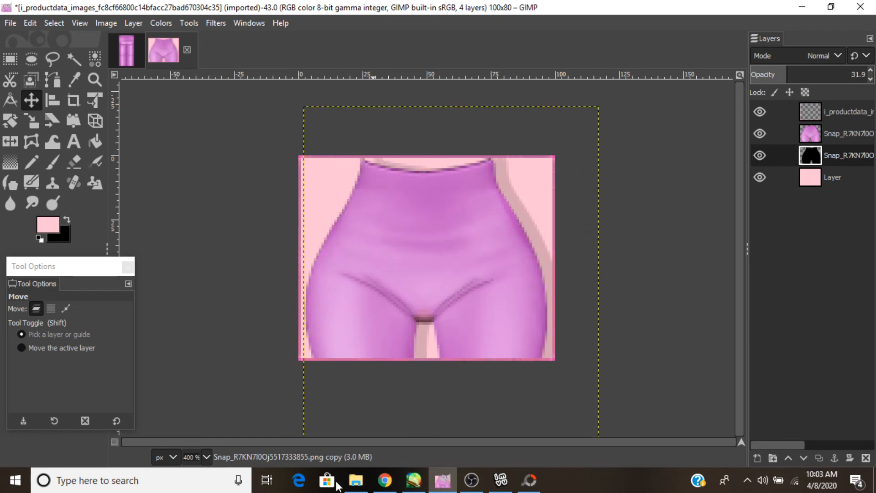
Check the icon at 100 % zoom, and merge the leggings layer down onto its shadow layer.
key("1")
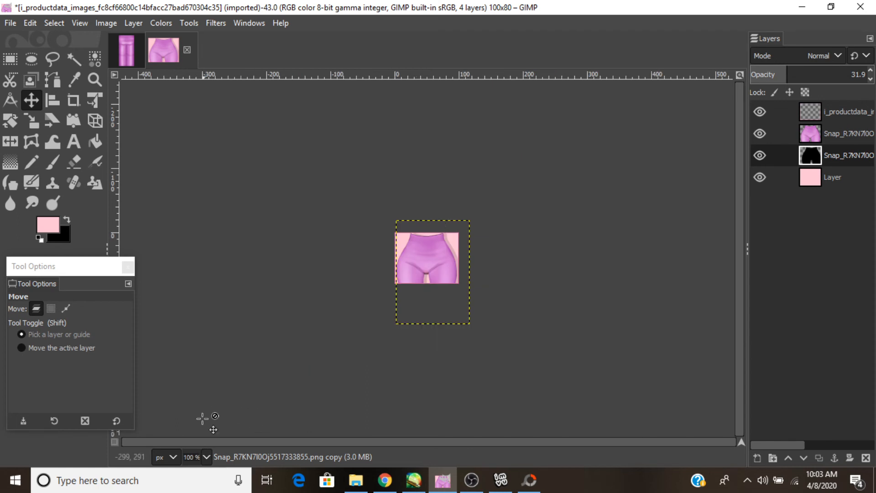
left_click(206, 457)
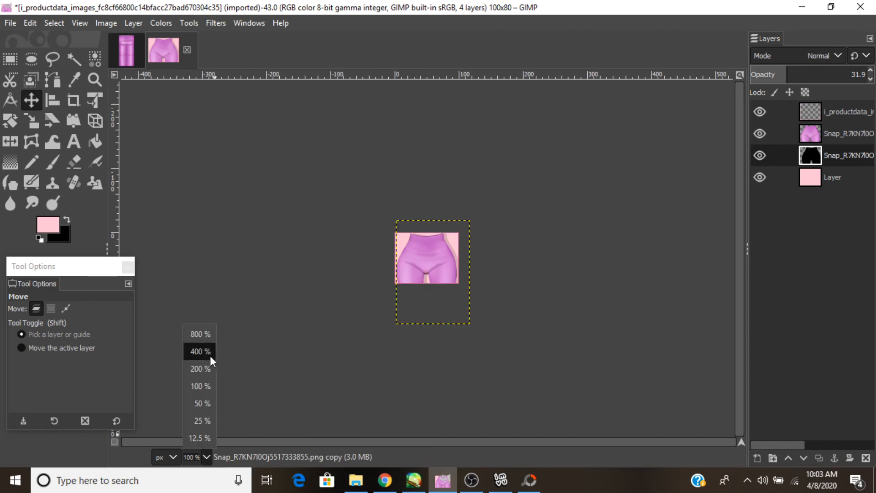
left_click(210, 355)
left_click(817, 137)
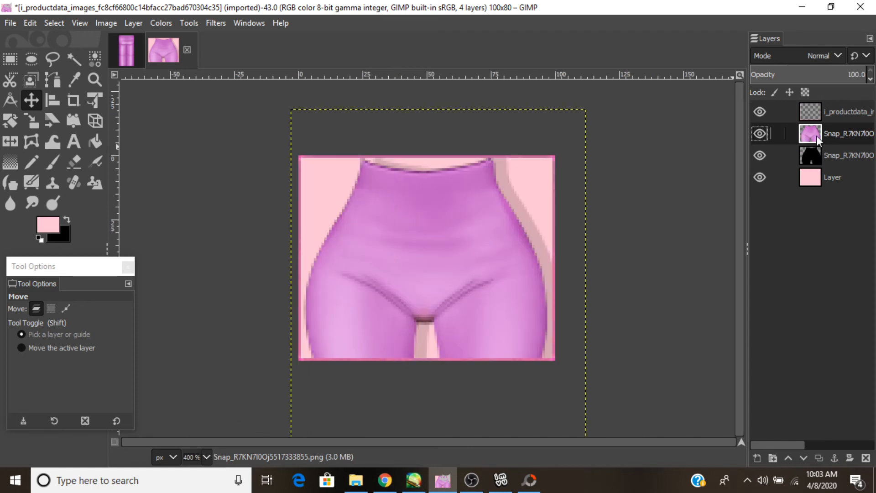
Export the icon as a PNG over the existing Biamiicon.png in ICON FILES, keeping the offered export options.
left_click(10, 23)
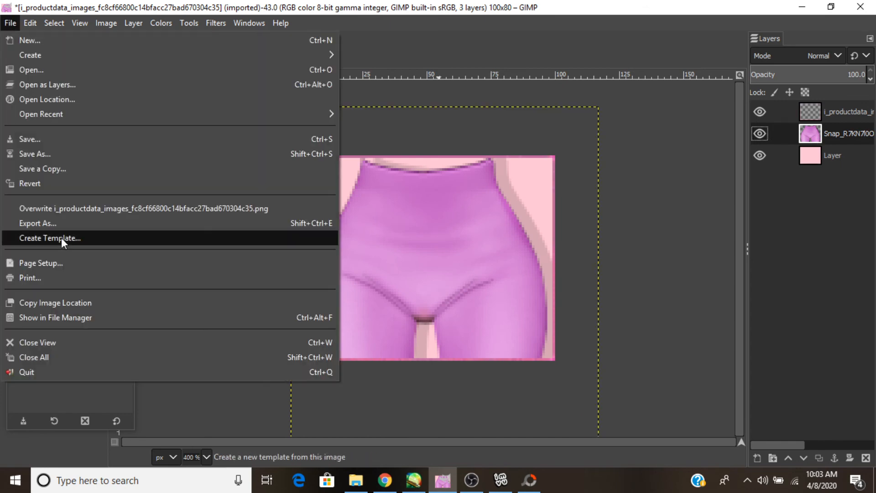
left_click(54, 228)
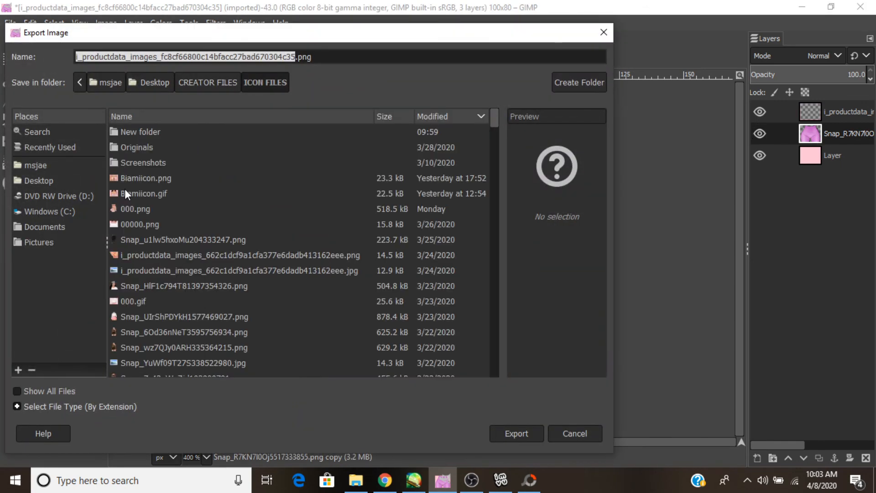
double_click(135, 179)
left_click(332, 303)
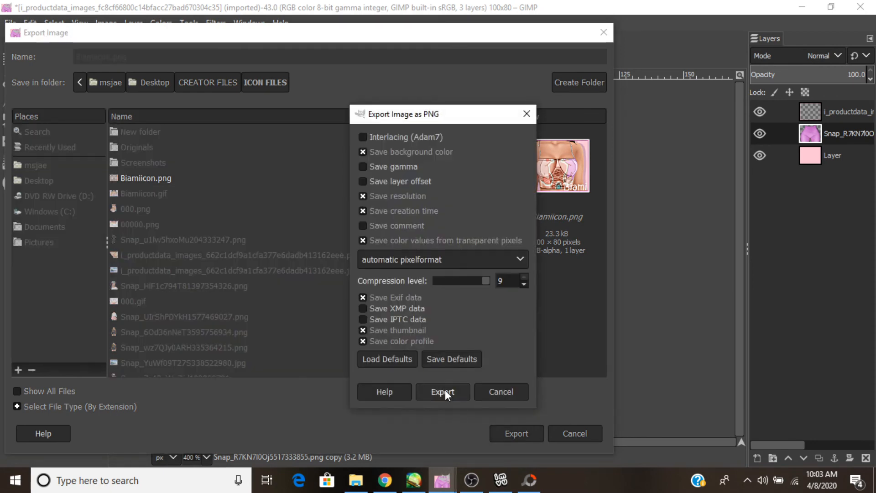
left_click(445, 389)
Switch to PhotoScape and open the newly exported pink leggings icon from the ICON FILES folder.
left_click(529, 479)
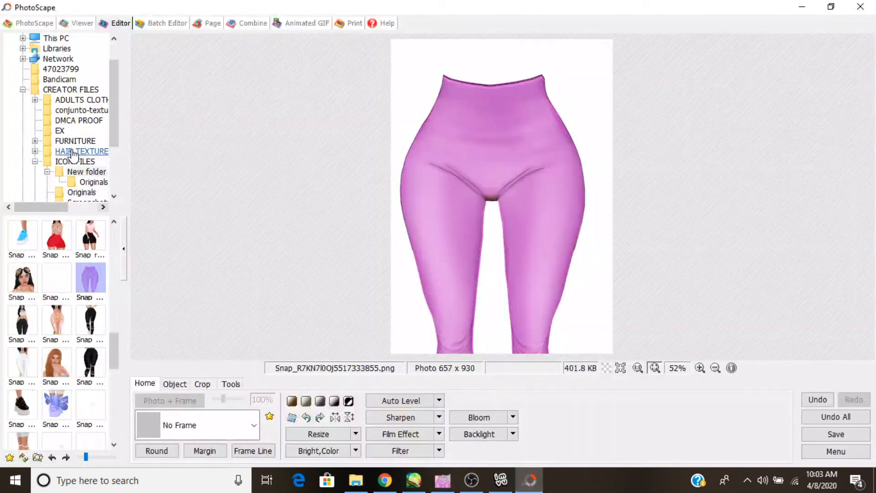
left_click(72, 163)
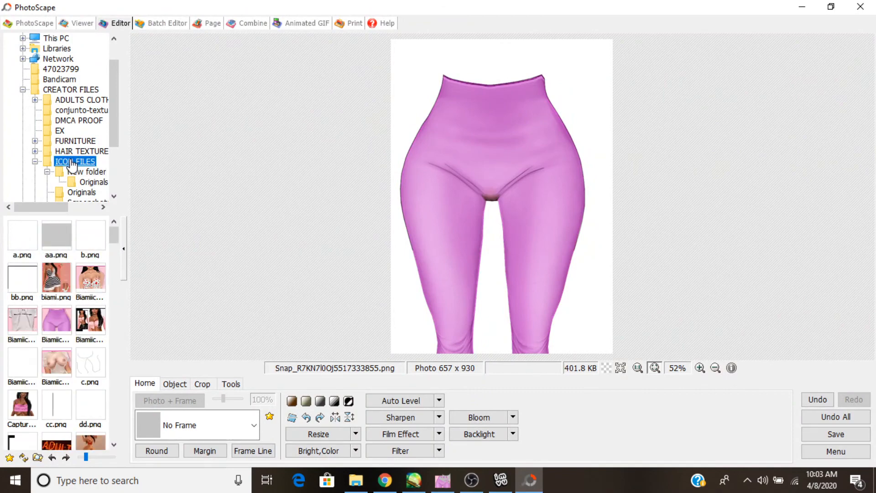
left_click(55, 332)
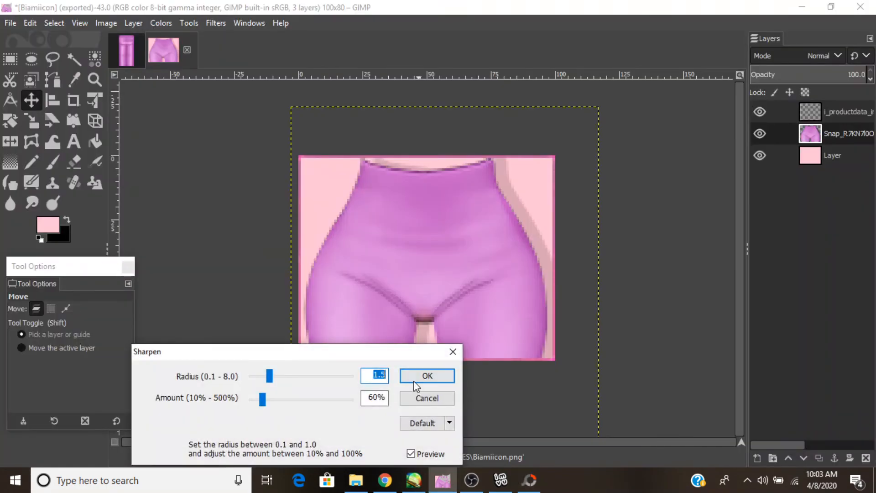
Sharpen the icon with radius 1.5 and amount 60%, and save it over Biamiicon.png.
left_click(416, 382)
left_click(828, 434)
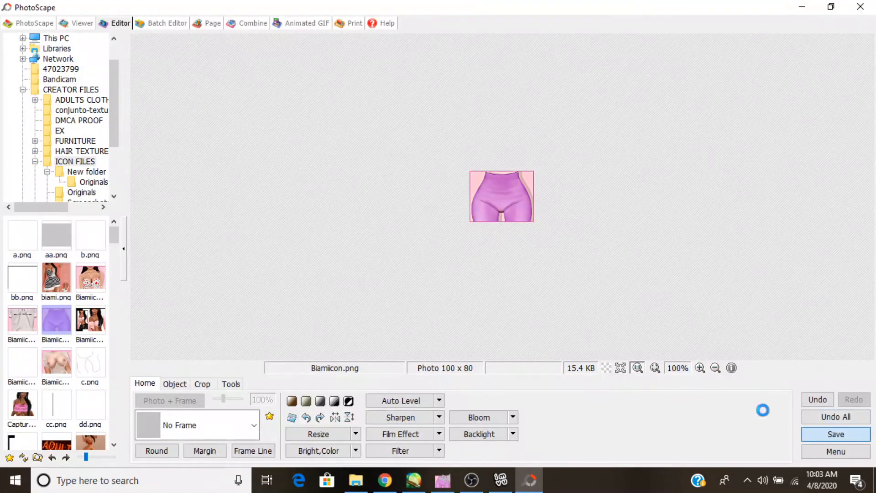
left_click(263, 113)
Switch to GIMP and open the sharpened Biamiicon.png from the ICON FILES folder as a separate image.
left_click(442, 480)
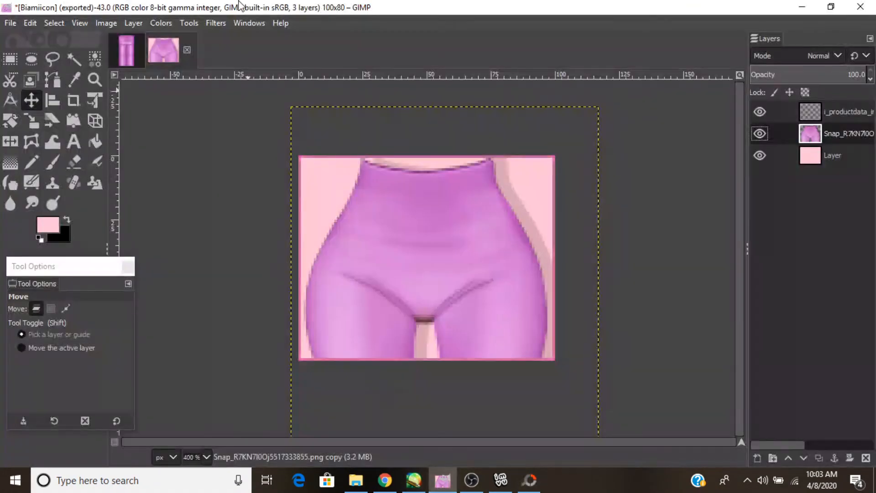
left_click(10, 23)
left_click(25, 67)
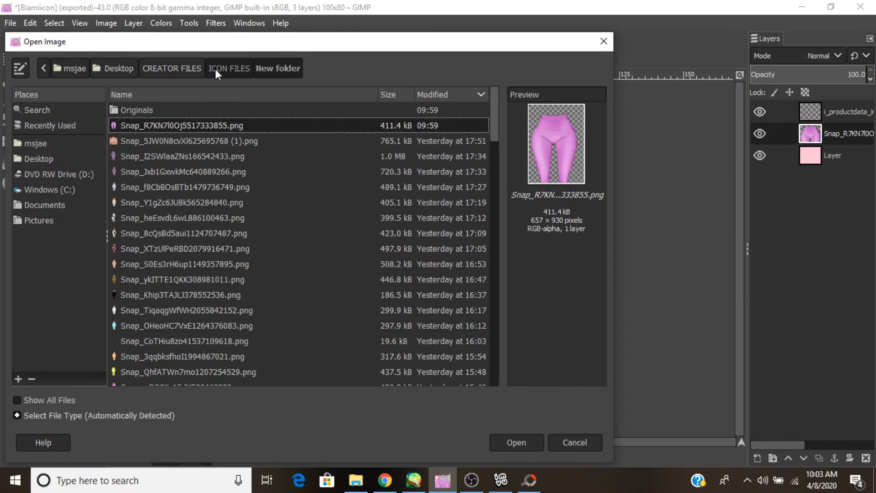
left_click(224, 69)
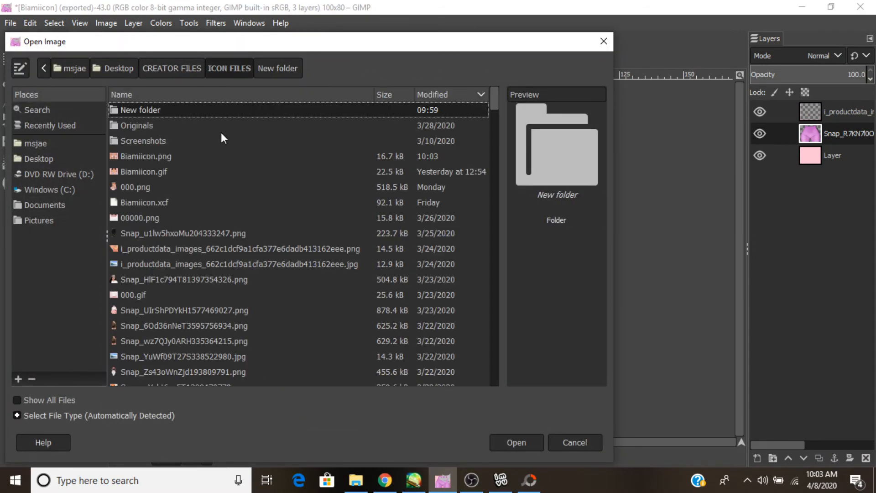
left_click(144, 141)
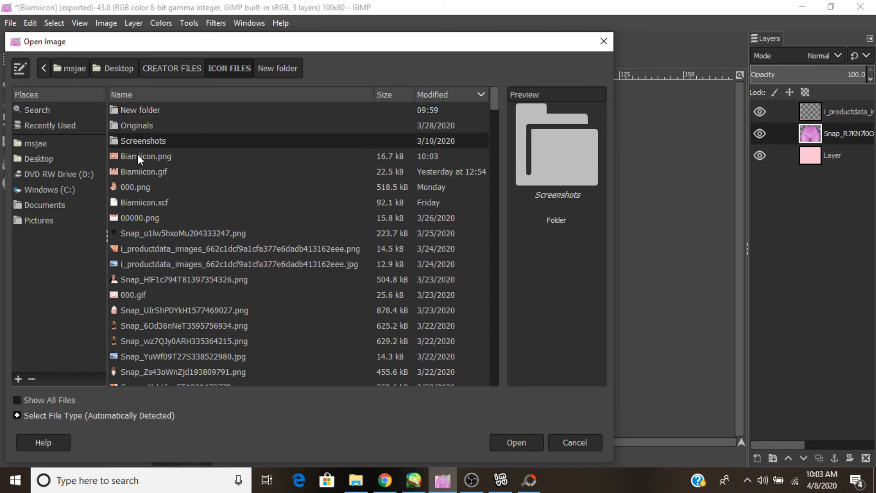
double_click(138, 156)
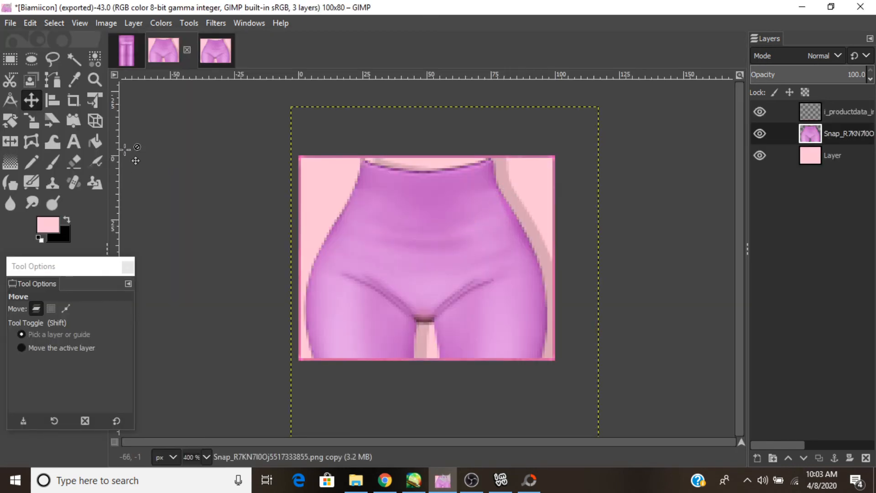
Place a vertical guide at about 49 px in the layered icon and move the leggings layer up about 25 px.
left_click_drag(118, 142, 424, 171)
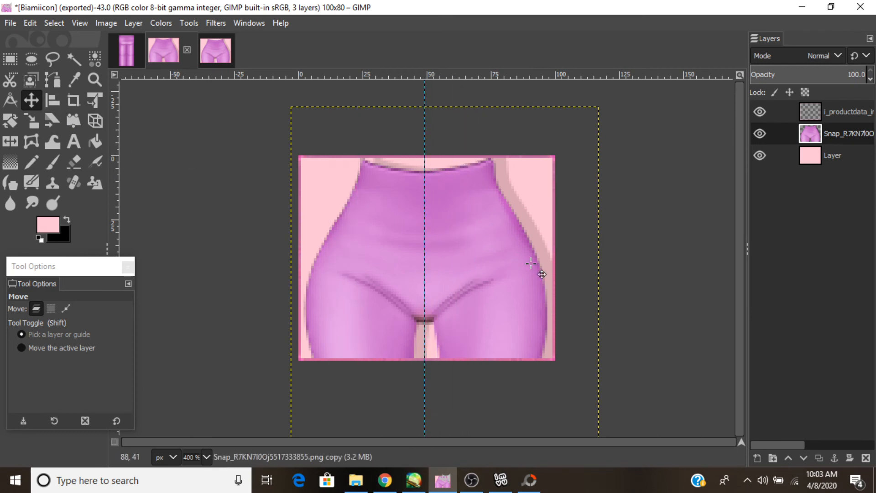
left_click_drag(532, 260, 529, 192)
Export the shifted icon over Biamiicon.png and reload that file in PhotoScape.
left_click(10, 23)
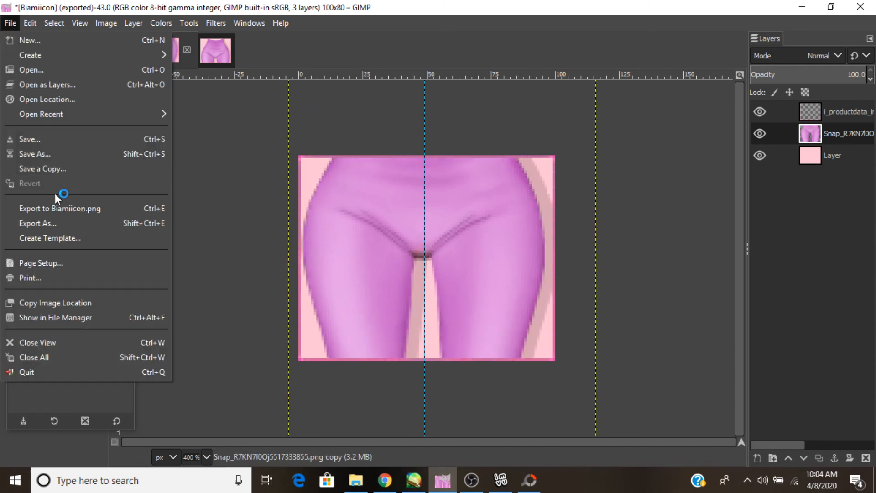
left_click(58, 206)
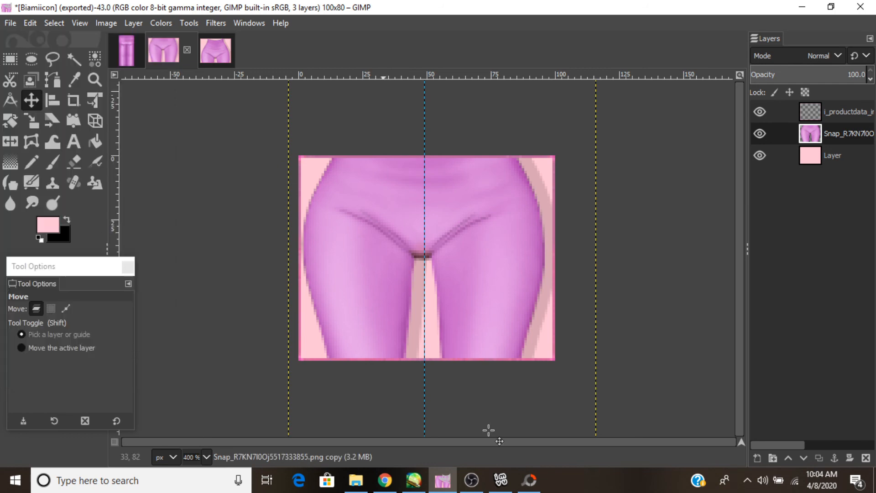
left_click(529, 480)
left_click(86, 322)
left_click(60, 330)
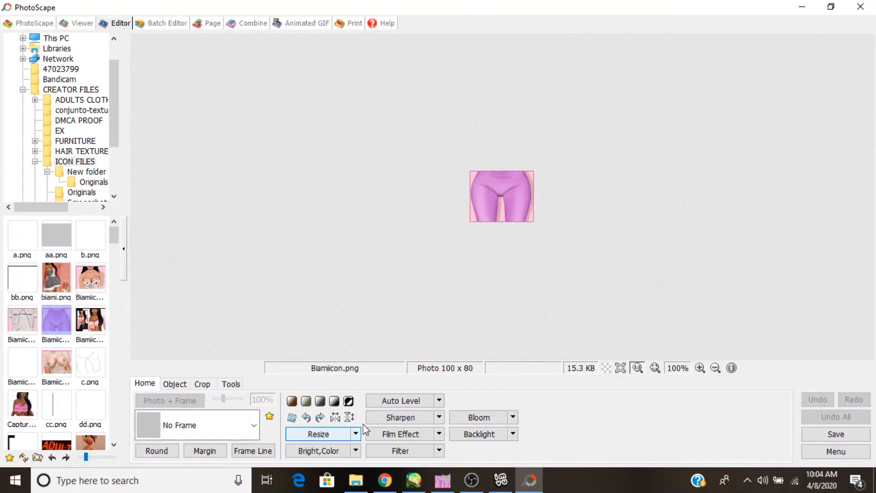
Sharpen the reloaded leggings icon and save it over the original file in ICON FILES.
left_click(386, 418)
left_click(413, 376)
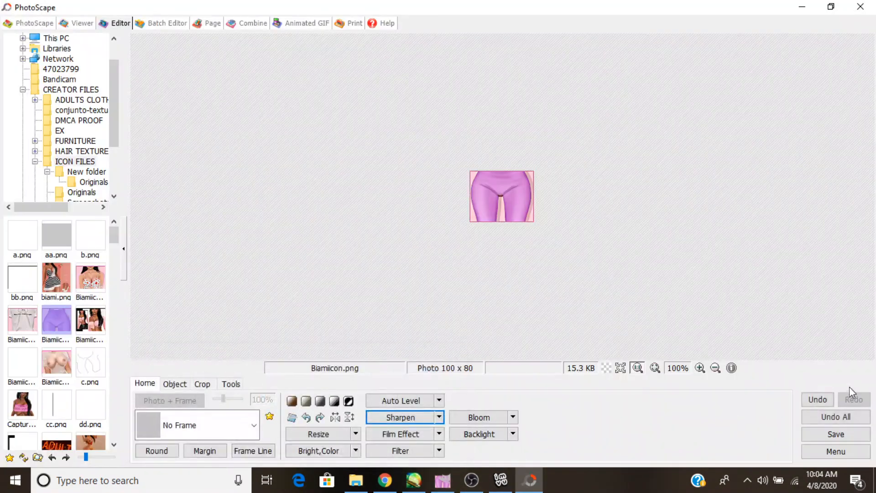
left_click(836, 435)
left_click(279, 111)
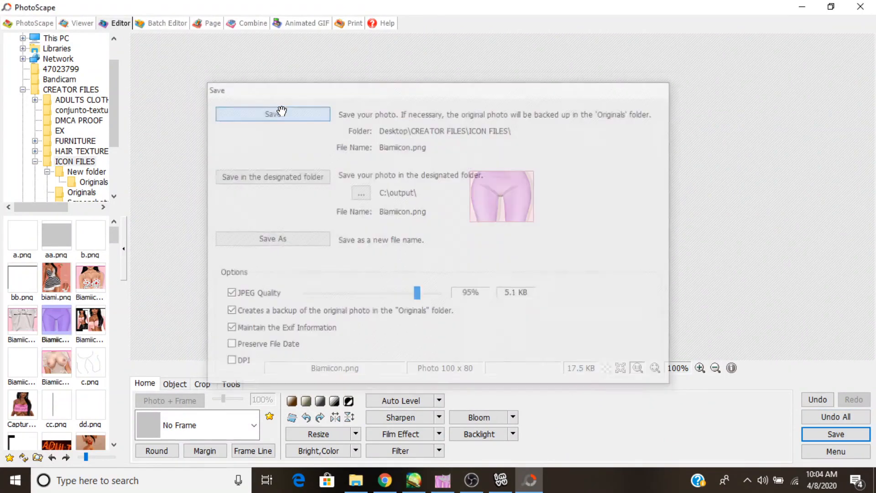
Switch to Chrome, close its downloads bar, and view the leggings in the IMVU editor.
left_click(385, 480)
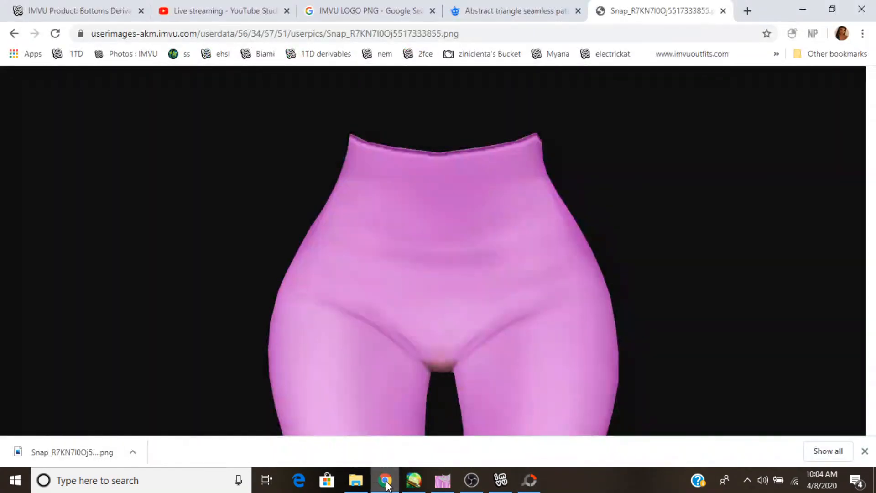
left_click(865, 450)
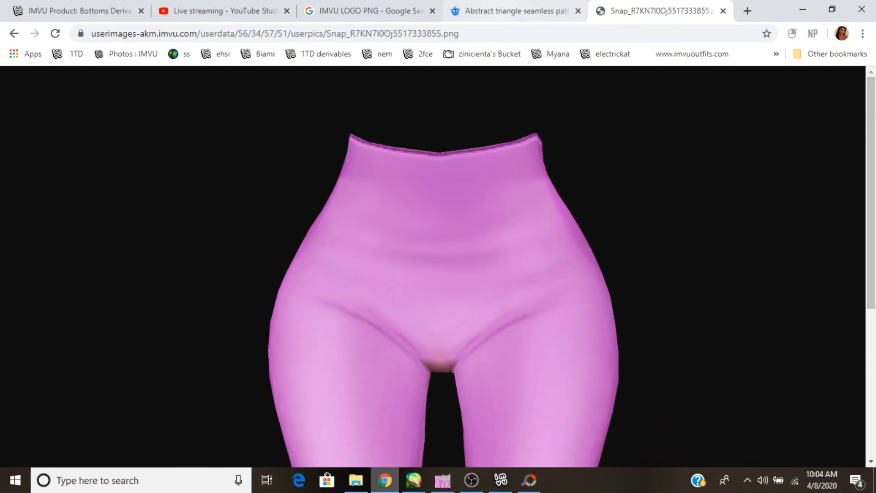
left_click(502, 484)
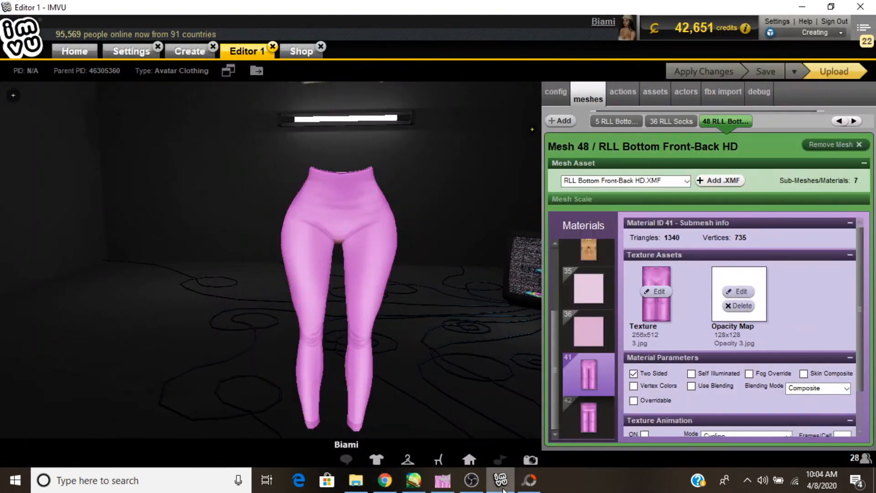
left_click(502, 485)
mouse_move(471, 480)
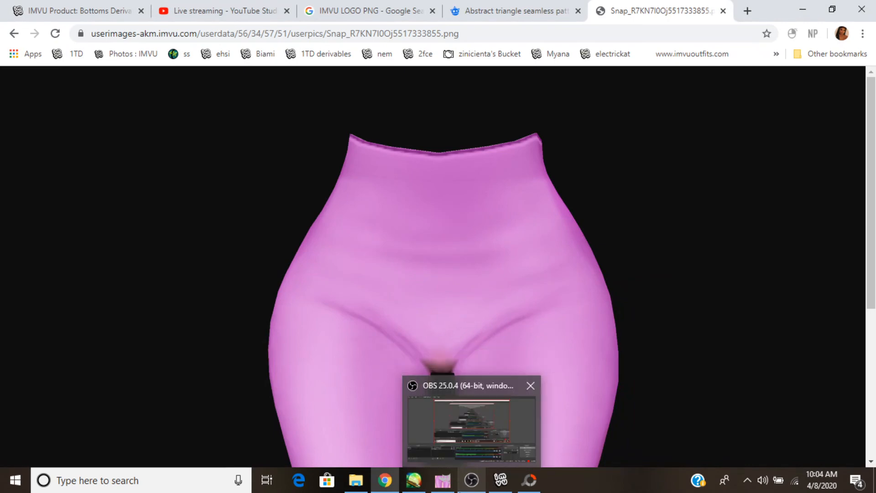
Switch to GIMP, add the re-saved Biamiicon.png as a layer in the imported icon image, and toggle its visibility to compare the frames.
left_click(442, 480)
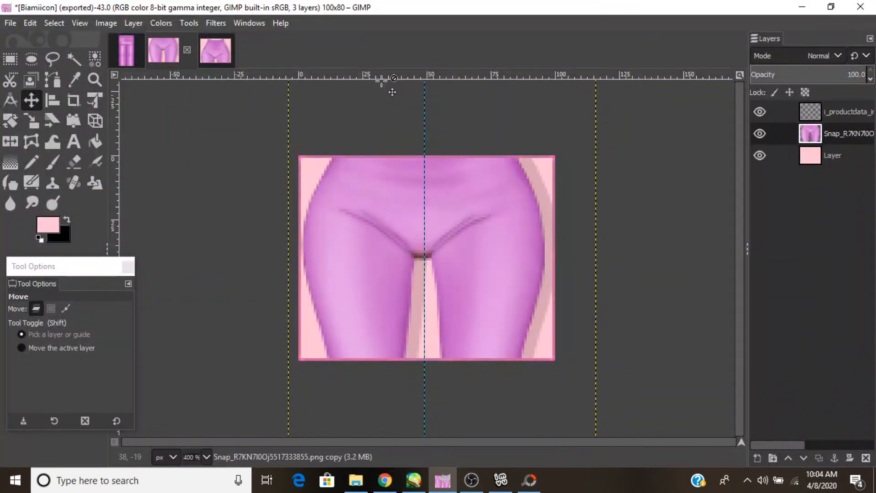
left_click(215, 50)
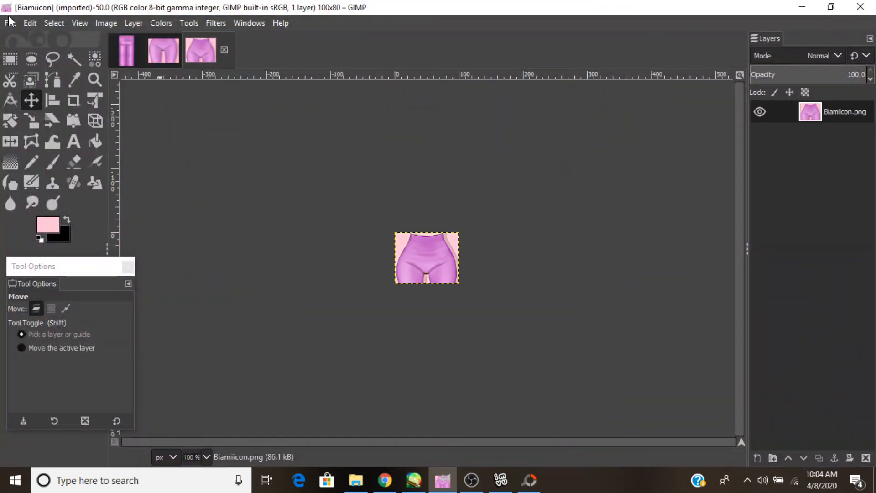
key("ctrl+alt+o")
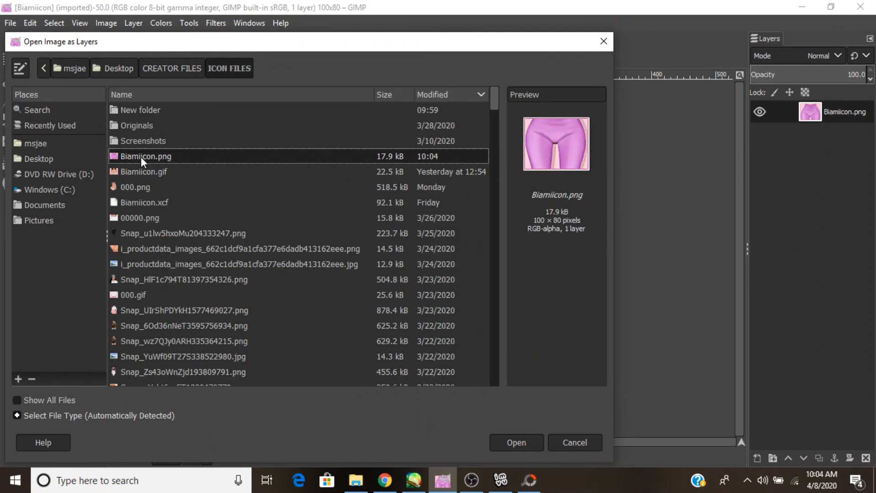
double_click(140, 155)
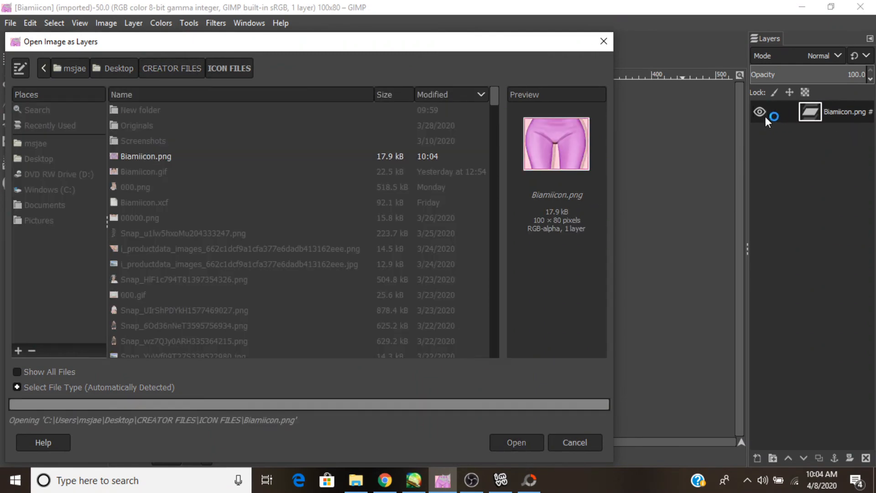
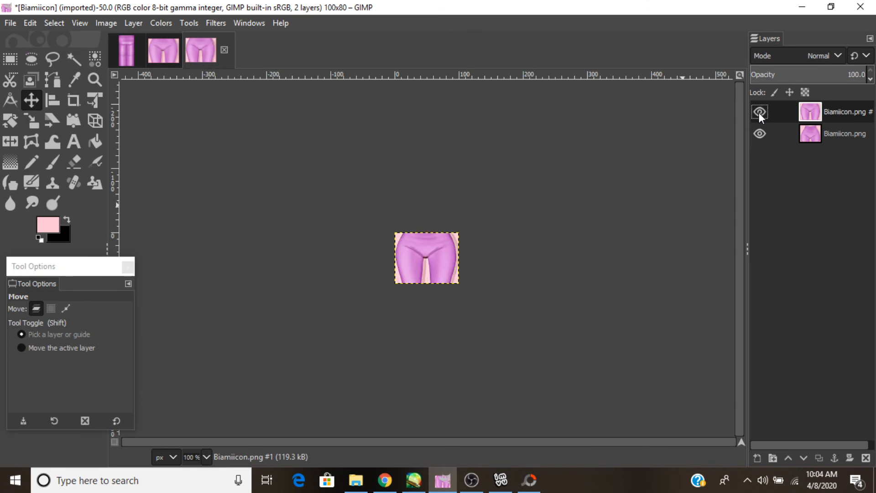
left_click(759, 112)
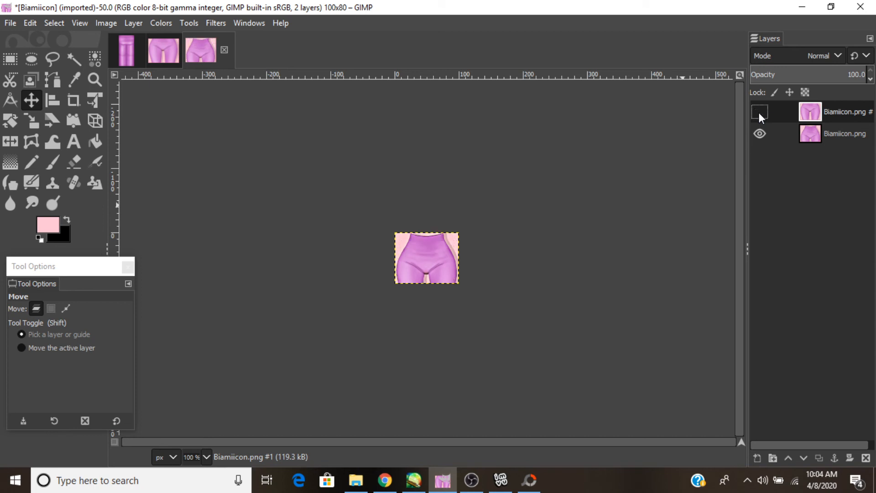
Move the leggings layer in the working icon up about 20 px and export the icon over Biamiicon.png.
left_click(150, 43)
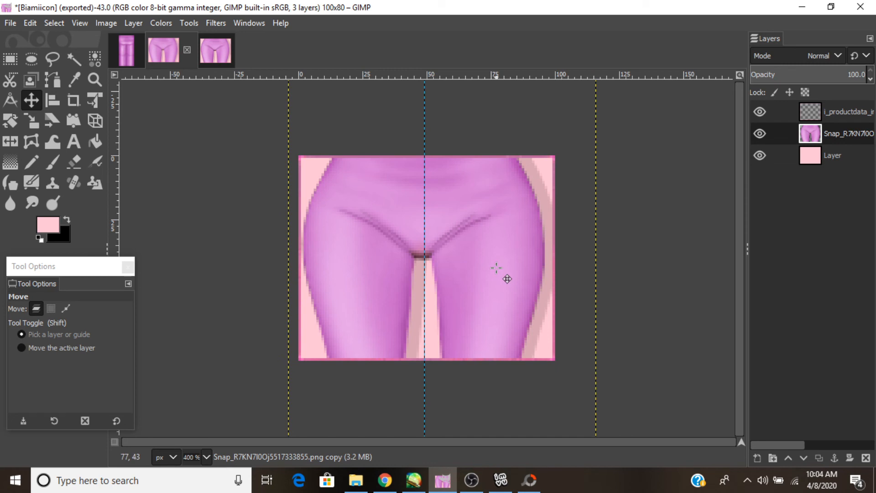
left_click_drag(497, 268, 501, 220)
key("ctrl+e")
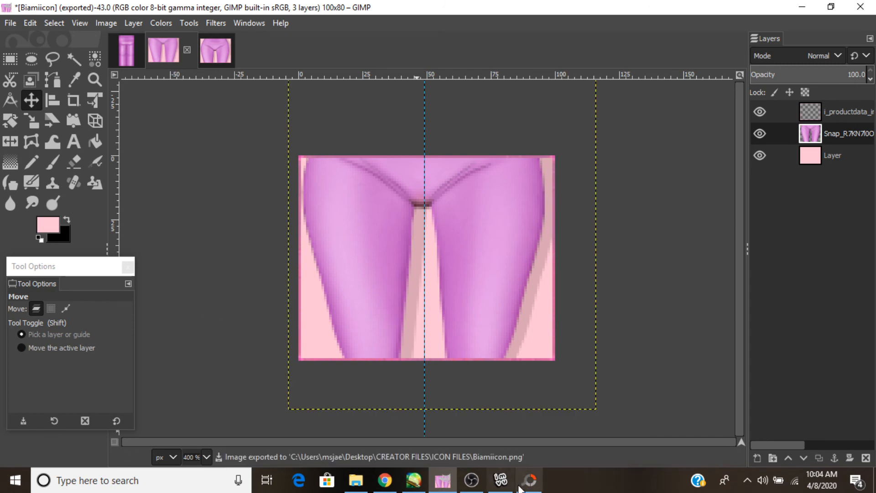
Sharpen the updated icon in PhotoScape with radius 1.5 and amount 60%, and save it over Biamiicon.png.
left_click(530, 480)
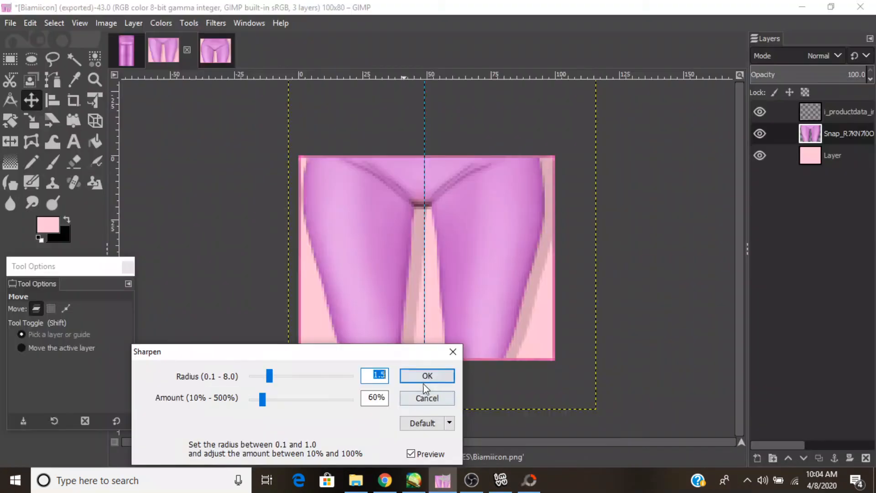
type("1.5")
left_click(434, 374)
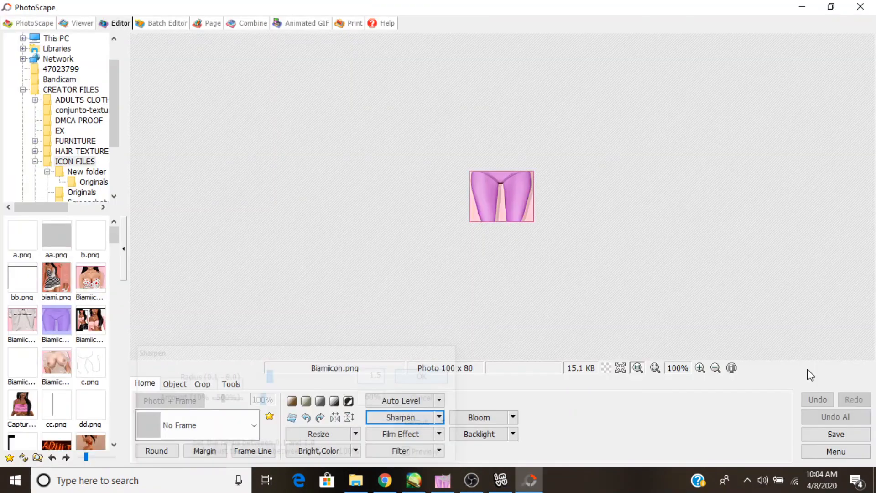
left_click(836, 435)
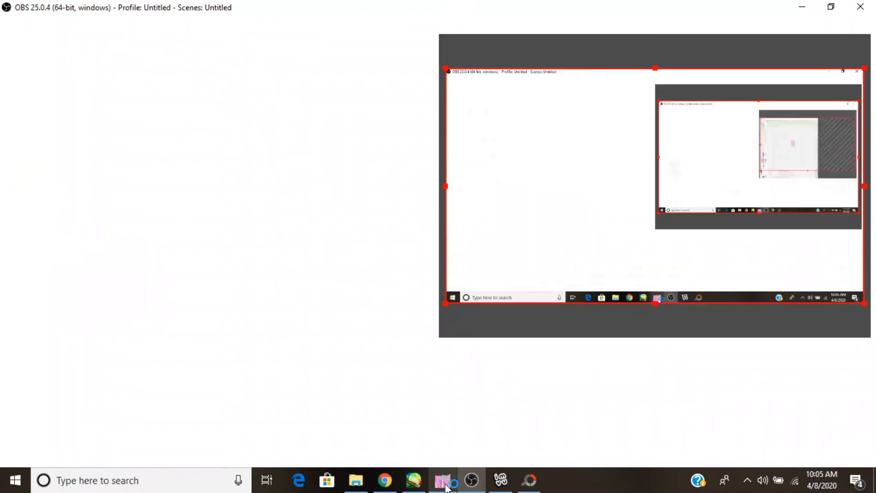
Return to GIMP and add the newly saved Biamiicon.png as the top layer of the imported icon image.
left_click(445, 484)
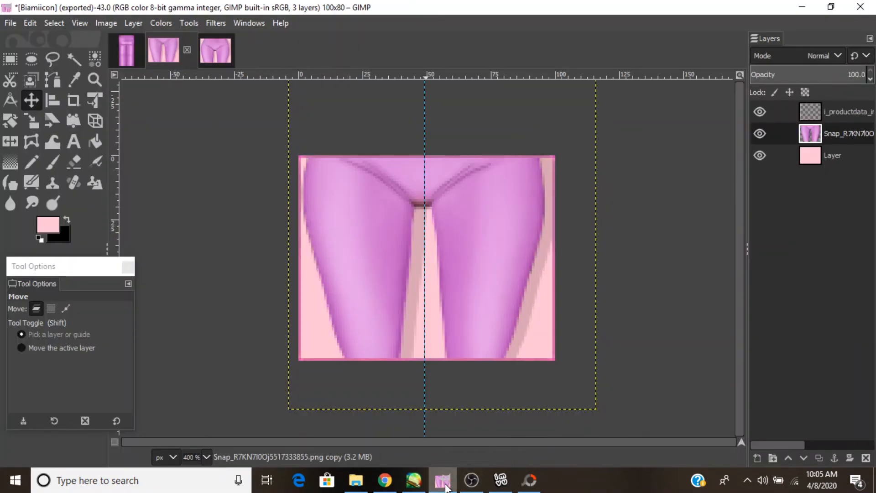
left_click(474, 486)
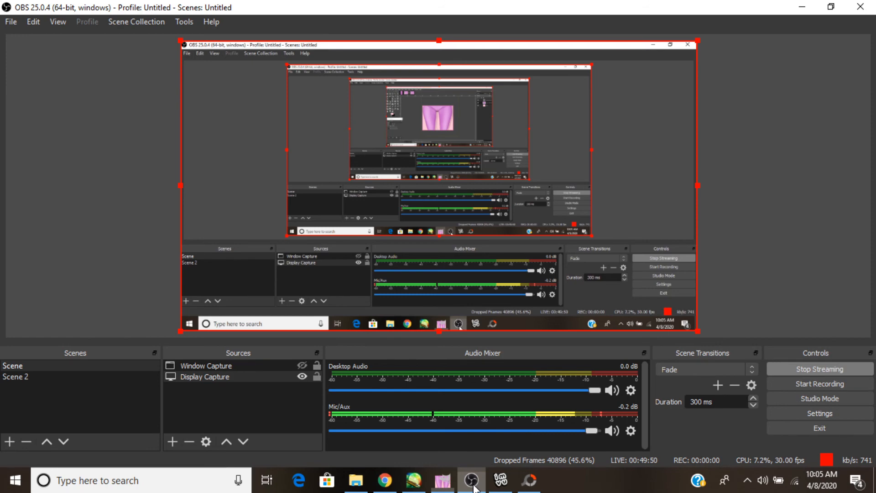
left_click(474, 487)
left_click(205, 51)
left_click(10, 23)
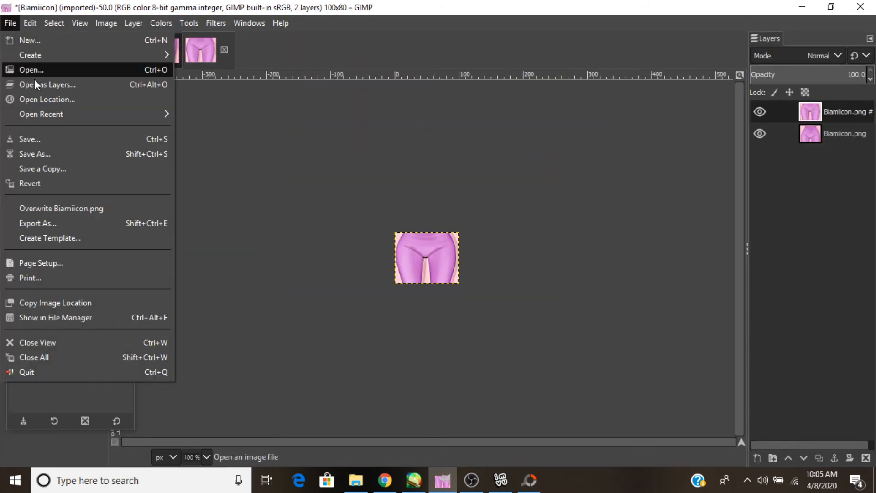
left_click(34, 82)
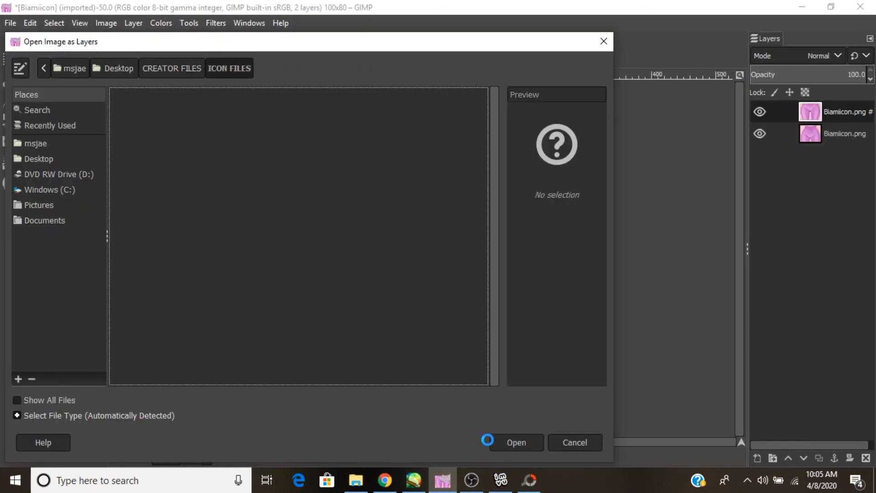
left_click(526, 439)
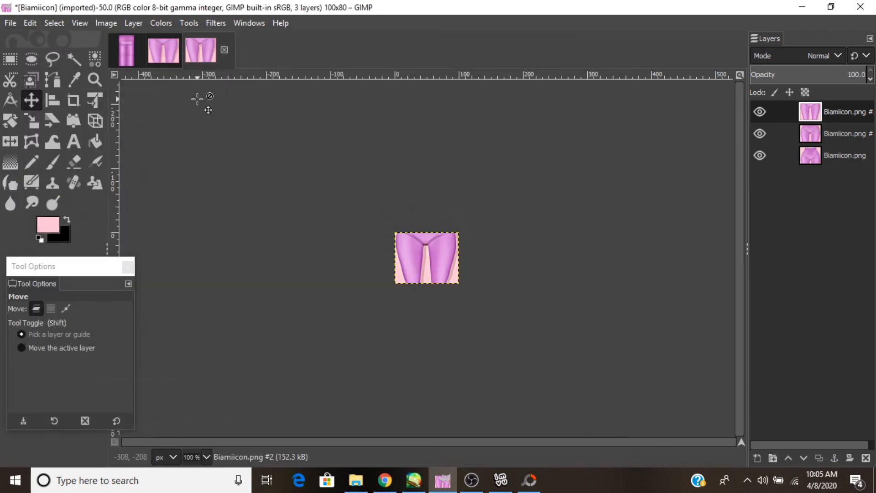
Move the leggings layer in the working icon up about 15 px and export the icon over Biamiicon.png again.
left_click(158, 51)
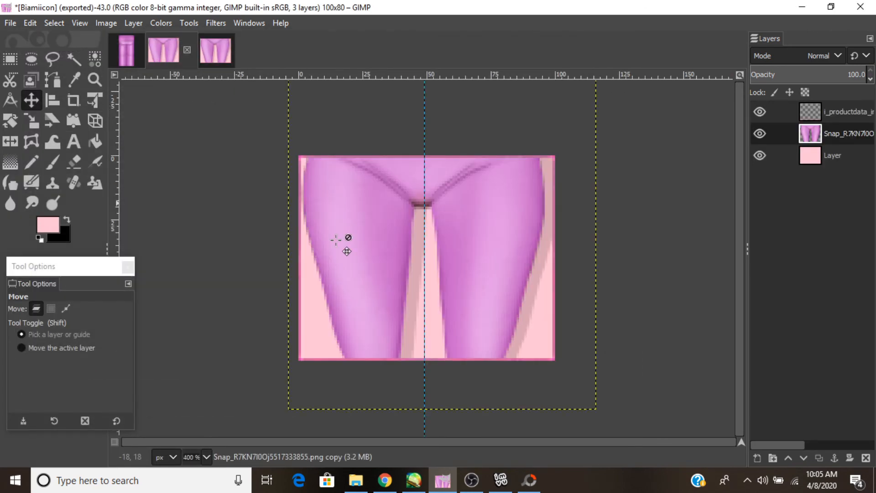
left_click_drag(515, 266, 515, 242)
left_click(10, 23)
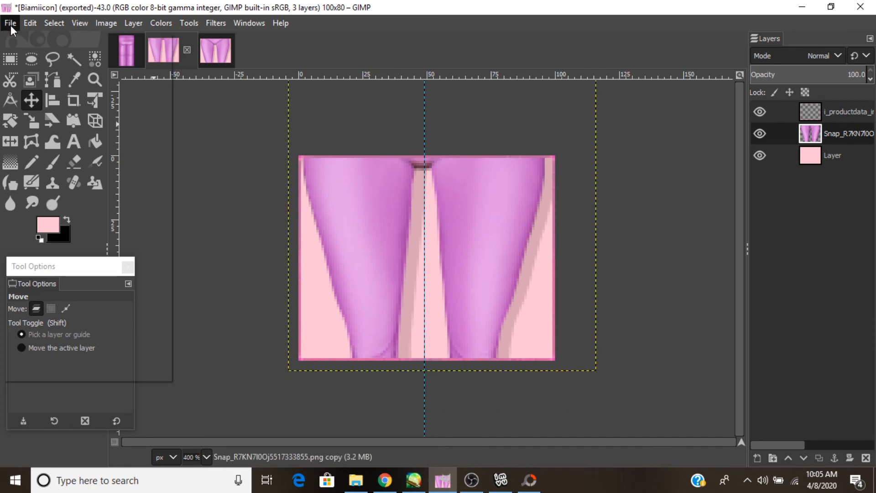
left_click(10, 26)
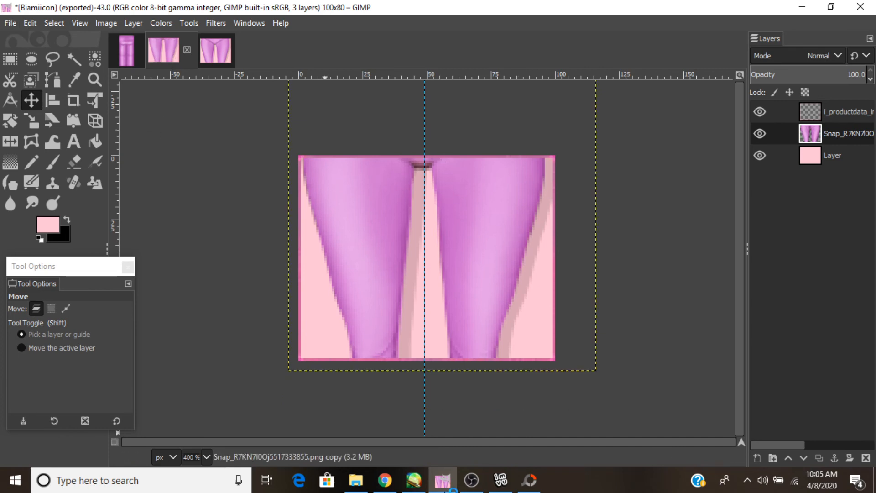
Switch to PhotoScape, reload the newly exported Biamiicon.png and sharpen it.
left_click(442, 480)
left_click(529, 481)
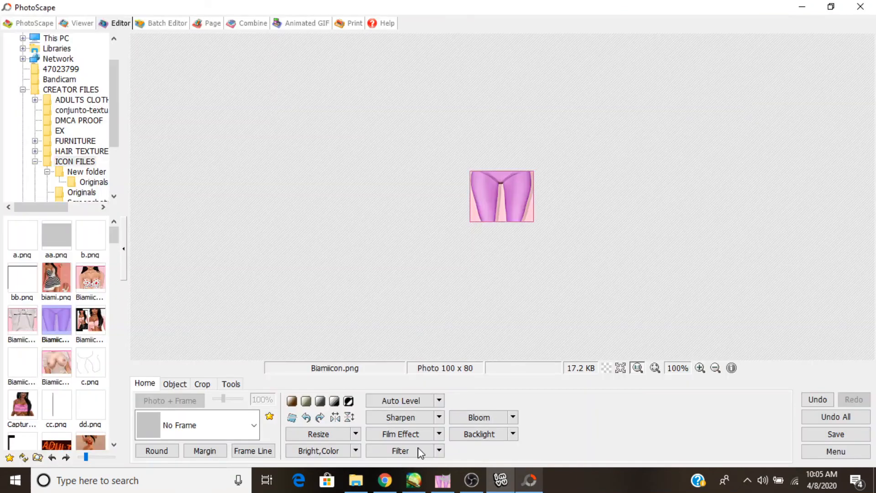
scroll(72, 336, "down", 5)
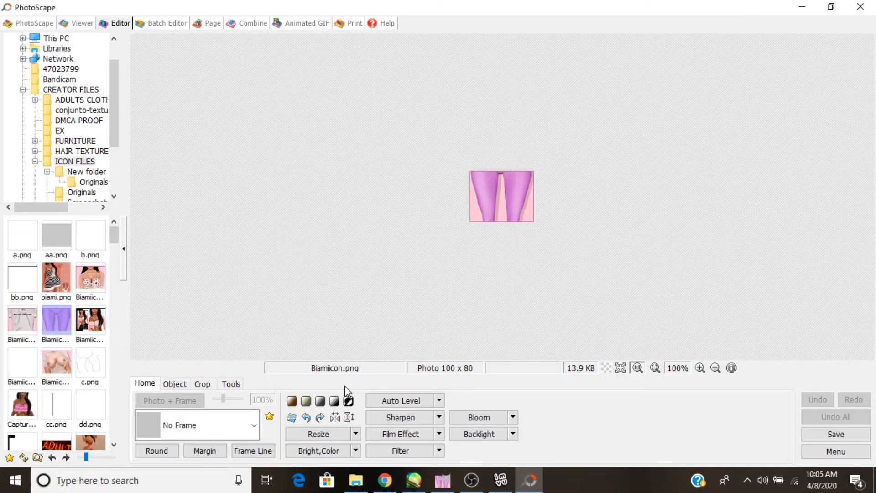
left_click(400, 417)
mouse_move(462, 491)
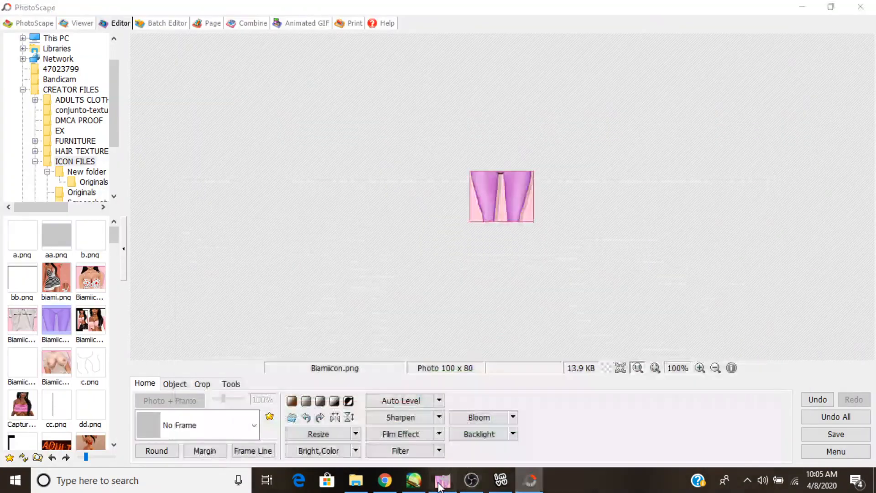
Go back to GIMP and add Biamiicon.png as the fourth and topmost frame layer of the imported icon image.
left_click(436, 480)
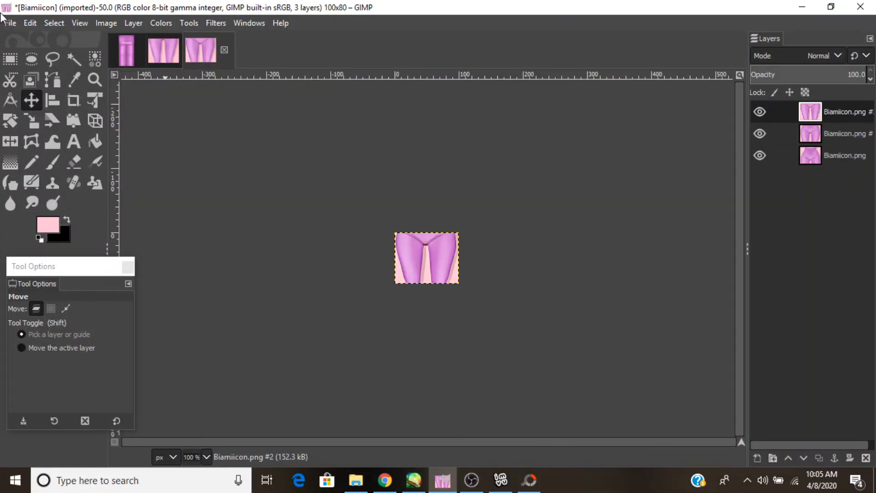
key("ctrl+alt+o")
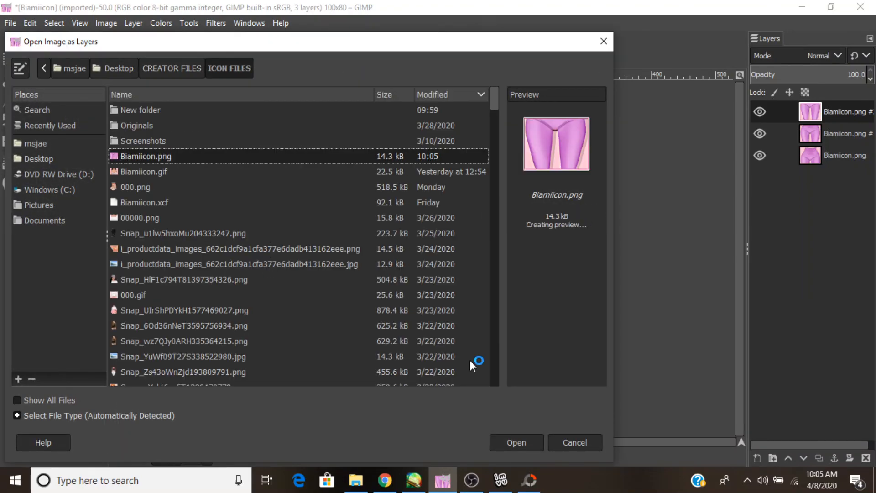
key("Return")
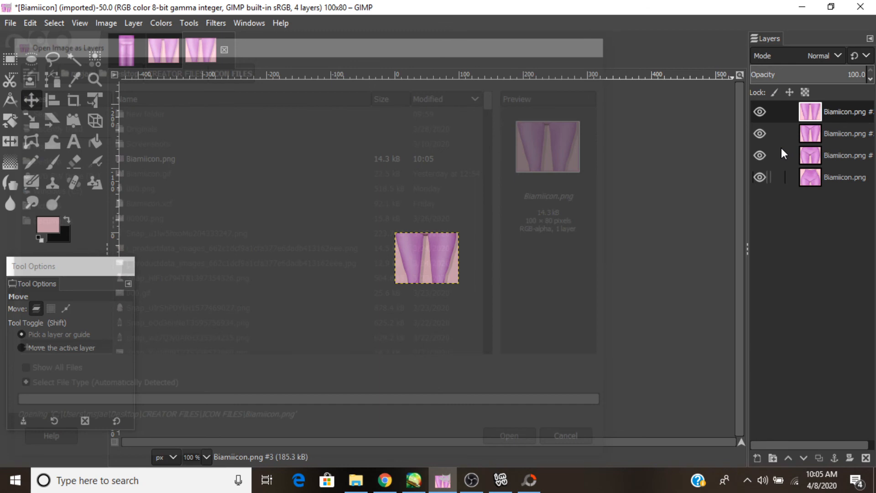
Hide all four frame layers and show them again one by one from the lowest up to preview the animation.
left_click(760, 112)
left_click(761, 135)
left_click(761, 156)
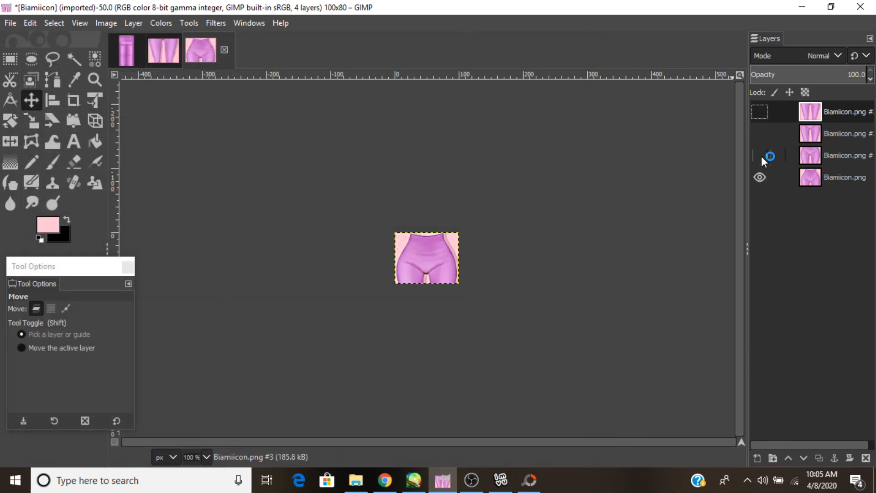
left_click(761, 176)
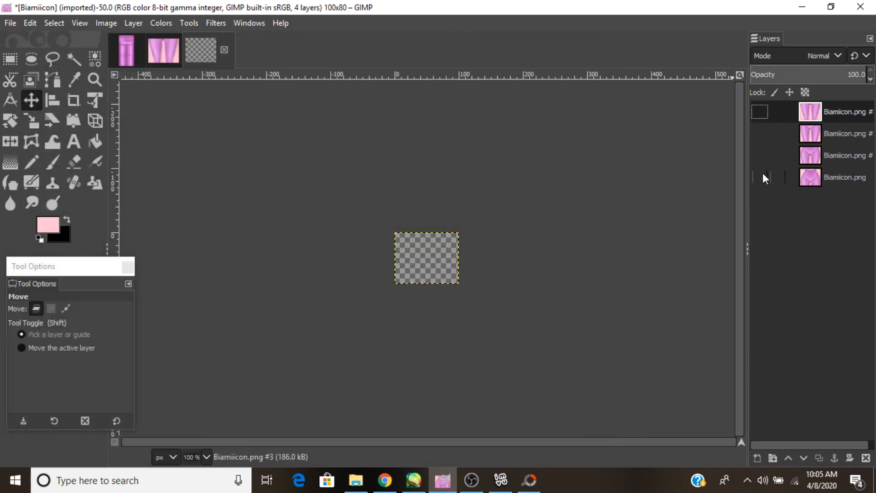
left_click_drag(763, 176, 766, 133)
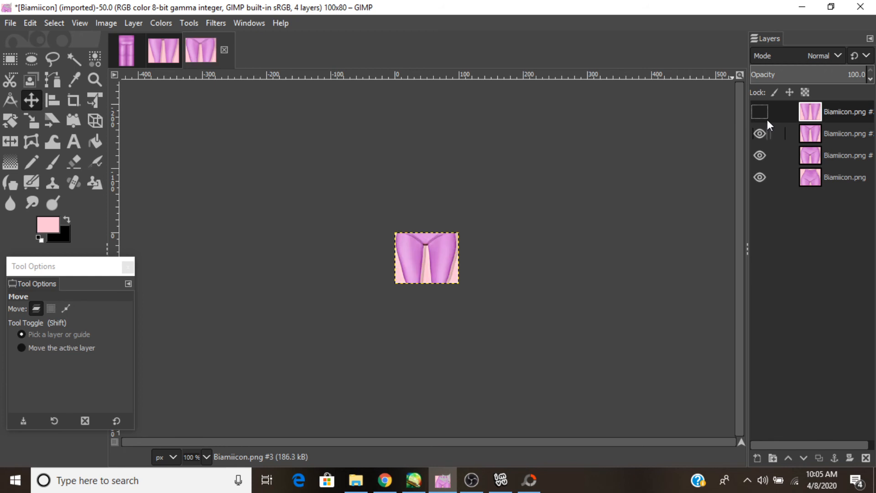
left_click(762, 114)
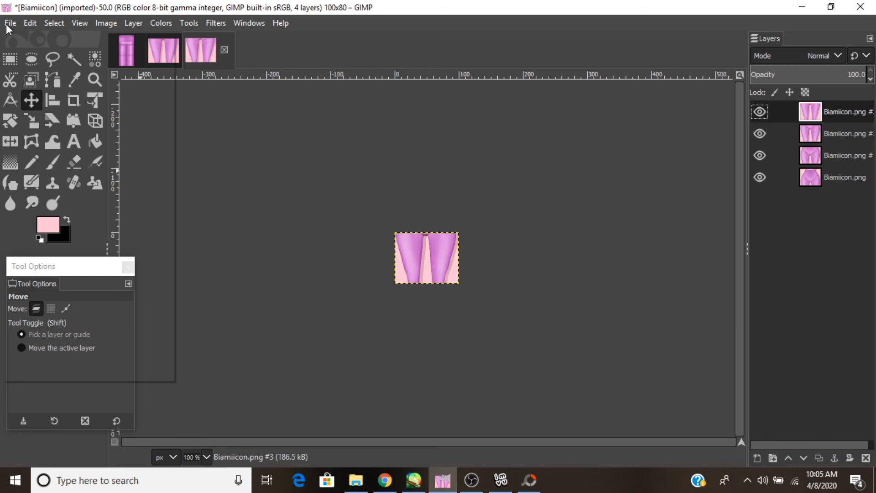
Export the four-layer icon over the existing Biamiicon.gif as a looping animation with an adjusted delay between frames.
key("shift+ctrl+e")
left_click(156, 56)
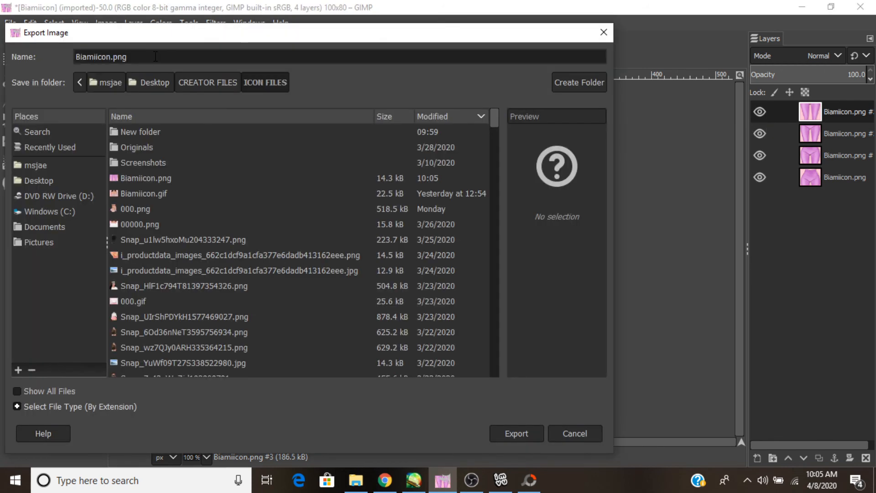
key("BackSpace")
key("BackSpace")
key("BackSpace")
type("gif")
key("Return")
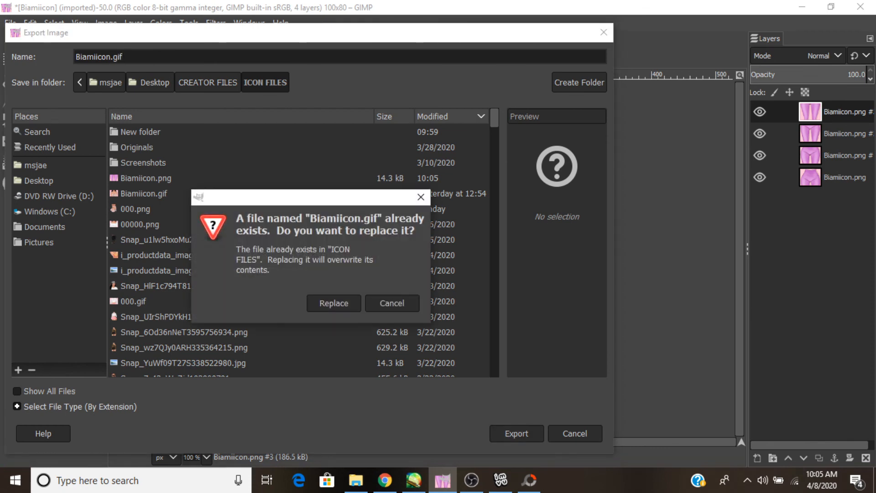
left_click(340, 297)
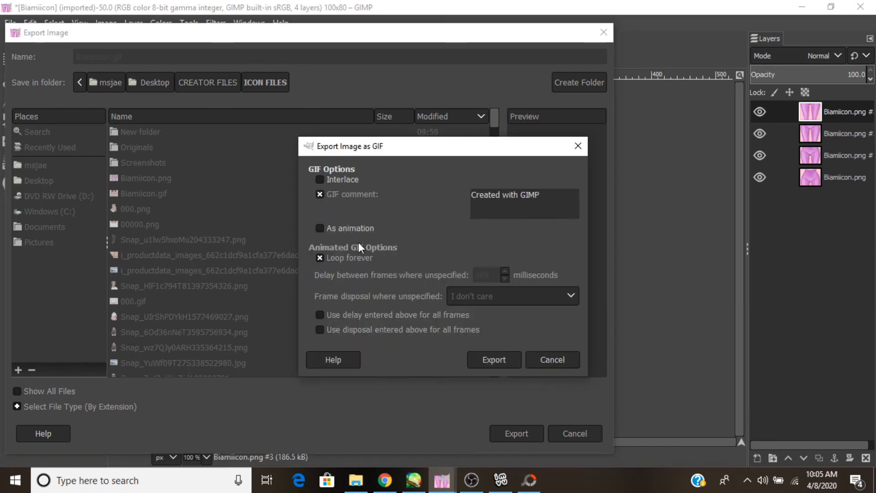
left_click(320, 228)
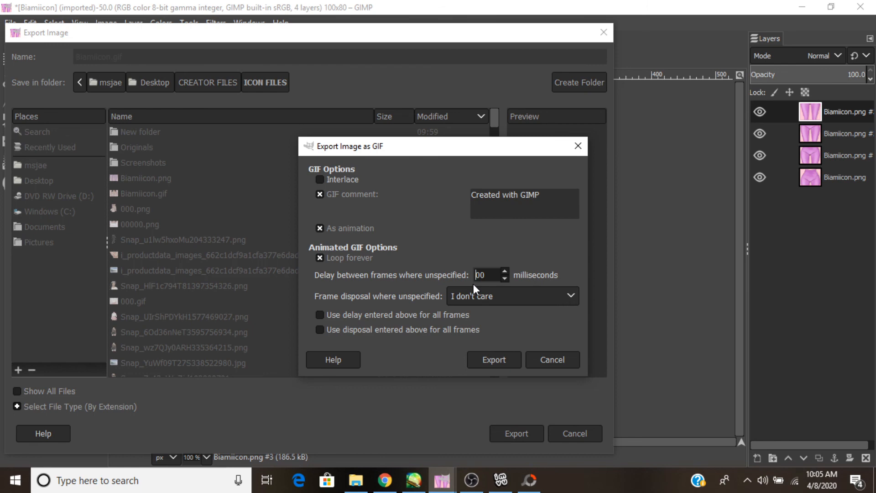
left_click(496, 358)
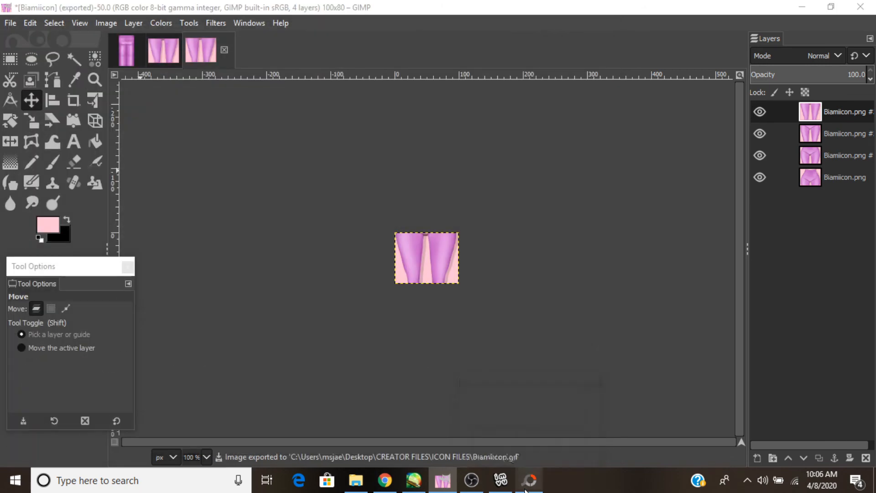
Hide the border, leggings and pink background layers in the working icon image.
left_click(527, 484)
left_click(529, 481)
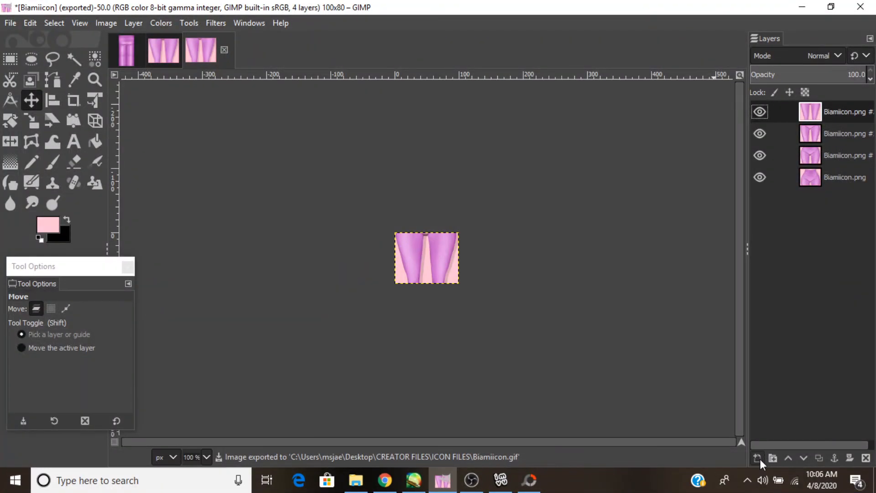
left_click(165, 56)
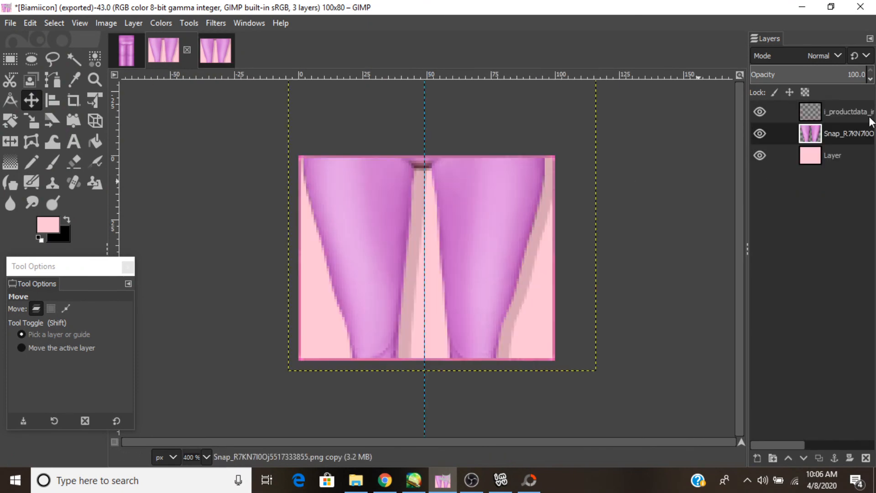
left_click(760, 133)
left_click(760, 110)
left_click(758, 156)
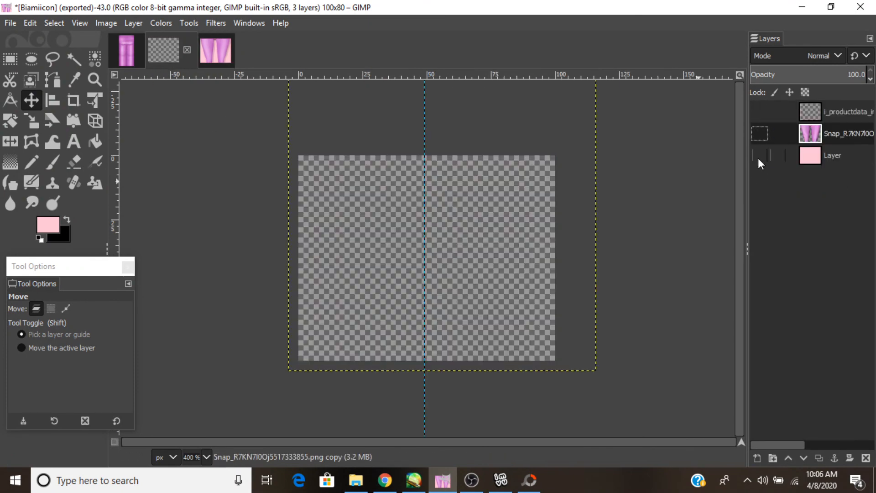
Add a transparent 100 x 80 px layer at the top of the working icon and export the blank canvas over Biamiicon.png.
left_click(758, 460)
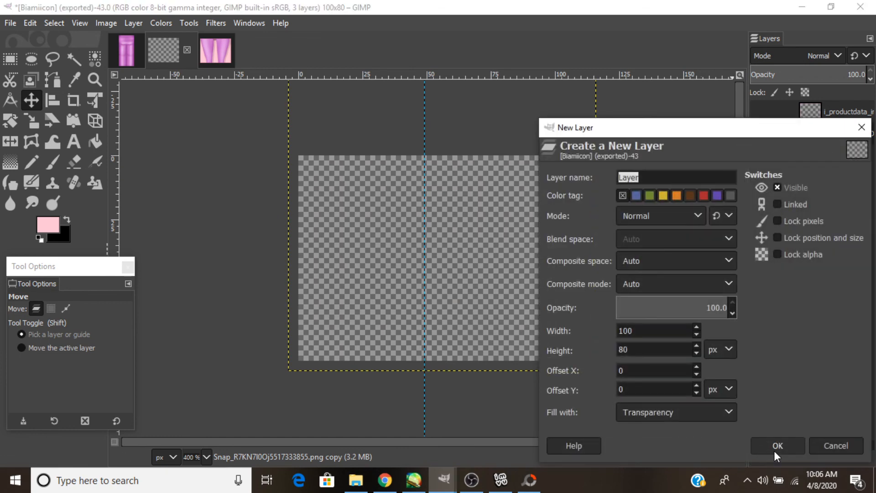
left_click(774, 449)
left_click_drag(810, 128, 815, 112)
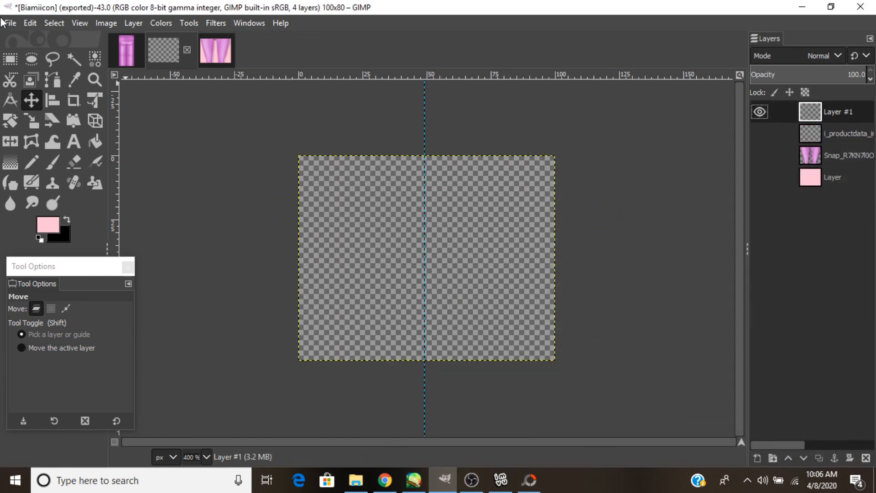
left_click(10, 22)
left_click(73, 206)
Switch to PhotoScape and open the blank Biamiicon.png in the editor, discarding the pending edit.
left_click(501, 480)
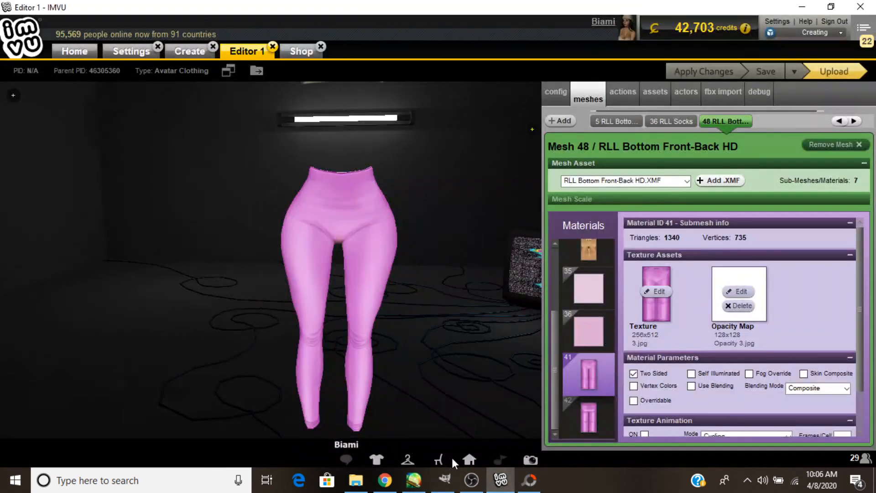
left_click(445, 484)
left_click(470, 483)
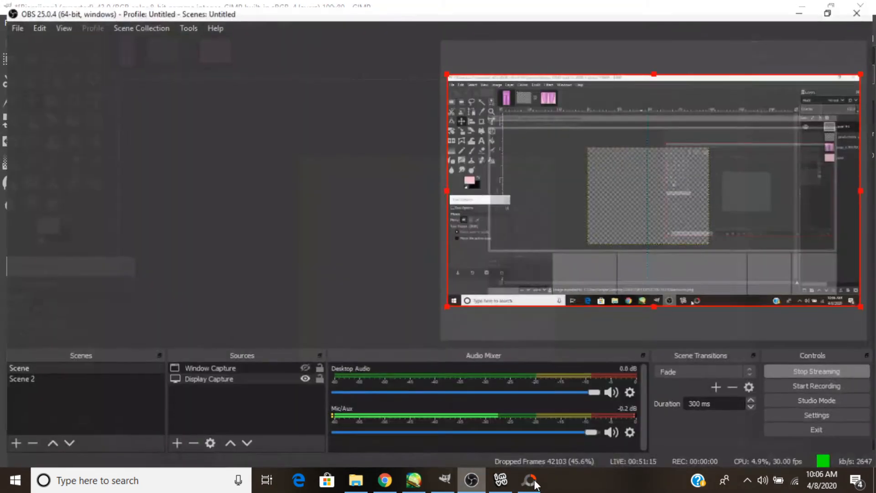
left_click(530, 483)
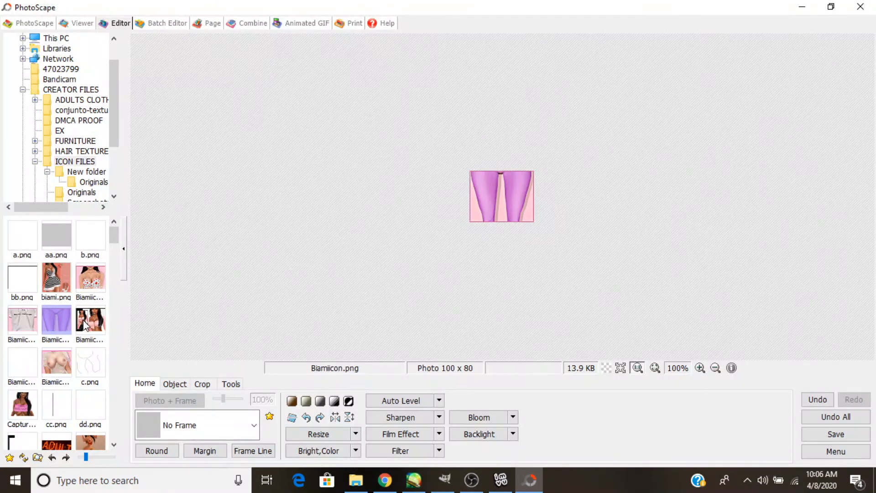
left_click(85, 322)
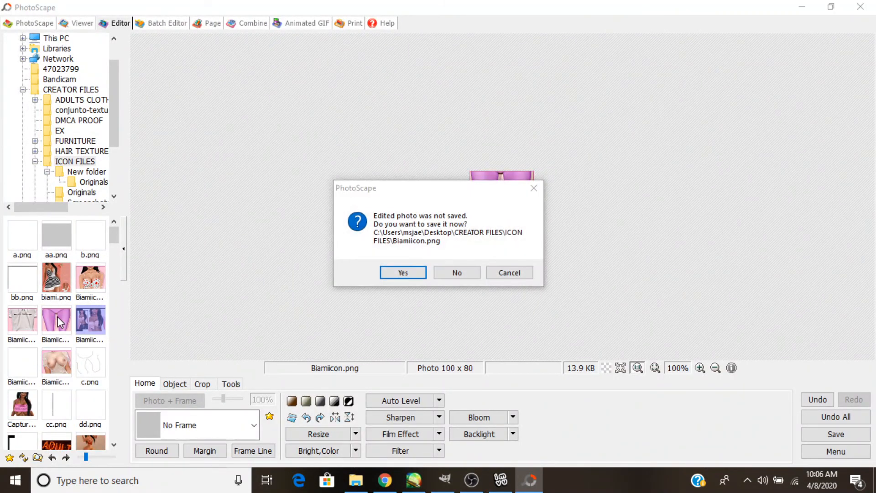
key("Return")
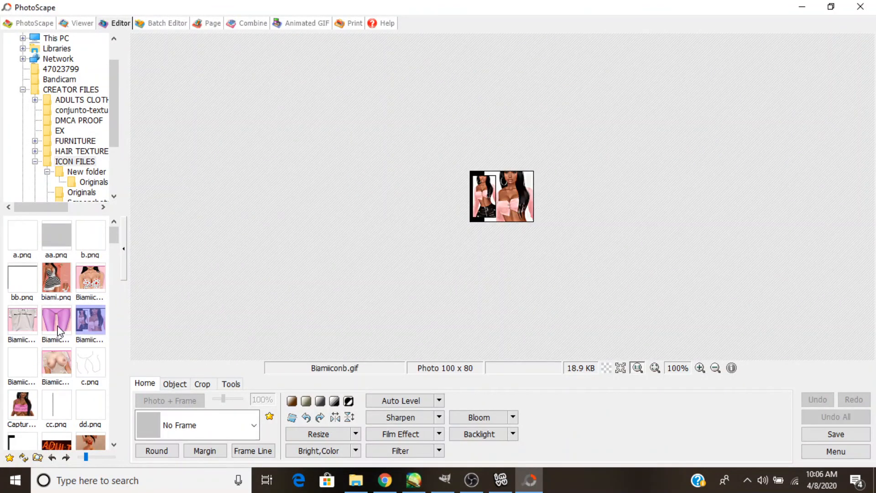
left_click(57, 324)
Add the text DERIVABLE to the blank icon as vertical black Tahoma lettering at size 28.
left_click(175, 383)
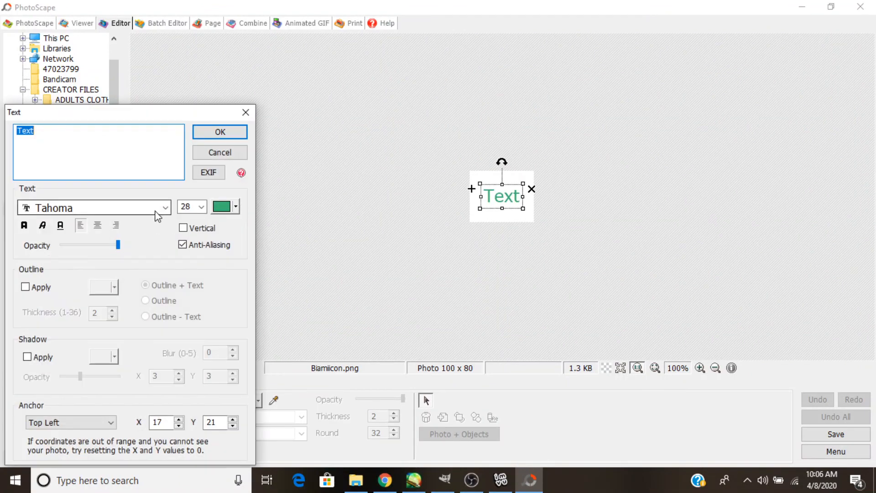
type("DERIVABLE")
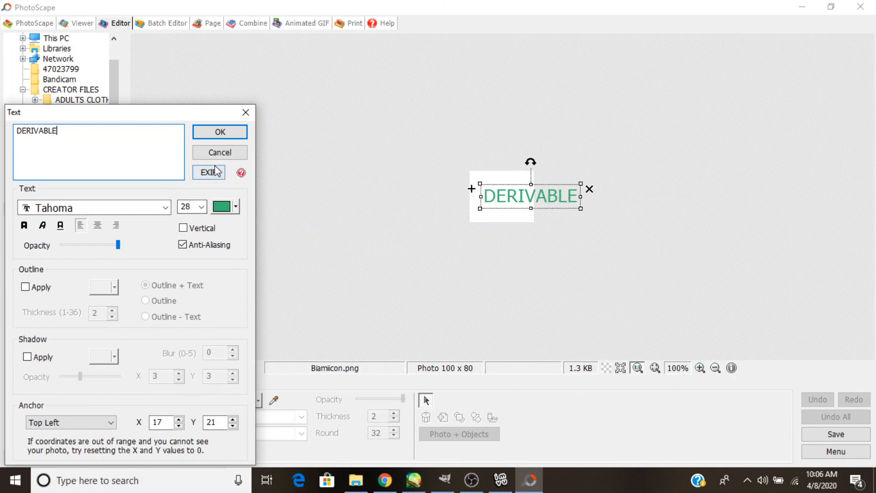
left_click(183, 228)
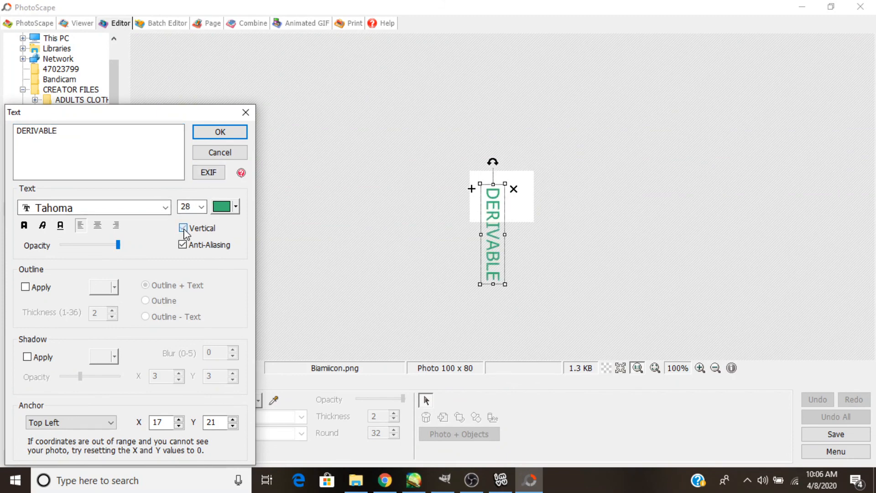
left_click(224, 207)
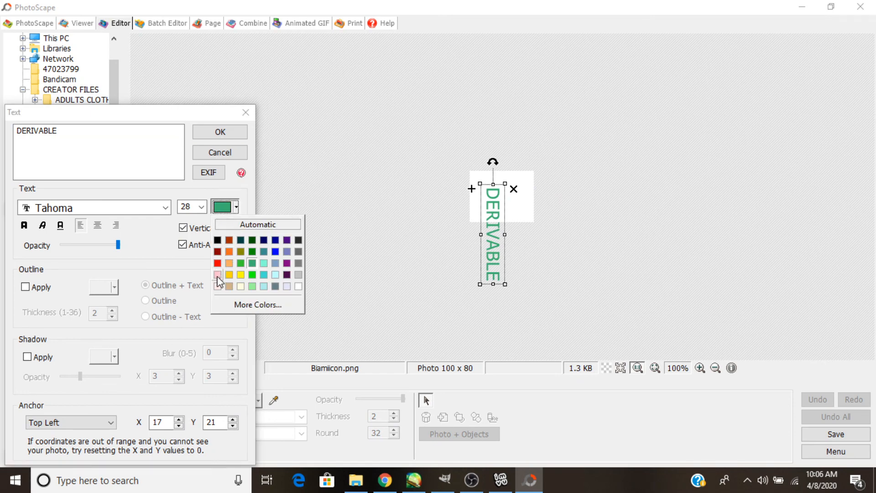
left_click(219, 264)
left_click(225, 207)
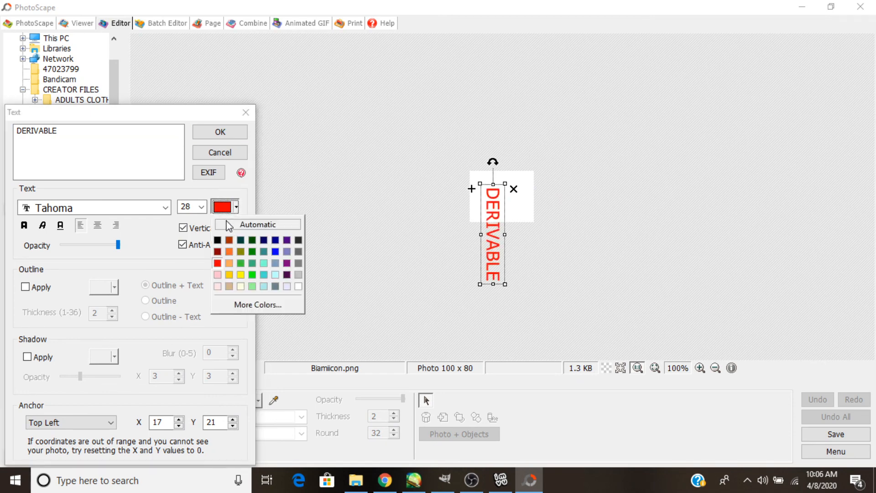
left_click(217, 240)
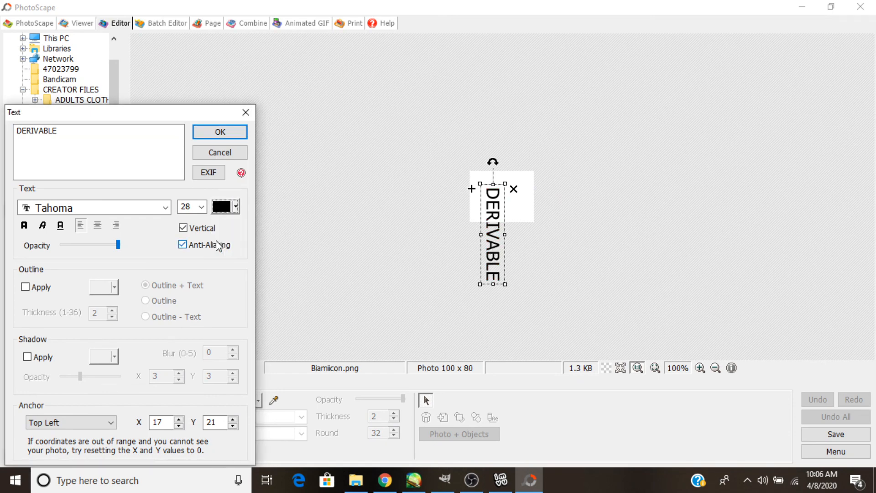
left_click(215, 136)
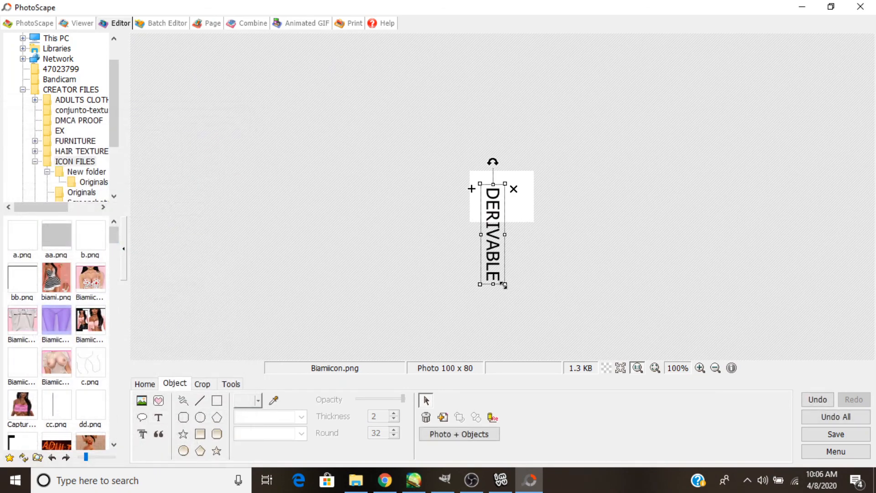
Scale the DERIVABLE text down to about the canvas height and place it along the canvas's left edge.
left_click_drag(504, 285, 472, 170)
left_click_drag(481, 200, 478, 197)
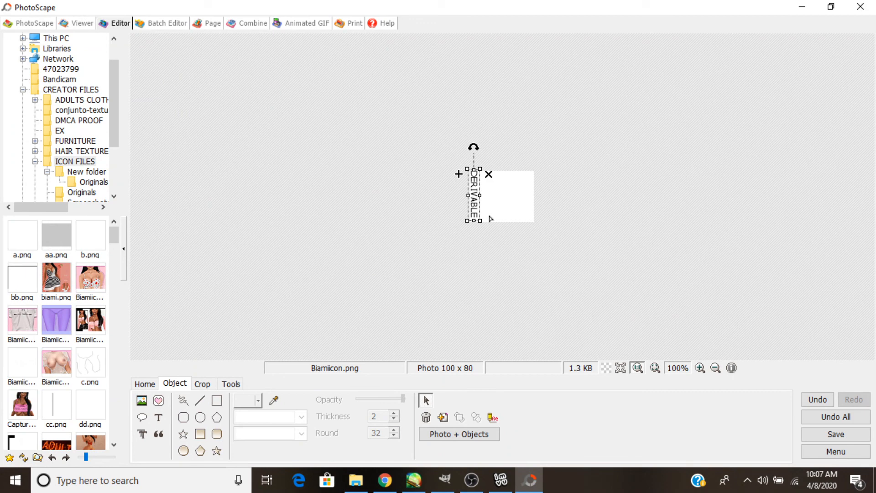
left_click(511, 259)
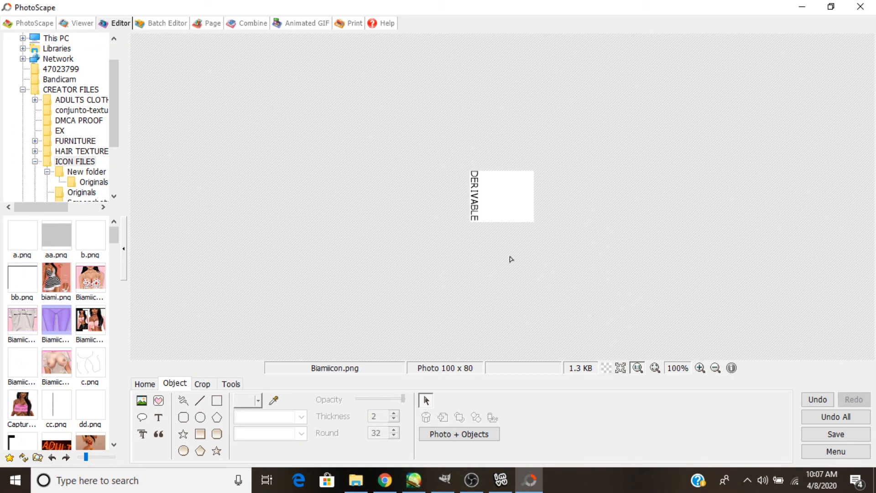
left_click(478, 222)
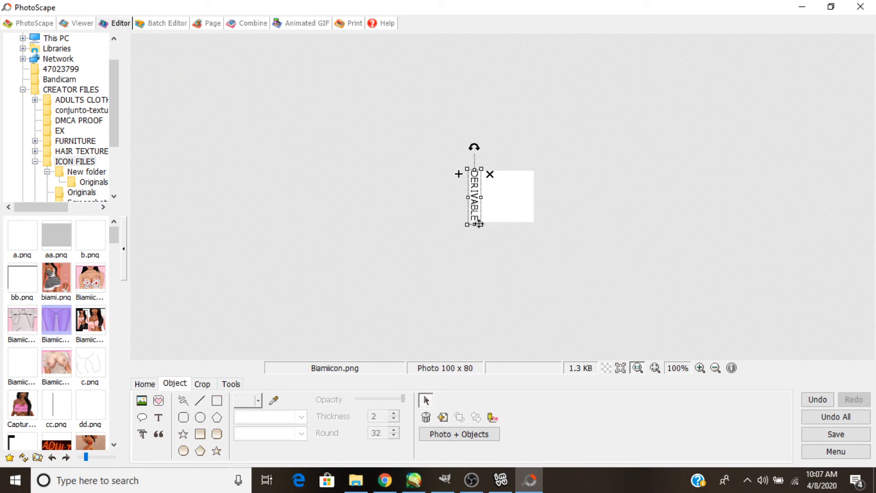
left_click(523, 262)
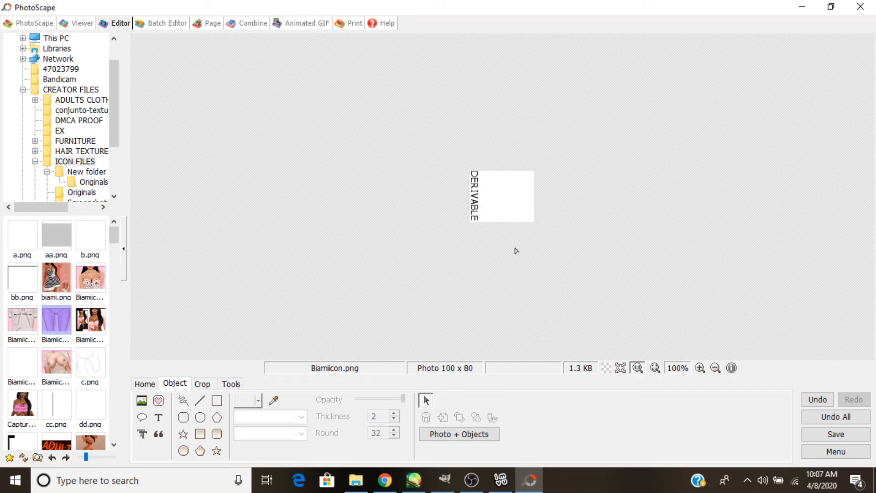
Fine-tune the DERIVABLE text's size and position at the canvas's left edge and save over Biamiicon.png.
left_click(478, 224)
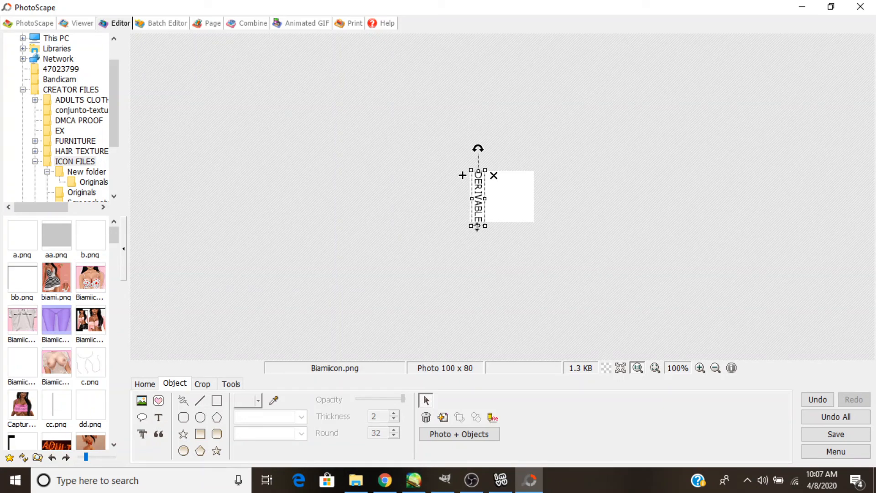
left_click_drag(471, 170, 476, 189)
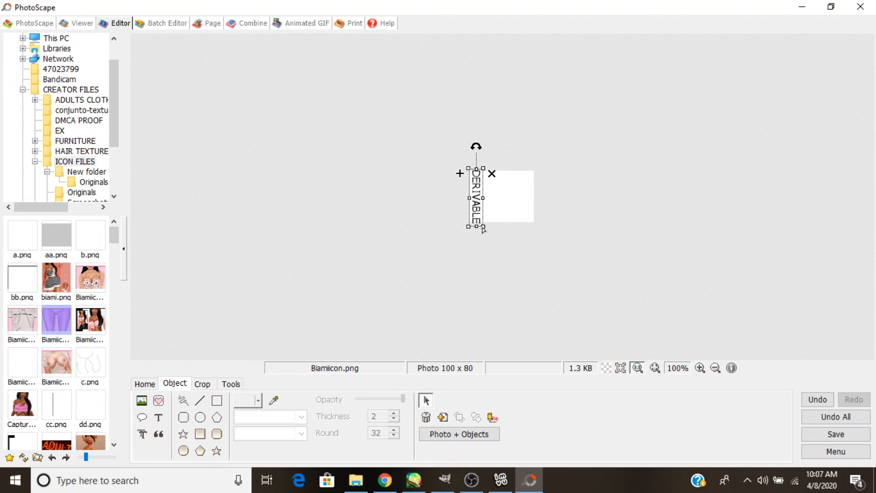
left_click_drag(483, 229, 483, 226)
left_click(489, 241)
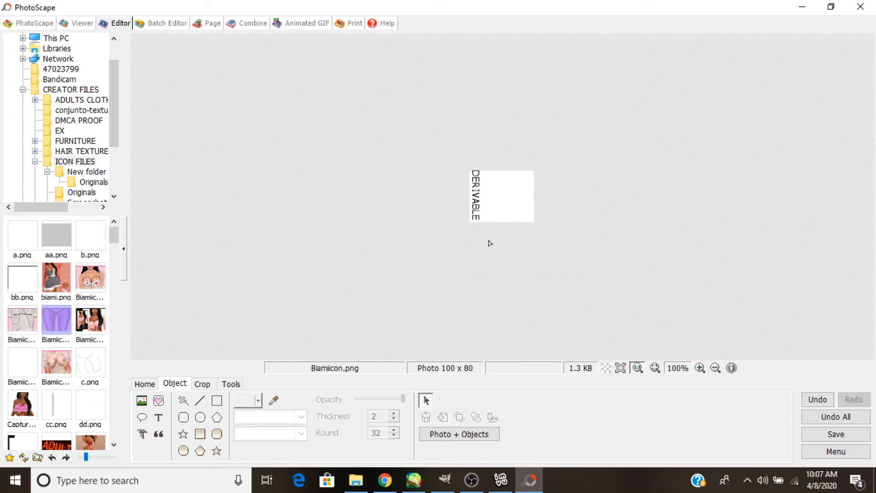
left_click(476, 185)
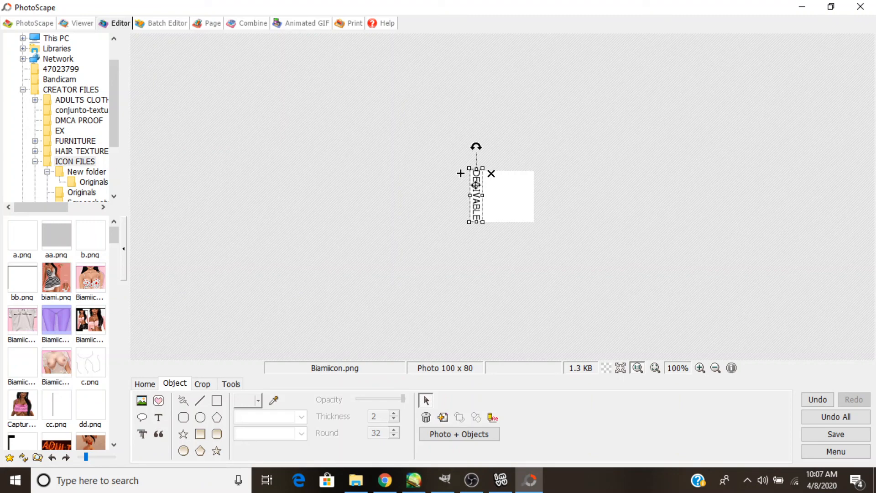
left_click(500, 268)
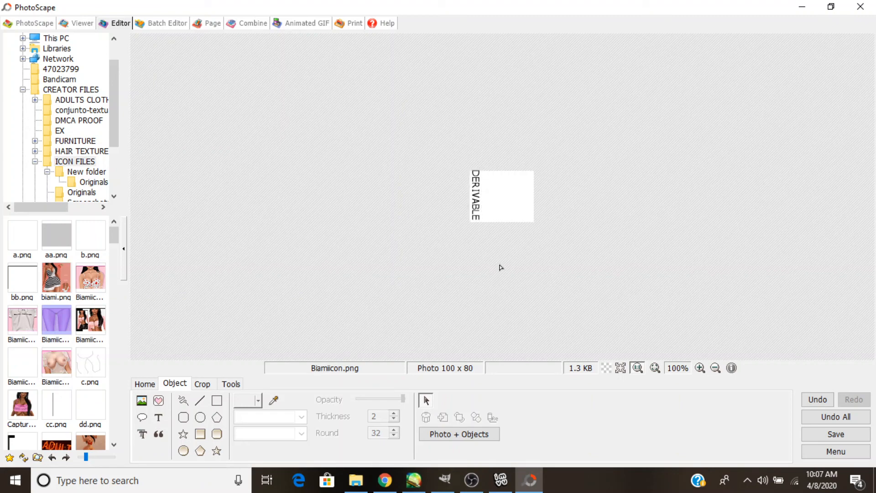
left_click(836, 434)
left_click(434, 272)
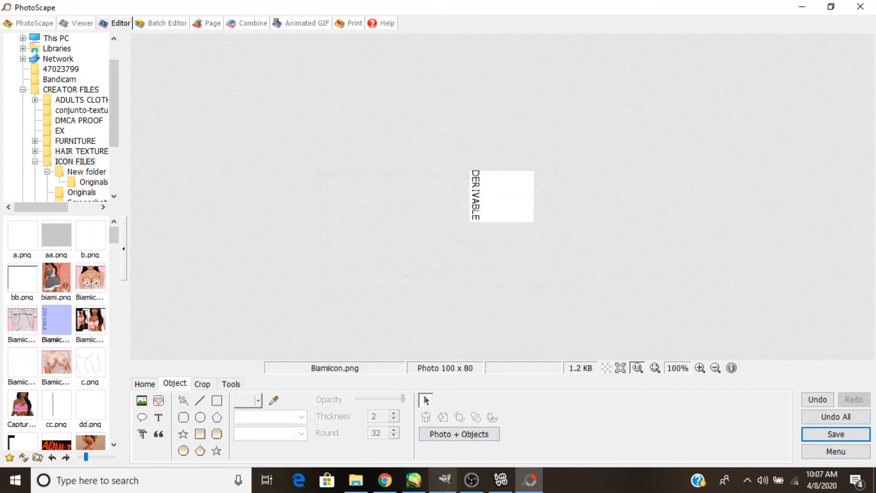
Switch to GIMP and open the DERIVABLE Biamiicon.png as a layer in the animated leggings image.
left_click(444, 479)
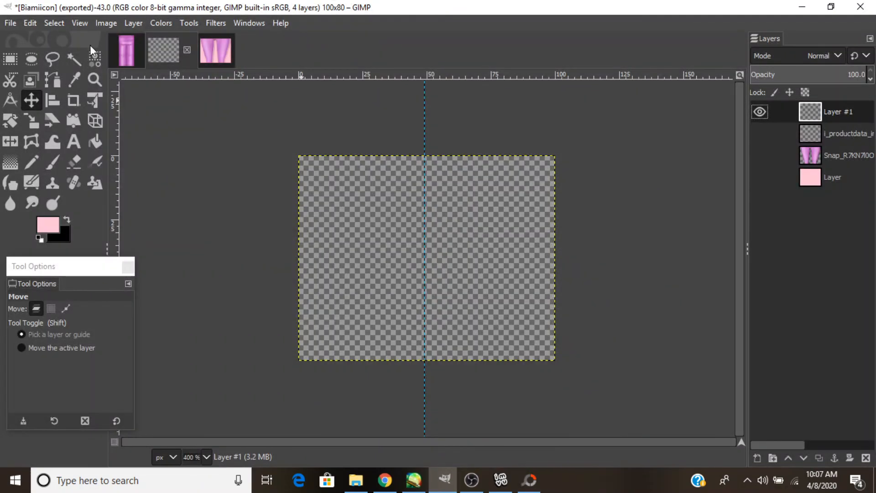
left_click(216, 50)
left_click(11, 23)
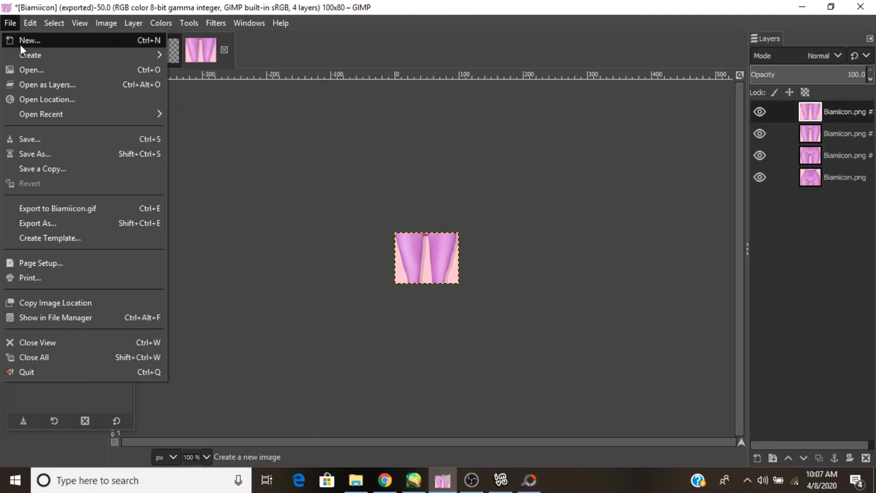
left_click(43, 84)
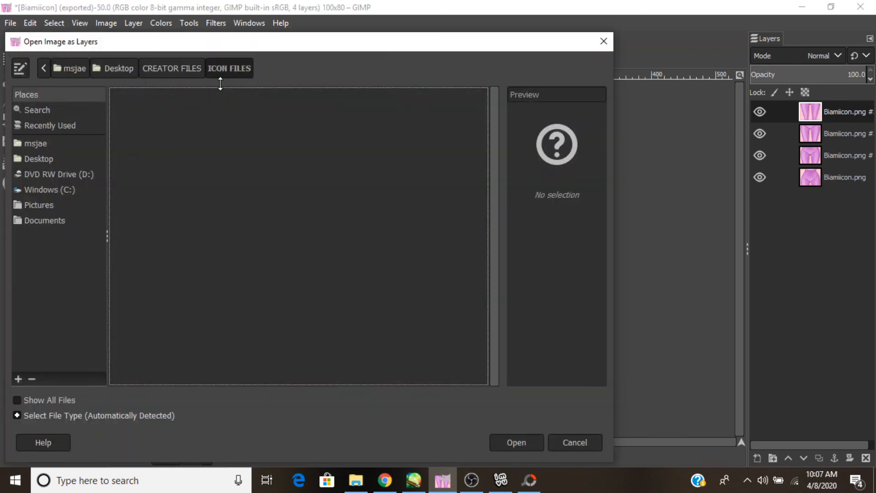
double_click(146, 156)
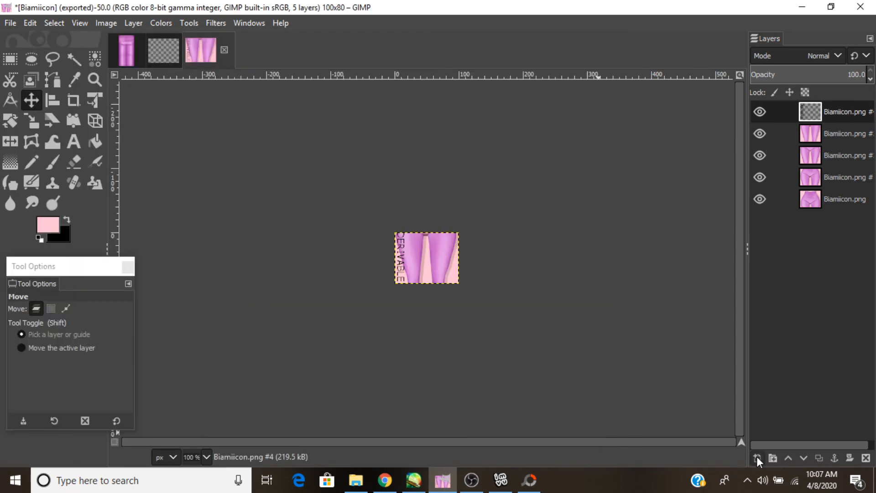
Add a transparent 100 x 80 px layer at the top of the leggings animation image.
left_click(757, 457)
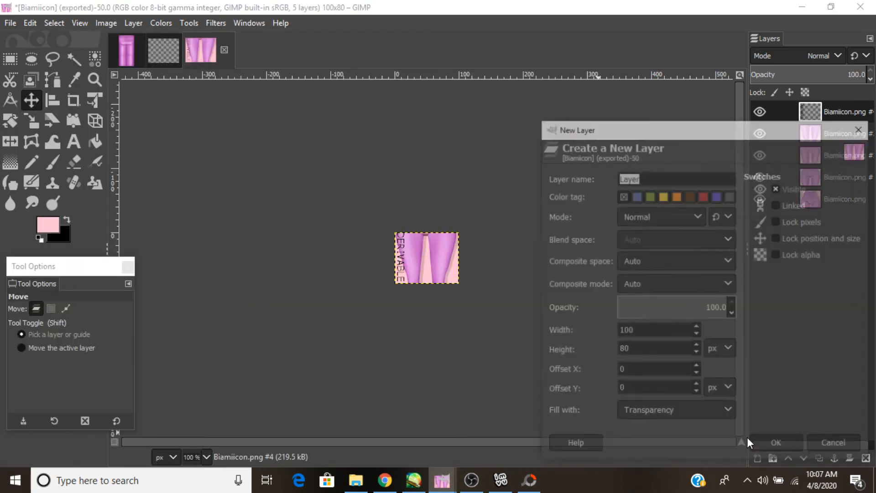
left_click(756, 450)
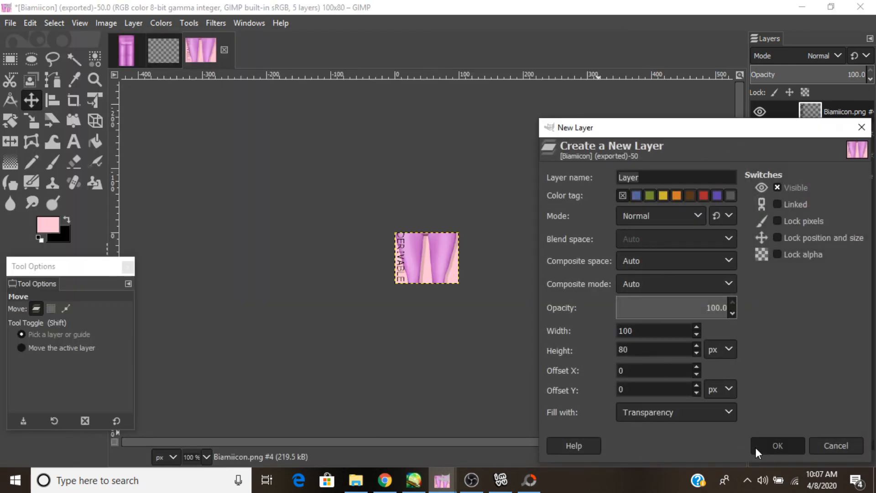
left_click(206, 456)
left_click(200, 369)
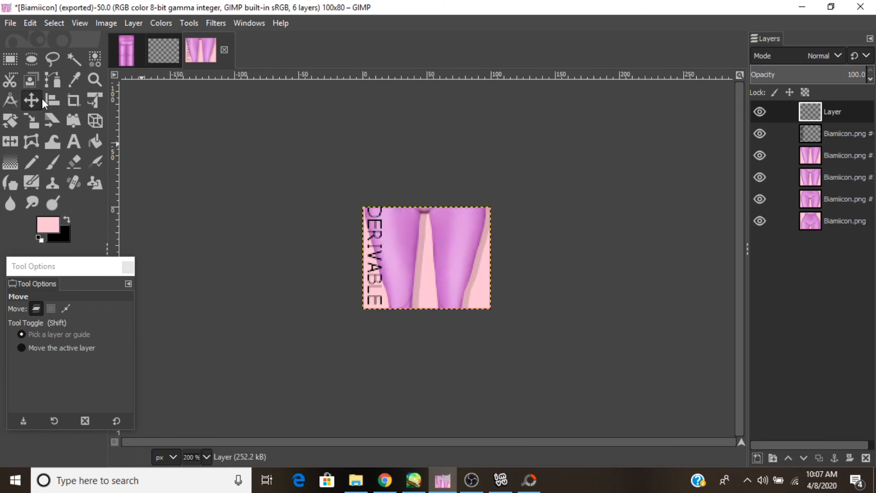
Fill a full-height strip about 18 px wide at the new layer's left edge with light pink and move the text layer above it.
key("r")
left_click_drag(363, 207, 386, 314)
key("shift+b")
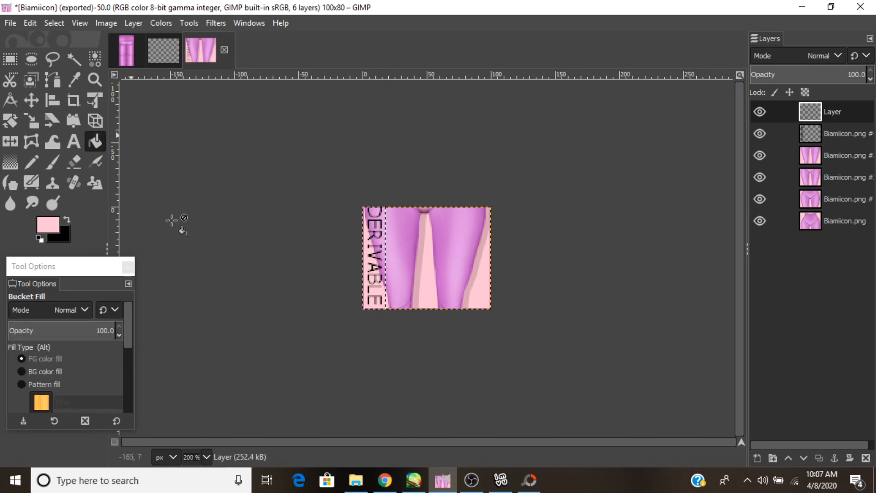
left_click(374, 242)
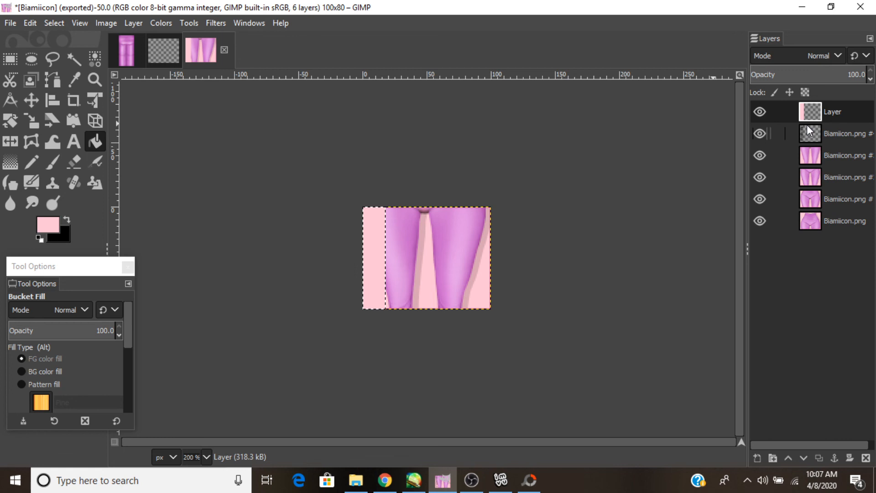
left_click_drag(808, 131, 810, 110)
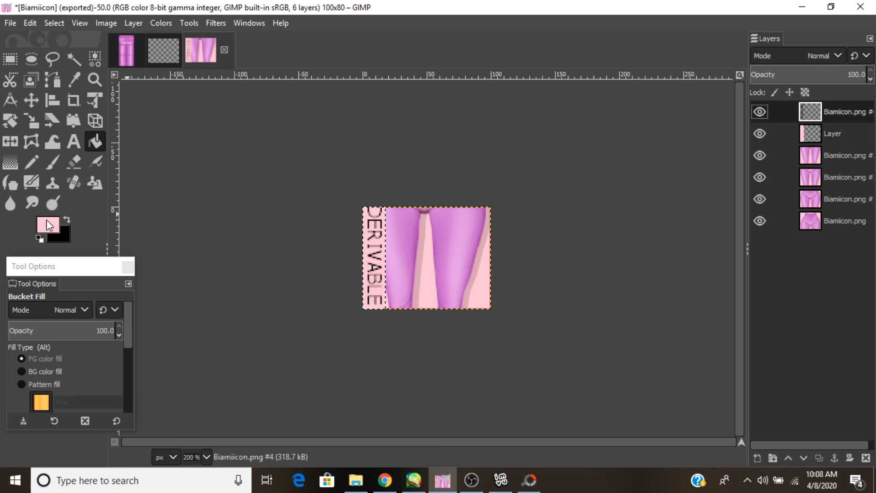
Try black, white and the light pink fec5d6 as the strip's fill colour behind the DERIVABLE text.
key("d")
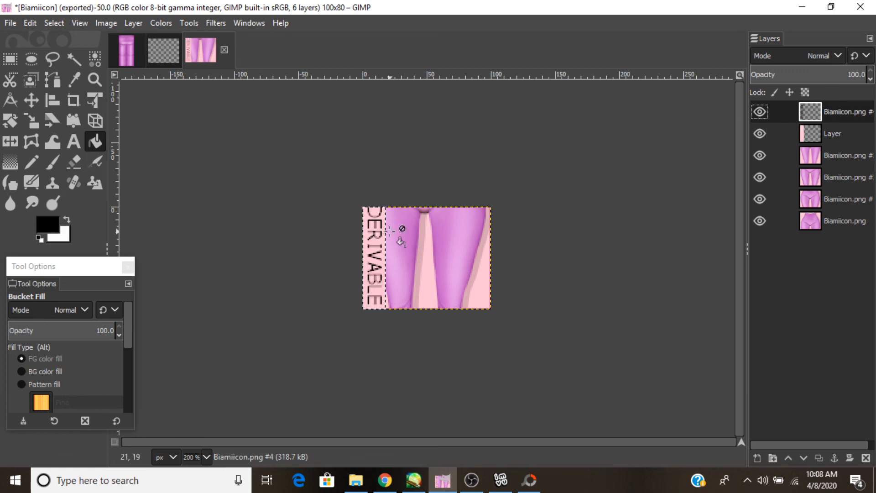
left_click(370, 246)
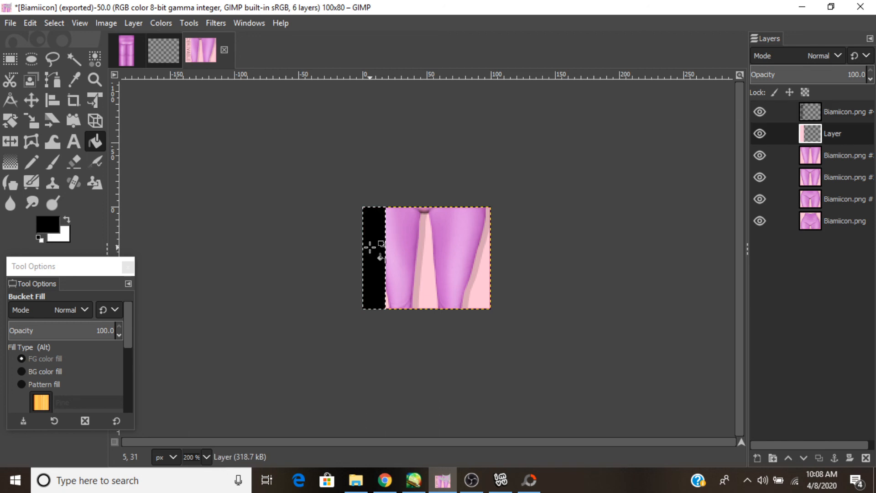
key("x")
left_click(371, 250)
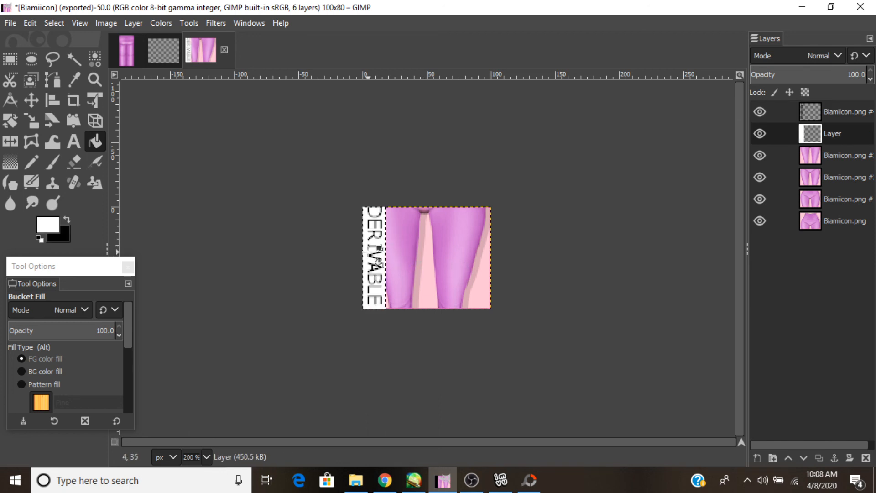
left_click(50, 224)
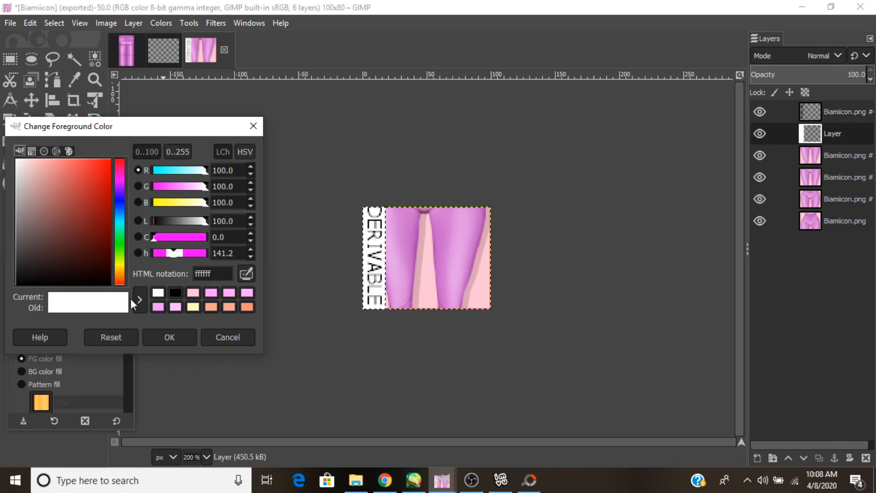
left_click(193, 293)
left_click(170, 337)
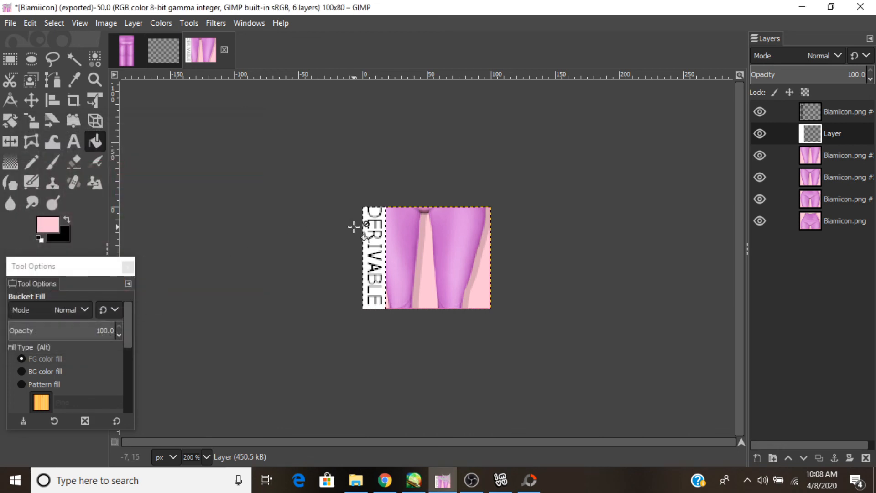
left_click(388, 233)
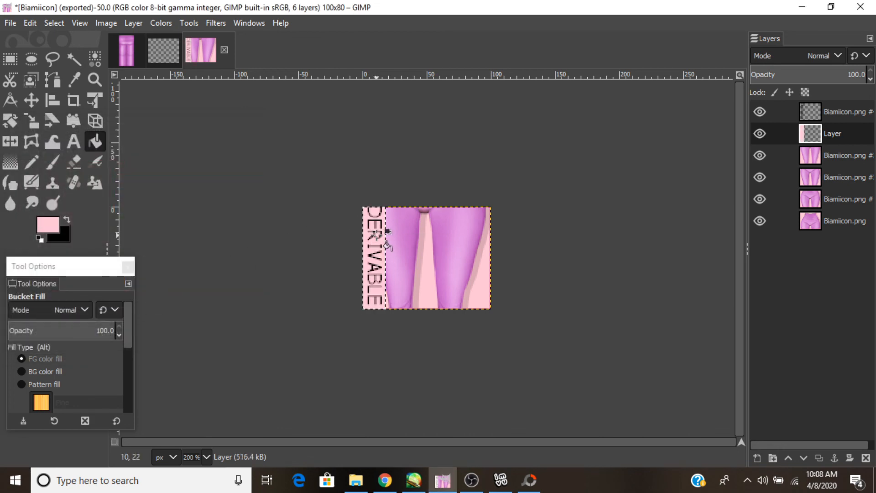
Fill the strip behind the DERIVABLE text with the pinks f6a5bd, fbc7d6, f75f8c and ff8bad in turn, ending with fe9ebb.
left_click(57, 227)
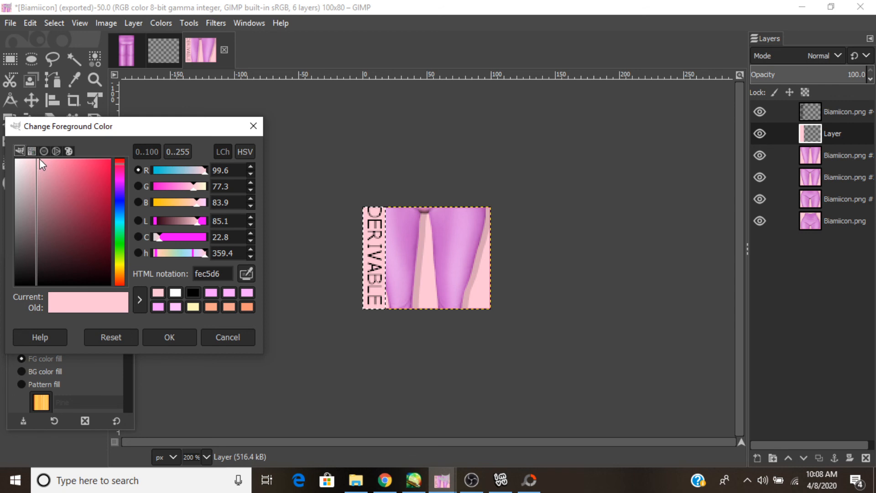
left_click(47, 161)
left_click(371, 255)
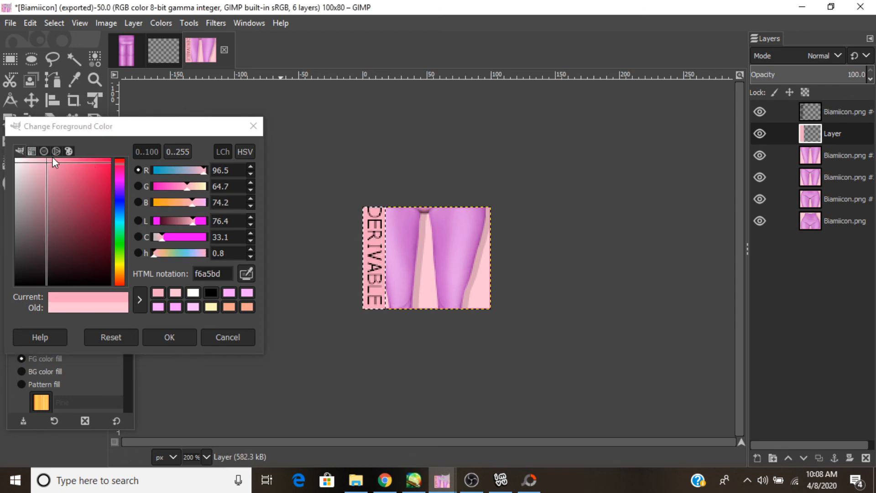
left_click(36, 160)
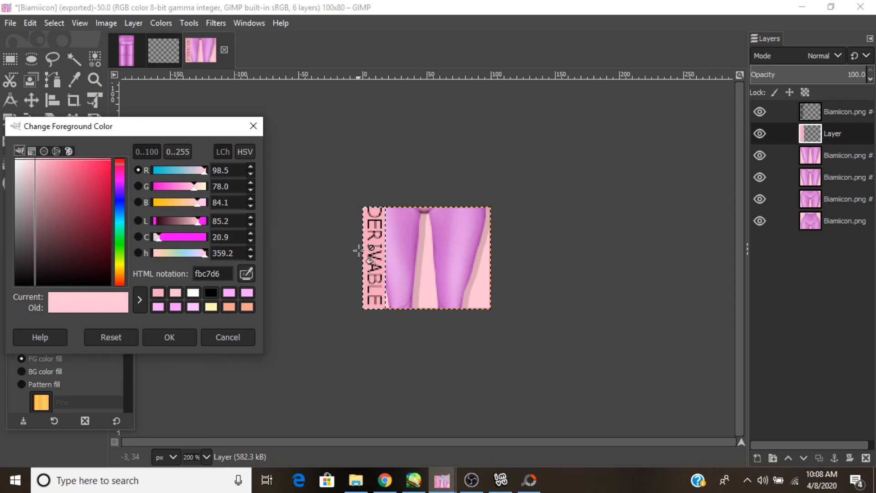
left_click(366, 250)
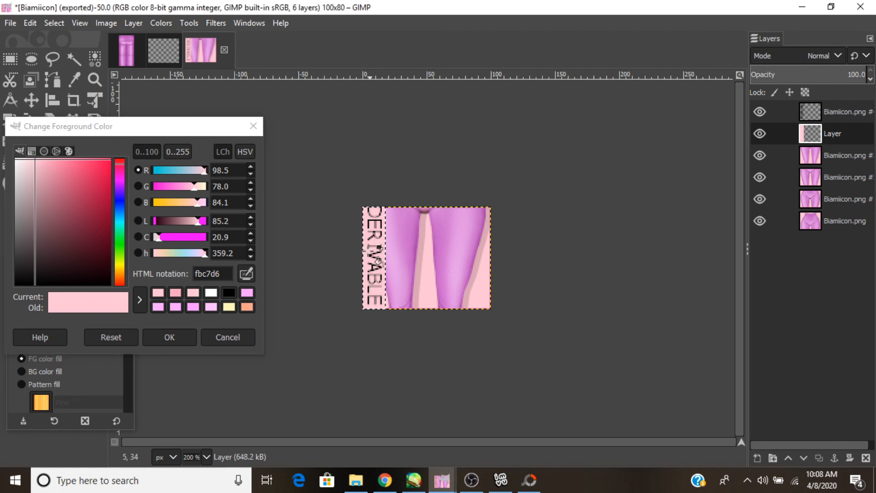
left_click(75, 160)
left_click(388, 242)
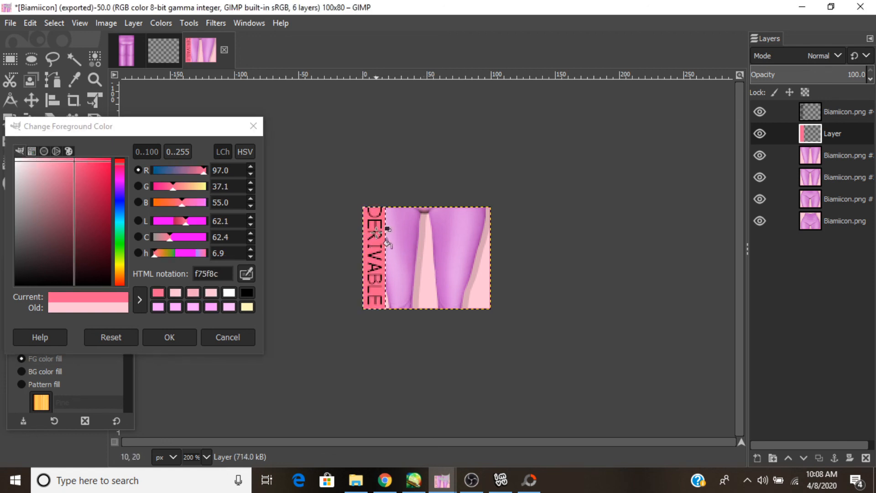
left_click_drag(69, 166, 59, 159)
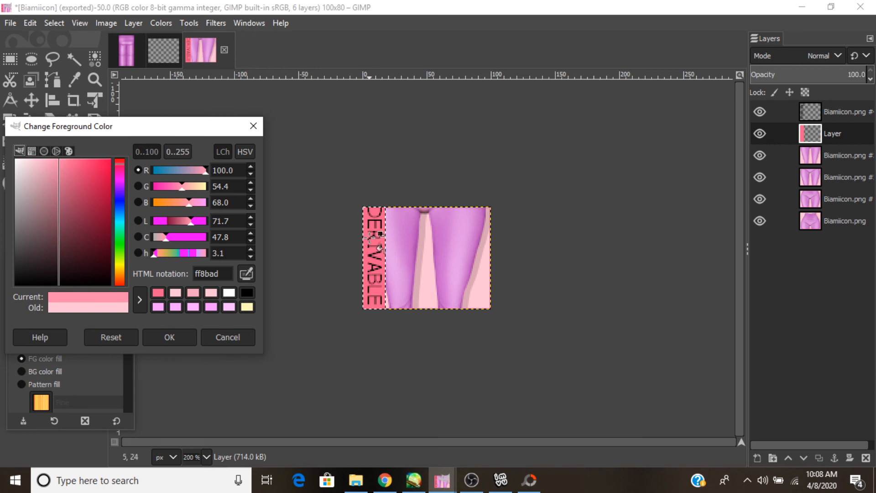
left_click(369, 236)
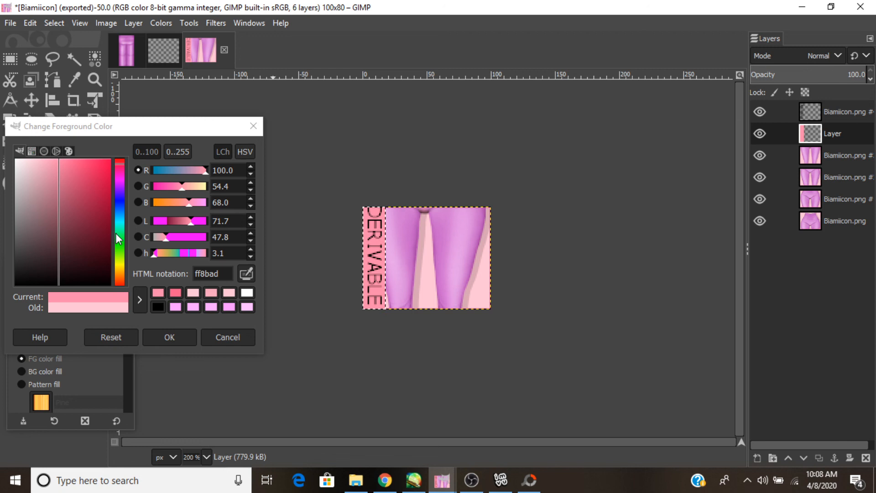
left_click(51, 161)
left_click(377, 243)
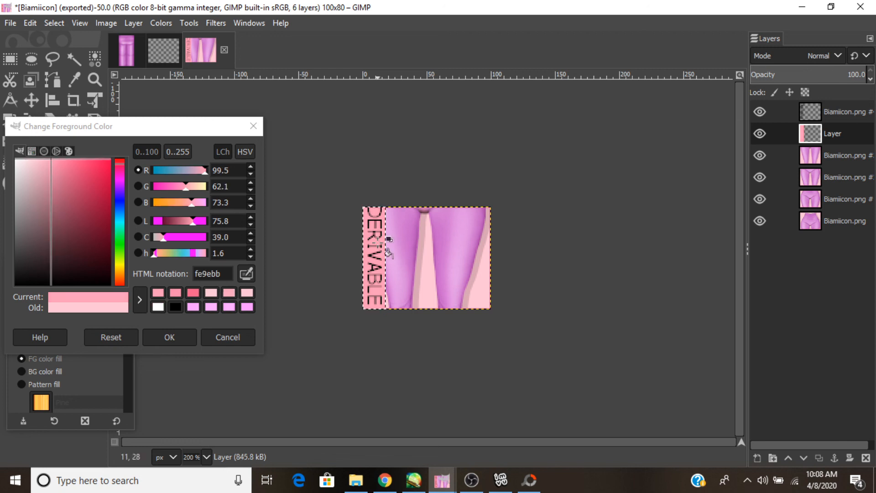
left_click(170, 337)
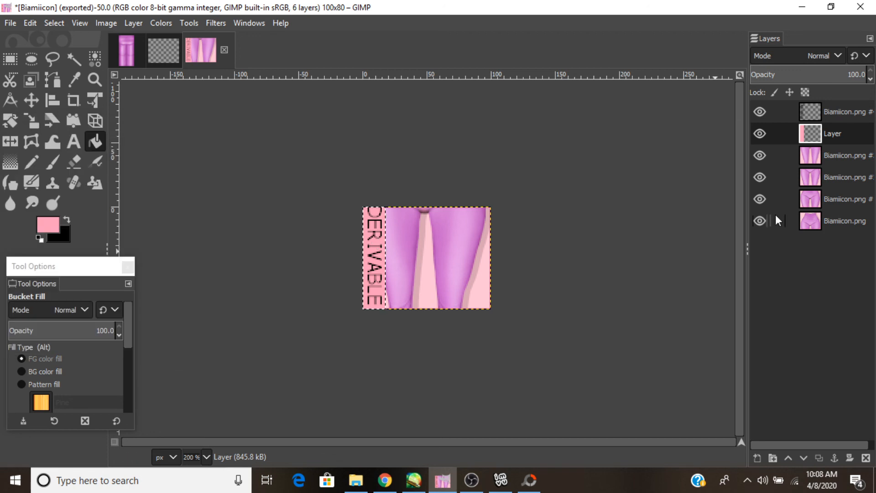
Merge the DERIVABLE text layer down into the pink strip layer and clear the strip selection.
right_click(835, 111)
left_click(724, 166)
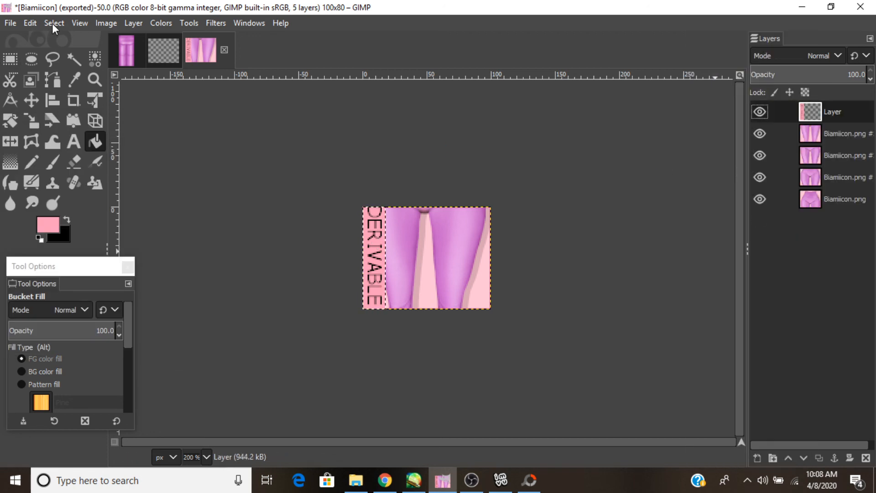
left_click(53, 28)
left_click(56, 32)
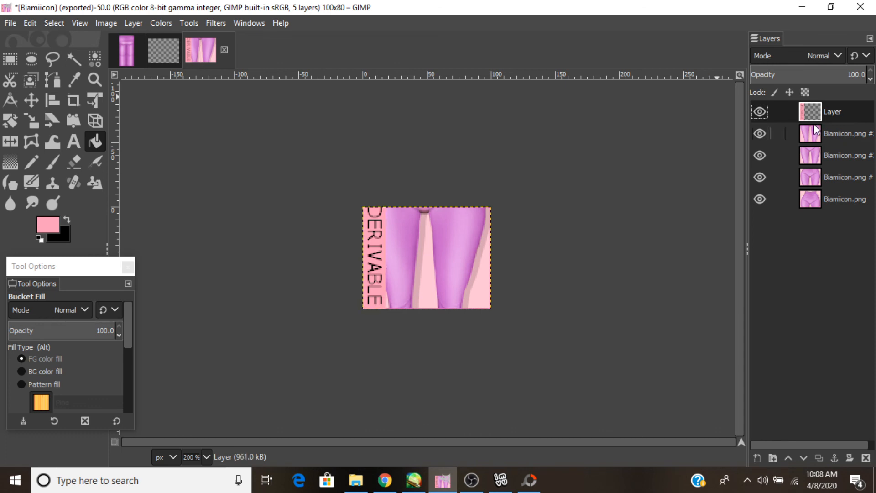
Duplicate the DERIVABLE strip layer and arrange the layers so one strip sits directly above each of the four leggings frames.
key("ctrl+shift+d")
left_click_drag(814, 130, 806, 160)
right_click(806, 158)
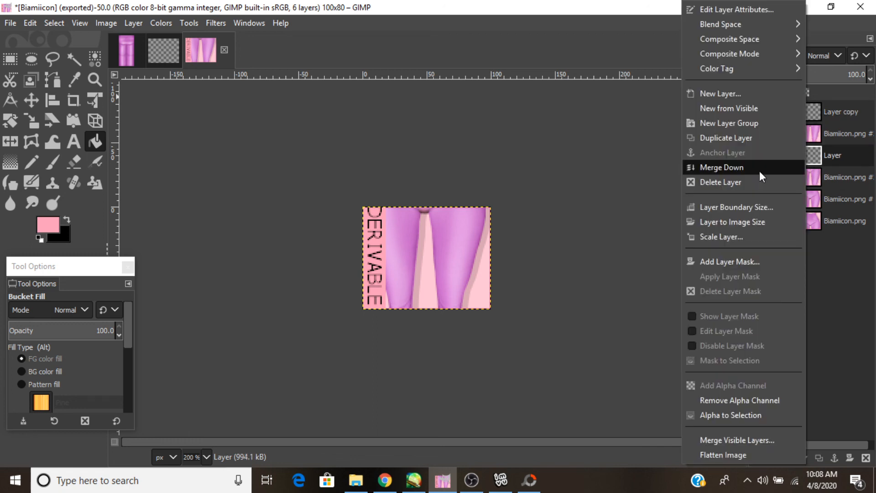
right_click(812, 198)
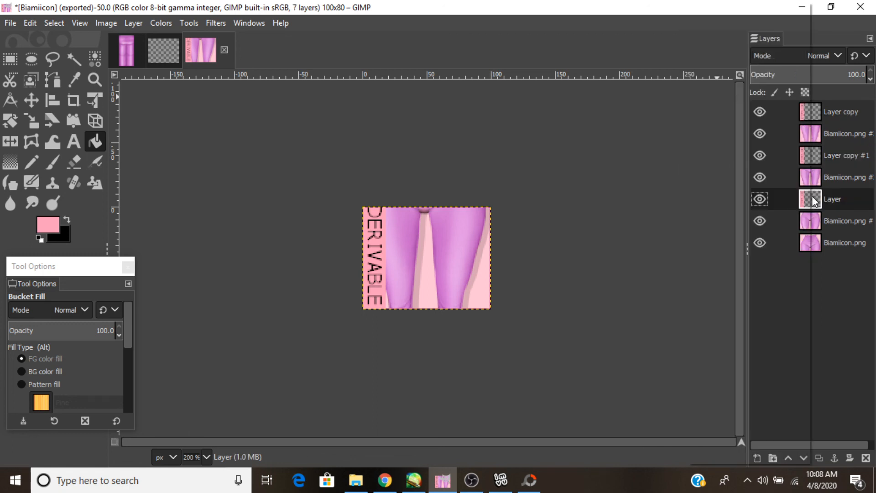
key("ctrl+shift+d")
left_click_drag(814, 199, 815, 257)
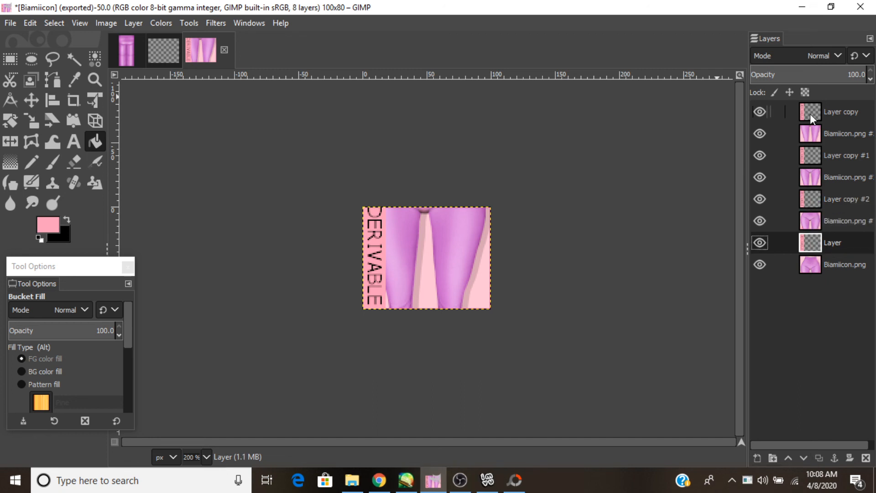
Merge each of the four DERIVABLE strip layers down into the leggings frame beneath it.
left_click(813, 134)
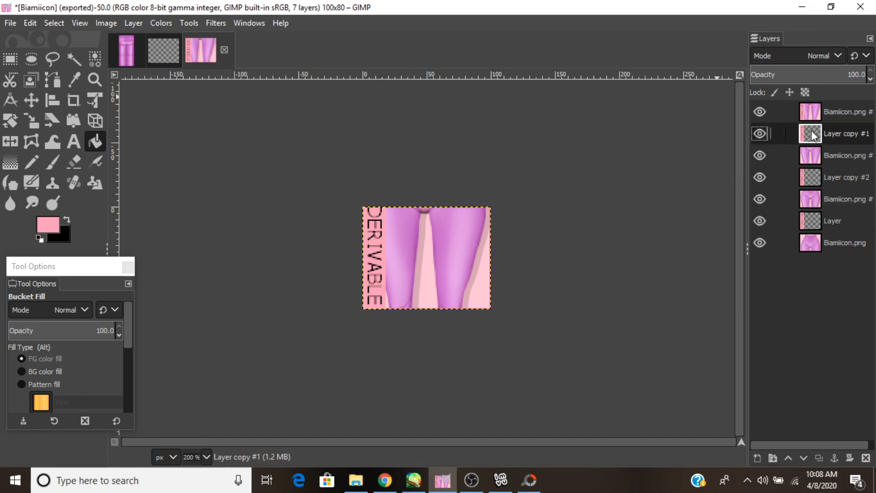
right_click(813, 135)
left_click(744, 179)
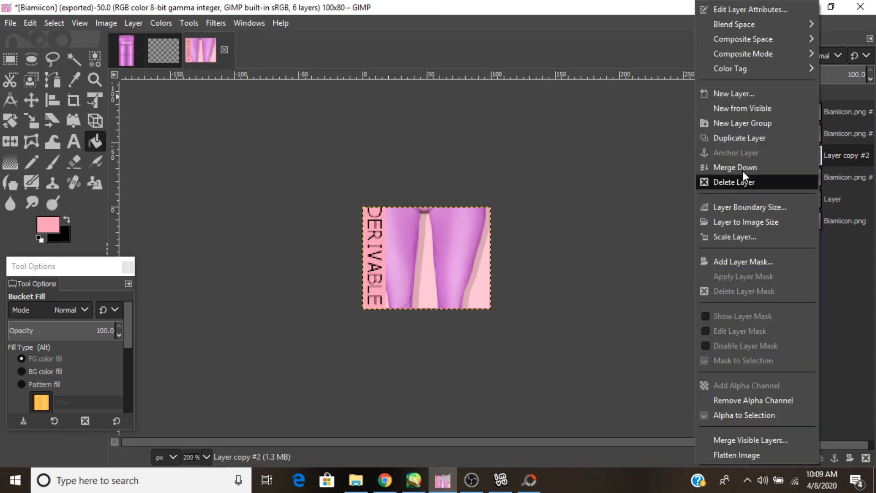
left_click(743, 170)
right_click(808, 177)
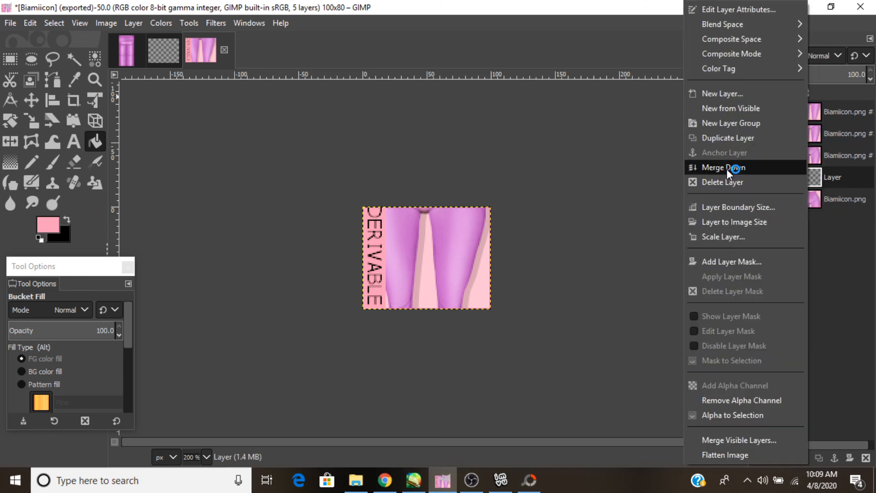
left_click(726, 169)
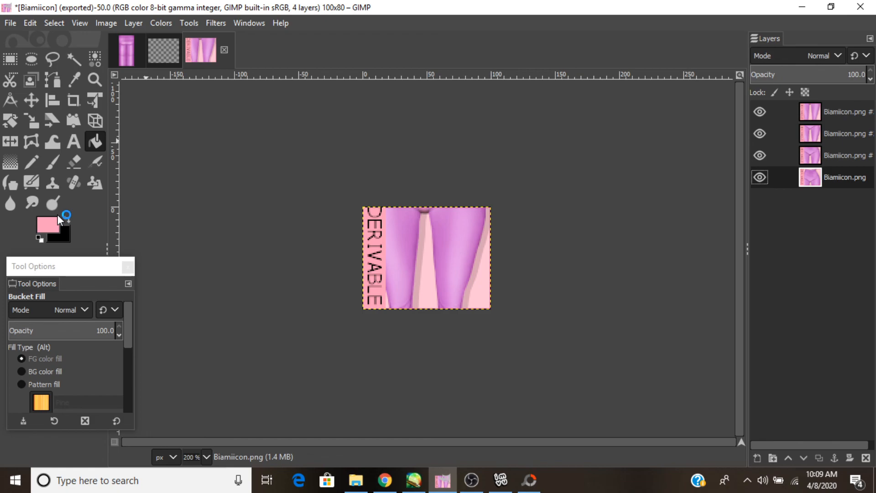
Switch to IMVU, start the product submission and add the DERIVABLE leggings icon from the ICON FILES folder as product image.
left_click(501, 480)
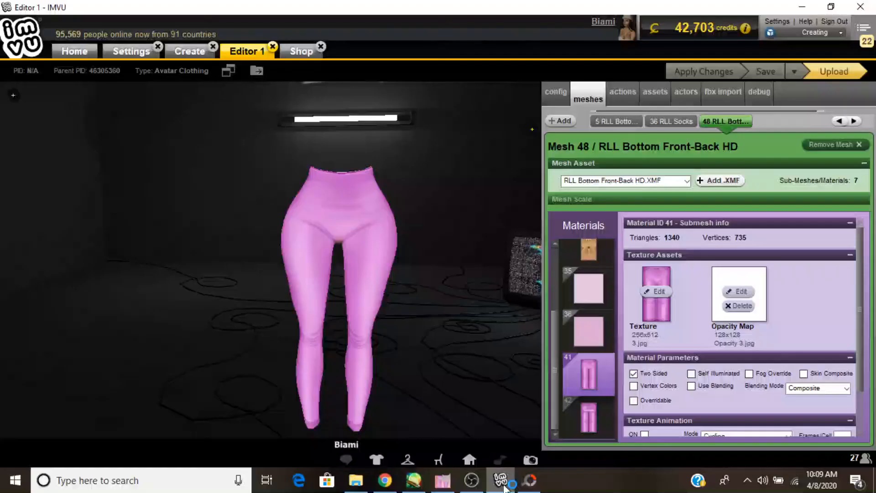
left_click(826, 72)
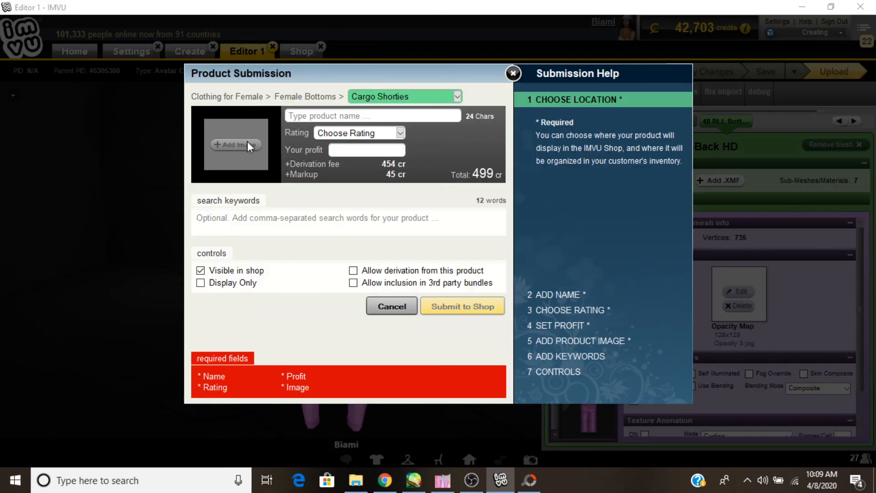
left_click(248, 145)
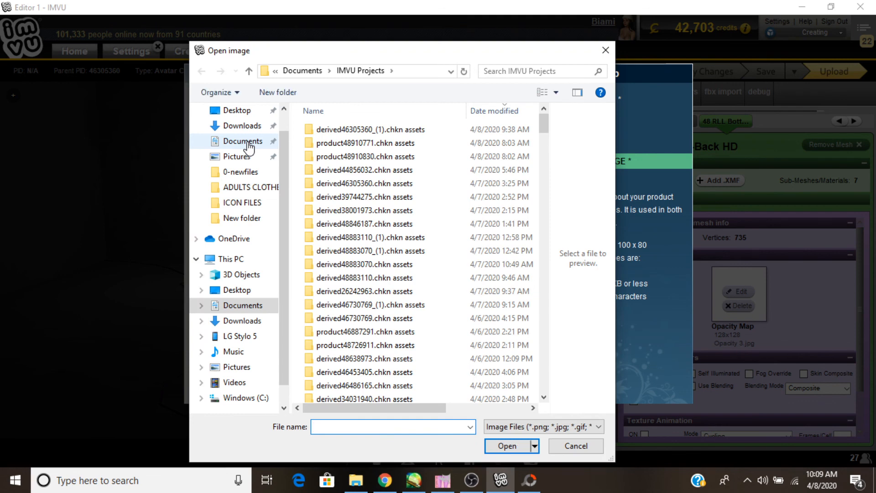
left_click(237, 111)
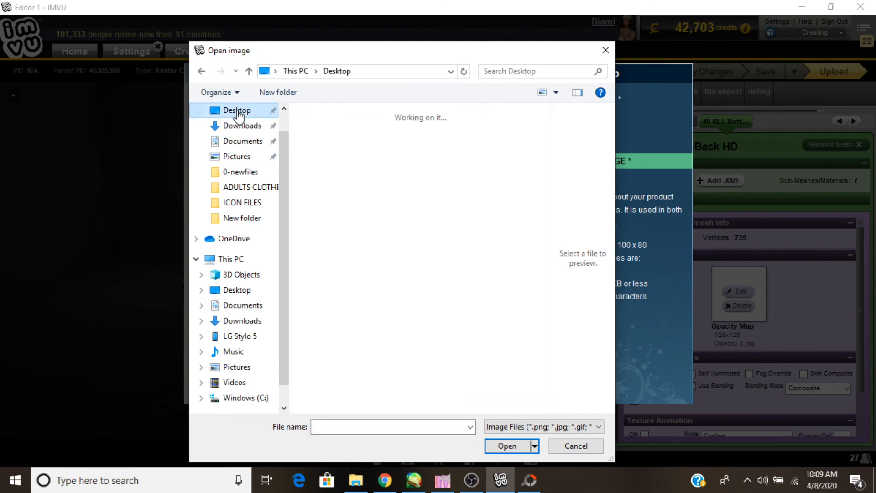
left_click(242, 203)
scroll(436, 242, "down", 5)
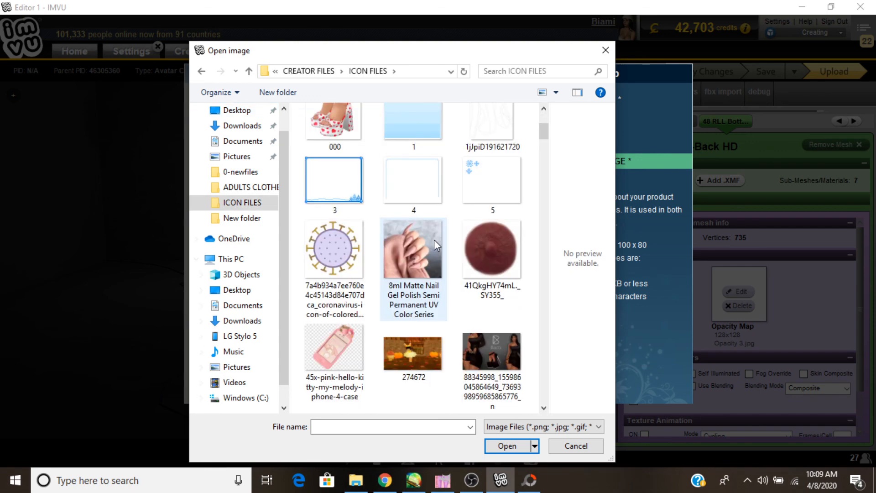
scroll(436, 245, "down", 3)
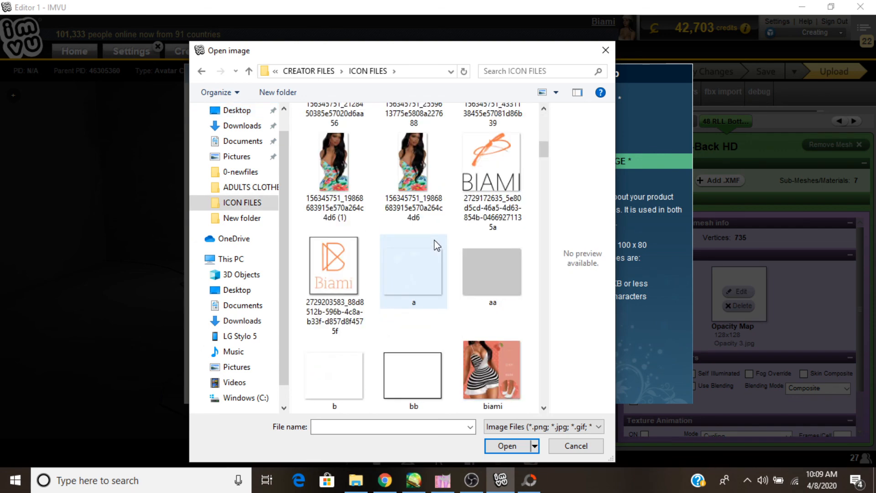
double_click(436, 245)
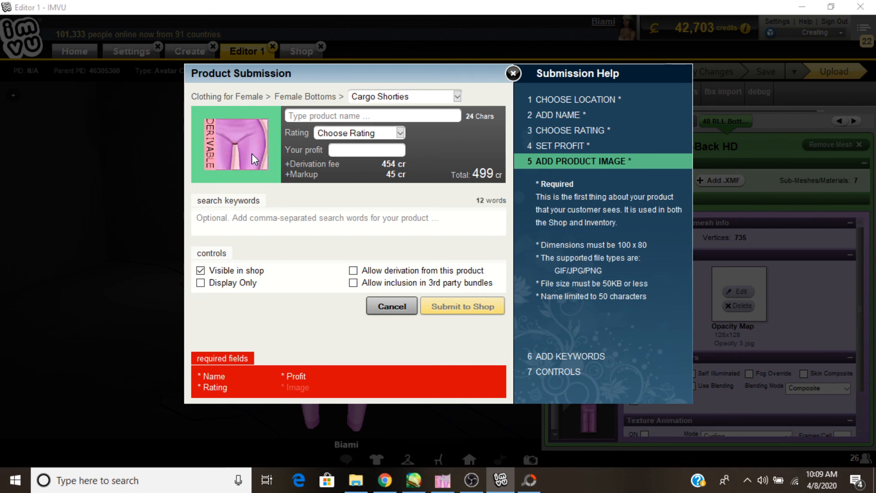
left_click(443, 479)
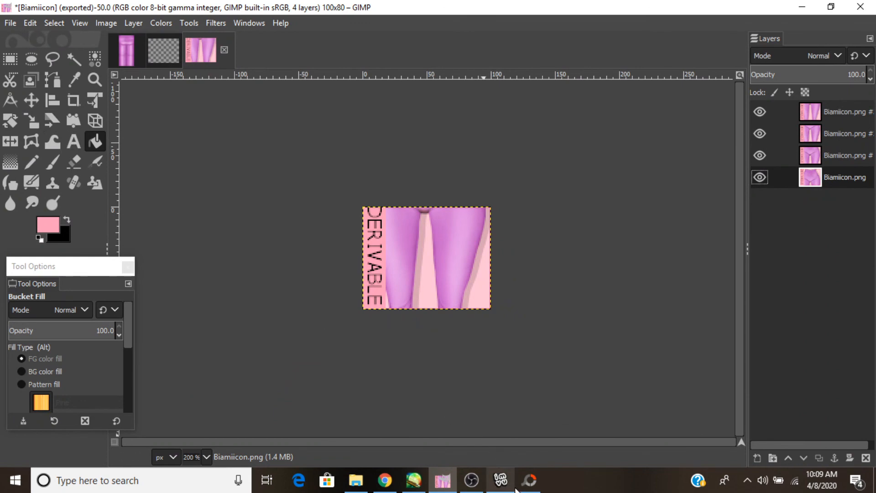
left_click(501, 479)
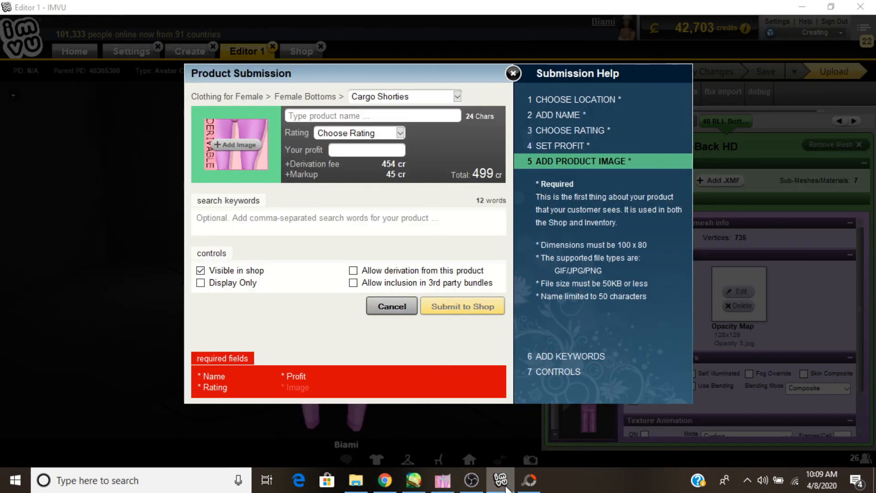
Launch Notepad and open the catalog text file from the Custom Office Templates folder.
left_click(361, 114)
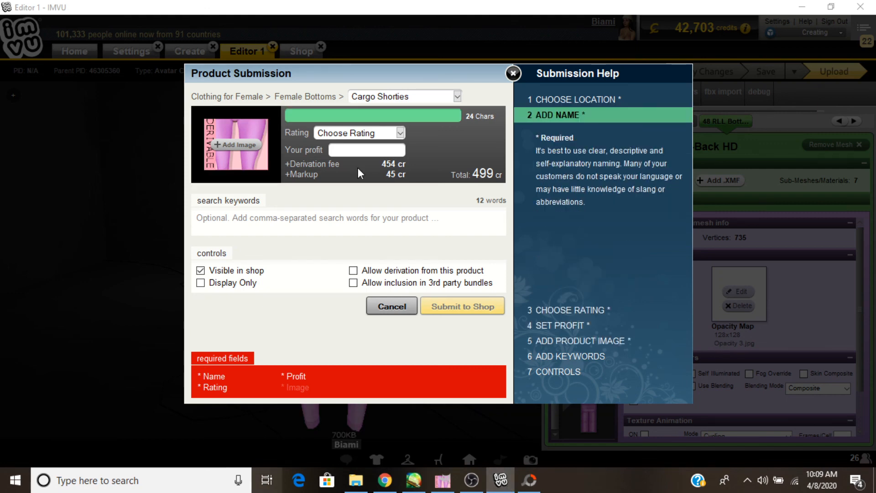
left_click(150, 490)
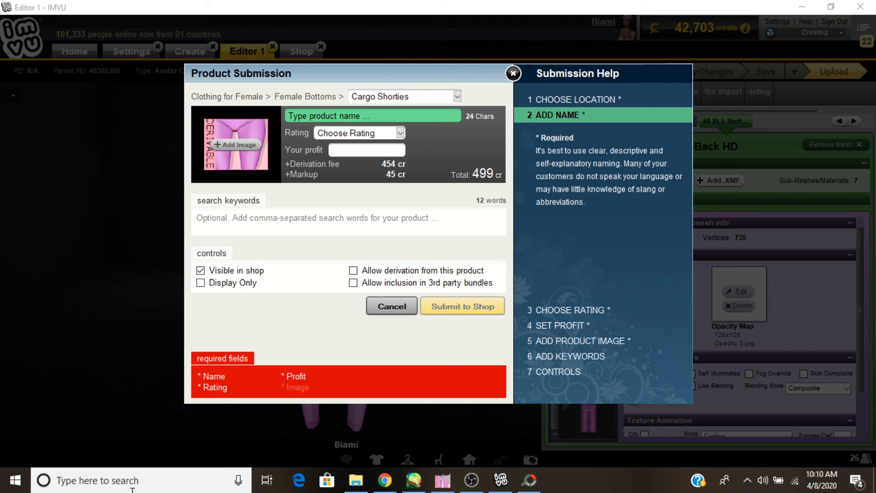
left_click(134, 490)
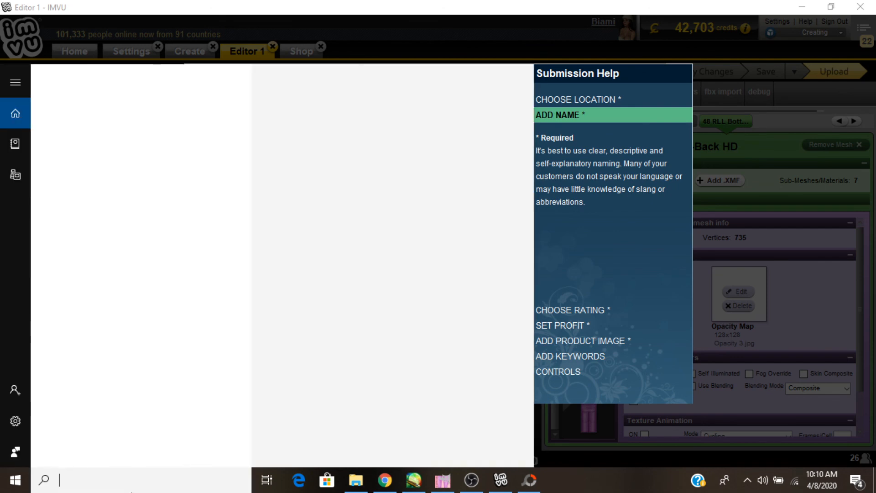
type("n")
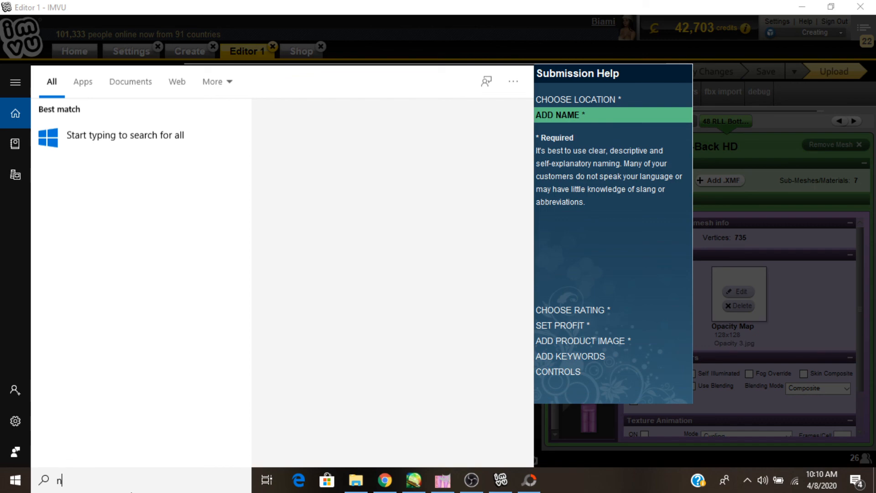
type("otepad")
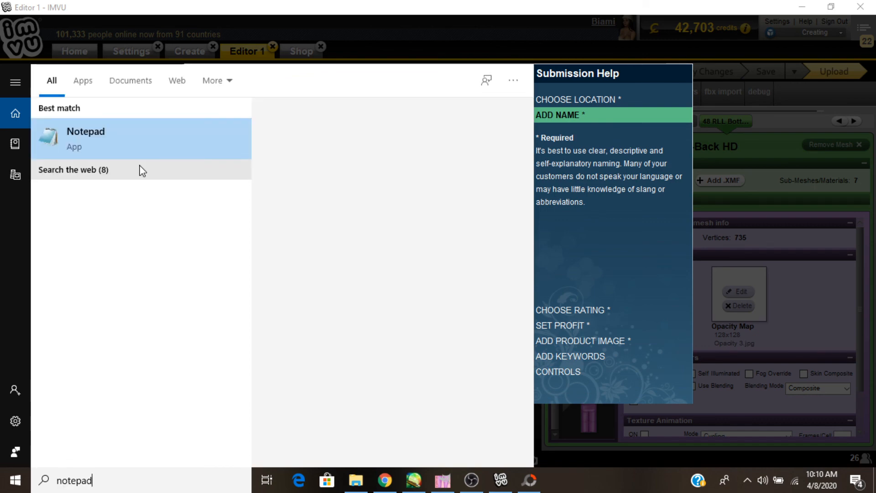
left_click(134, 136)
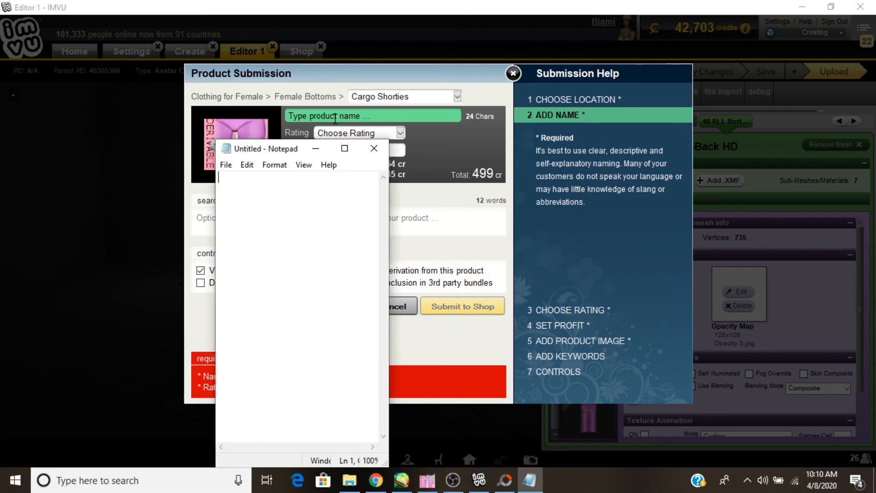
left_click(226, 165)
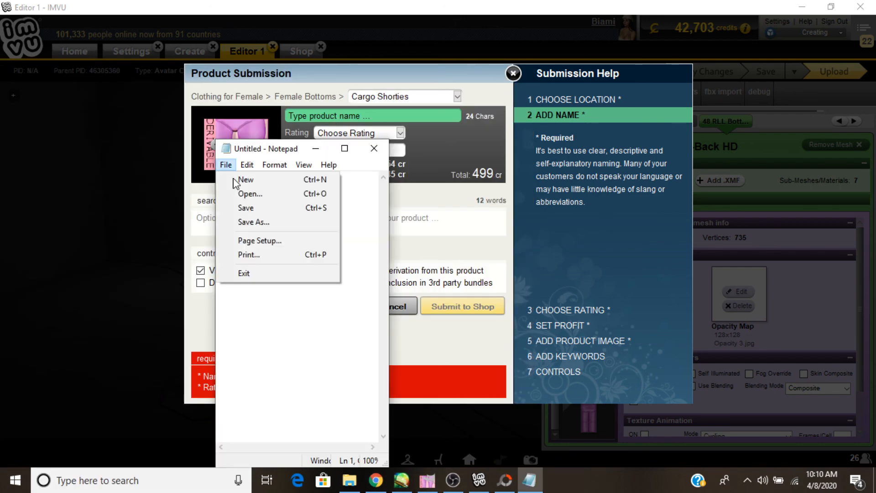
left_click(244, 194)
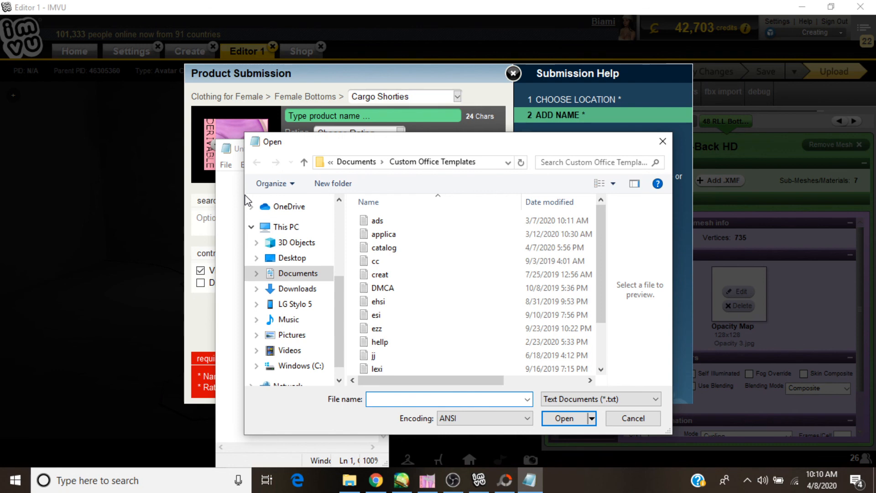
double_click(391, 249)
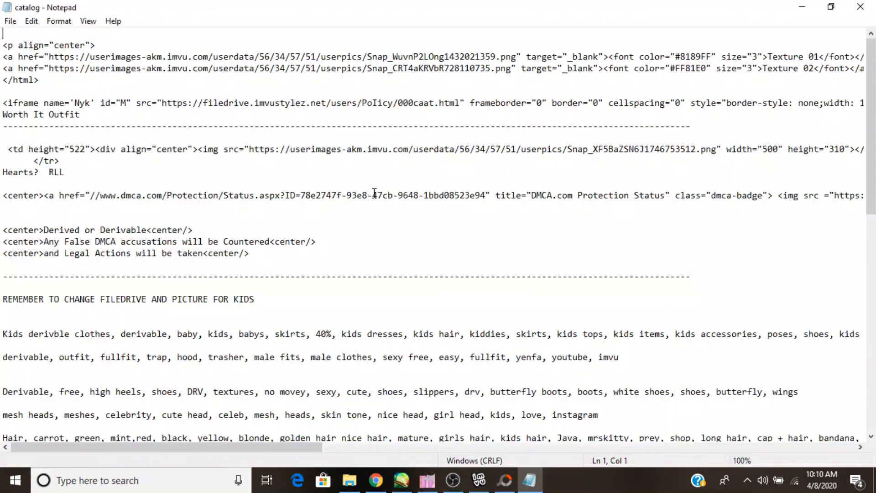
Copy the keywords from "free, derivable, leopard" through "cheap, free gifts" in the catalog file's line beginning with "bimbo".
scroll(374, 194, "down", 8)
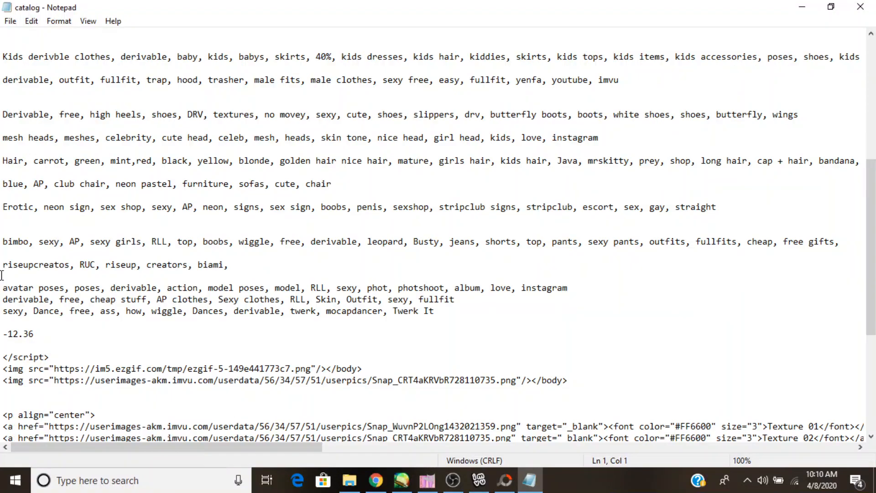
left_click(281, 242)
left_click_drag(280, 241, 712, 253)
right_click(707, 242)
left_click(730, 282)
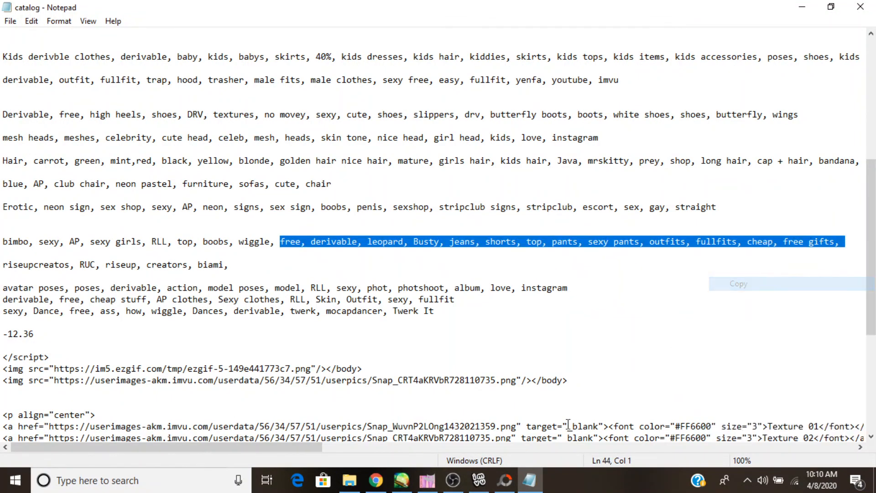
Return to the IMVU submission form, name the product "Drv. Free Textures" and rate it General Audience.
left_click(477, 485)
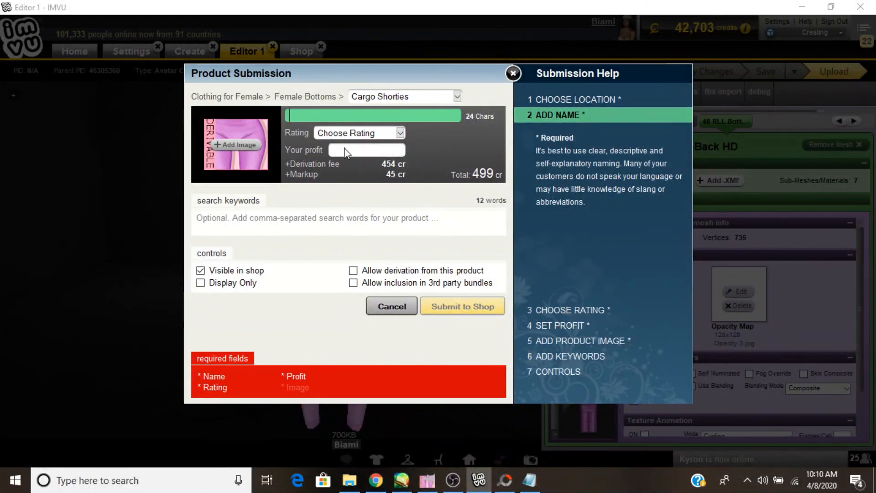
left_click(342, 117)
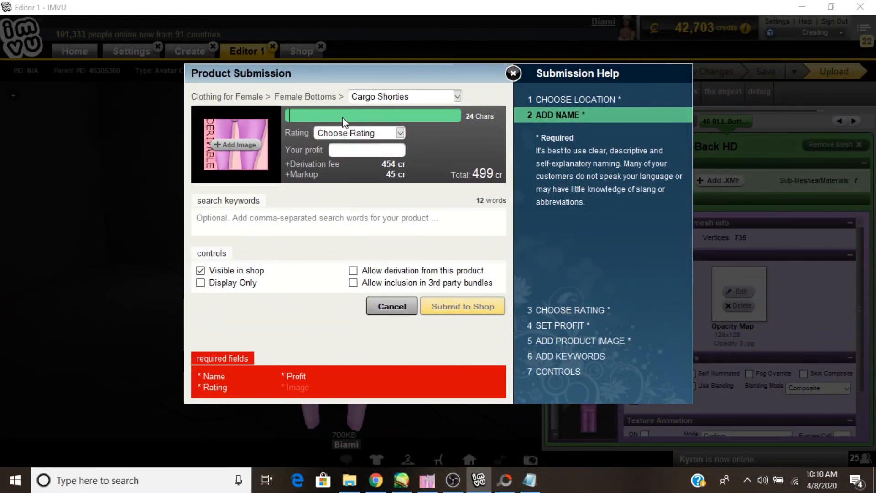
type("DRV.")
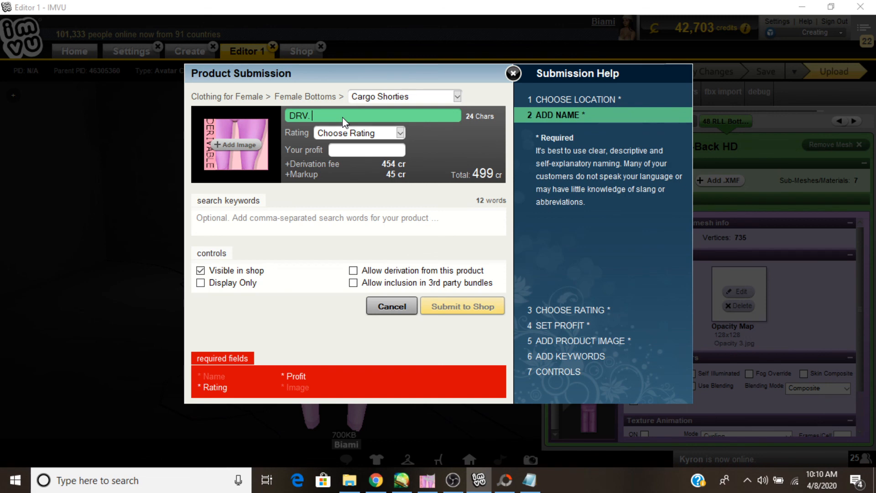
key("BackSpace")
key("BackSpace")
key("BackSpace")
key("BackSpace")
type("rv")
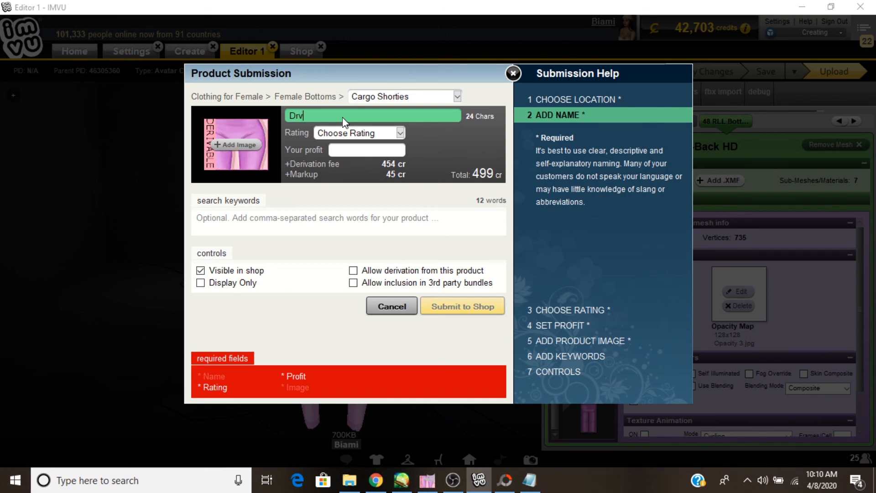
type(". F")
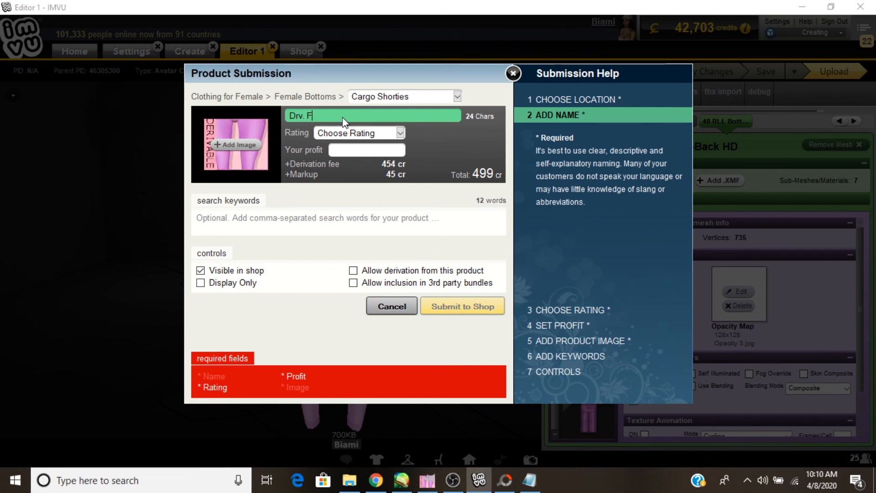
type("ree Textures")
left_click(354, 155)
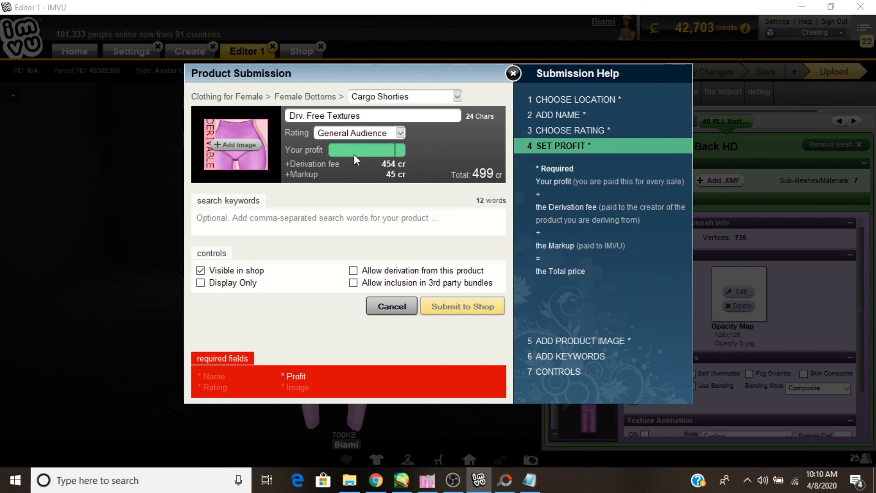
Set the profit to 0 and enable Display Only, derivation from this product and inclusion in 3rd party bundles.
type("0")
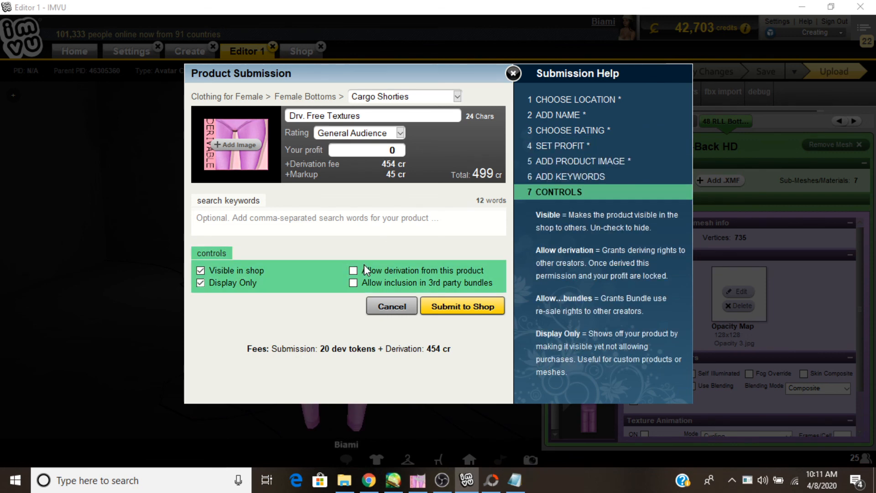
left_click(354, 270)
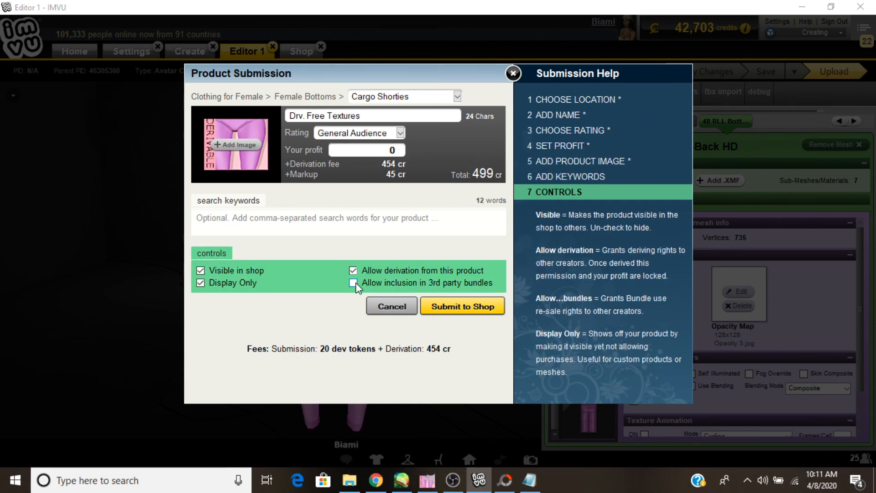
left_click(354, 283)
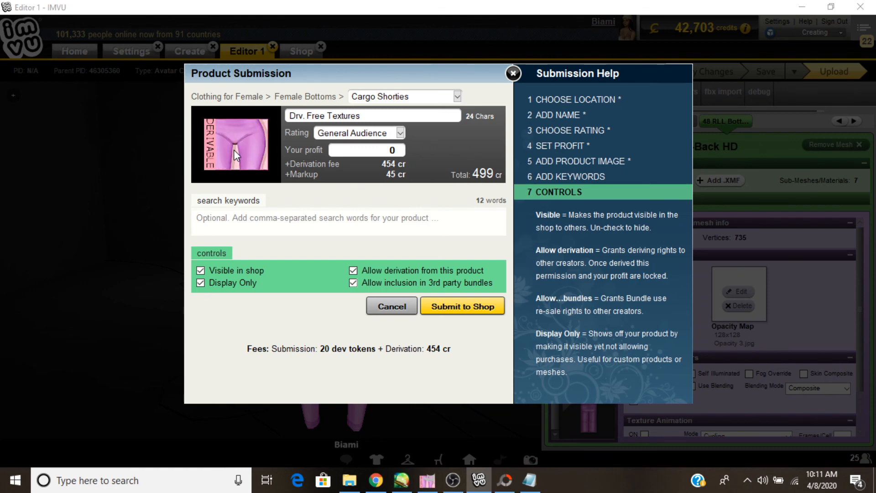
Paste the copied keywords, "free, derivable, leopard" through "cheap, free gifts", into the product's search keywords.
left_click(234, 228)
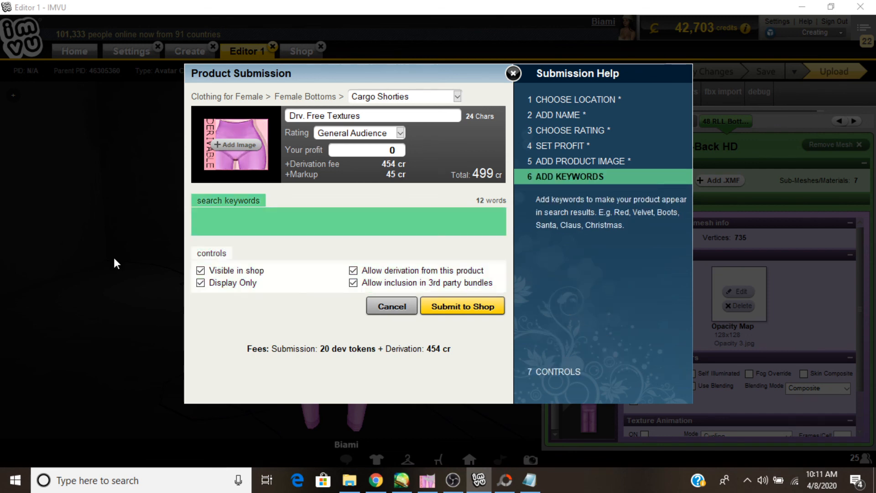
key("ctrl+v")
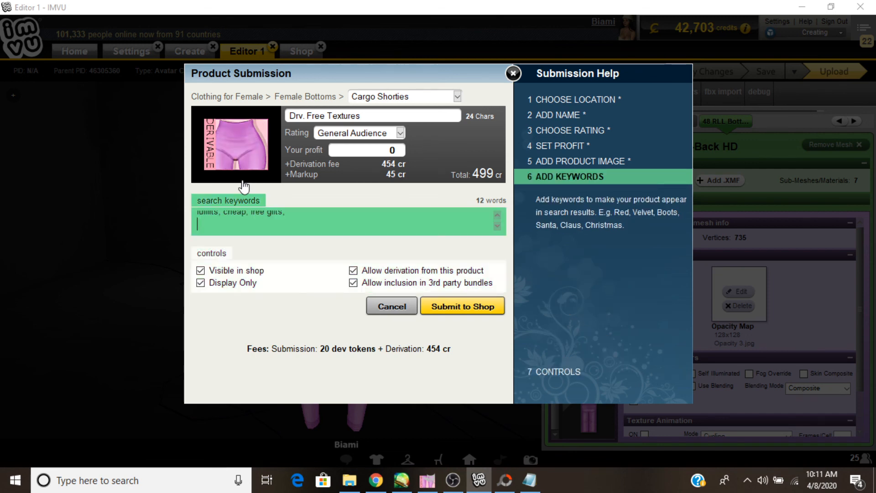
scroll(313, 222, "up", 2)
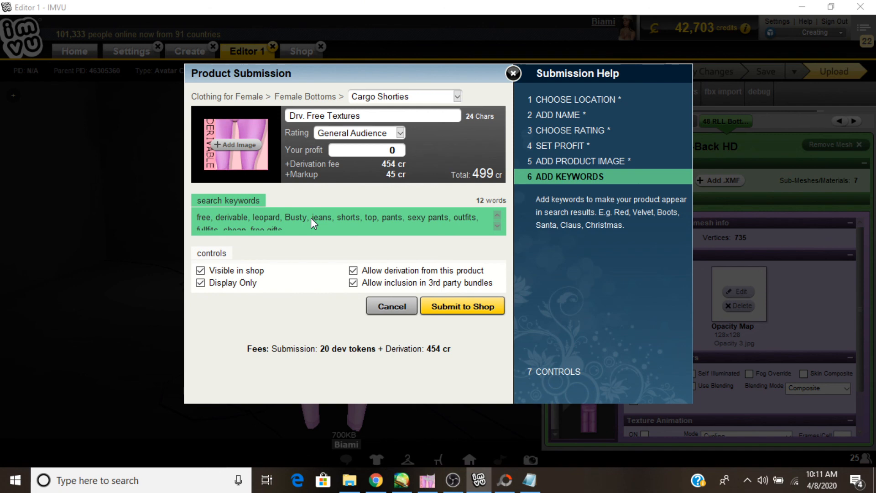
Open the image selection for the product's DERIVABLE leggings picture.
left_click(242, 138)
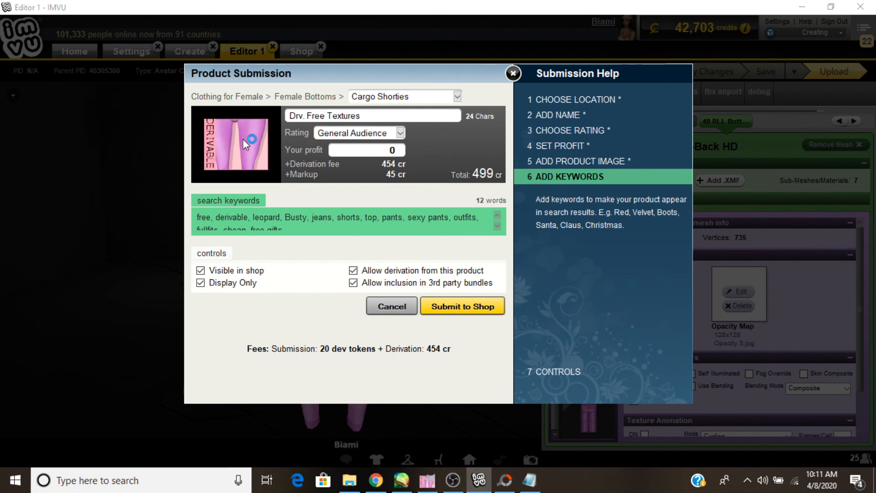